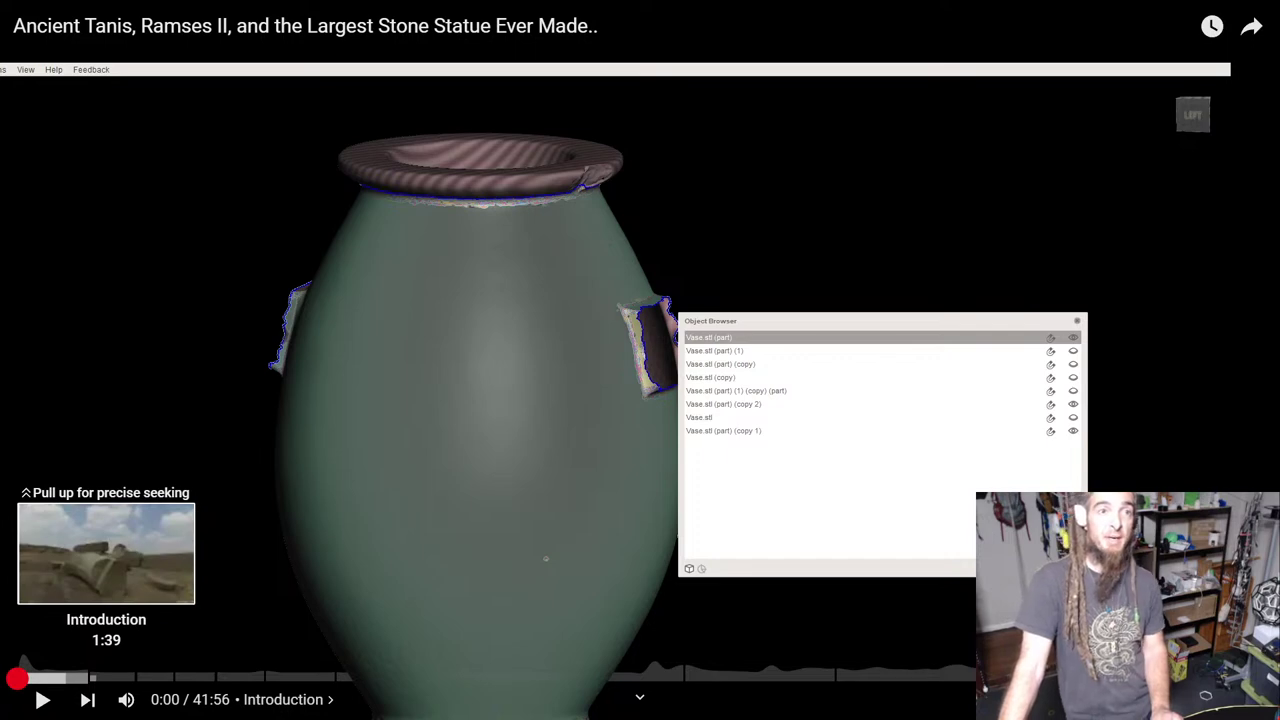
pyautogui.moveTo(65, 679); pyautogui.dragTo(75, 679)
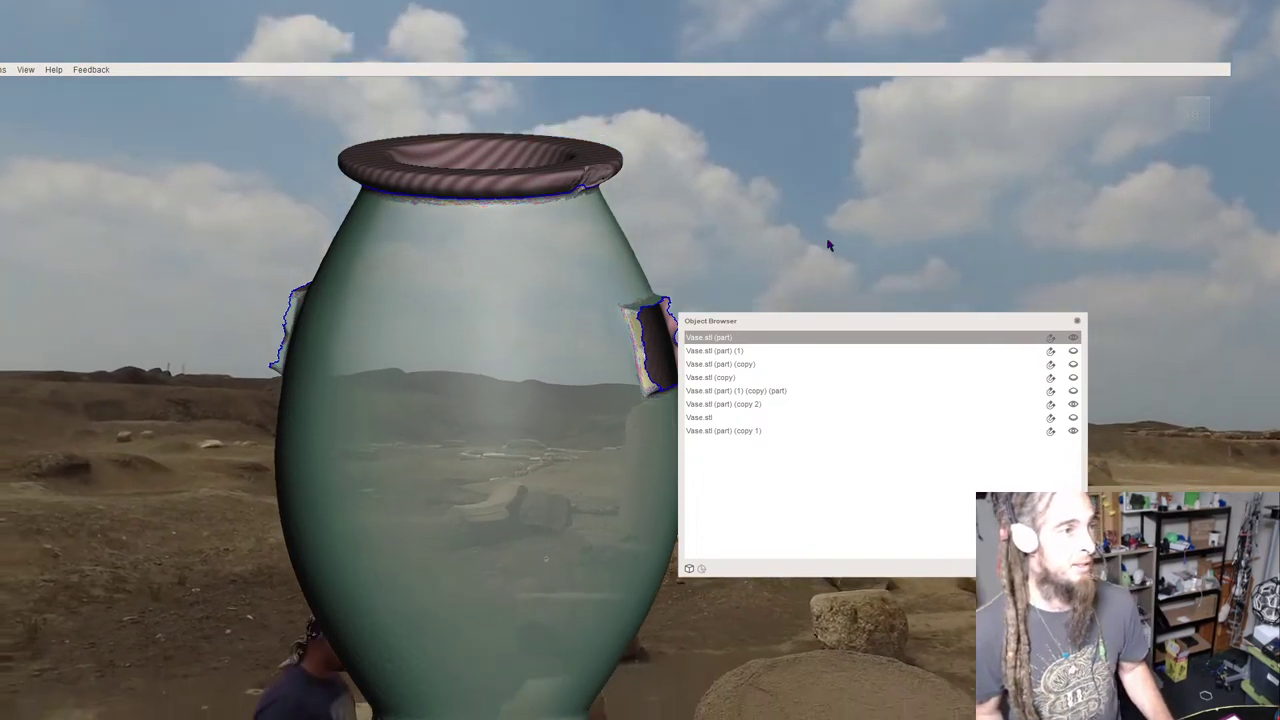
pyautogui.click(1187, 59)
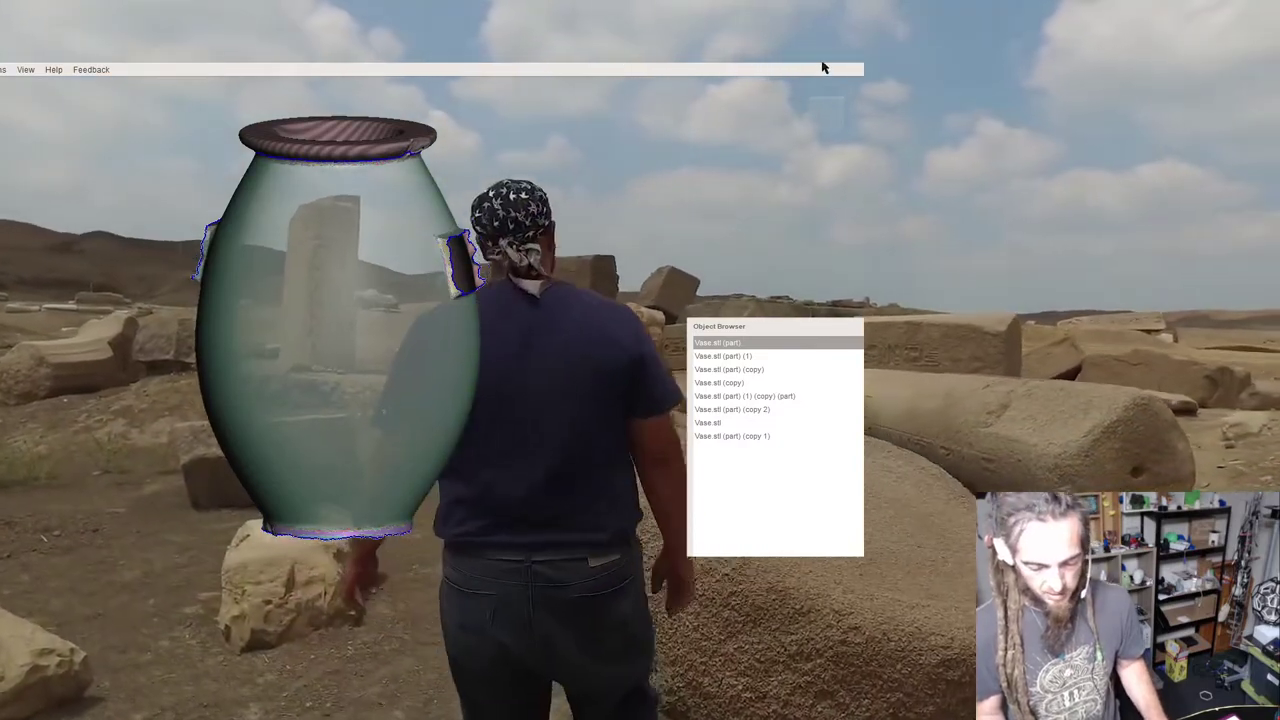
pyautogui.click(822, 58)
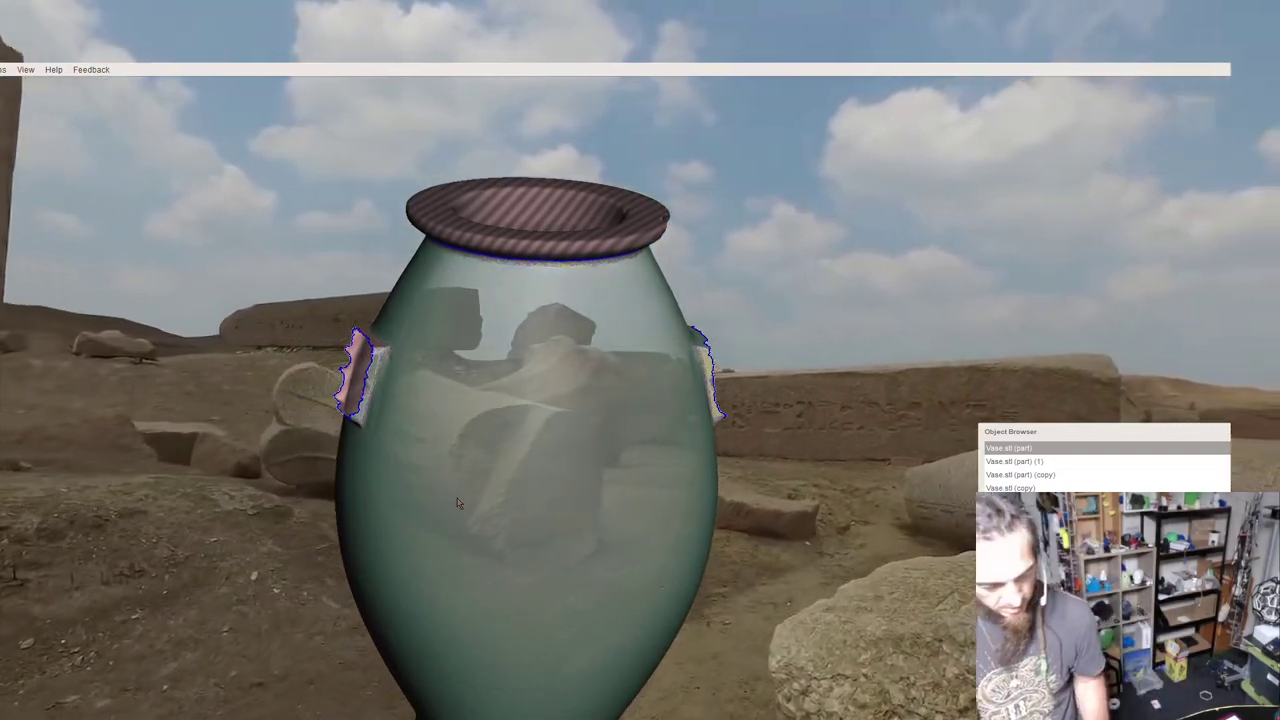
pyautogui.press('s')
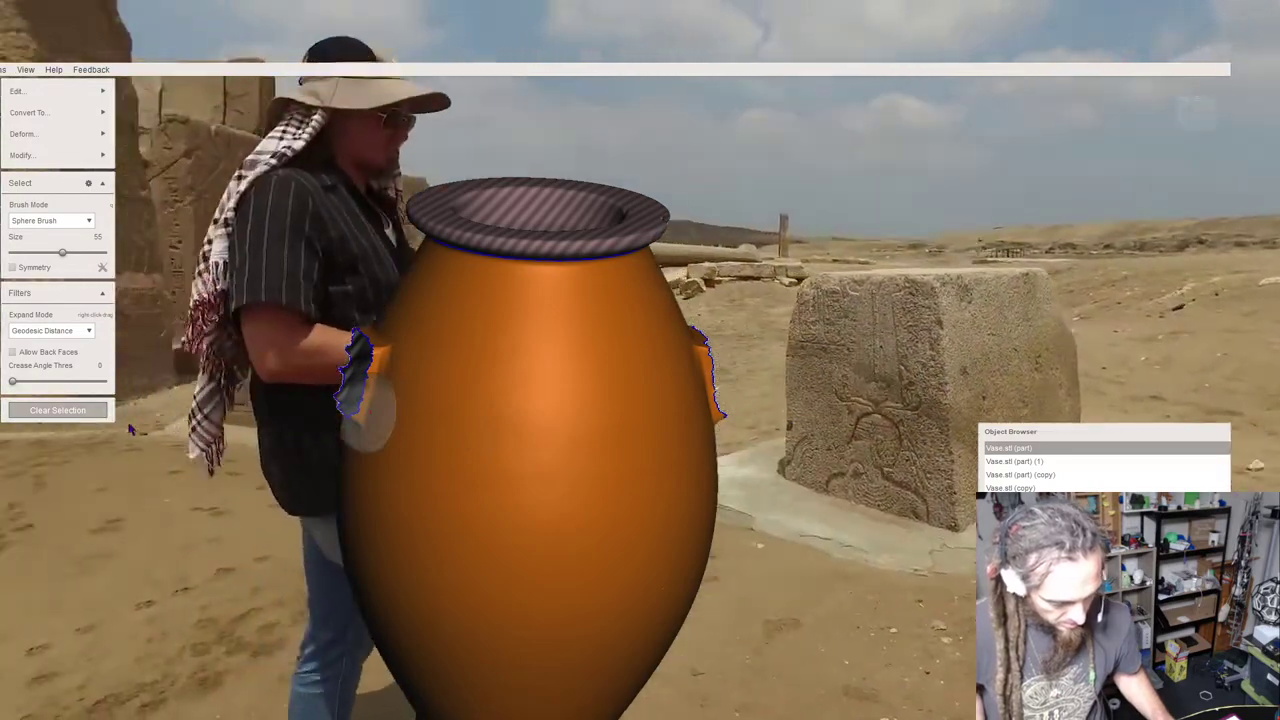
pyautogui.click(102, 412)
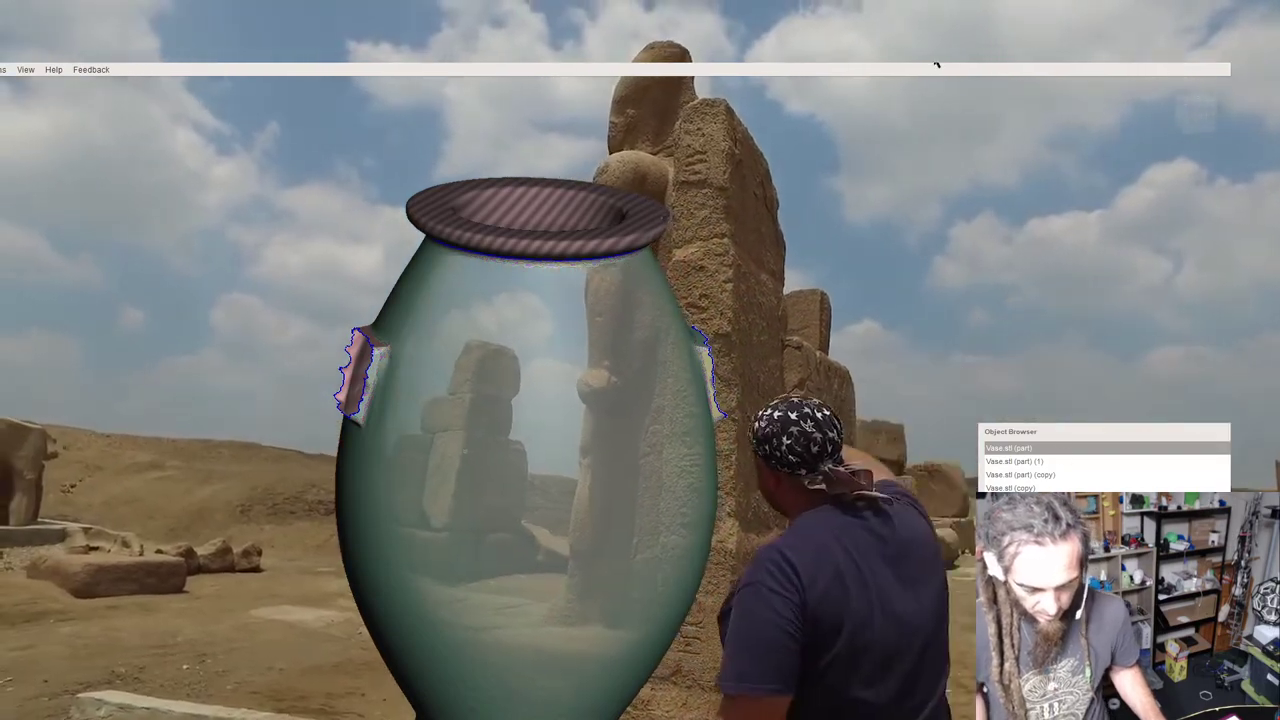
# Shrink the Object Browser to a narrow list and place it clear of the vase model.
pyautogui.moveTo(934, 64); pyautogui.dragTo(567, 65)
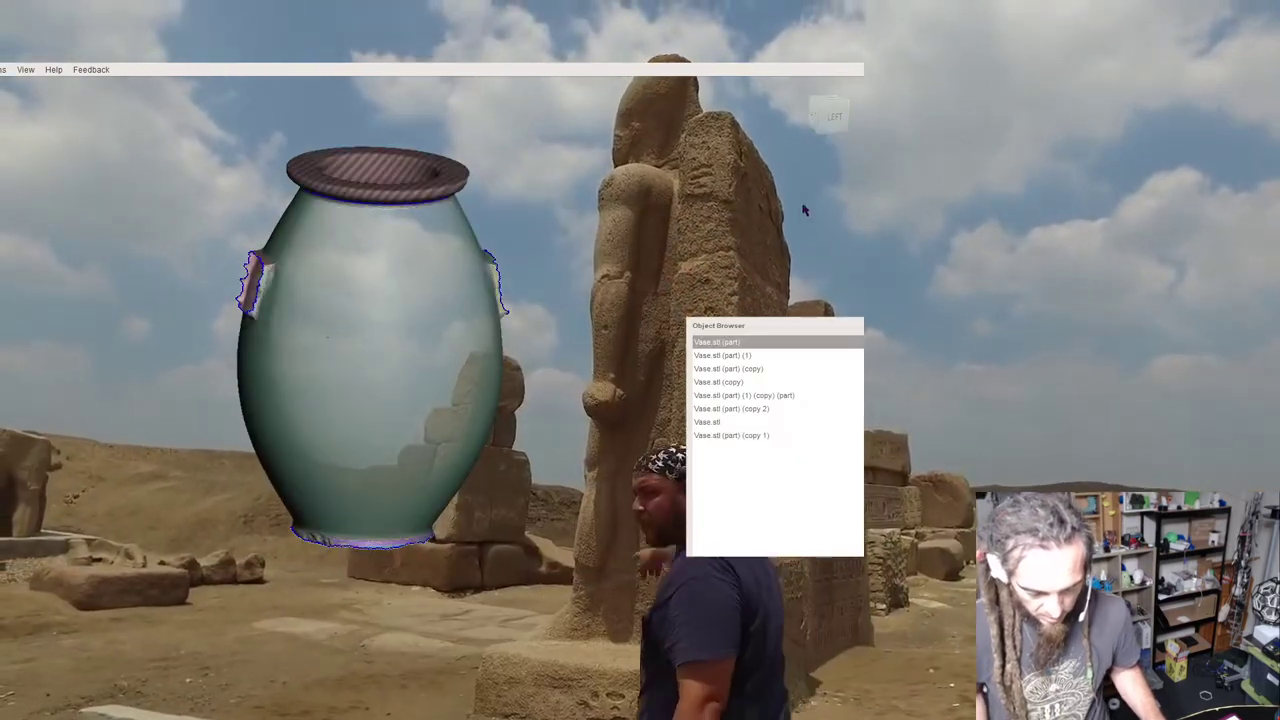
pyautogui.moveTo(860, 203); pyautogui.dragTo(1079, 207)
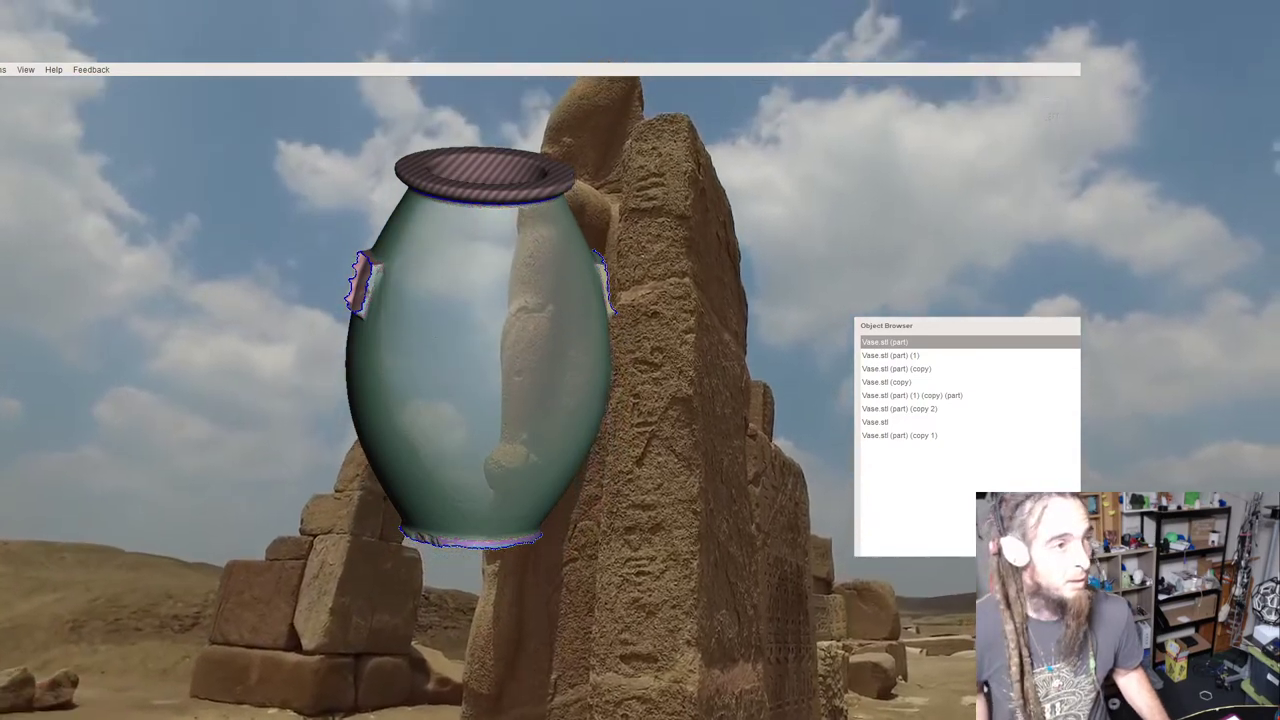
pyautogui.moveTo(1030, 92)
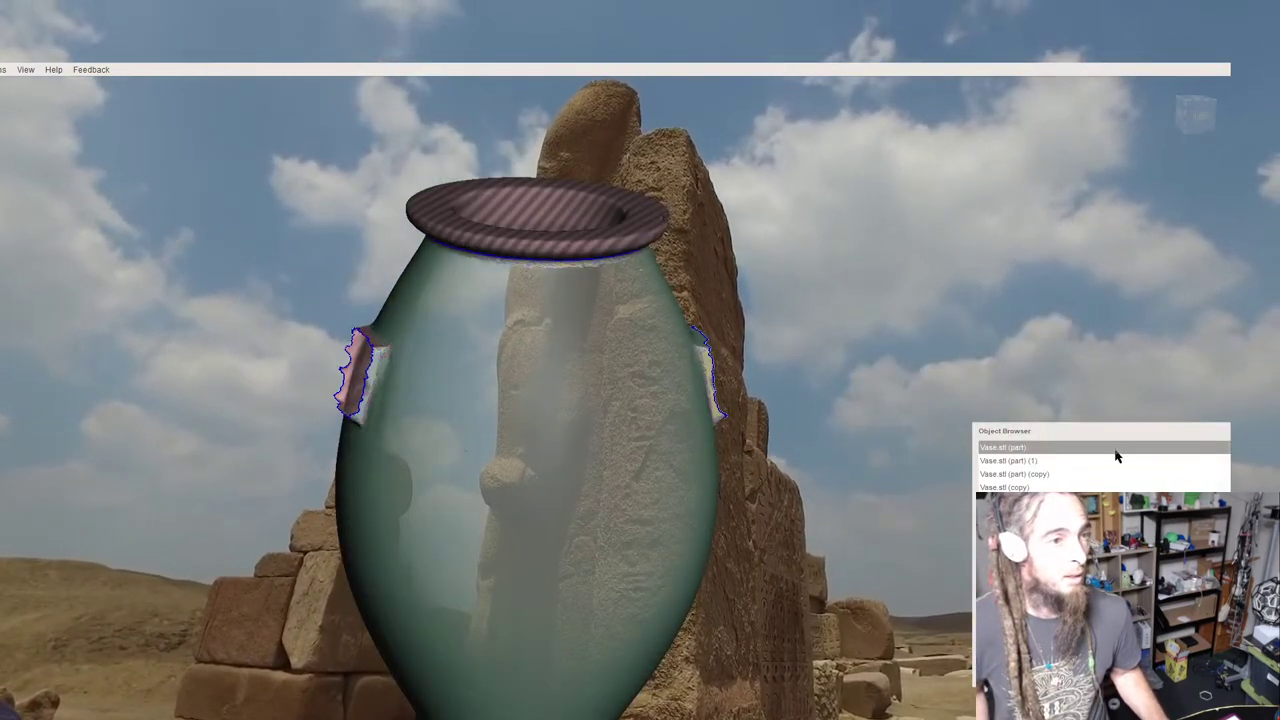
pyautogui.moveTo(540, 300); pyautogui.dragTo(433, 279)
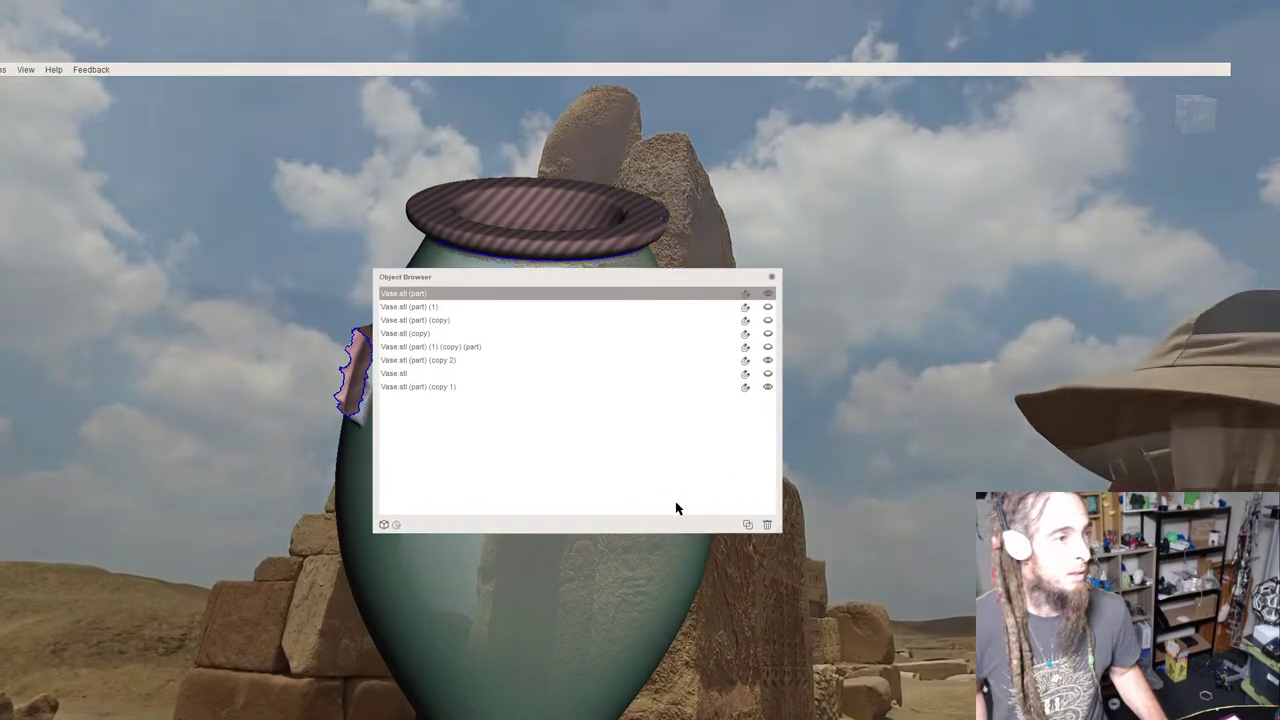
pyautogui.moveTo(776, 533); pyautogui.dragTo(517, 493)
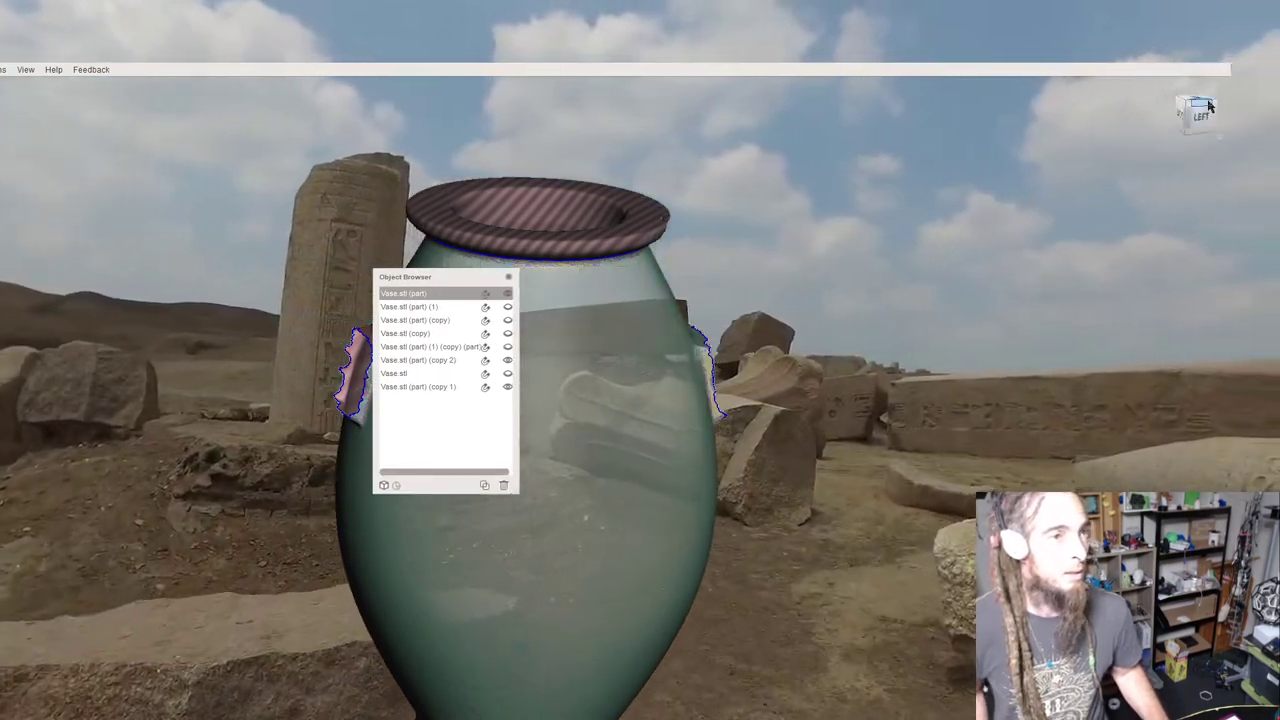
pyautogui.click(1182, 55)
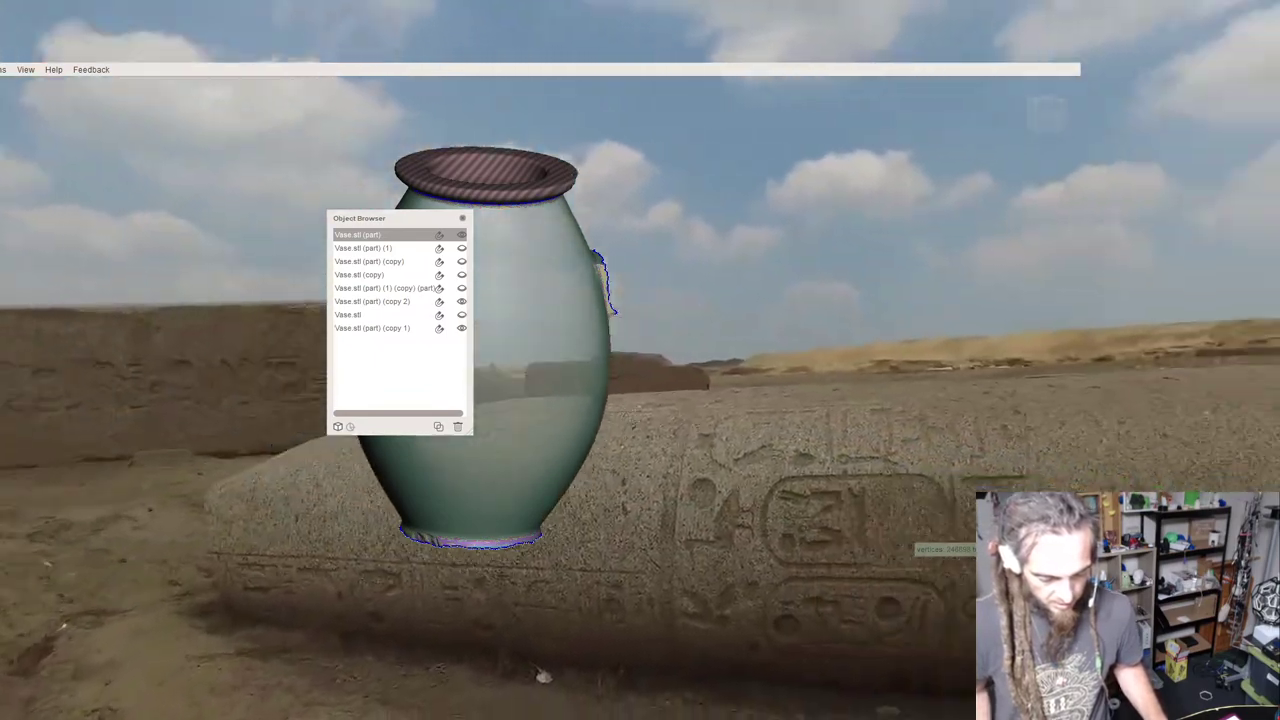
pyautogui.click(1020, 54)
pyautogui.moveTo(471, 281); pyautogui.dragTo(1179, 277)
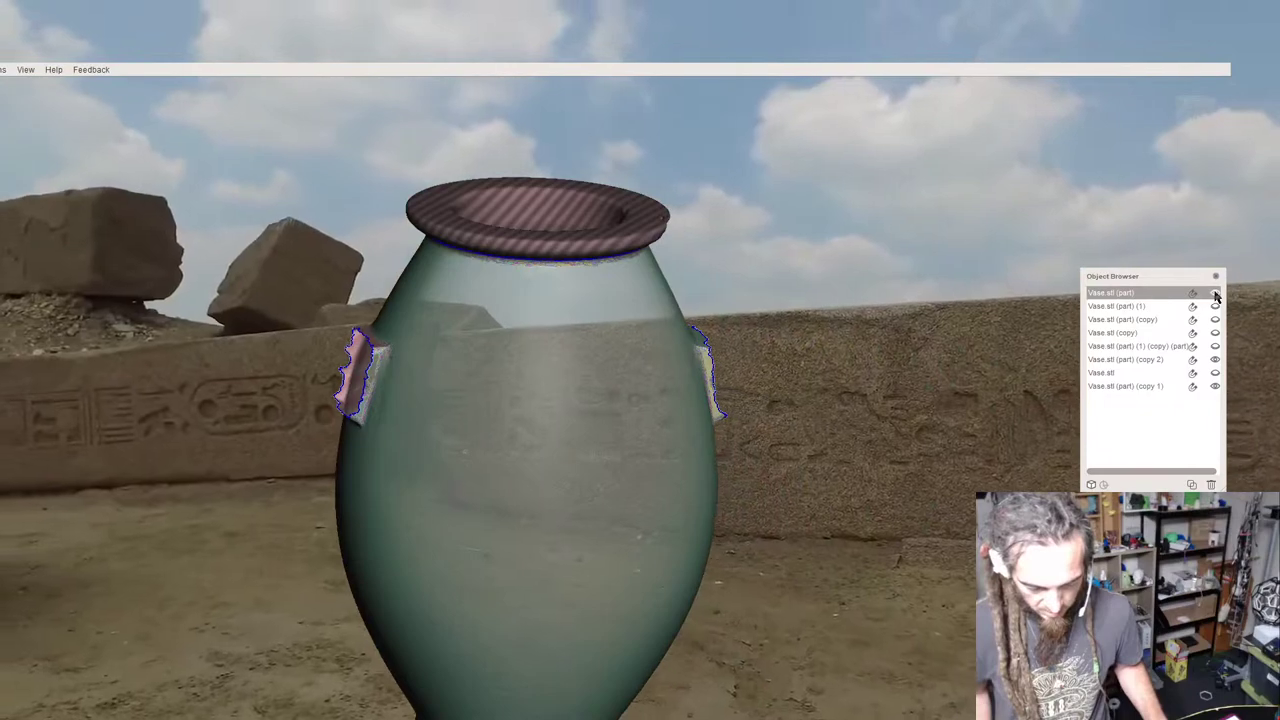
# Hide Vase.stl (part), shorten the Object Browser, and flip the normals of the whole inner shell Vase.stl (part) (copy 2).
pyautogui.click(1215, 293)
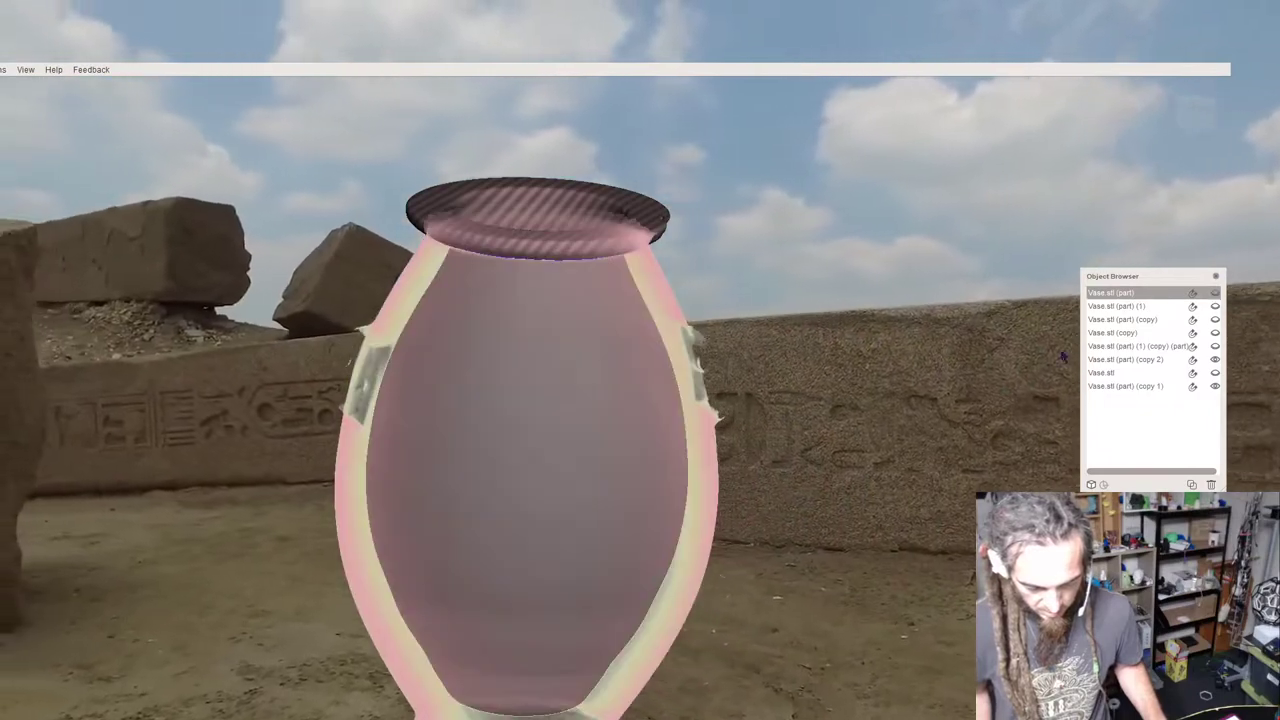
pyautogui.click(1215, 360)
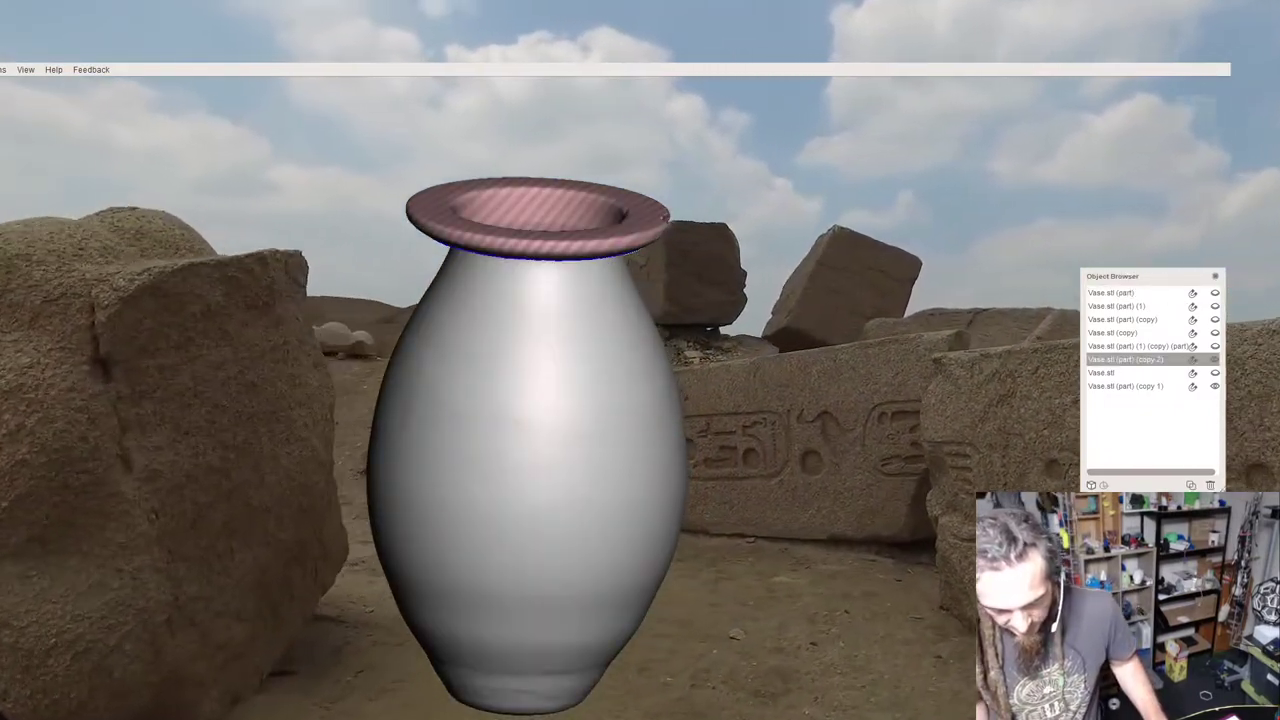
pyautogui.moveTo(1224, 491); pyautogui.dragTo(1229, 465)
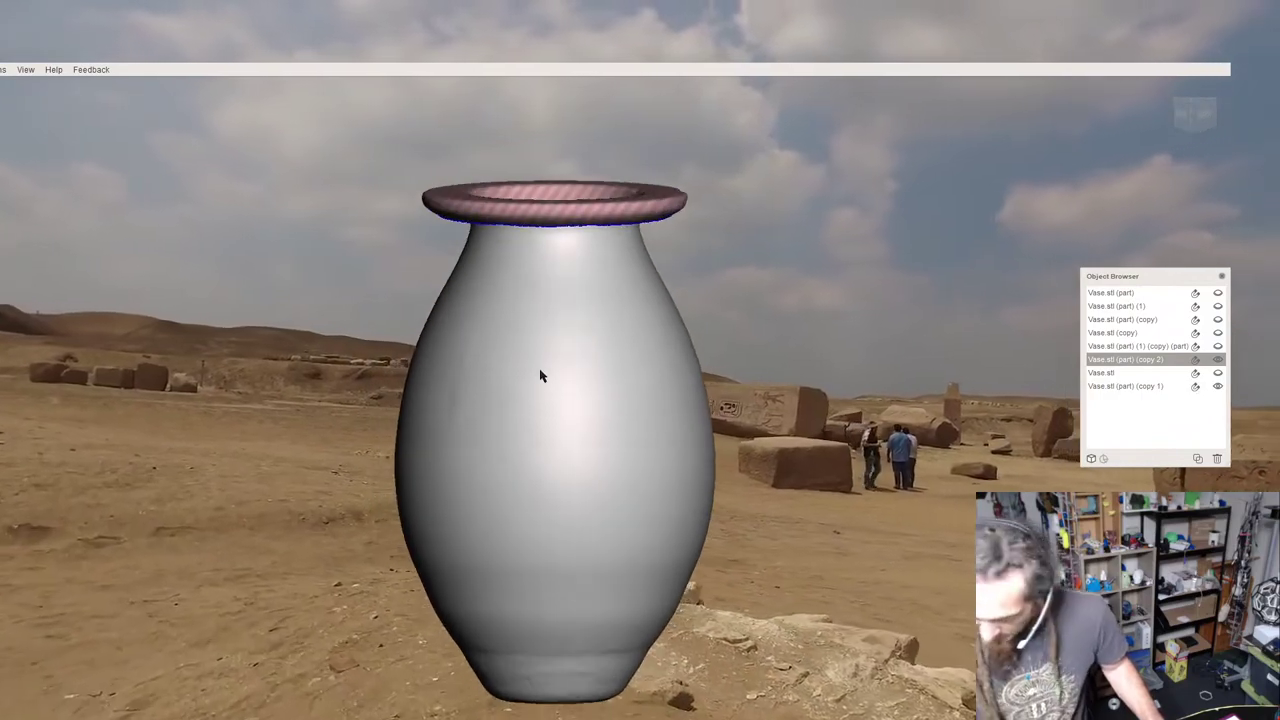
pyautogui.press('s')
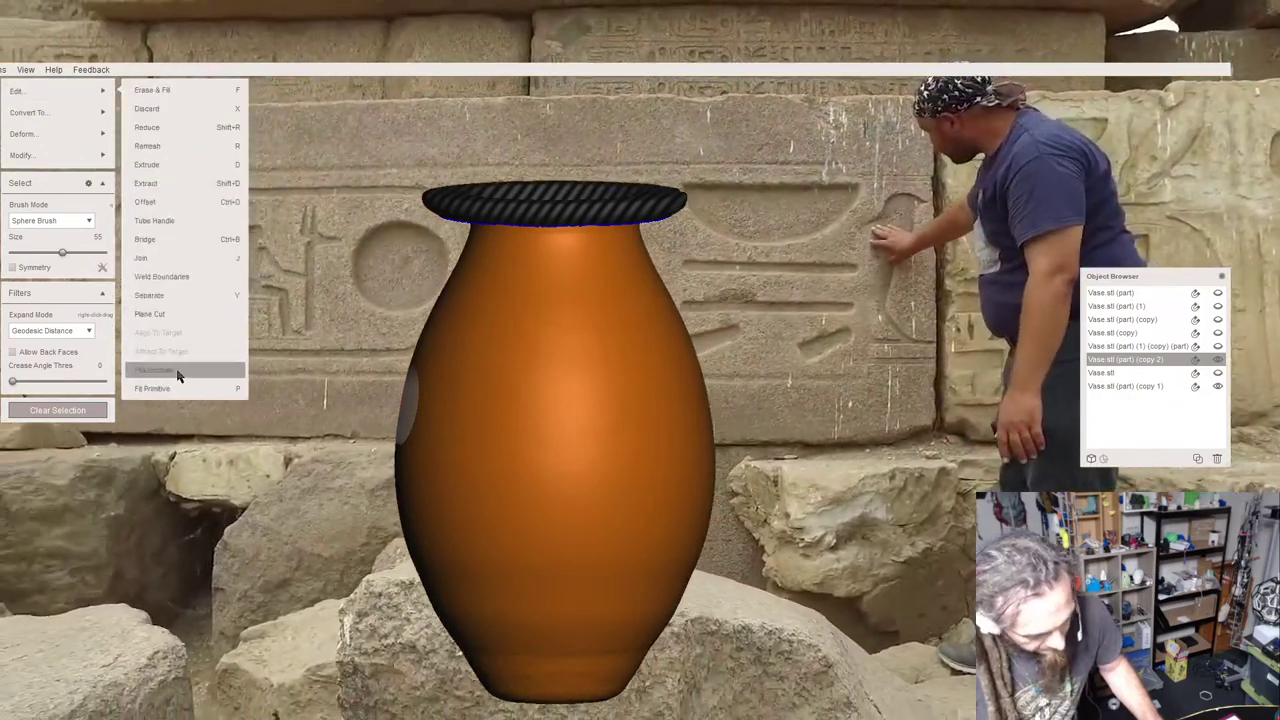
pyautogui.click(178, 375)
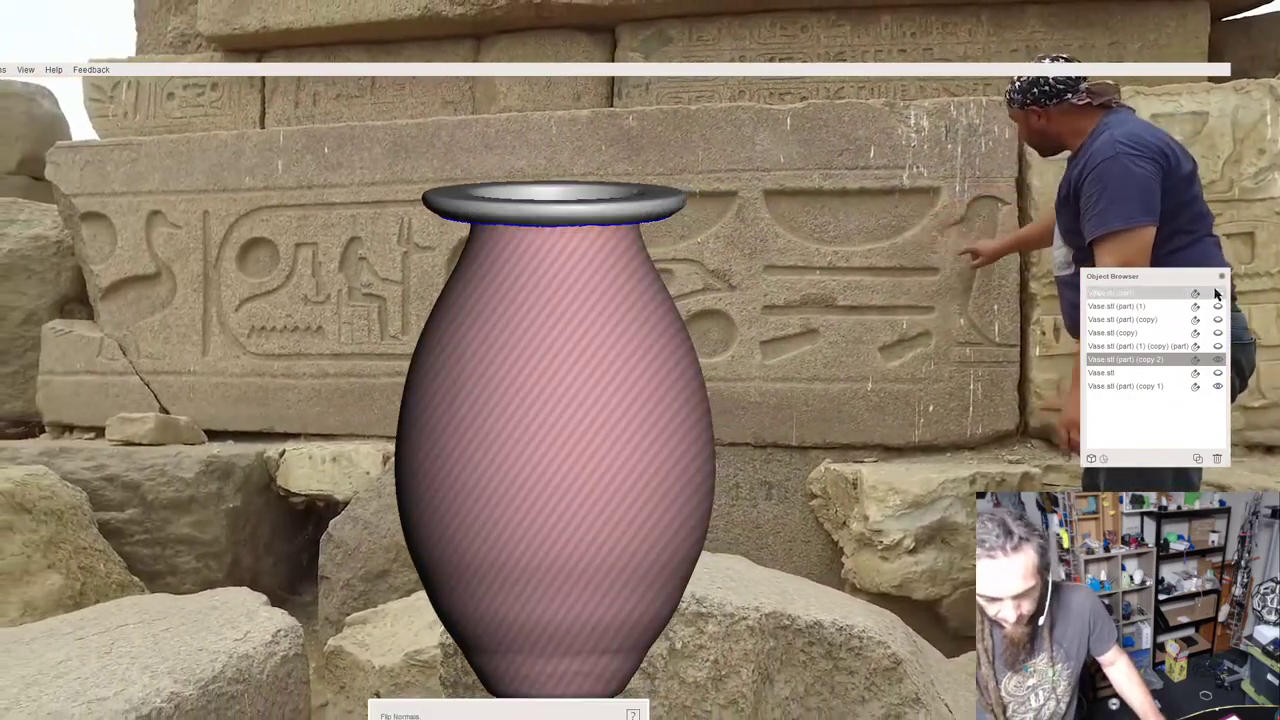
# Show the outer Vase.stl (part) again and combine it with the inner shell Vase.stl (part) (copy 2).
pyautogui.click(1217, 292)
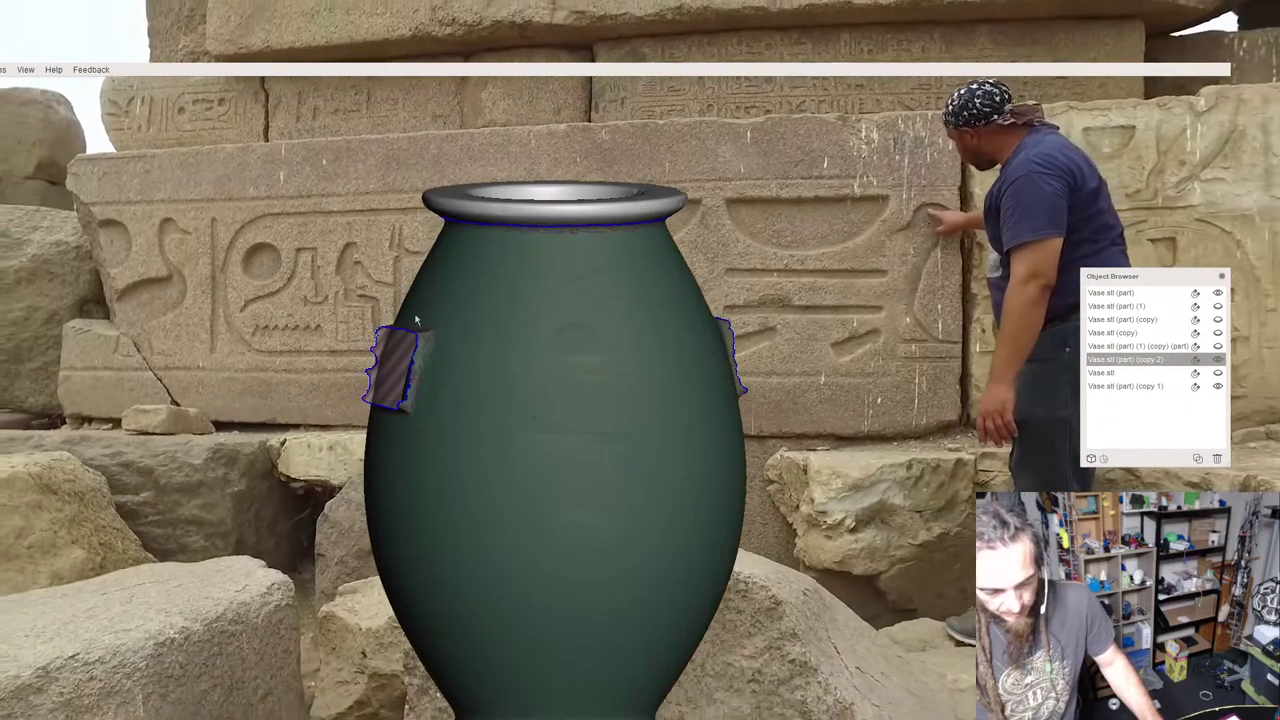
pyautogui.hotkey('ctrl', 'a')
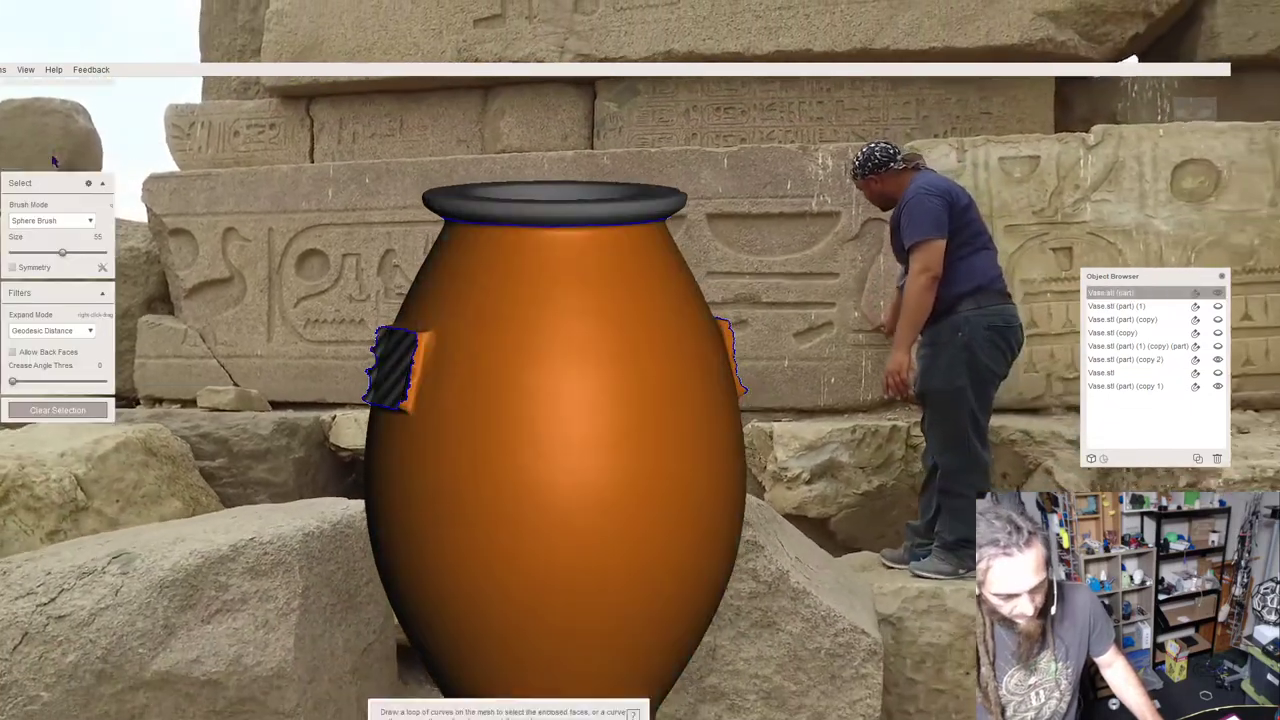
pyautogui.moveTo(55, 98)
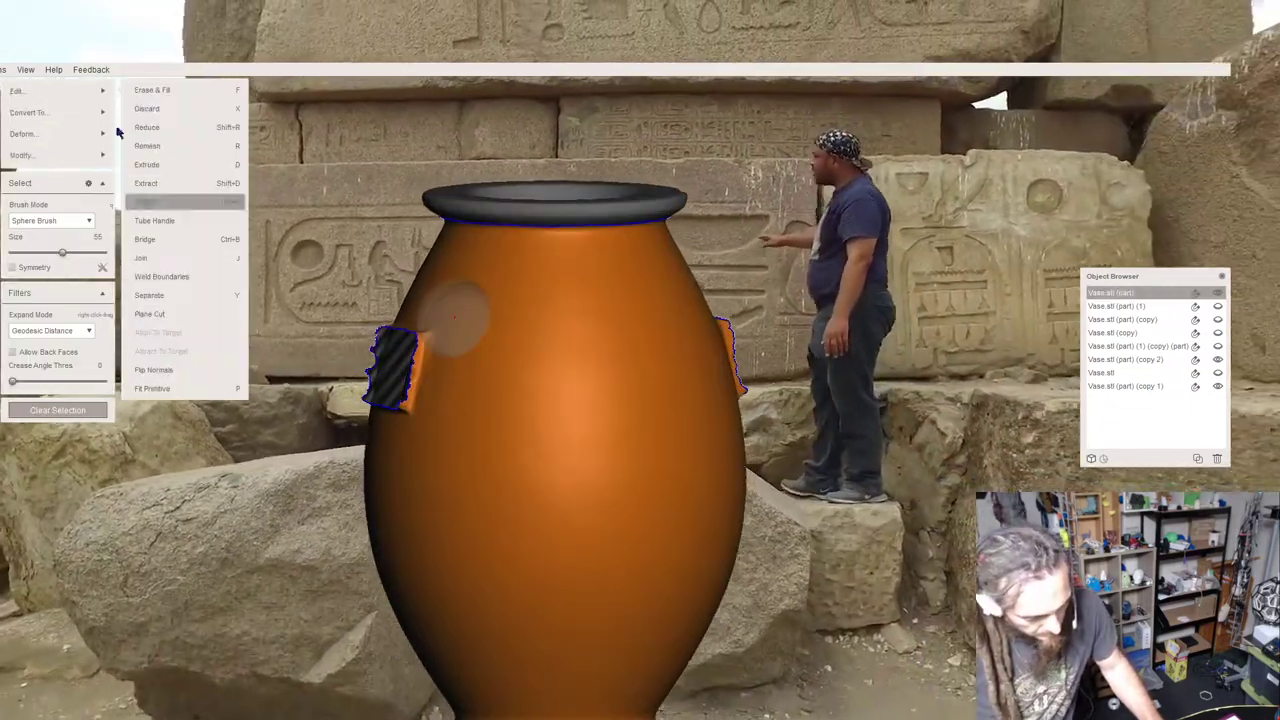
pyautogui.moveTo(67, 155)
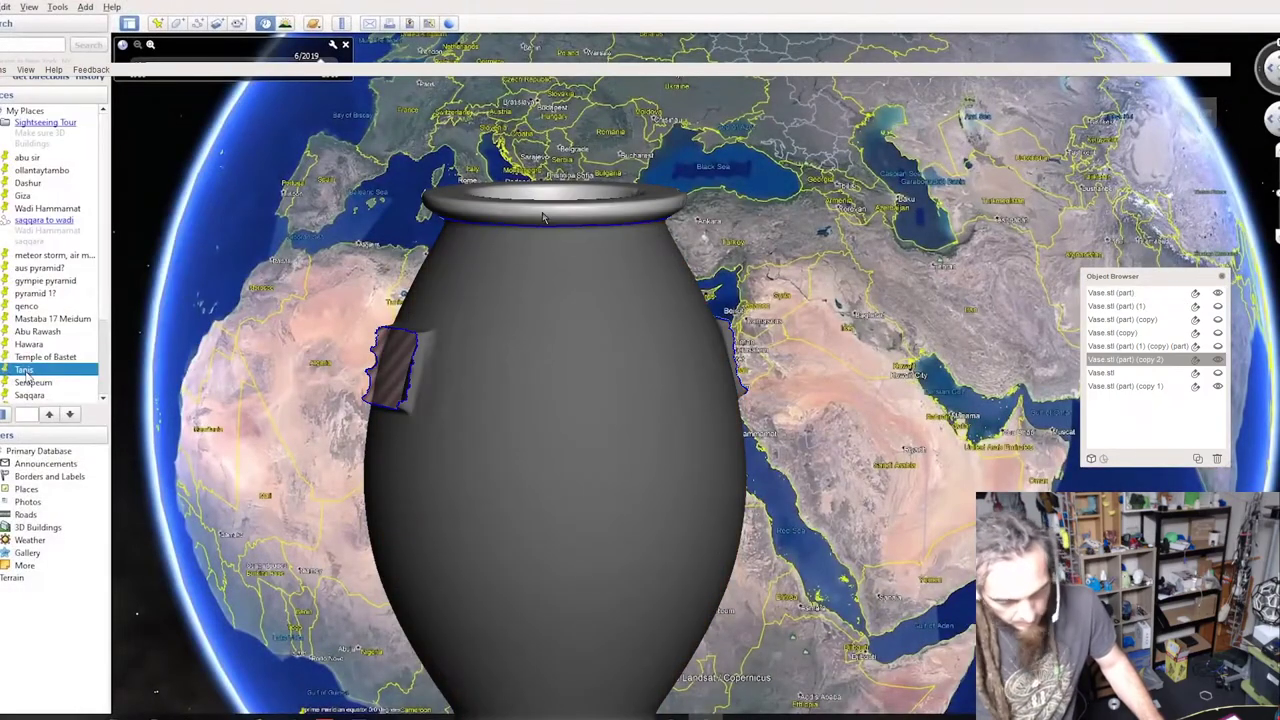
pyautogui.keyDown('shift'); pyautogui.click(537, 314); pyautogui.keyUp('shift')
pyautogui.moveTo(69, 177)
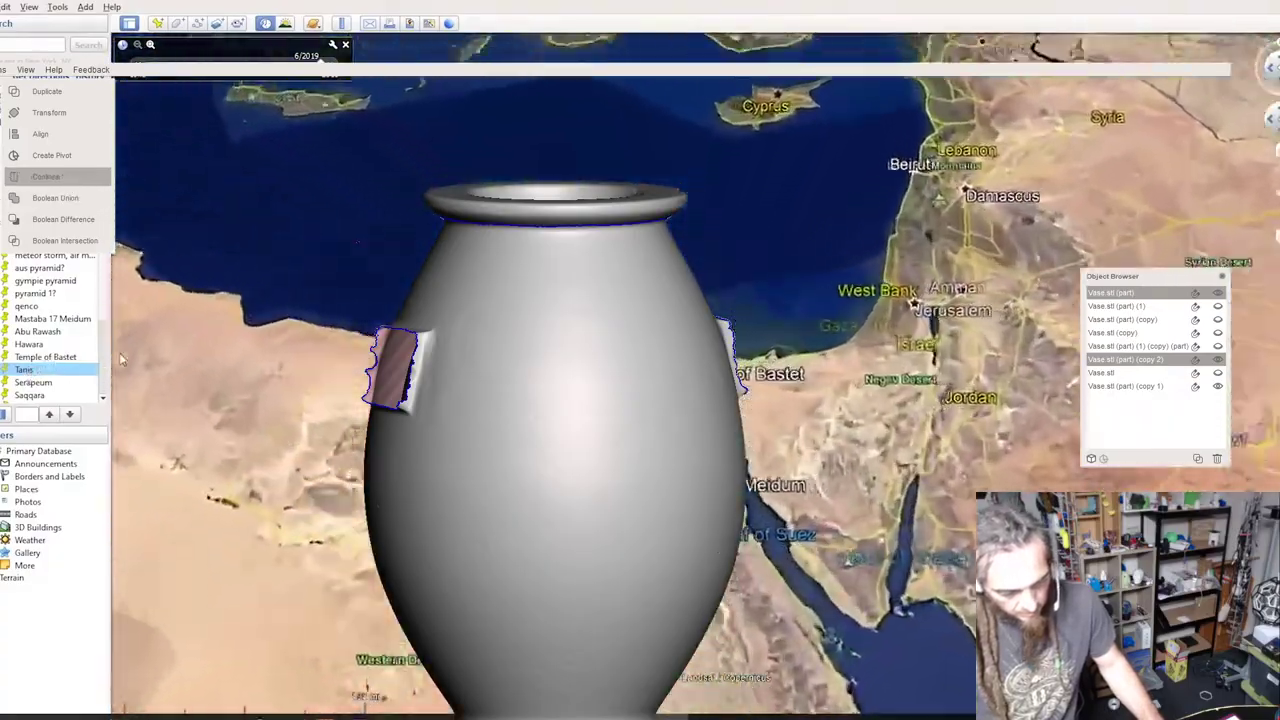
pyautogui.click(55, 176)
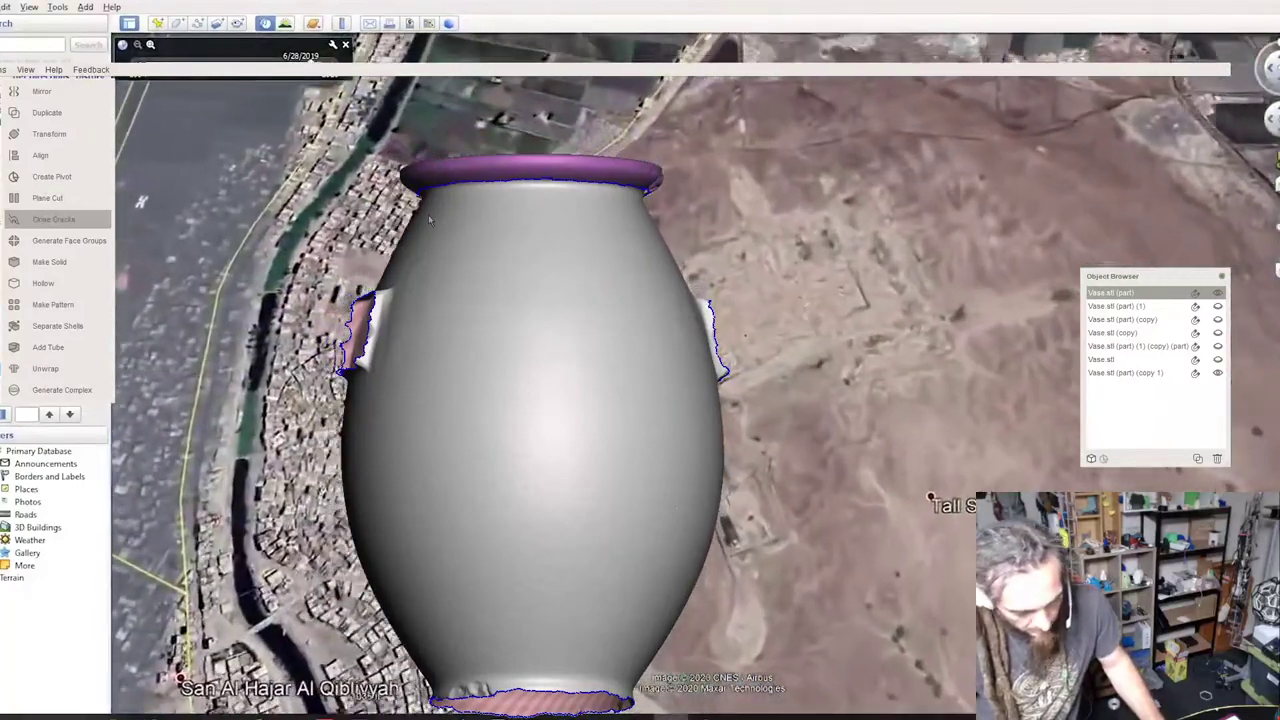
# Hide Vase.stl (part) (copy 1) and inspect the rim and body of the combined vase.
pyautogui.scroll(3, 441, 217)
pyautogui.moveTo(458, 211); pyautogui.dragTo(544, 274, button='middle')
pyautogui.moveTo(545, 275); pyautogui.dragTo(645, 338, button='right')
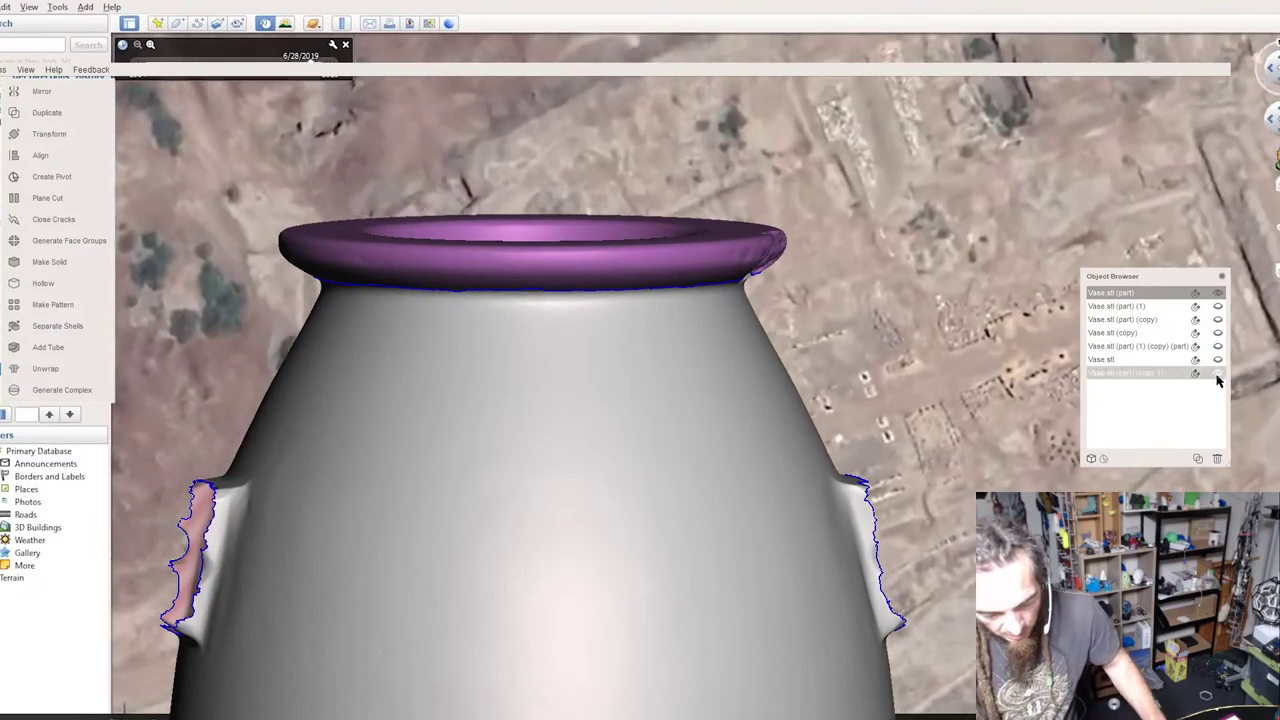
pyautogui.click(1214, 373)
pyautogui.moveTo(531, 389); pyautogui.dragTo(661, 249, button='right')
pyautogui.scroll(-2, 748, 394)
pyautogui.moveTo(748, 394); pyautogui.dragTo(734, 359, button='middle')
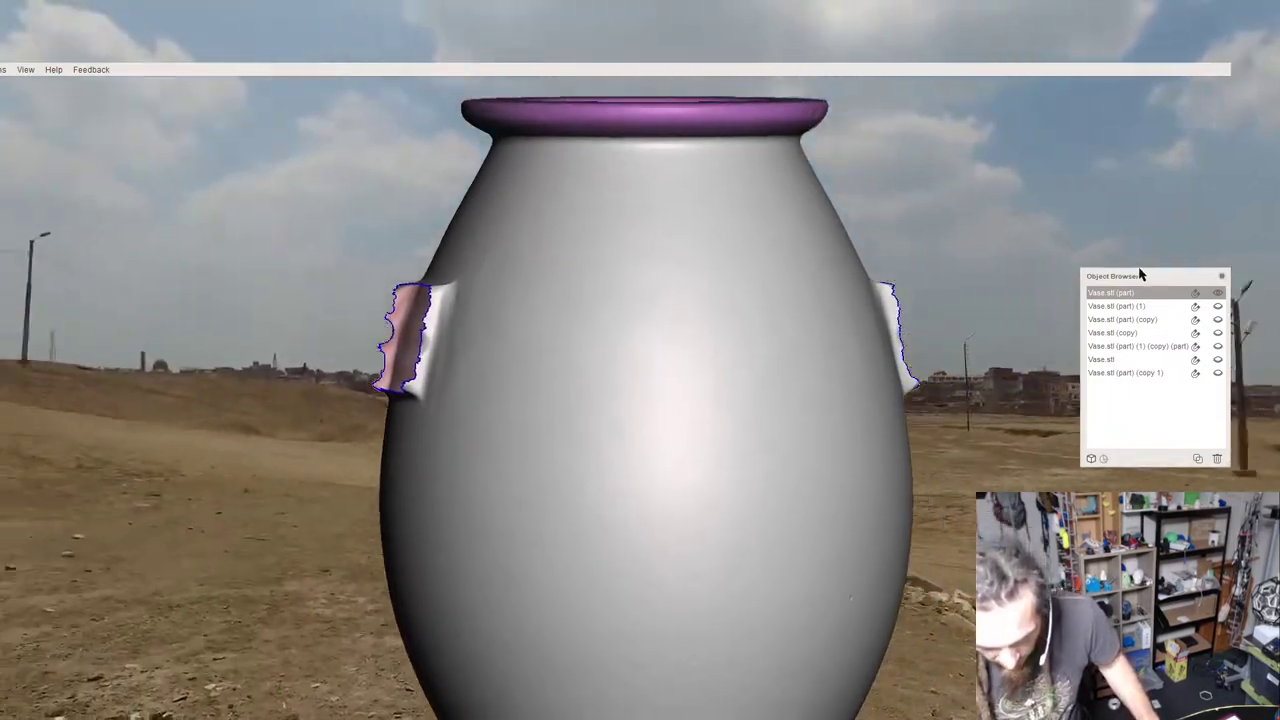
# Hide the combined vase and check the pieces Vase.stl (part) (1) and Vase.stl (part) (copy) one at a time.
pyautogui.click(1218, 292)
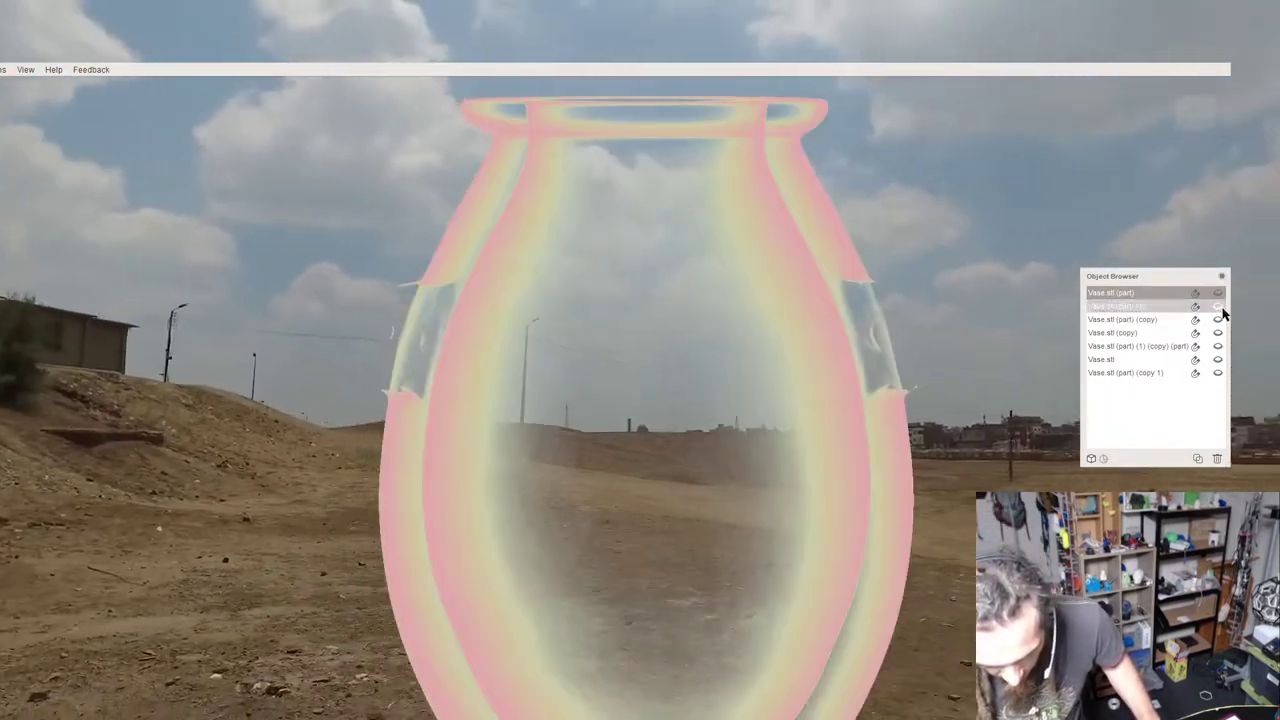
pyautogui.click(1219, 307)
pyautogui.click(549, 493)
pyautogui.moveTo(549, 493); pyautogui.dragTo(574, 470, button='right')
pyautogui.click(1219, 307)
pyautogui.click(1218, 320)
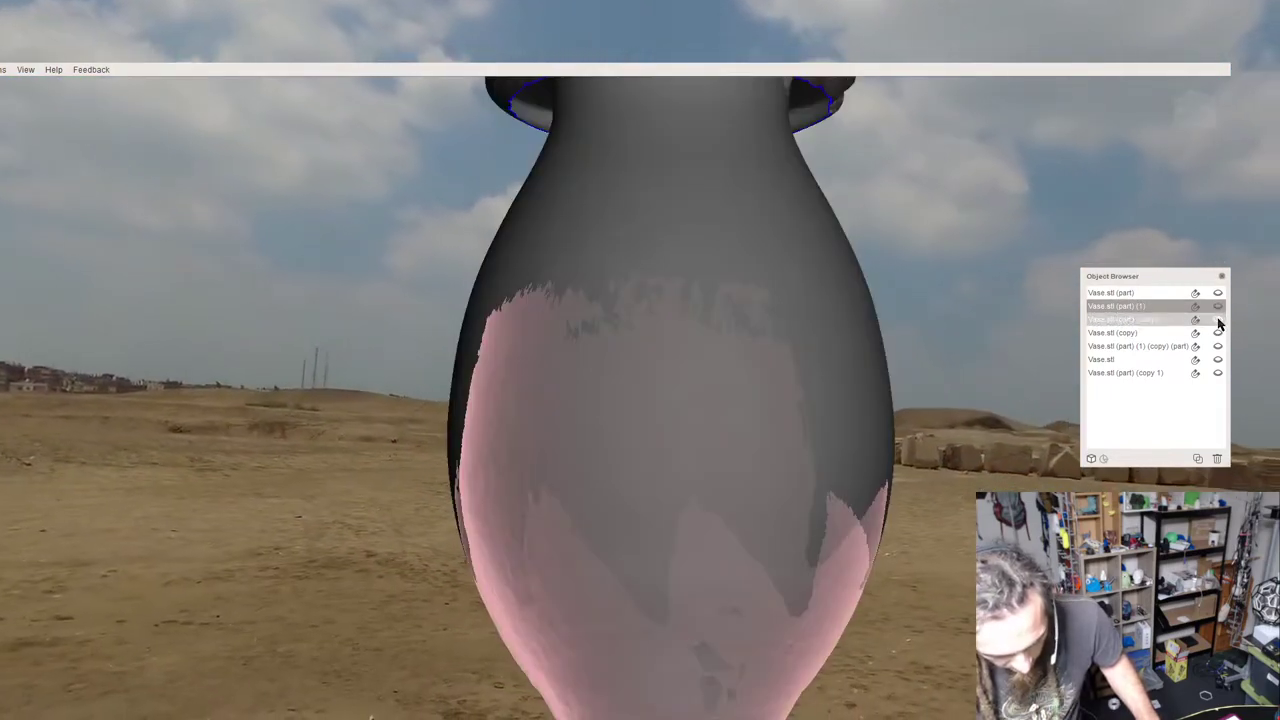
pyautogui.click(654, 323)
pyautogui.moveTo(564, 351); pyautogui.dragTo(820, 300, button='right')
# Show Vase.stl (copy), lasso its neck ring, and separate the ring from the handles as its own object.
pyautogui.click(1218, 332)
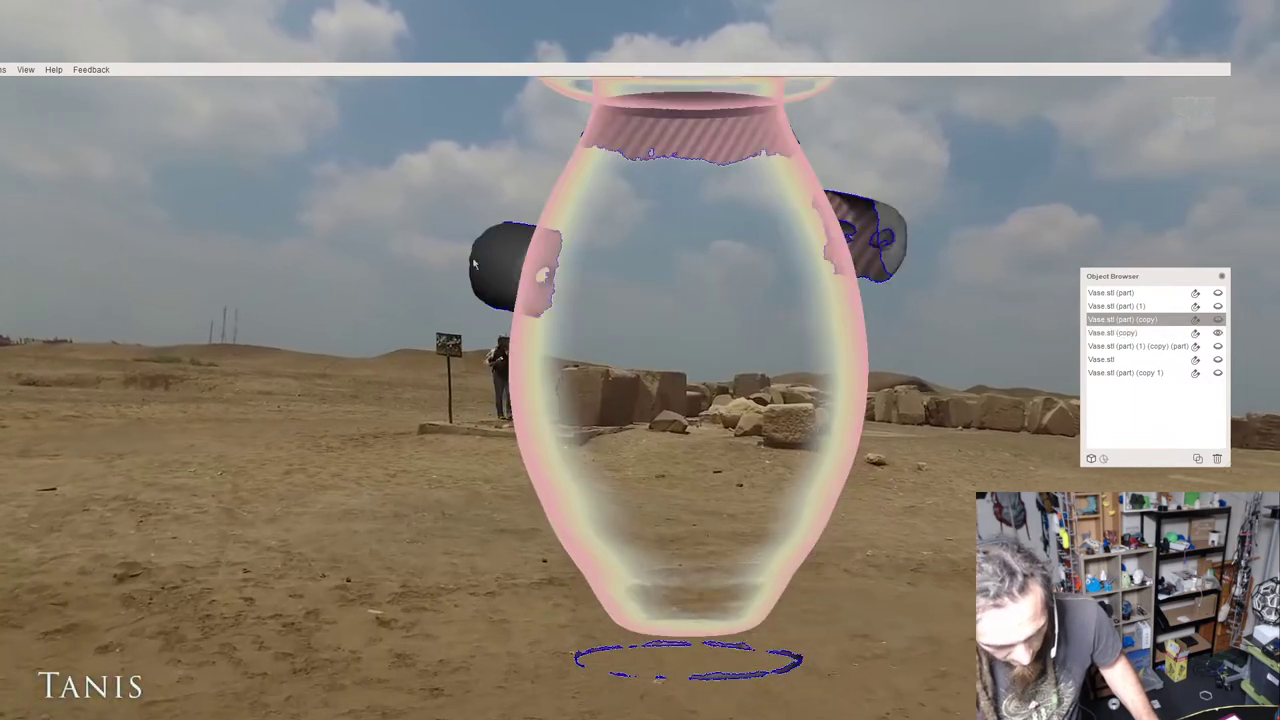
pyautogui.moveTo(428, 320); pyautogui.dragTo(437, 297, button='right')
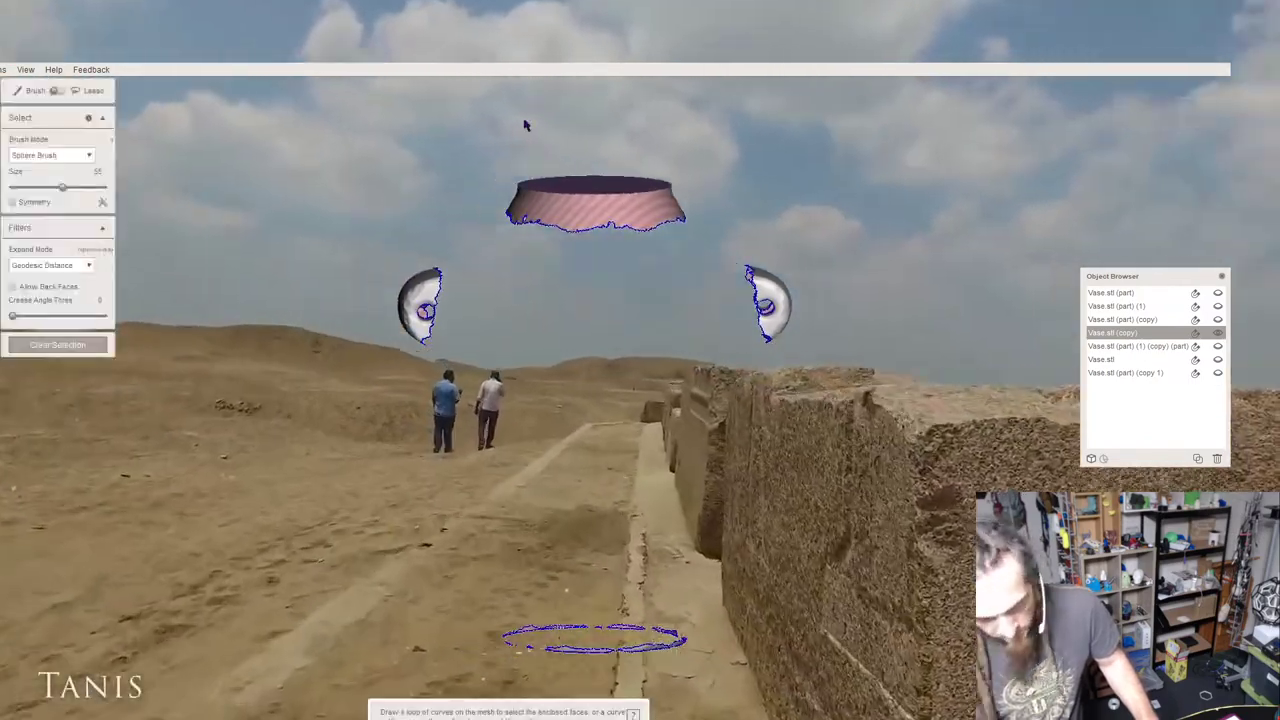
pyautogui.moveTo(445, 123)
pyautogui.mouseDown()
pyautogui.moveTo(454, 187)
pyautogui.moveTo(565, 288)
pyautogui.moveTo(728, 194)
pyautogui.moveTo(627, 100)
pyautogui.mouseUp()
pyautogui.moveTo(449, 128); pyautogui.dragTo(449, 131)
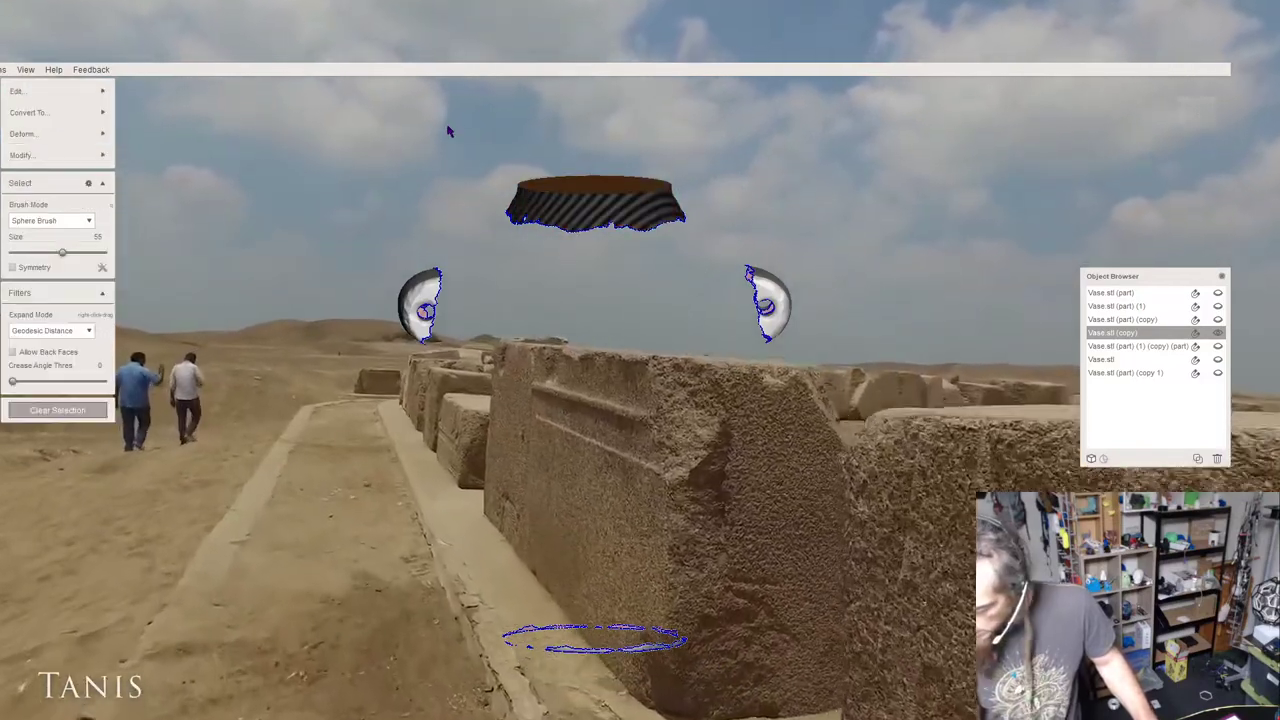
pyautogui.press('y')
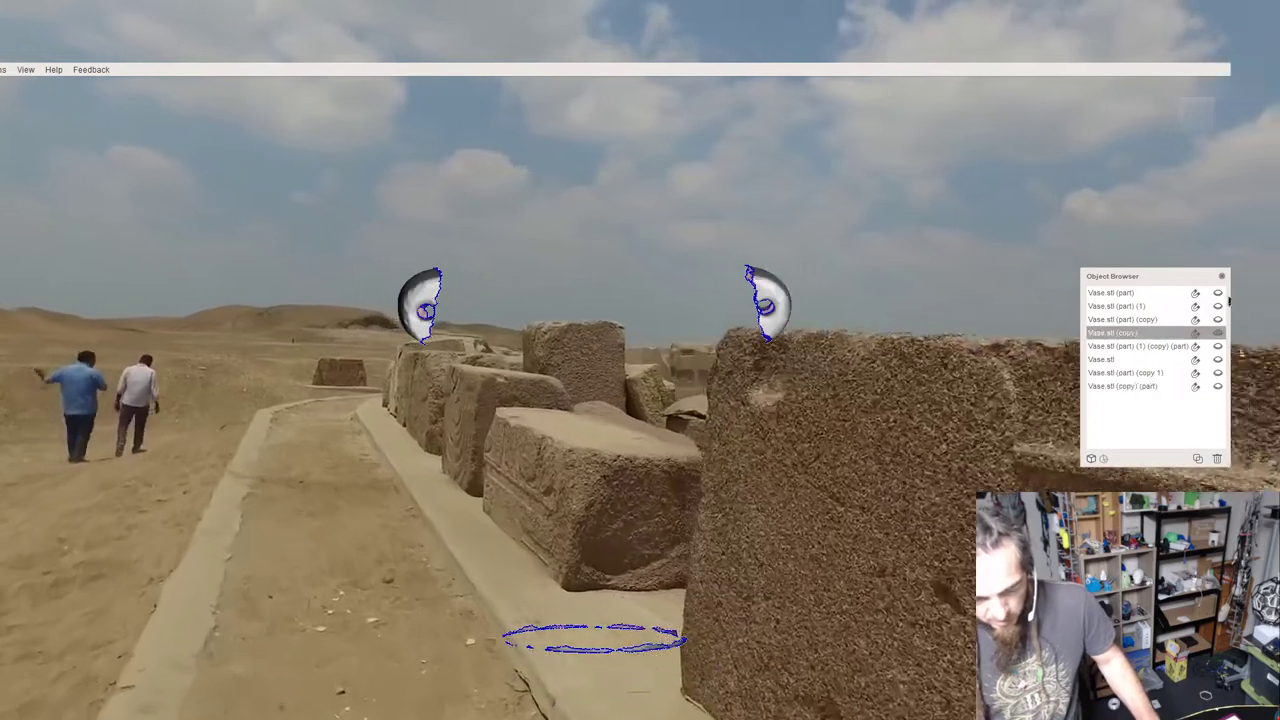
# Show Vase.stl (part), combine it with the handles in Vase.stl (copy), and inspect the joined vase from below.
pyautogui.click(1218, 293)
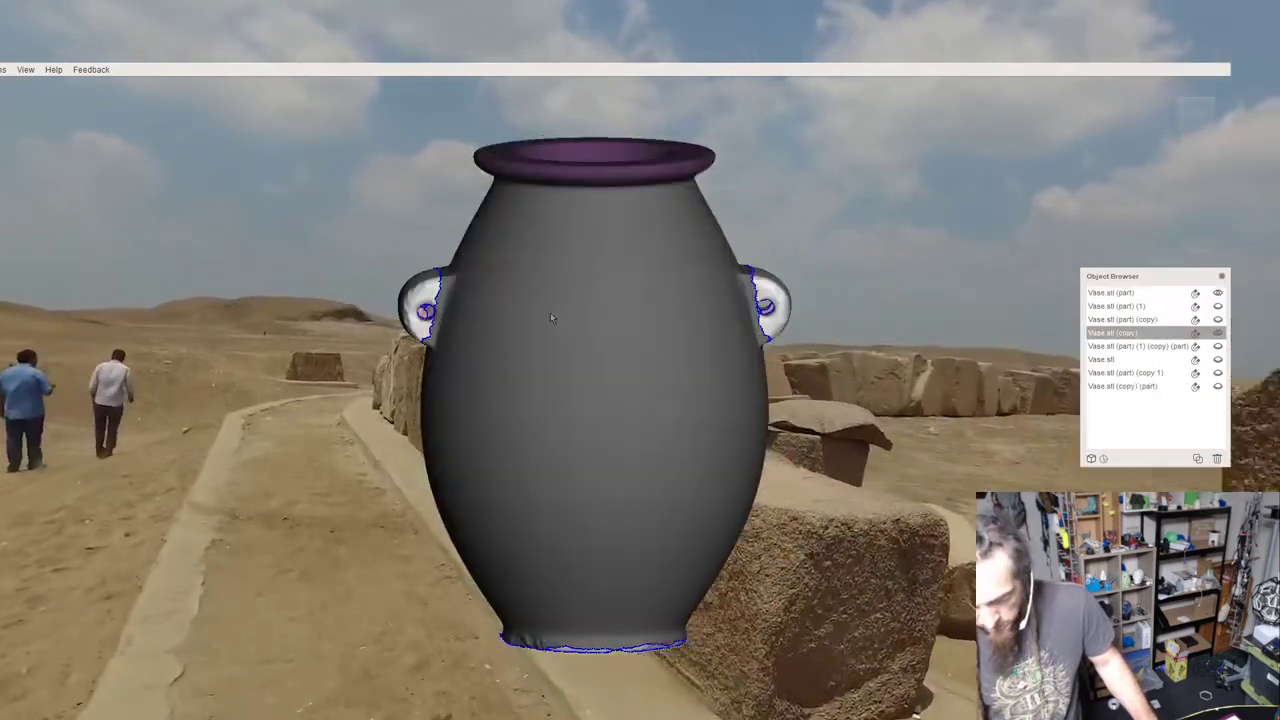
pyautogui.click(753, 296)
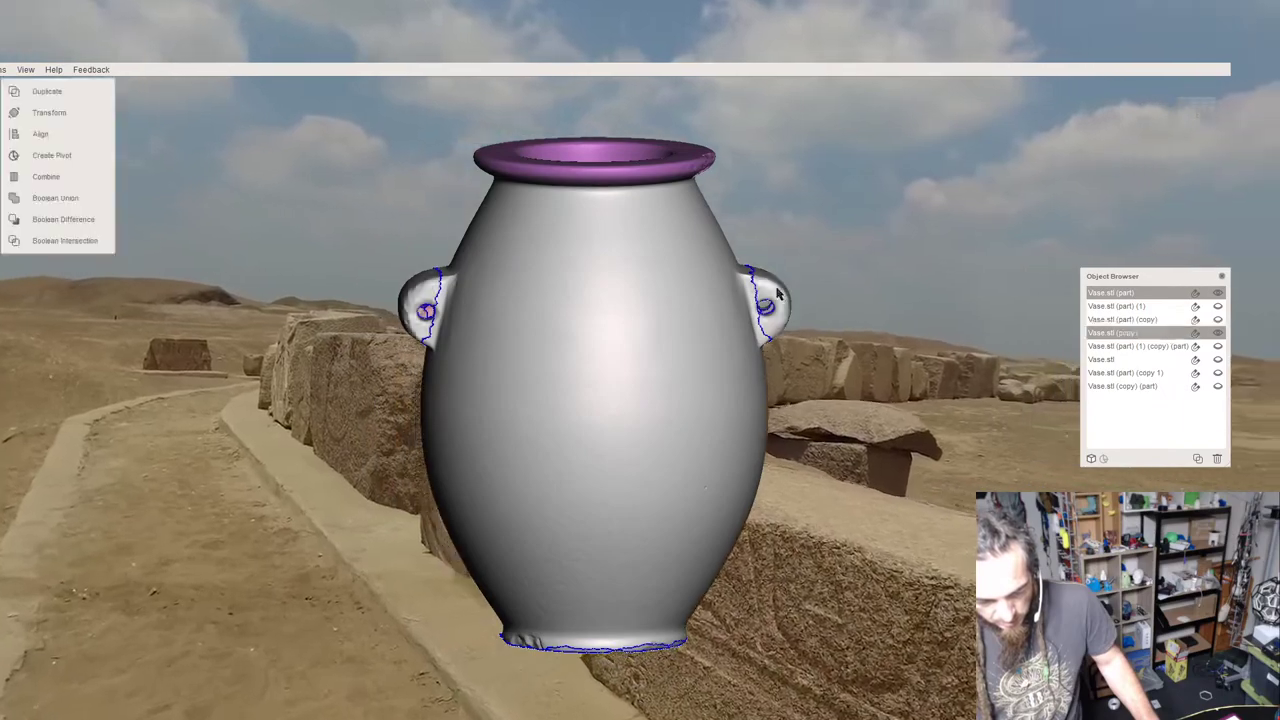
pyautogui.moveTo(471, 293); pyautogui.dragTo(563, 265, button='right')
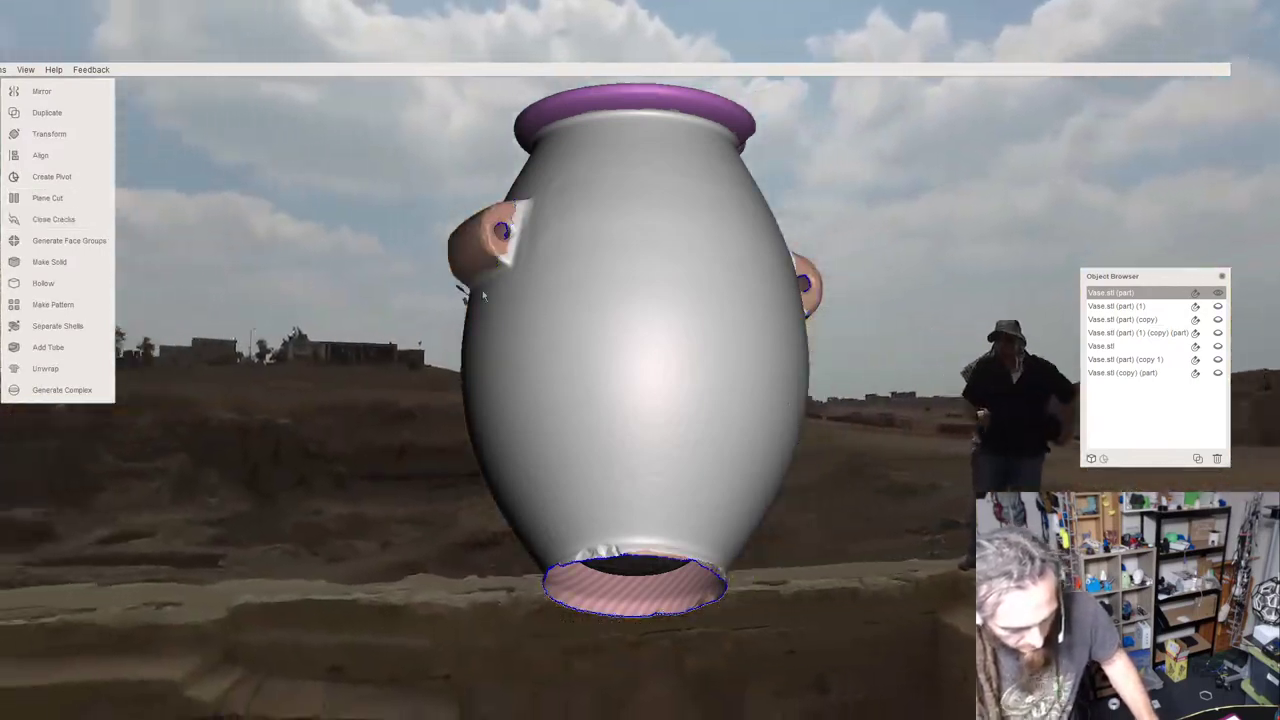
pyautogui.moveTo(482, 294); pyautogui.dragTo(522, 371, button='right')
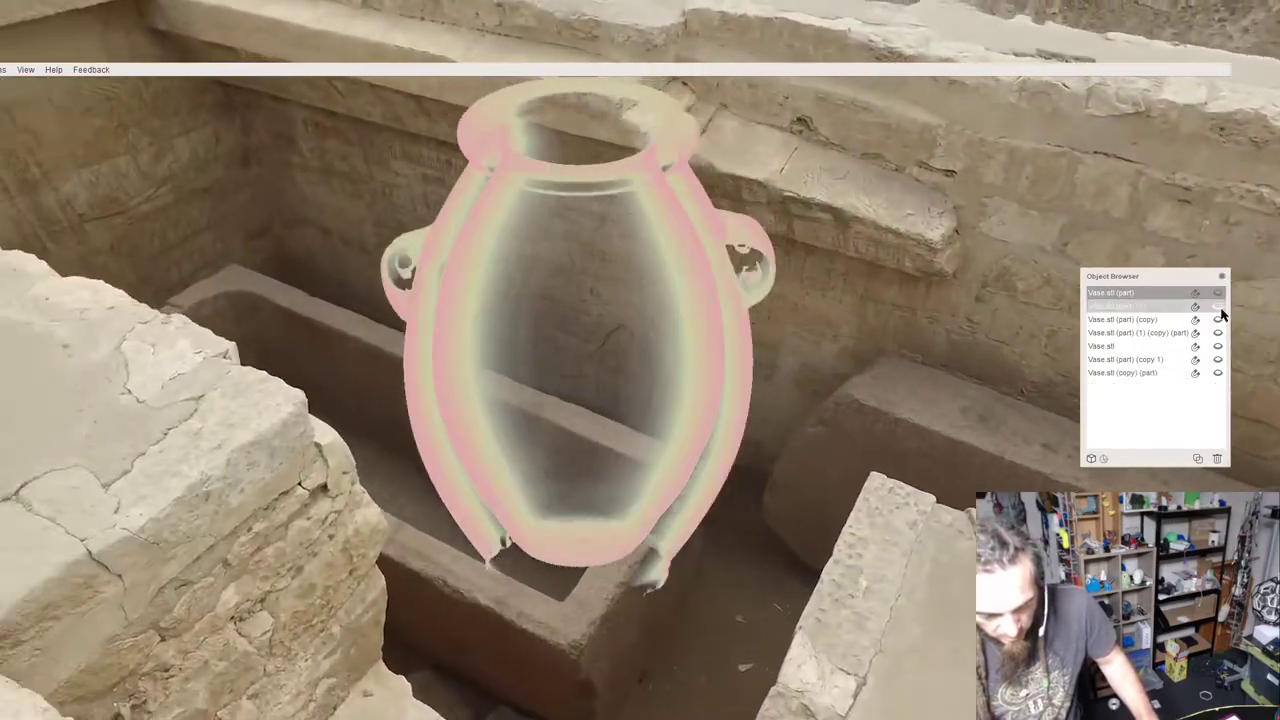
# Hide Vase.stl (part), show Vase.stl (part) (1), and check it against each of the other vase pieces.
pyautogui.click(1218, 307)
pyautogui.click(1218, 293)
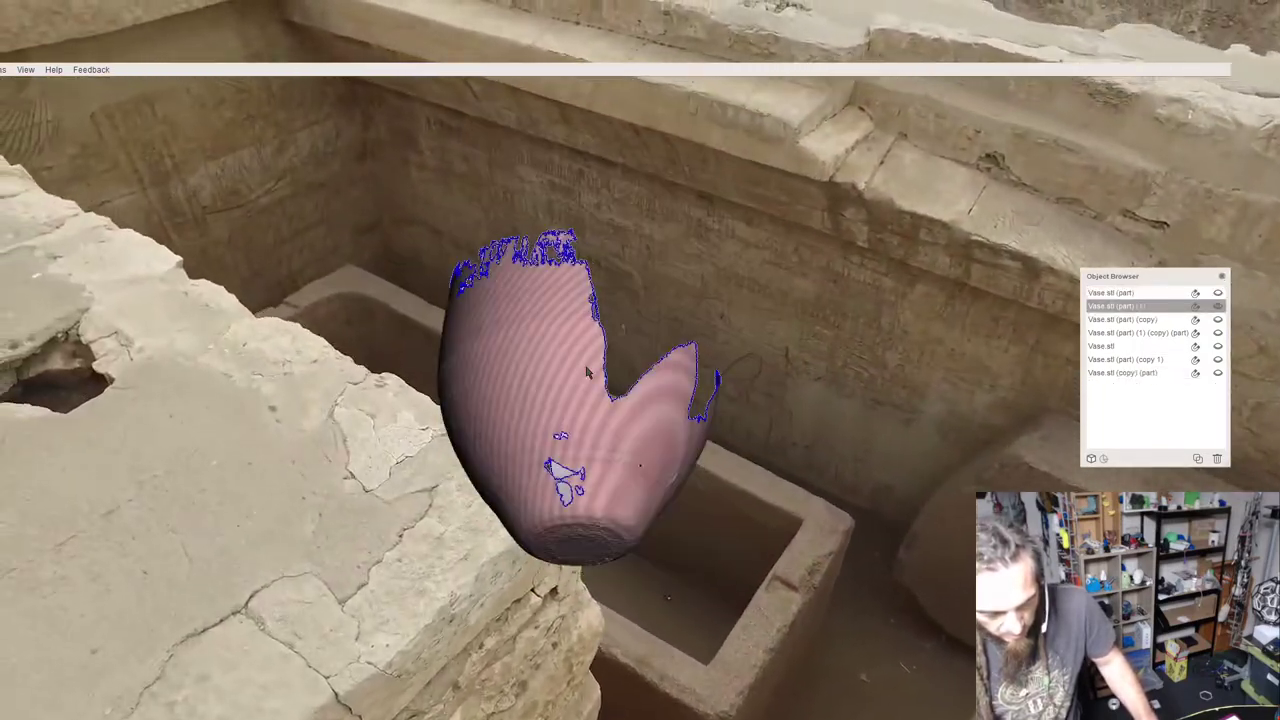
pyautogui.moveTo(602, 382); pyautogui.dragTo(649, 366, button='right')
pyautogui.click(1219, 321)
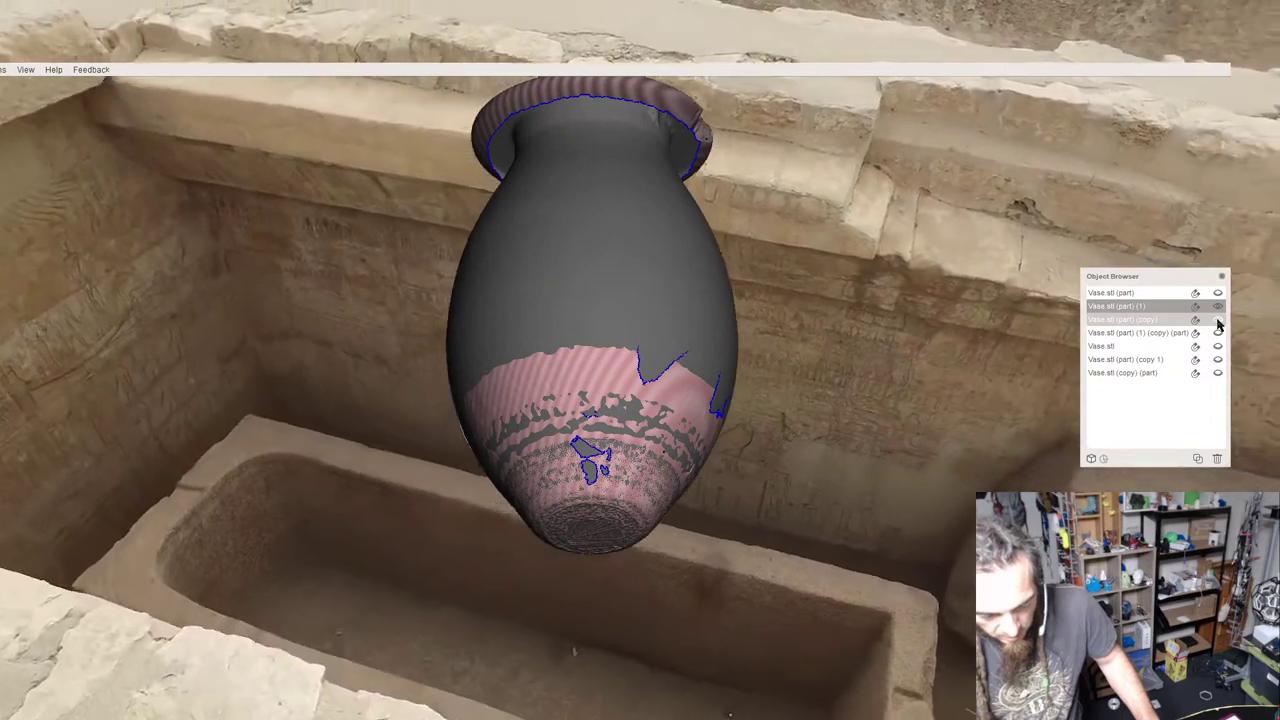
pyautogui.click(1218, 333)
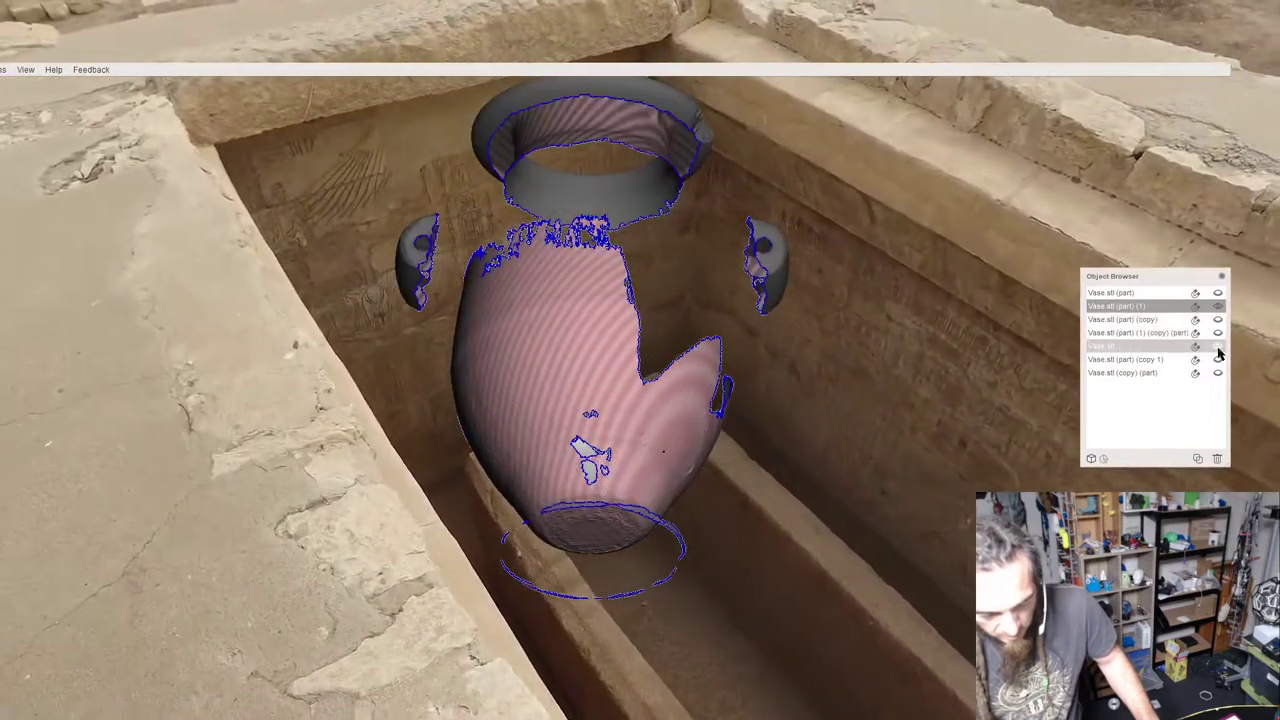
pyautogui.click(1218, 359)
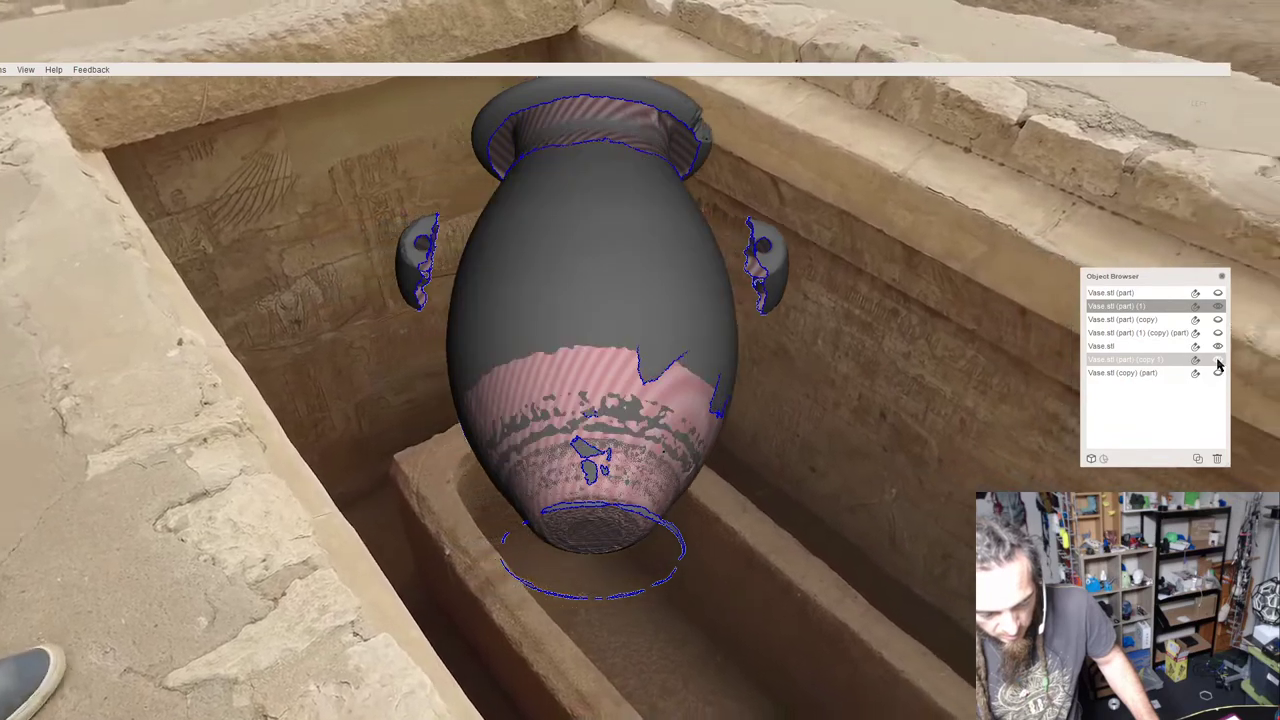
pyautogui.click(1218, 372)
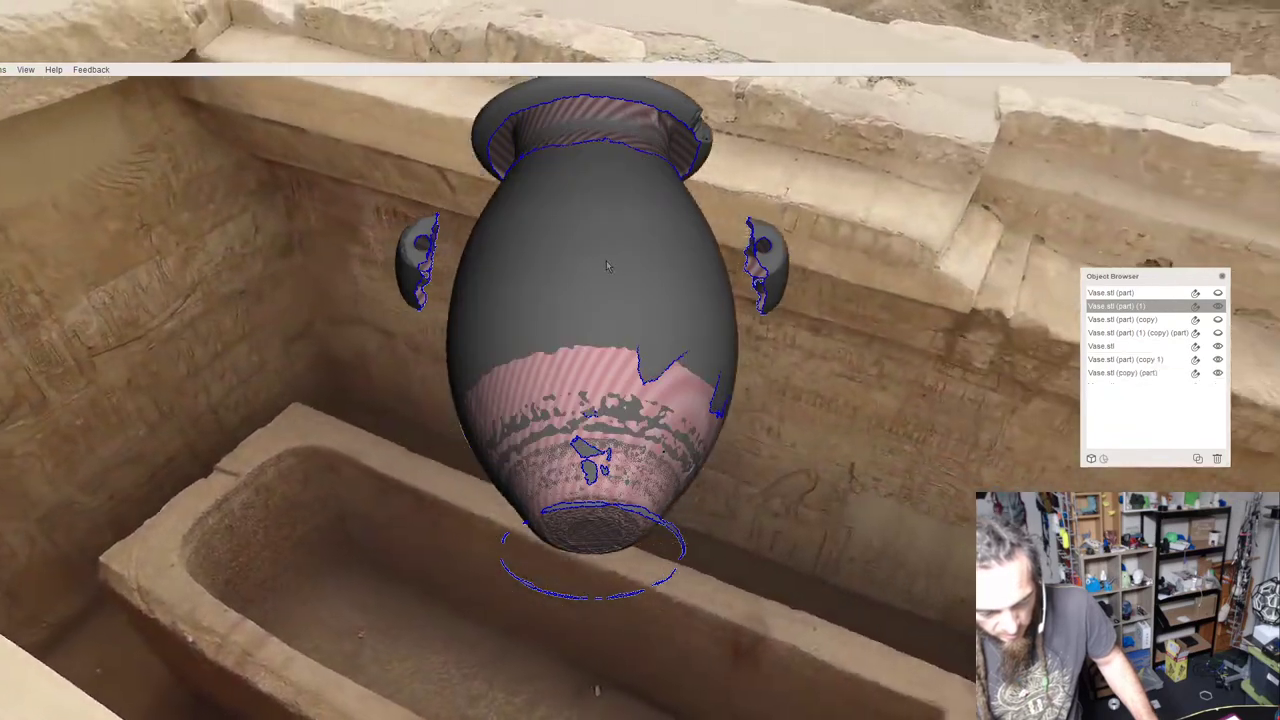
pyautogui.click(603, 262)
pyautogui.moveTo(603, 263); pyautogui.dragTo(592, 300, button='right')
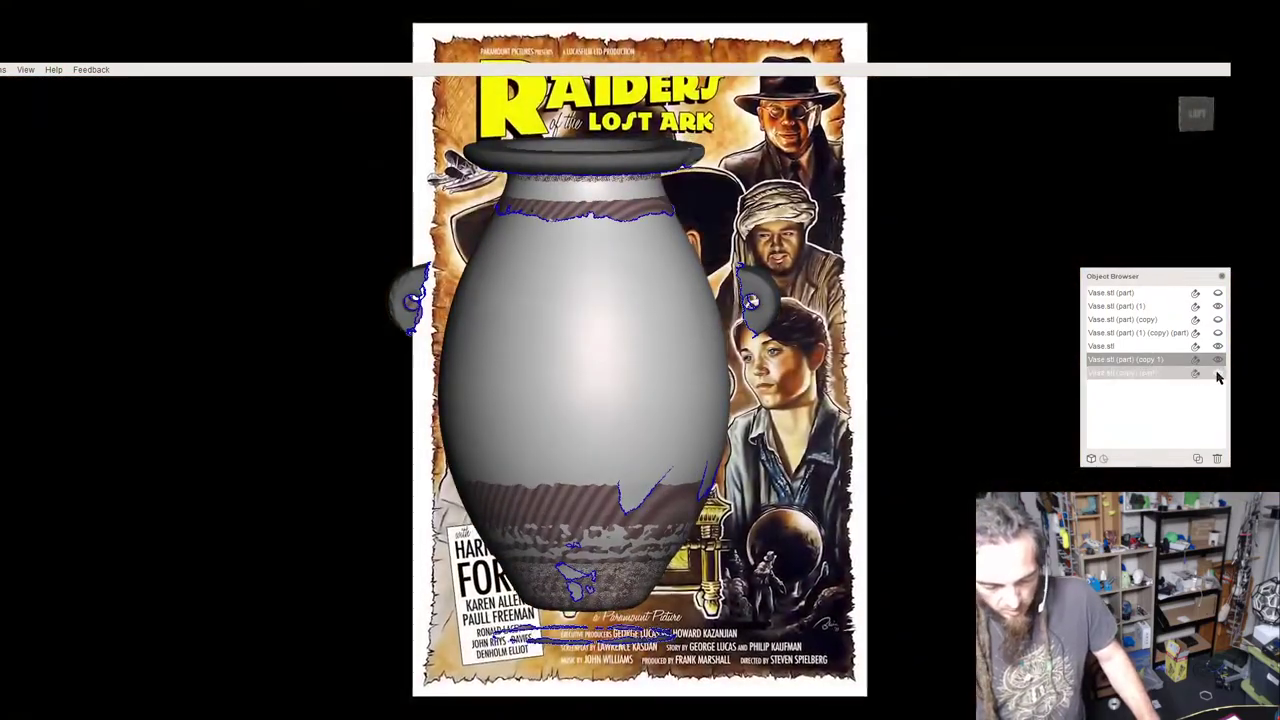
# Hide the separate pieces, show only the combined Vase.stl (part), and make it the active object.
pyautogui.click(1218, 373)
pyautogui.click(1217, 333)
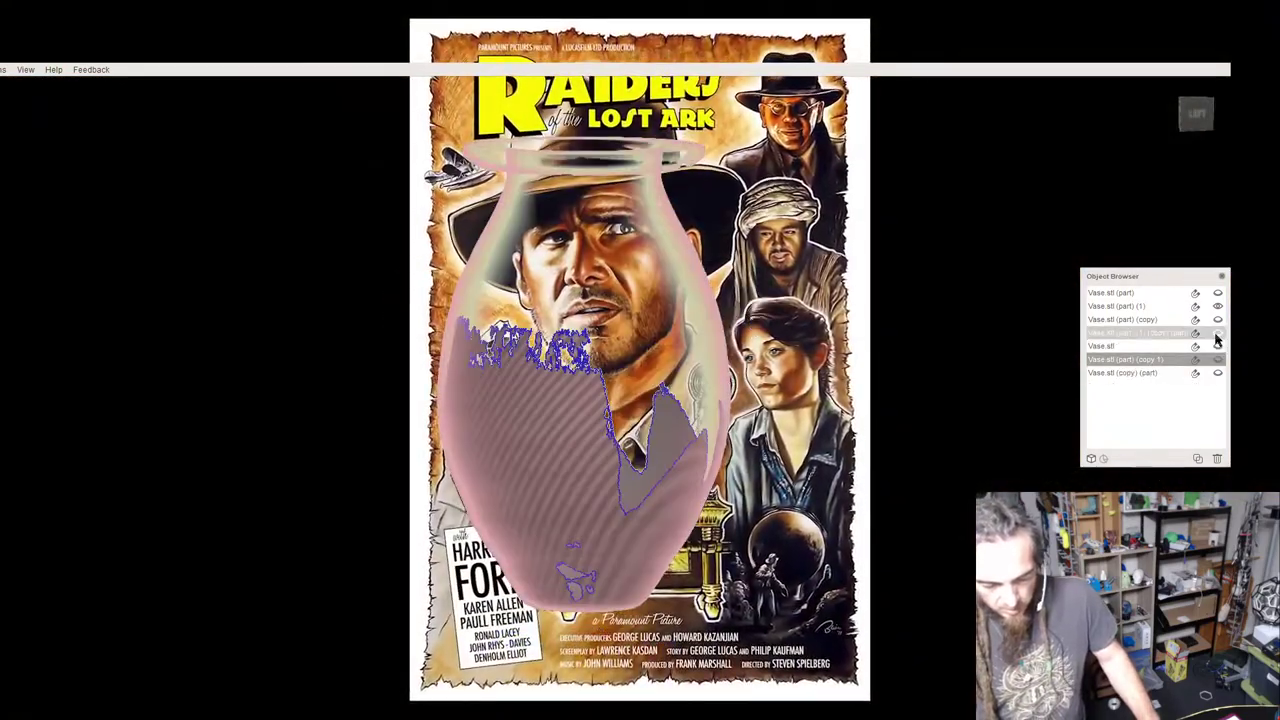
pyautogui.click(1216, 306)
pyautogui.click(1217, 293)
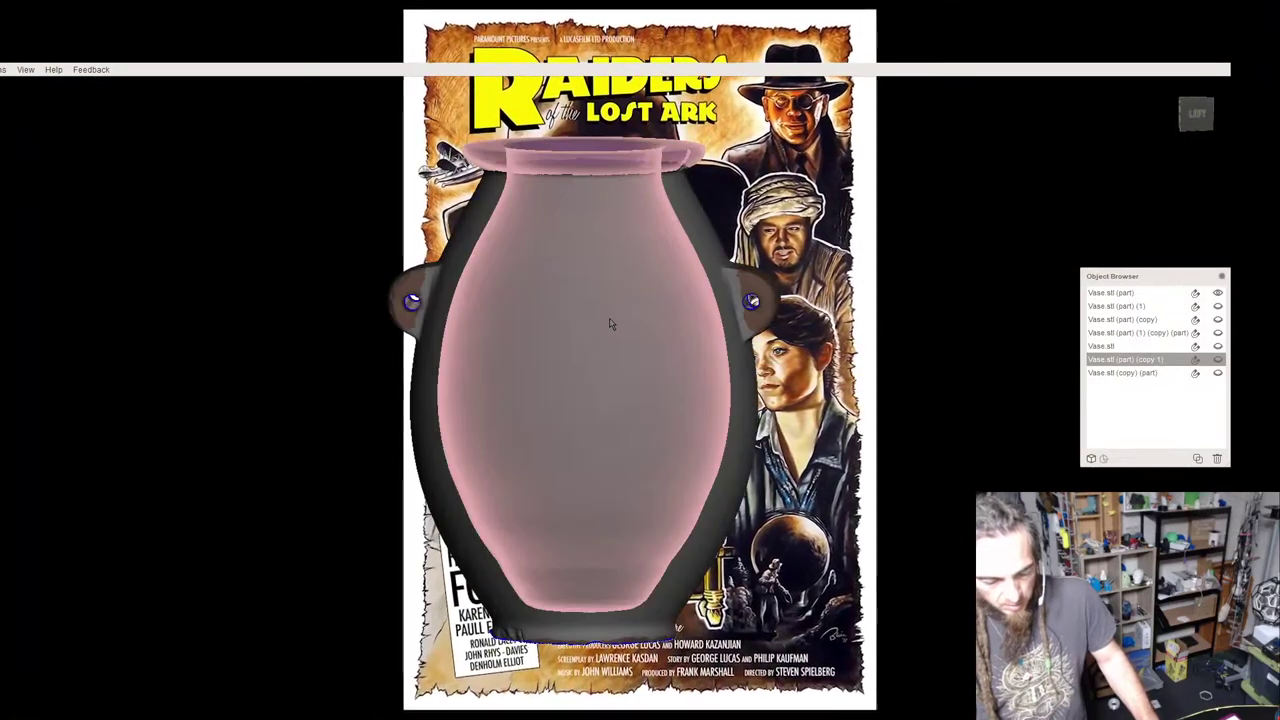
pyautogui.click(1096, 292)
# Examine the handles of the combined vase up close and the open mesh edges inside their holes.
pyautogui.moveTo(598, 337); pyautogui.dragTo(726, 352, button='right')
pyautogui.scroll(4, 625, 356)
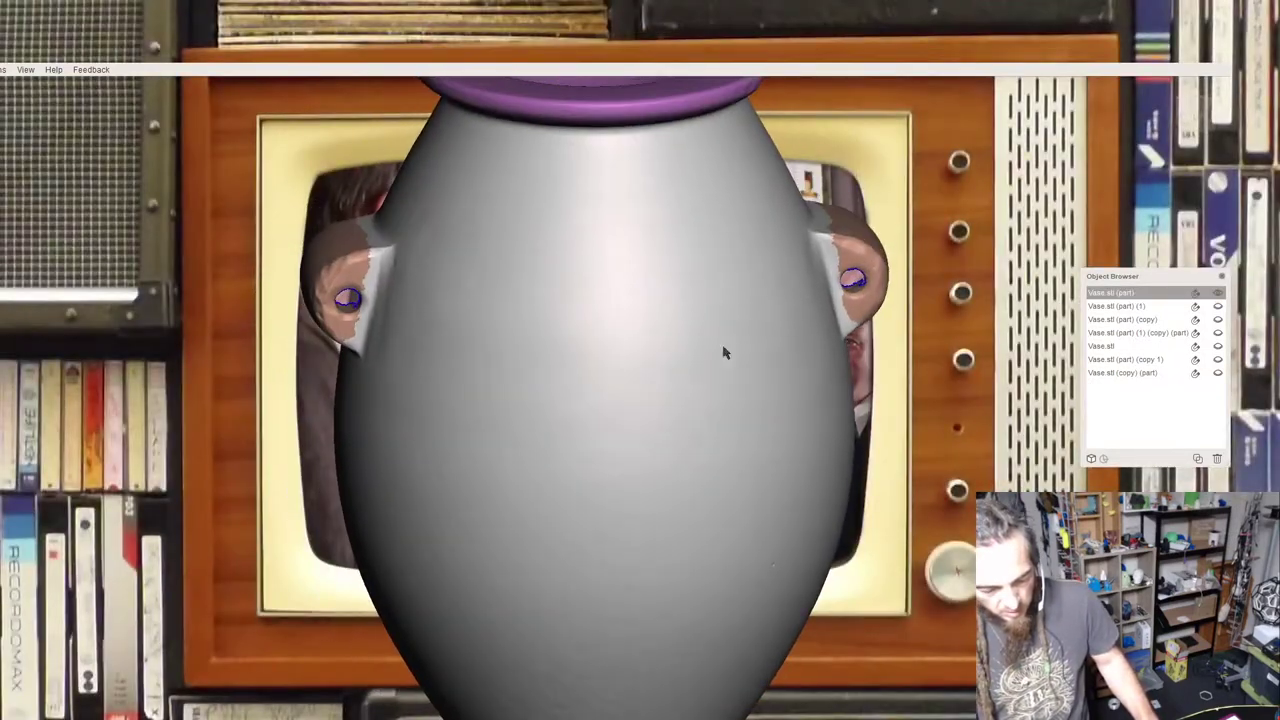
pyautogui.scroll(5, 835, 286)
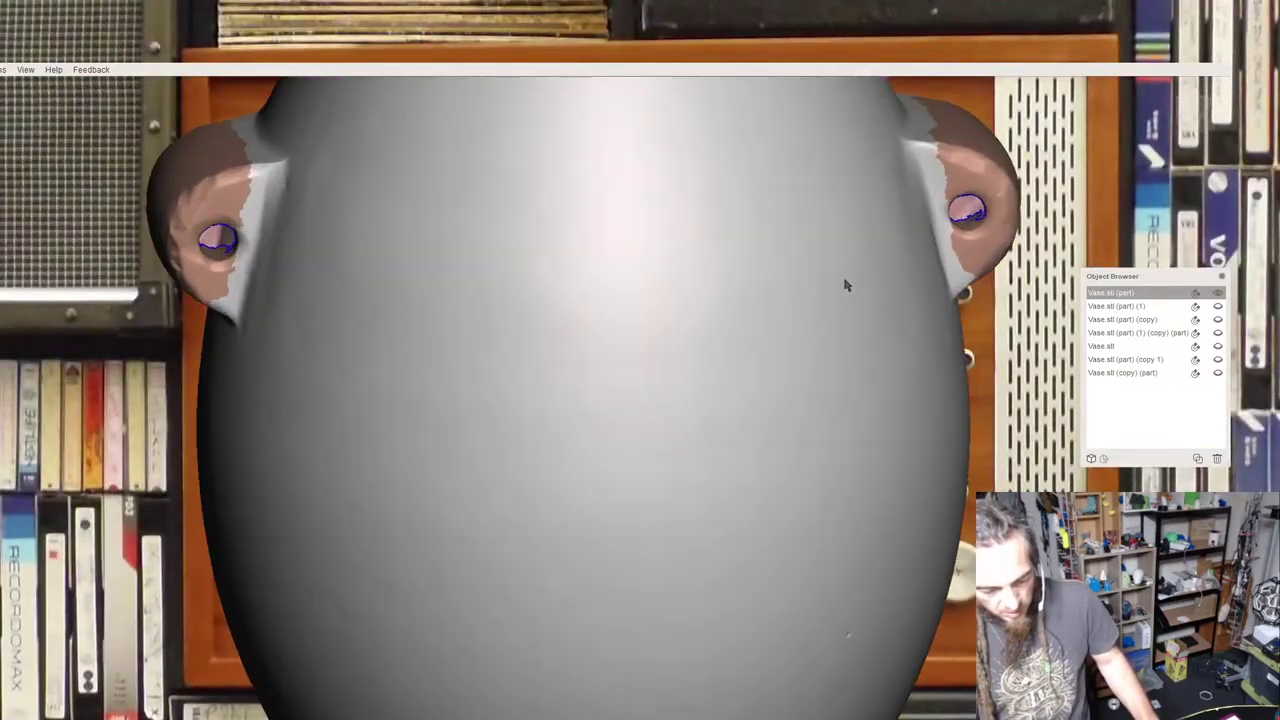
pyautogui.moveTo(835, 286); pyautogui.dragTo(830, 258, button='right')
pyautogui.moveTo(828, 258); pyautogui.dragTo(700, 250)
pyautogui.moveTo(692, 240); pyautogui.dragTo(632, 329, button='right')
pyautogui.moveTo(631, 330); pyautogui.dragTo(619, 392)
pyautogui.moveTo(619, 392); pyautogui.dragTo(653, 386, button='right')
pyautogui.scroll(5, 653, 386)
pyautogui.scroll(-5, 674, 377)
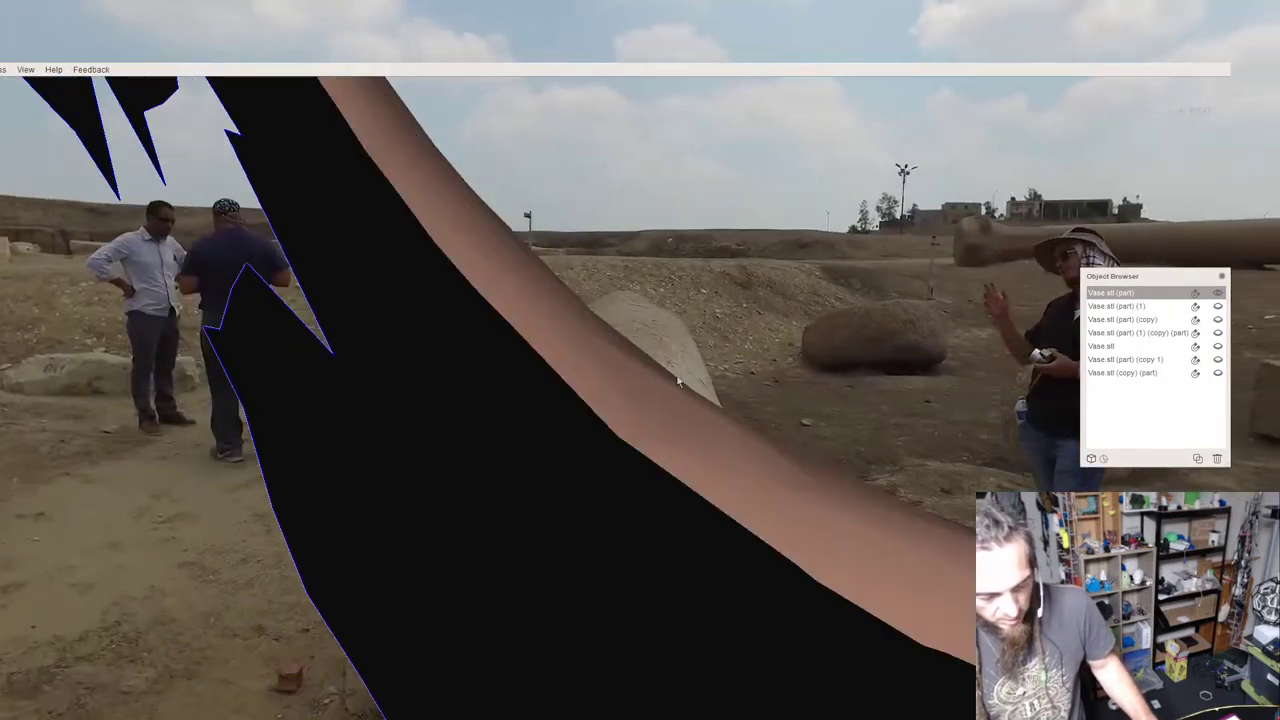
pyautogui.scroll(2, 681, 371)
# Turn on the wireframe display, shrink the selection brush to its smallest size, and select the ragged open boundary inside the handle hole.
pyautogui.press('w')
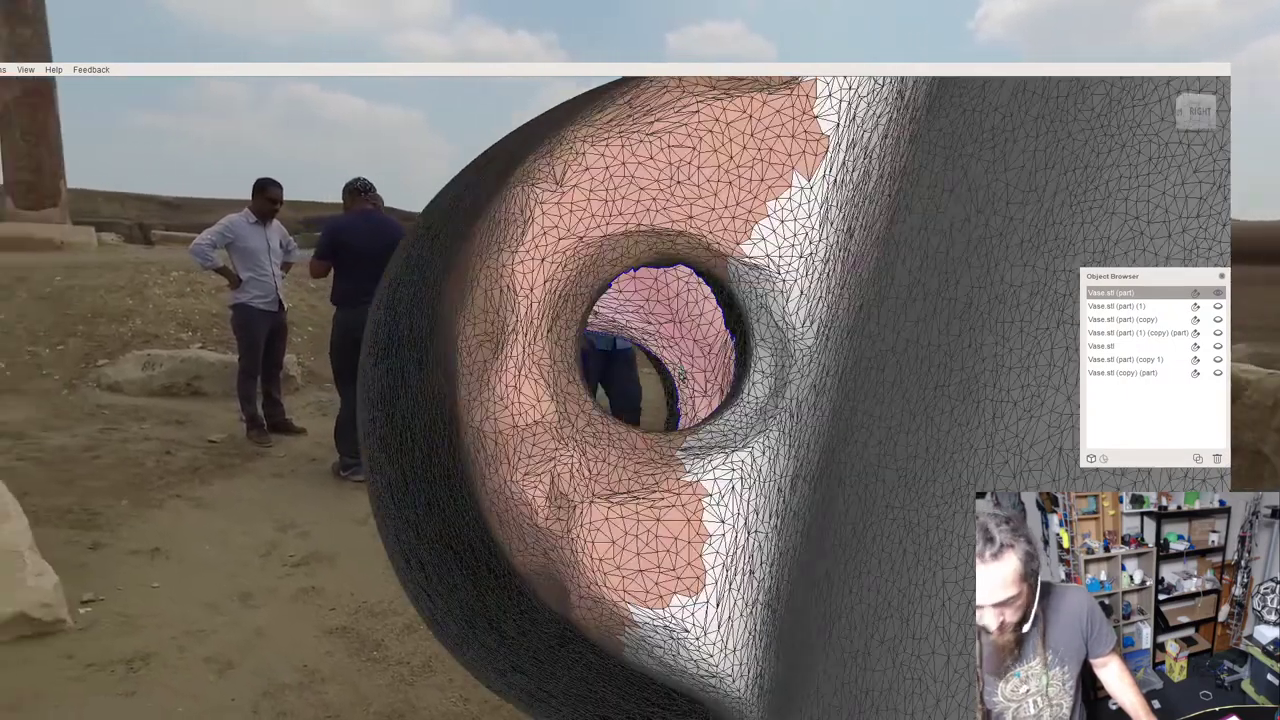
pyautogui.moveTo(681, 370); pyautogui.dragTo(585, 356, button='right')
pyautogui.press('s')
pyautogui.moveTo(62, 187); pyautogui.dragTo(12, 187)
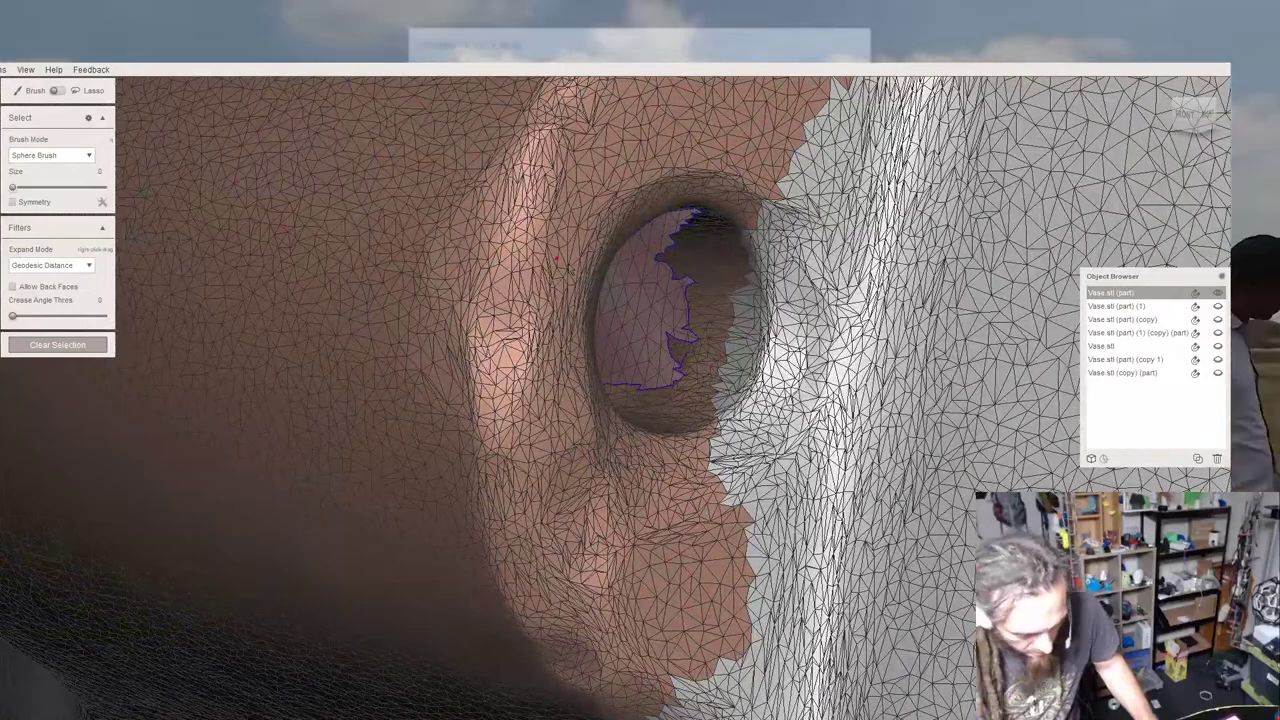
pyautogui.doubleClick(673, 343)
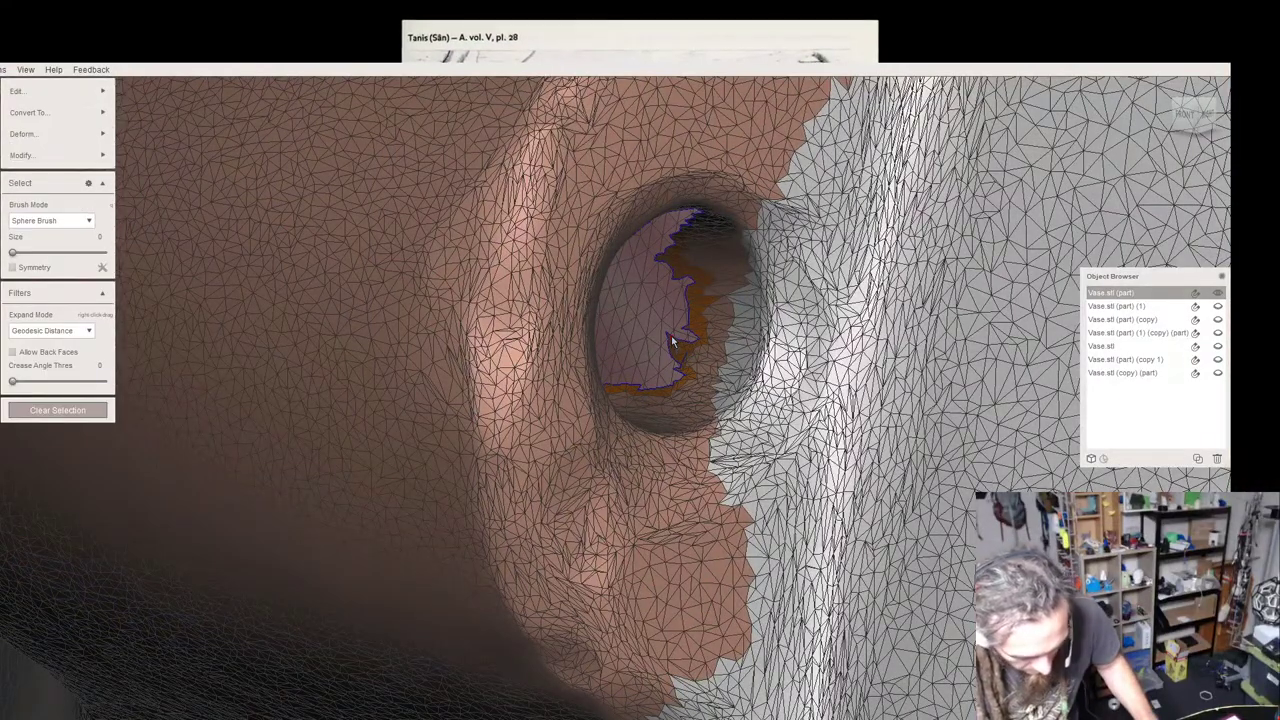
# Expand the boundary selection inside the handle hole by three rings.
pyautogui.scroll(-3, 673, 343)
pyautogui.moveTo(671, 338); pyautogui.dragTo(614, 347, button='right')
pyautogui.scroll(3, 614, 347)
pyautogui.scroll(3, 614, 340)
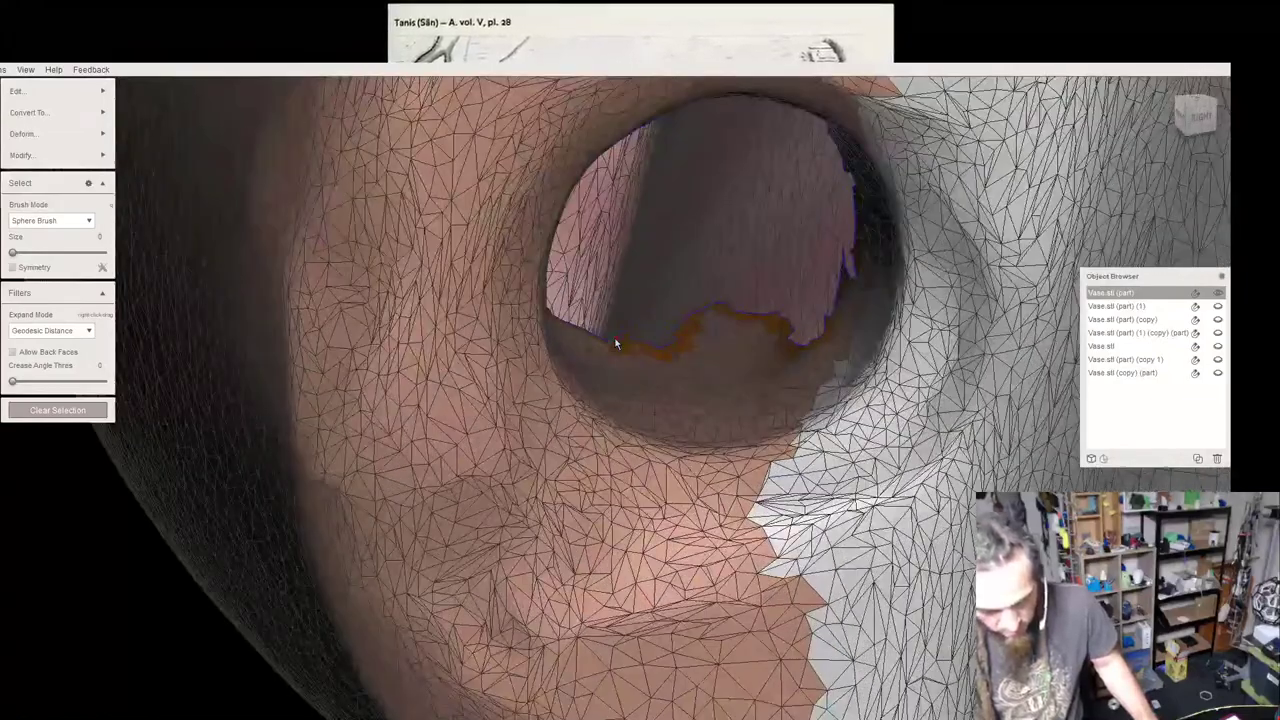
pyautogui.scroll(-2, 617, 337)
pyautogui.scroll(-2, 618, 335)
pyautogui.scroll(1, 560, 306)
pyautogui.scroll(-1, 561, 307)
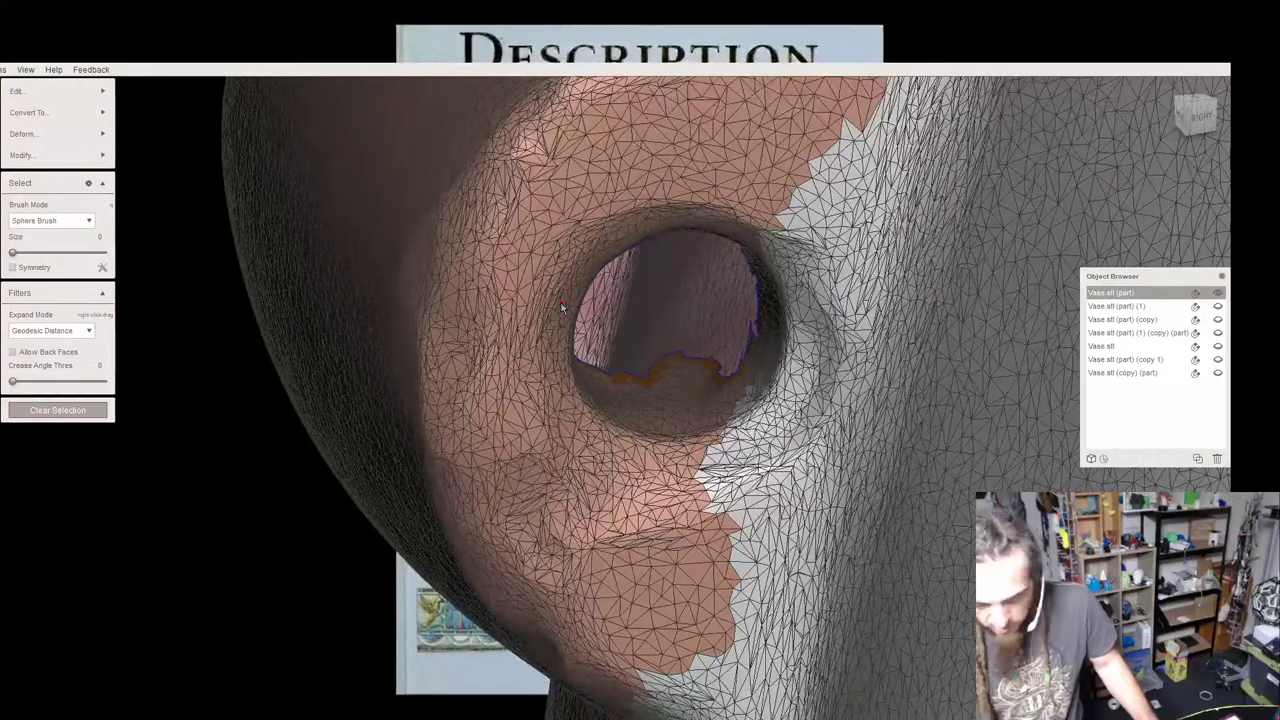
pyautogui.hotkey('shift', '.')
pyautogui.hotkey('shift', '.')
pyautogui.hotkey('shift', '.')
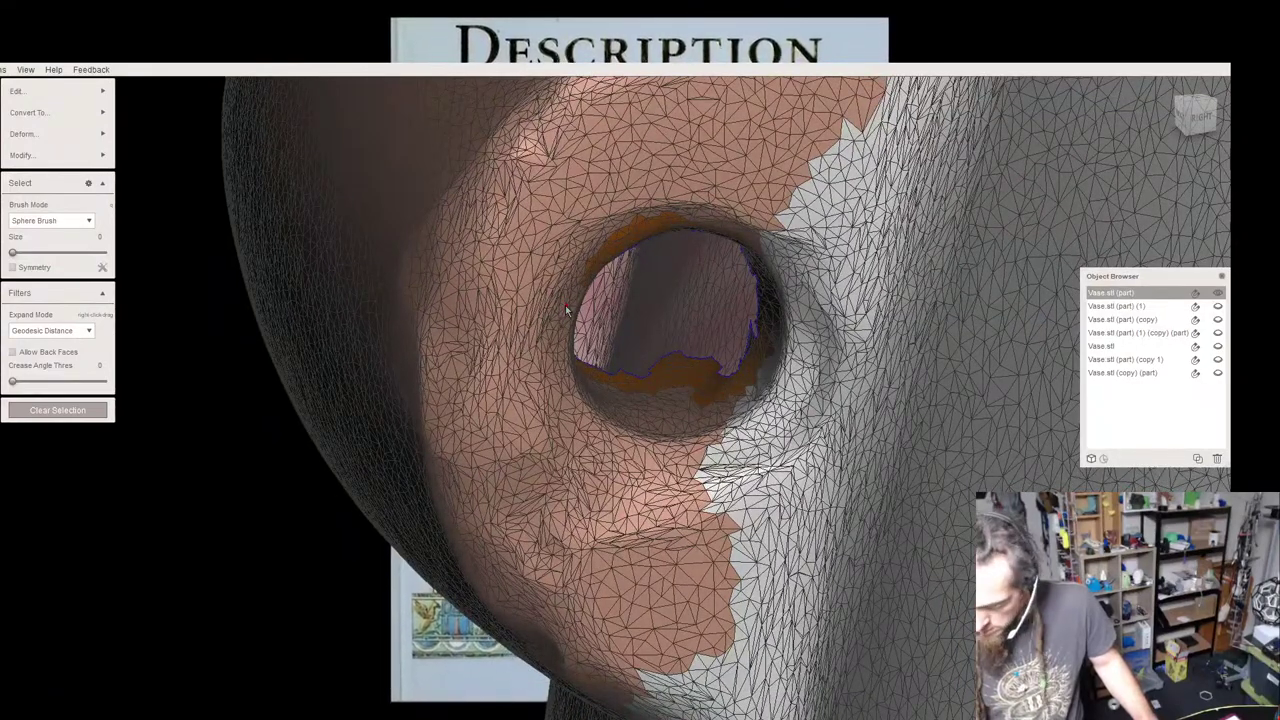
pyautogui.press('t')
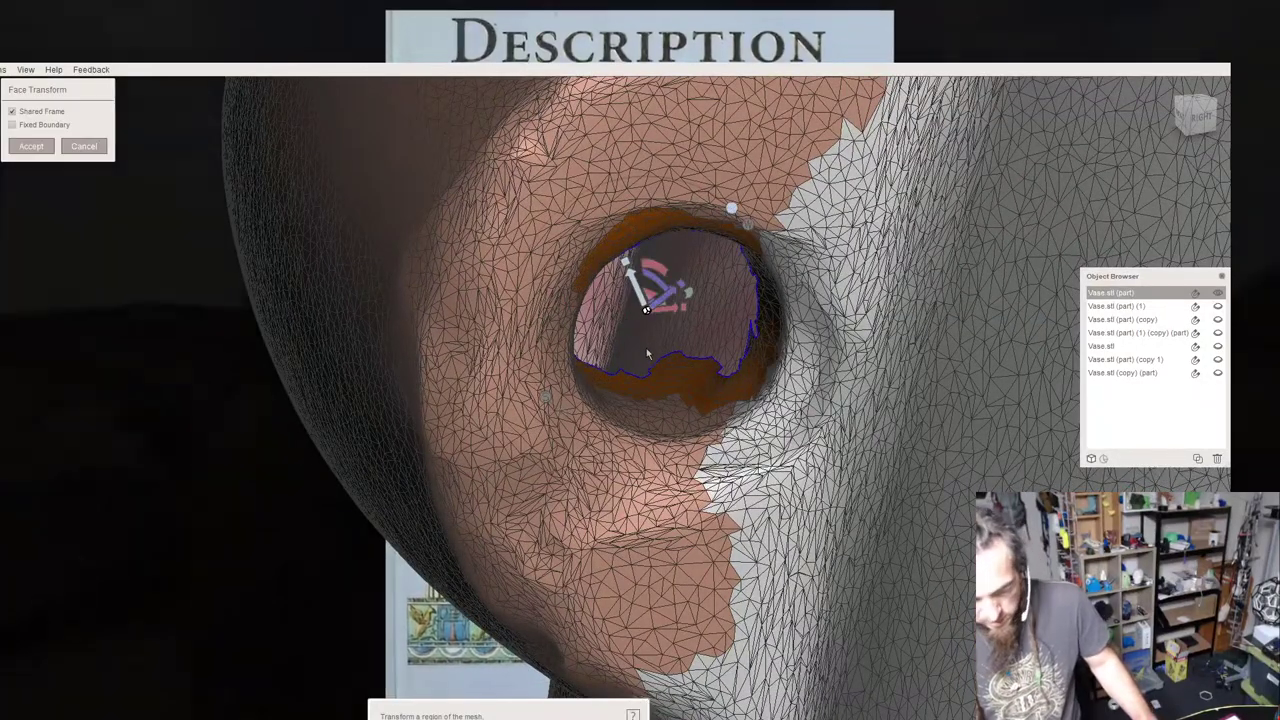
pyautogui.scroll(10, 678, 287)
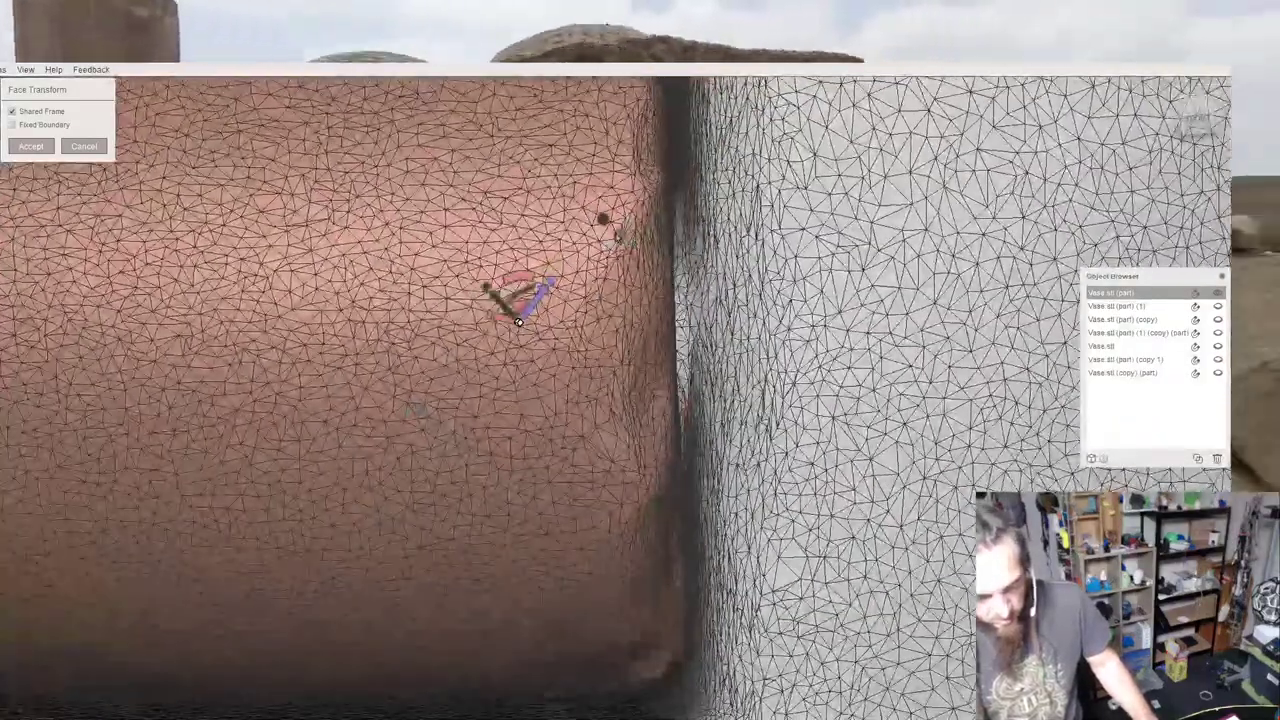
pyautogui.press('Return')
pyautogui.moveTo(418, 326); pyautogui.dragTo(622, 312, button='middle')
pyautogui.scroll(-1, 394, 294)
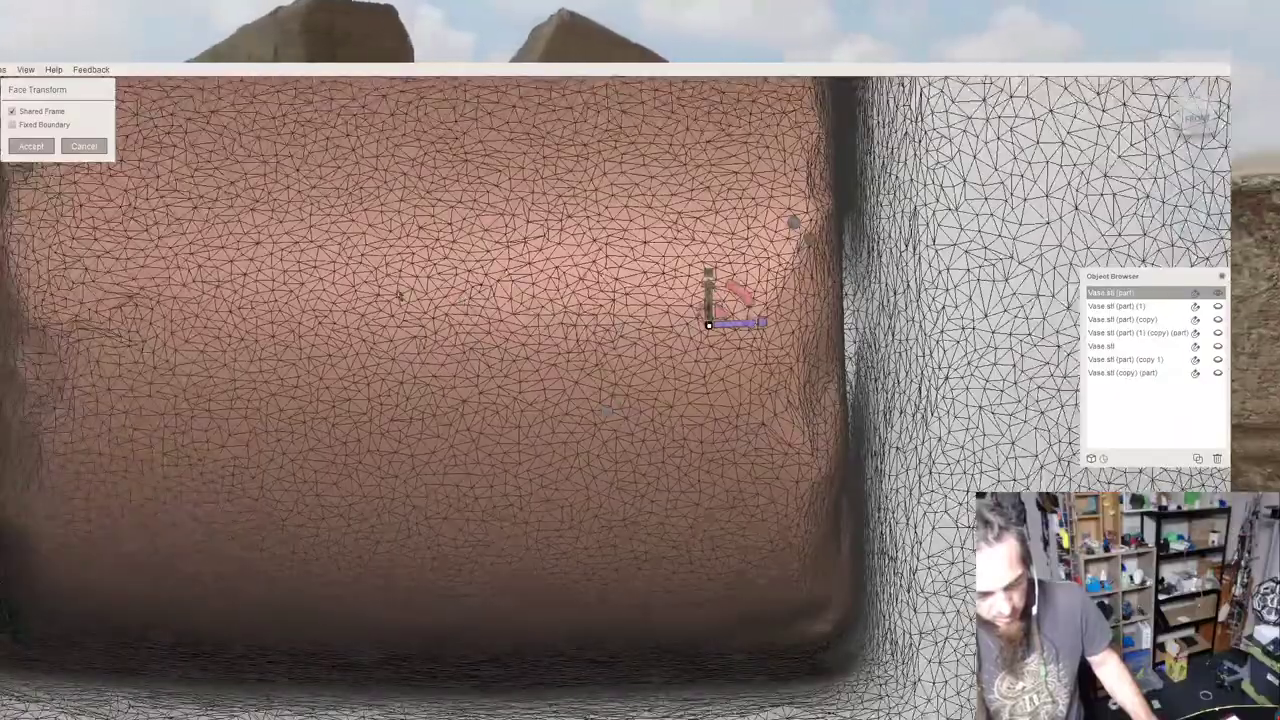
pyautogui.moveTo(394, 294); pyautogui.dragTo(685, 308, button='middle')
pyautogui.moveTo(685, 308); pyautogui.dragTo(757, 314, button='right')
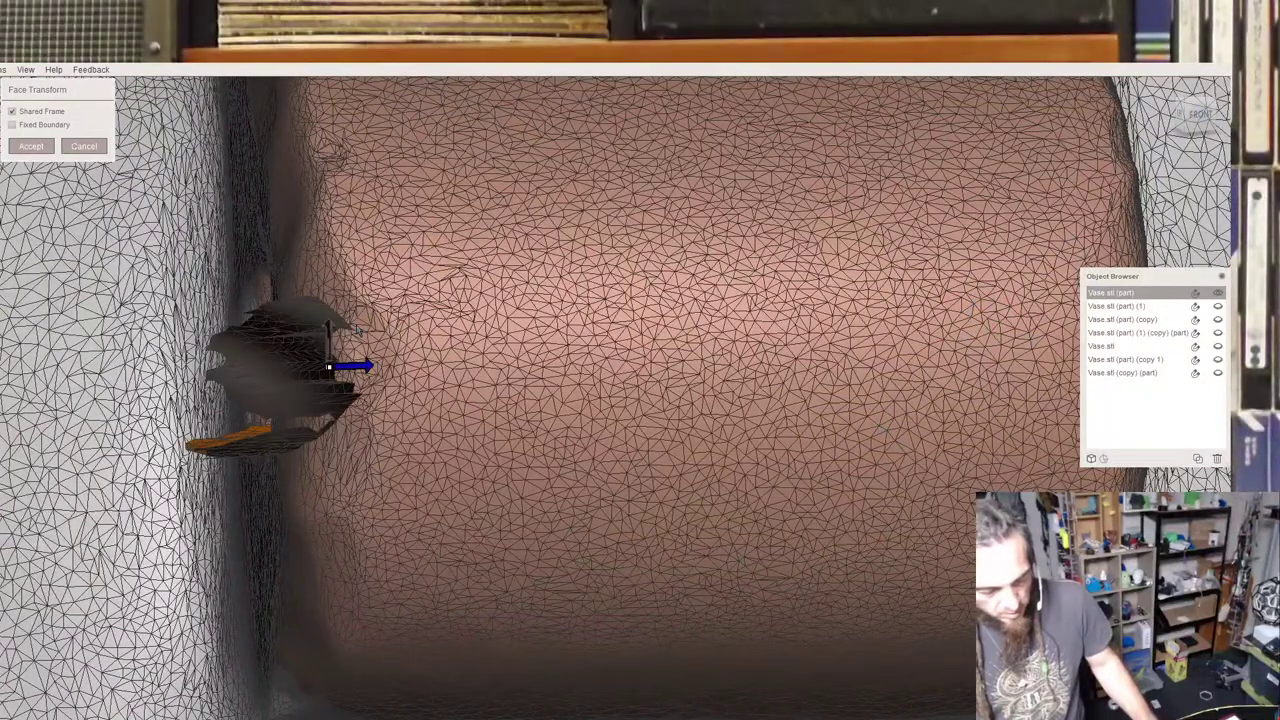
pyautogui.moveTo(357, 330); pyautogui.dragTo(527, 357, button='right')
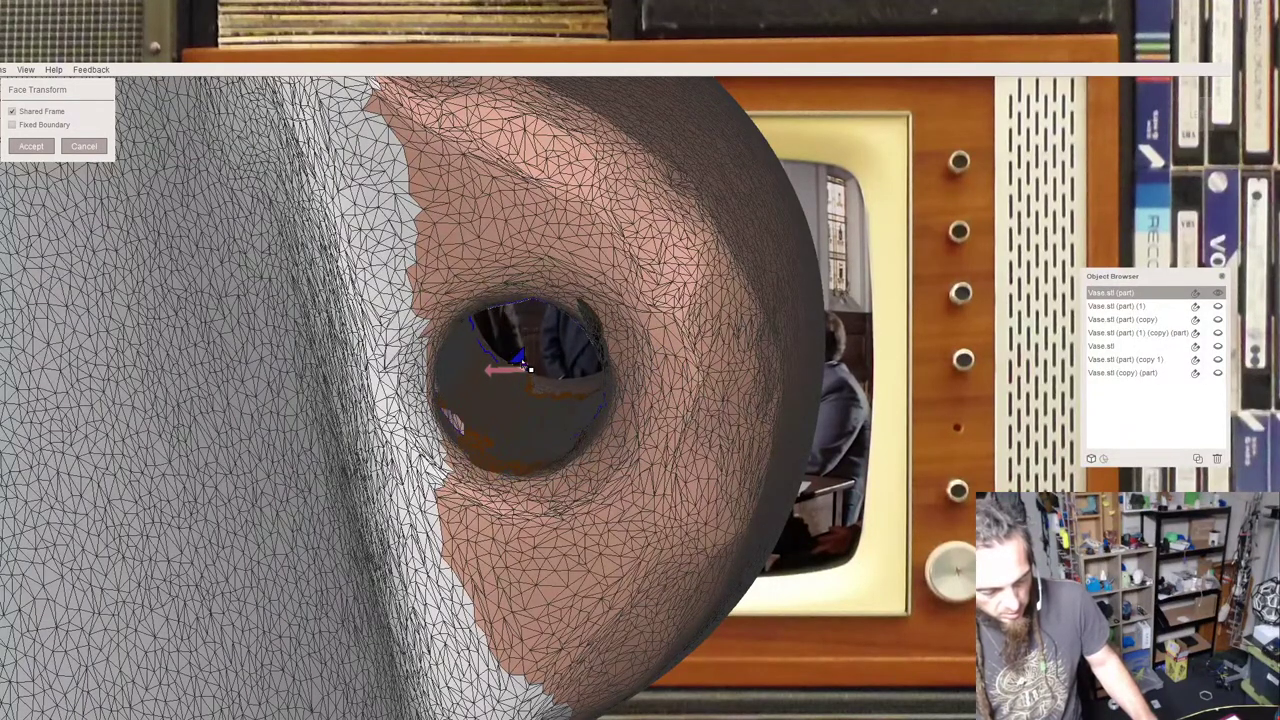
pyautogui.scroll(3, 532, 380)
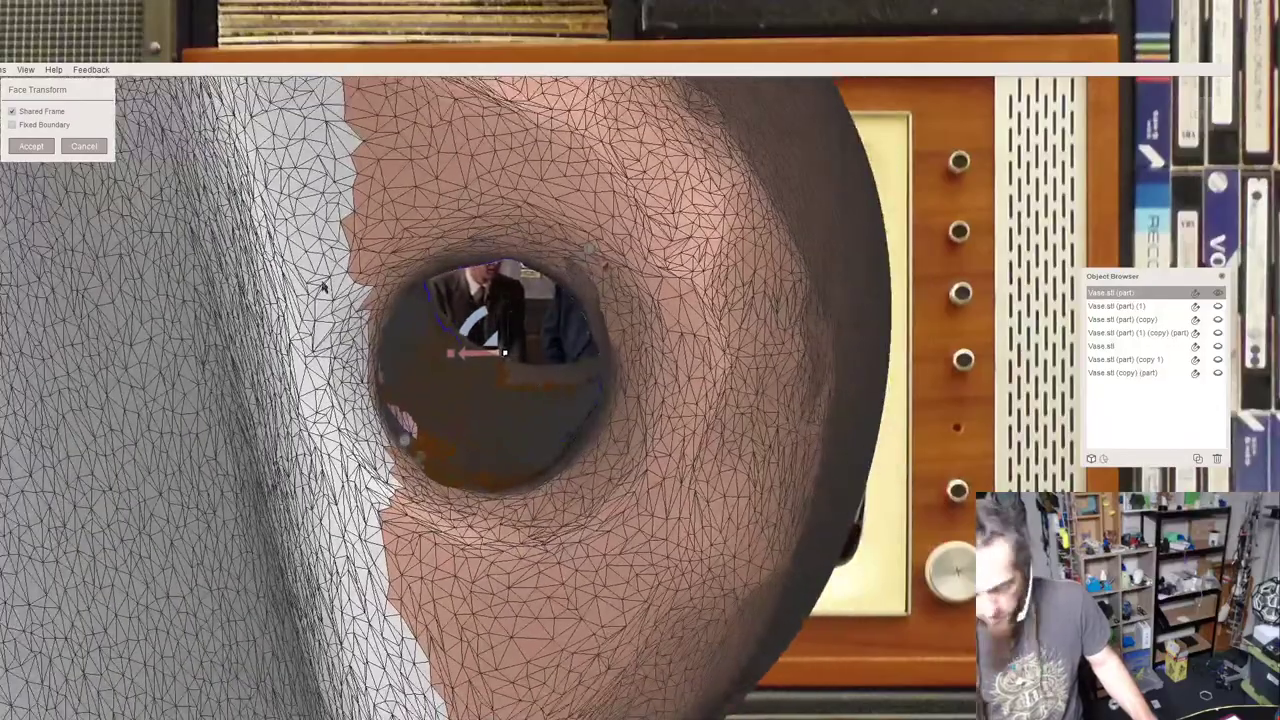
pyautogui.click(76, 145)
# Expand the boundary selection by two rings and trim it with a size 14 brush inside the handle hole.
pyautogui.moveTo(442, 338); pyautogui.dragTo(493, 362, button='right')
pyautogui.scroll(2, 455, 279)
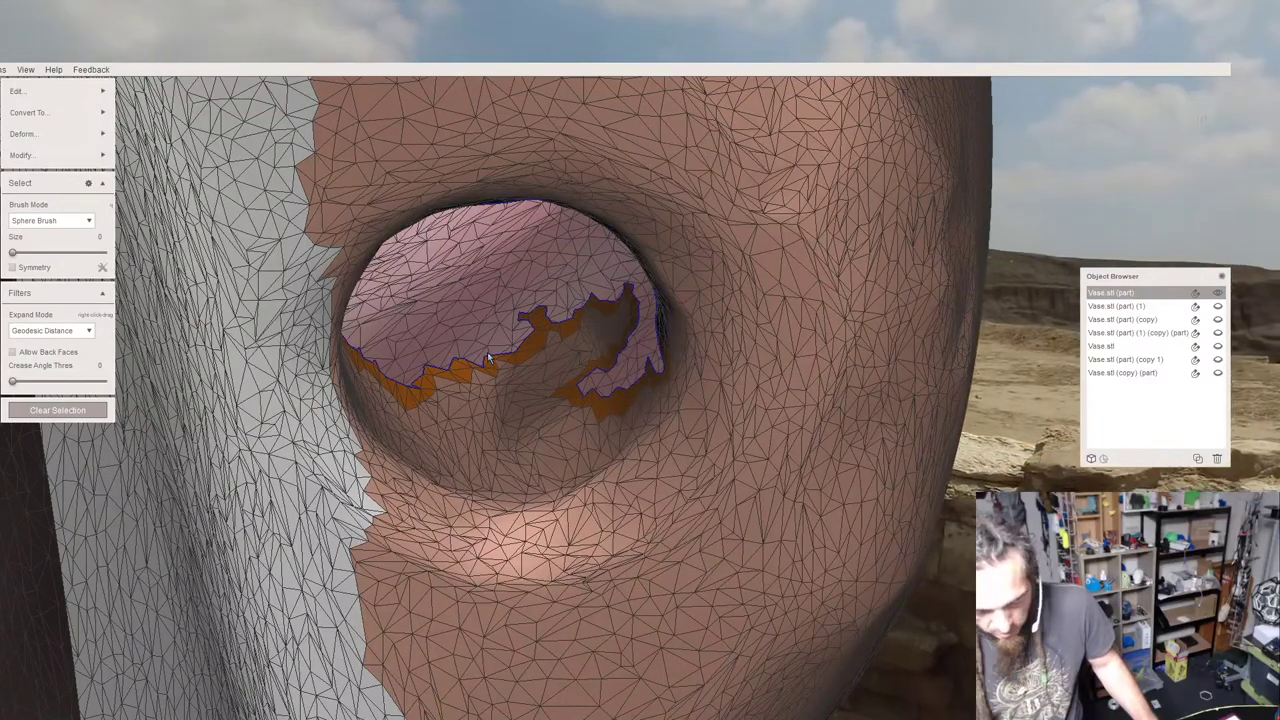
pyautogui.moveTo(491, 351); pyautogui.dragTo(486, 318, button='right')
pyautogui.hotkey('shift', '.')
pyautogui.hotkey('shift', '.')
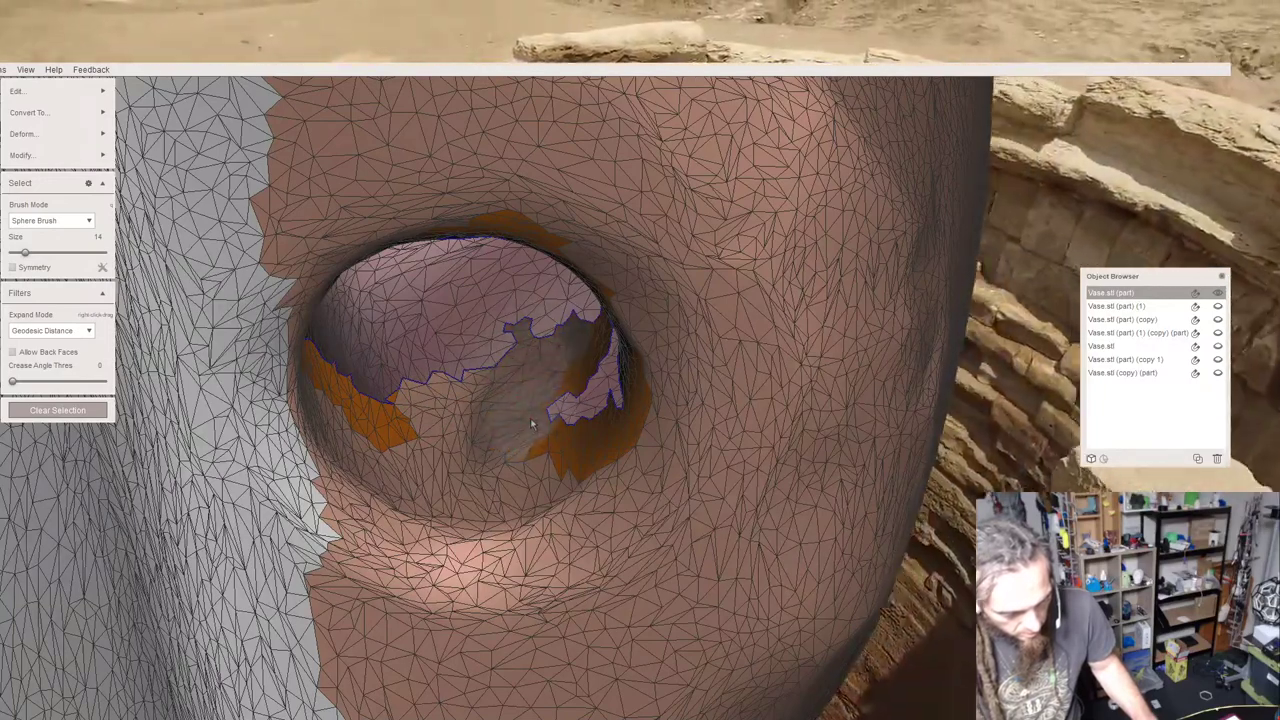
pyautogui.moveTo(512, 405); pyautogui.dragTo(640, 380, button='right')
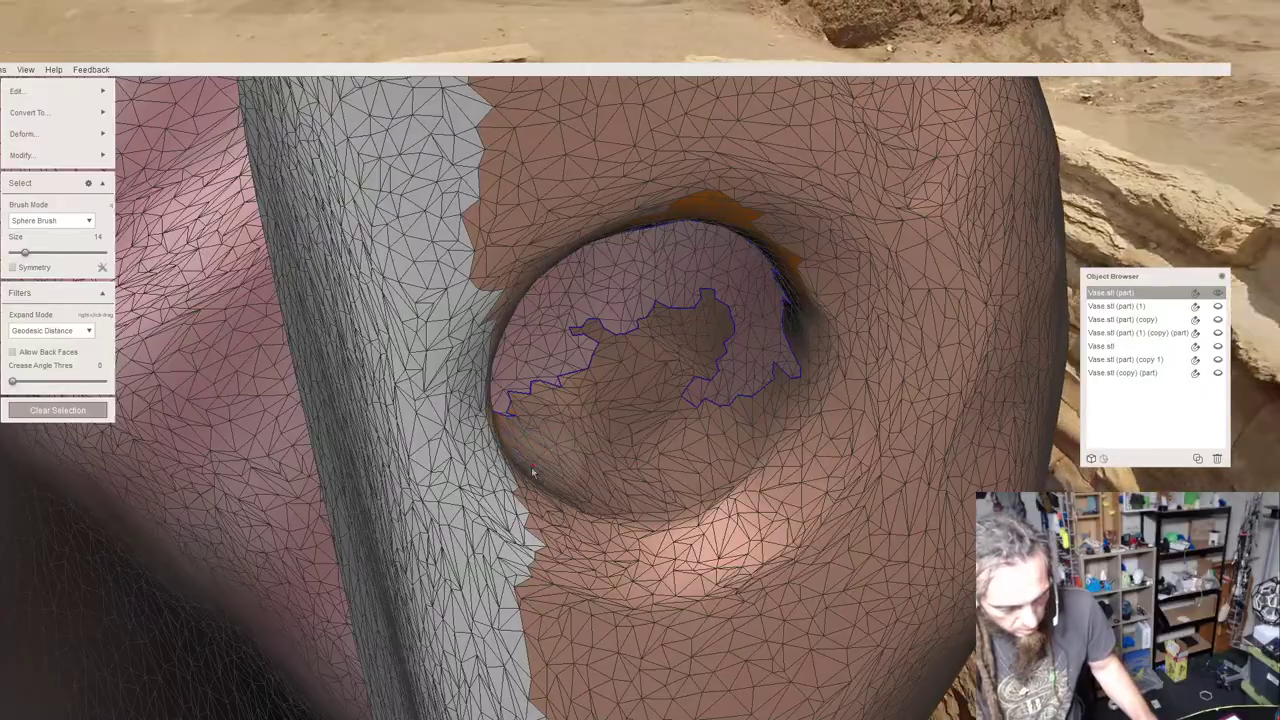
pyautogui.moveTo(622, 450)
pyautogui.mouseDown(button='right')
pyautogui.moveTo(649, 429)
pyautogui.moveTo(524, 437)
pyautogui.moveTo(666, 437)
pyautogui.moveTo(914, 480)
pyautogui.moveTo(774, 434)
pyautogui.moveTo(810, 467)
pyautogui.moveTo(267, 425)
pyautogui.moveTo(268, 462)
pyautogui.mouseUp(button='right')
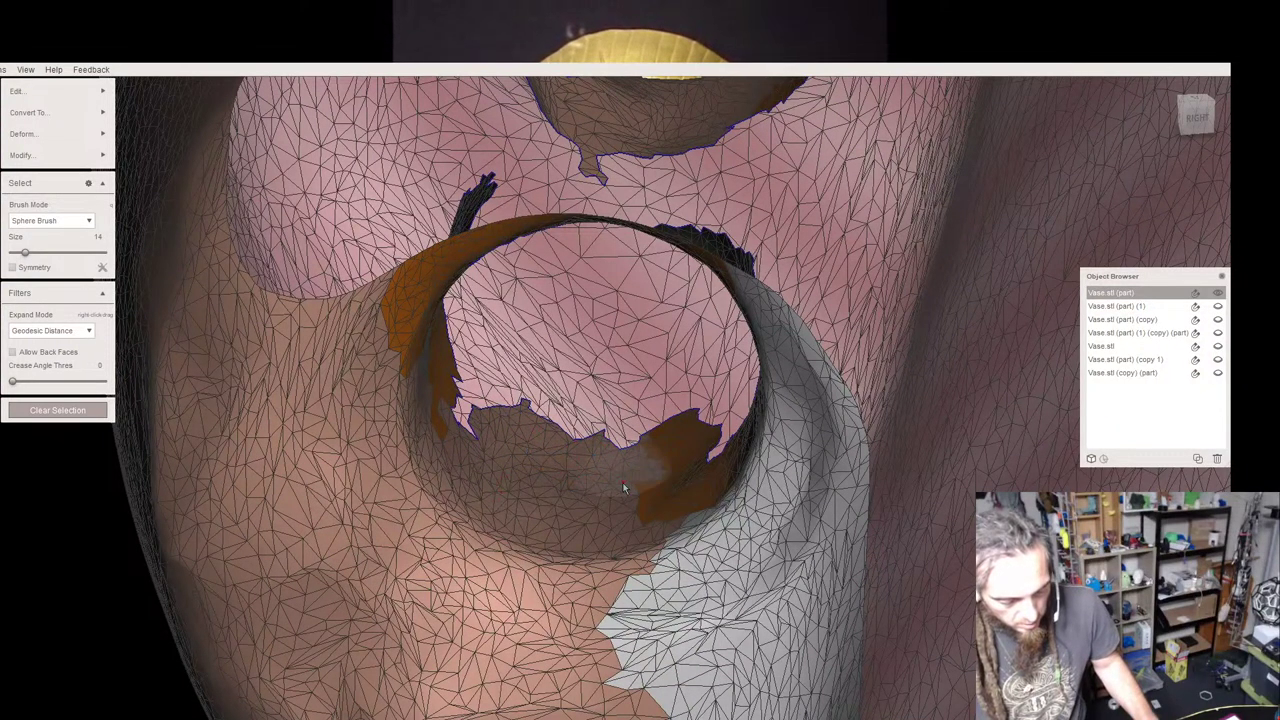
pyautogui.moveTo(660, 492)
pyautogui.mouseDown(button='right')
pyautogui.moveTo(629, 509)
pyautogui.moveTo(678, 538)
pyautogui.mouseUp(button='right')
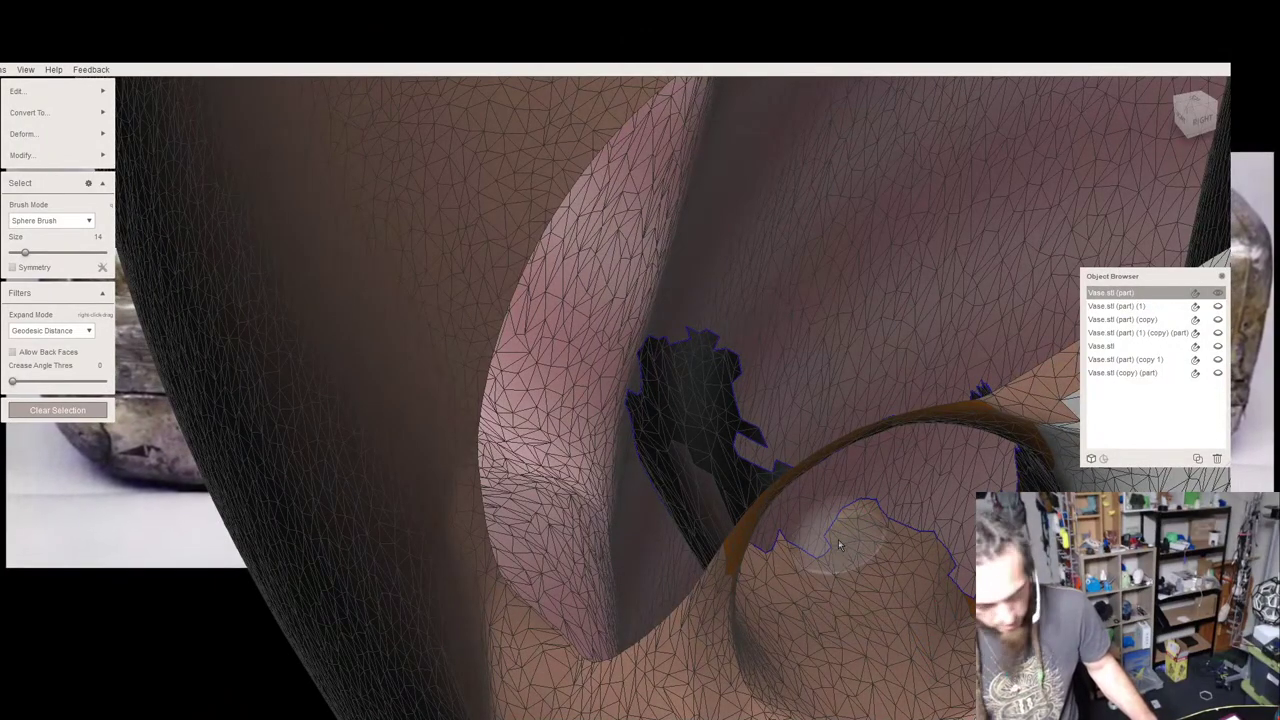
pyautogui.hotkey('ctrl', 'b')
pyautogui.moveTo(857, 509); pyautogui.dragTo(757, 499, button='right')
pyautogui.press('Escape')
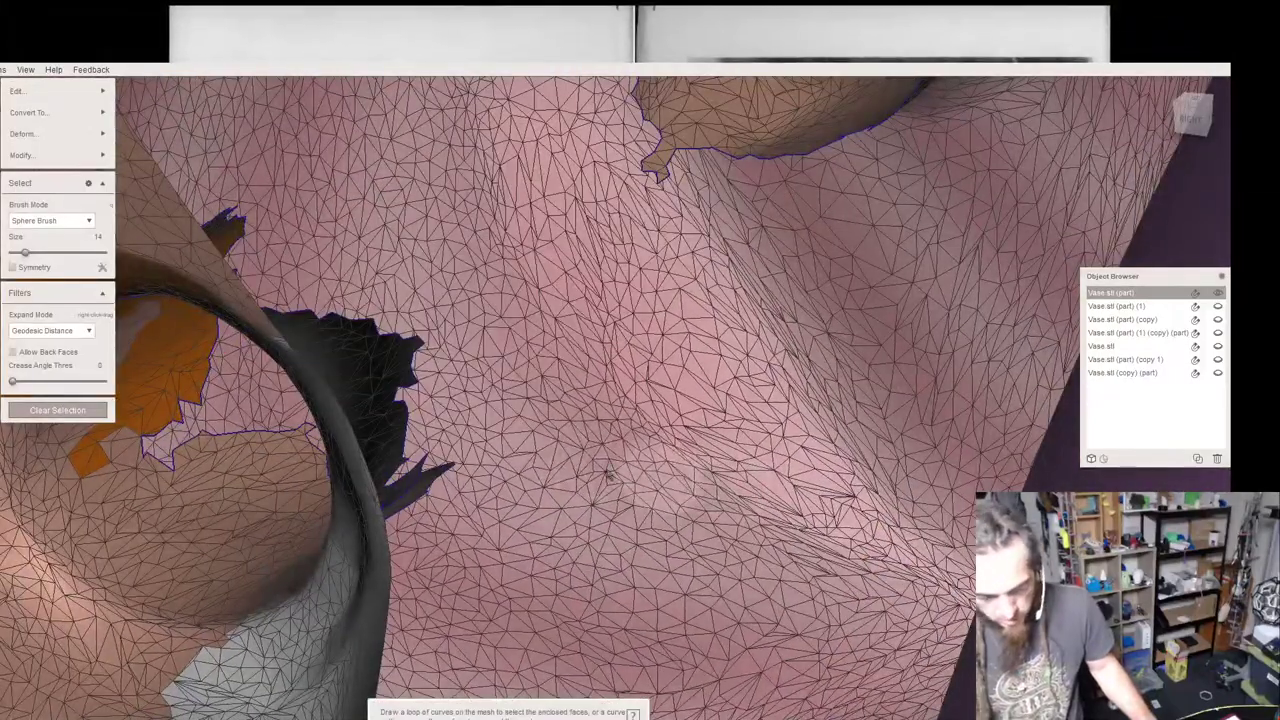
# Select facing patches on the two open edges inside the handle and bridge the gap between them.
pyautogui.moveTo(230, 358)
pyautogui.mouseDown(button='right')
pyautogui.moveTo(260, 269)
pyautogui.moveTo(411, 153)
pyautogui.moveTo(308, 421)
pyautogui.moveTo(469, 454)
pyautogui.moveTo(428, 434)
pyautogui.moveTo(420, 446)
pyautogui.moveTo(560, 400)
pyautogui.moveTo(920, 373)
pyautogui.moveTo(934, 356)
pyautogui.mouseUp(button='right')
pyautogui.click(418, 416)
pyautogui.hotkey('ctrl', 'b')
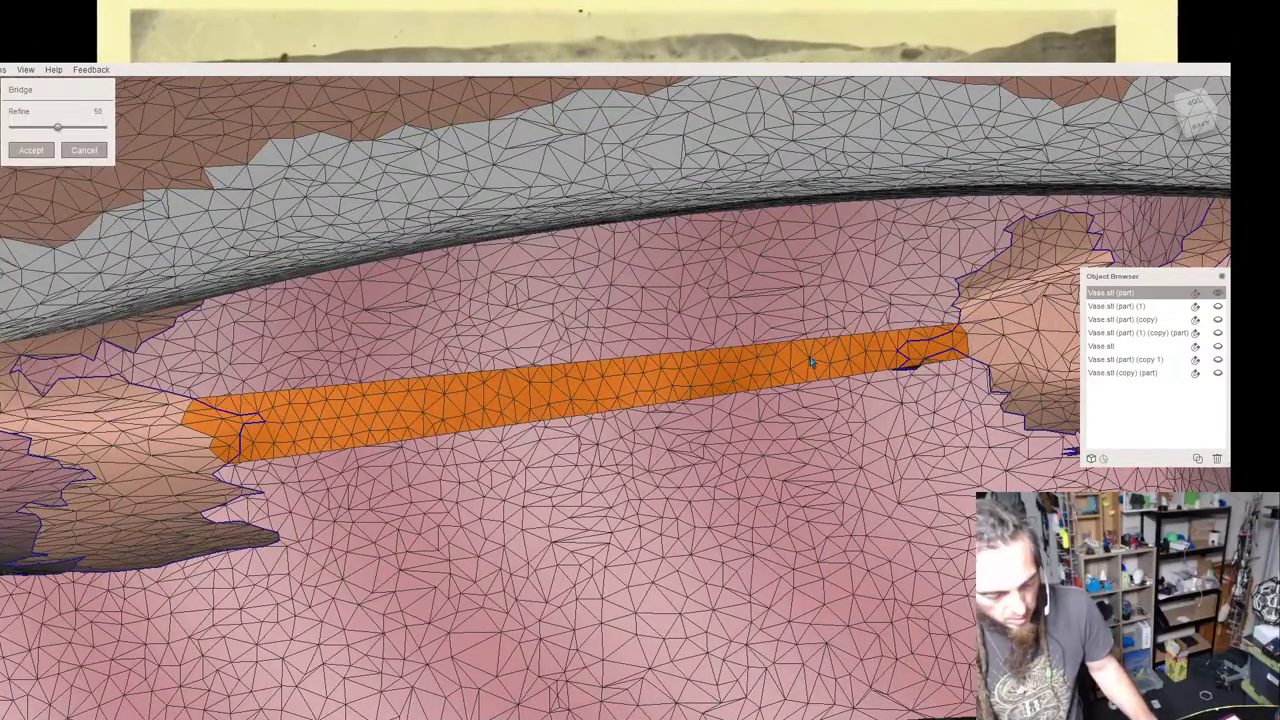
pyautogui.click(31, 150)
# Expand the selection around the bridge by several rings, replace it with a Smooth MVC fill at Refine 100, and clear the selection.
pyautogui.hotkey('shift', '.')
pyautogui.hotkey('shift', '.')
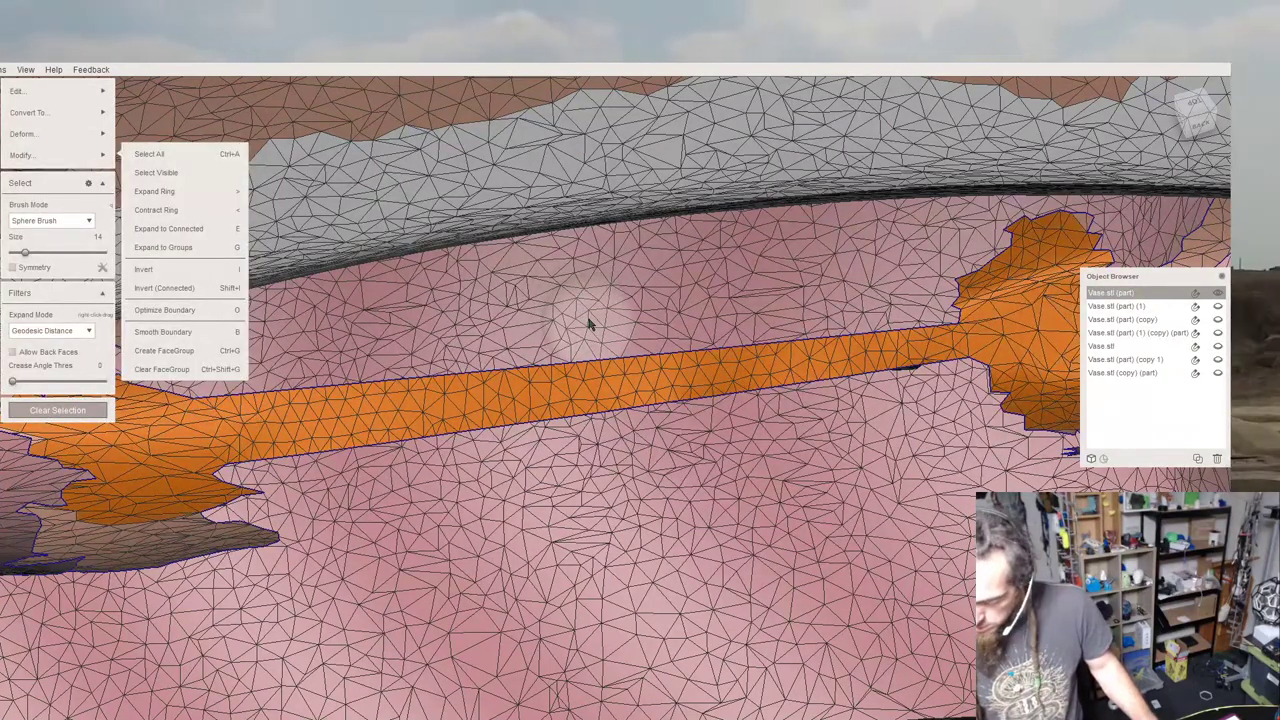
pyautogui.press('f')
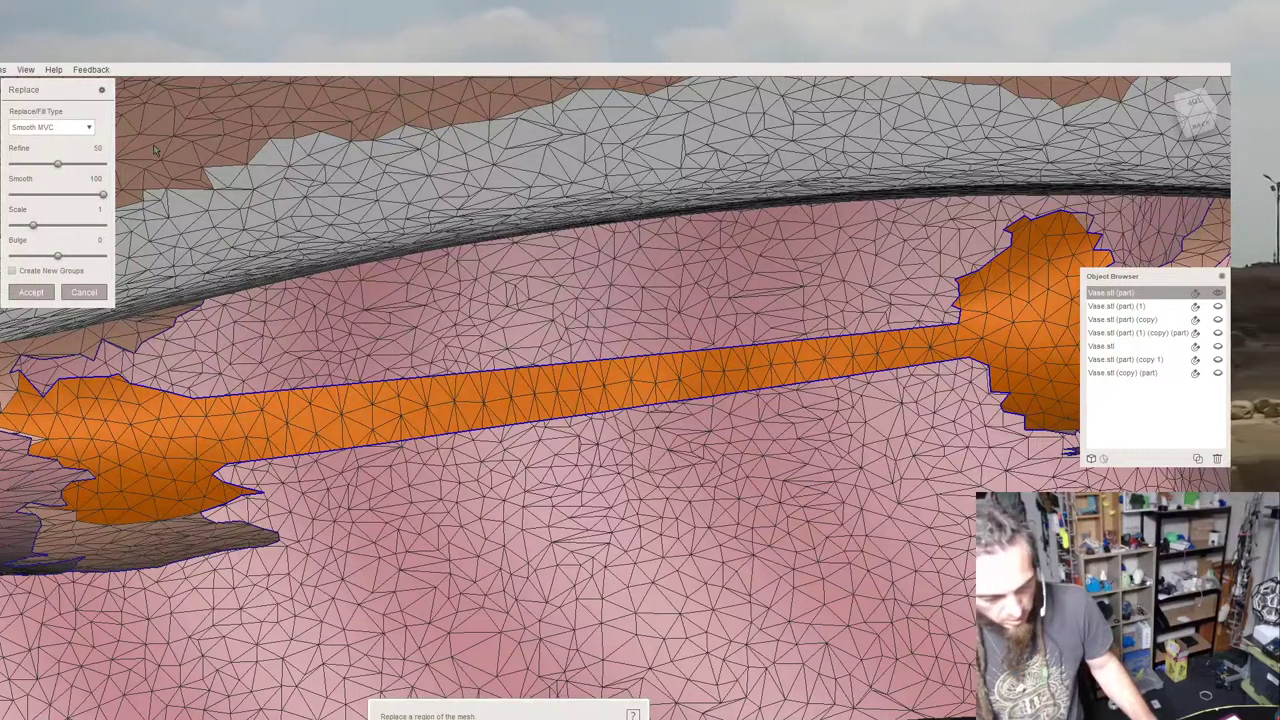
pyautogui.moveTo(55, 165); pyautogui.dragTo(104, 164)
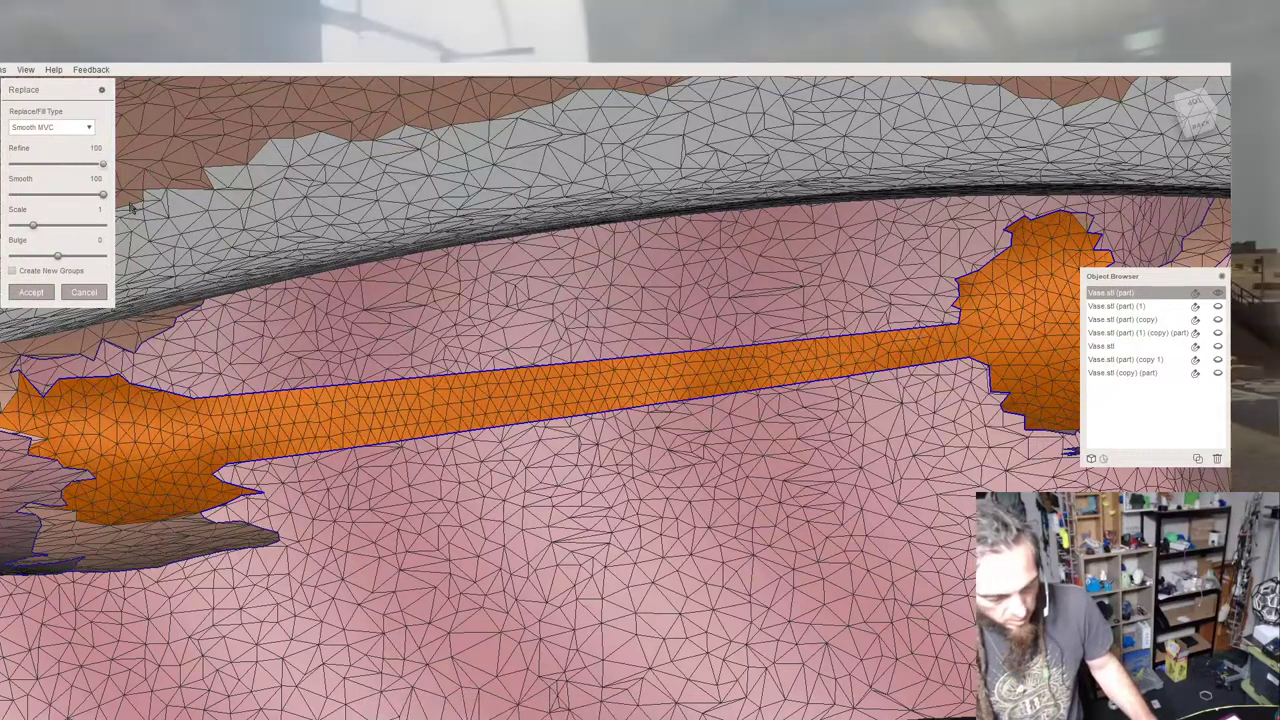
pyautogui.click(50, 295)
pyautogui.press('Escape')
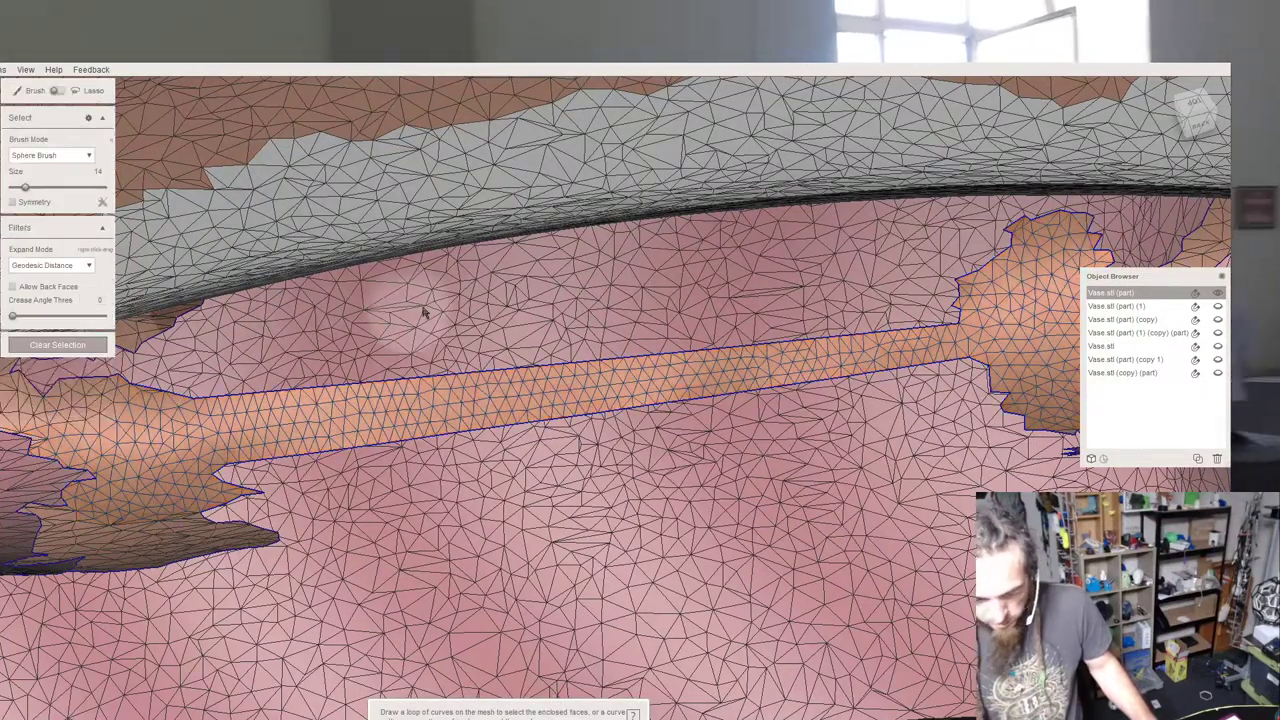
pyautogui.scroll(-2, 450, 318)
pyautogui.moveTo(458, 320); pyautogui.dragTo(727, 260, button='right')
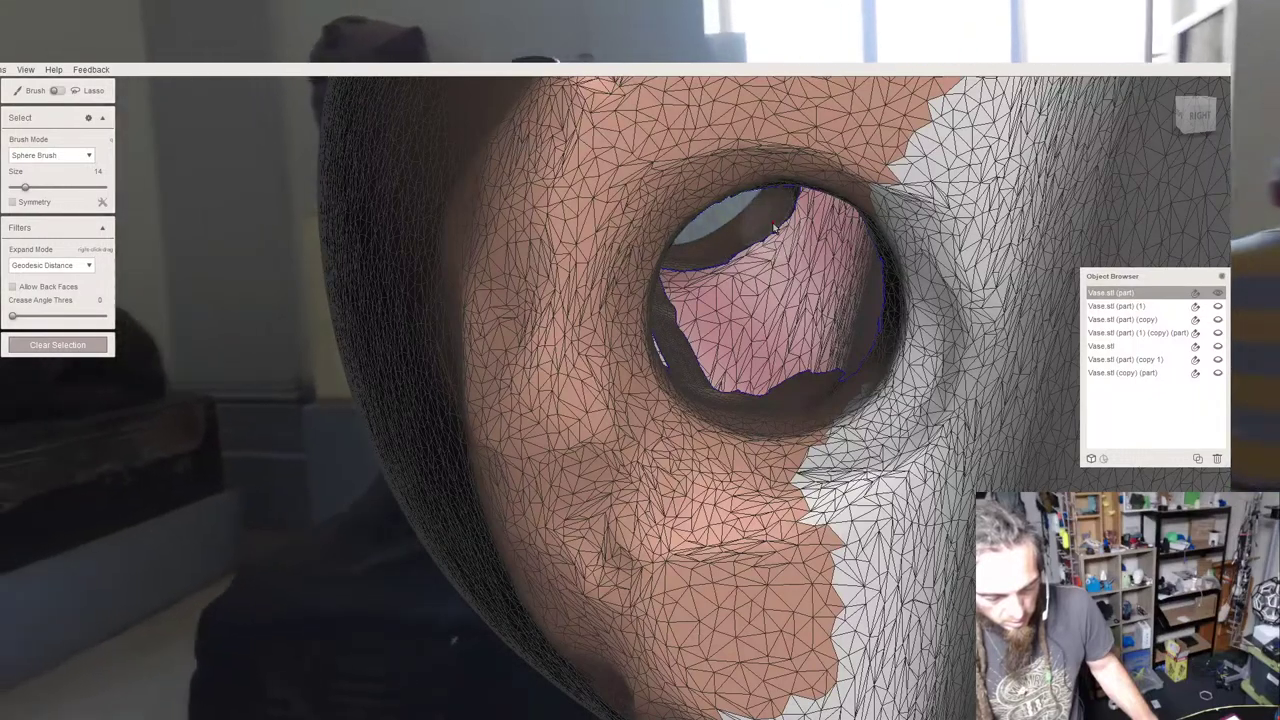
# Select facing patches on the two open edges inside the handle hole and bridge them at Refine 50, clearing the selection.
pyautogui.click(727, 260)
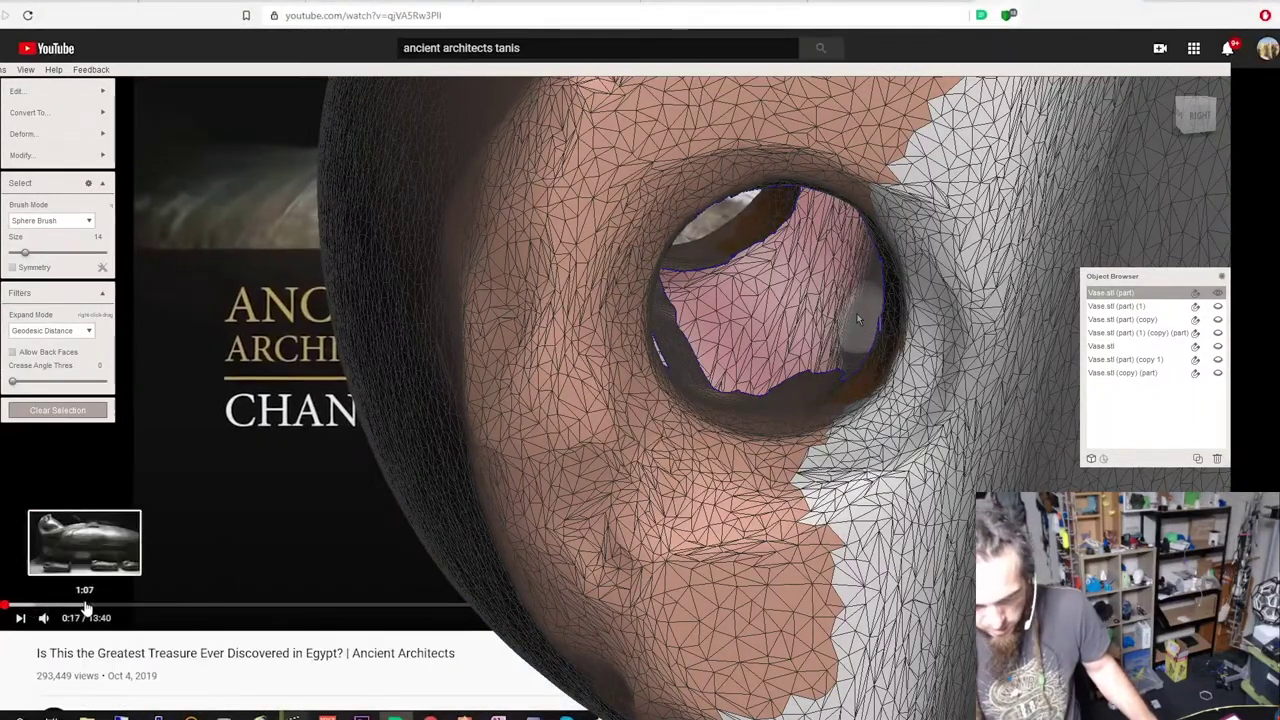
pyautogui.press('b')
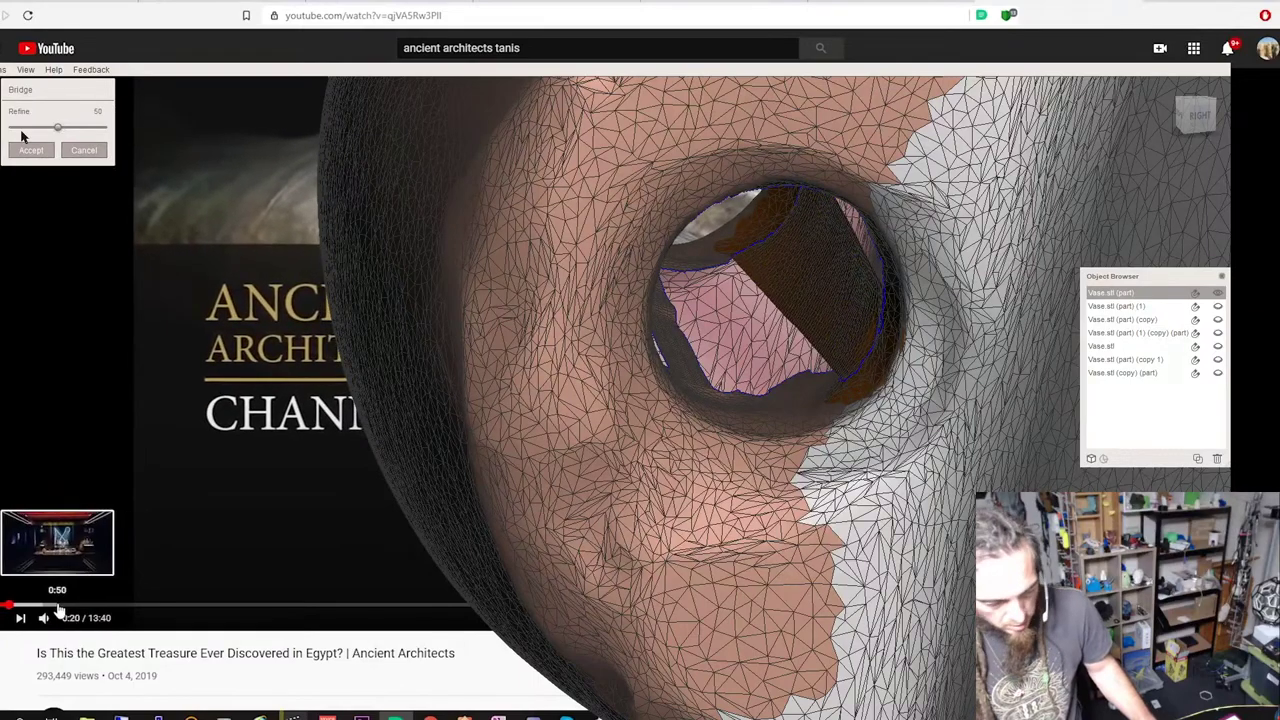
pyautogui.click(31, 150)
pyautogui.press('Escape')
pyautogui.moveTo(577, 266); pyautogui.dragTo(540, 284, button='right')
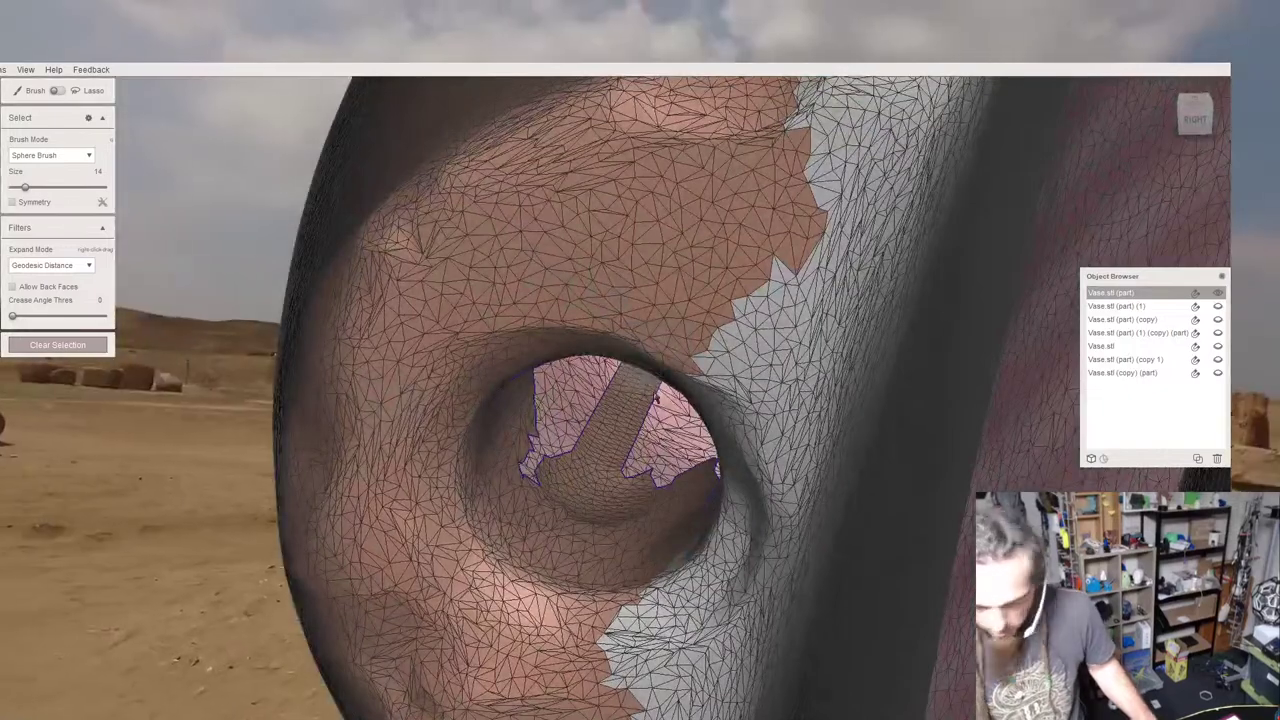
# Select a patch beside the first bridge inside the handle hole and expand the selection by several rings.
pyautogui.scroll(3, 637, 513)
pyautogui.click(625, 492)
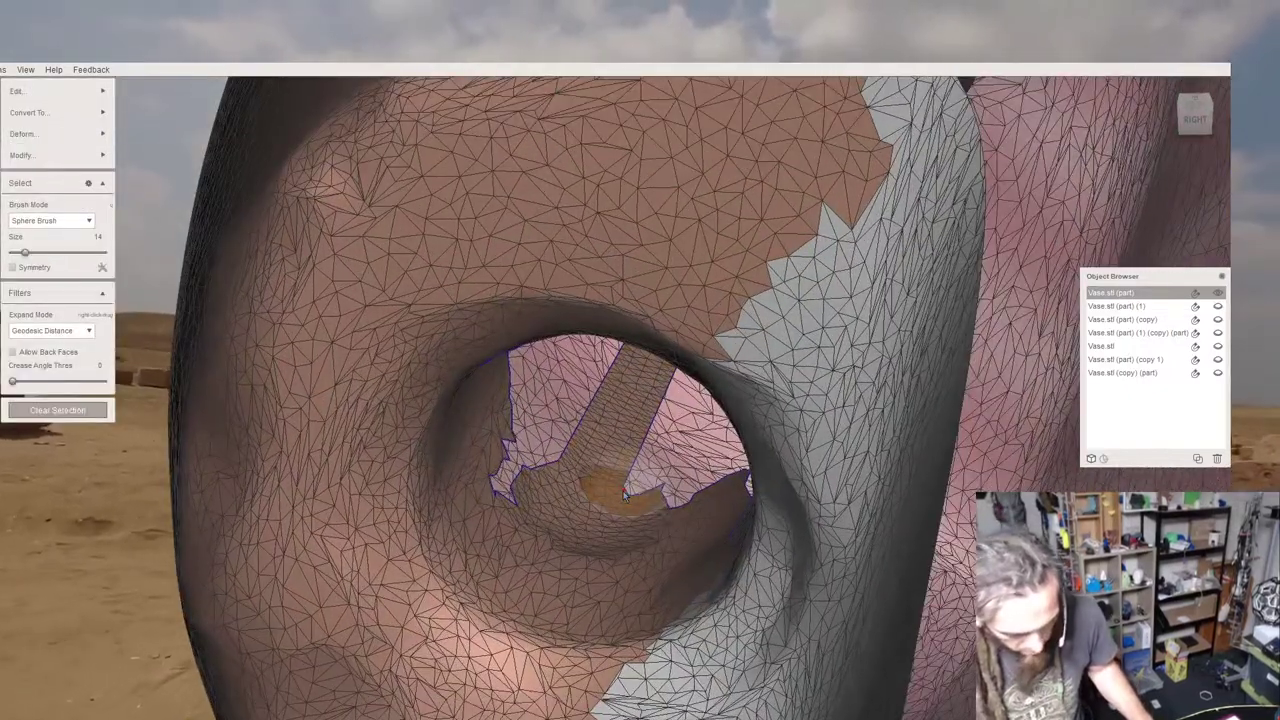
pyautogui.moveTo(624, 491); pyautogui.dragTo(657, 471, button='right')
pyautogui.hotkey('shift', '.')
pyautogui.hotkey('shift', '.')
pyautogui.hotkey('shift', '.')
pyautogui.hotkey('shift', '.')
pyautogui.hotkey('shift', '.')
pyautogui.hotkey('shift', '.')
pyautogui.hotkey('shift', '.')
pyautogui.hotkey('shift', '.')
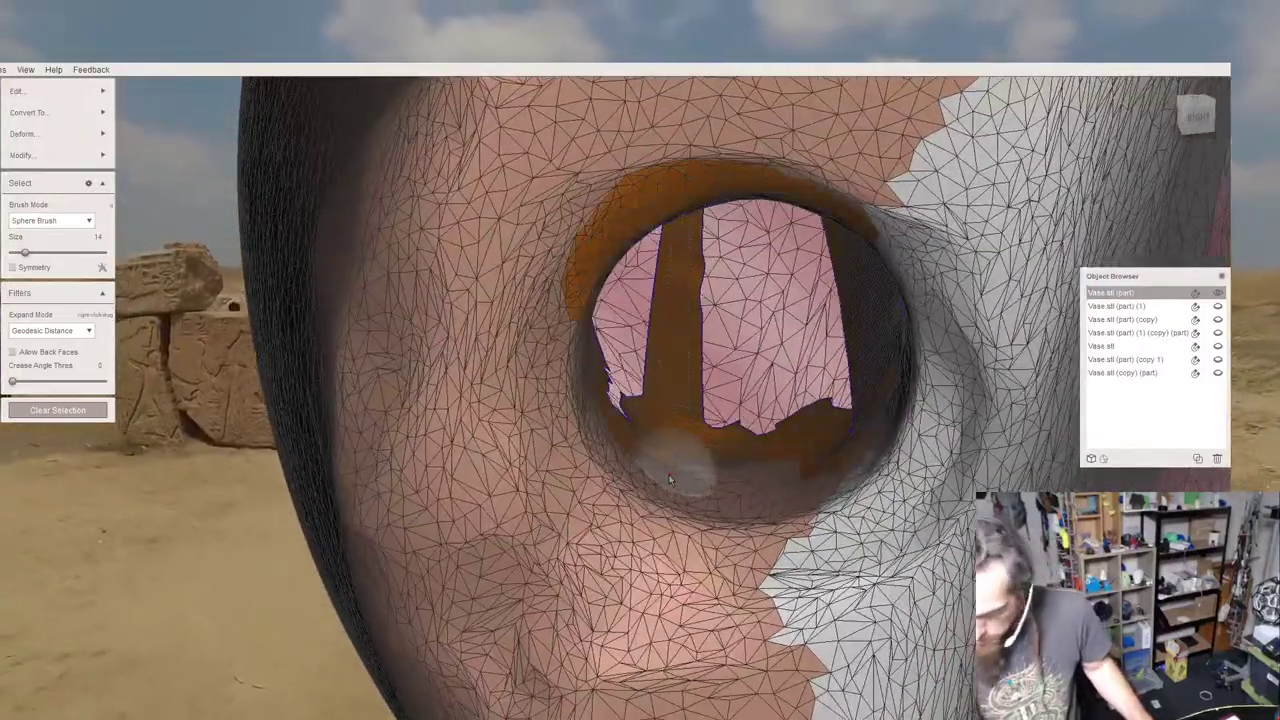
# Remesh the selected area around the bridge with Linear Subdivision and clear the selection.
pyautogui.press('r')
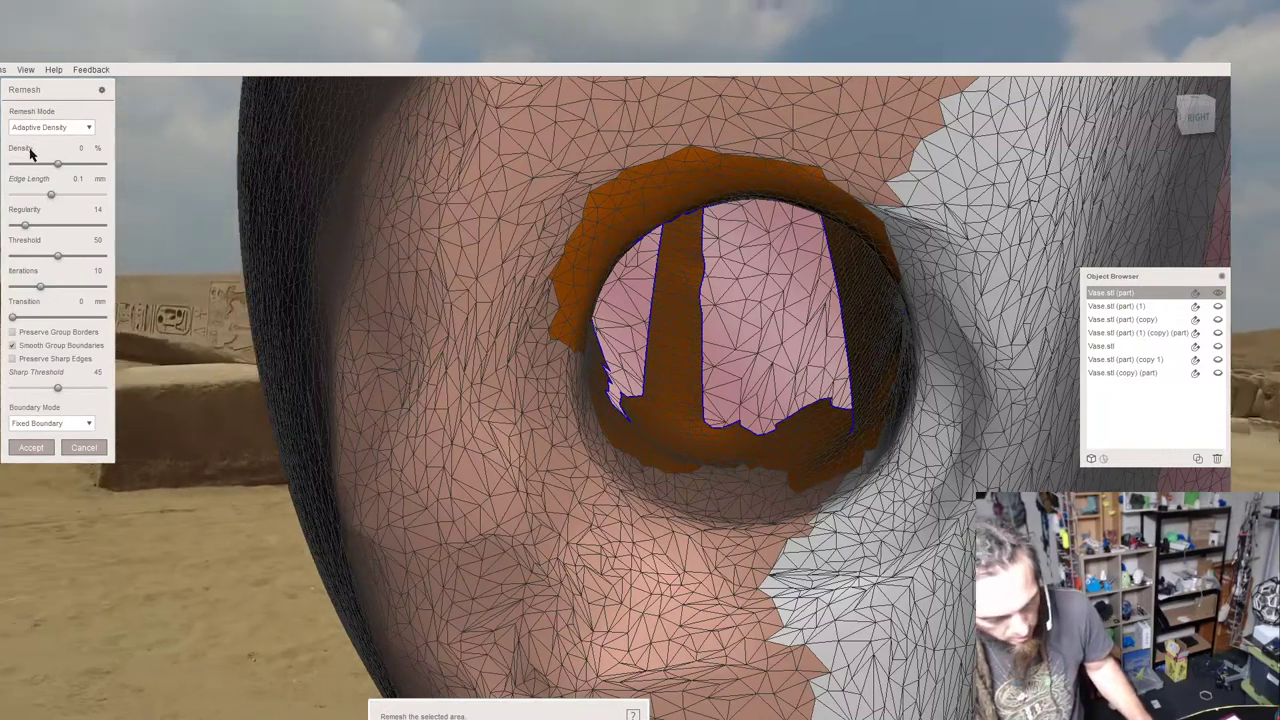
pyautogui.click(41, 127)
pyautogui.click(45, 178)
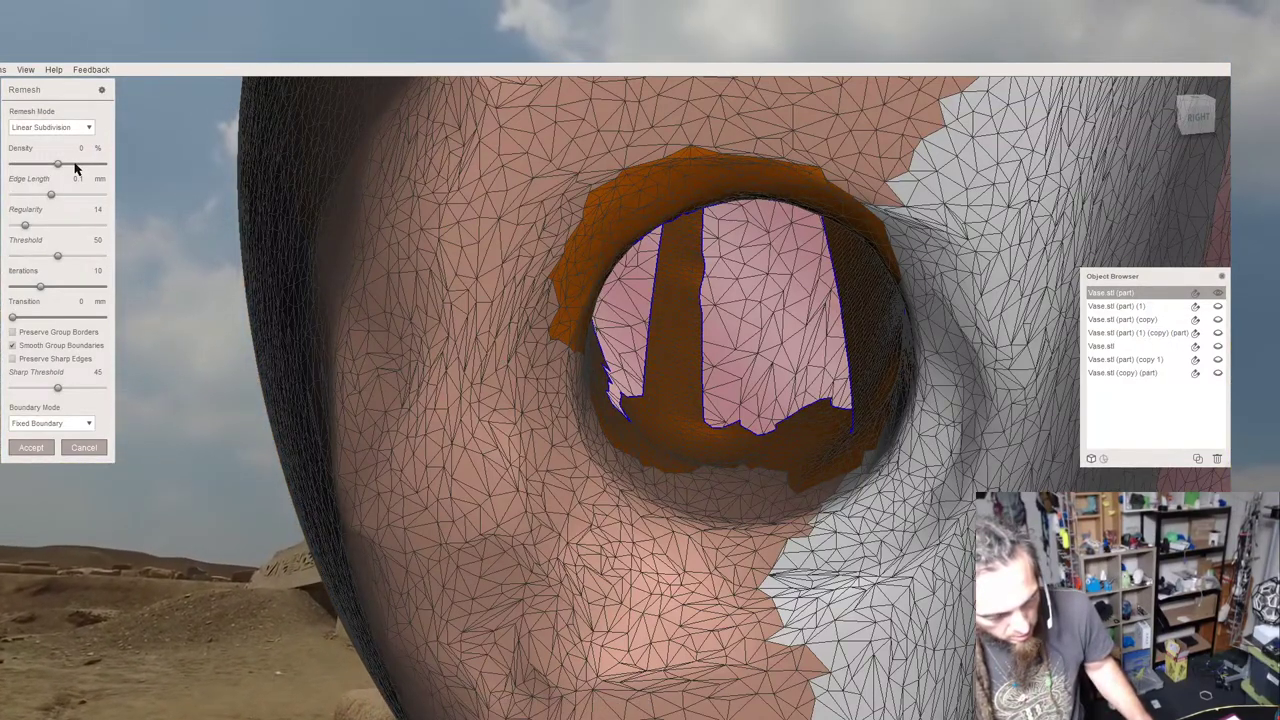
pyautogui.click(74, 164)
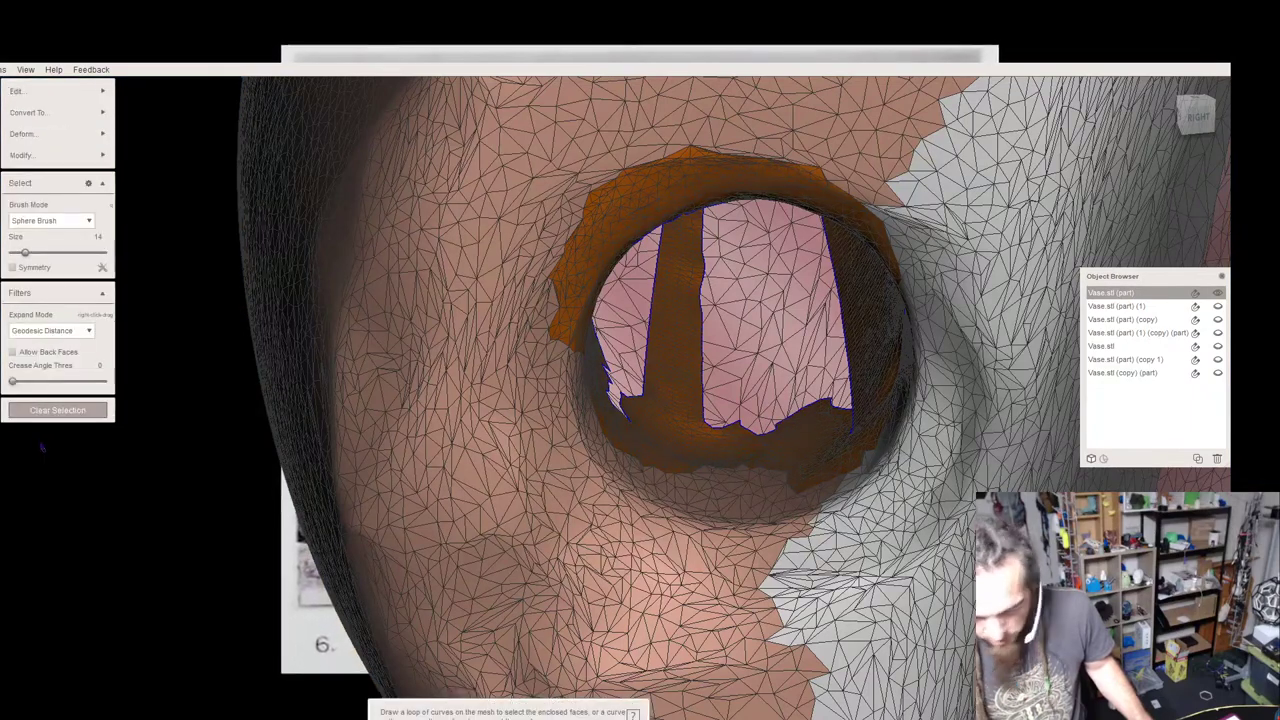
pyautogui.click(57, 410)
# Brush-select the edge strip along the first bridge, widen it, and replace it with a fill.
pyautogui.moveTo(590, 322); pyautogui.dragTo(482, 404, button='right')
pyautogui.moveTo(668, 466); pyautogui.dragTo(677, 470)
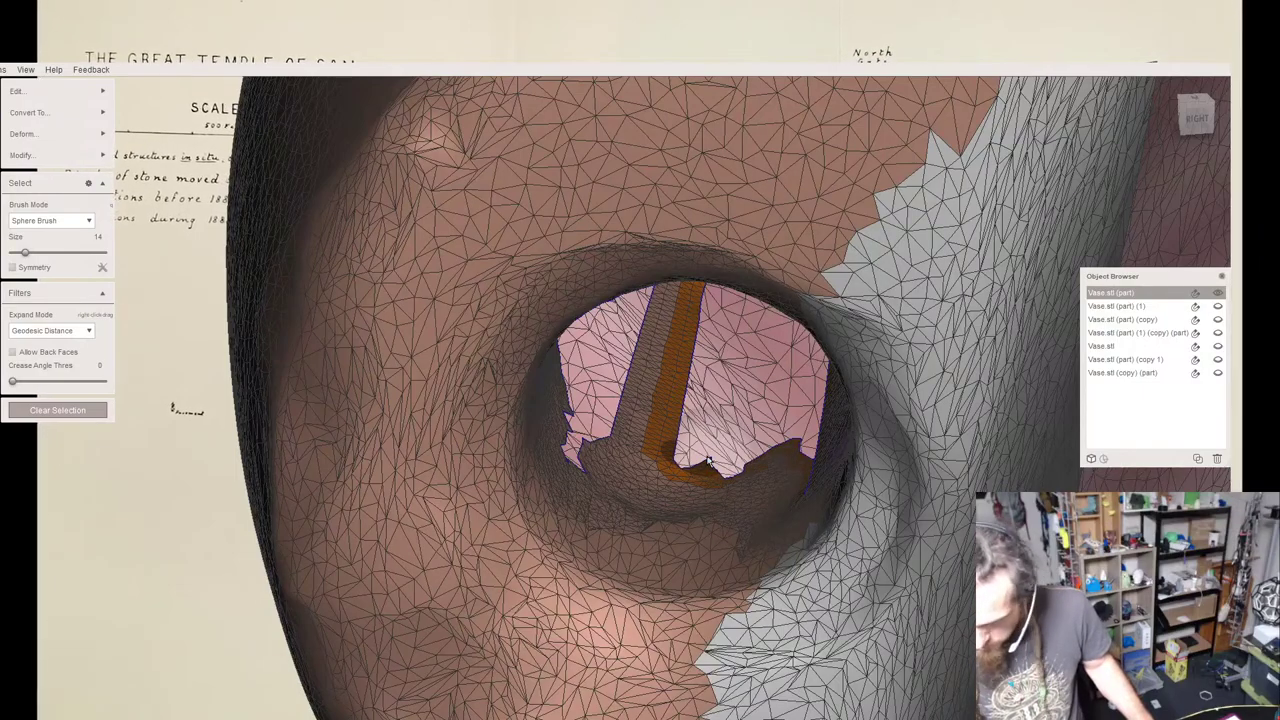
pyautogui.press('f')
pyautogui.moveTo(709, 457)
pyautogui.mouseDown(button='right')
pyautogui.moveTo(723, 388)
pyautogui.moveTo(717, 446)
pyautogui.moveTo(717, 403)
pyautogui.moveTo(728, 427)
pyautogui.mouseUp(button='right')
pyautogui.press('Return')
pyautogui.moveTo(731, 379); pyautogui.dragTo(705, 372, button='right')
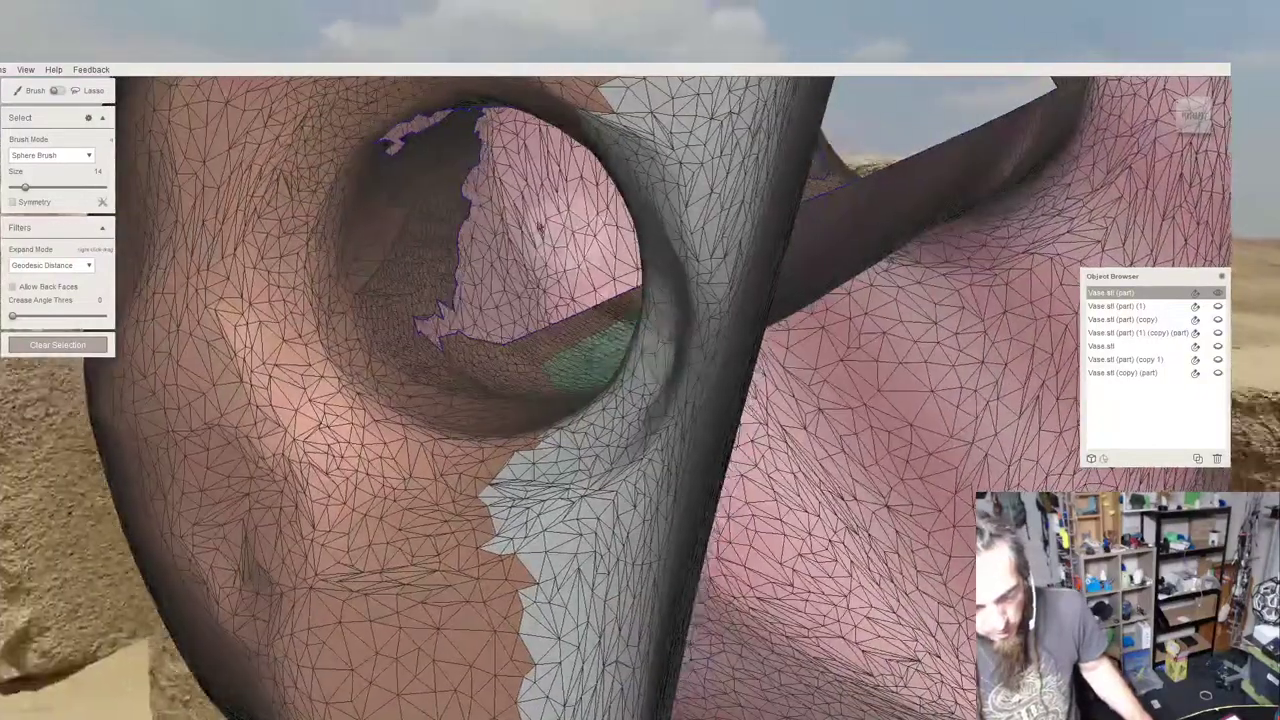
# Select facing patches on the next open edges inside the handle, bridge them, and clear the selection.
pyautogui.click(454, 210)
pyautogui.moveTo(454, 210); pyautogui.dragTo(461, 219, button='right')
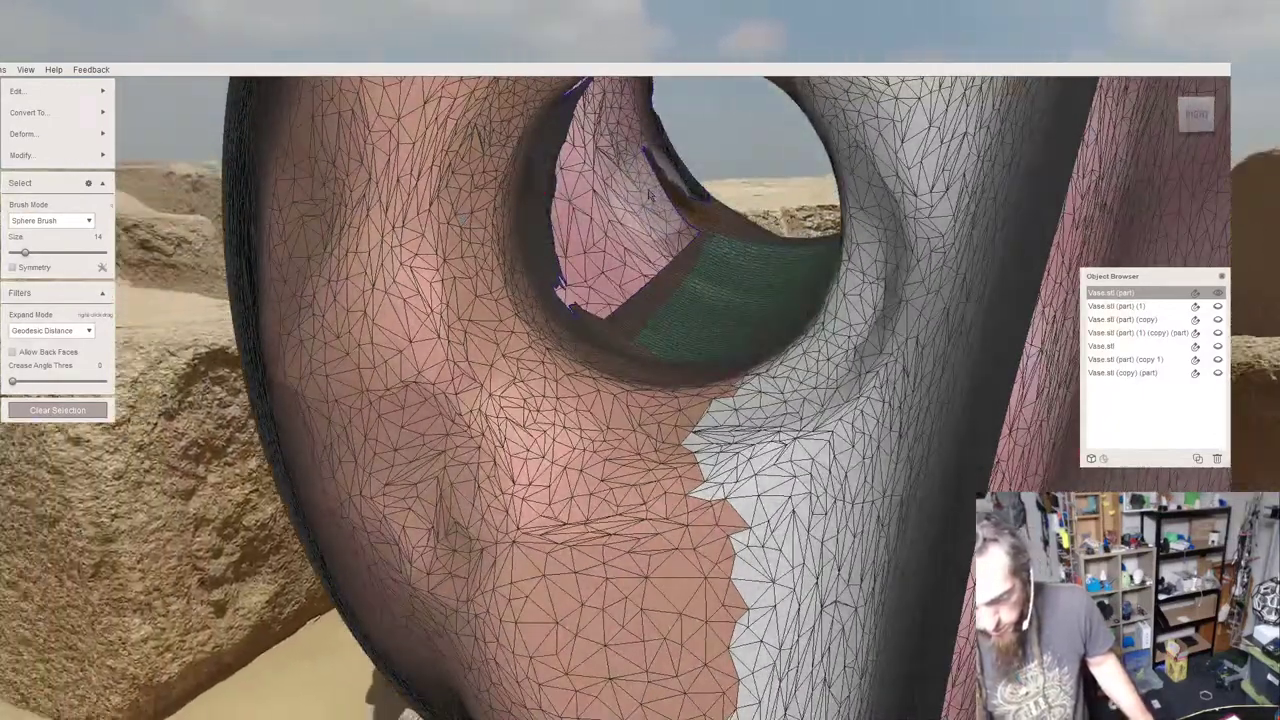
pyautogui.hotkey('ctrl', 'b')
pyautogui.moveTo(648, 194); pyautogui.dragTo(495, 272, button='right')
pyautogui.press('Return')
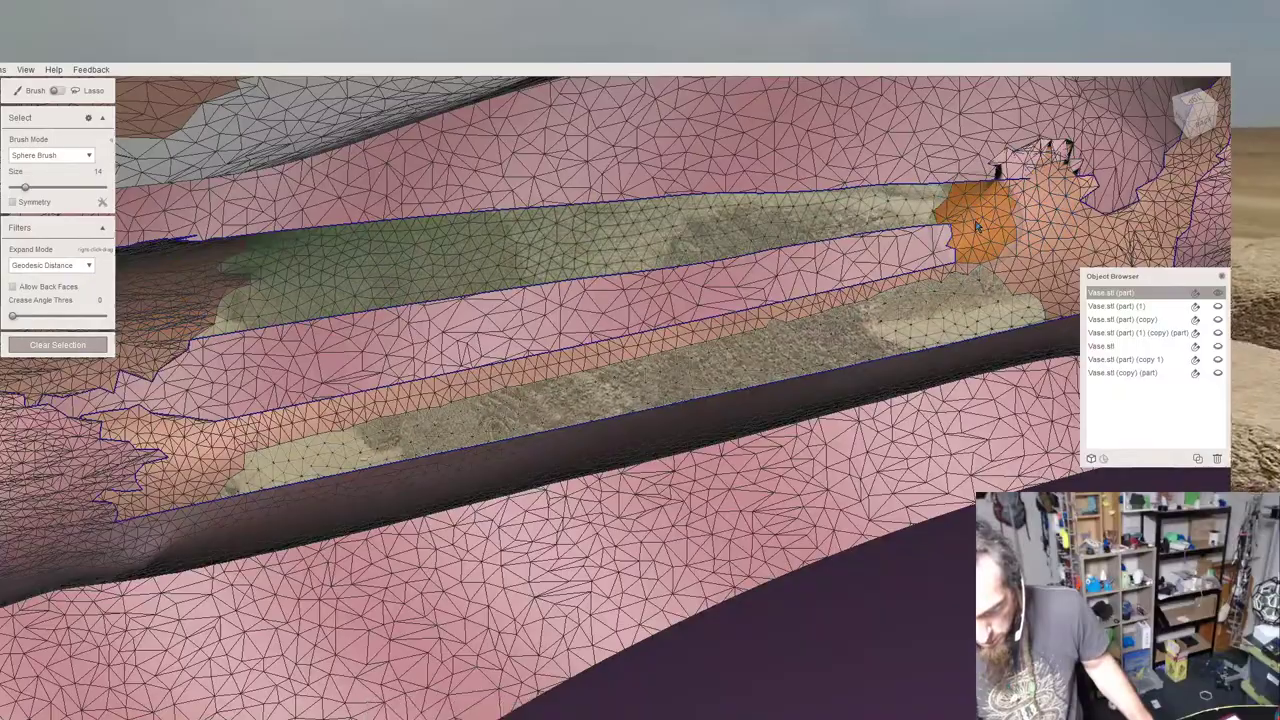
pyautogui.press('Escape')
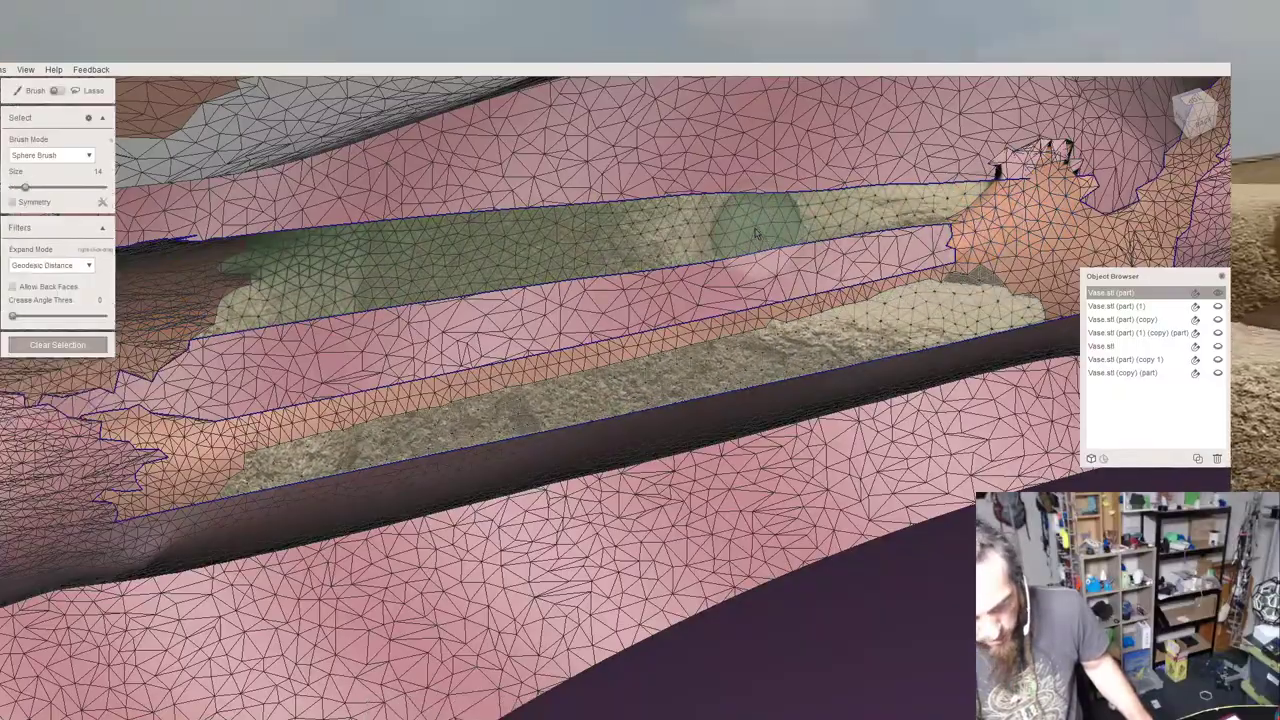
# Bridge another gap across the handle hole at Refine 50.
pyautogui.moveTo(754, 220)
pyautogui.mouseDown(button='right')
pyautogui.moveTo(682, 278)
pyautogui.moveTo(708, 306)
pyautogui.moveTo(790, 308)
pyautogui.mouseUp(button='right')
pyautogui.moveTo(985, 168); pyautogui.dragTo(1104, 178, button='right')
pyautogui.moveTo(912, 118)
pyautogui.mouseDown(button='right')
pyautogui.moveTo(894, 164)
pyautogui.moveTo(820, 138)
pyautogui.mouseUp(button='right')
pyautogui.moveTo(655, 256); pyautogui.dragTo(653, 428, button='middle')
pyautogui.moveTo(651, 423); pyautogui.dragTo(645, 345, button='right')
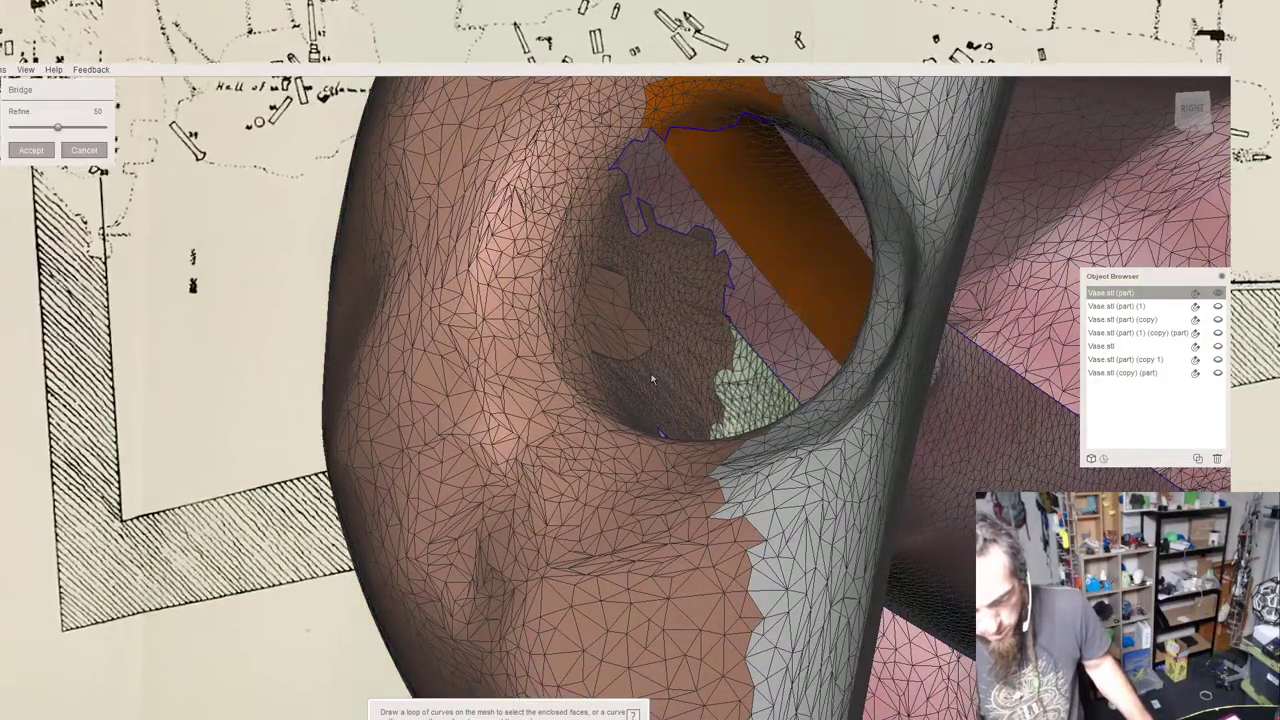
pyautogui.press('Return')
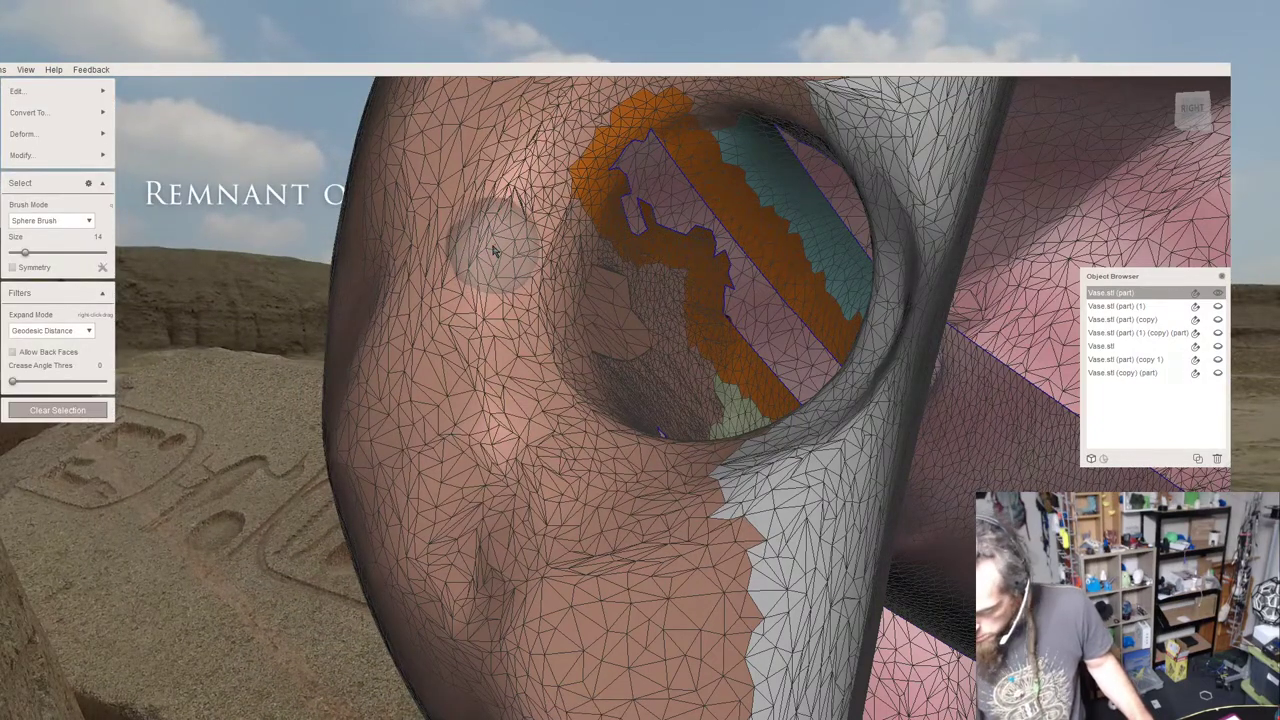
# Replace the widened selection around the newest bridge with a fill and clear the selection.
pyautogui.press('f')
pyautogui.moveTo(535, 246); pyautogui.dragTo(554, 287, button='right')
pyautogui.click(86, 291)
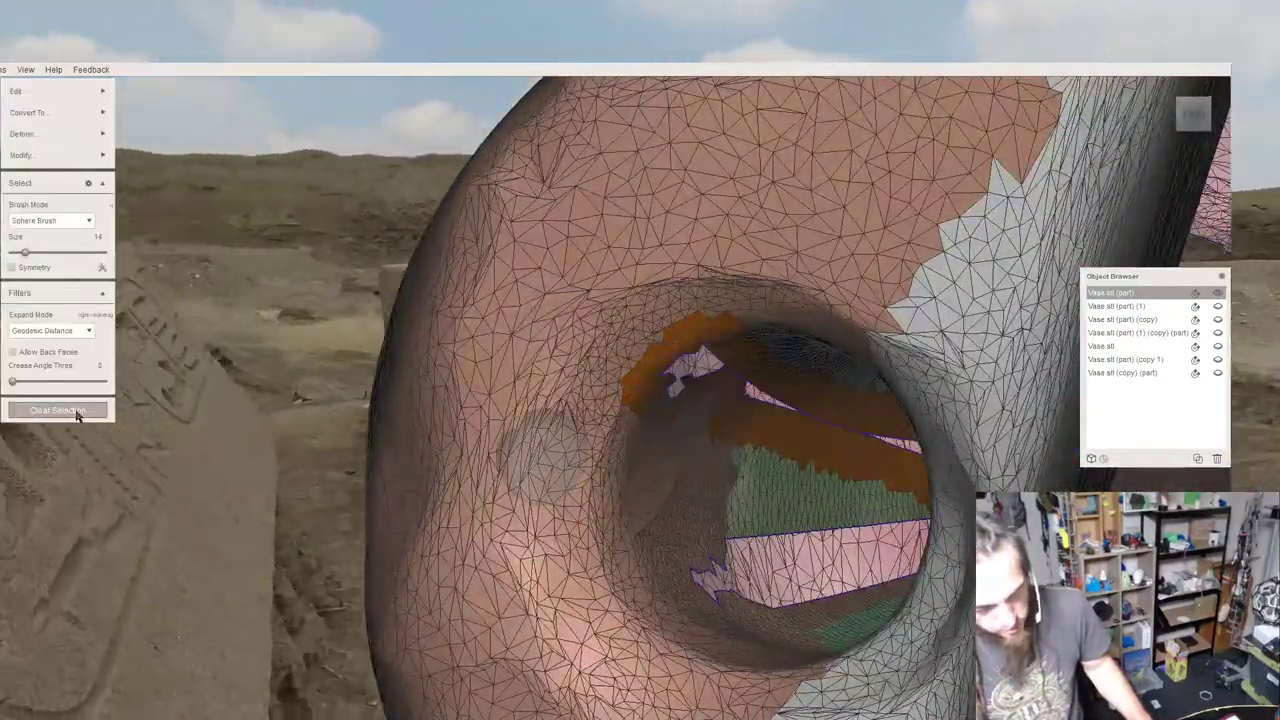
# Undo the fills, remesh and bridges until the handle hole is back to its original open edges.
pyautogui.press('s')
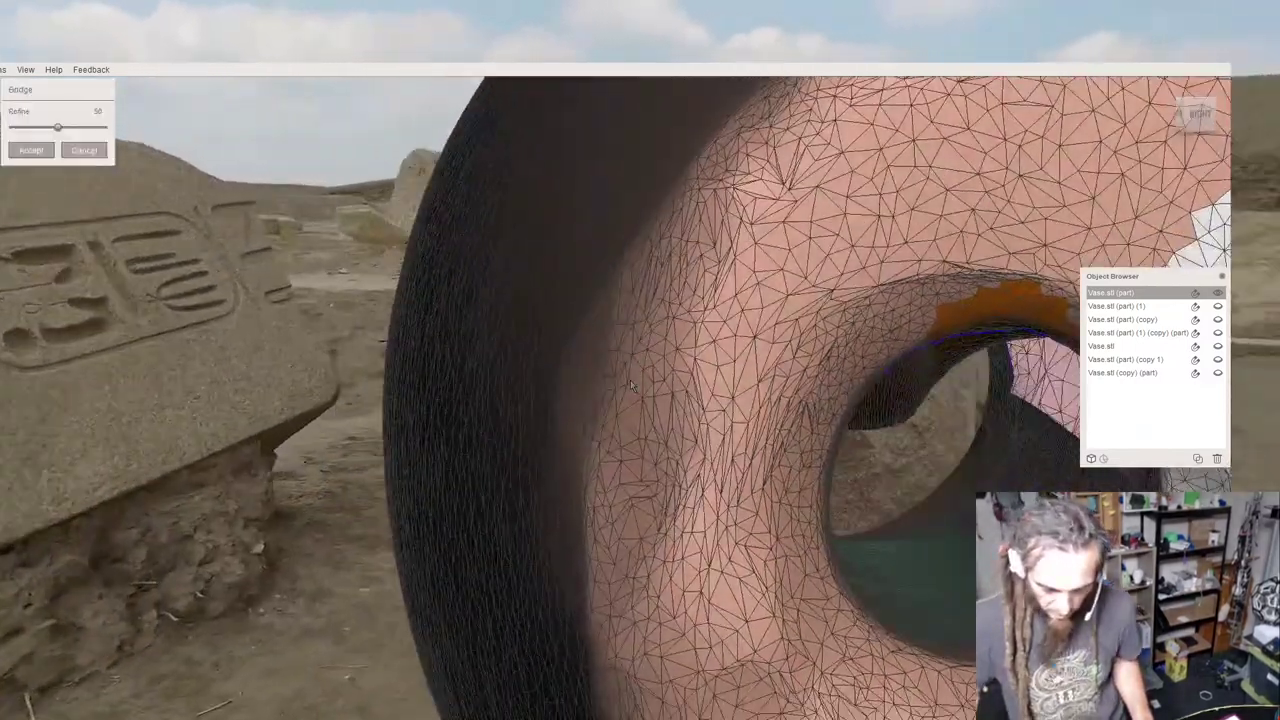
pyautogui.moveTo(652, 386); pyautogui.dragTo(621, 386, button='right')
pyautogui.press('Escape')
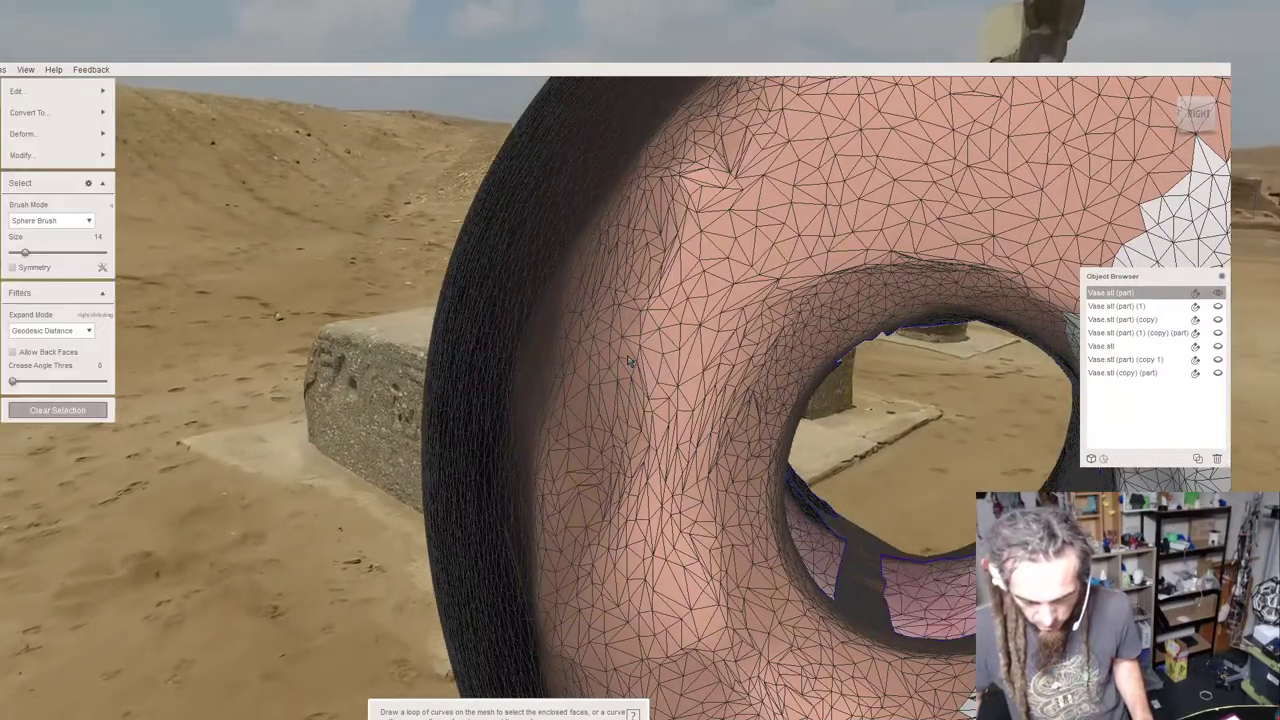
pyautogui.hotkey('ctrl', 'z')
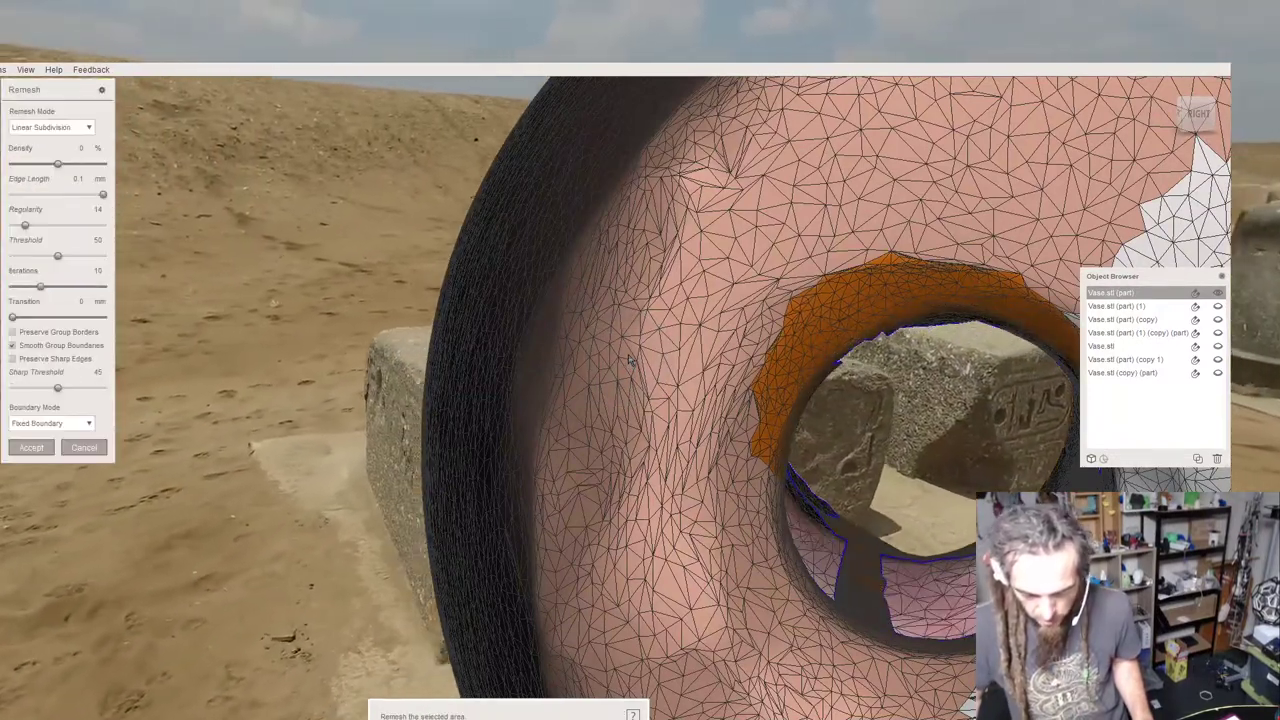
pyautogui.moveTo(770, 373); pyautogui.dragTo(687, 316, button='right')
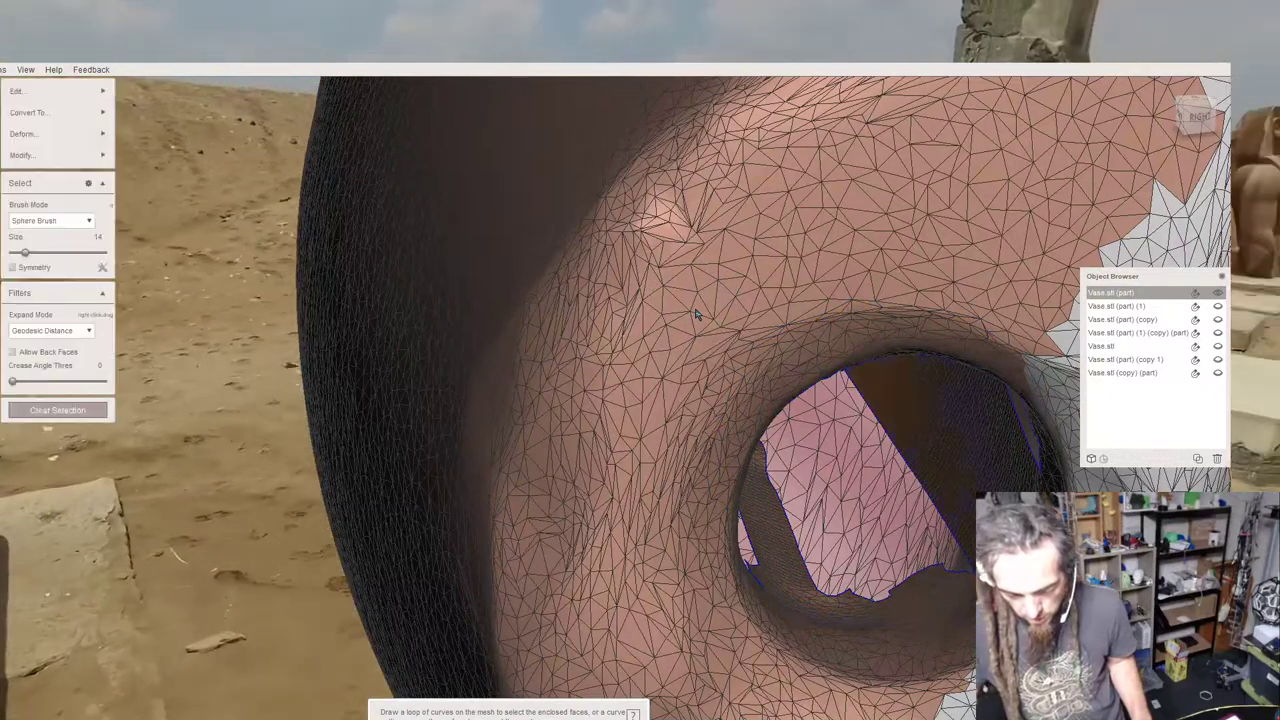
pyautogui.press('s')
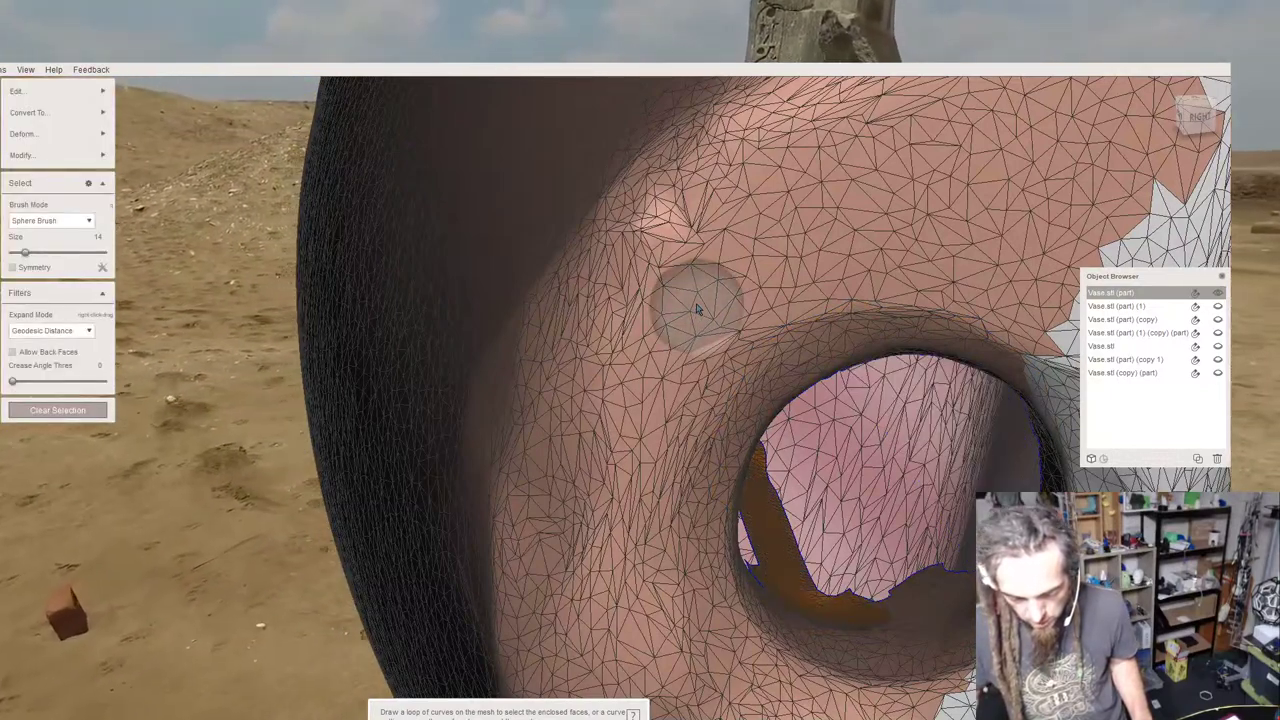
pyautogui.hotkey('ctrl', 'f')
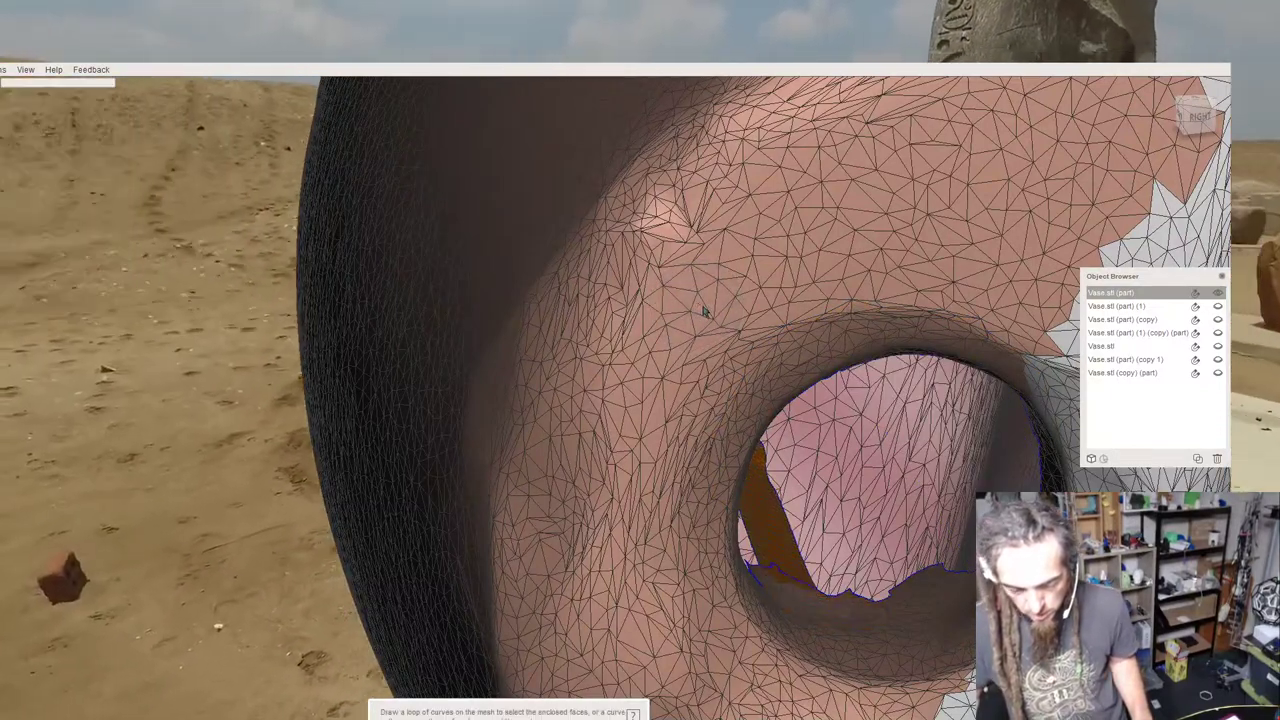
pyautogui.moveTo(707, 318)
pyautogui.mouseDown(button='right')
pyautogui.moveTo(631, 332)
pyautogui.moveTo(649, 279)
pyautogui.moveTo(645, 377)
pyautogui.mouseUp(button='right')
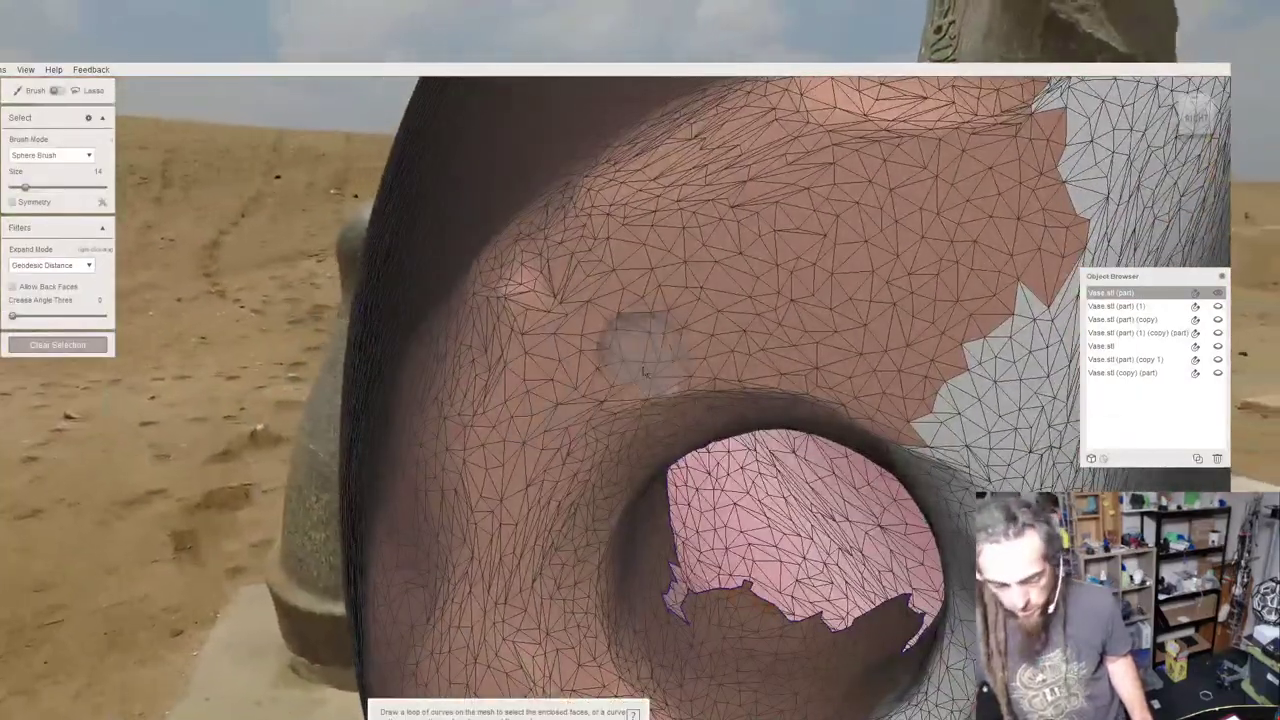
# Grow a selection from the hole's open boundary over the surrounding handle surface and separate it into its own object.
pyautogui.doubleClick(691, 594)
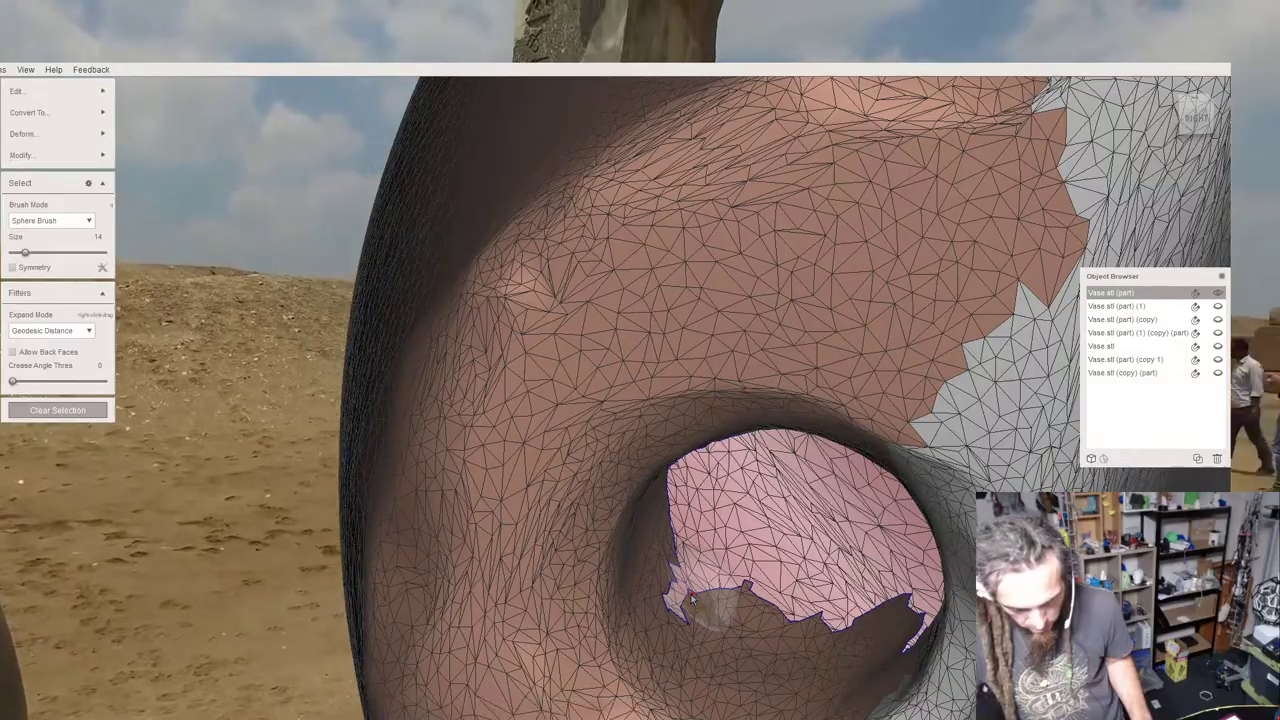
pyautogui.moveTo(691, 594)
pyautogui.mouseDown(button='right')
pyautogui.moveTo(706, 568)
pyautogui.moveTo(645, 535)
pyautogui.moveTo(691, 552)
pyautogui.moveTo(681, 577)
pyautogui.mouseUp(button='right')
pyautogui.moveTo(593, 502); pyautogui.dragTo(642, 553, button='right')
pyautogui.hotkey('shift', '.')
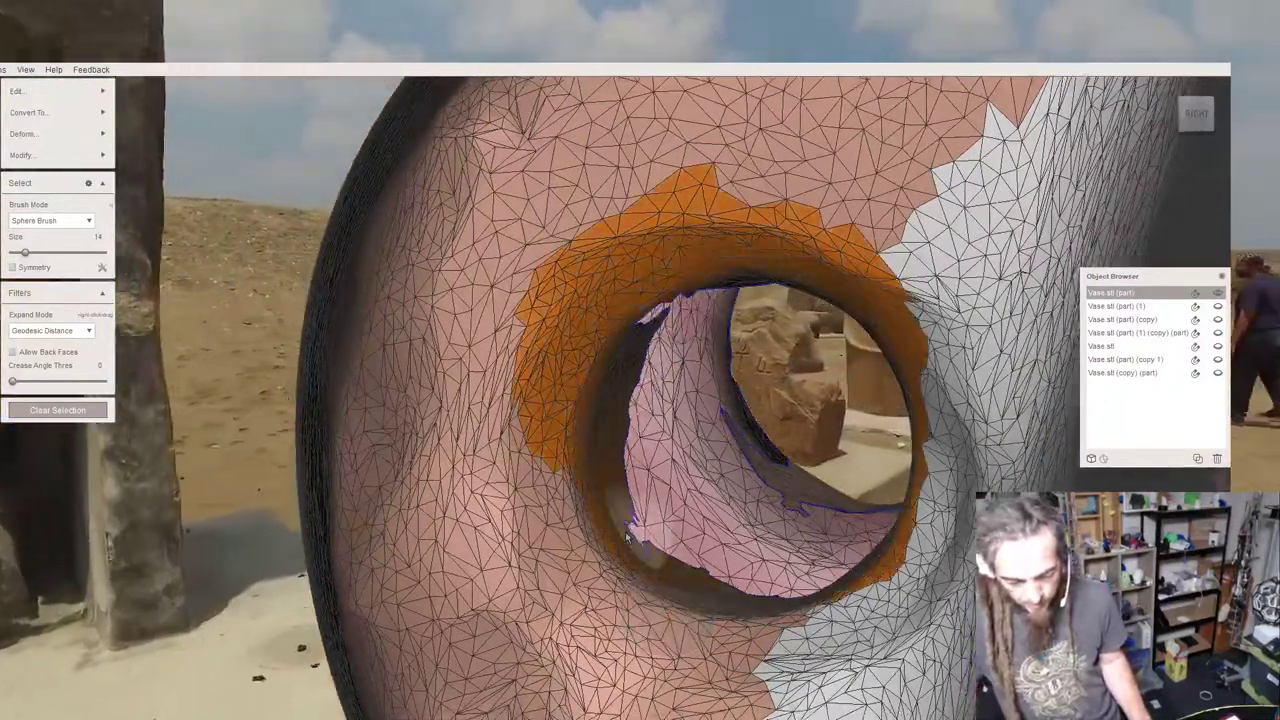
pyautogui.moveTo(627, 537); pyautogui.dragTo(635, 519, button='right')
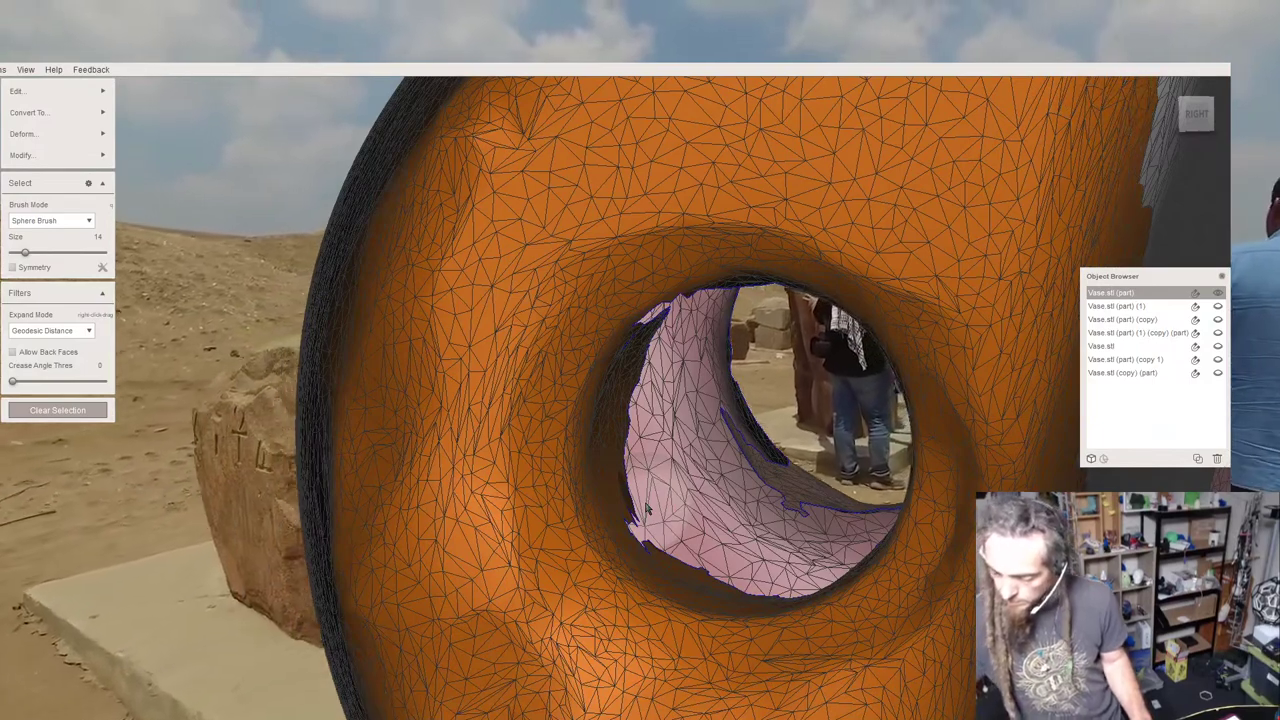
pyautogui.press('y')
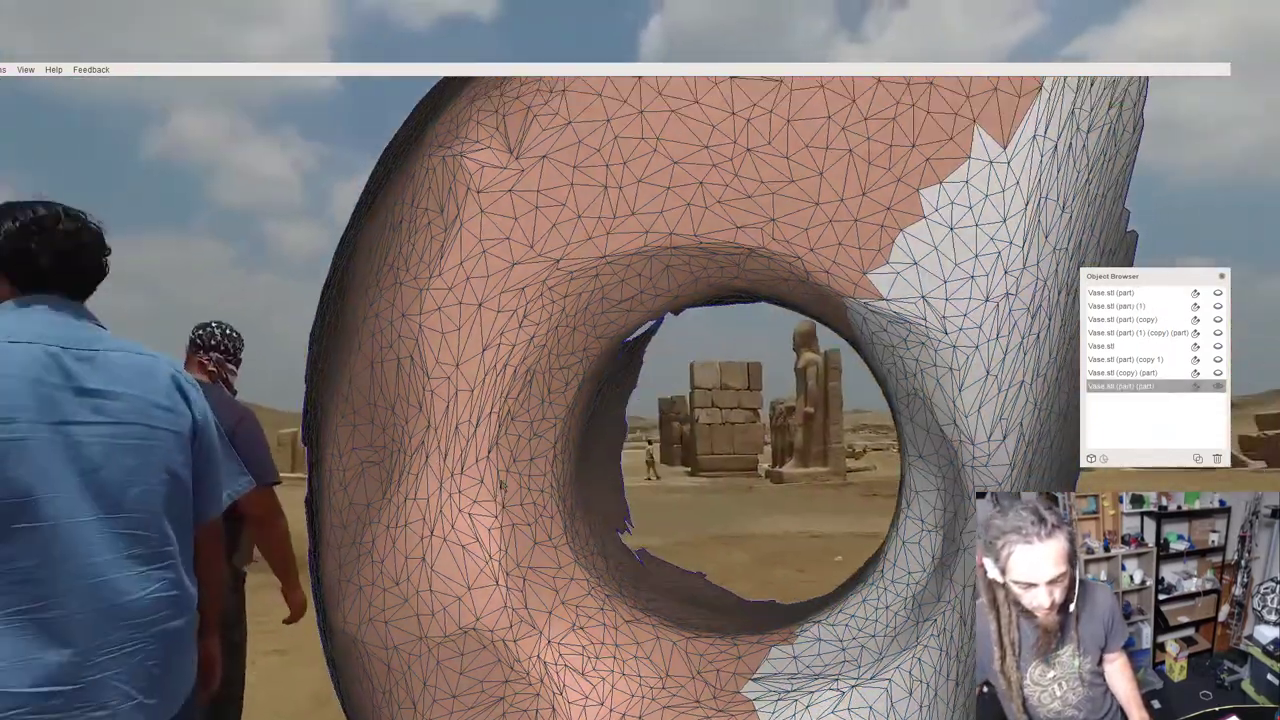
# Try to bridge the jagged open edges inside the separated handle piece at Refine 50.
pyautogui.moveTo(502, 486); pyautogui.dragTo(100, 395, button='right')
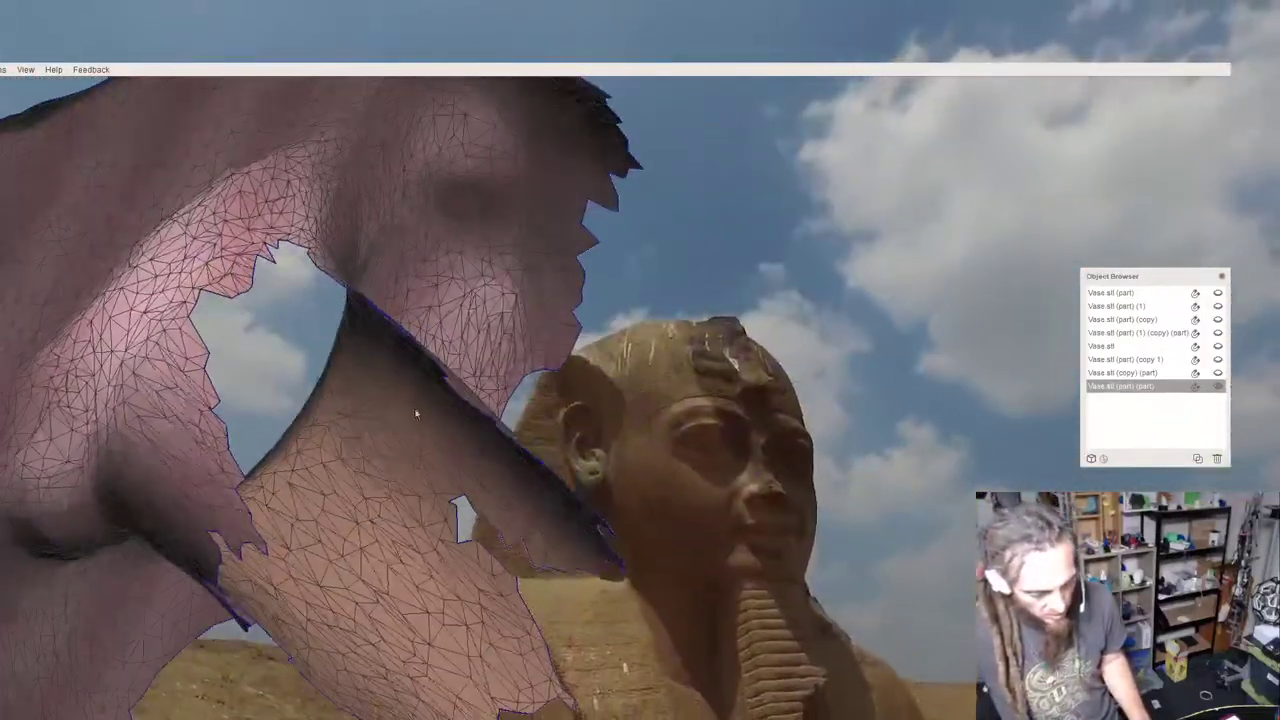
pyautogui.press('s')
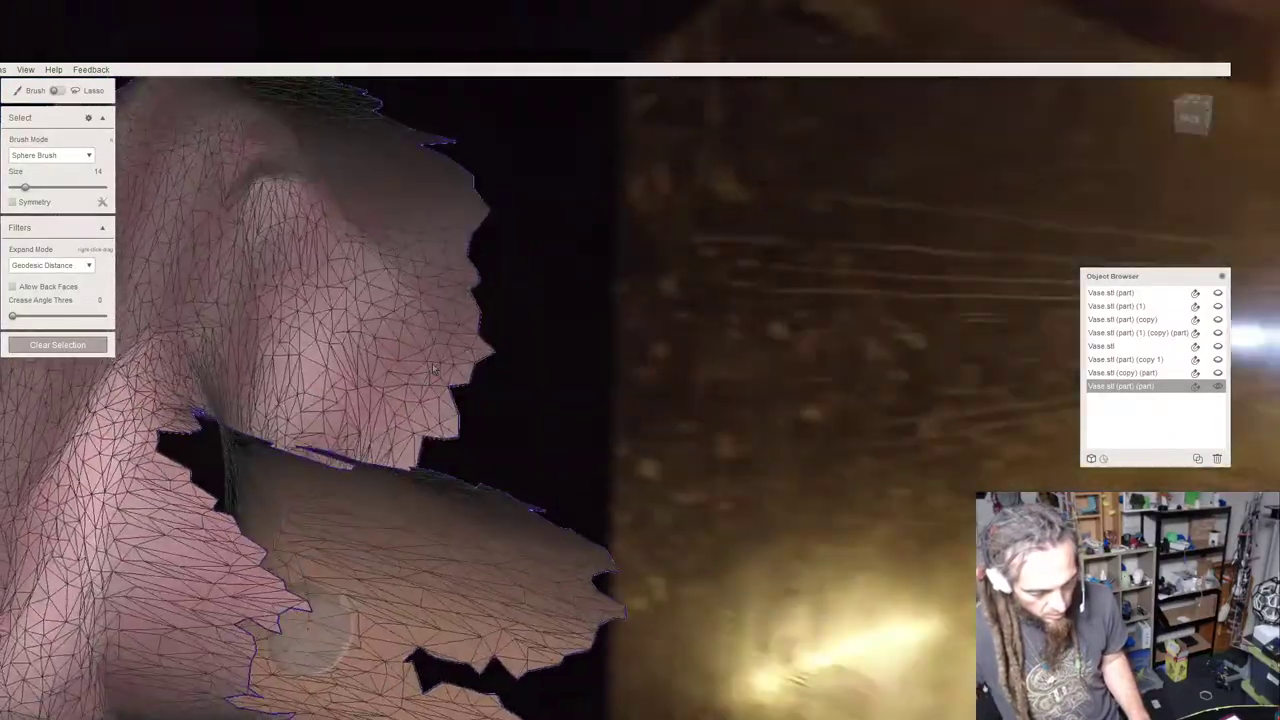
pyautogui.moveTo(434, 370)
pyautogui.mouseDown(button='right')
pyautogui.moveTo(400, 530)
pyautogui.moveTo(406, 563)
pyautogui.moveTo(500, 570)
pyautogui.moveTo(585, 520)
pyautogui.moveTo(608, 453)
pyautogui.mouseUp(button='right')
pyautogui.click(455, 545)
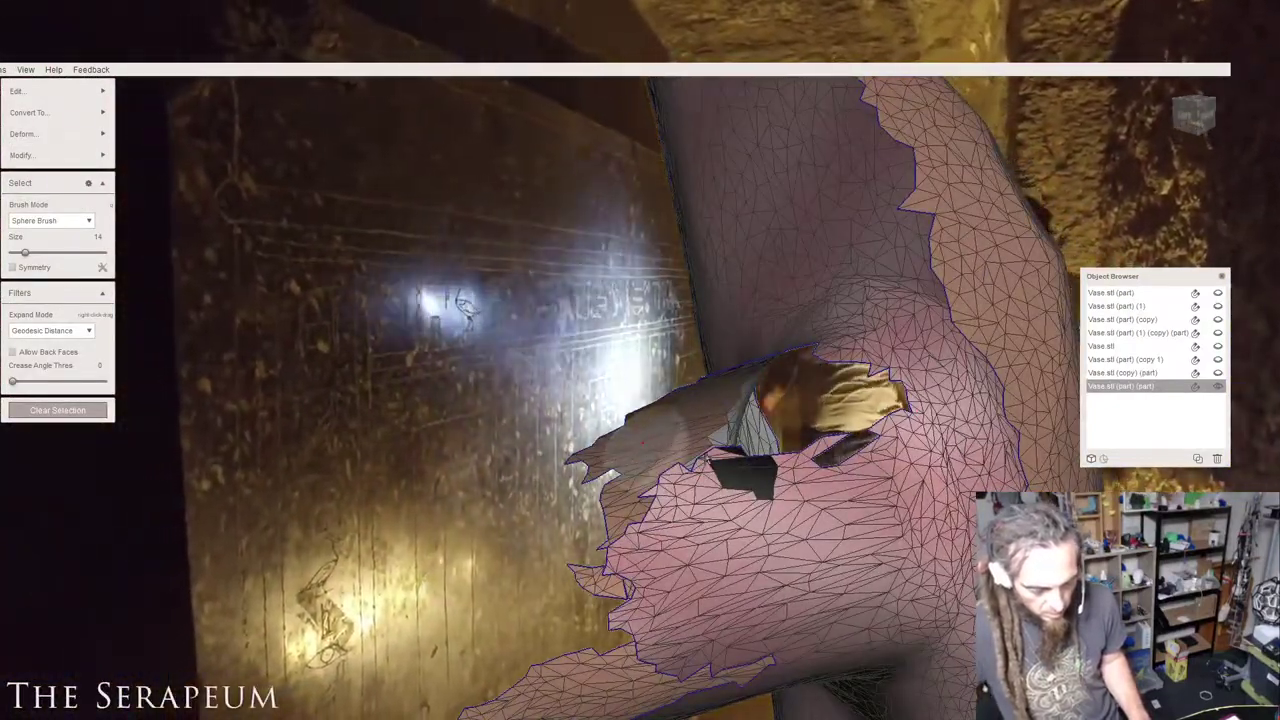
pyautogui.moveTo(742, 468); pyautogui.dragTo(694, 464)
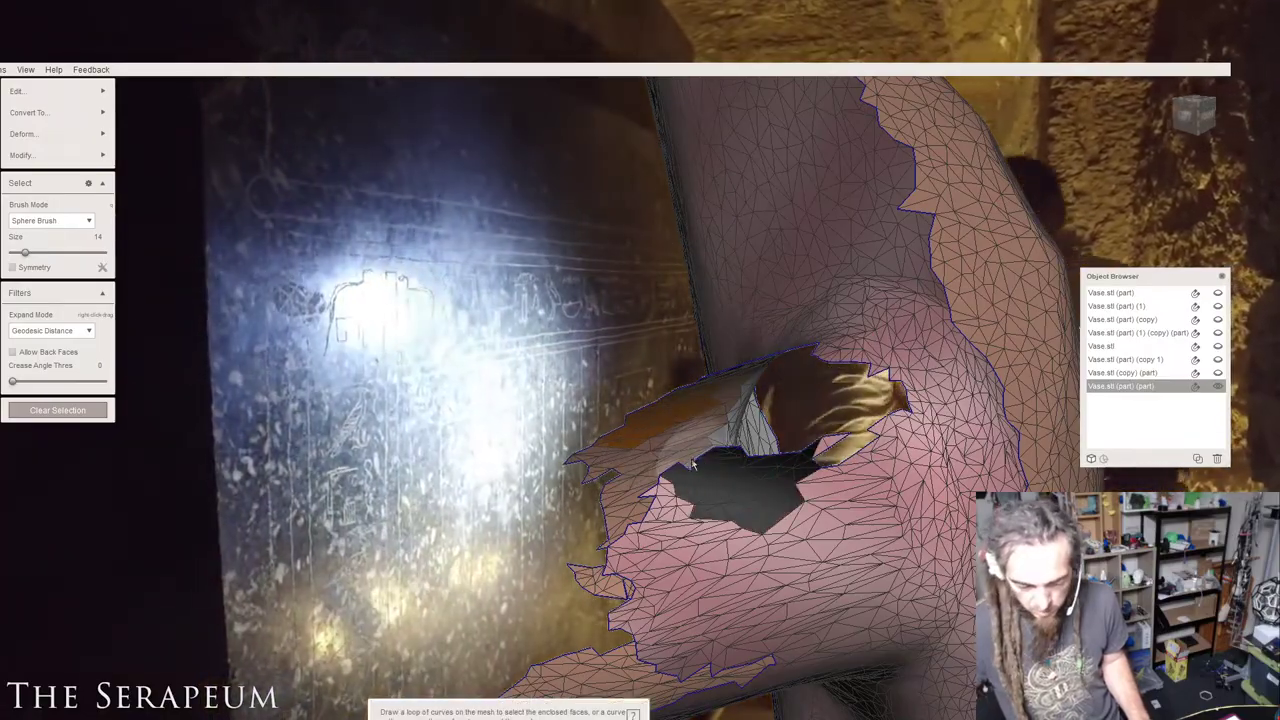
pyautogui.hotkey('ctrl', 'b')
pyautogui.moveTo(694, 466); pyautogui.dragTo(828, 424, button='right')
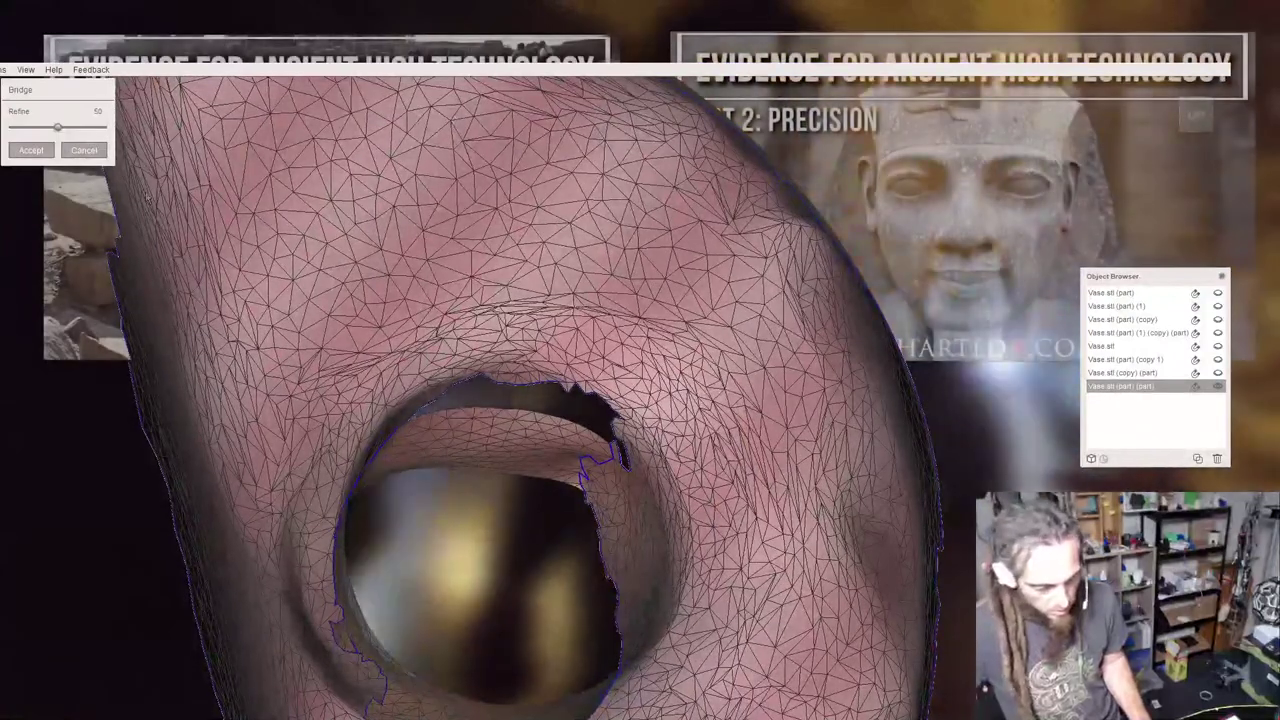
pyautogui.click(31, 149)
# Choose the Drag sculpting brush and set its size to 19.
pyautogui.moveTo(45, 160)
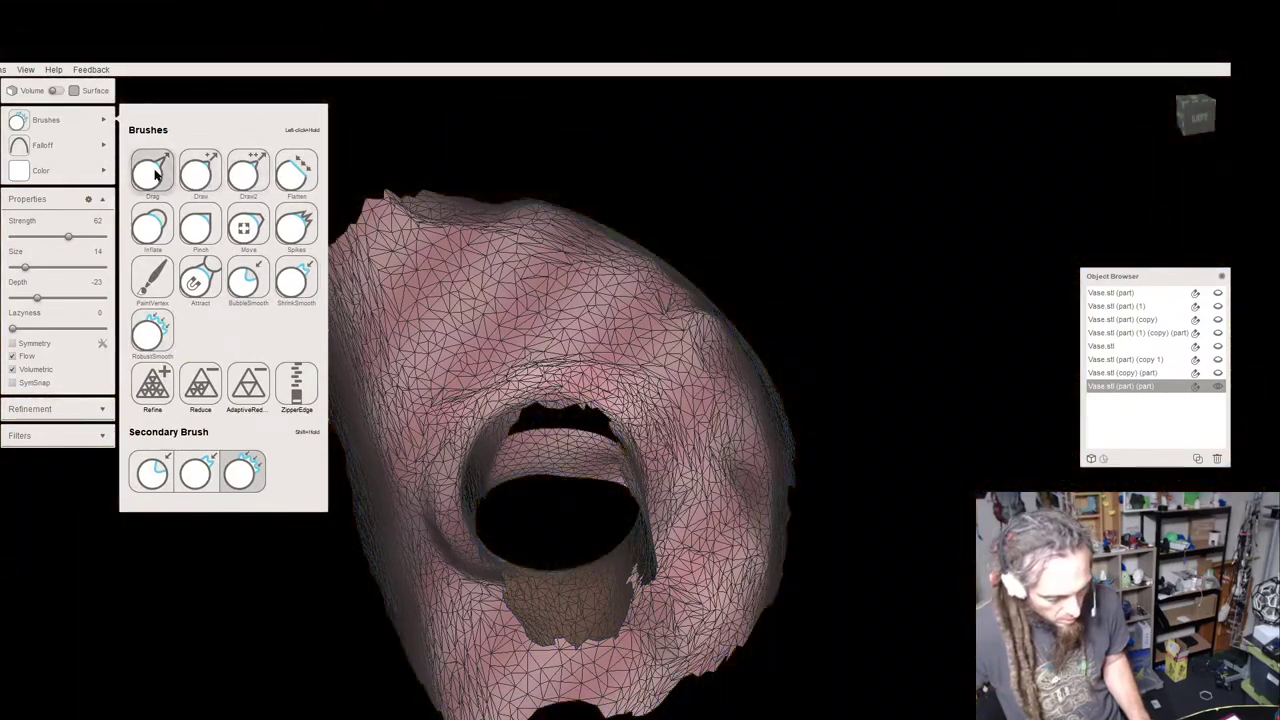
pyautogui.click(152, 172)
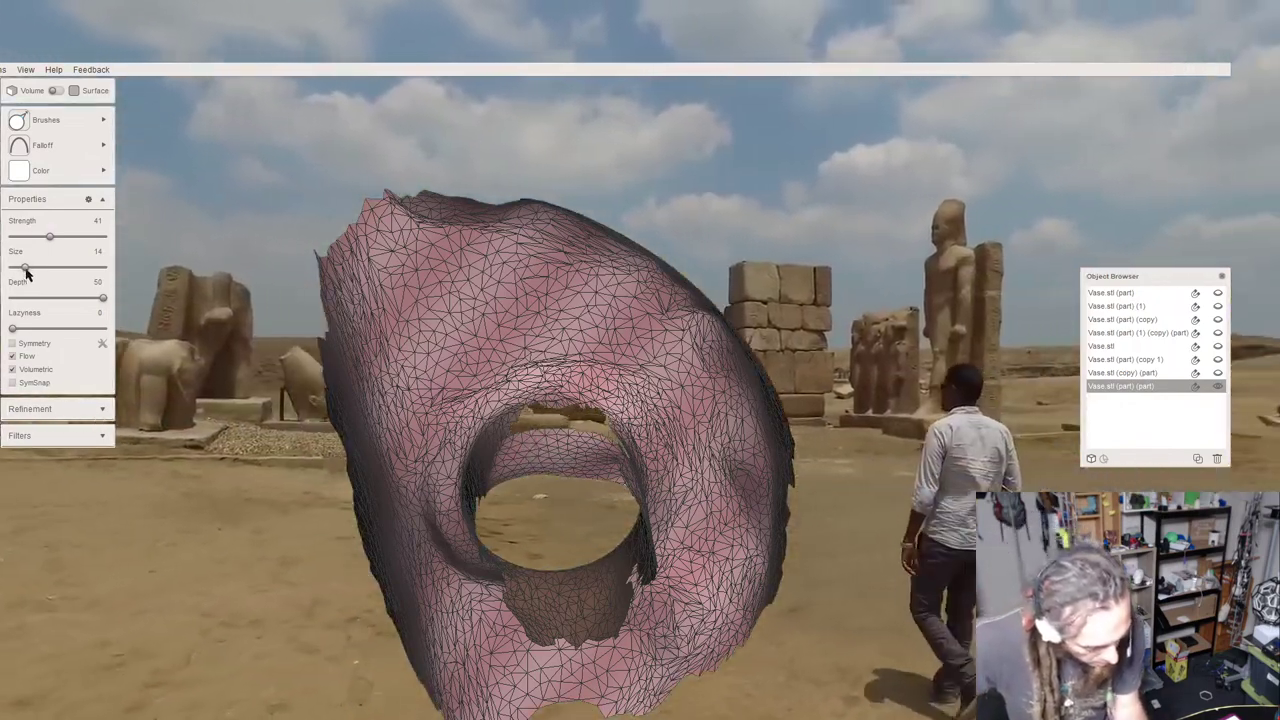
pyautogui.moveTo(25, 268); pyautogui.dragTo(40, 267)
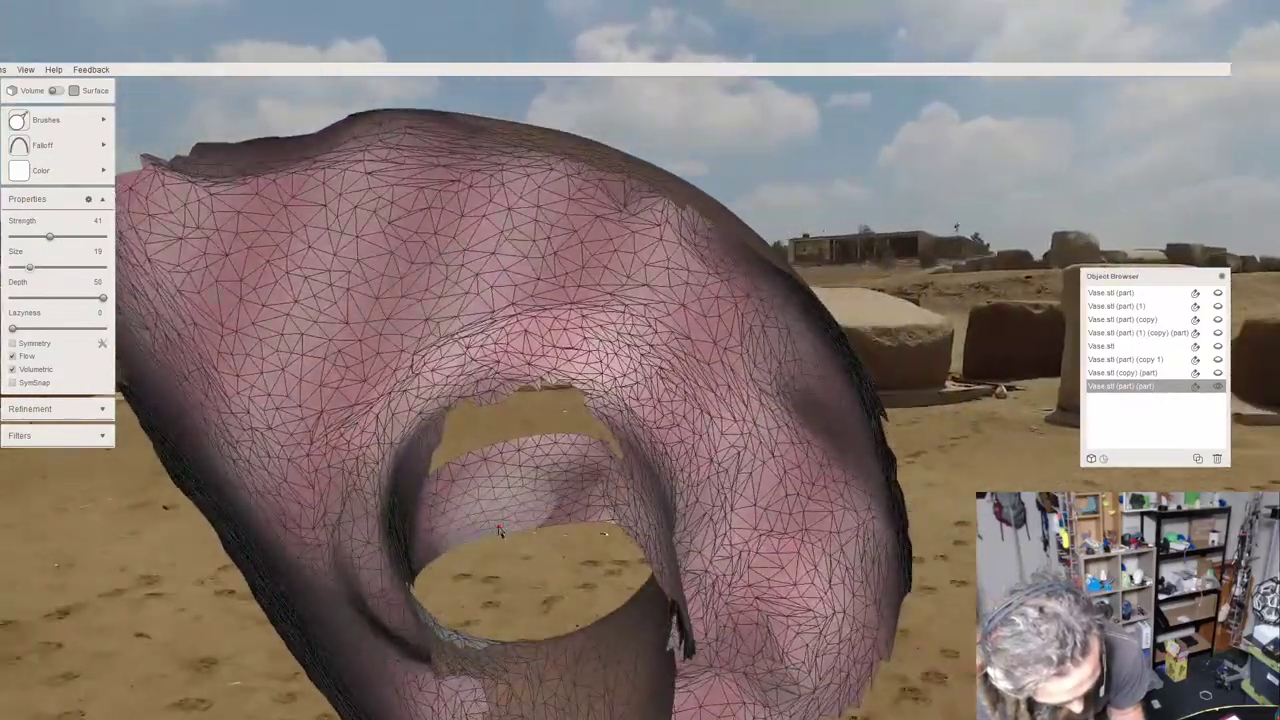
# Reshape the inner wall of the handle hole with the Drag brush.
pyautogui.moveTo(502, 497)
pyautogui.mouseDown()
pyautogui.moveTo(485, 499)
pyautogui.moveTo(497, 474)
pyautogui.moveTo(503, 518)
pyautogui.moveTo(533, 517)
pyautogui.mouseUp()
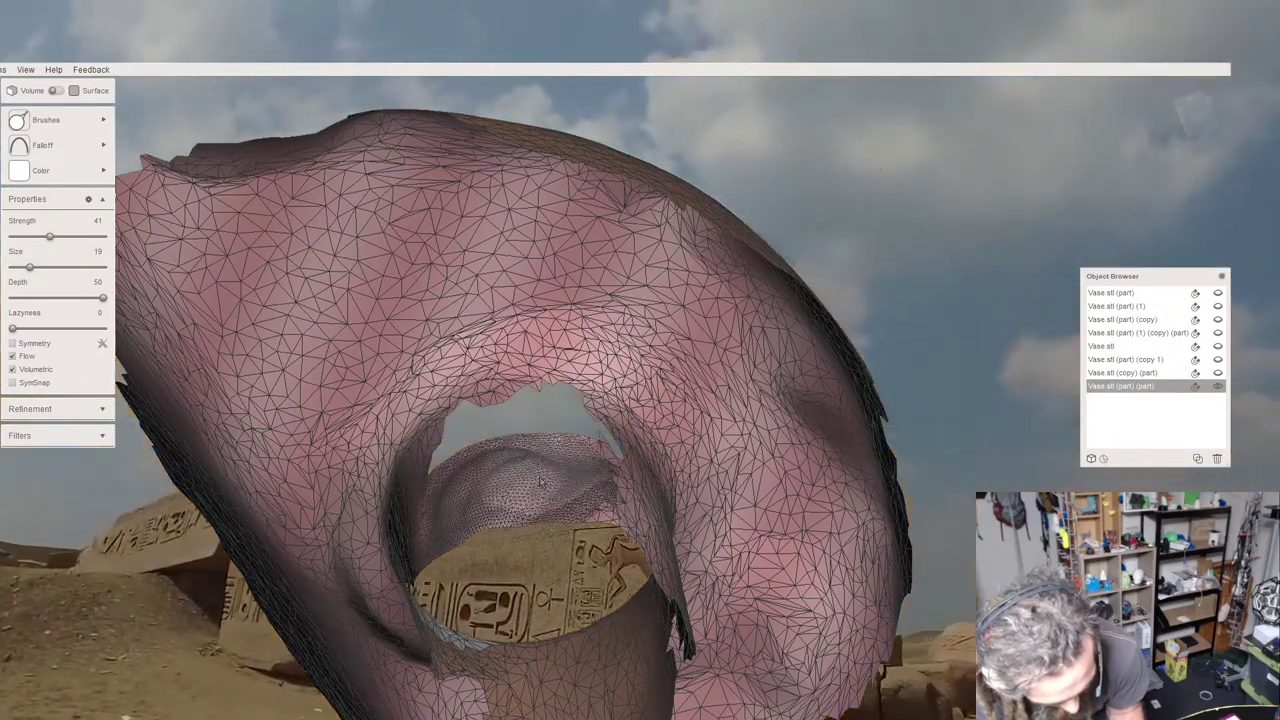
pyautogui.moveTo(506, 437); pyautogui.dragTo(505, 468, button='middle')
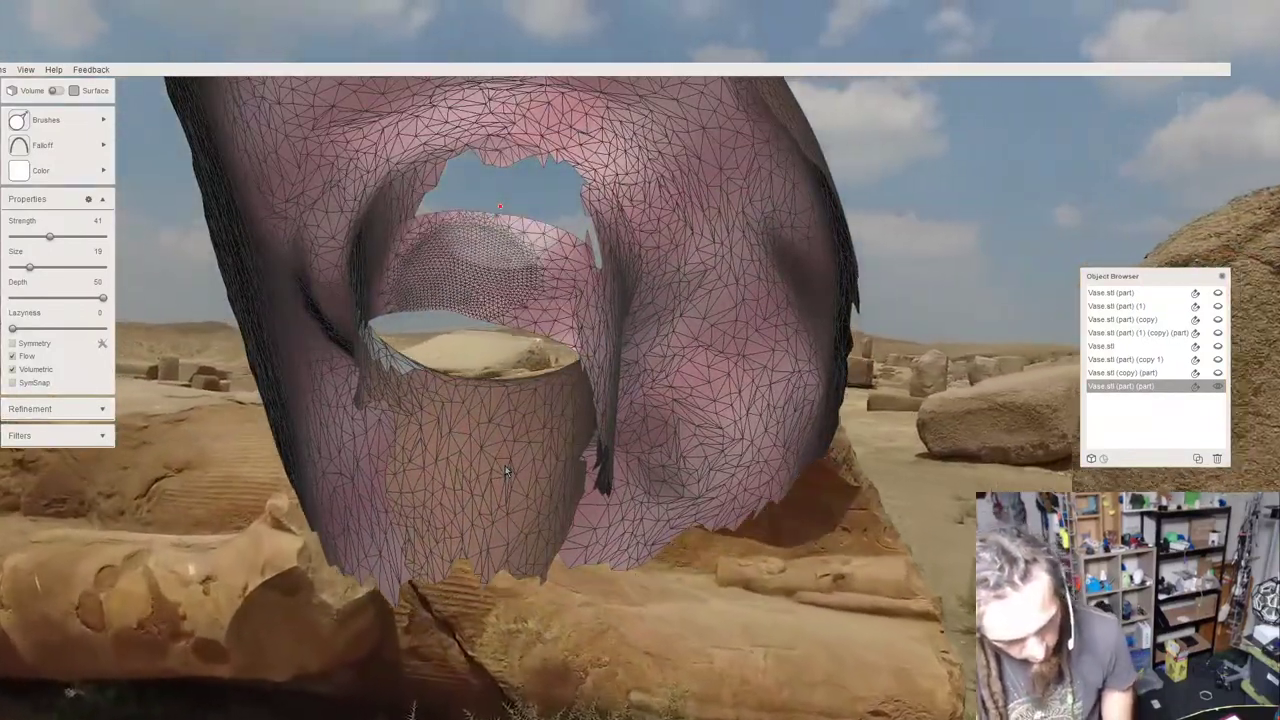
# Shift the faces at the handle hole's inner edge slightly with Soft Transform, using Linear Deformation and 0.1 mm falloff.
pyautogui.press('s')
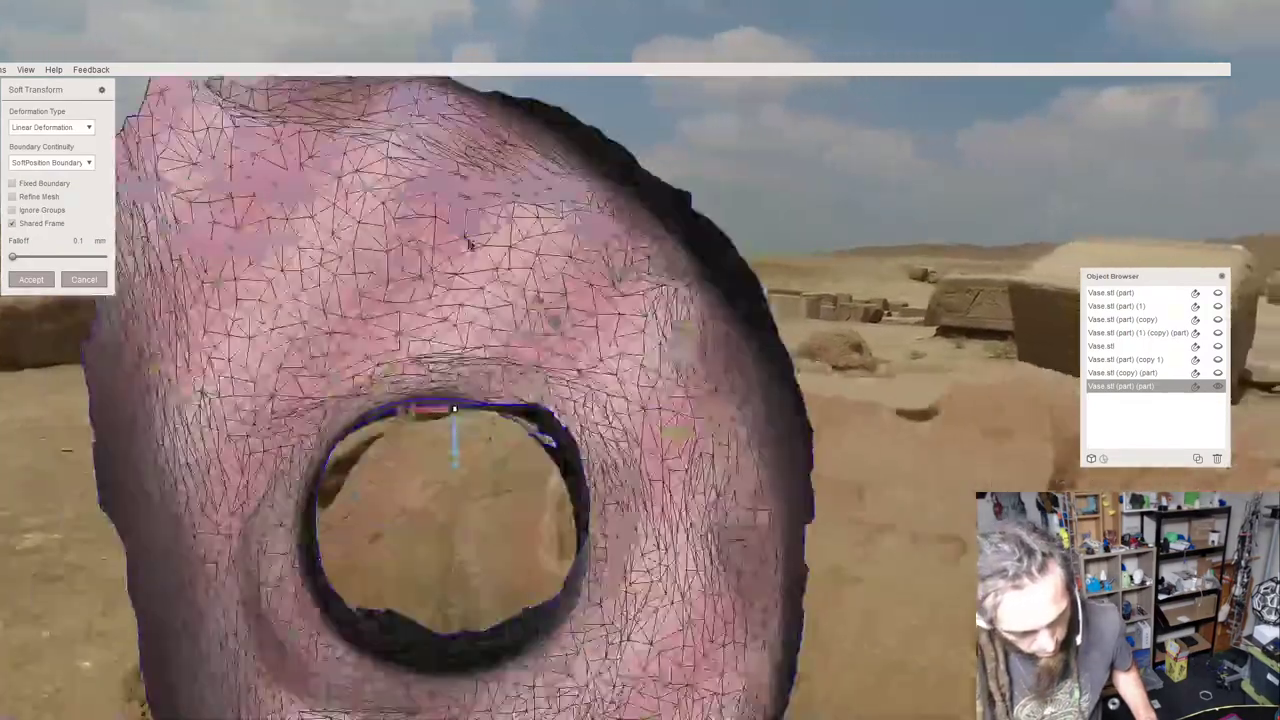
pyautogui.moveTo(468, 243); pyautogui.dragTo(546, 441, button='right')
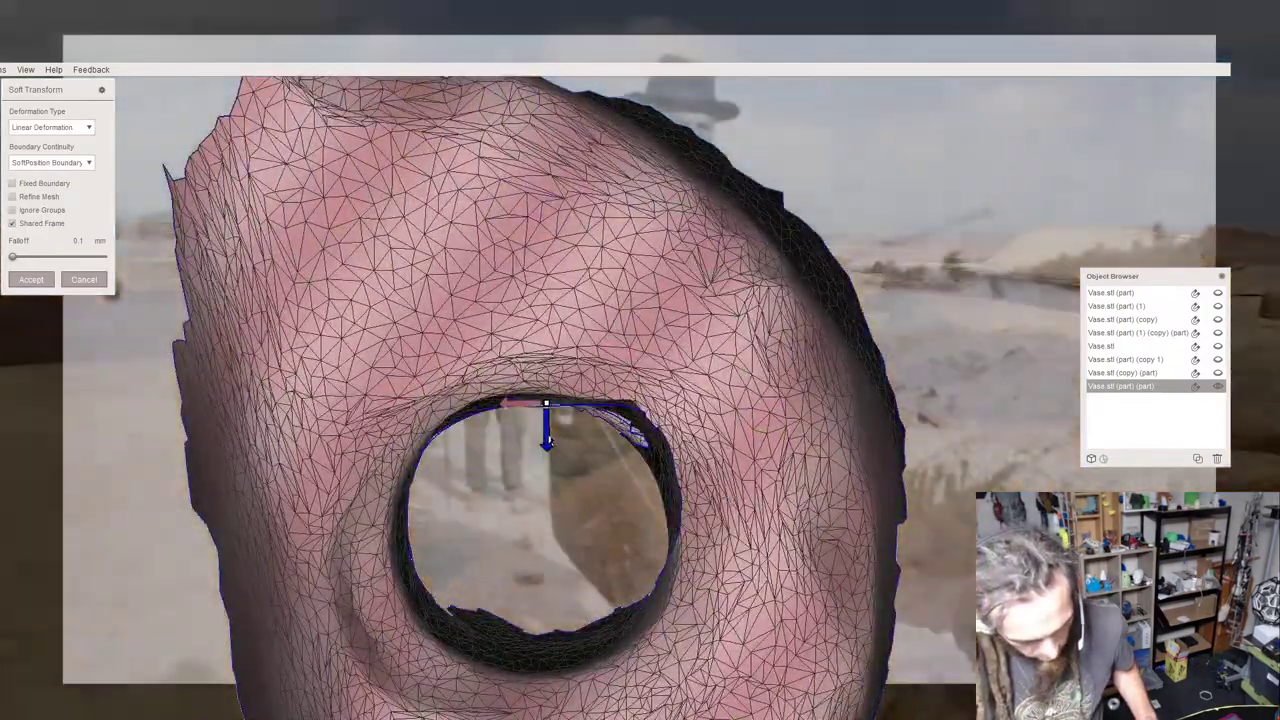
pyautogui.moveTo(549, 441); pyautogui.dragTo(548, 434)
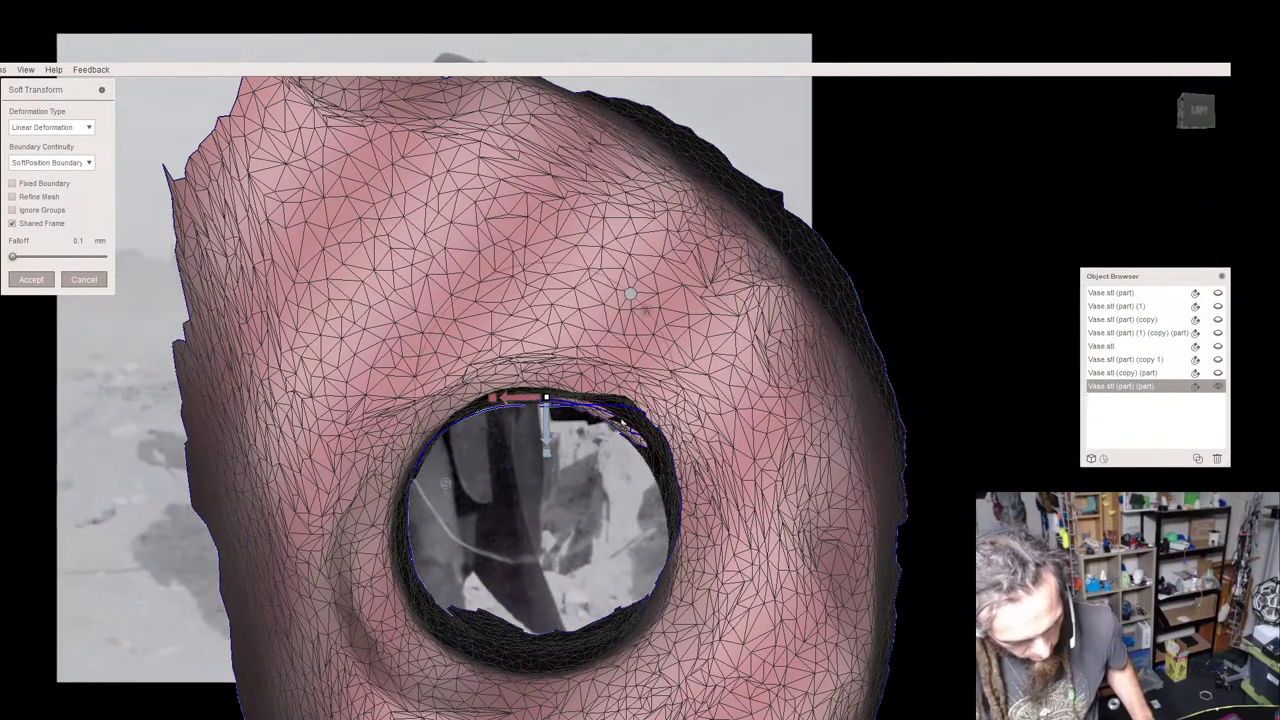
pyautogui.moveTo(620, 347); pyautogui.dragTo(622, 301, button='right')
pyautogui.moveTo(540, 432); pyautogui.dragTo(540, 427)
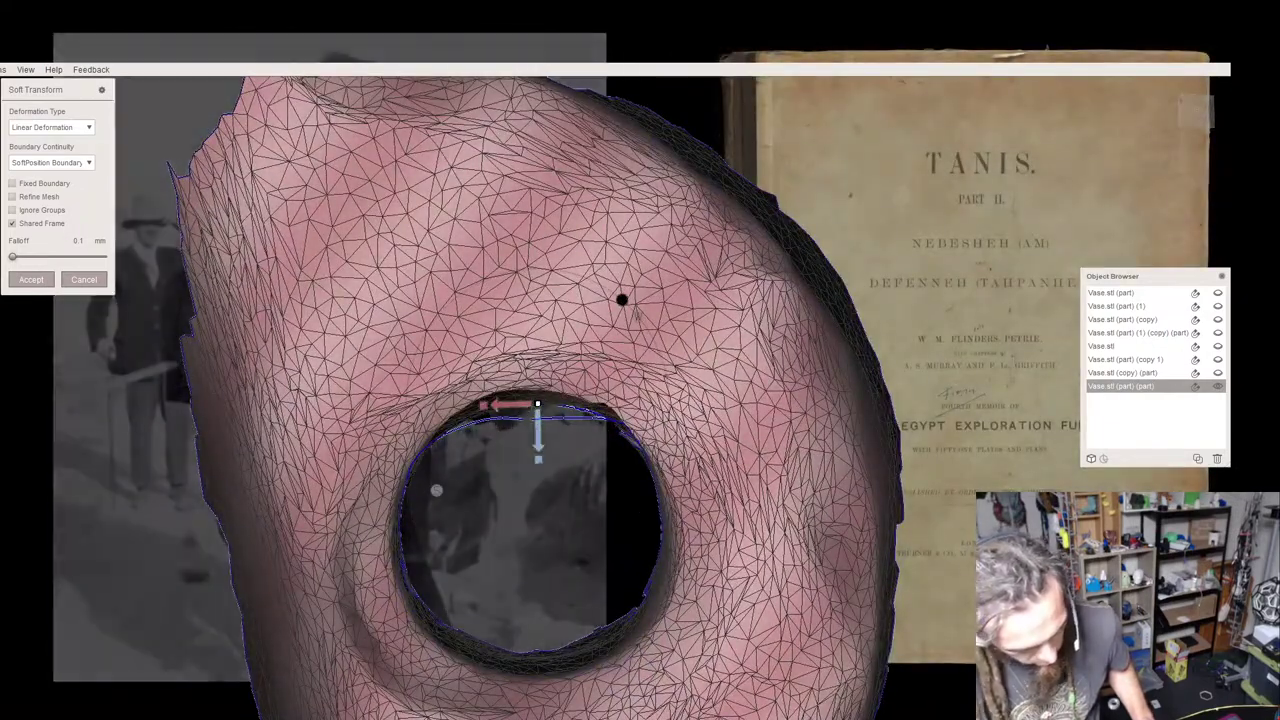
pyautogui.click(31, 280)
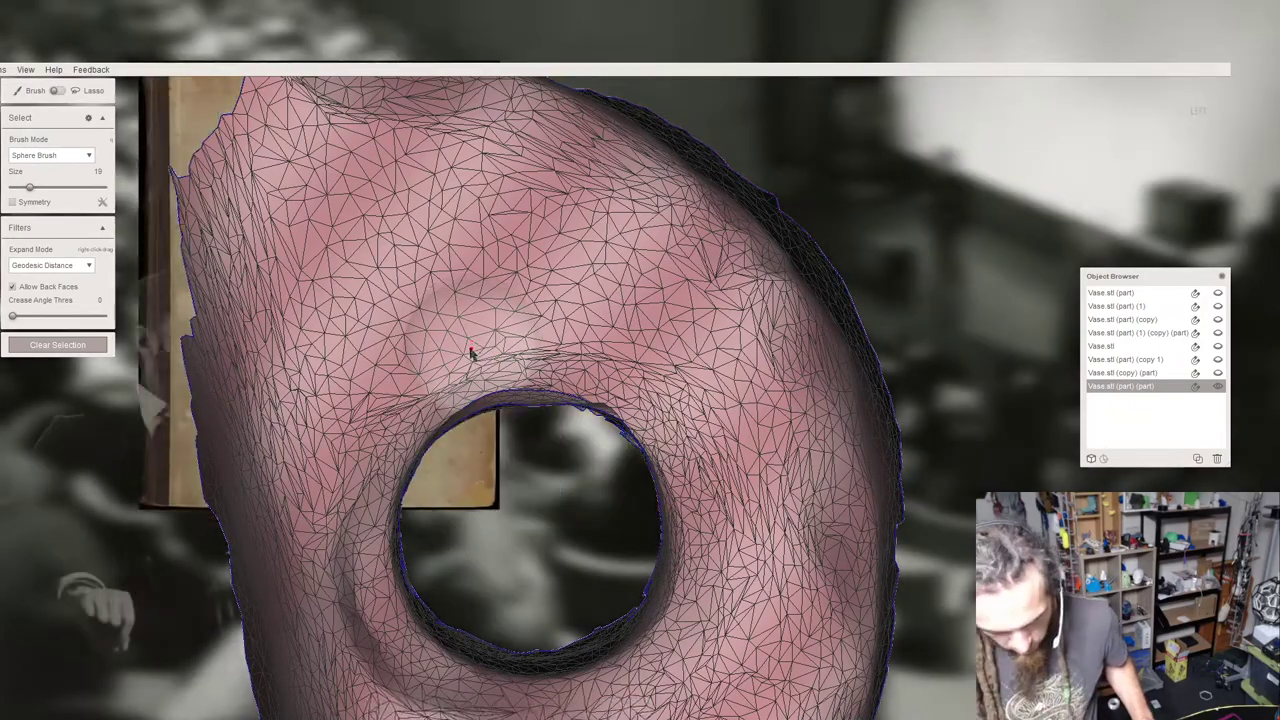
# Lasso the jagged end of the handle's inner tube and smooth its boundary at Smoothness 100 with new groups created.
pyautogui.moveTo(473, 350); pyautogui.dragTo(471, 519, button='right')
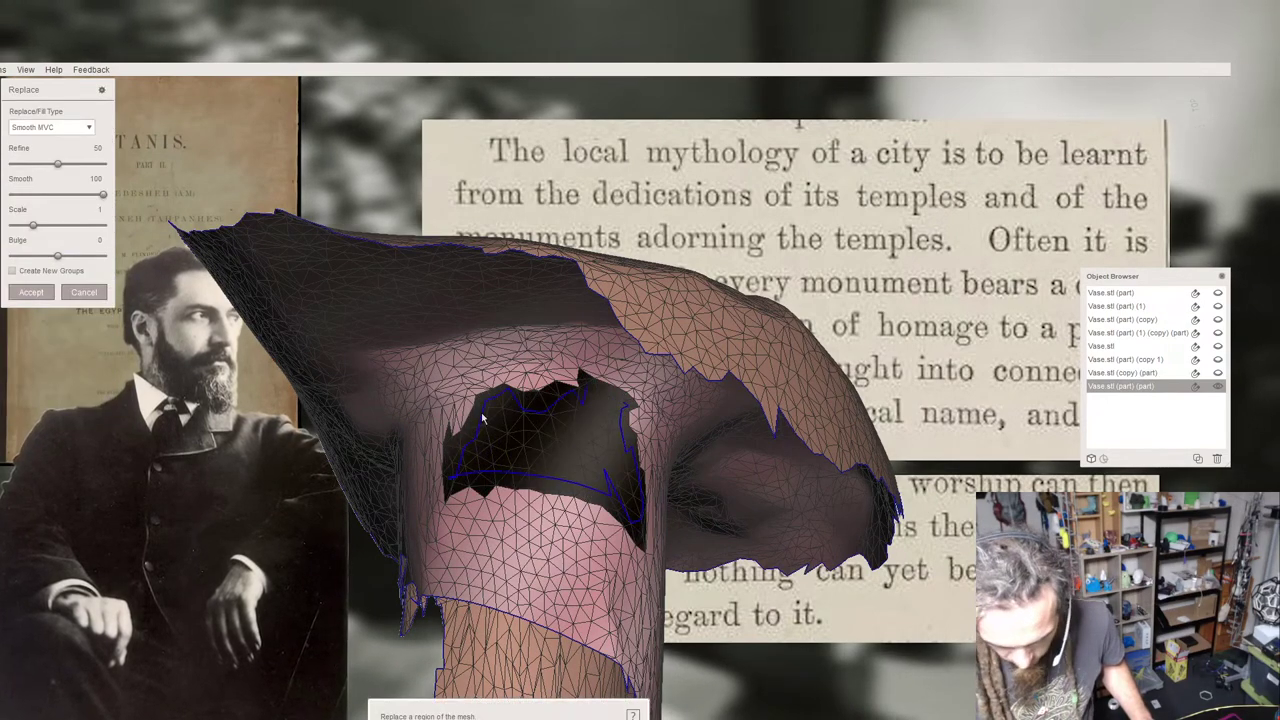
pyautogui.moveTo(512, 472); pyautogui.dragTo(747, 342, button='right')
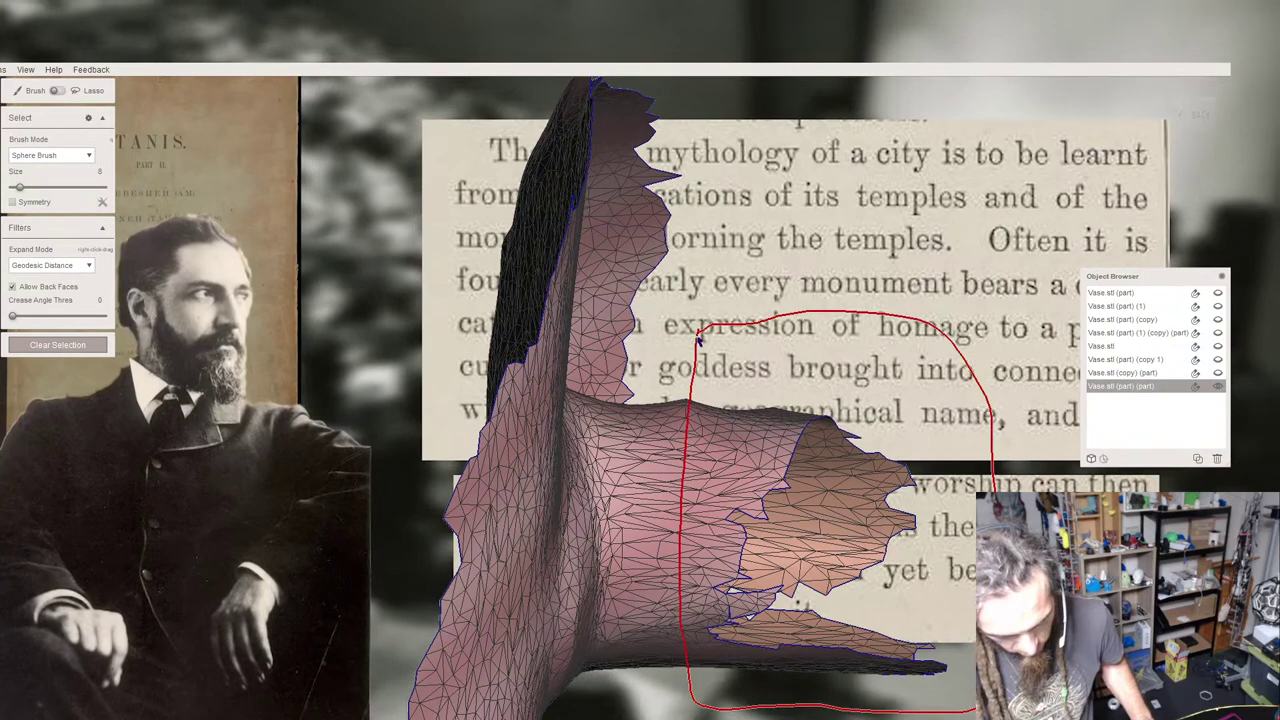
pyautogui.moveTo(742, 330); pyautogui.dragTo(698, 340)
pyautogui.moveTo(711, 346); pyautogui.dragTo(577, 373, button='right')
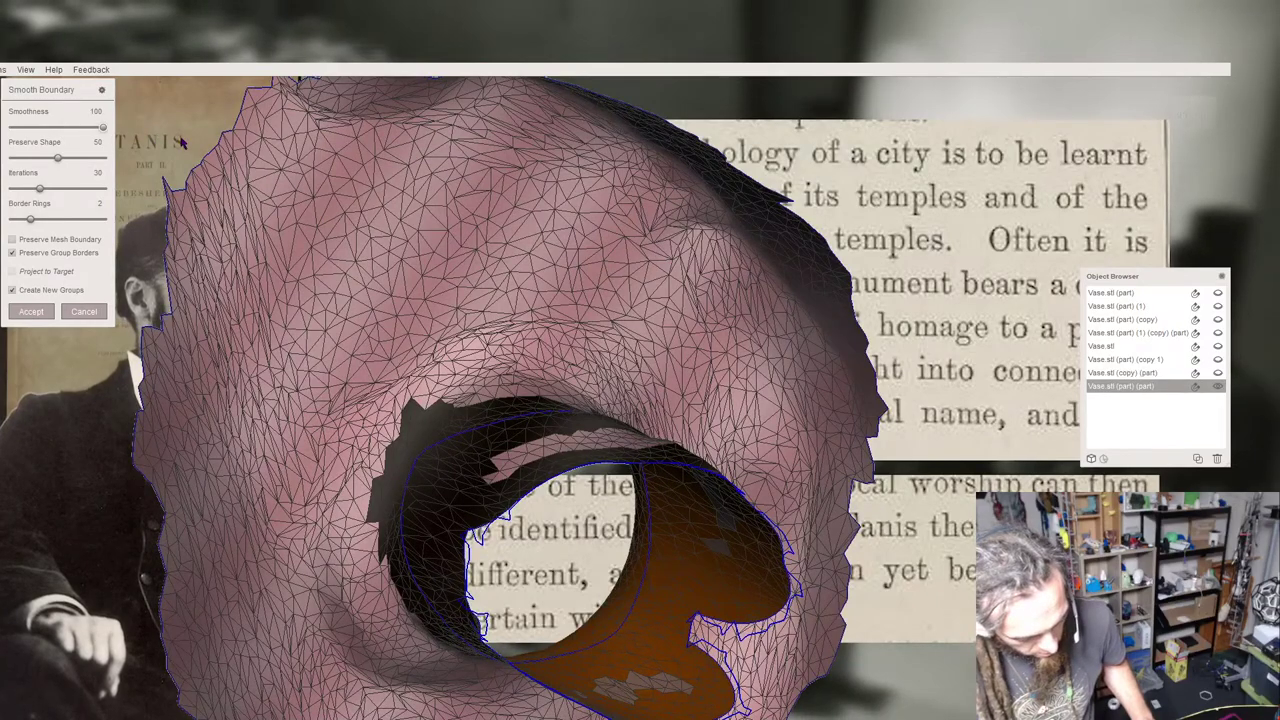
pyautogui.moveTo(417, 320); pyautogui.dragTo(588, 234, button='right')
pyautogui.press('Escape')
# Select the smoothed tube end's face group and move it outward with a transform to extend the tube.
pyautogui.click(697, 440)
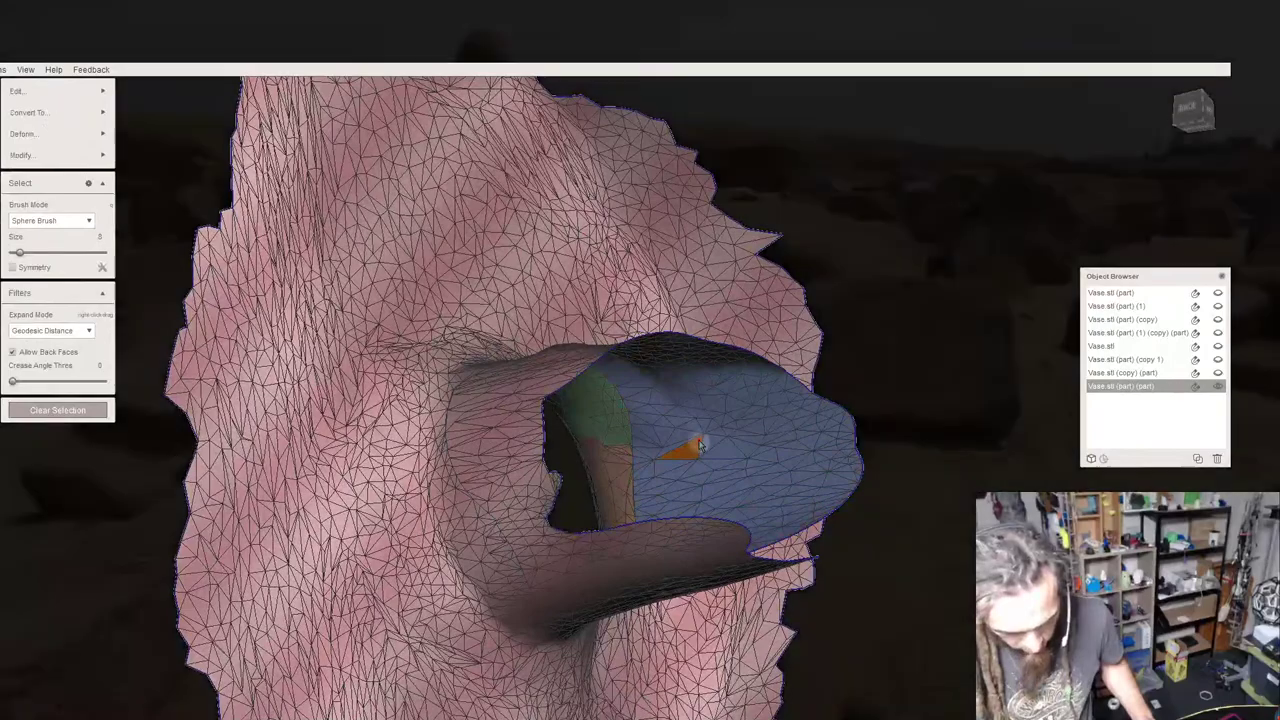
pyautogui.press('g')
pyautogui.moveTo(700, 434); pyautogui.dragTo(777, 511, button='right')
pyautogui.press('t')
pyautogui.press('Return')
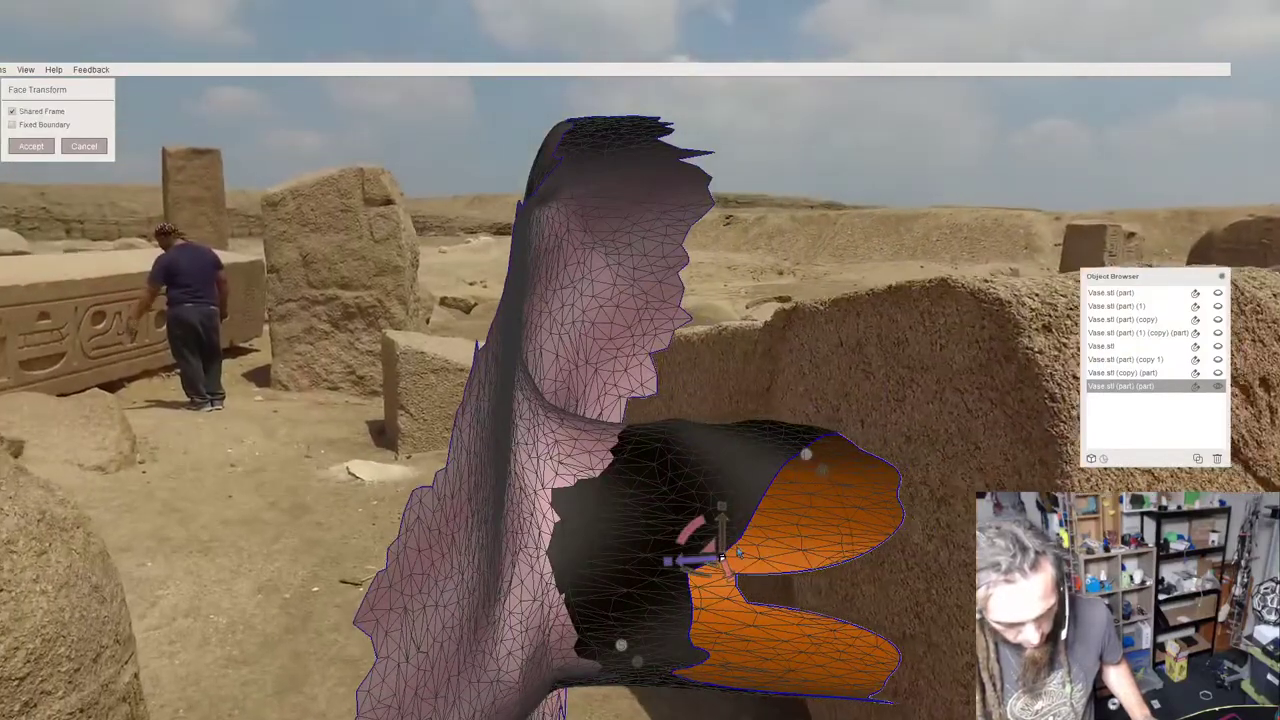
pyautogui.moveTo(698, 561); pyautogui.dragTo(960, 598)
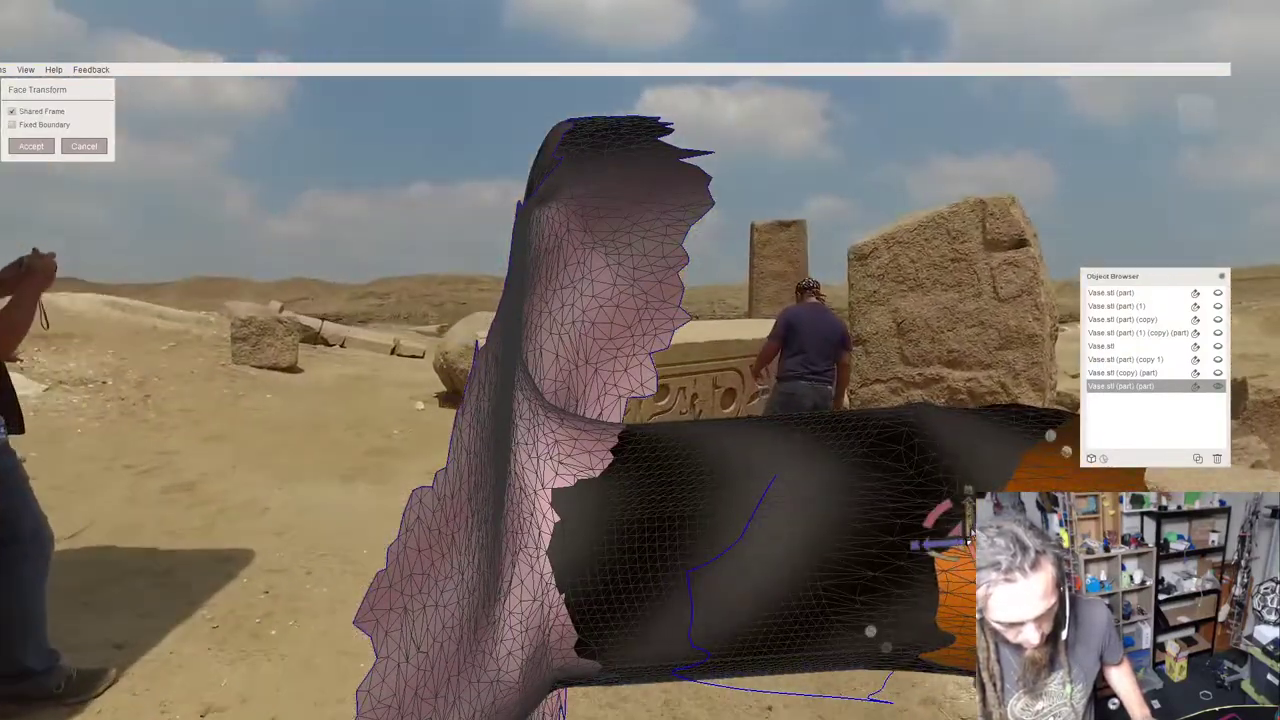
pyautogui.moveTo(968, 492); pyautogui.dragTo(968, 514)
# Show the vase body Vase.stl (part) and set it as the target object for comparison with the handle piece.
pyautogui.click(1218, 292)
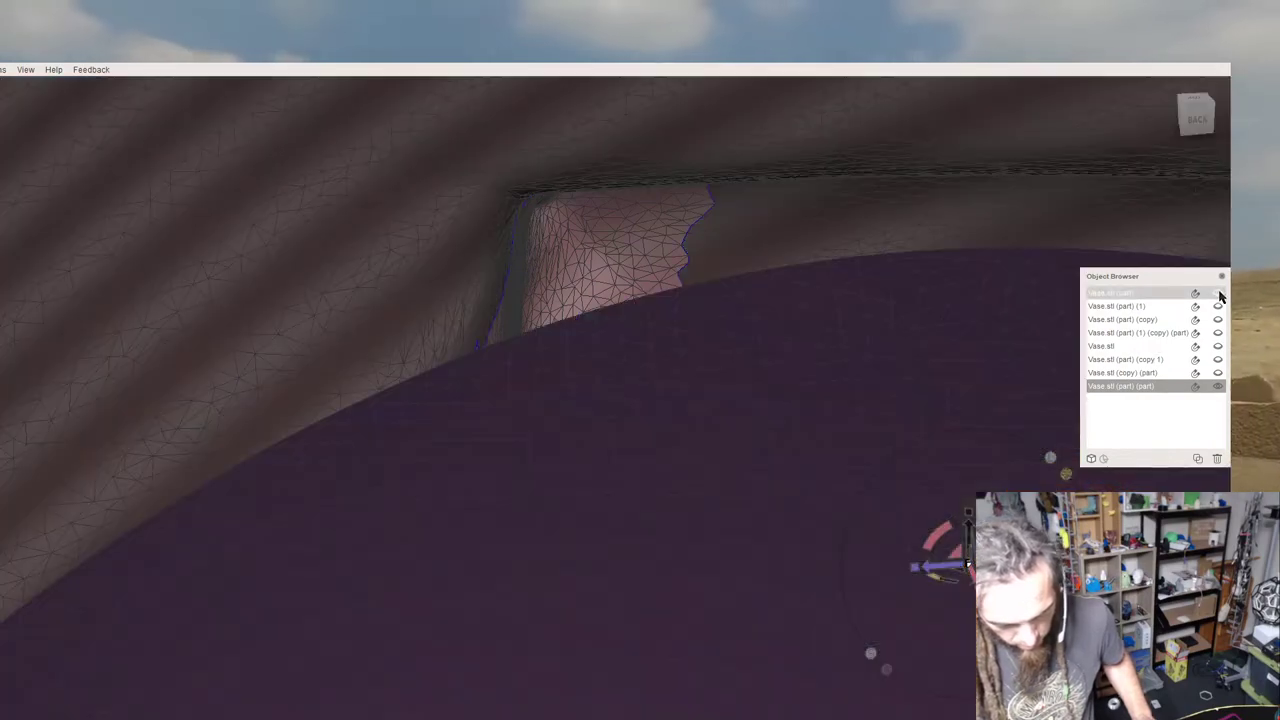
pyautogui.click(1195, 294)
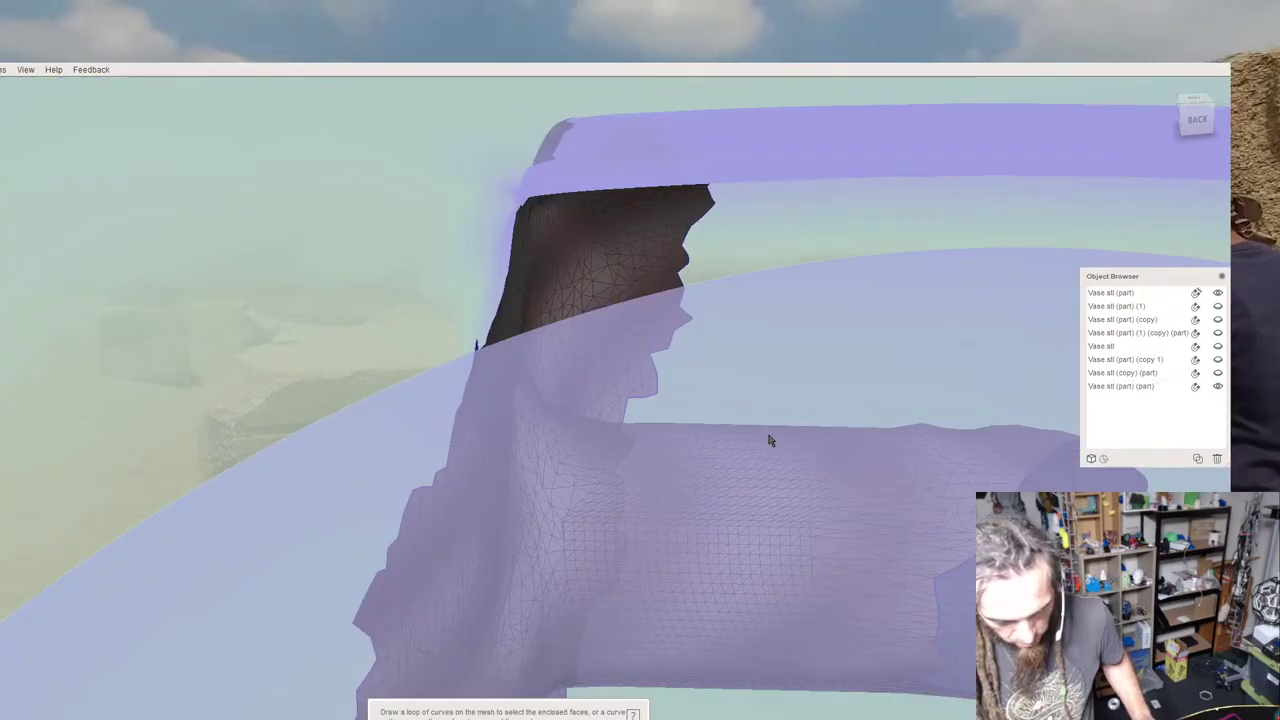
pyautogui.moveTo(766, 437); pyautogui.dragTo(249, 360, button='middle')
pyautogui.scroll(-3, 375, 427)
pyautogui.moveTo(441, 441); pyautogui.dragTo(421, 499, button='right')
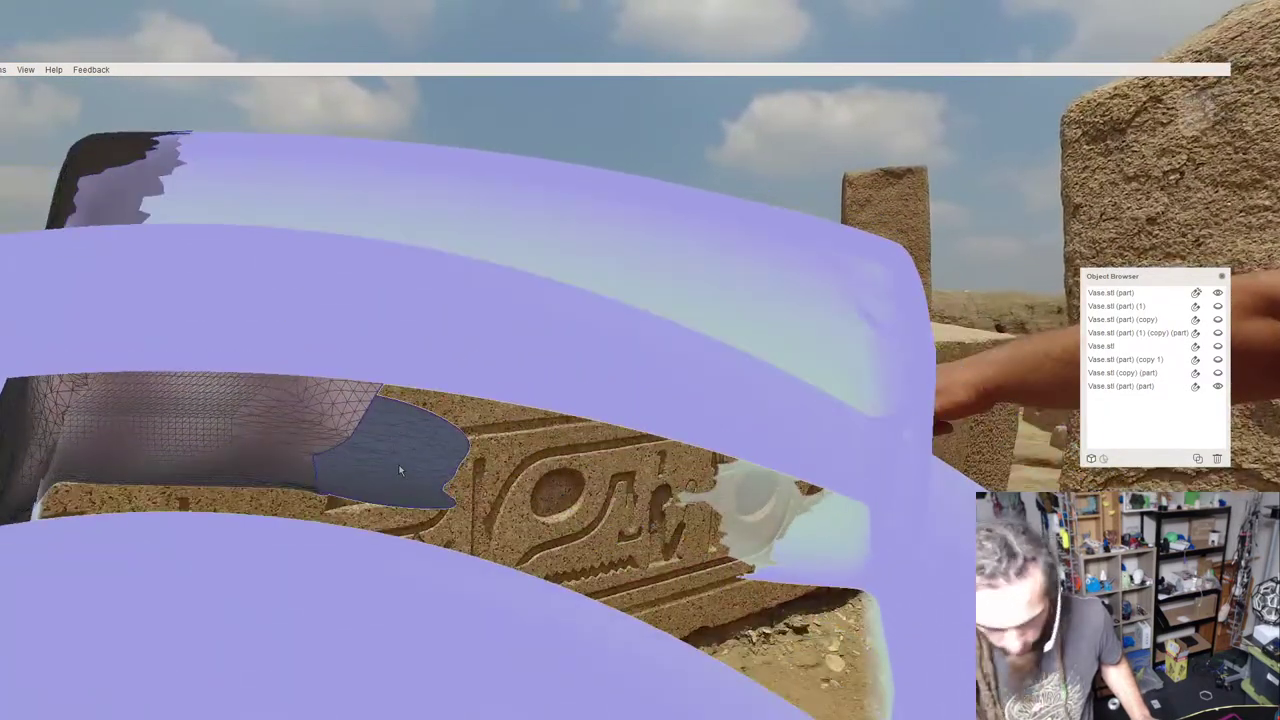
# Select the tube's end group on the handle piece and stretch it along the handle towards the opposite side.
pyautogui.click(400, 466)
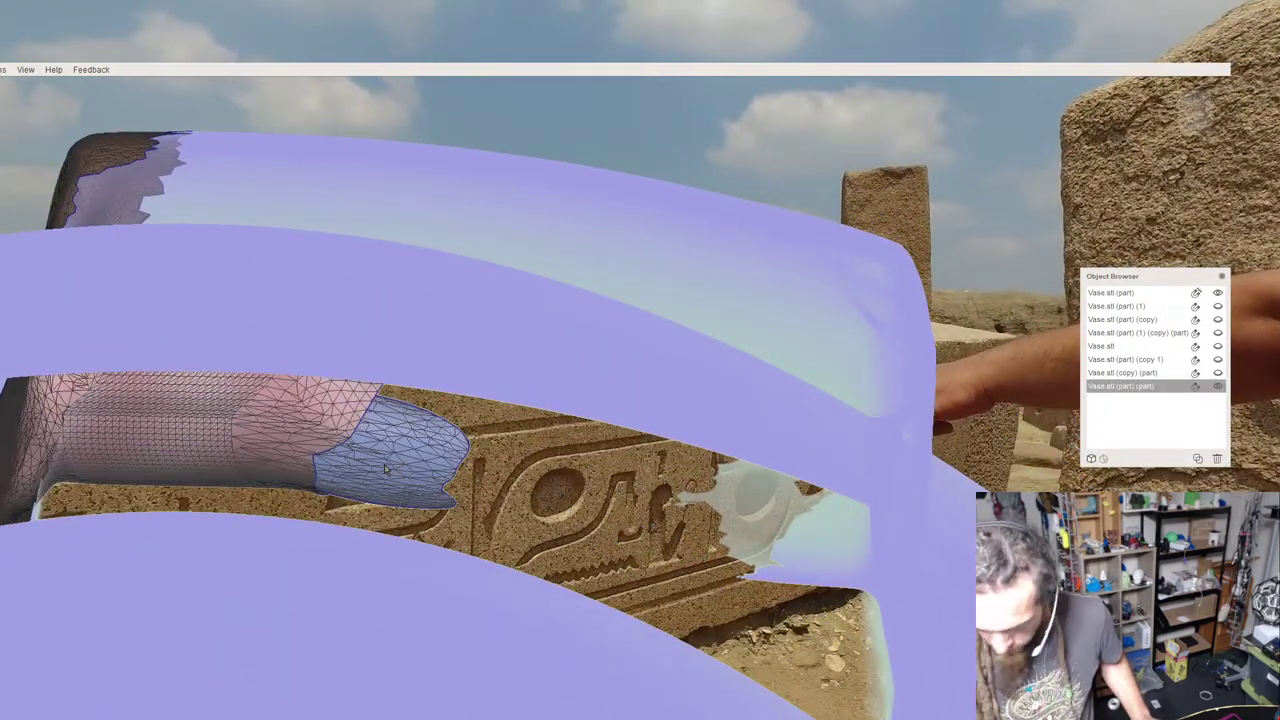
pyautogui.press('s')
pyautogui.click(383, 466)
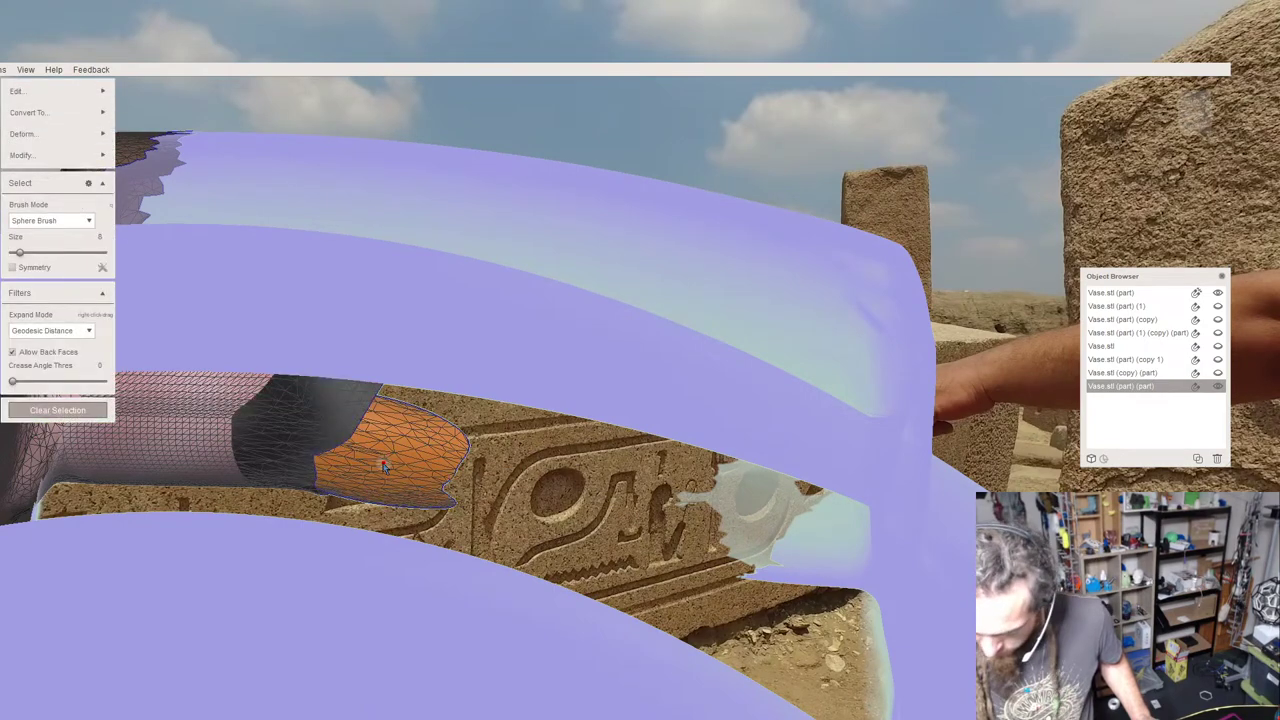
pyautogui.press('t')
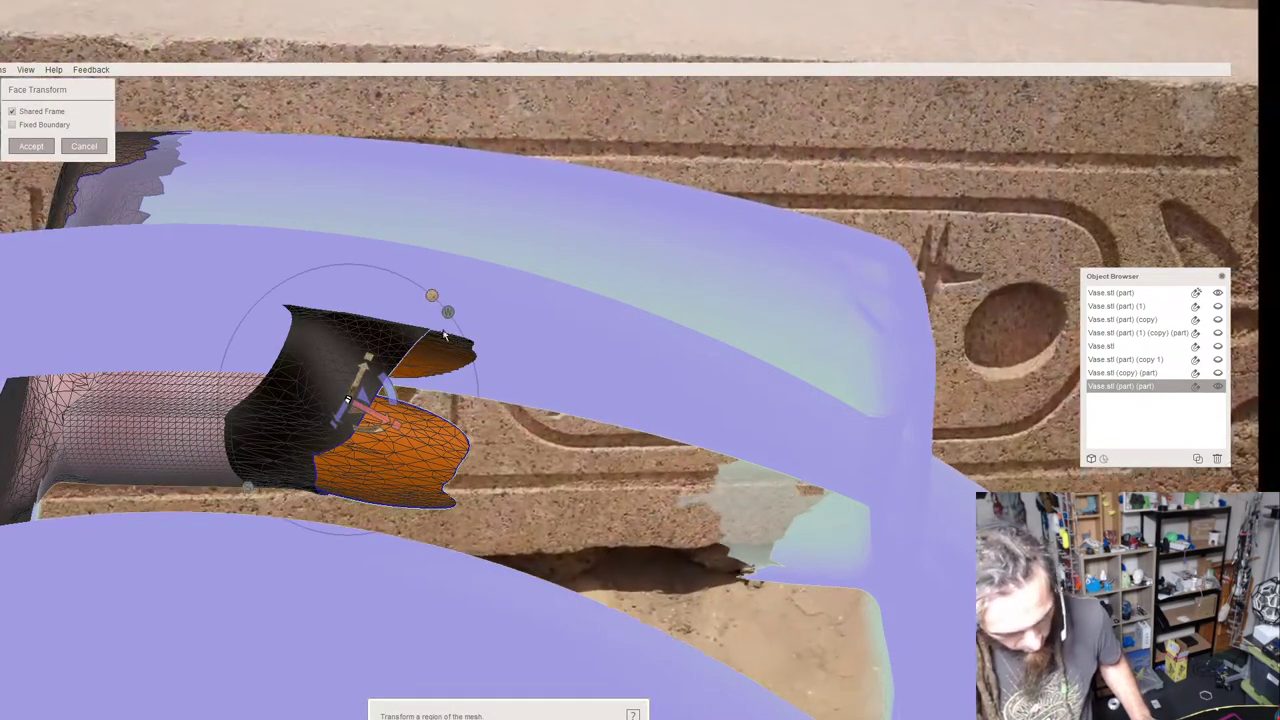
pyautogui.click(448, 312)
pyautogui.moveTo(308, 402); pyautogui.dragTo(786, 456)
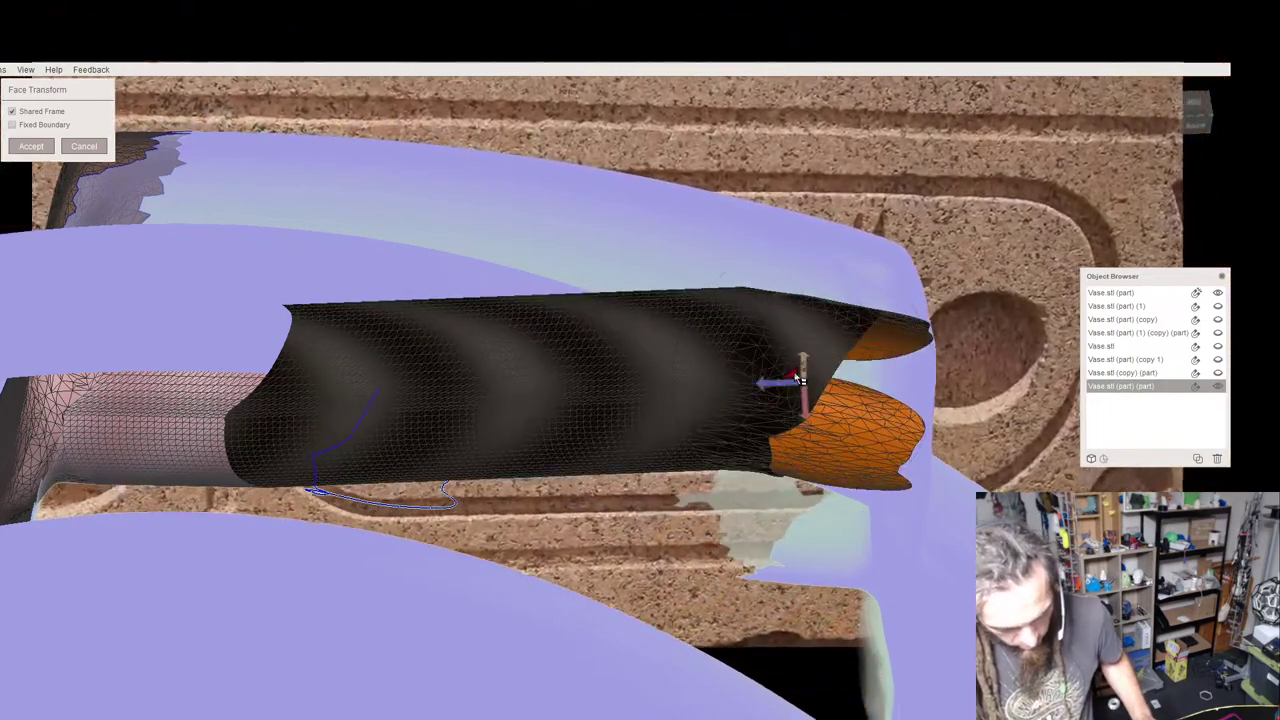
pyautogui.moveTo(795, 380); pyautogui.dragTo(776, 480)
# Align the stretched tube end with the handle hole when looking along its axis.
pyautogui.moveTo(768, 474); pyautogui.dragTo(558, 331, button='right')
pyautogui.moveTo(679, 563); pyautogui.dragTo(631, 397, button='right')
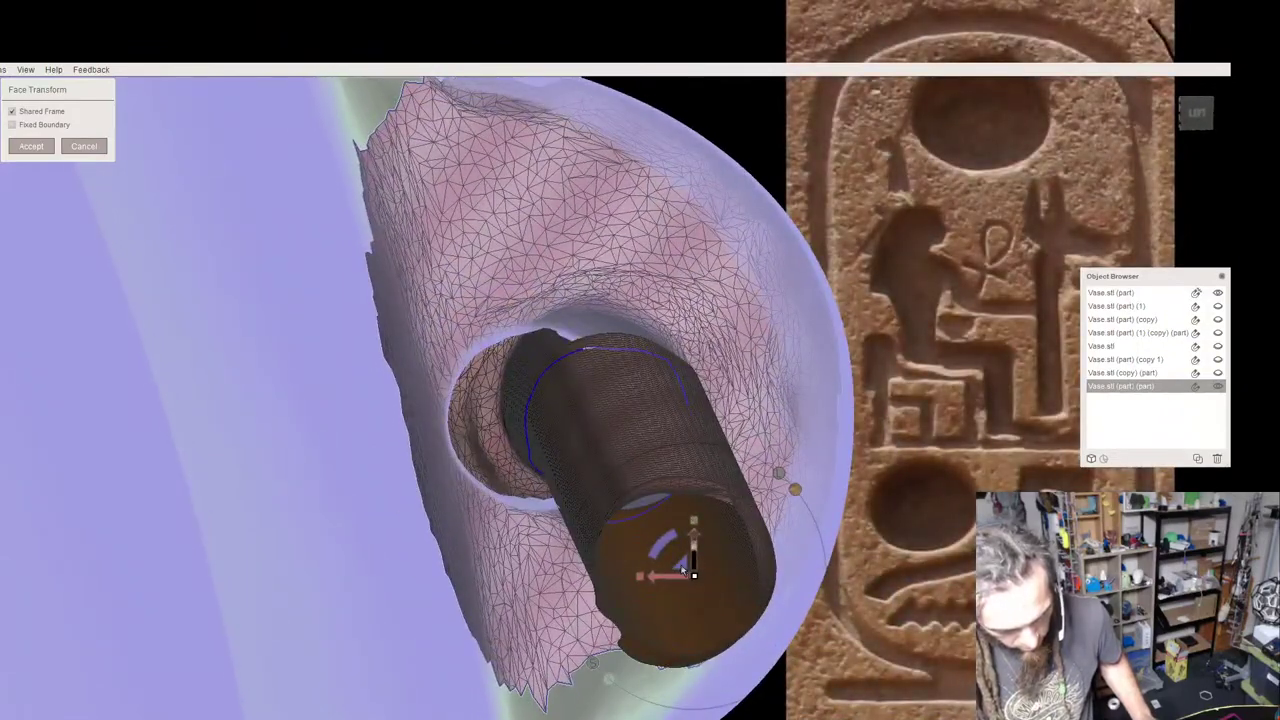
pyautogui.moveTo(582, 495); pyautogui.dragTo(583, 481)
pyautogui.moveTo(583, 481)
pyautogui.mouseDown(button='right')
pyautogui.moveTo(620, 540)
pyautogui.moveTo(606, 466)
pyautogui.moveTo(594, 478)
pyautogui.moveTo(606, 484)
pyautogui.mouseUp(button='right')
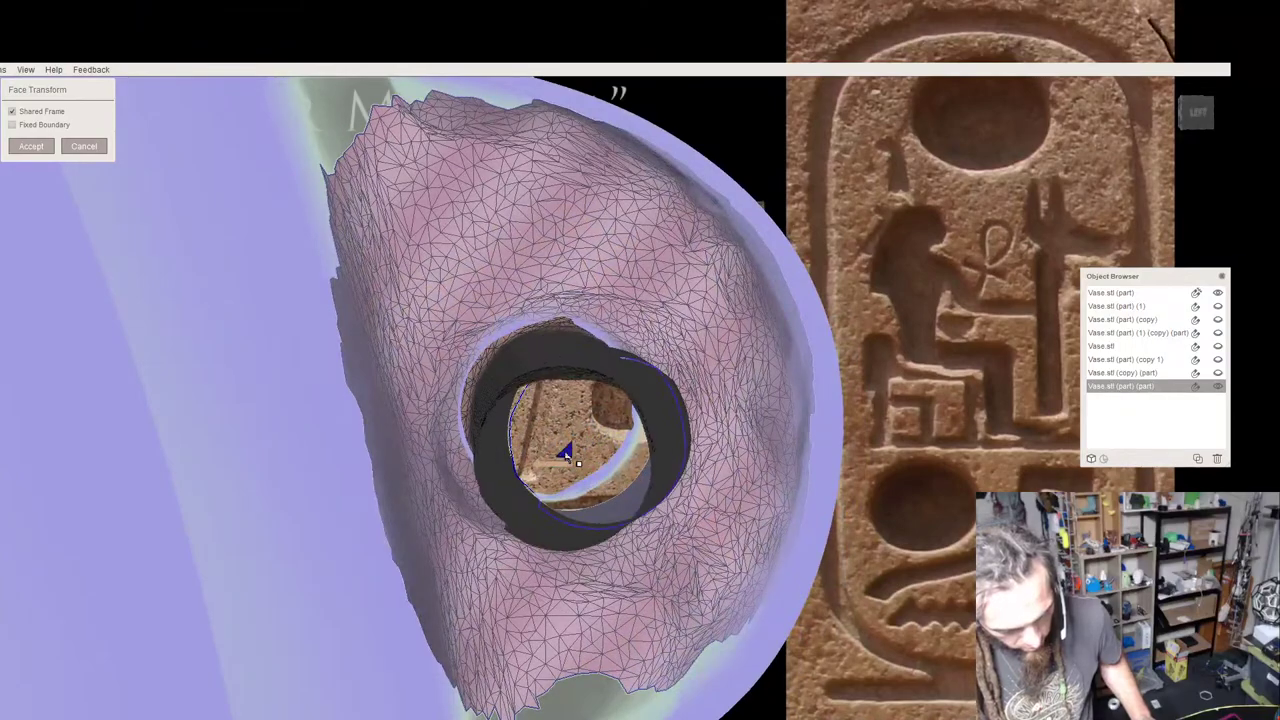
pyautogui.moveTo(552, 416); pyautogui.dragTo(662, 527, button='right')
# Undo the tube end transforms back to the short tube with its smoothed end.
pyautogui.hotkey('ctrl', 'z')
pyautogui.hotkey('ctrl', 'z')
pyautogui.hotkey('ctrl', 'z')
pyautogui.hotkey('ctrl', 'z')
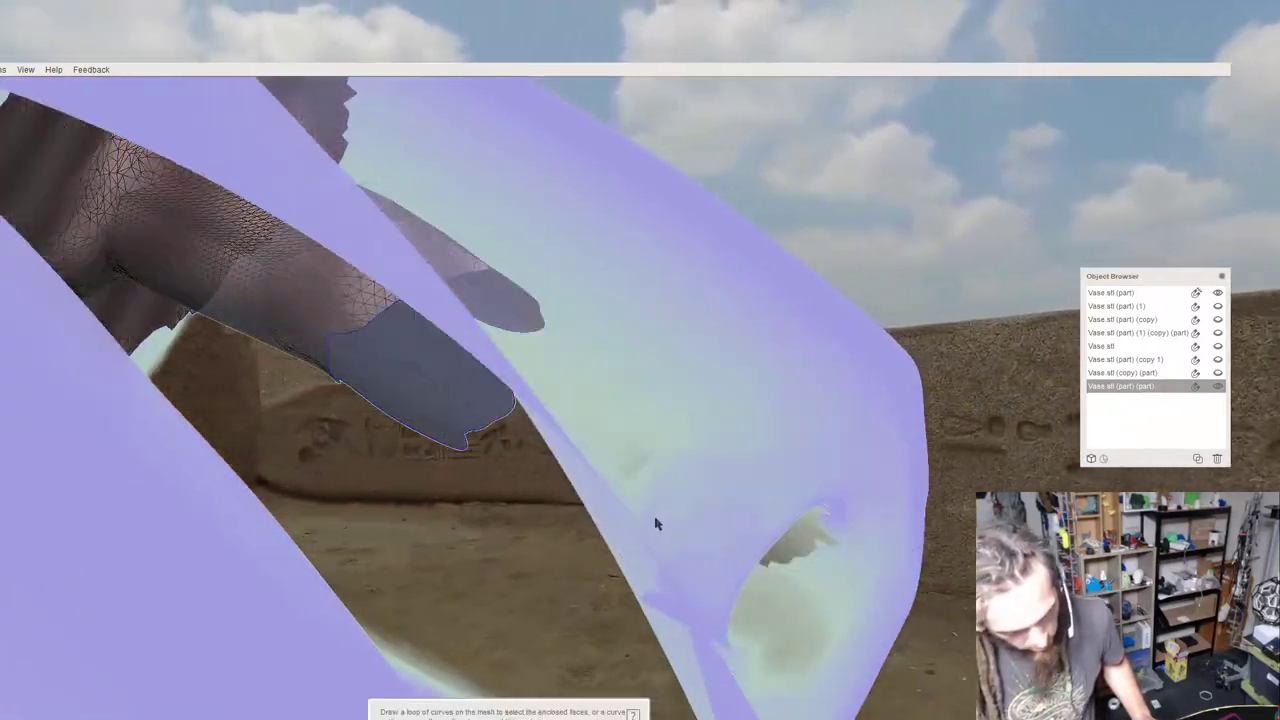
pyautogui.hotkey('ctrl', 'z')
pyautogui.hotkey('ctrl', 'z')
pyautogui.hotkey('ctrl', 'z')
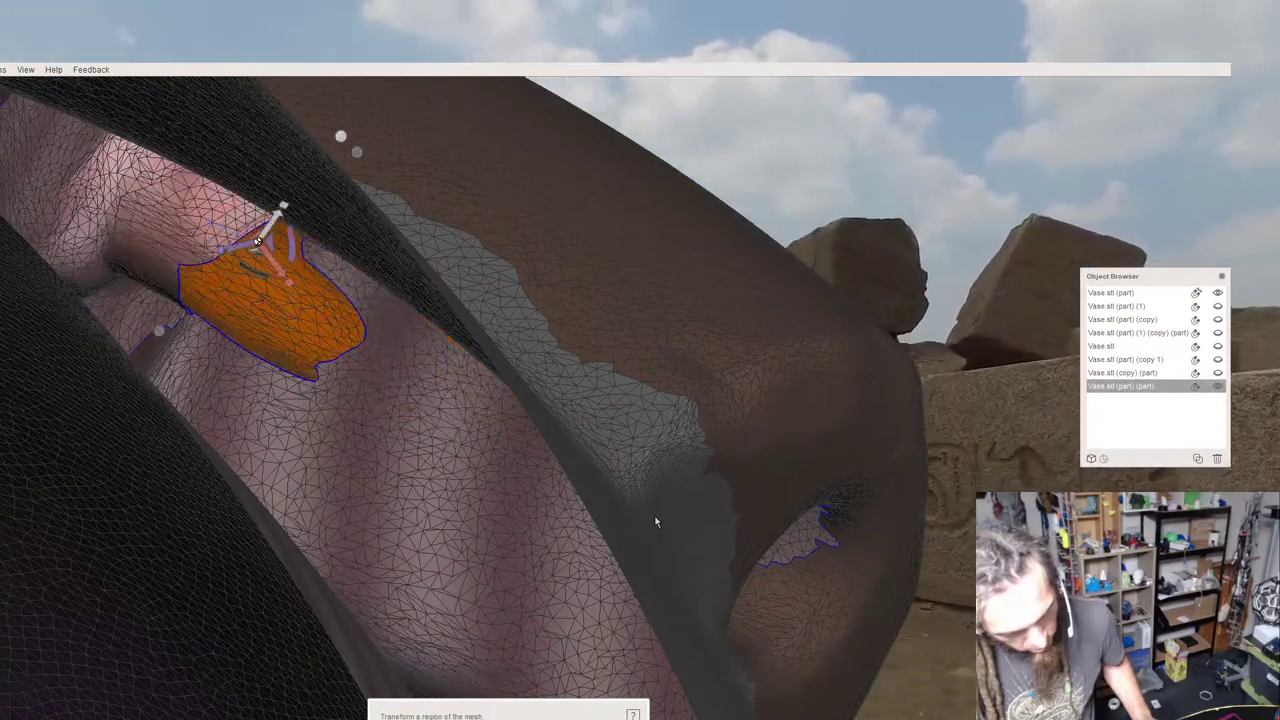
pyautogui.press('Return')
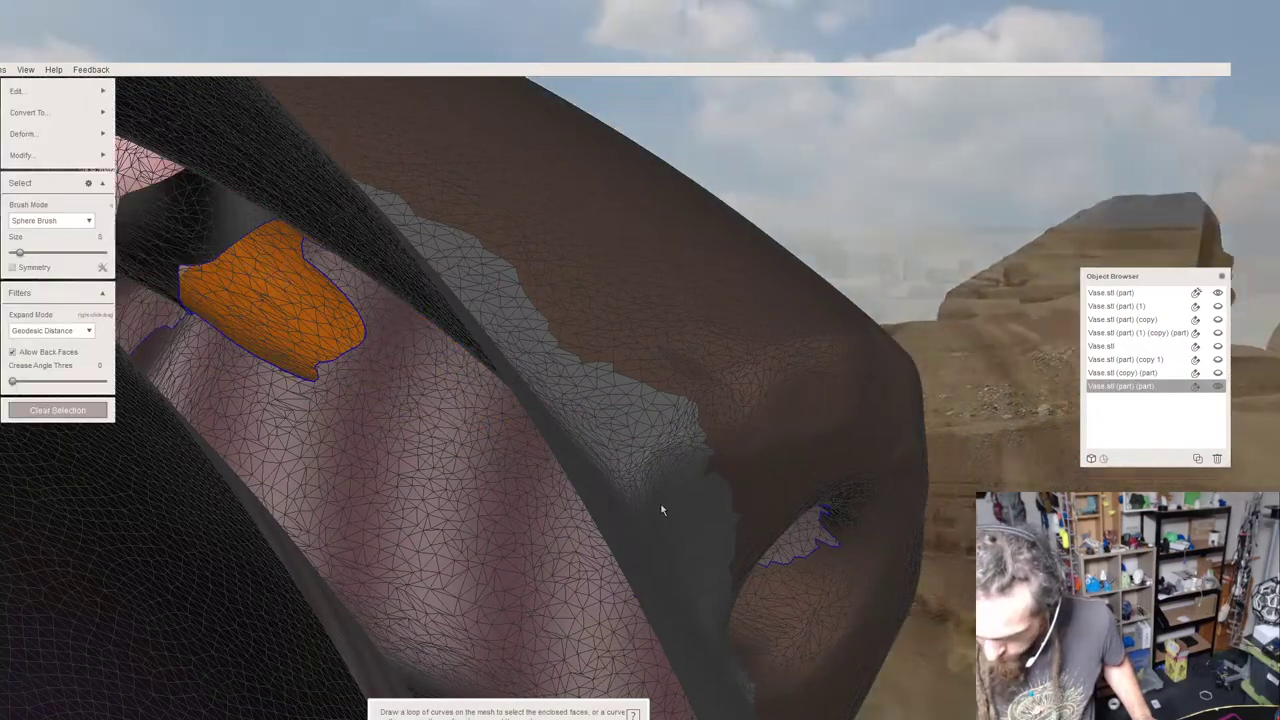
pyautogui.press('Delete')
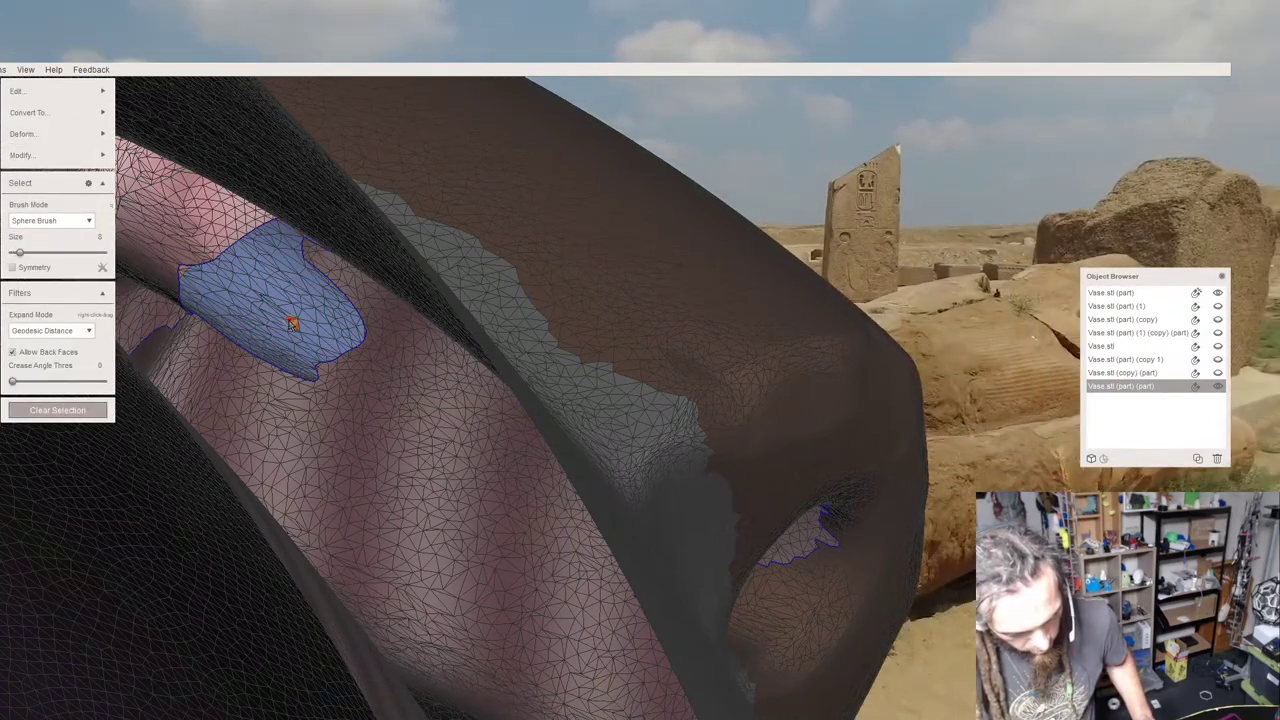
pyautogui.press('t')
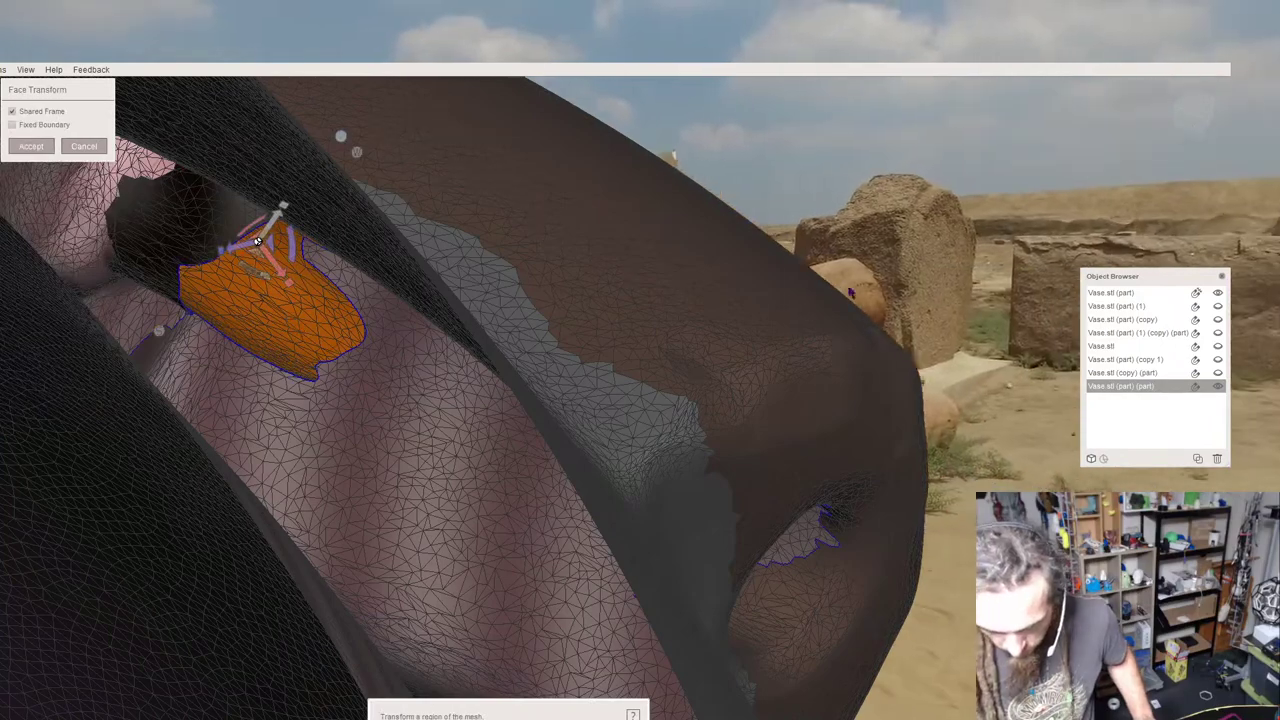
pyautogui.scroll(-6, 455, 387)
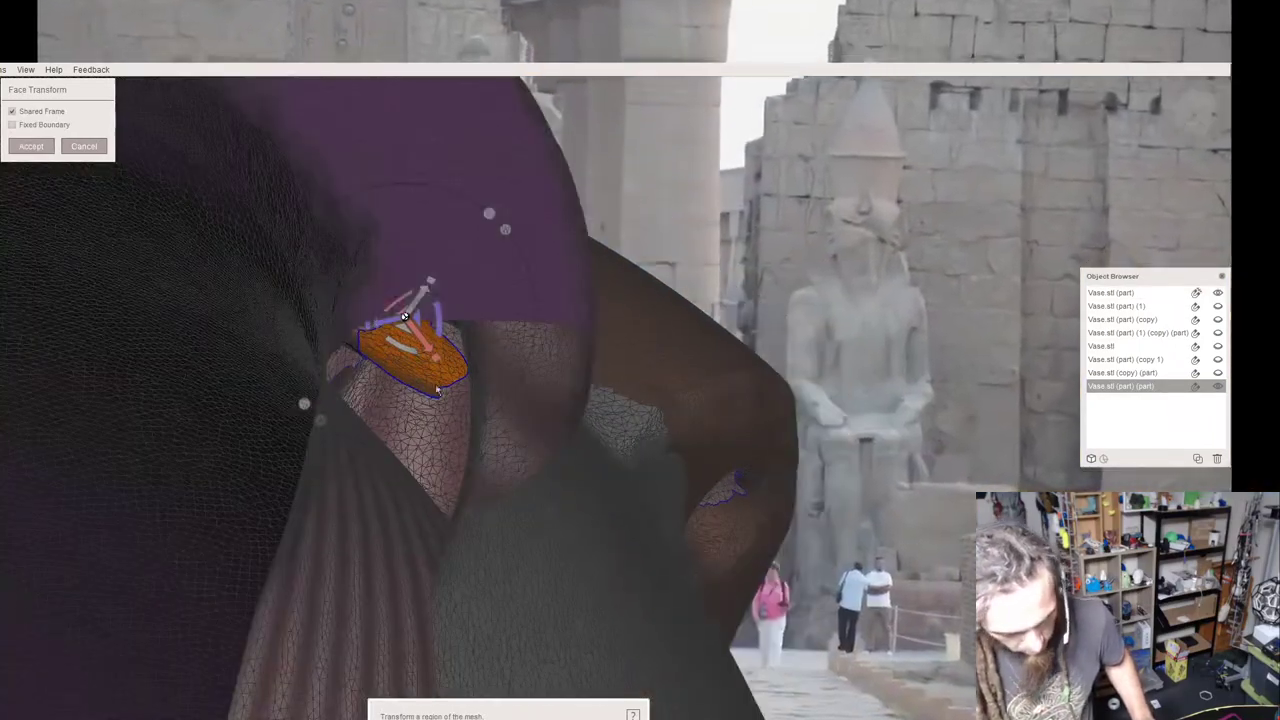
pyautogui.moveTo(455, 386); pyautogui.dragTo(329, 412, button='right')
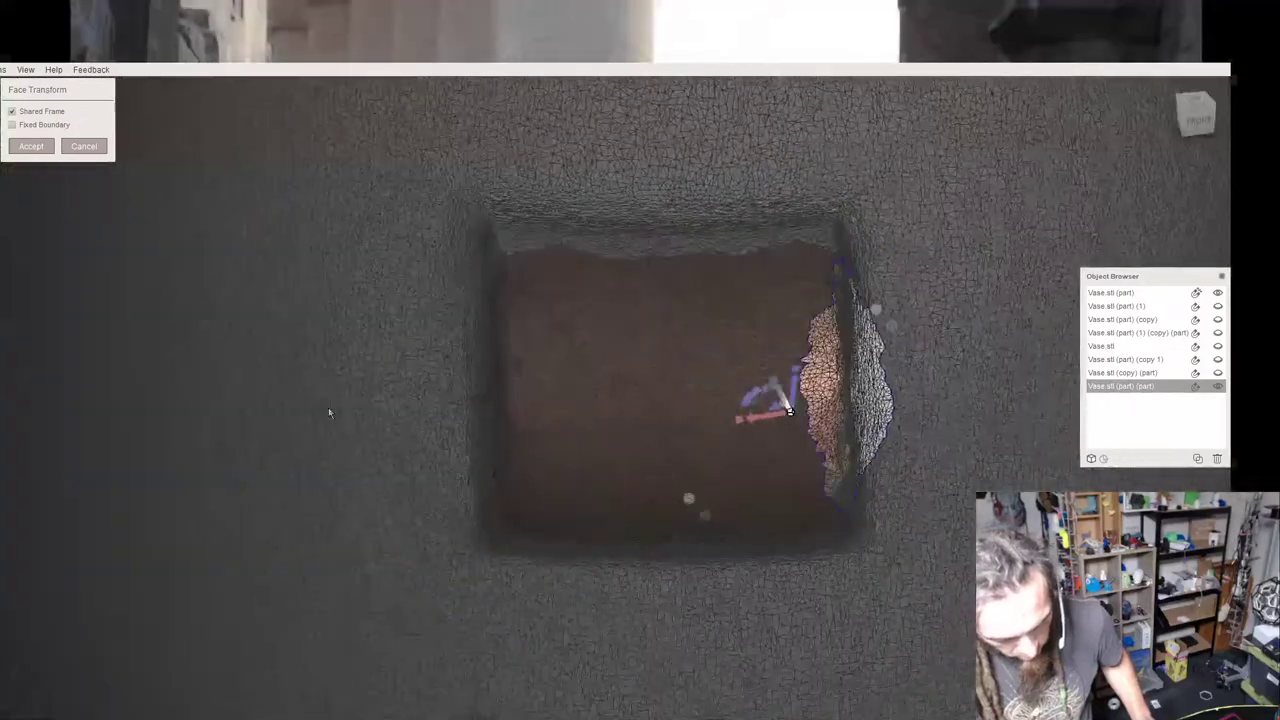
# Make Vase.stl (part) the target object again.
pyautogui.click(1193, 293)
pyautogui.click(1194, 293)
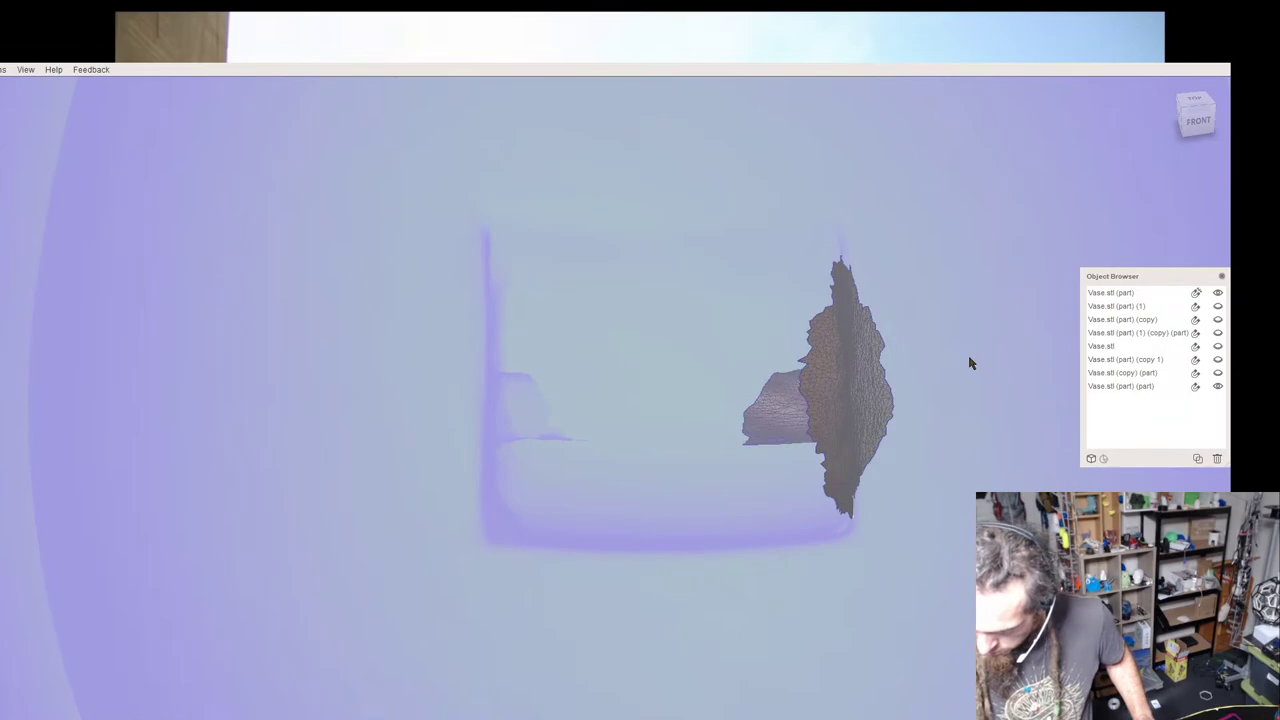
pyautogui.hotkey('ctrl', 'z')
pyautogui.press('t')
pyautogui.moveTo(655, 389); pyautogui.dragTo(555, 378, button='right')
pyautogui.press('Escape')
pyautogui.click(1196, 293)
pyautogui.click(1198, 293)
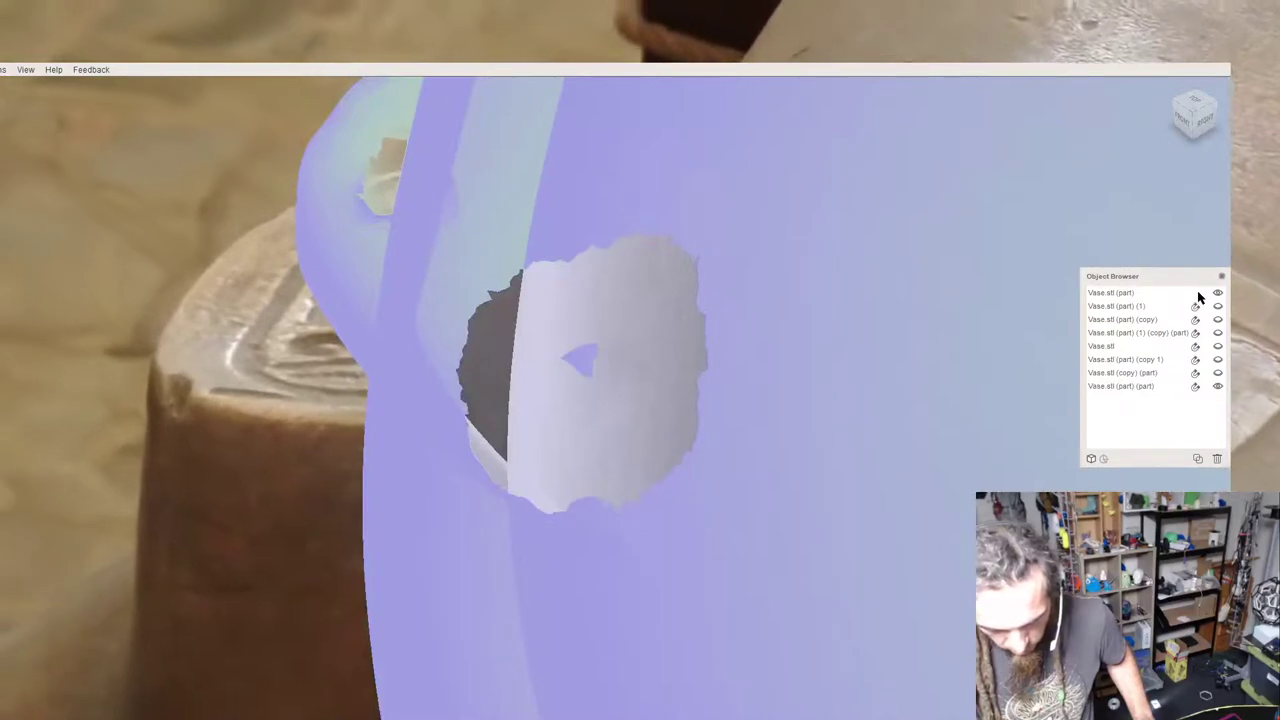
# Select the short tube's end faces on Vase.stl (part) (part) and stretch them across the handle towards the opposite side.
pyautogui.click(1120, 386)
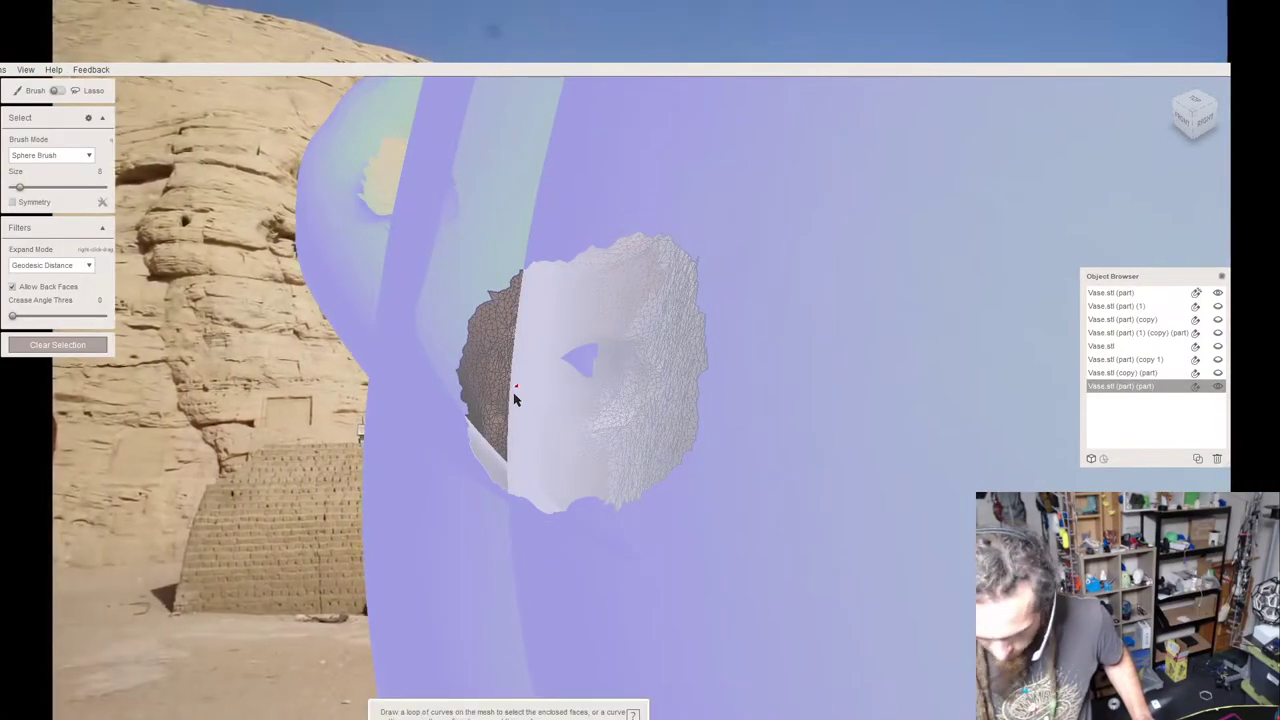
pyautogui.moveTo(511, 405); pyautogui.dragTo(699, 410, button='right')
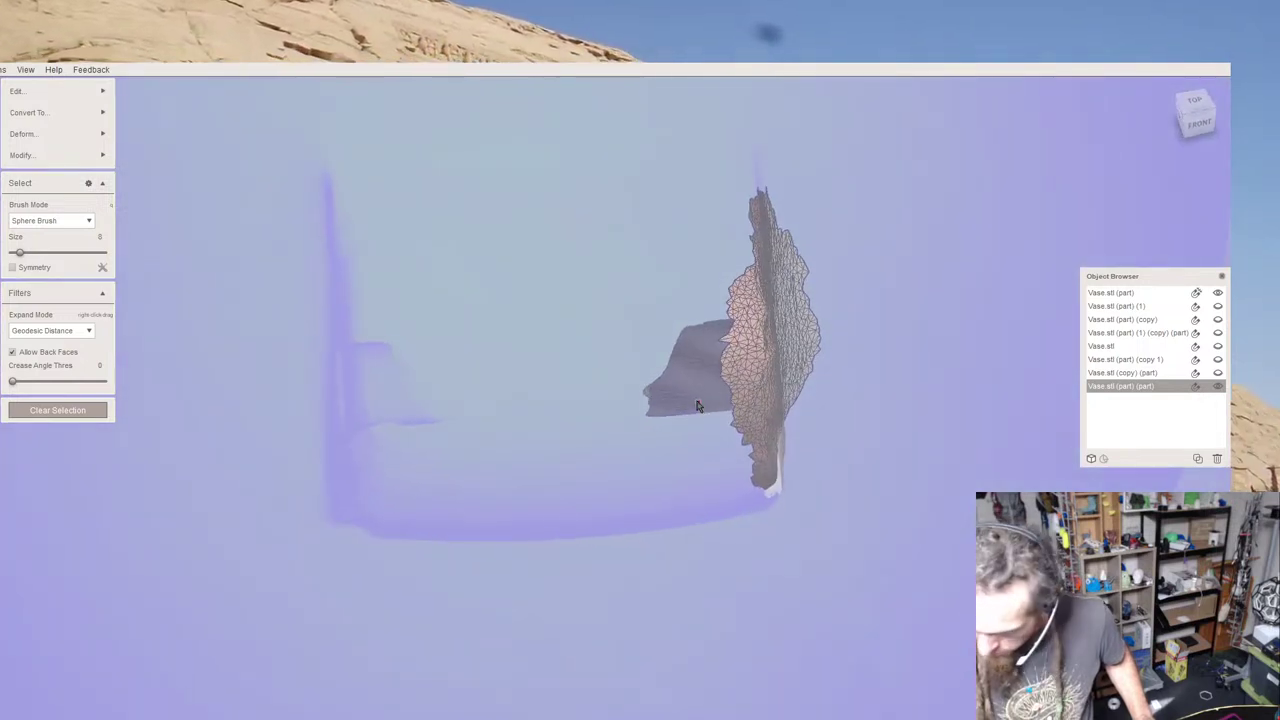
pyautogui.press('t')
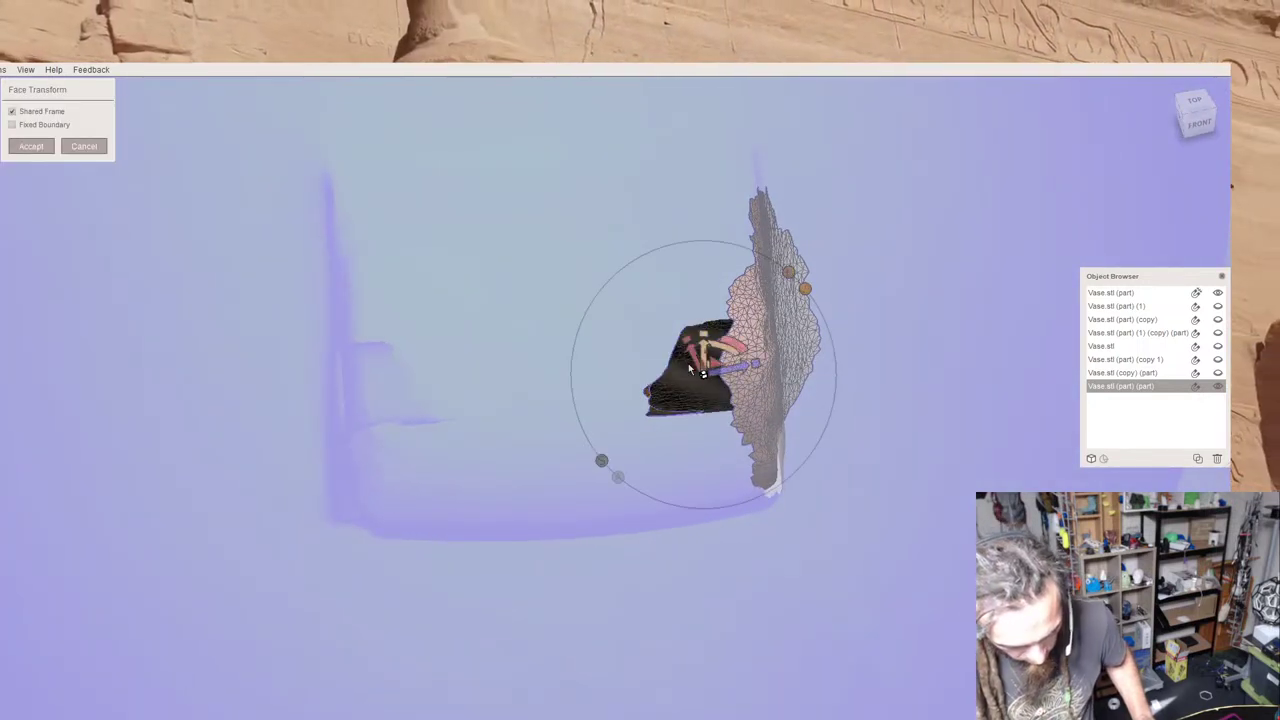
pyautogui.moveTo(713, 326); pyautogui.dragTo(421, 410)
# Align the stretched tube end with the handle hole, extend it past the handle's far side and accept the face transform.
pyautogui.moveTo(421, 410); pyautogui.dragTo(618, 315, button='right')
pyautogui.moveTo(789, 223); pyautogui.dragTo(720, 252)
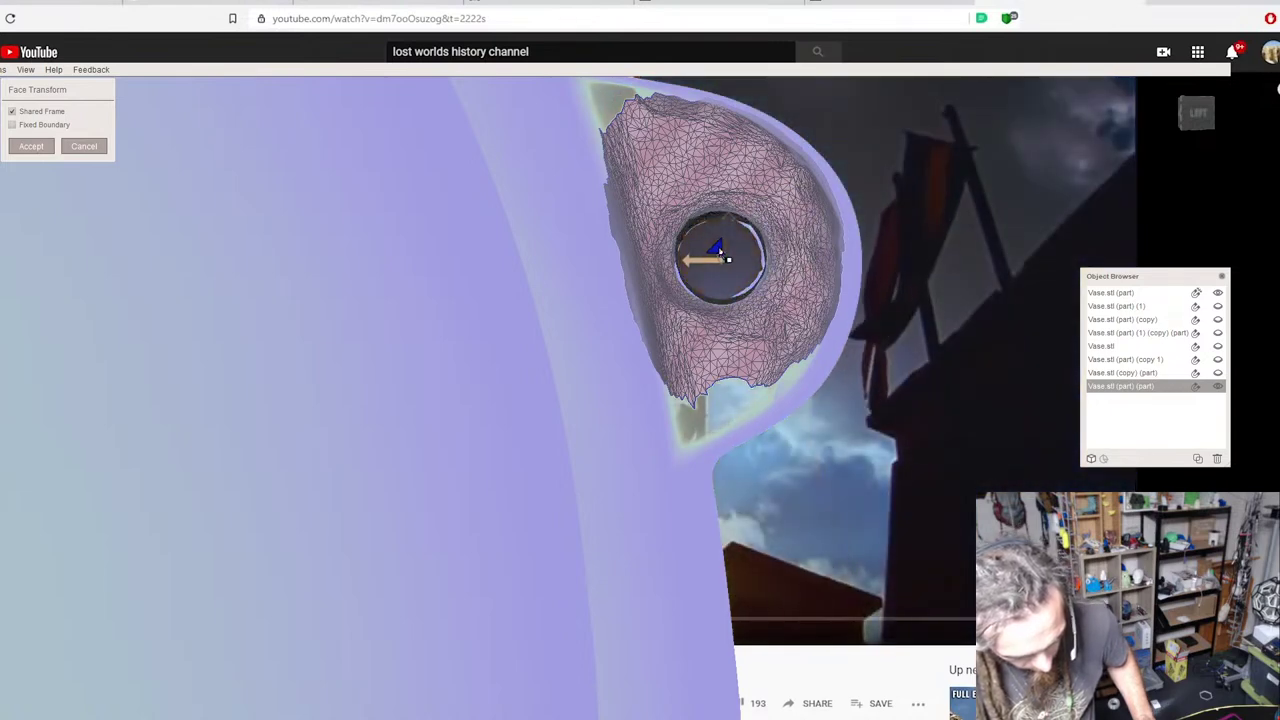
pyautogui.moveTo(718, 250); pyautogui.dragTo(517, 498, button='right')
pyautogui.moveTo(402, 562); pyautogui.dragTo(222, 588)
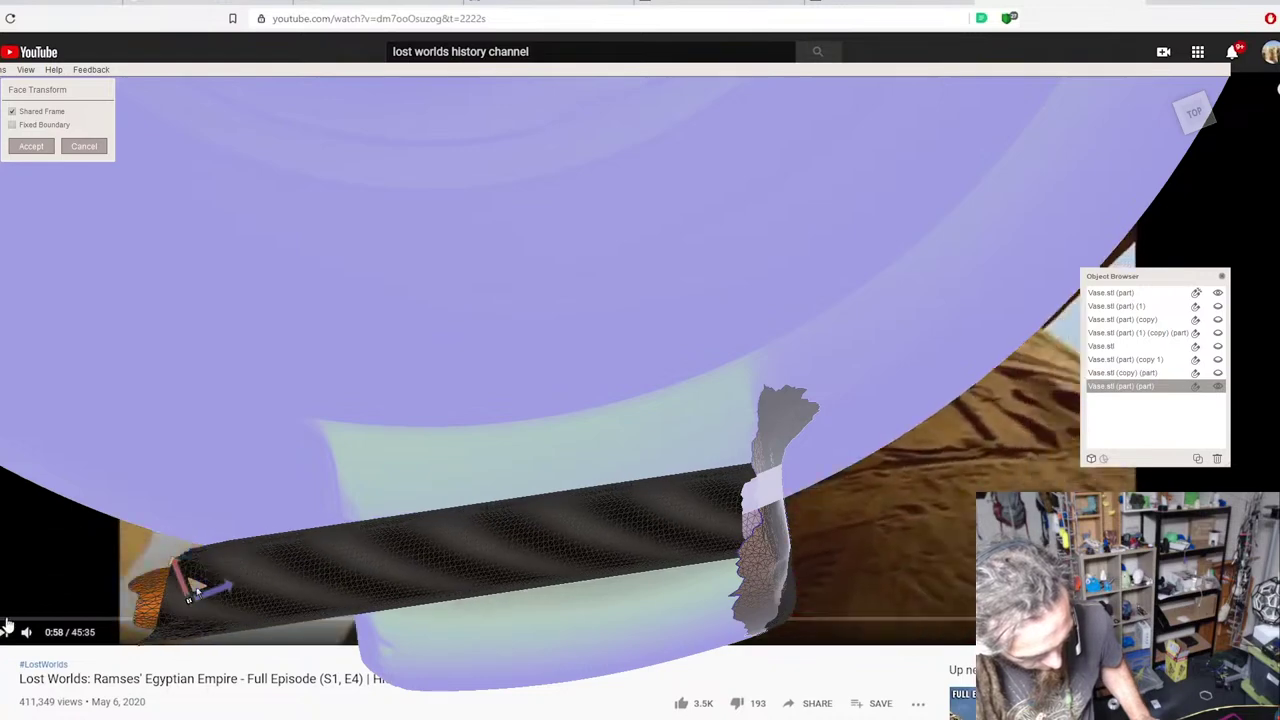
pyautogui.moveTo(8, 625); pyautogui.dragTo(350, 440, button='right')
pyautogui.click(31, 150)
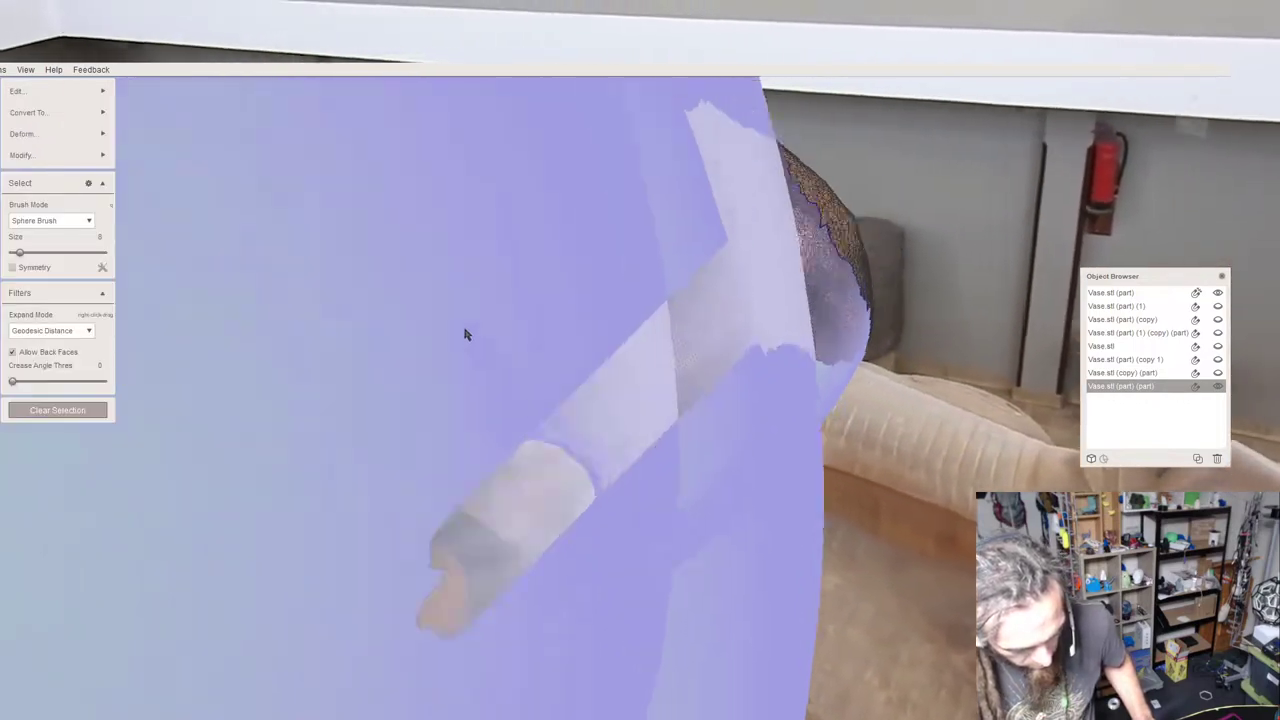
# Hide the stretched tube piece and make Vase.stl (part) the active object.
pyautogui.moveTo(454, 337); pyautogui.dragTo(351, 320, button='right')
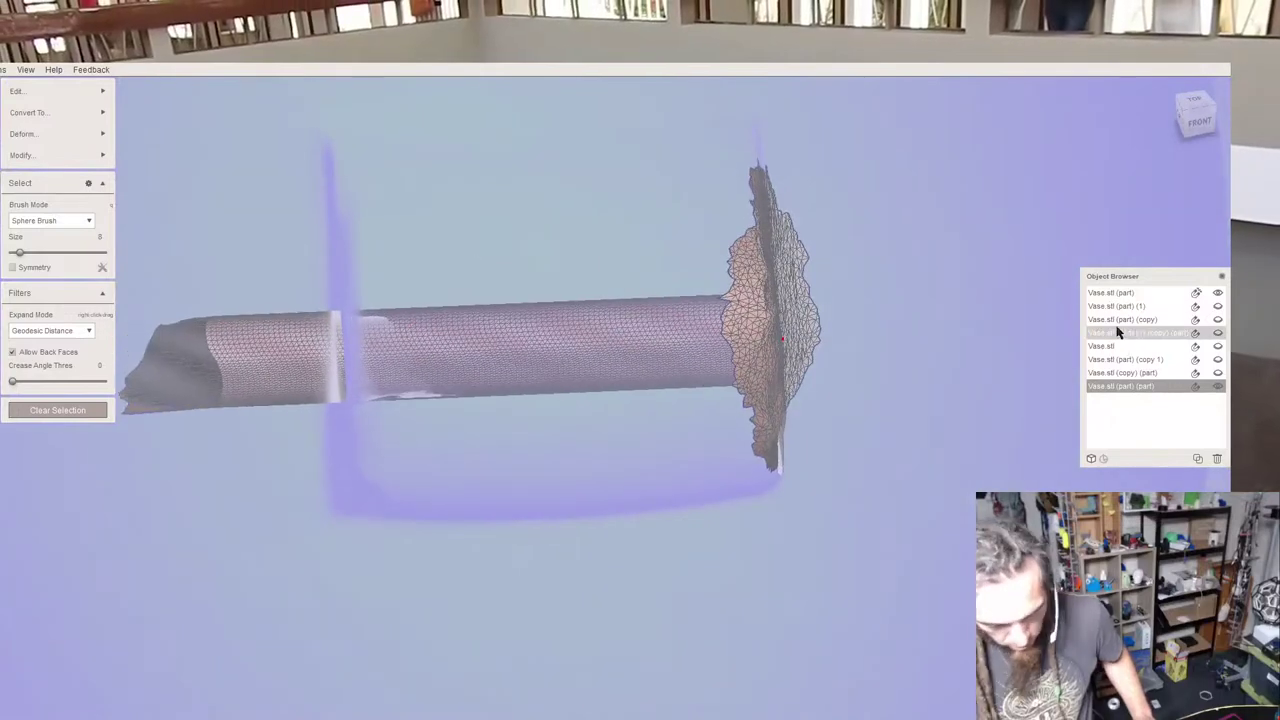
pyautogui.click(1217, 387)
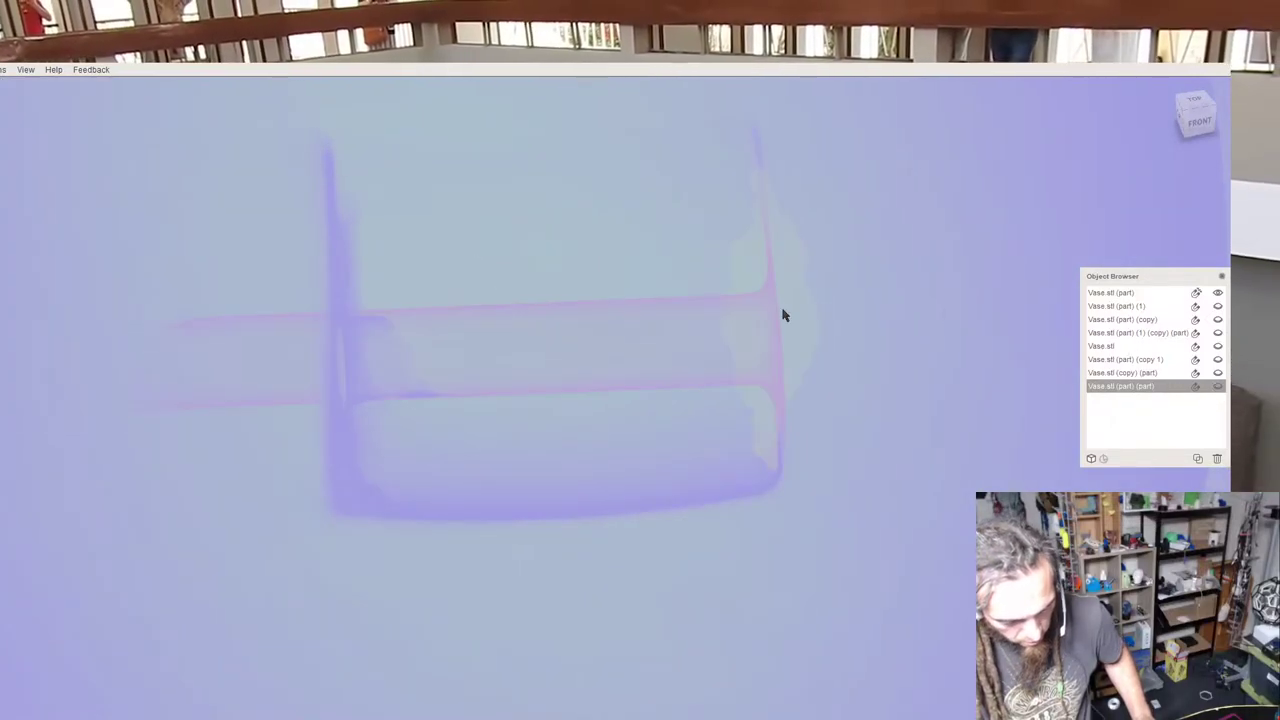
pyautogui.click(1217, 294)
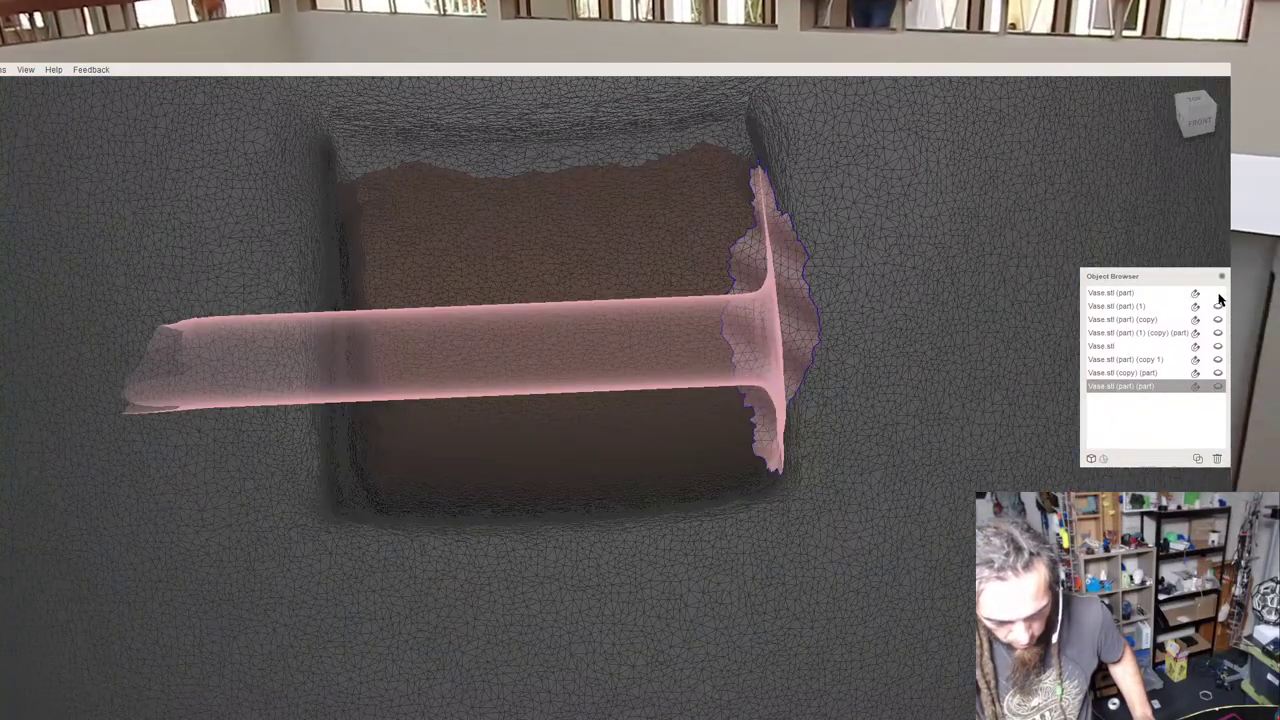
pyautogui.click(1150, 293)
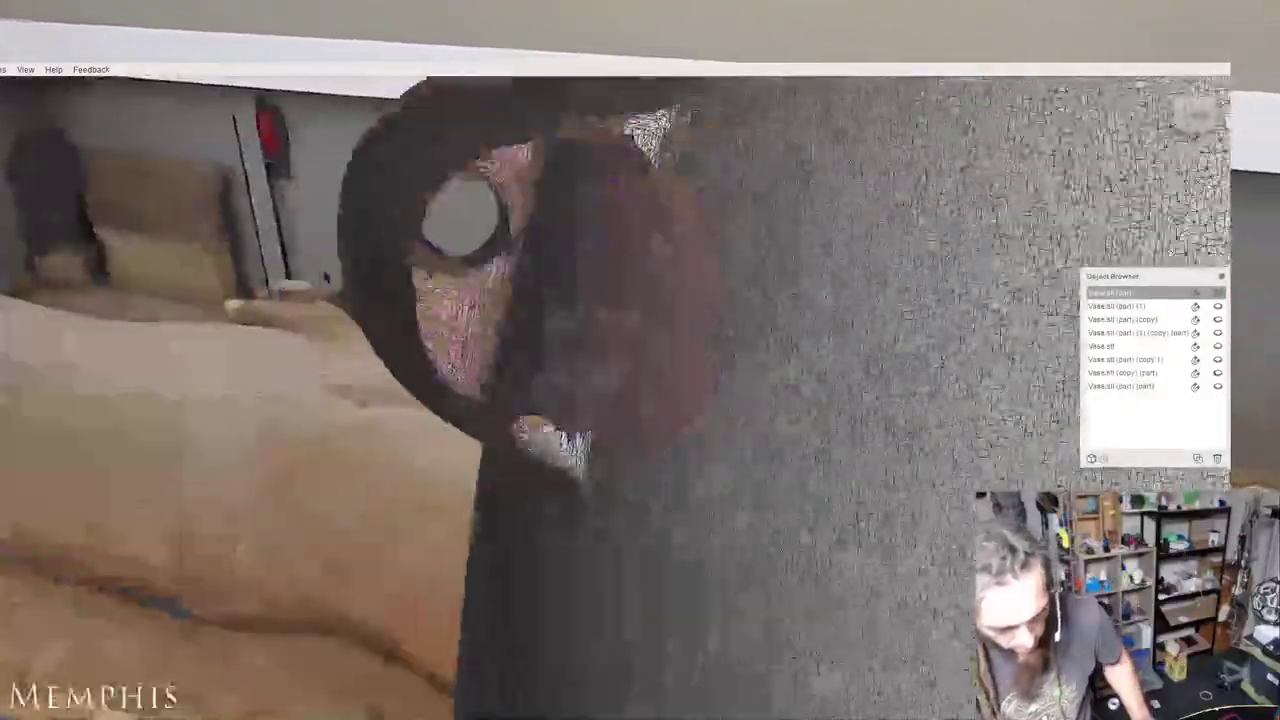
# Select the ragged edge faces inside the handle hole on Vase.stl (part).
pyautogui.moveTo(570, 310); pyautogui.dragTo(676, 311, button='right')
pyautogui.scroll(5, 620, 374)
pyautogui.moveTo(620, 374); pyautogui.dragTo(680, 372, button='right')
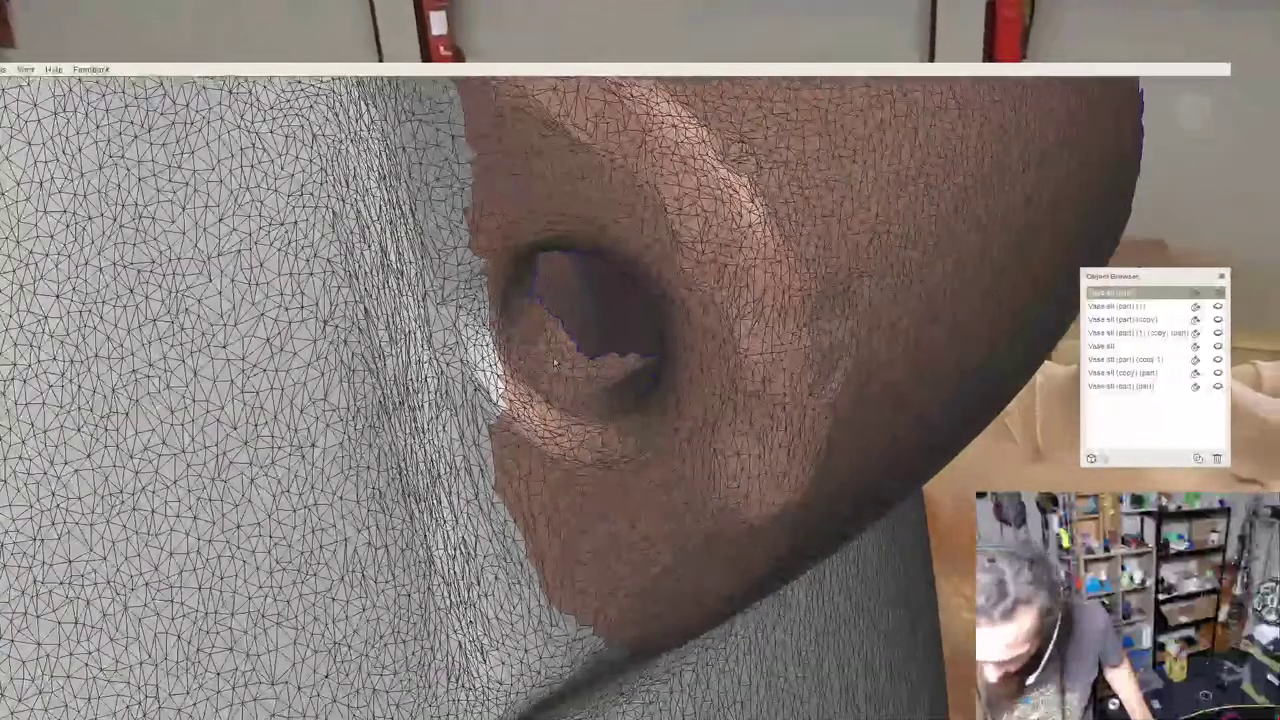
pyautogui.scroll(2, 680, 372)
pyautogui.press('s')
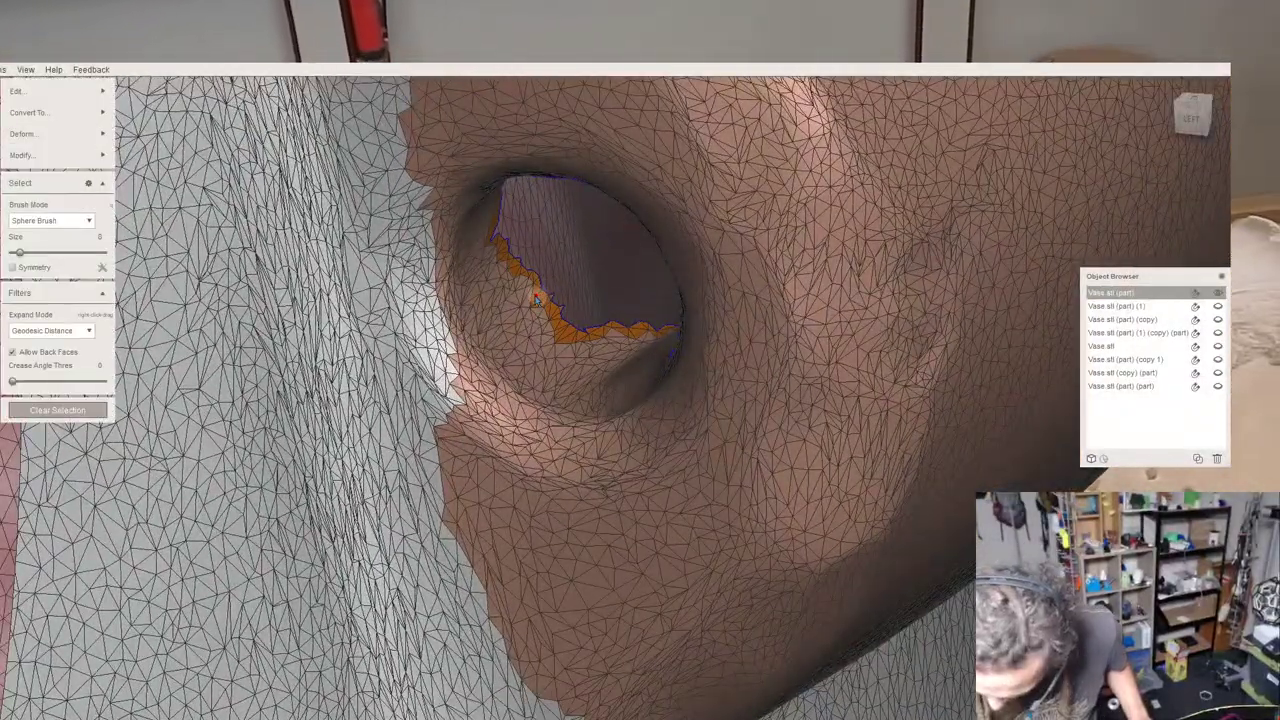
pyautogui.moveTo(546, 311); pyautogui.dragTo(465, 405, button='right')
pyautogui.press('Escape')
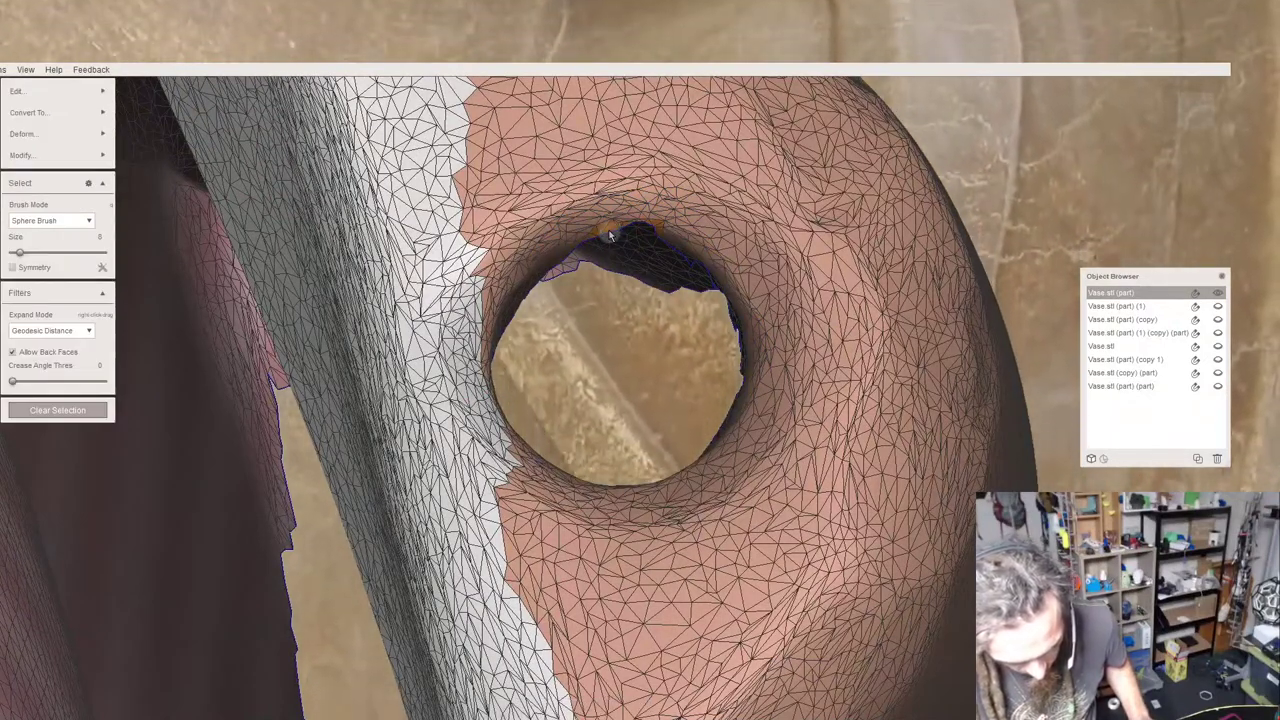
# Stretch the selected hole edge along the handle with a face transform until it projects beyond the opposite side.
pyautogui.press('t')
pyautogui.moveTo(591, 286); pyautogui.dragTo(182, 364, button='right')
pyautogui.moveTo(440, 617); pyautogui.dragTo(324, 310, button='right')
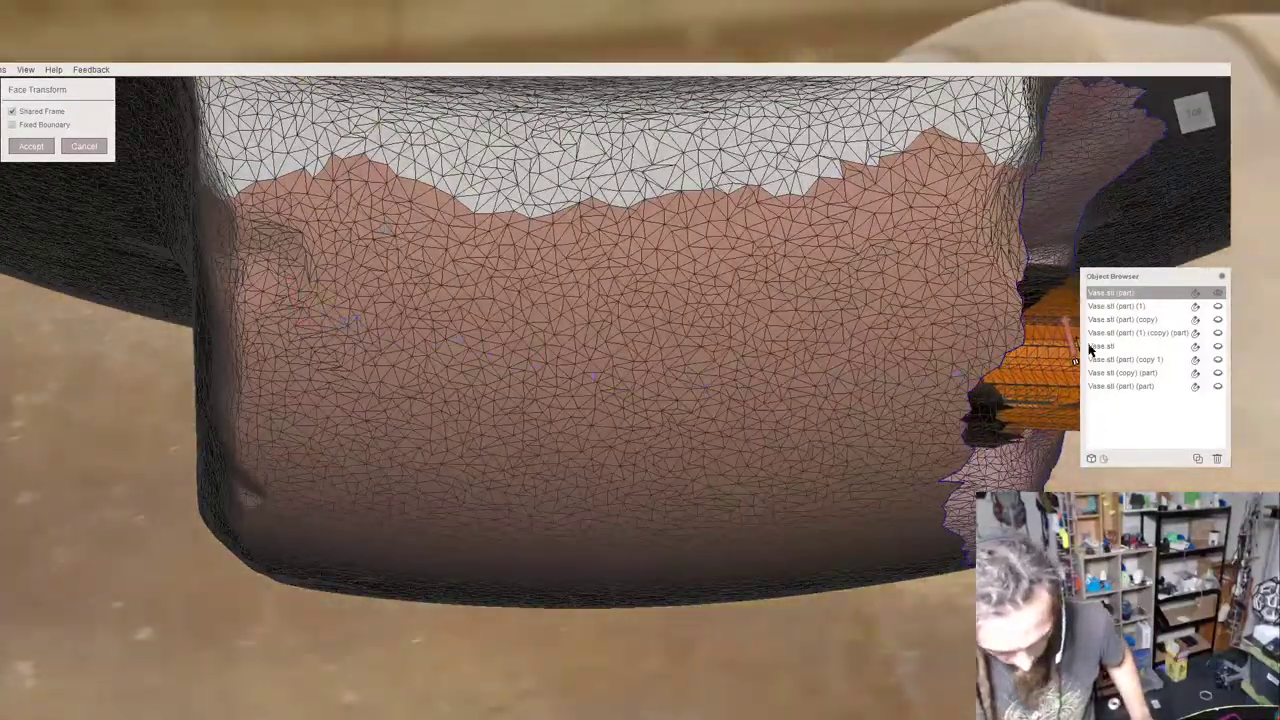
pyautogui.moveTo(1210, 325); pyautogui.dragTo(1144, 270, button='right')
pyautogui.moveTo(1144, 270); pyautogui.dragTo(420, 430, button='middle')
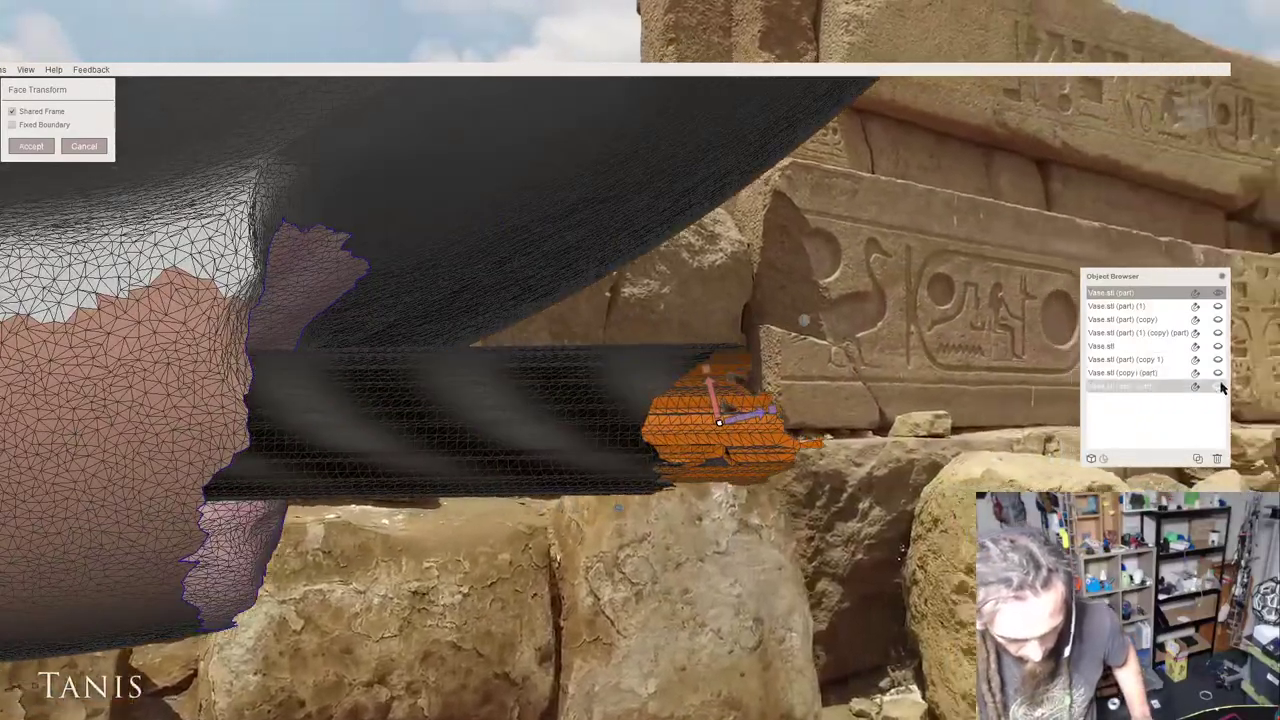
# Show the Vase.stl (part) (part) tube piece again and combine it with Vase.stl (part).
pyautogui.click(1219, 386)
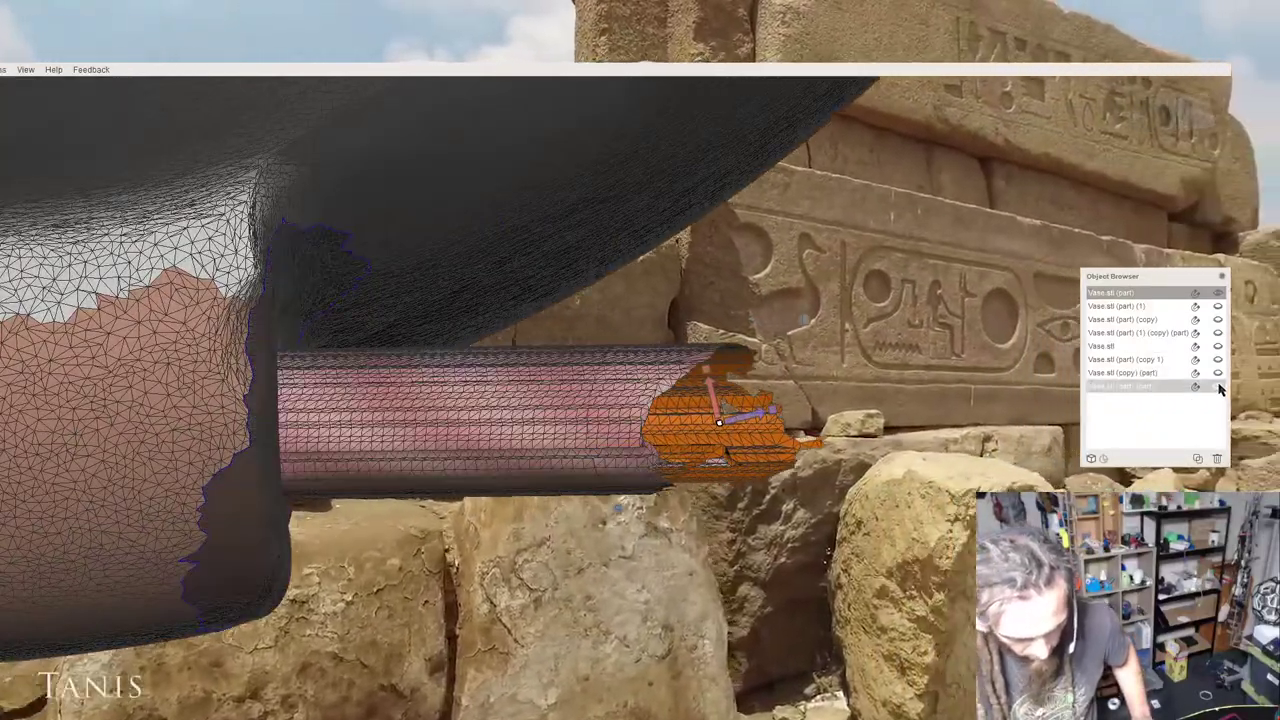
pyautogui.moveTo(589, 437); pyautogui.dragTo(278, 442, button='right')
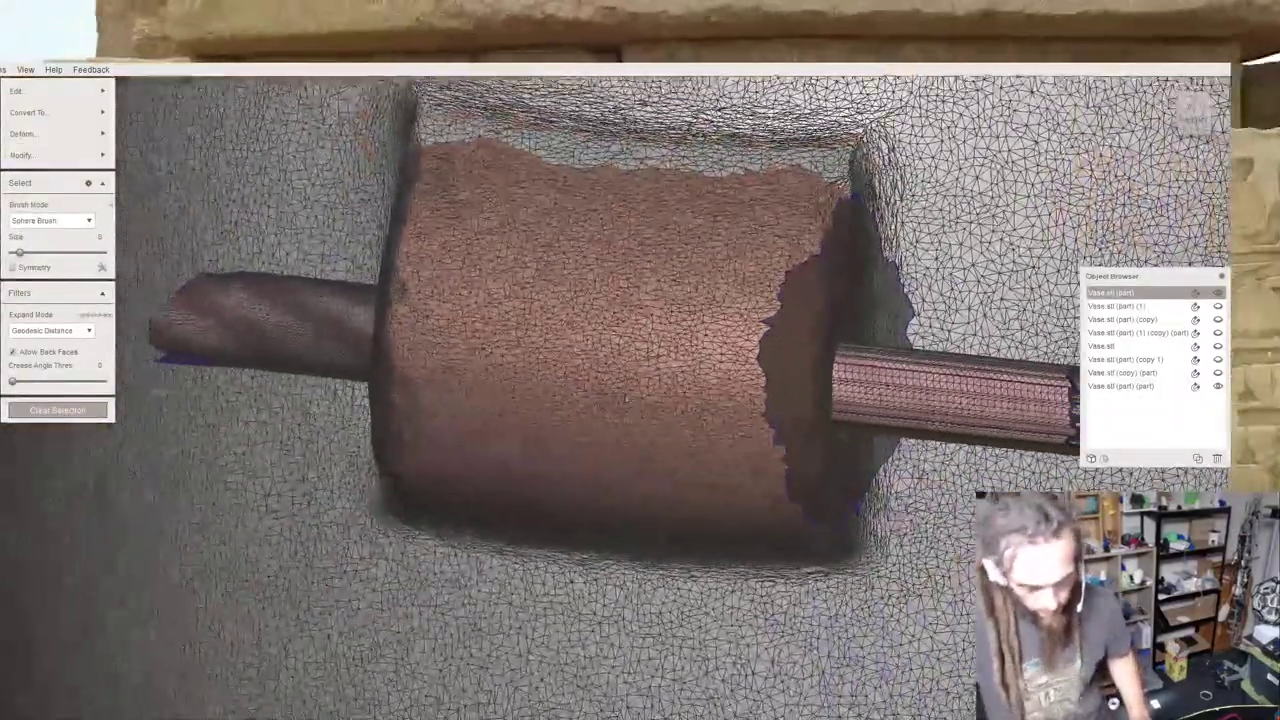
pyautogui.scroll(-5, 624, 398)
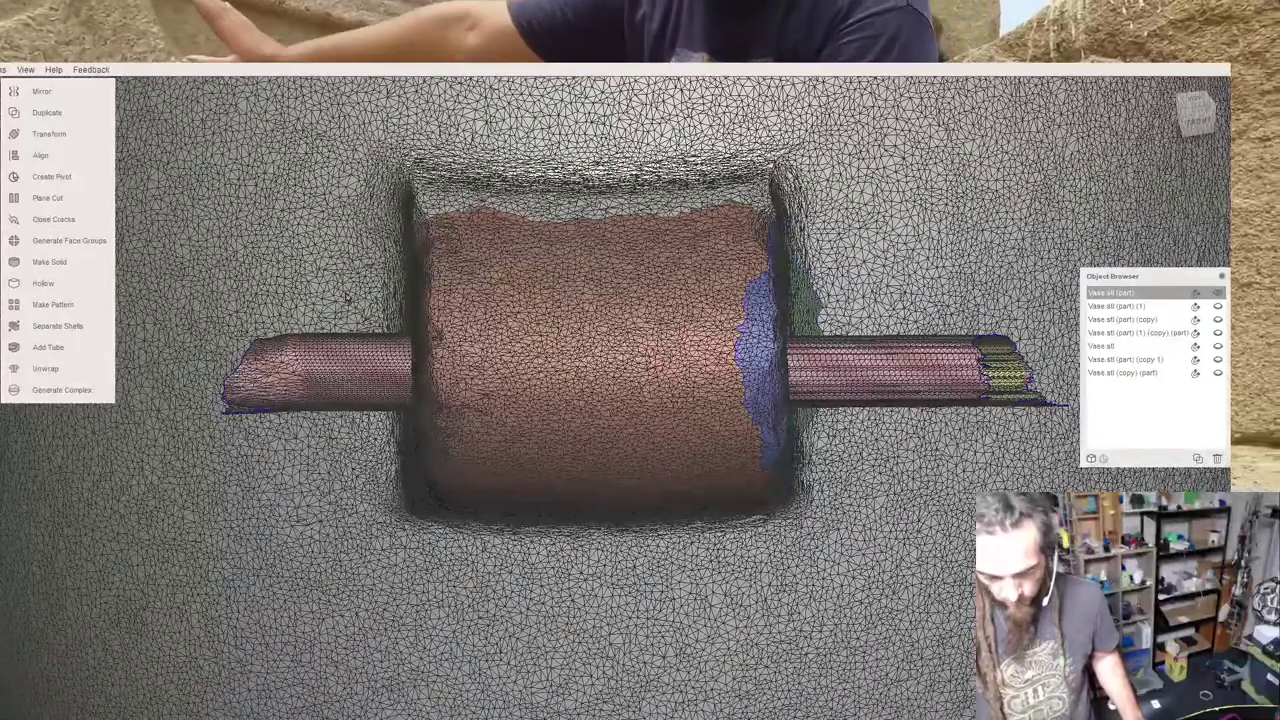
# Select the extended tube surfaces projecting from both sides of the handle and turn off the wireframe display.
pyautogui.scroll(-5, 615, 400)
pyautogui.press('s')
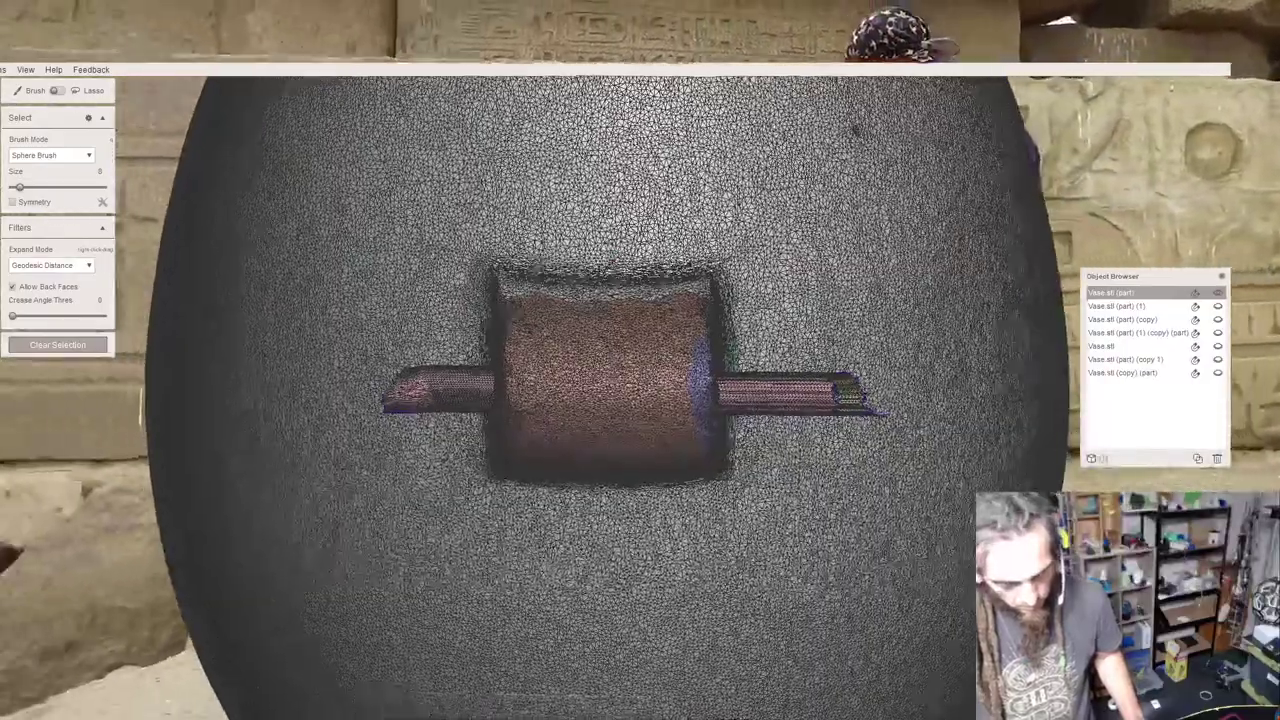
pyautogui.moveTo(610, 263); pyautogui.dragTo(549, 292, button='right')
pyautogui.click(825, 469)
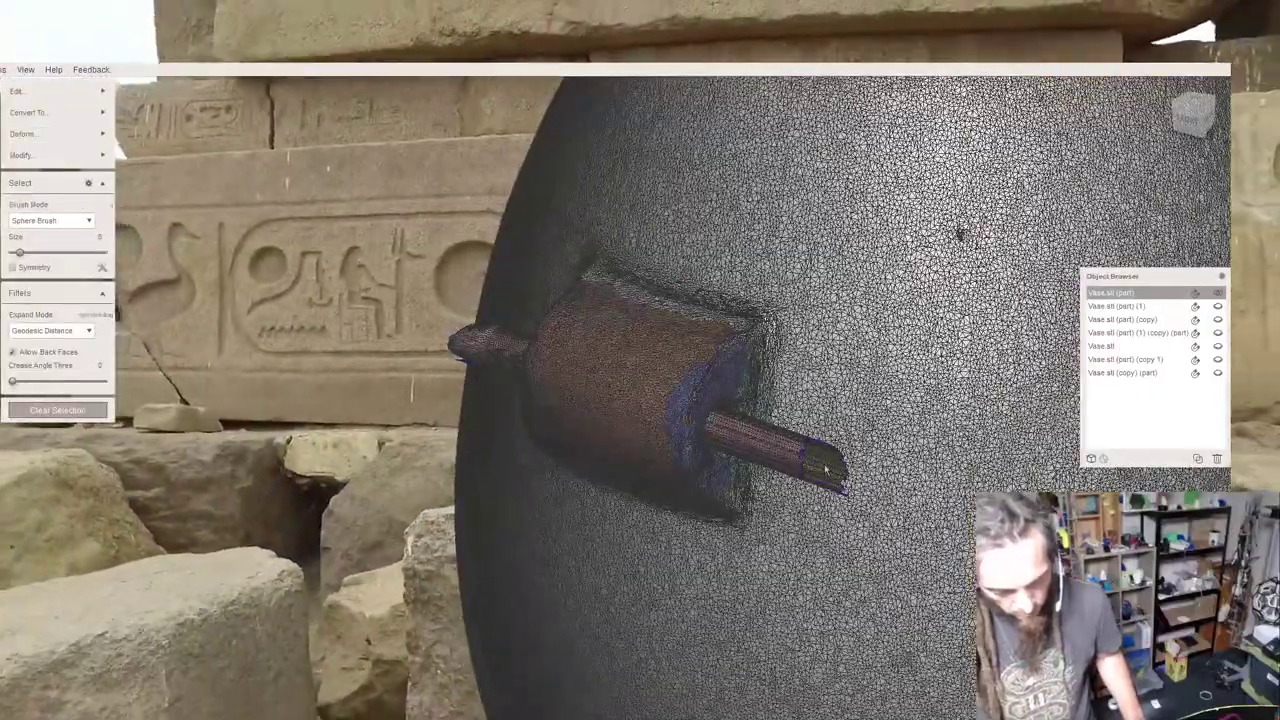
pyautogui.press('e')
pyautogui.moveTo(664, 446); pyautogui.dragTo(802, 454, button='right')
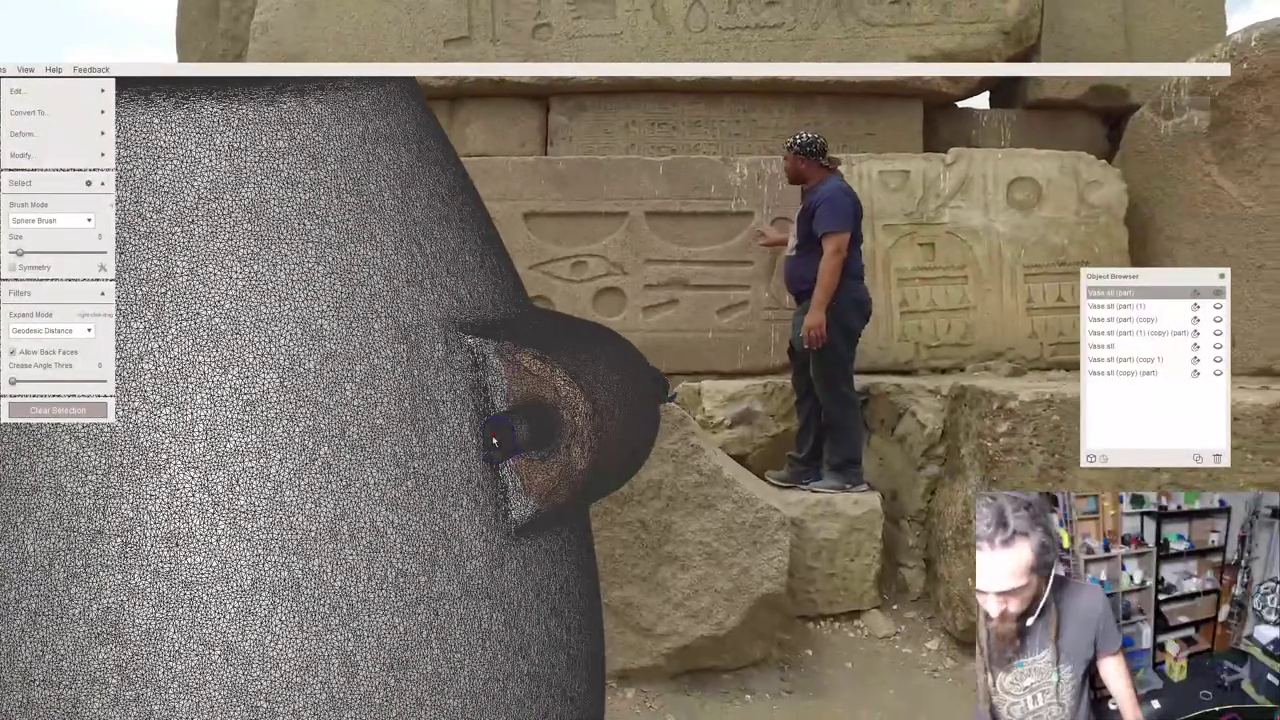
pyautogui.press('w')
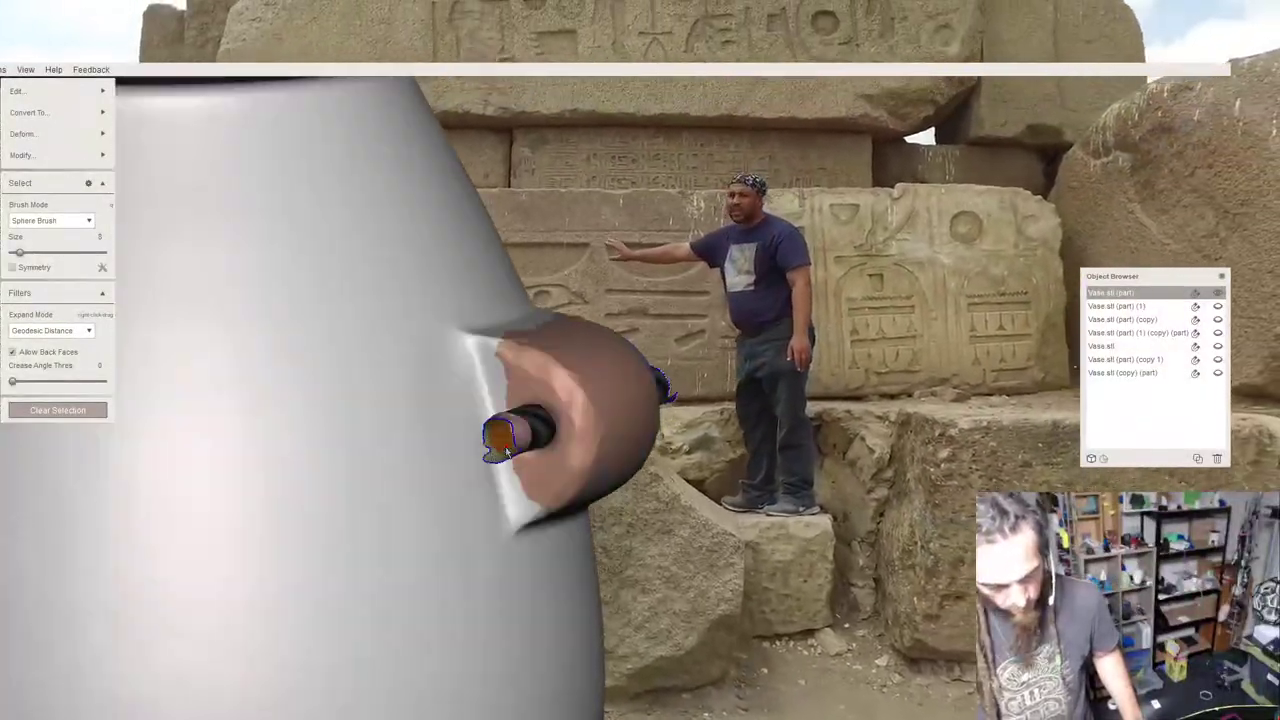
pyautogui.moveTo(506, 452); pyautogui.dragTo(338, 488, button='right')
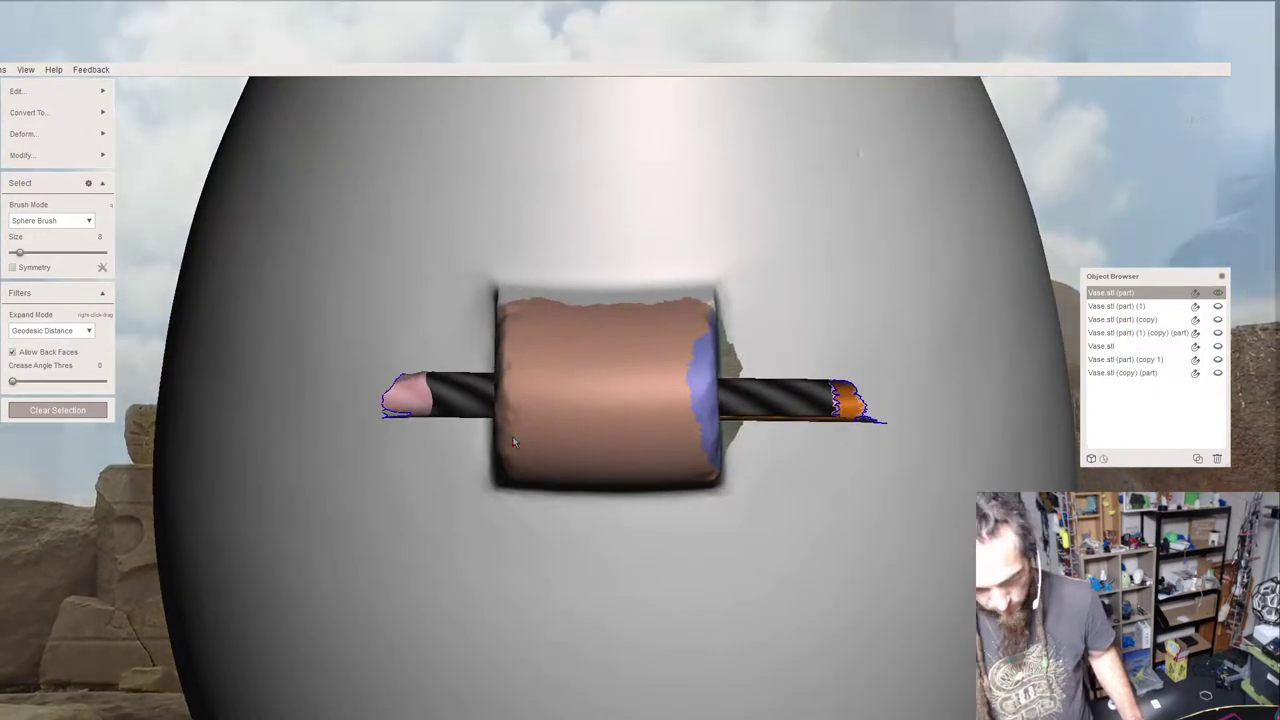
# Grow and trim the tube selection until it nearly reaches the ragged tube ends, and separate it into its own object.
pyautogui.hotkey('shift', '.')
pyautogui.hotkey('shift', '.')
pyautogui.hotkey('shift', '.')
pyautogui.hotkey('shift', '.')
pyautogui.hotkey('shift', '.')
pyautogui.hotkey('shift', '.')
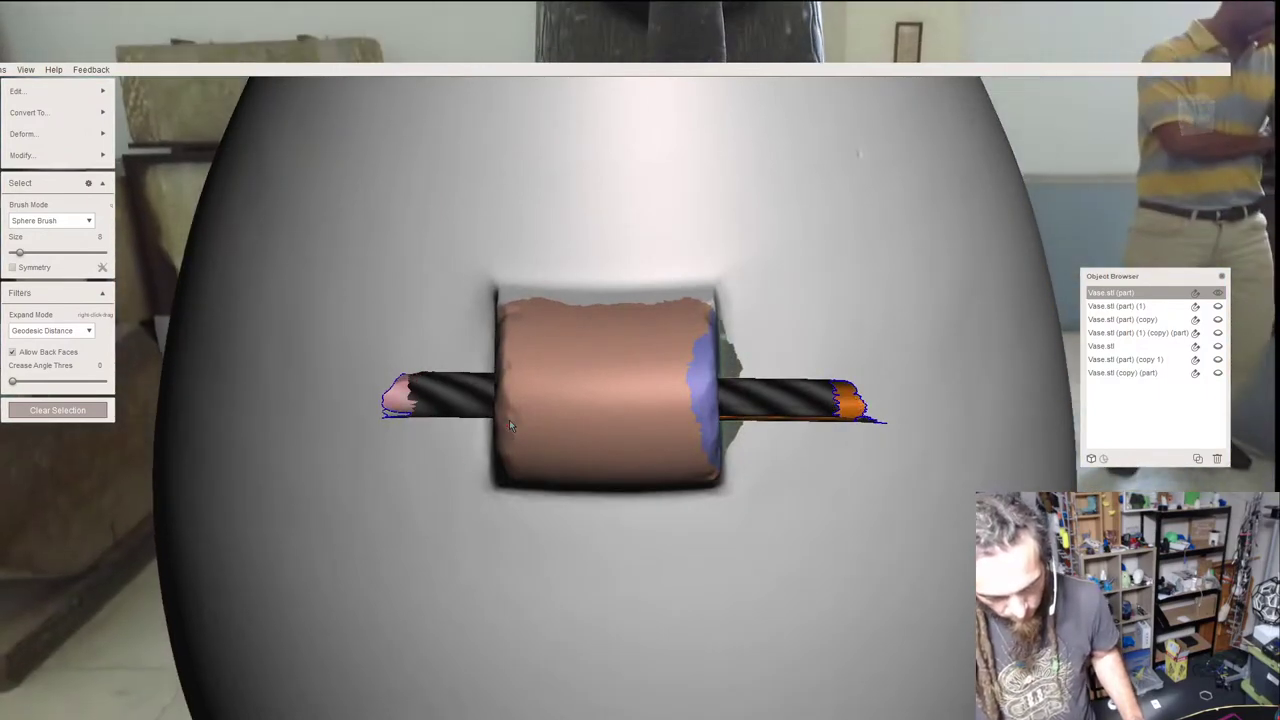
pyautogui.hotkey('shift', ',')
pyautogui.hotkey('shift', ',')
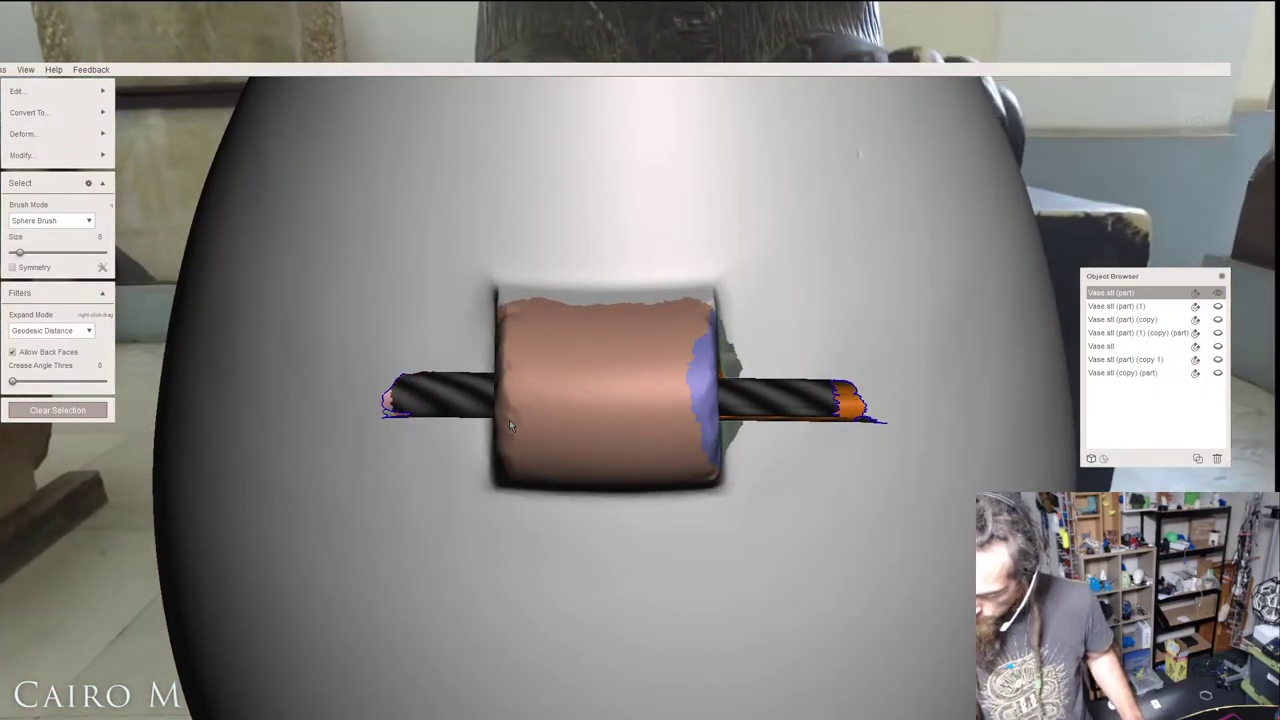
pyautogui.press('y')
# Plane-cut the separated tubes across the middle between the two flanges, using Slice (Keep Both).
pyautogui.click(613, 212)
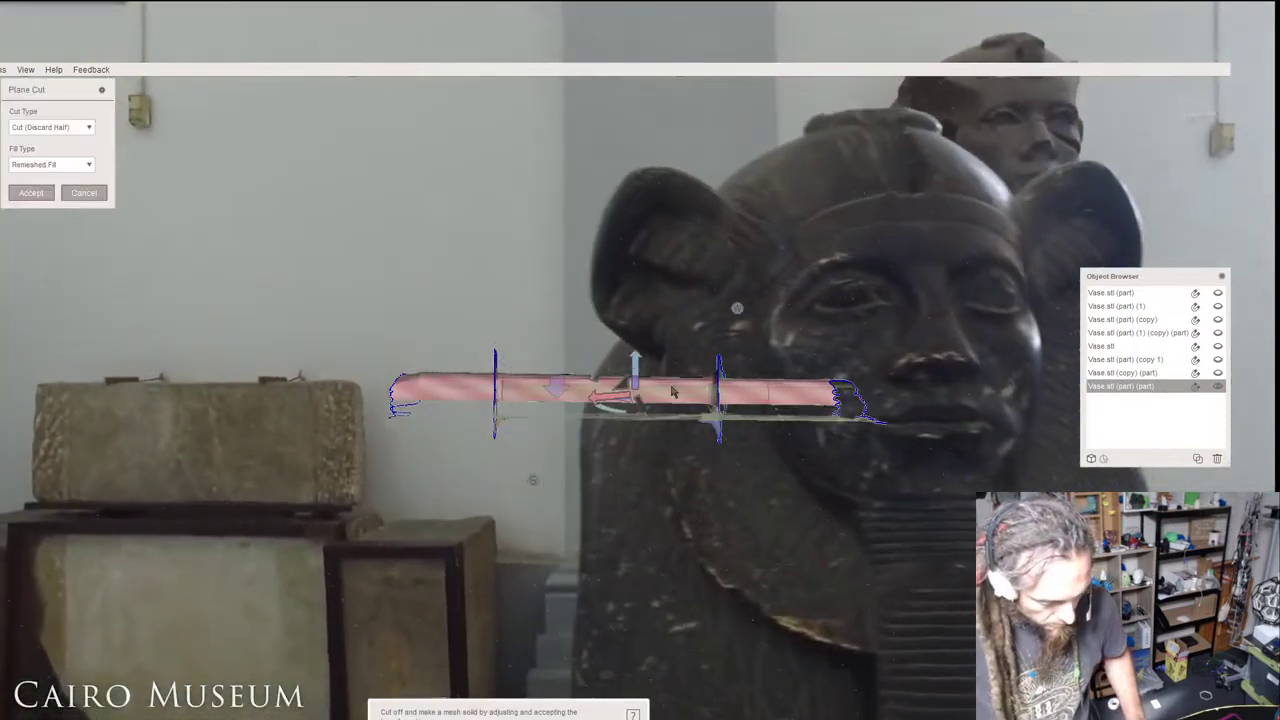
pyautogui.moveTo(607, 372); pyautogui.dragTo(617, 400)
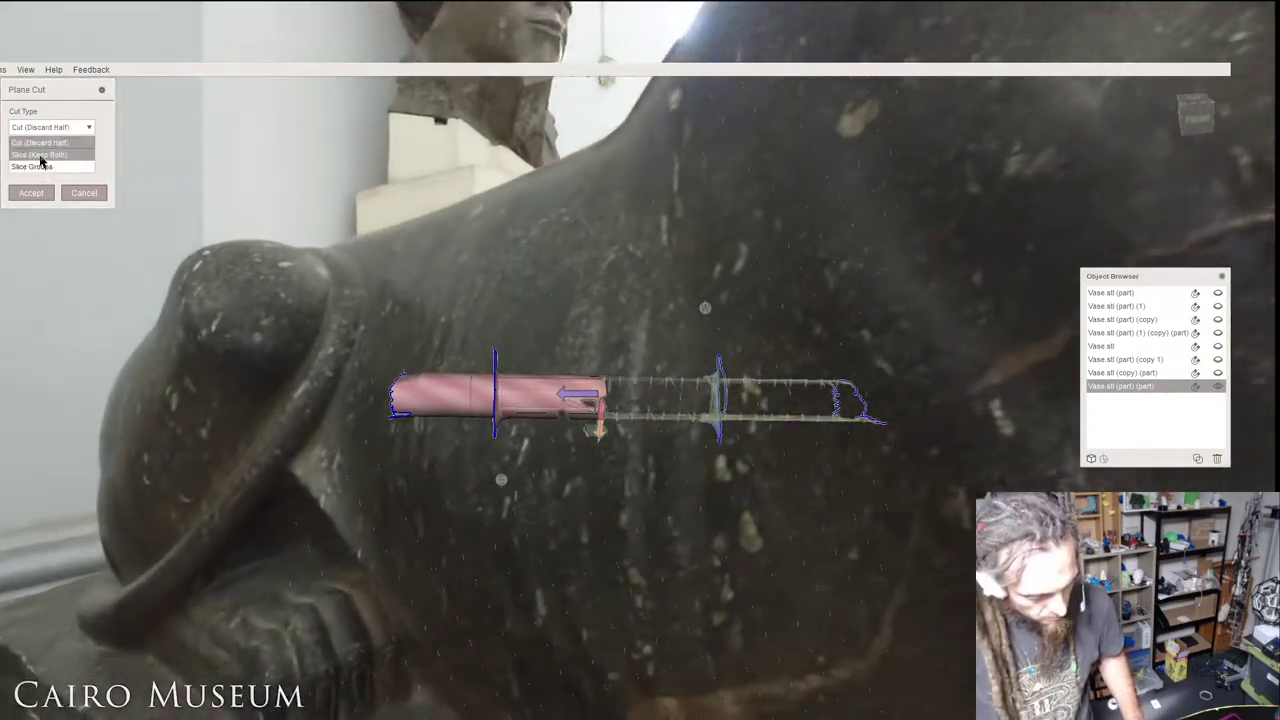
pyautogui.click(41, 156)
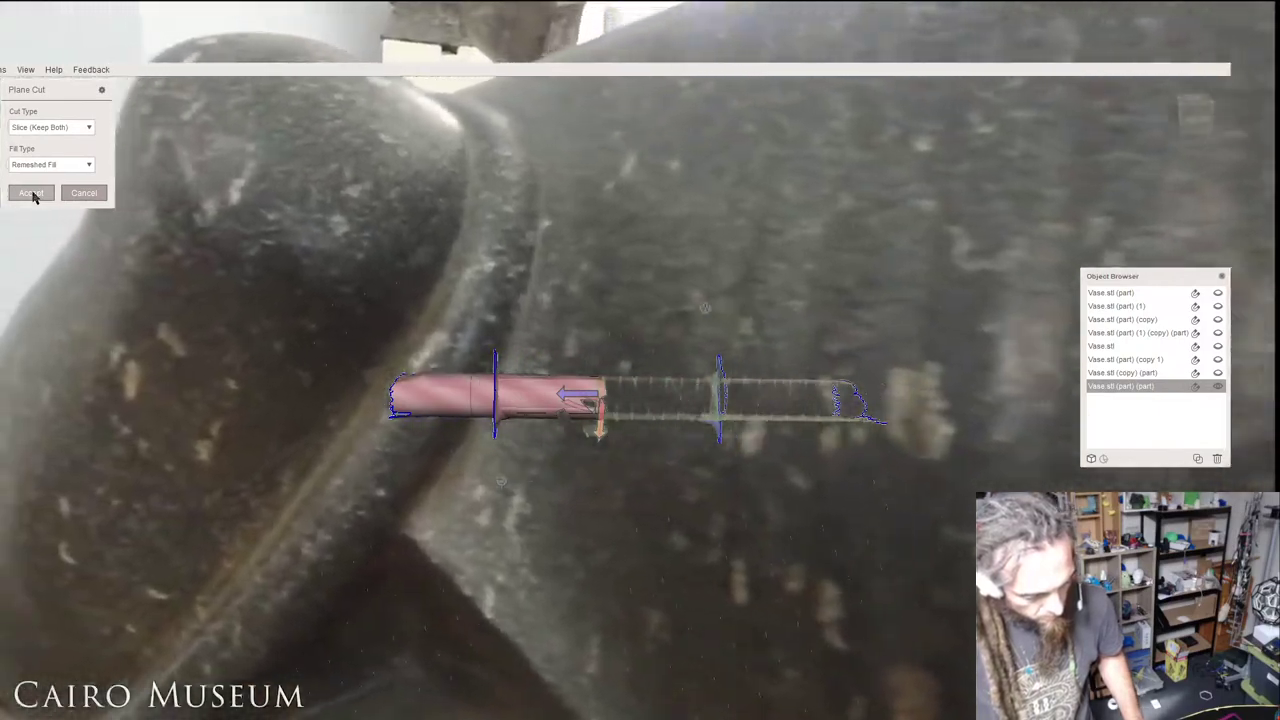
pyautogui.click(31, 193)
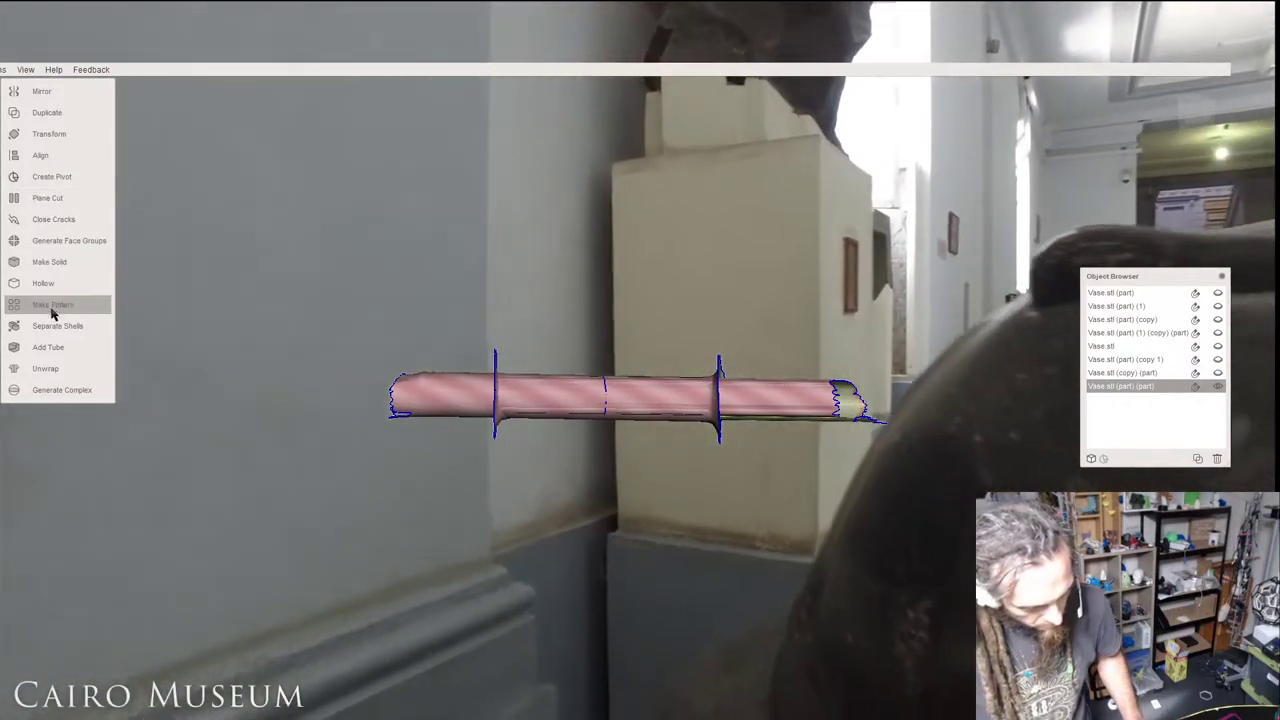
# Separate the sliced tubes into shells and combine the two flanged halves that meet in the middle.
pyautogui.click(52, 326)
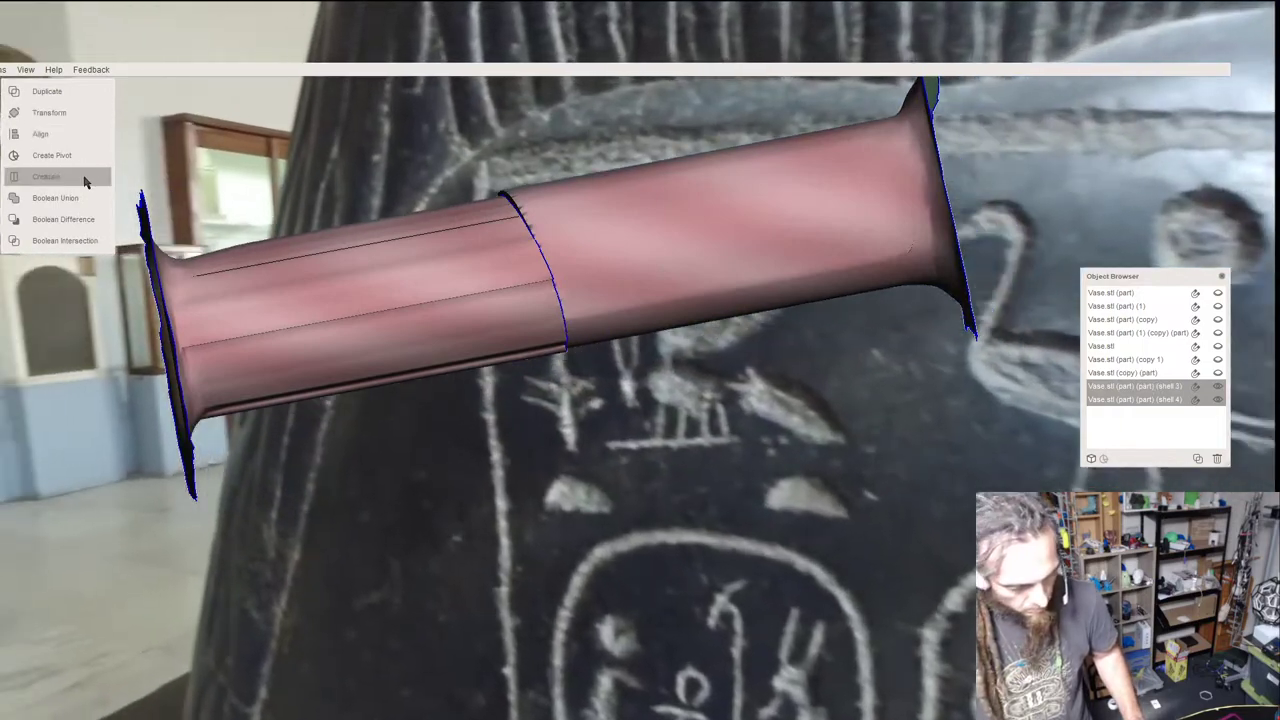
pyautogui.click(84, 176)
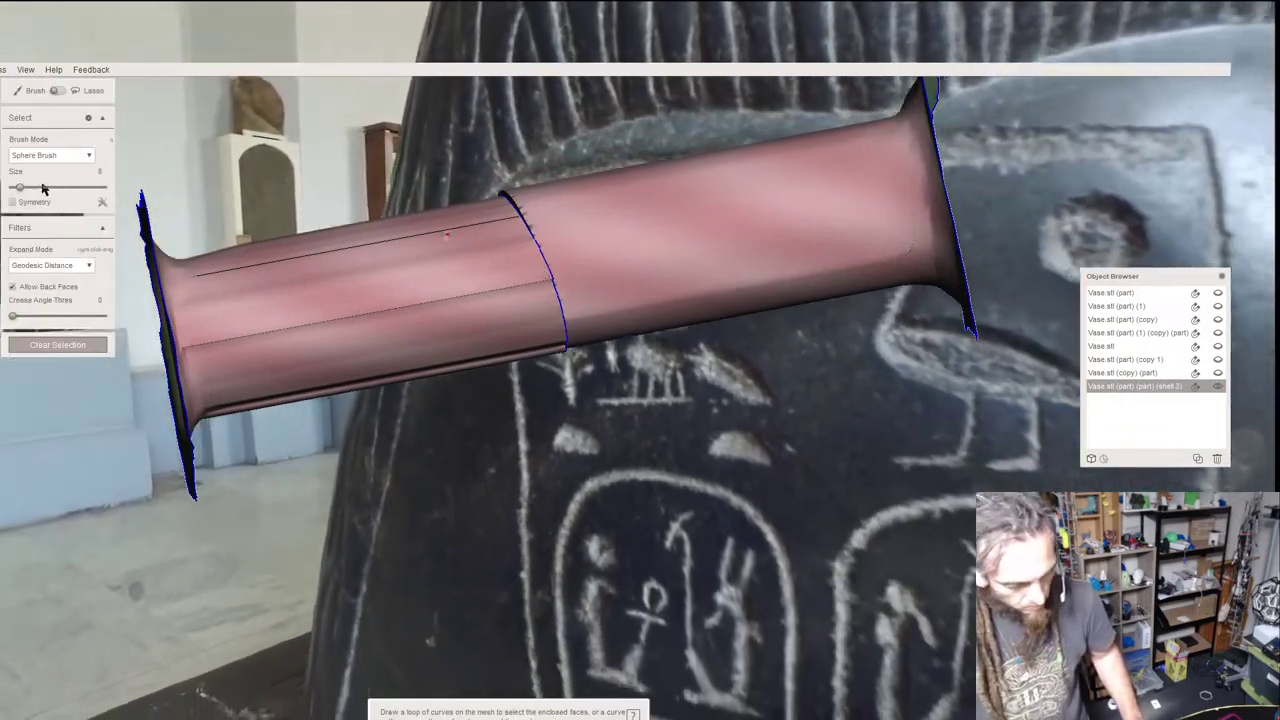
# Set the selection brush size to 21 and brush a patch of faces across the seam between the two tube halves.
pyautogui.click(43, 188)
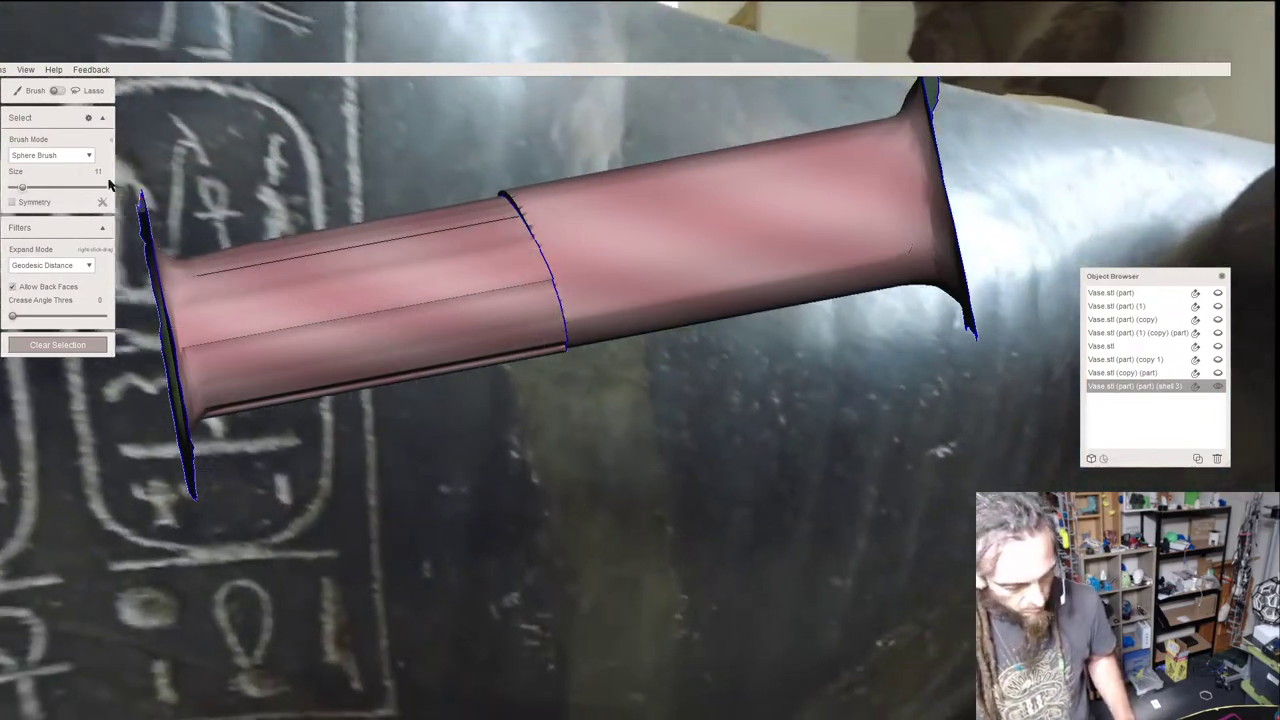
pyautogui.moveTo(22, 187); pyautogui.dragTo(33, 187)
pyautogui.scroll(3, 475, 283)
pyautogui.moveTo(515, 215); pyautogui.dragTo(491, 425, button='middle')
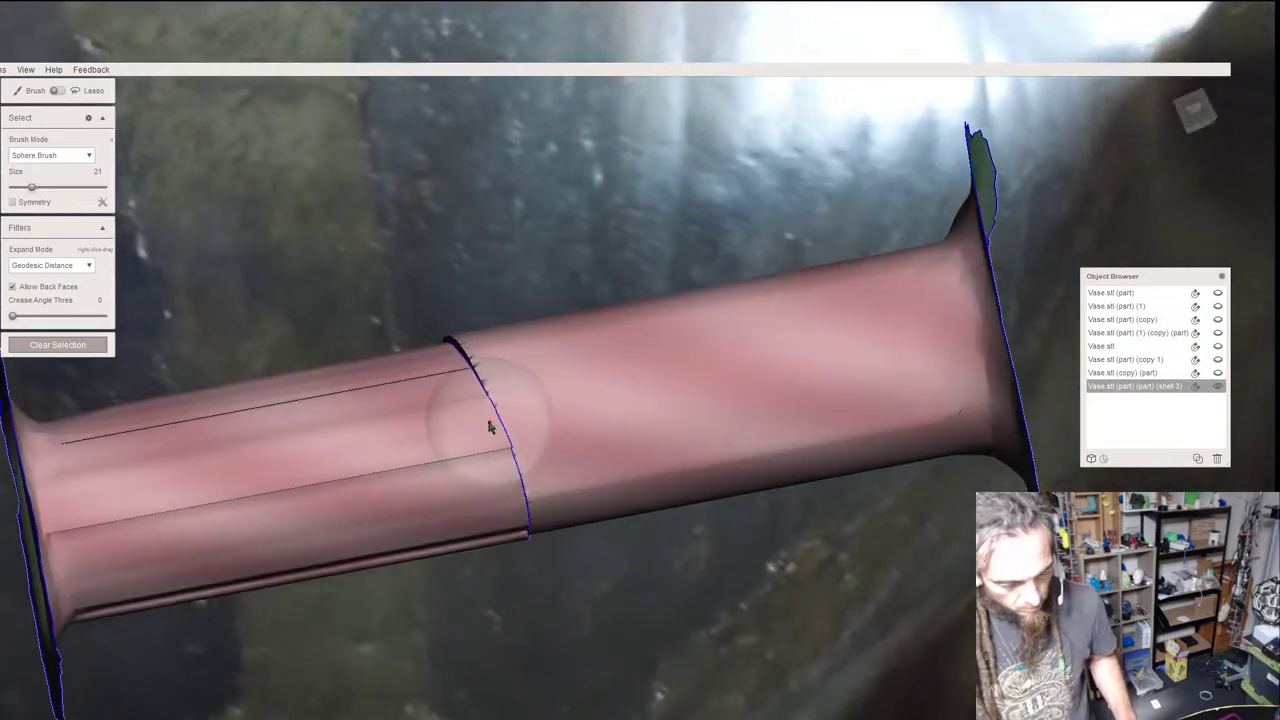
pyautogui.scroll(1, 488, 425)
pyautogui.click(457, 415)
pyautogui.click(512, 410)
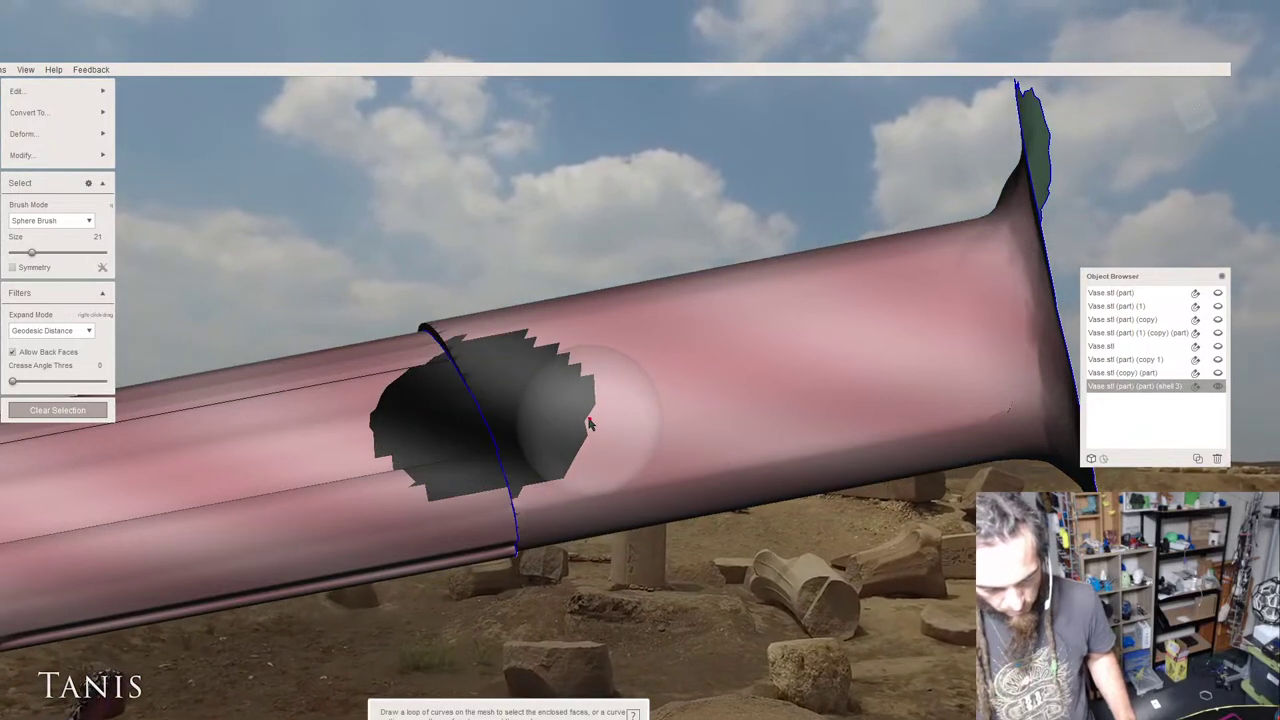
pyautogui.hotkey('shift', ',')
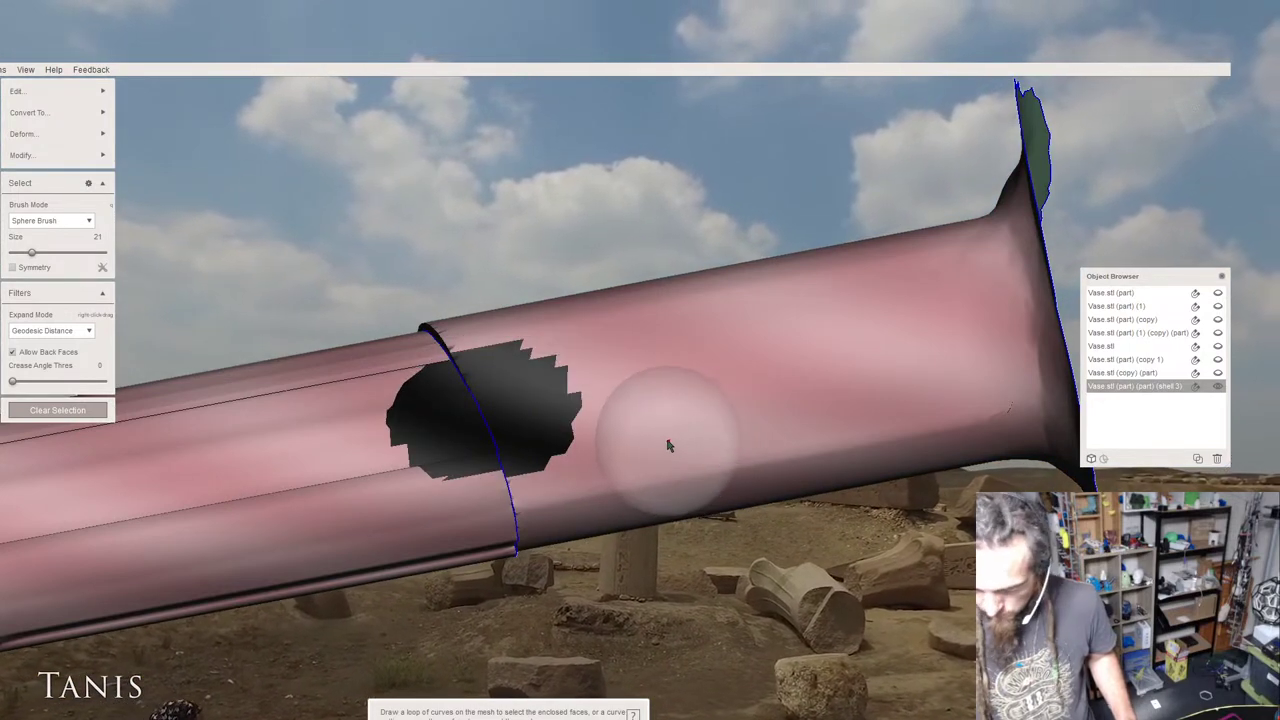
pyautogui.press('Escape')
# Bridge the two tube halves with a first patch of faces selected across the middle seam.
pyautogui.moveTo(480, 438)
pyautogui.mouseDown(button='right')
pyautogui.moveTo(446, 458)
pyautogui.moveTo(402, 389)
pyautogui.moveTo(420, 338)
pyautogui.moveTo(500, 380)
pyautogui.moveTo(440, 376)
pyautogui.moveTo(637, 450)
pyautogui.moveTo(588, 470)
pyautogui.moveTo(155, 472)
pyautogui.mouseUp(button='right')
pyautogui.press('e')
pyautogui.press('Delete')
pyautogui.moveTo(600, 460)
pyautogui.mouseDown(button='right')
pyautogui.moveTo(360, 518)
pyautogui.moveTo(443, 514)
pyautogui.moveTo(478, 416)
pyautogui.mouseUp(button='right')
pyautogui.click(478, 416)
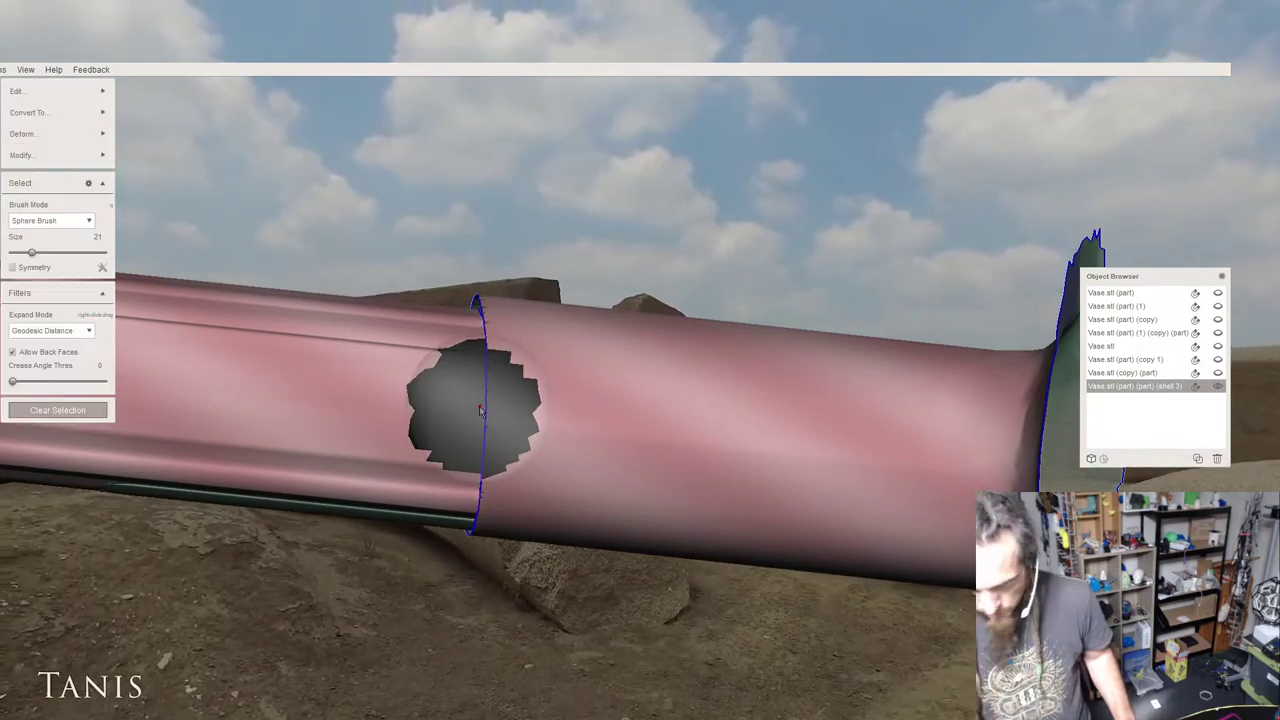
pyautogui.press('Return')
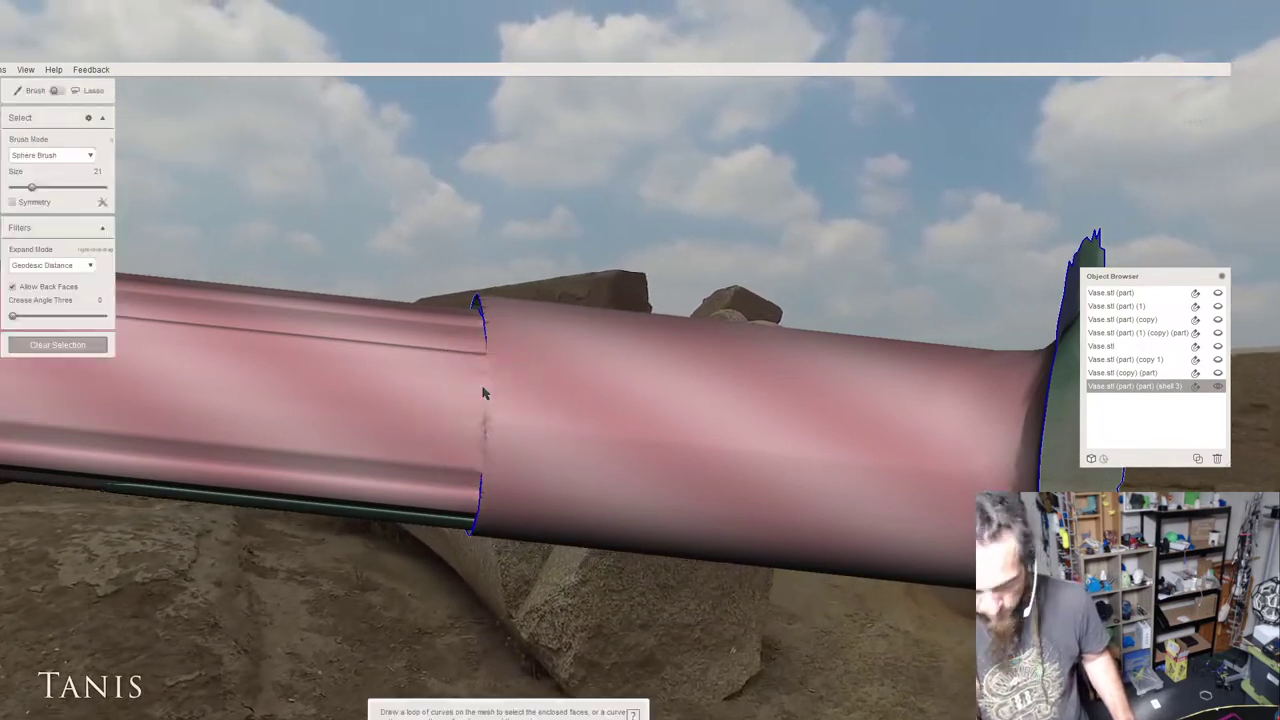
pyautogui.moveTo(408, 407); pyautogui.dragTo(475, 497, button='right')
pyautogui.click(459, 483)
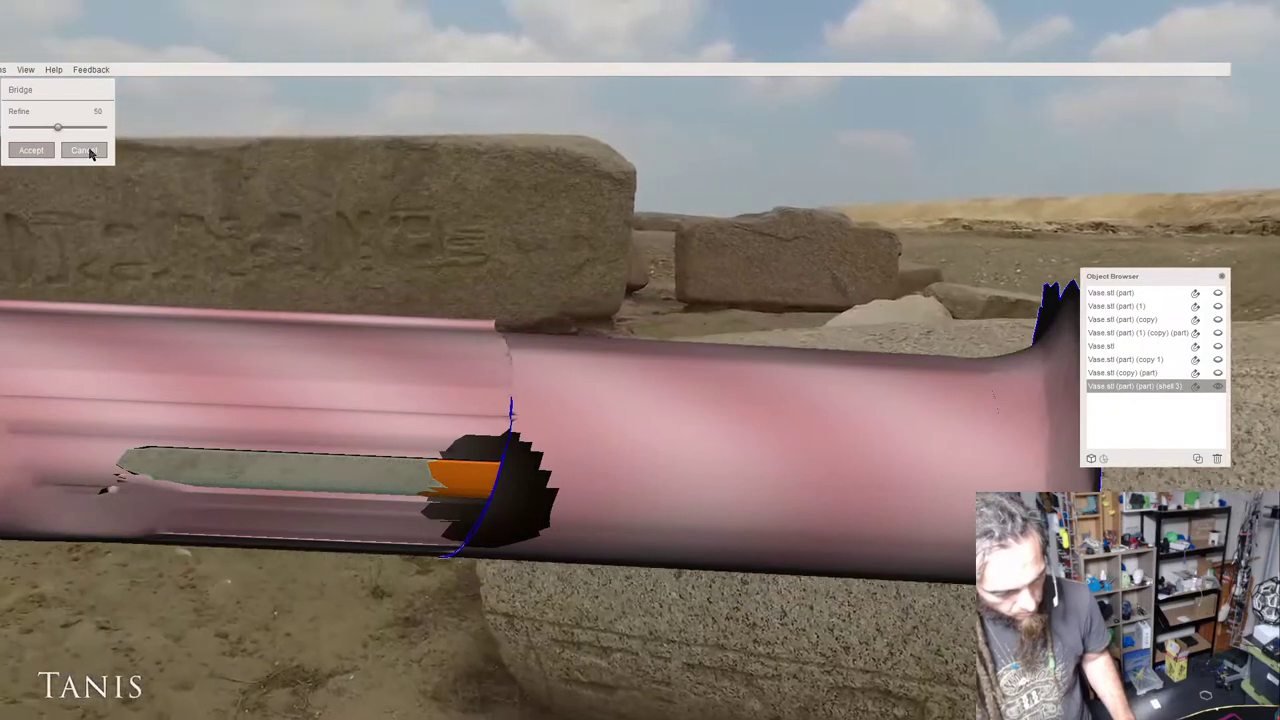
pyautogui.click(84, 150)
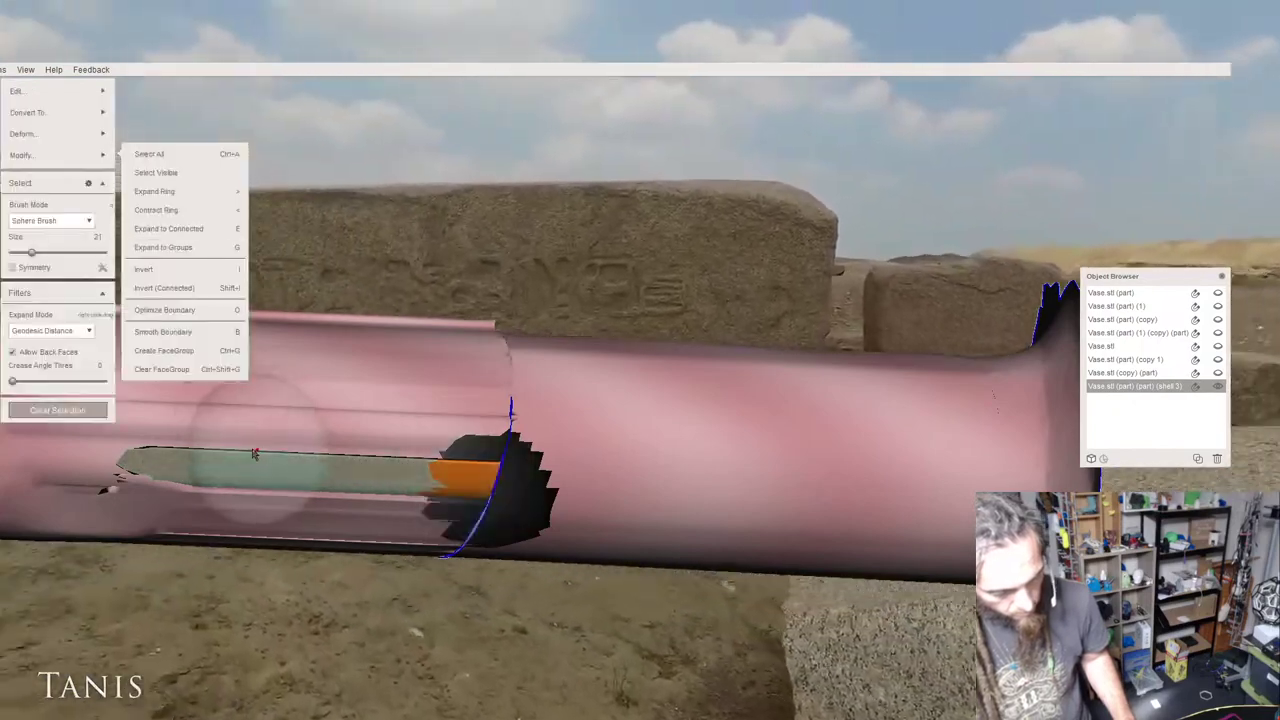
pyautogui.press('Escape')
pyautogui.doubleClick(260, 479)
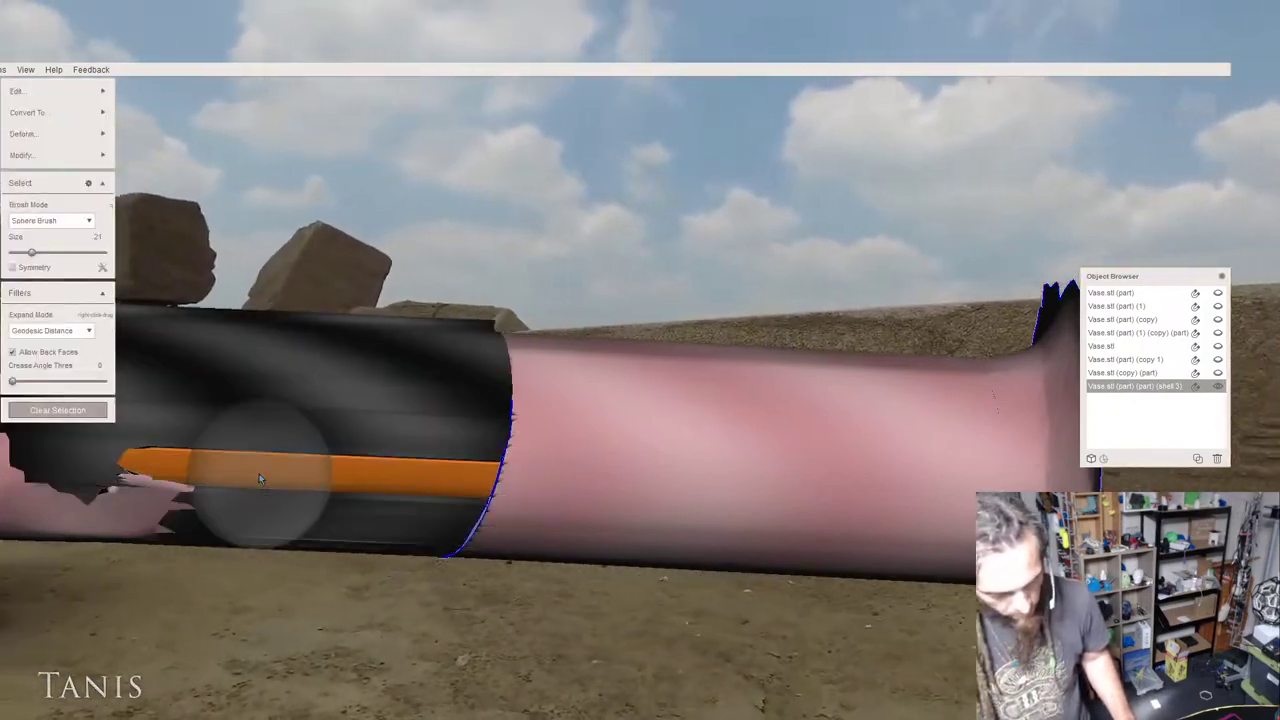
pyautogui.press('Escape')
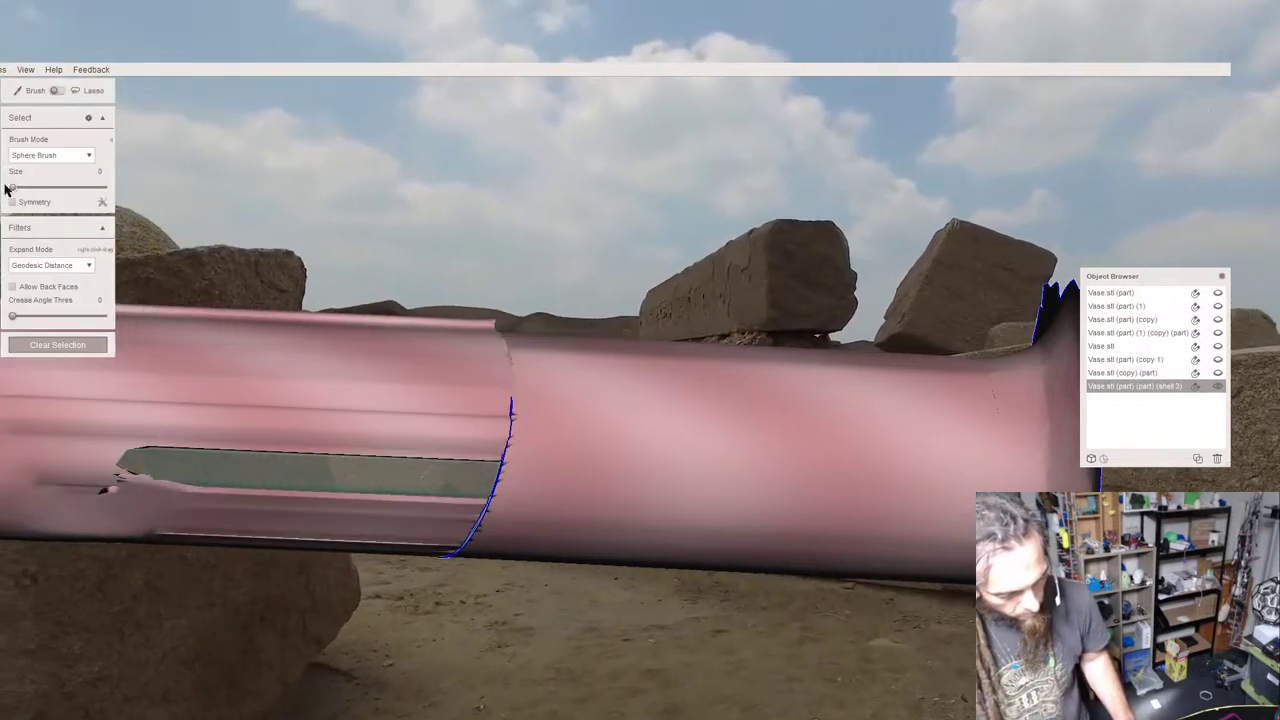
# Set the selection brush size to 28 and delete the uneven faces around the long gap beside the seam.
pyautogui.moveTo(5, 187); pyautogui.dragTo(38, 188)
pyautogui.moveTo(275, 395)
pyautogui.mouseDown(button='right')
pyautogui.moveTo(343, 395)
pyautogui.moveTo(300, 420)
pyautogui.moveTo(373, 396)
pyautogui.moveTo(285, 389)
pyautogui.mouseUp(button='right')
pyautogui.click(282, 393)
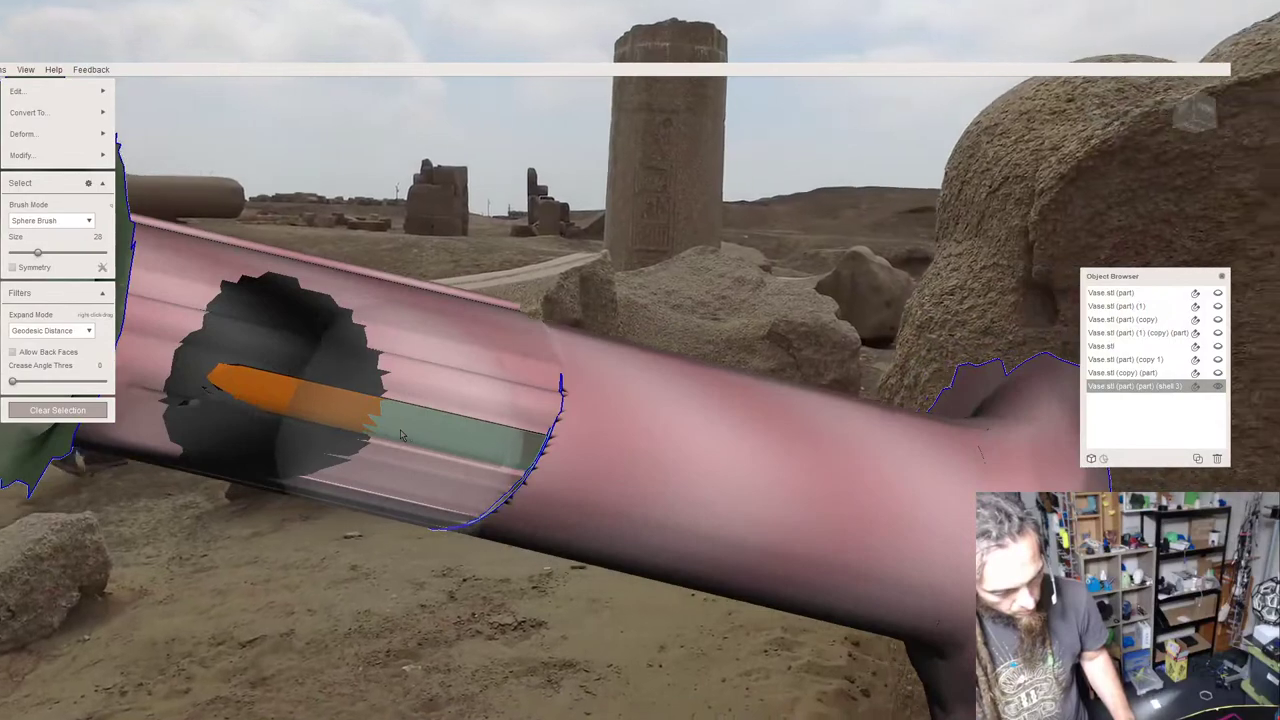
pyautogui.moveTo(407, 434); pyautogui.dragTo(470, 438)
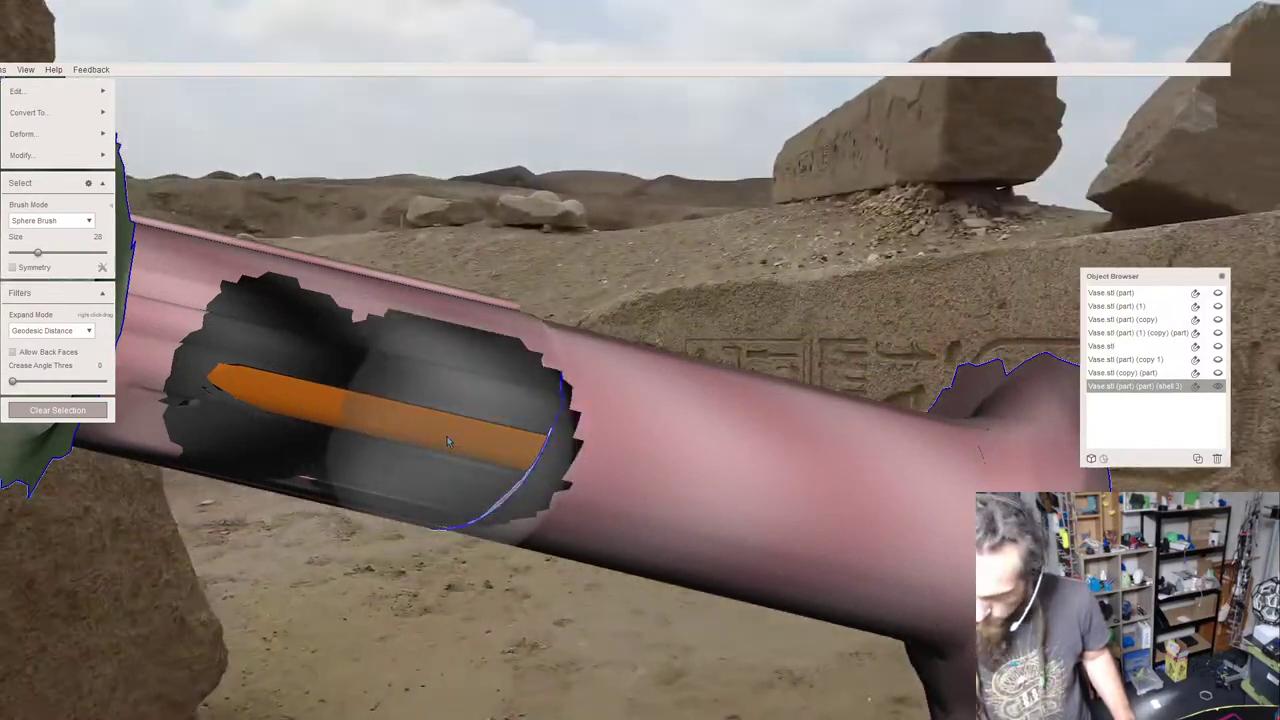
pyautogui.press('f')
pyautogui.click(83, 295)
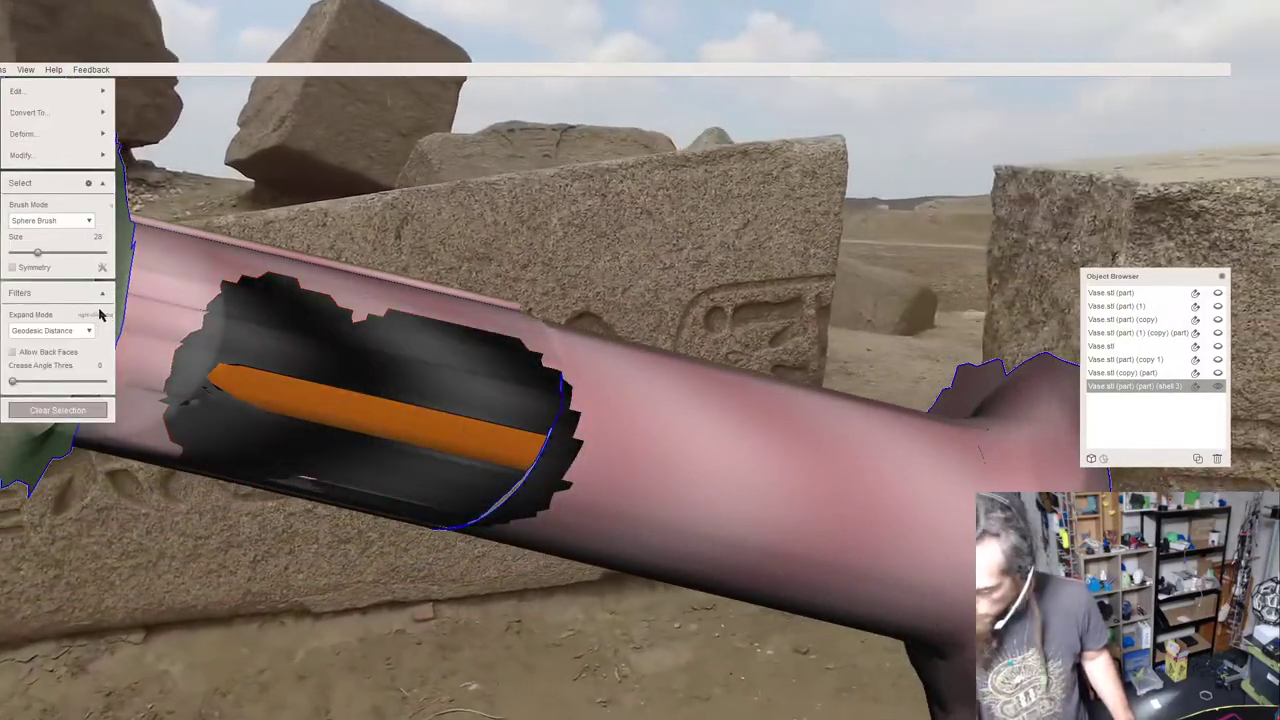
pyautogui.press('Delete')
# With brush size 15 and back faces allowed, bridge the large hole lengthwise between its two opposite ends.
pyautogui.moveTo(380, 414)
pyautogui.mouseDown(button='right')
pyautogui.moveTo(248, 459)
pyautogui.moveTo(298, 378)
pyautogui.moveTo(323, 406)
pyautogui.moveTo(428, 425)
pyautogui.moveTo(429, 486)
pyautogui.moveTo(422, 352)
pyautogui.mouseUp(button='right')
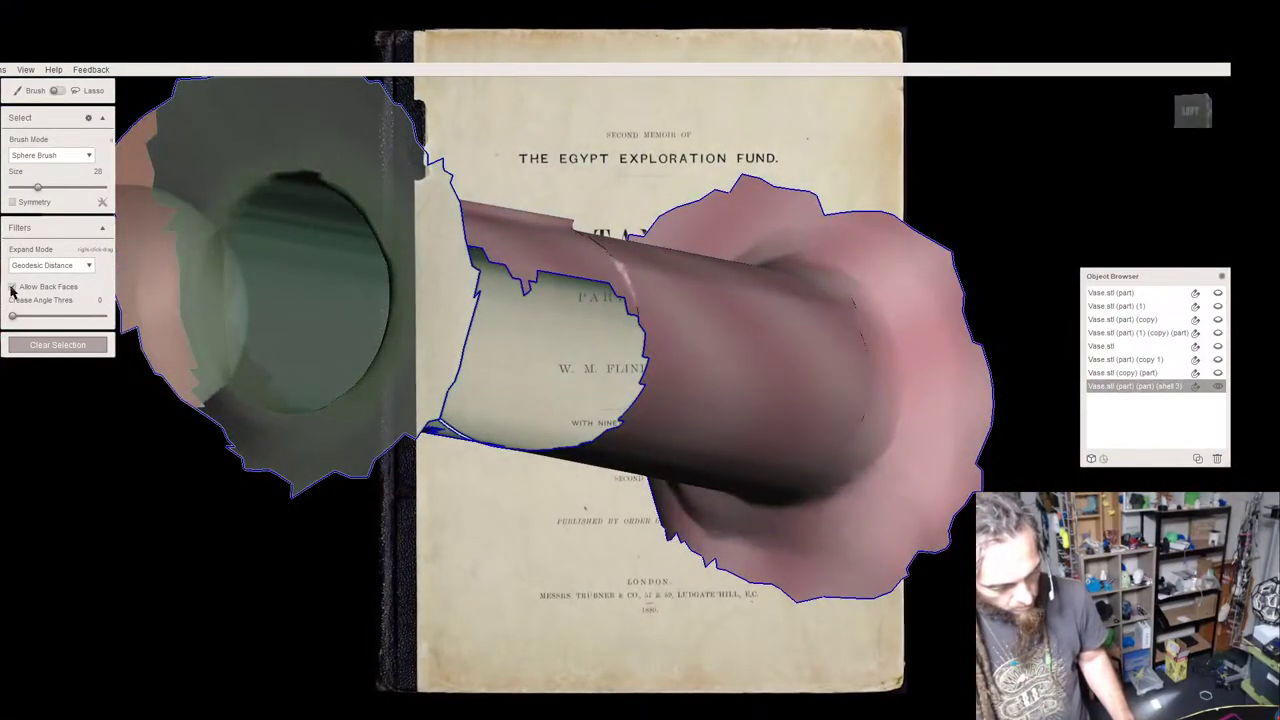
pyautogui.moveTo(317, 366); pyautogui.dragTo(535, 334, button='right')
pyautogui.moveTo(400, 334); pyautogui.dragTo(497, 298, button='middle')
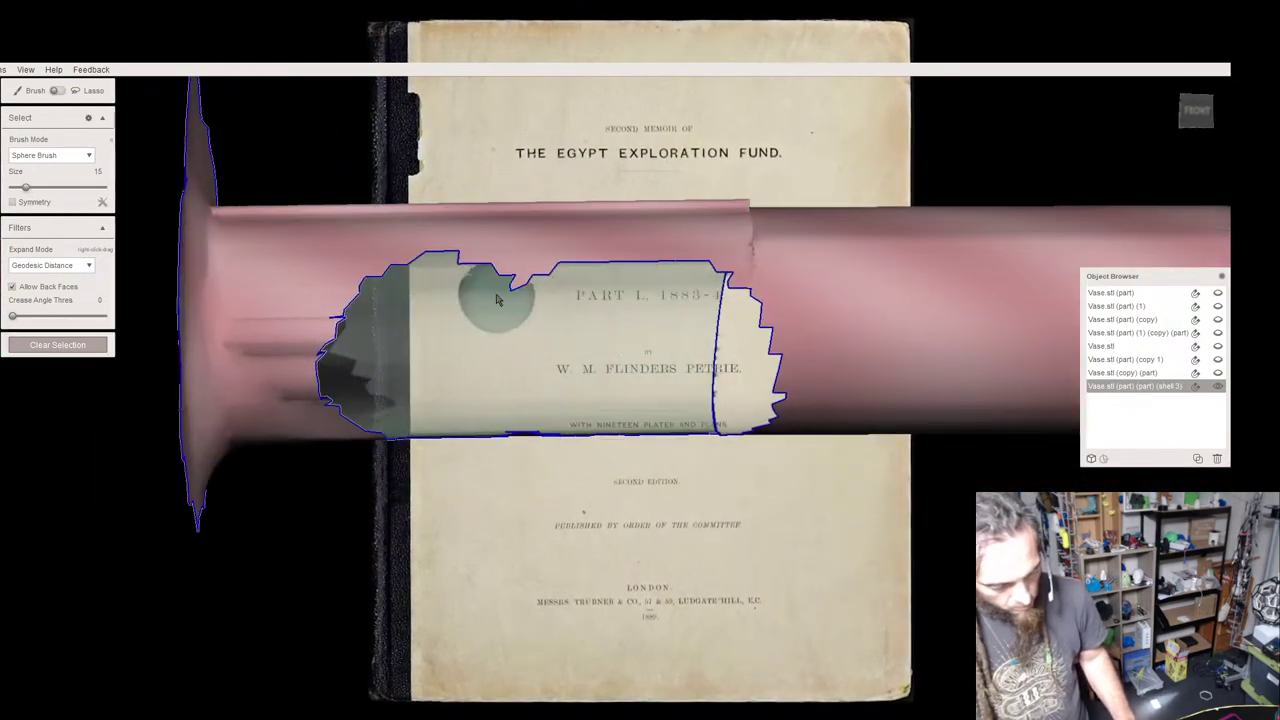
pyautogui.click(318, 337)
pyautogui.hotkey('ctrl', 'b')
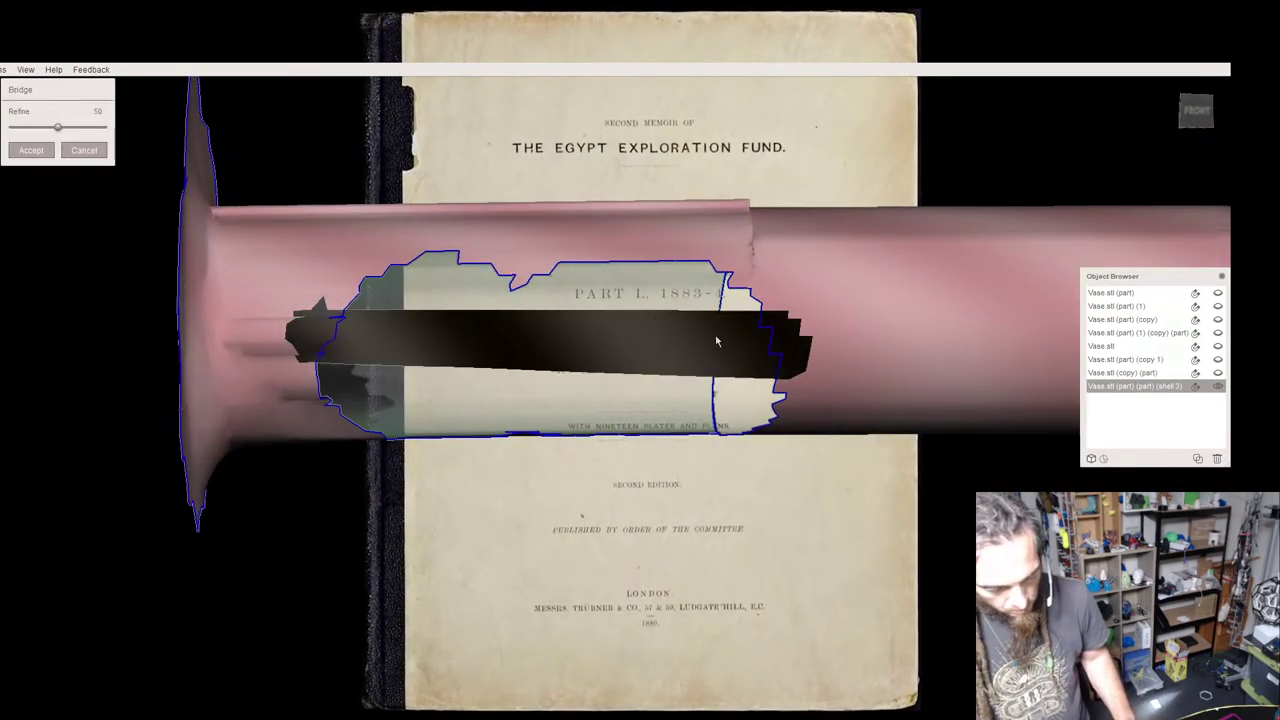
pyautogui.click(43, 153)
pyautogui.press('Escape')
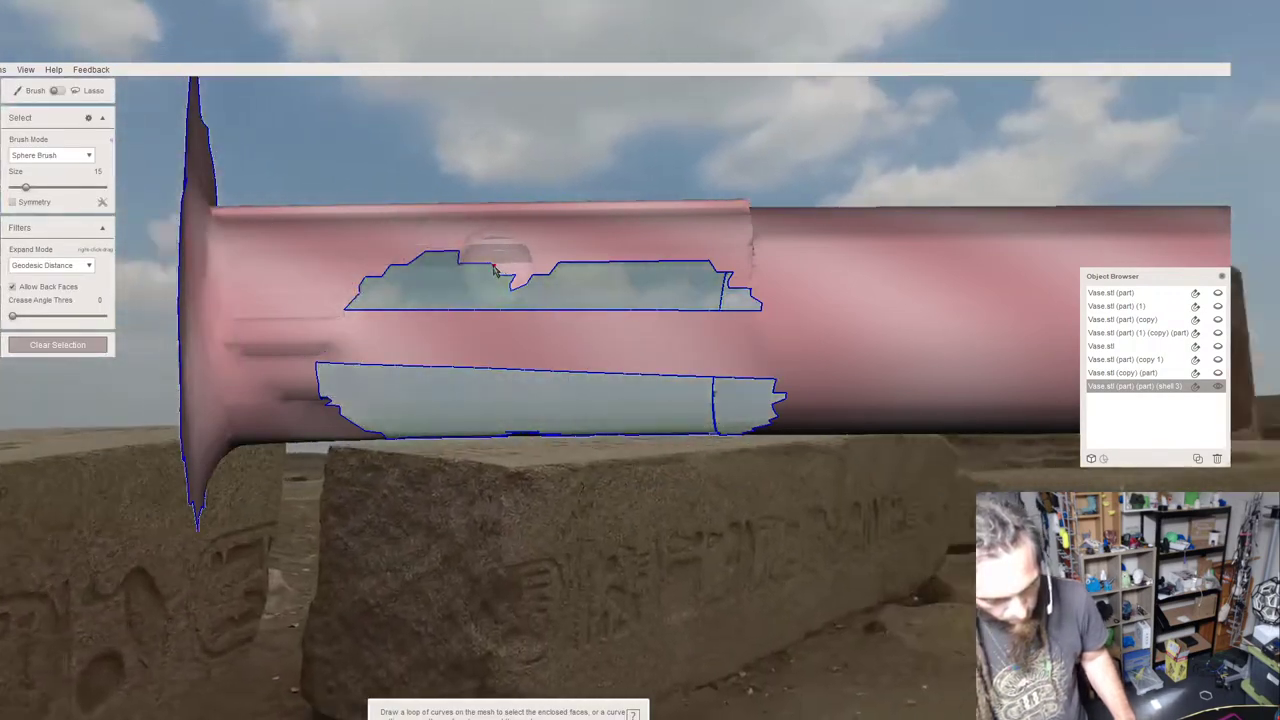
# Select the boundary of the smaller hole above the new bridge and fill it.
pyautogui.doubleClick(502, 272)
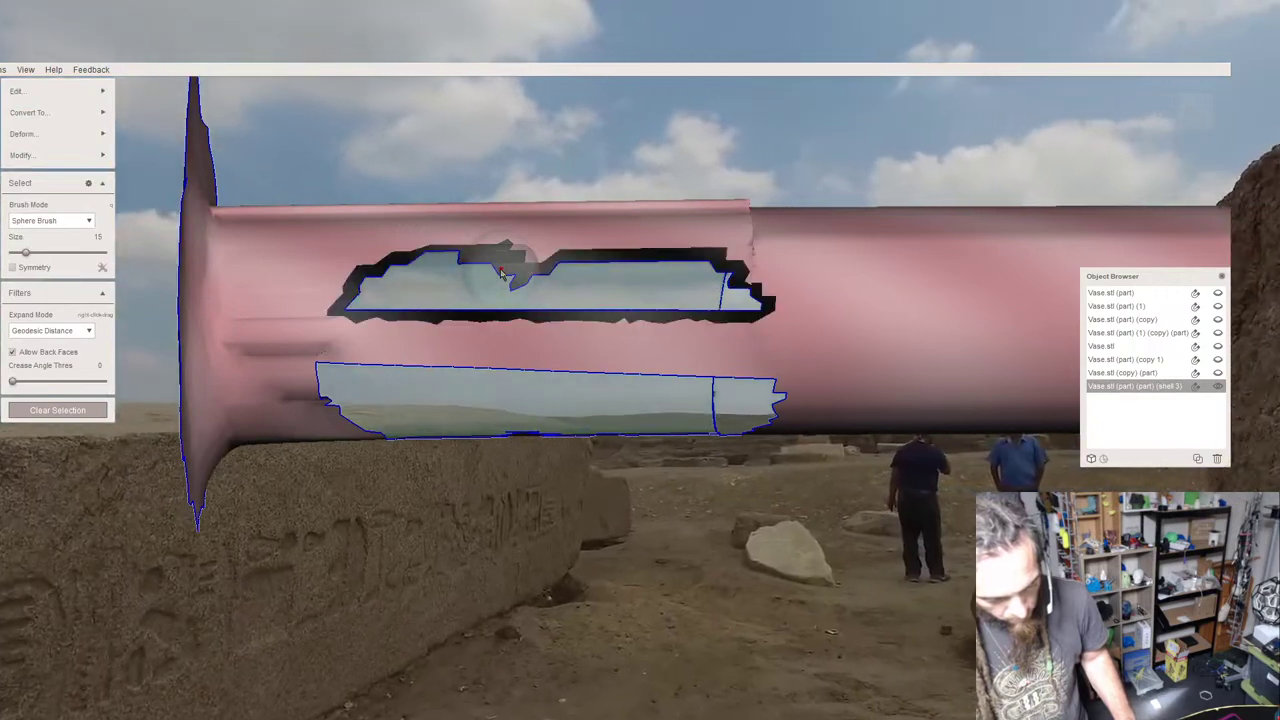
pyautogui.press('f')
pyautogui.press('Return')
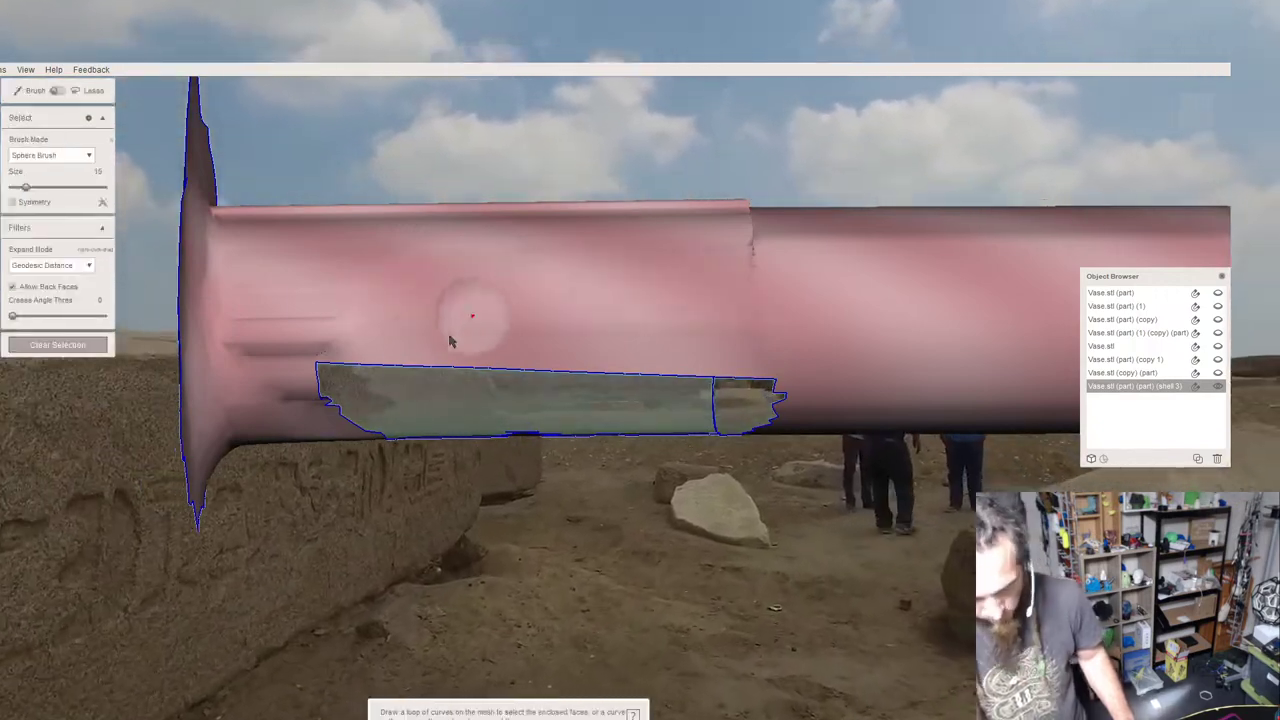
# Bridge a patch of faces across the open seam on the opposite side of the tube.
pyautogui.moveTo(362, 367)
pyautogui.mouseDown(button='right')
pyautogui.moveTo(578, 278)
pyautogui.moveTo(460, 566)
pyautogui.mouseUp(button='right')
pyautogui.moveTo(589, 443); pyautogui.dragTo(710, 426, button='right')
pyautogui.press('Escape')
pyautogui.moveTo(545, 368); pyautogui.dragTo(680, 332, button='right')
pyautogui.moveTo(562, 306); pyautogui.dragTo(586, 332)
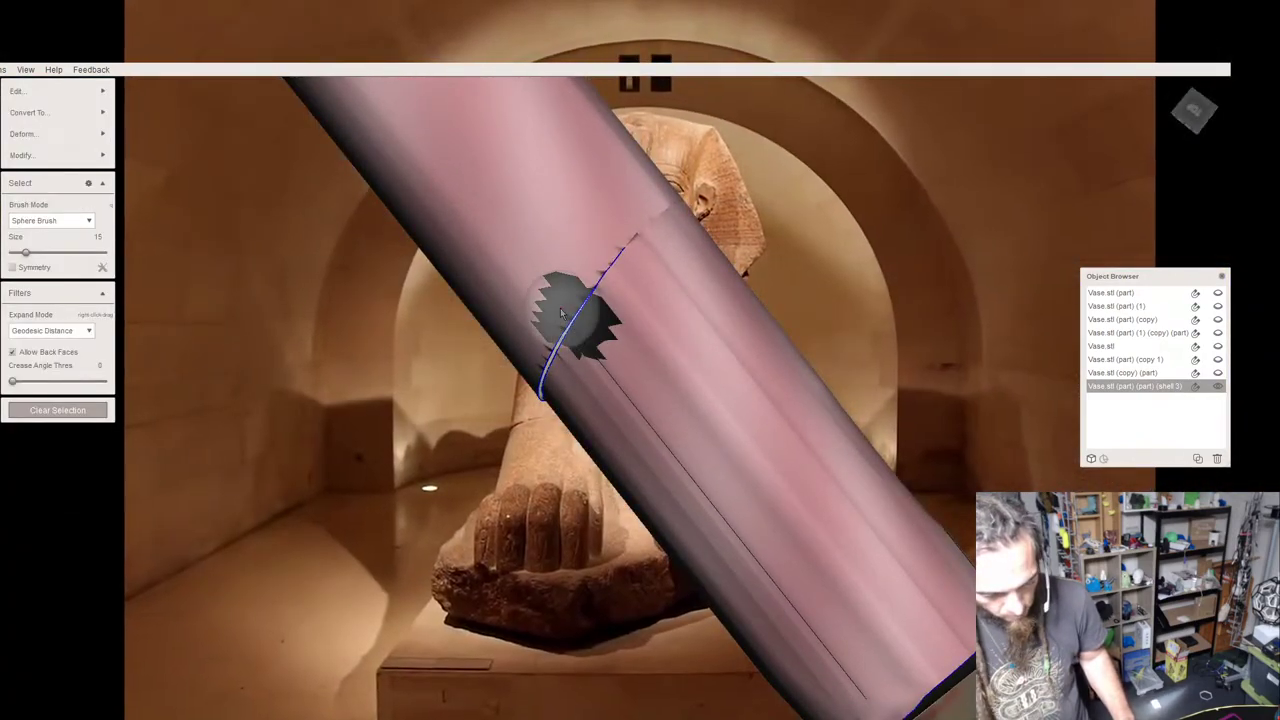
pyautogui.hotkey('ctrl', 'b')
pyautogui.press('Return')
pyautogui.press('Escape')
# Bridge another patch across the seam midway up the back of the tube.
pyautogui.moveTo(578, 322); pyautogui.dragTo(680, 300, button='right')
pyautogui.moveTo(657, 277); pyautogui.dragTo(618, 356, button='right')
pyautogui.moveTo(552, 314); pyautogui.dragTo(568, 314)
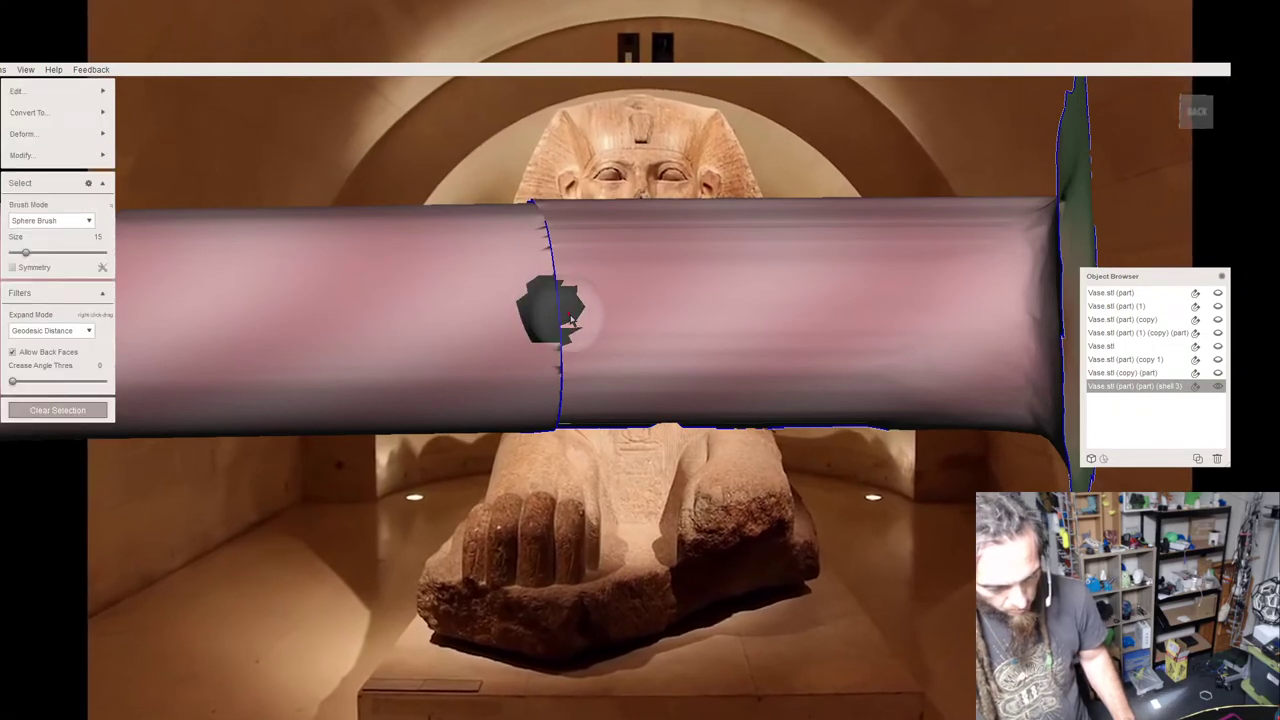
pyautogui.hotkey('ctrl', 'b')
pyautogui.press('Return')
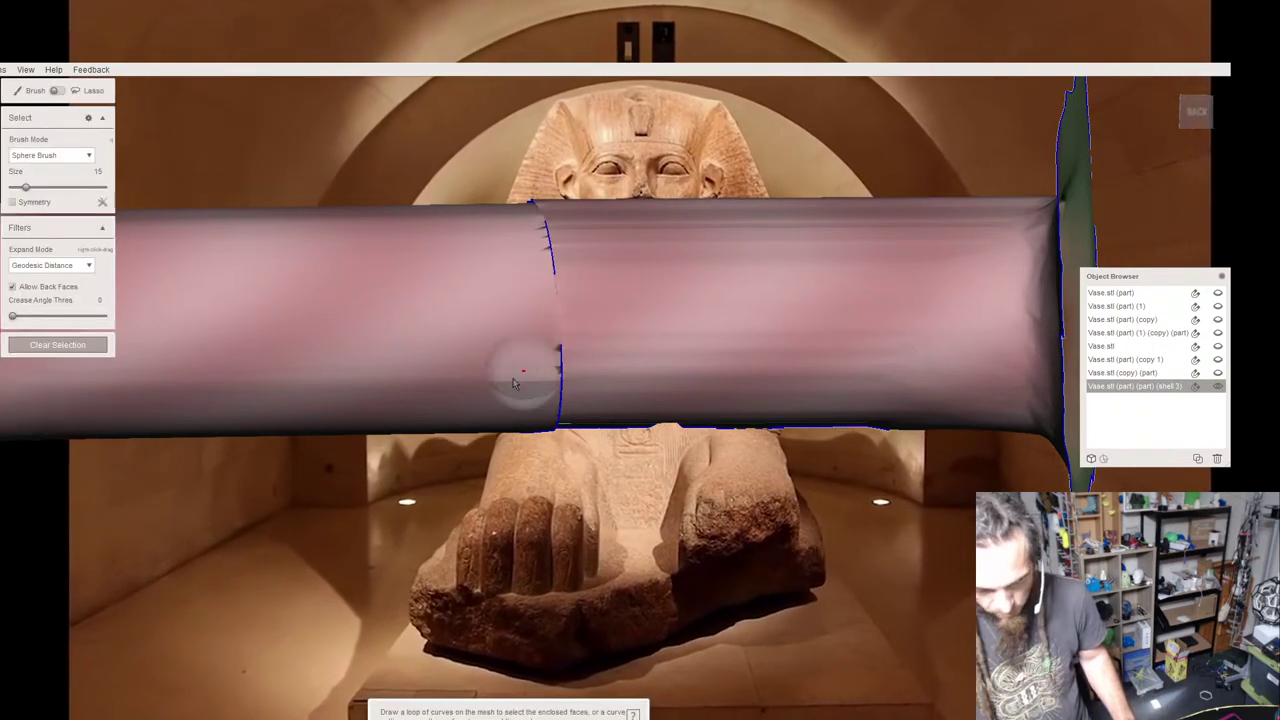
# Bridge the seam just beside the remaining large hole and select the faces along that hole's edge.
pyautogui.moveTo(509, 377); pyautogui.dragTo(491, 403, button='right')
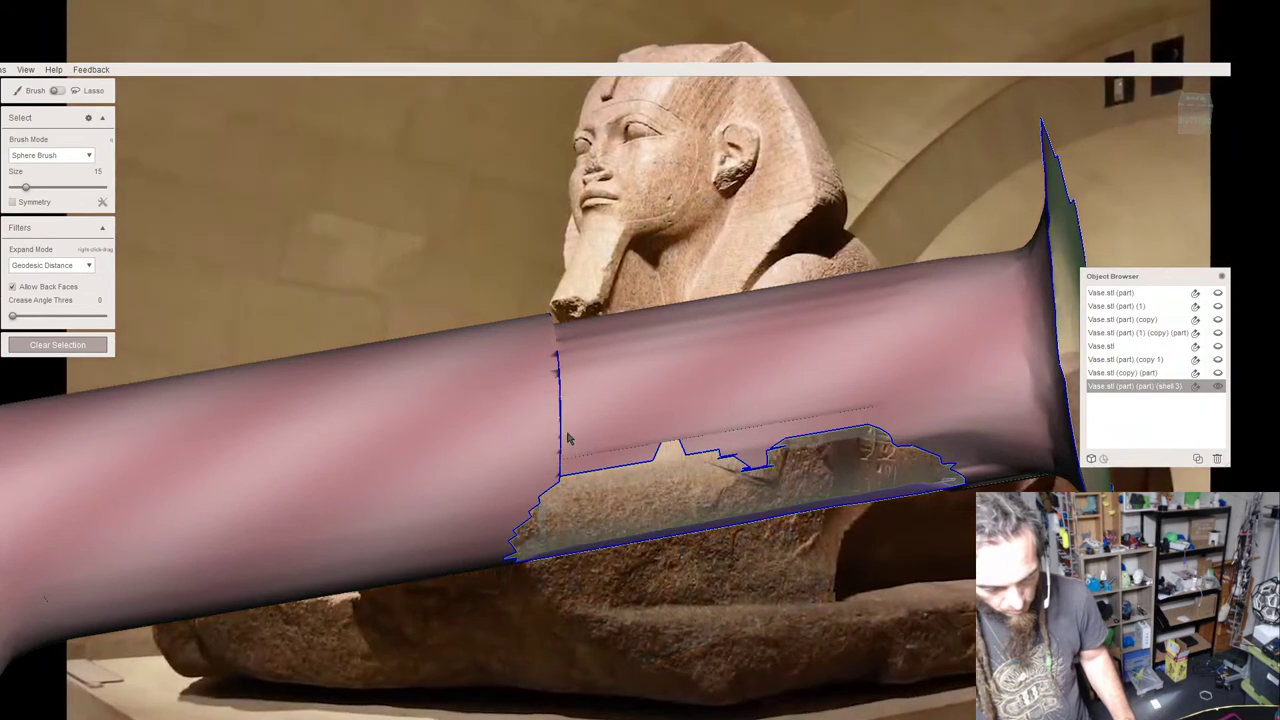
pyautogui.moveTo(541, 429); pyautogui.dragTo(566, 418)
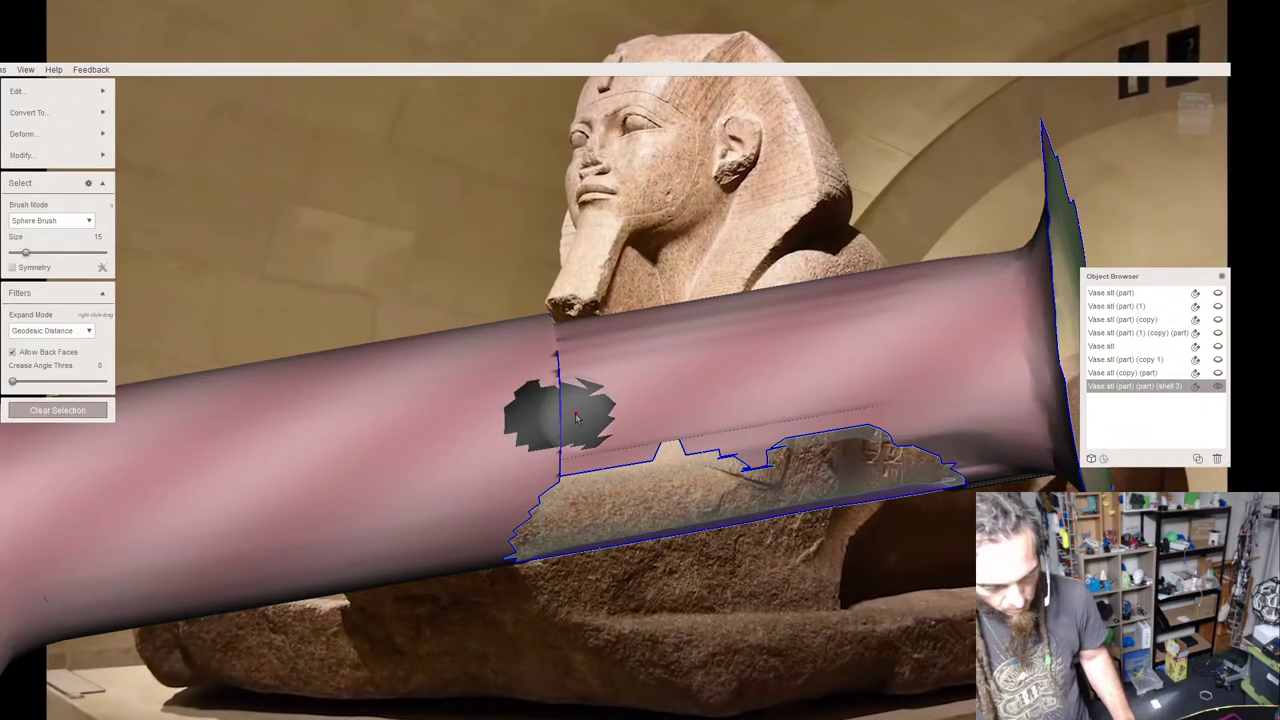
pyautogui.hotkey('ctrl', 'b')
pyautogui.press('Return')
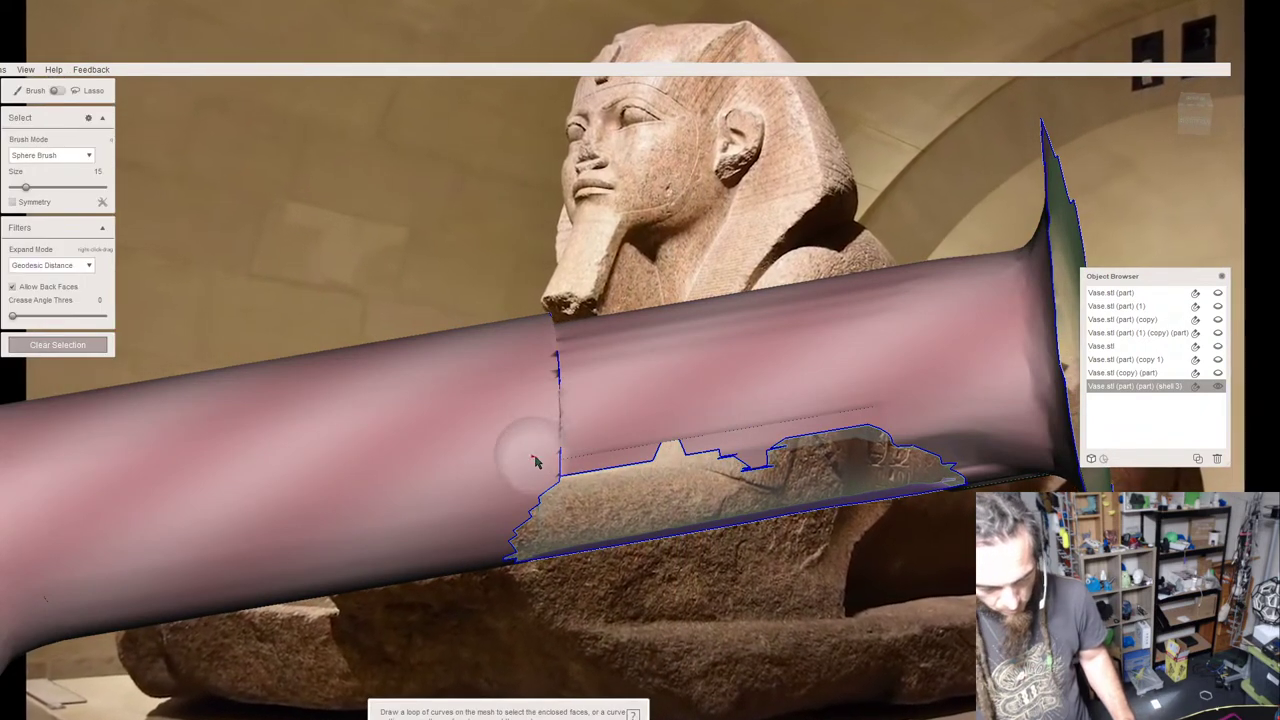
pyautogui.moveTo(643, 465); pyautogui.dragTo(638, 462)
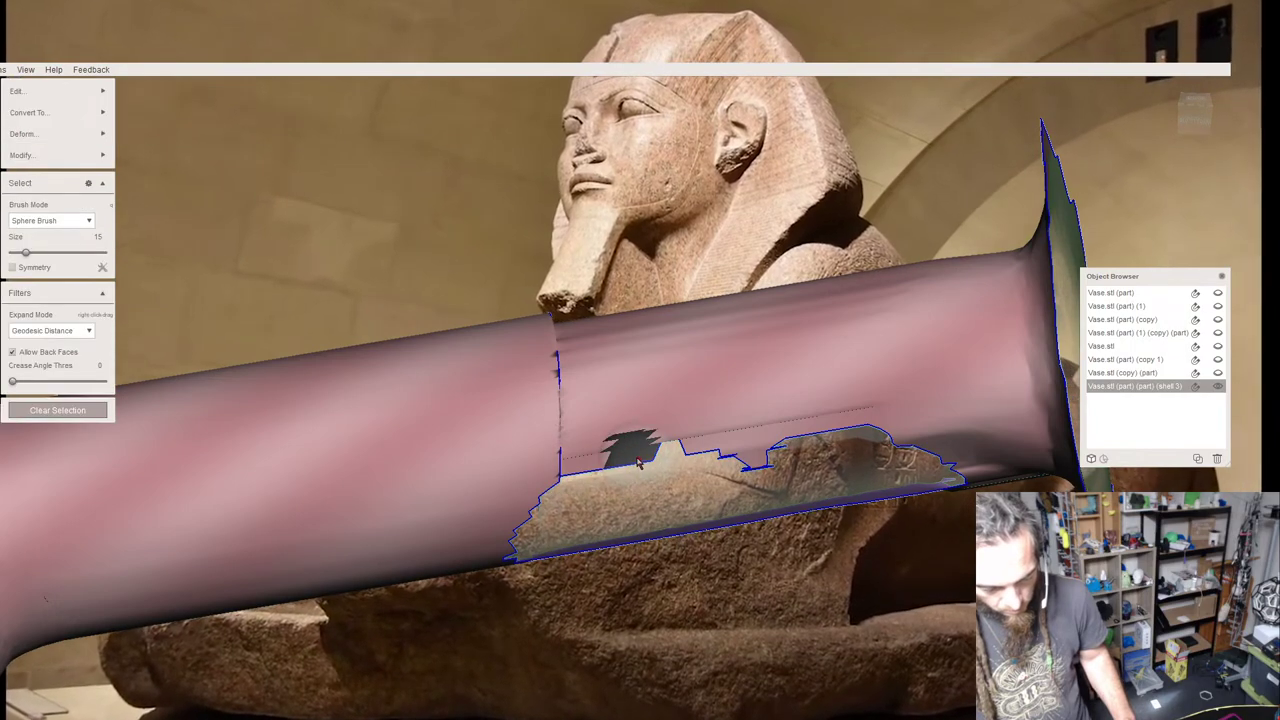
pyautogui.doubleClick(638, 462)
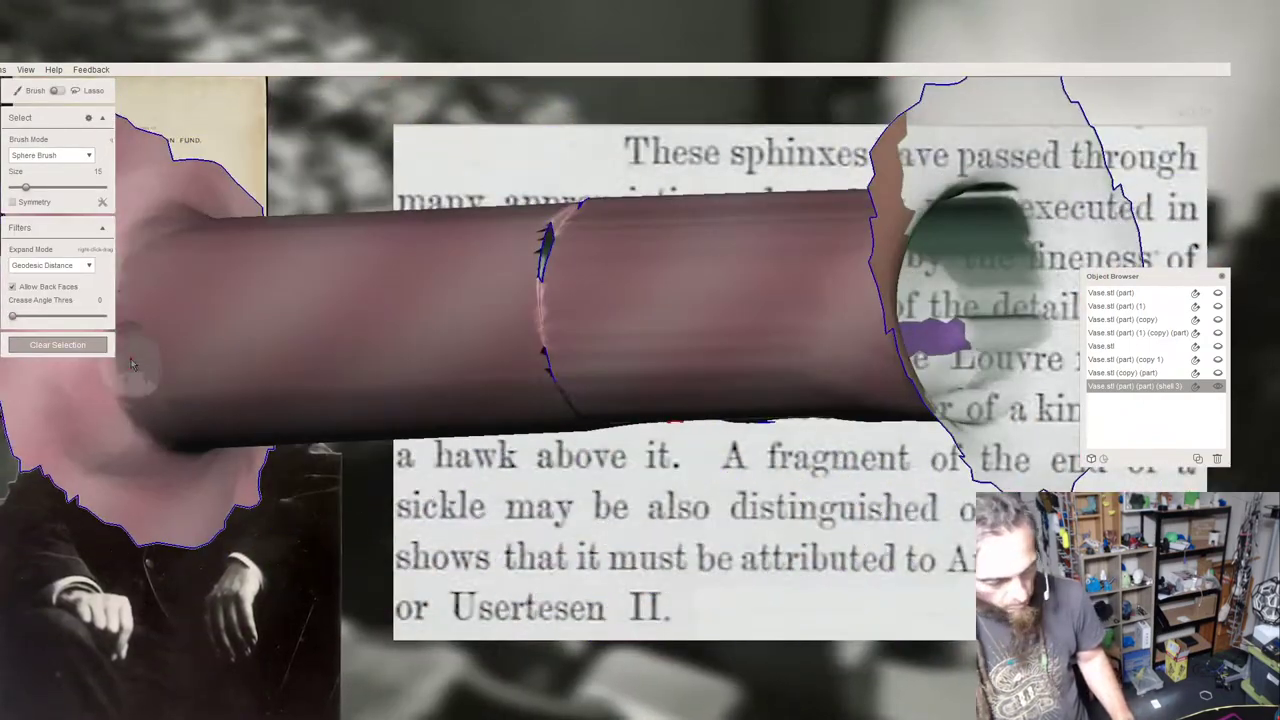
# Clear the selection and repair the remaining seam gaps and stray defects with the Inspector using Flat Fill, keeping the flange ends open.
pyautogui.click(79, 349)
pyautogui.click(52, 93)
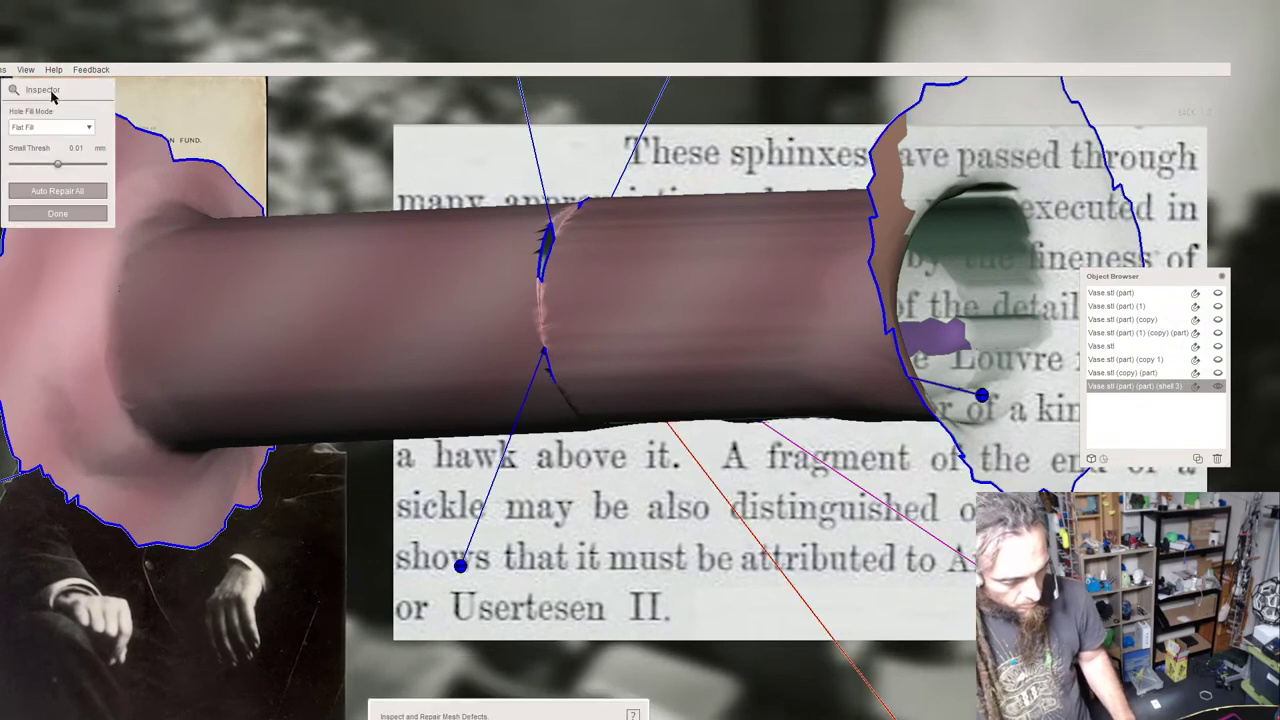
pyautogui.scroll(-5, 459, 408)
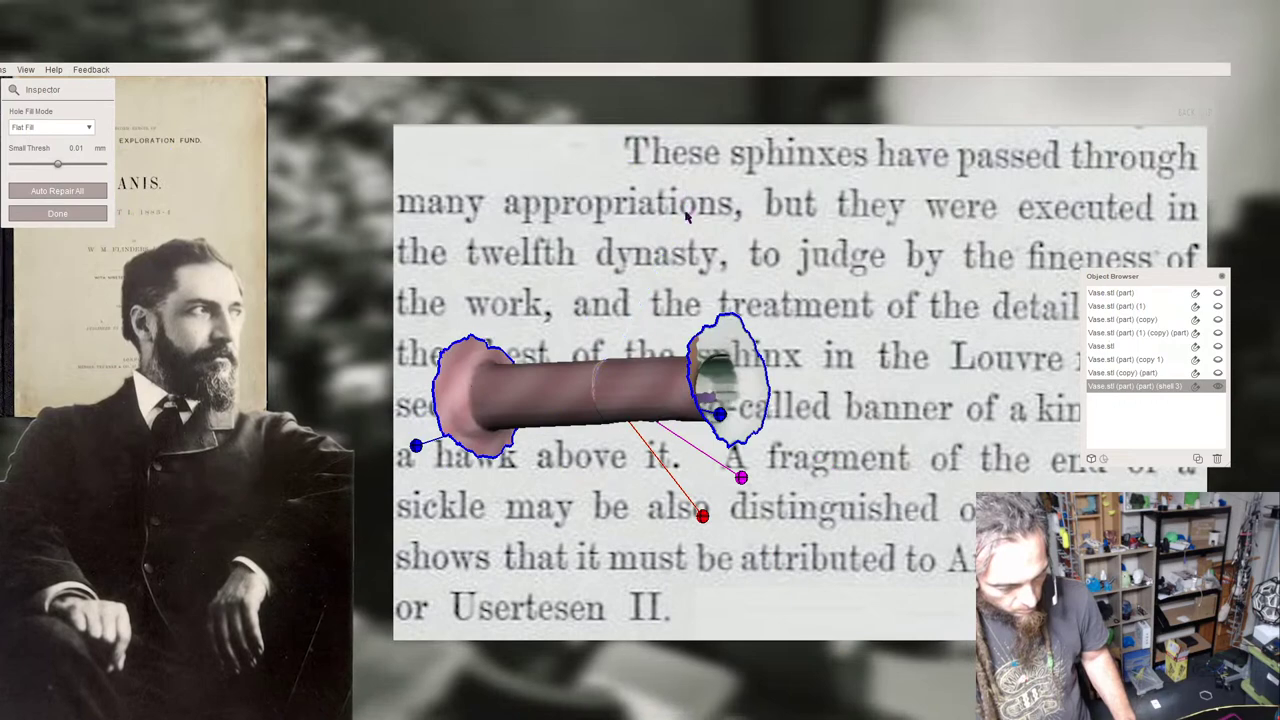
pyautogui.moveTo(677, 243); pyautogui.dragTo(332, 317, button='right')
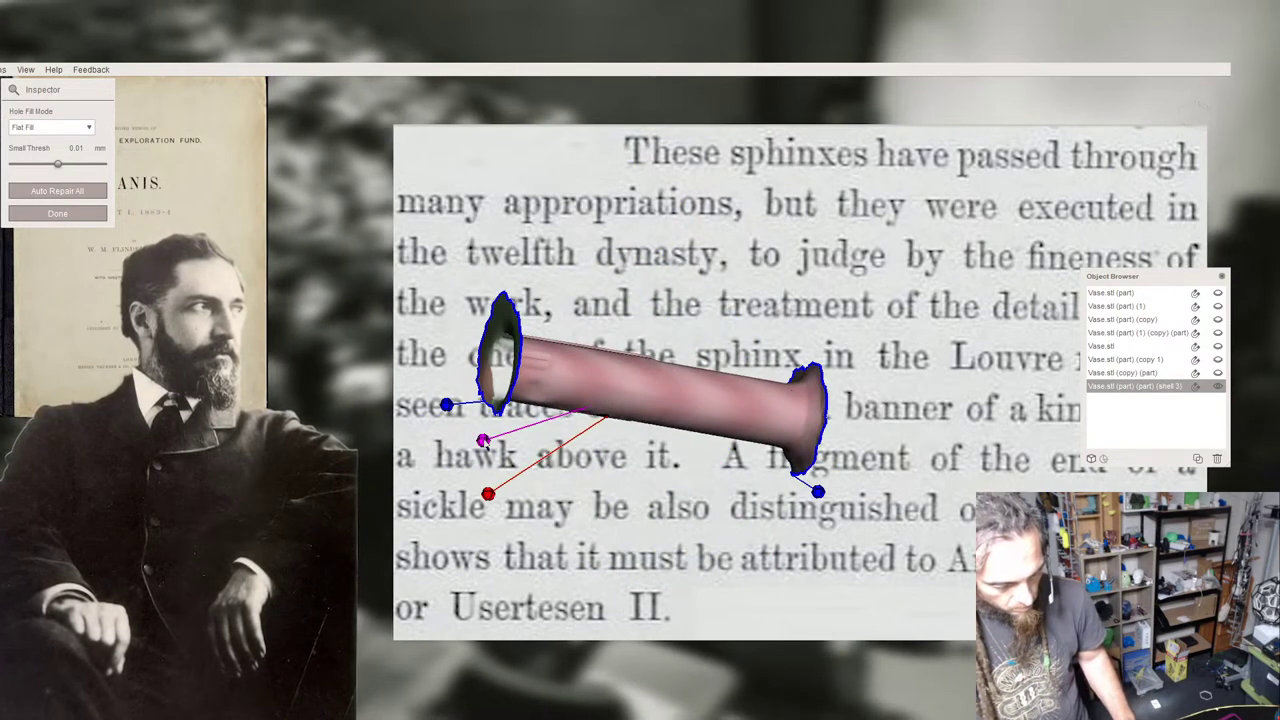
pyautogui.moveTo(516, 485); pyautogui.dragTo(476, 553, button='right')
pyautogui.click(98, 218)
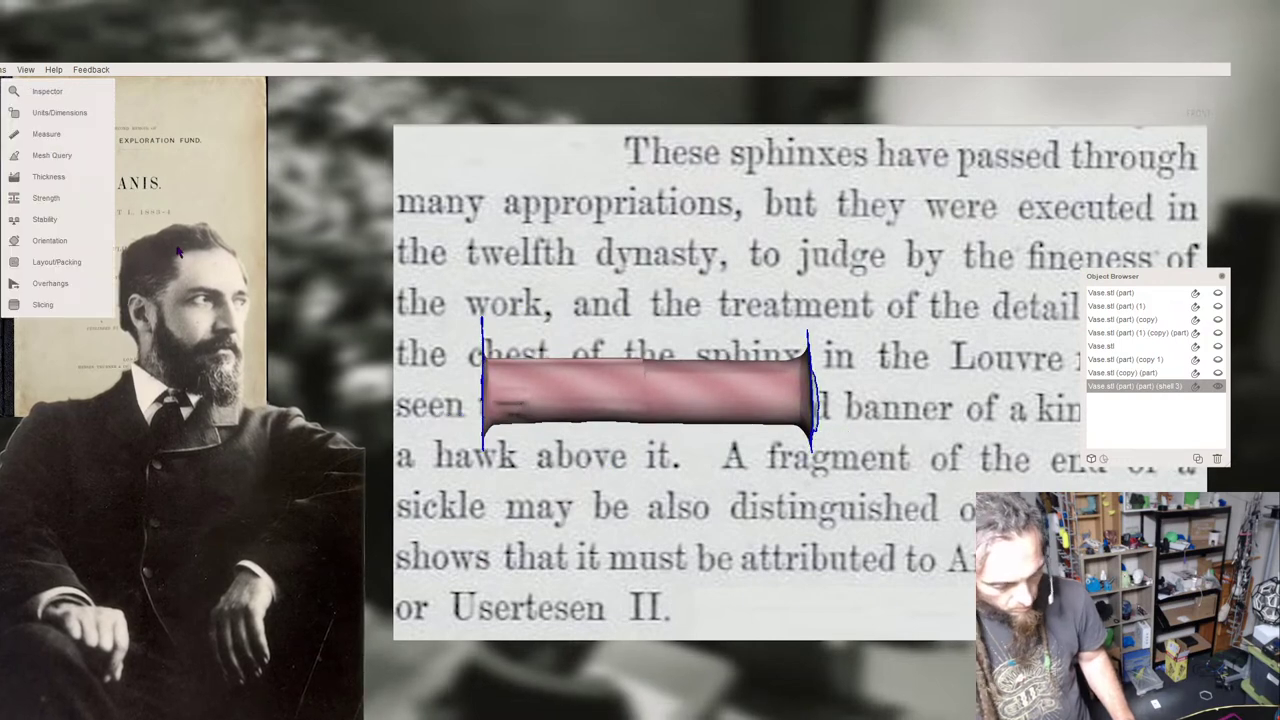
# Lasso the middle section of the joined tube and apply Shape Preserving smoothing with a smoothing value of 1.
pyautogui.press('s')
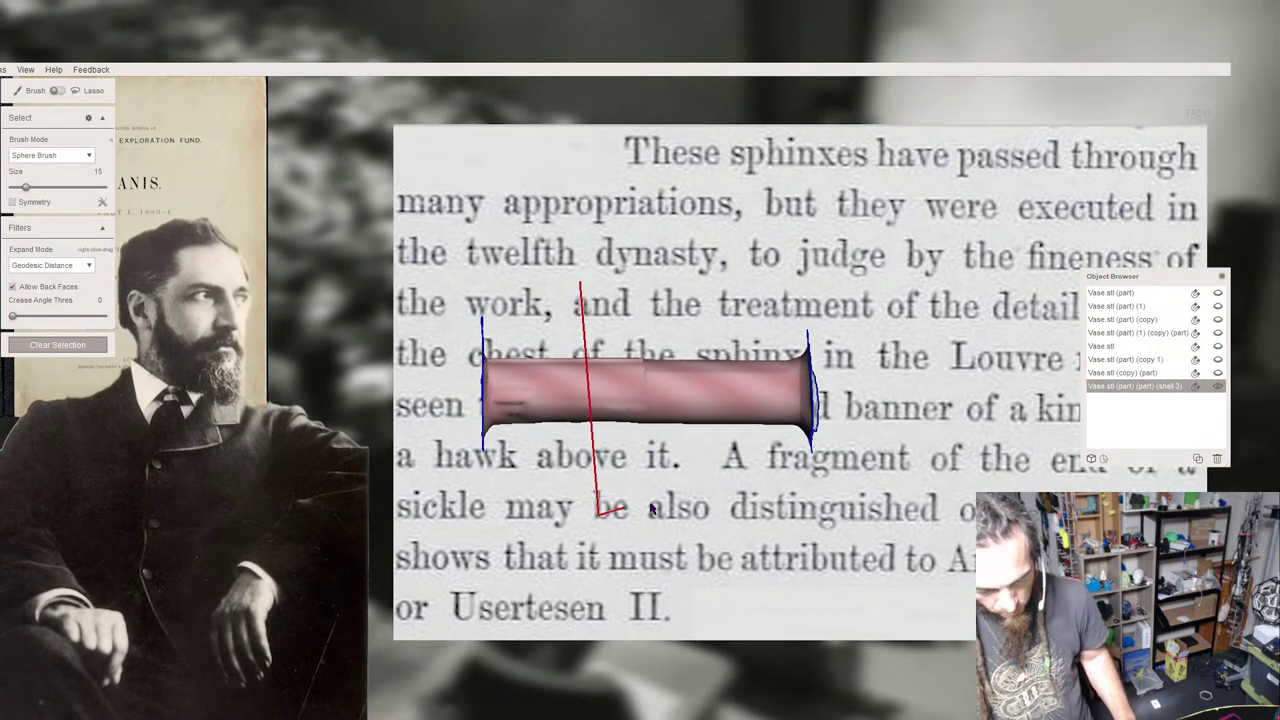
pyautogui.moveTo(580, 298); pyautogui.dragTo(581, 299)
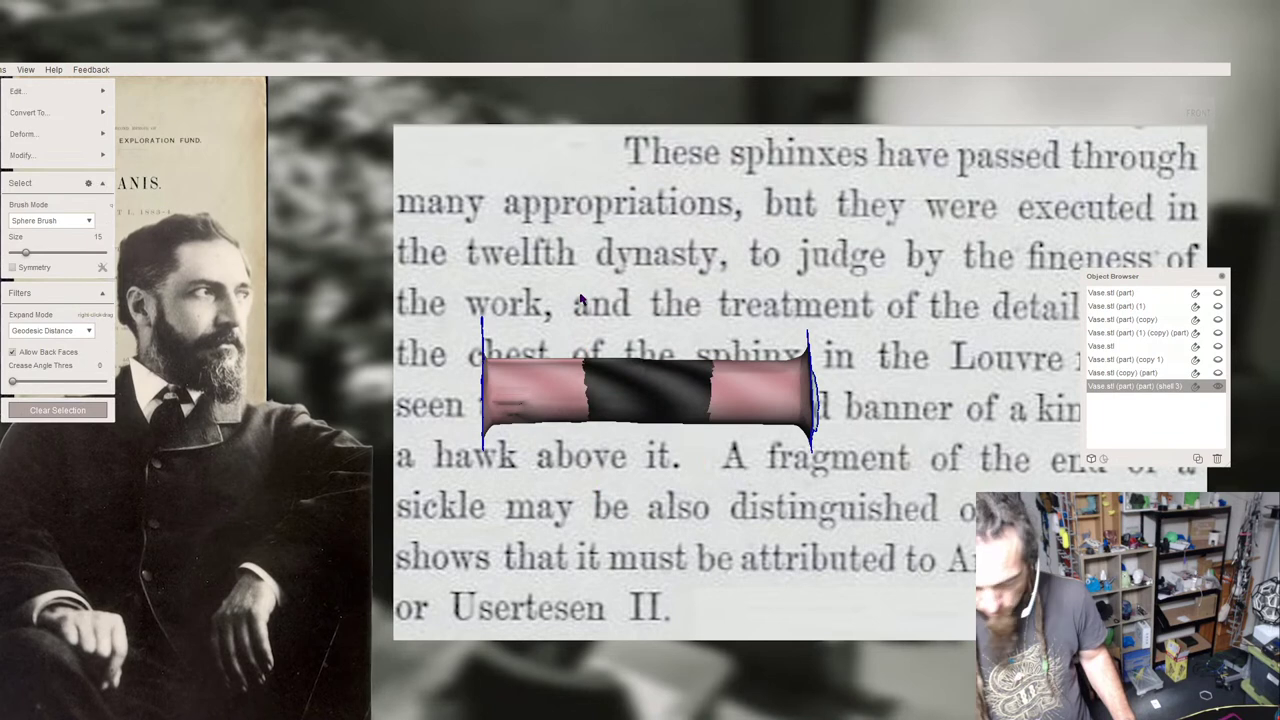
pyautogui.hotkey('ctrl', 'f')
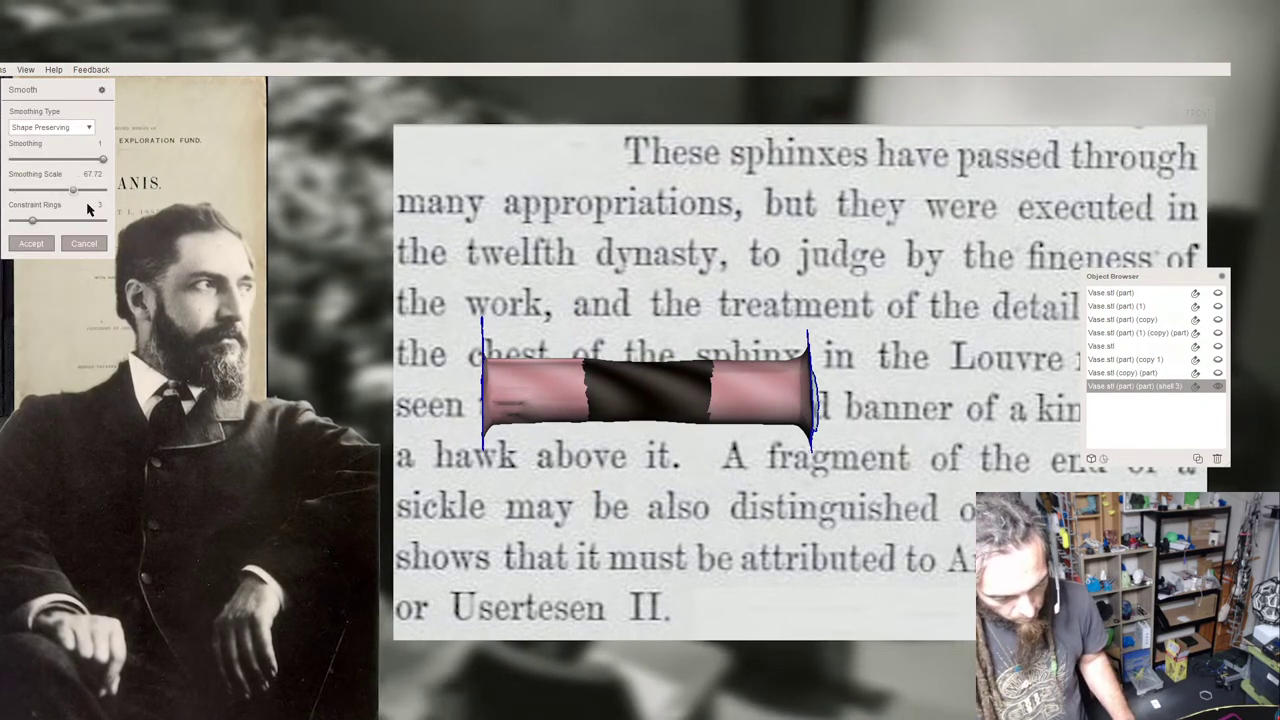
pyautogui.moveTo(86, 204); pyautogui.dragTo(47, 205)
pyautogui.click(34, 250)
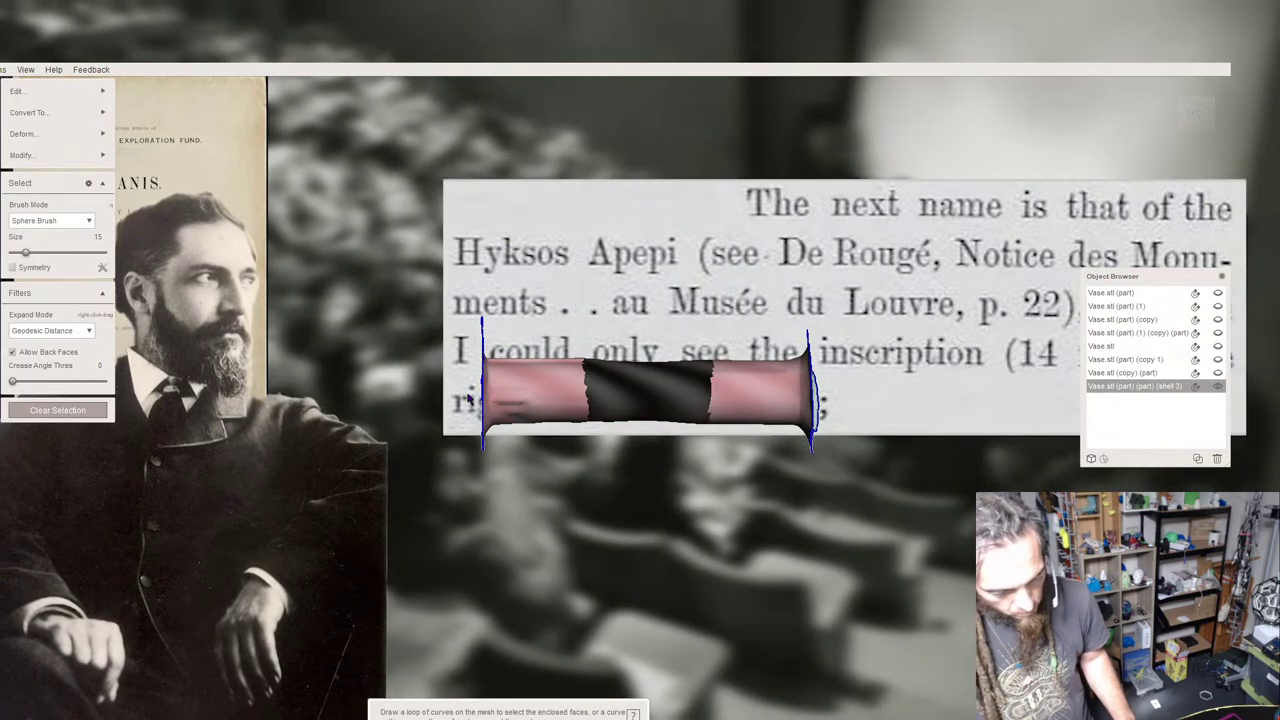
pyautogui.scroll(3, 612, 399)
pyautogui.moveTo(592, 399)
pyautogui.mouseDown(button='right')
pyautogui.moveTo(757, 358)
pyautogui.moveTo(598, 418)
pyautogui.moveTo(607, 398)
pyautogui.mouseUp(button='right')
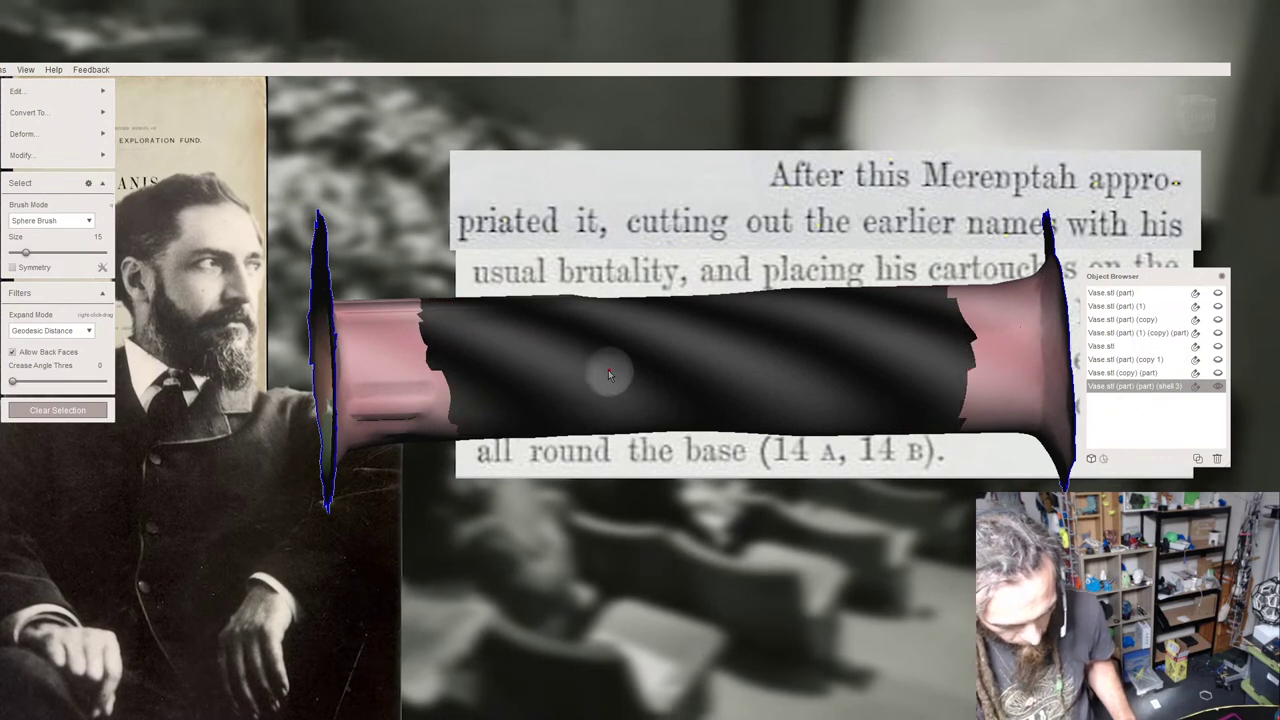
pyautogui.moveTo(332, 300); pyautogui.dragTo(337, 301)
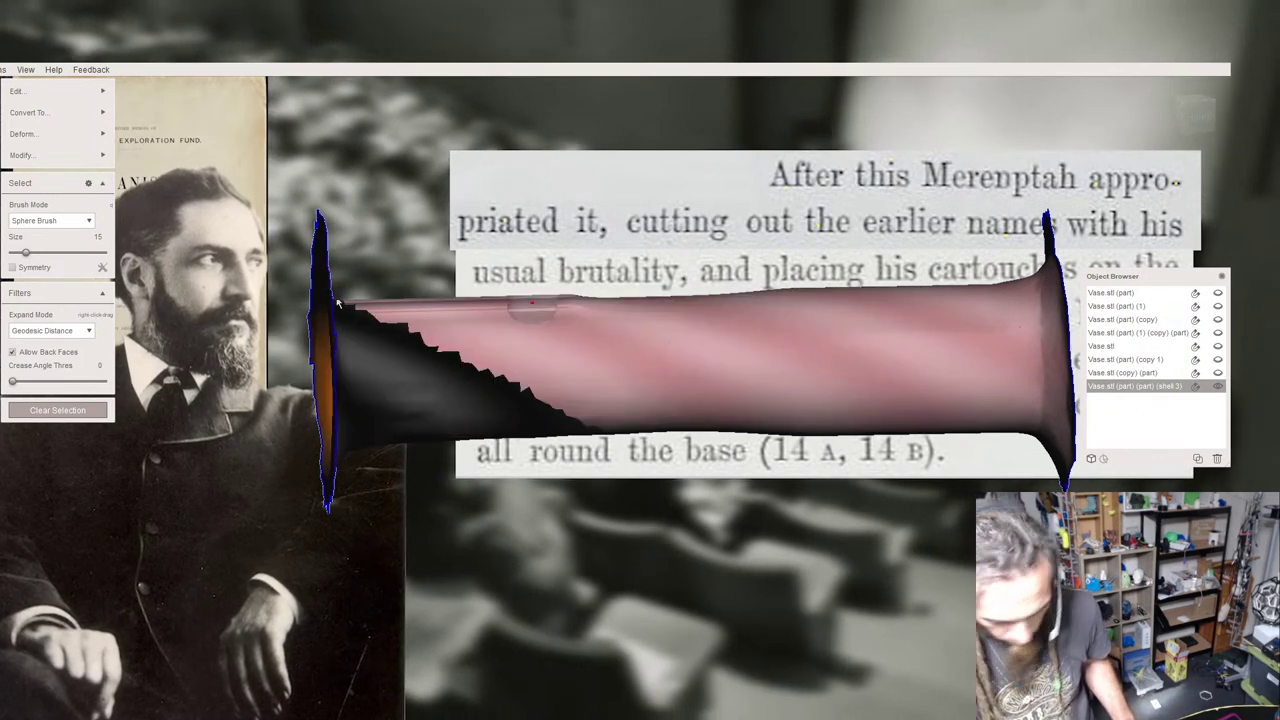
pyautogui.press('Escape')
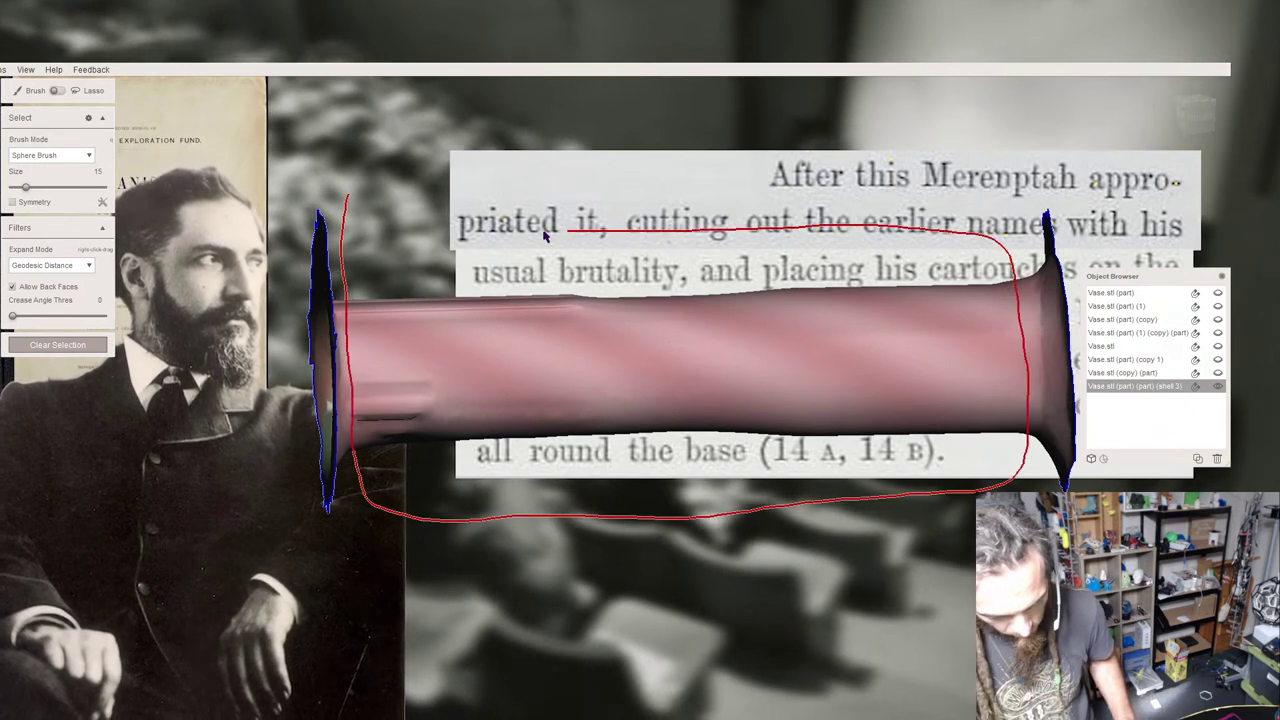
# Select the tube between its two flanges, apply Shape Preserving smoothing with smoothing 1 and scale 4, and show the Vase.stl (part) body.
pyautogui.moveTo(346, 205); pyautogui.dragTo(363, 231)
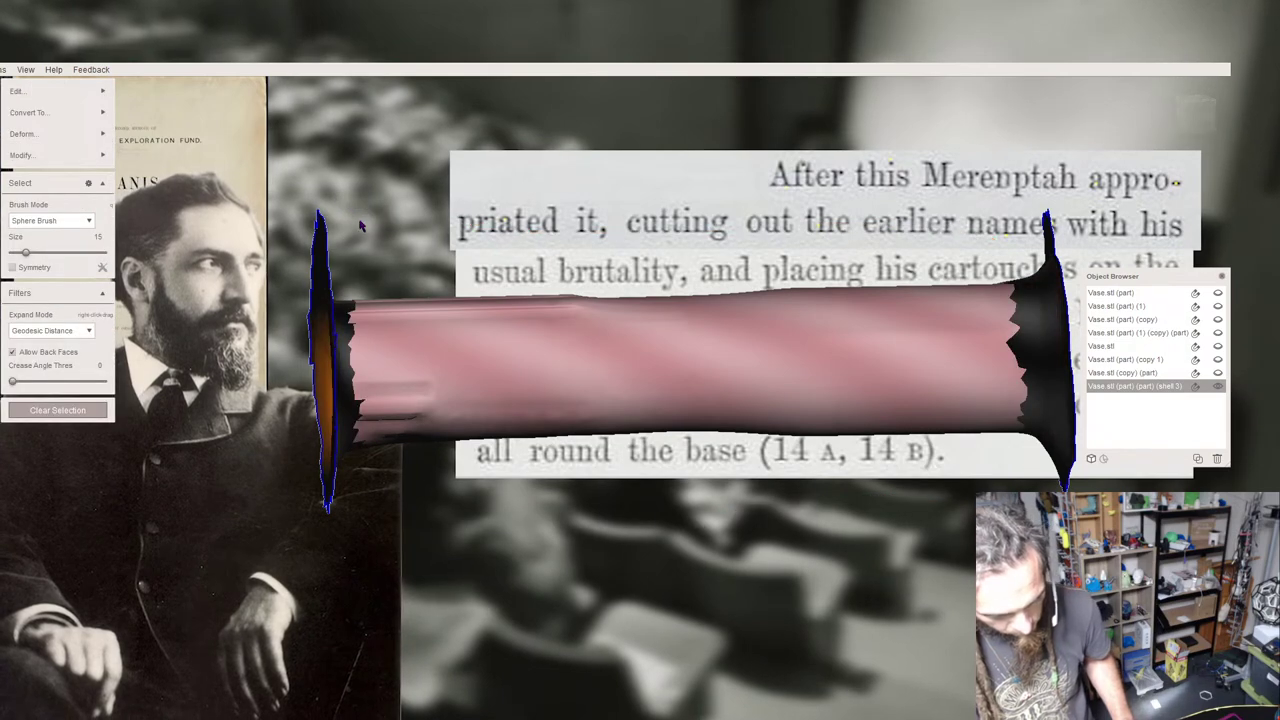
pyautogui.moveTo(385, 270); pyautogui.dragTo(512, 298, button='right')
pyautogui.press('i')
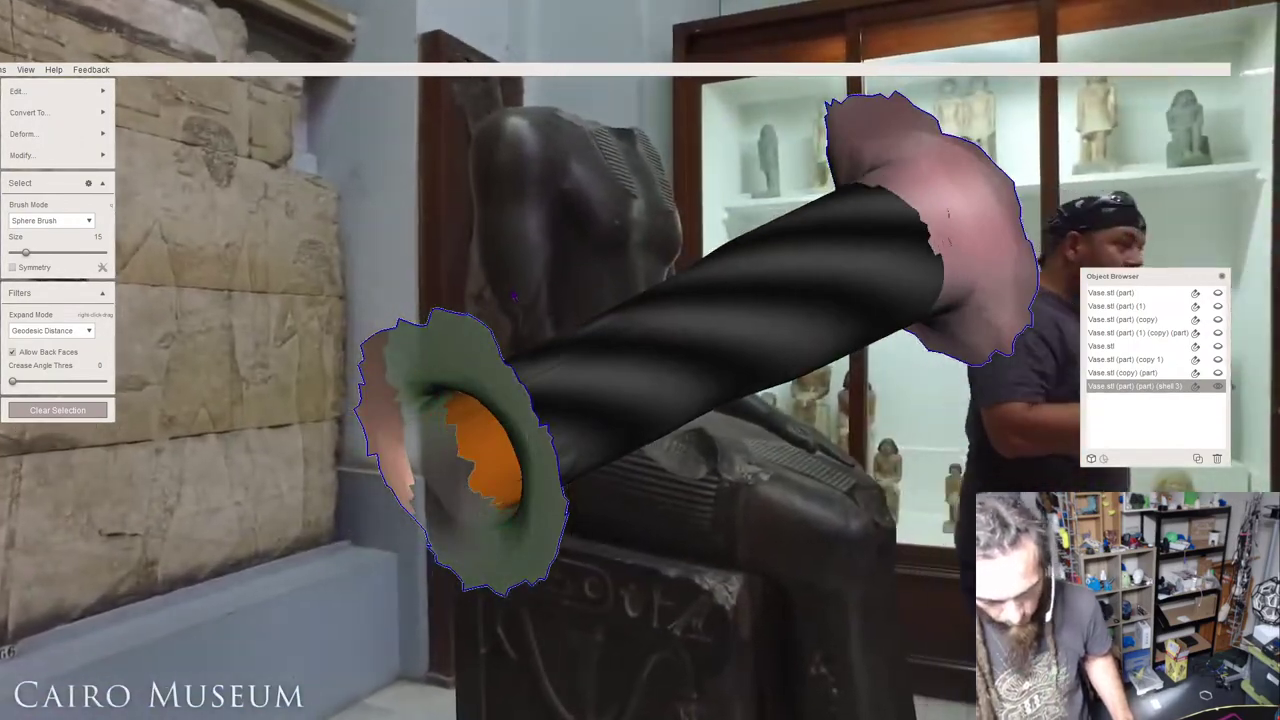
pyautogui.hotkey('ctrl', 'f')
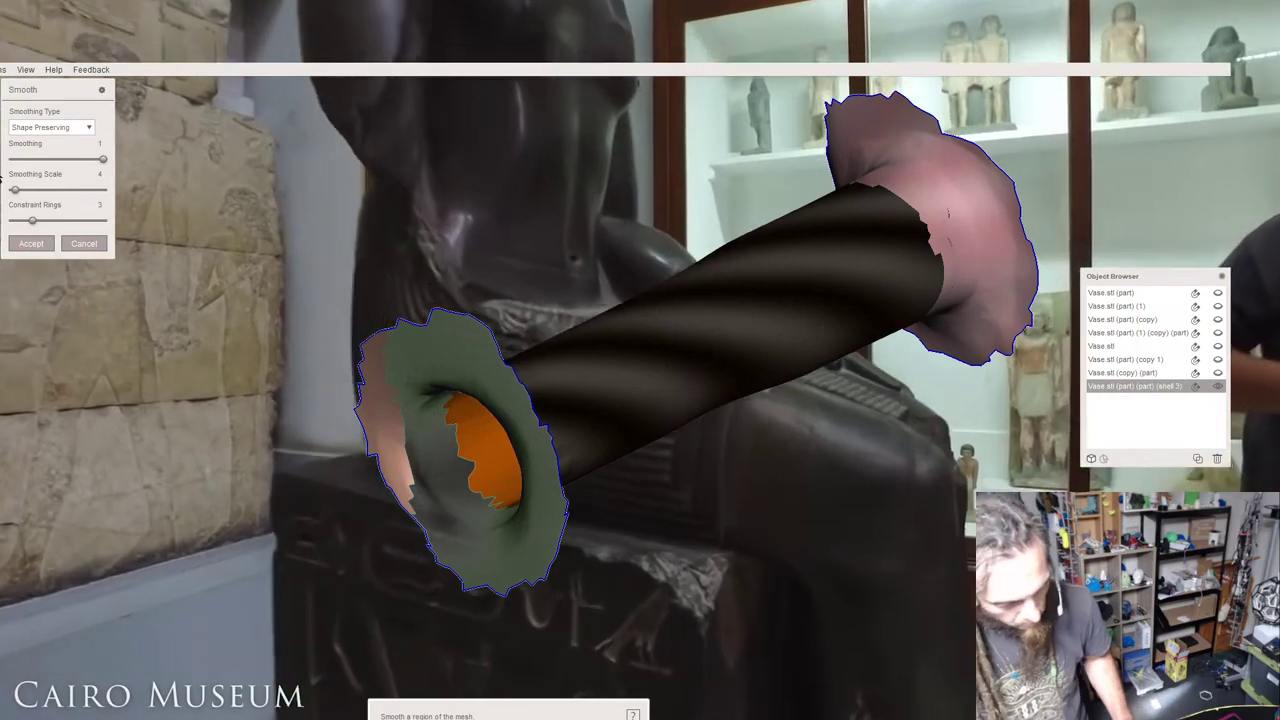
pyautogui.click(20, 244)
pyautogui.press('f')
pyautogui.moveTo(600, 240); pyautogui.dragTo(678, 233, button='right')
pyautogui.press('Return')
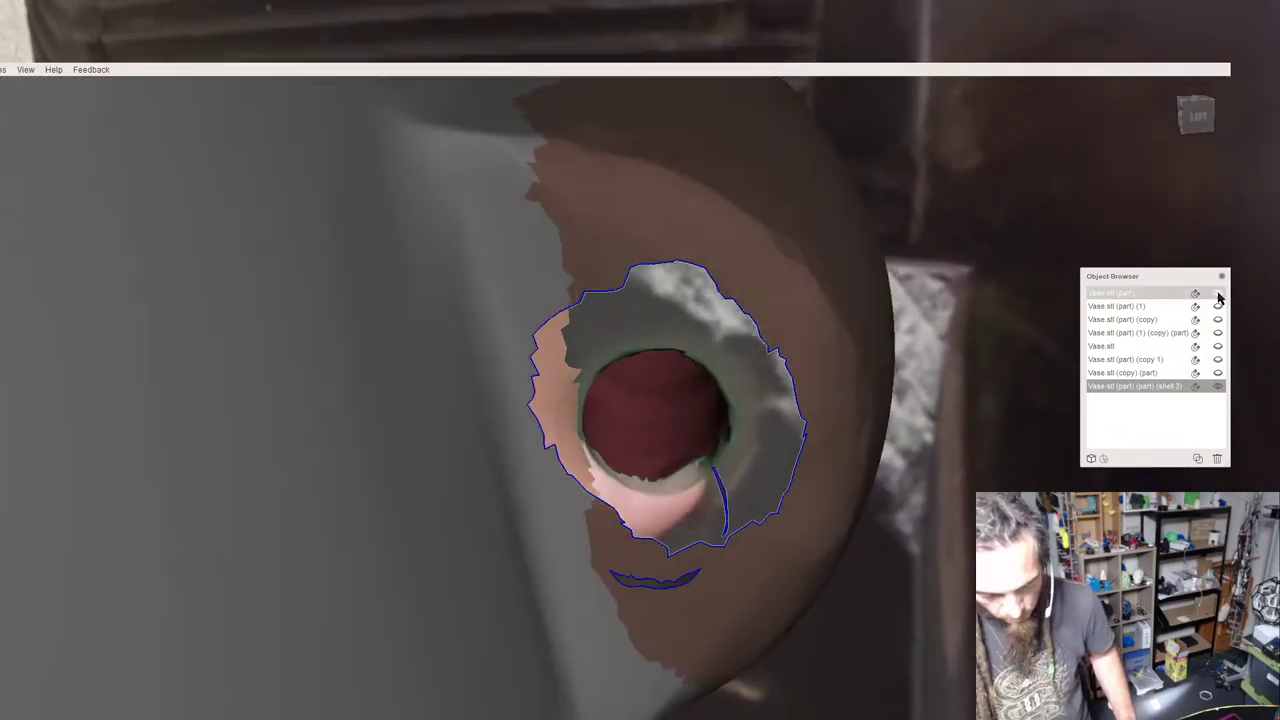
# Clear the face selection and combine the smoothed tube shell with the Vase.stl (part) body into one object.
pyautogui.moveTo(560, 362); pyautogui.dragTo(390, 413, button='right')
pyautogui.scroll(-3, 390, 413)
pyautogui.press('s')
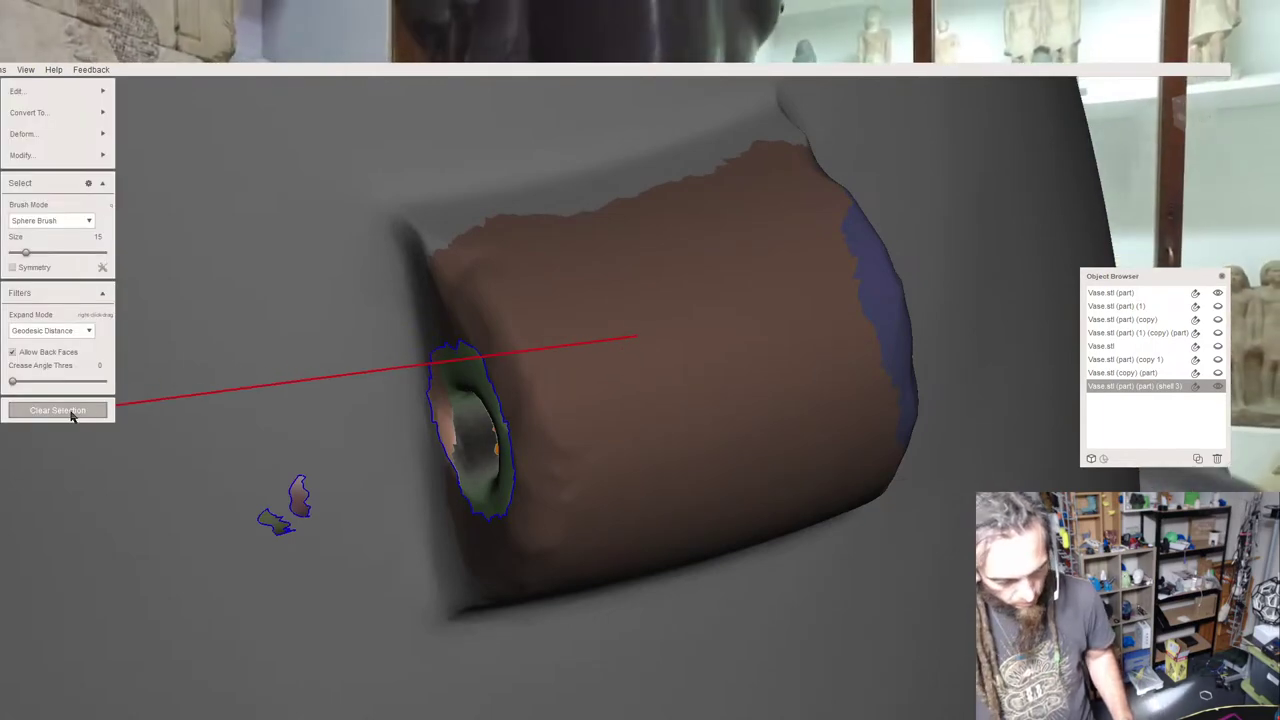
pyautogui.keyDown('shift'); pyautogui.click(530, 331); pyautogui.keyUp('shift')
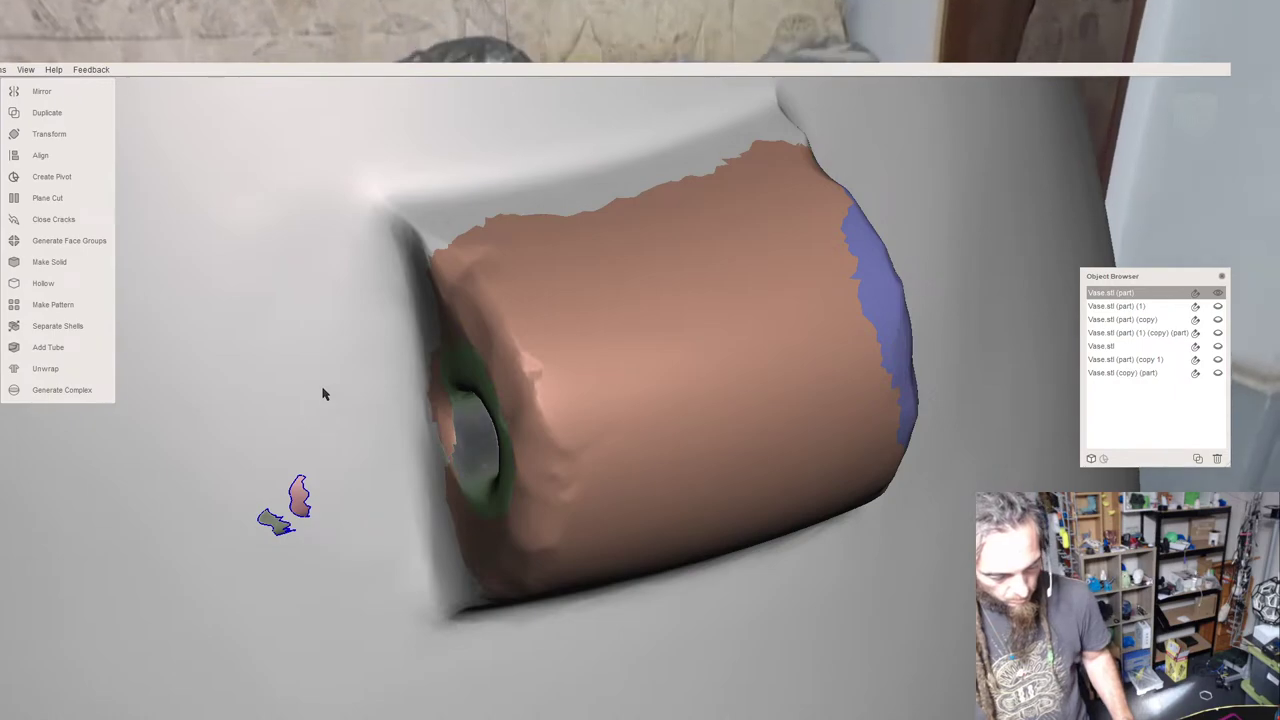
pyautogui.moveTo(322, 392); pyautogui.dragTo(643, 332, button='right')
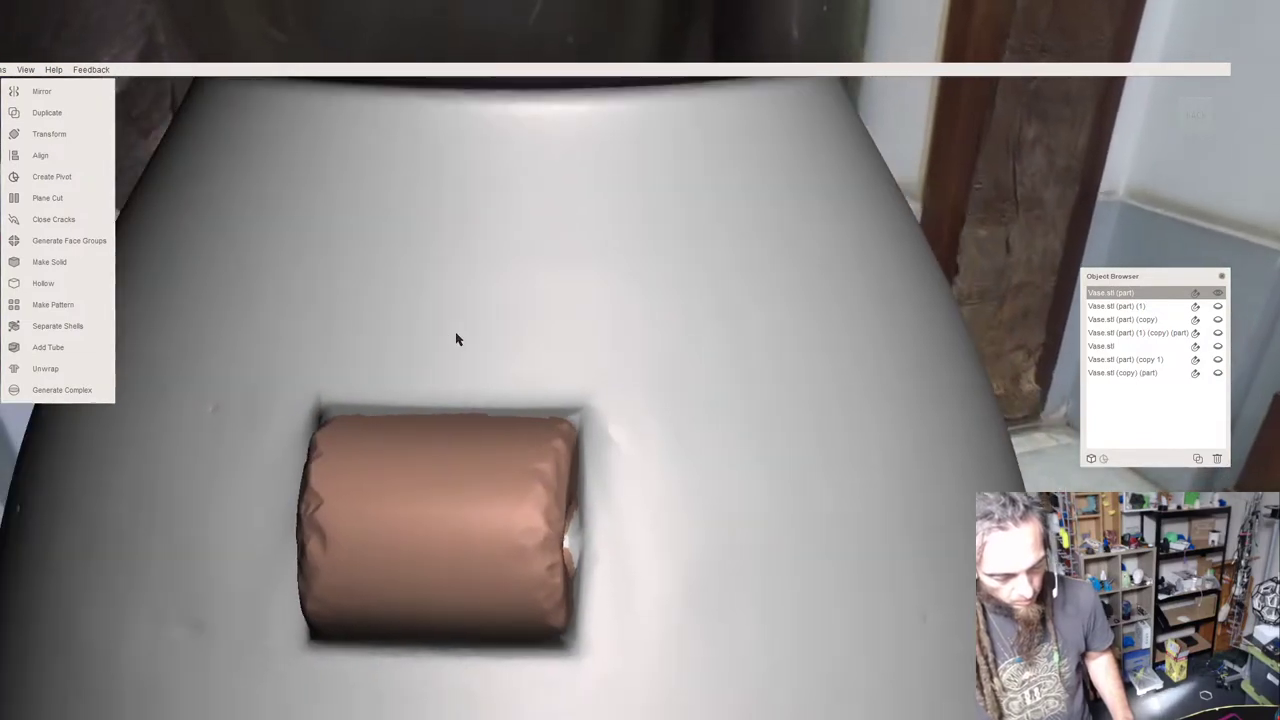
# Select the faces along the ragged inner edge of the hole in the vase's lug handle.
pyautogui.scroll(-2, 456, 339)
pyautogui.moveTo(357, 360); pyautogui.dragTo(574, 357, button='right')
pyautogui.moveTo(360, 355); pyautogui.dragTo(541, 325, button='middle')
pyautogui.scroll(3, 537, 323)
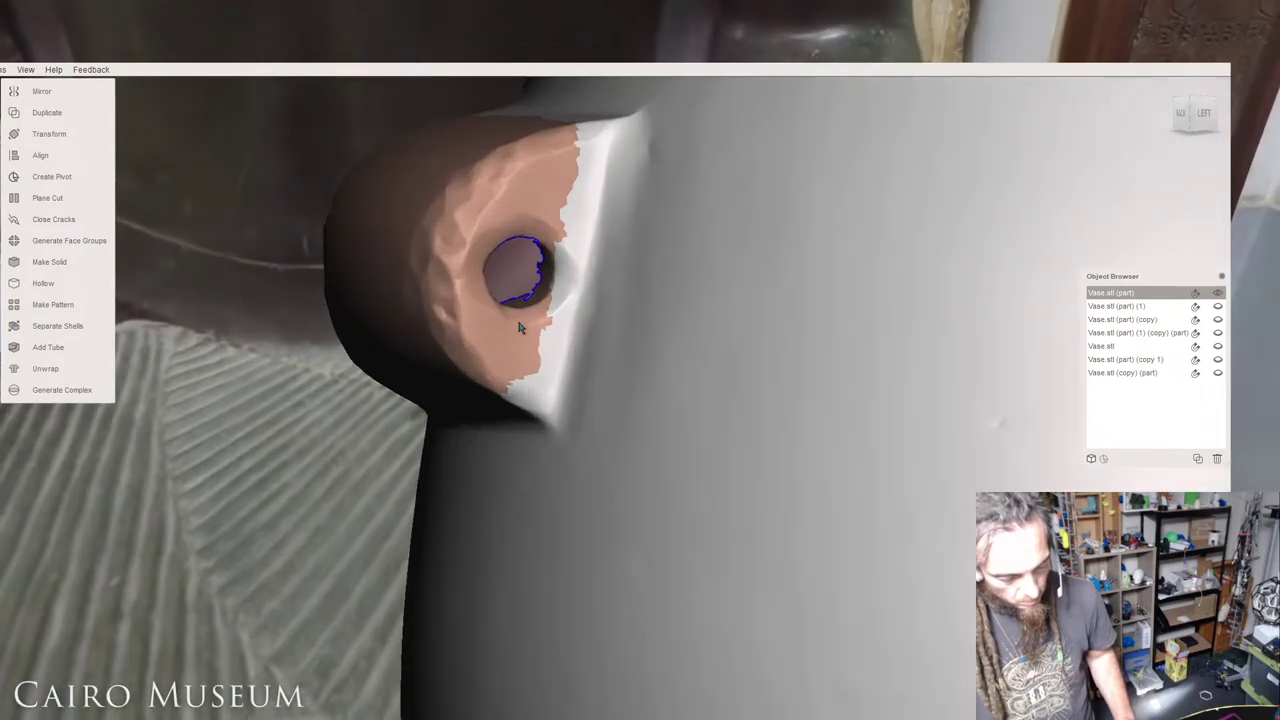
pyautogui.moveTo(537, 323); pyautogui.dragTo(787, 315, button='right')
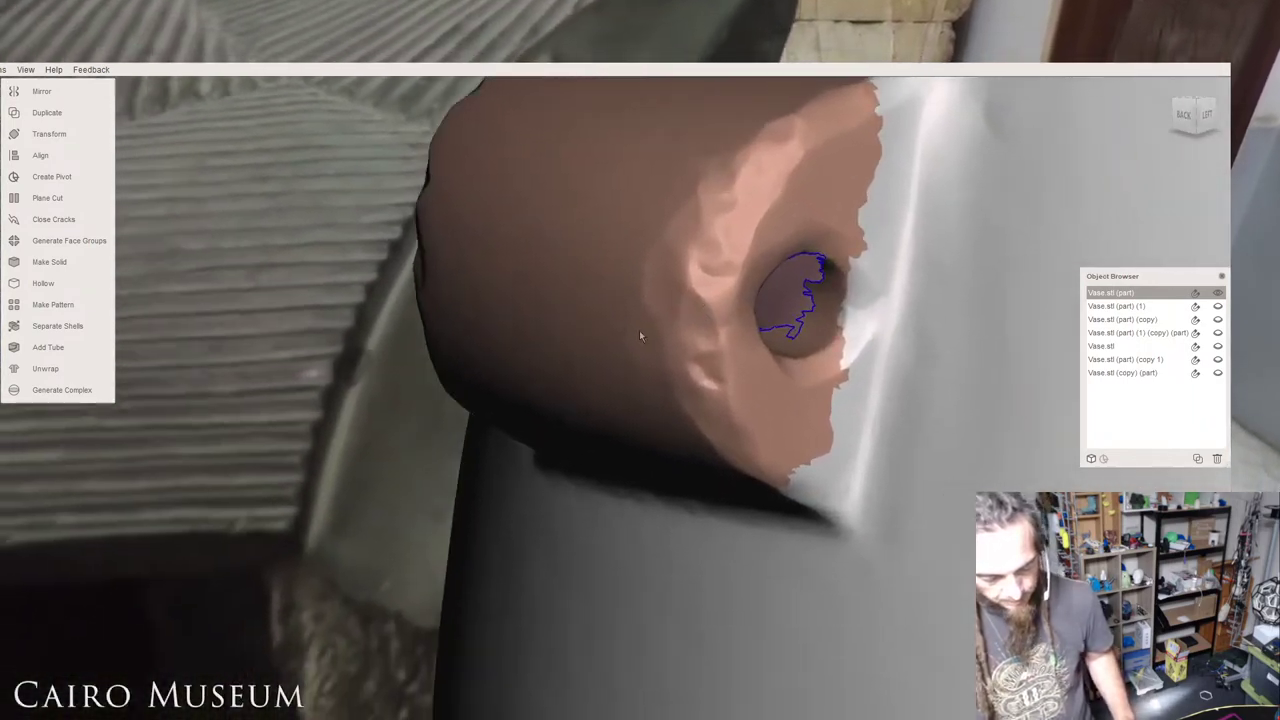
pyautogui.moveTo(687, 341); pyautogui.dragTo(538, 370, button='right')
pyautogui.scroll(-2, 538, 370)
pyautogui.click(27, 71)
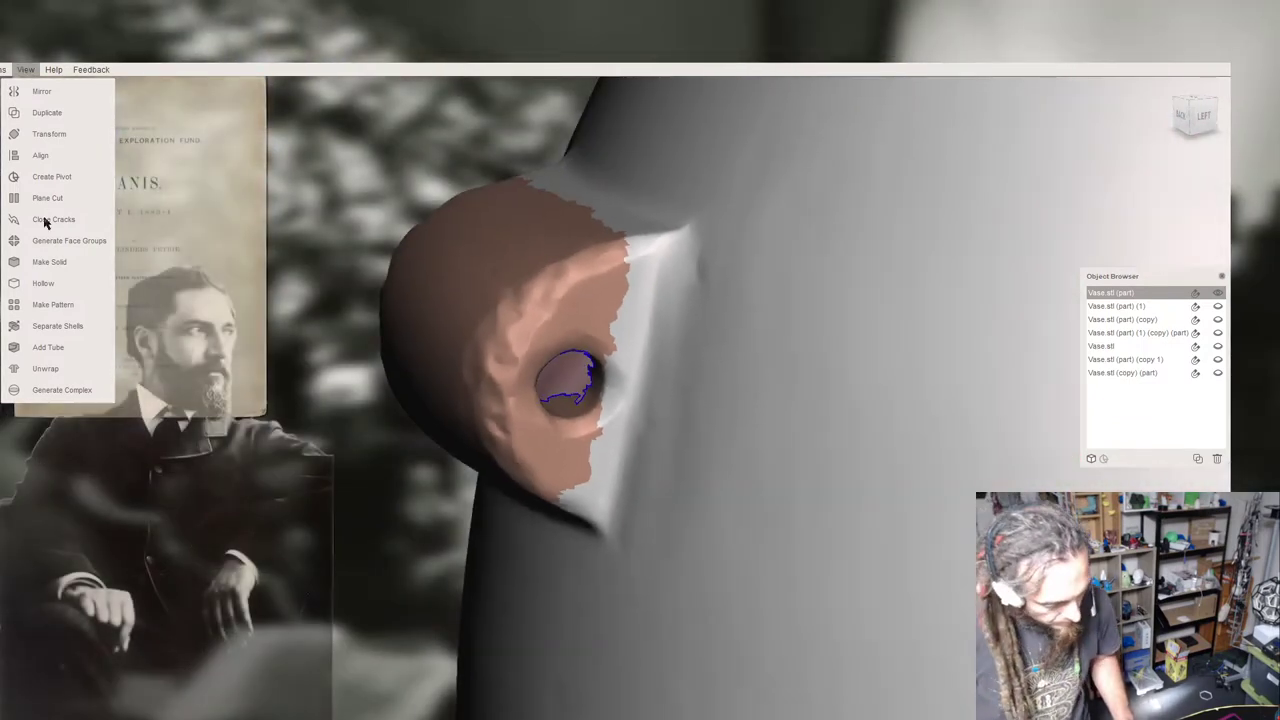
pyautogui.scroll(5, 488, 322)
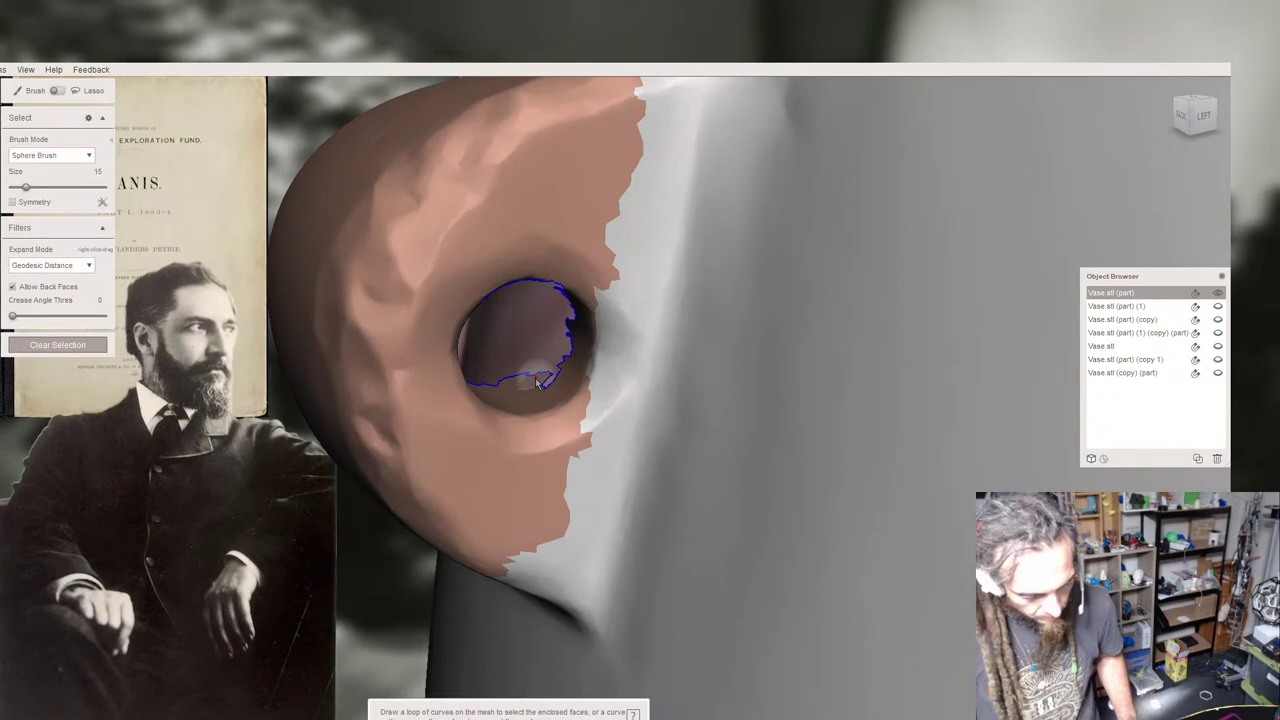
pyautogui.click(537, 383)
pyautogui.hotkey('ctrl', 'z')
pyautogui.scroll(3, 530, 368)
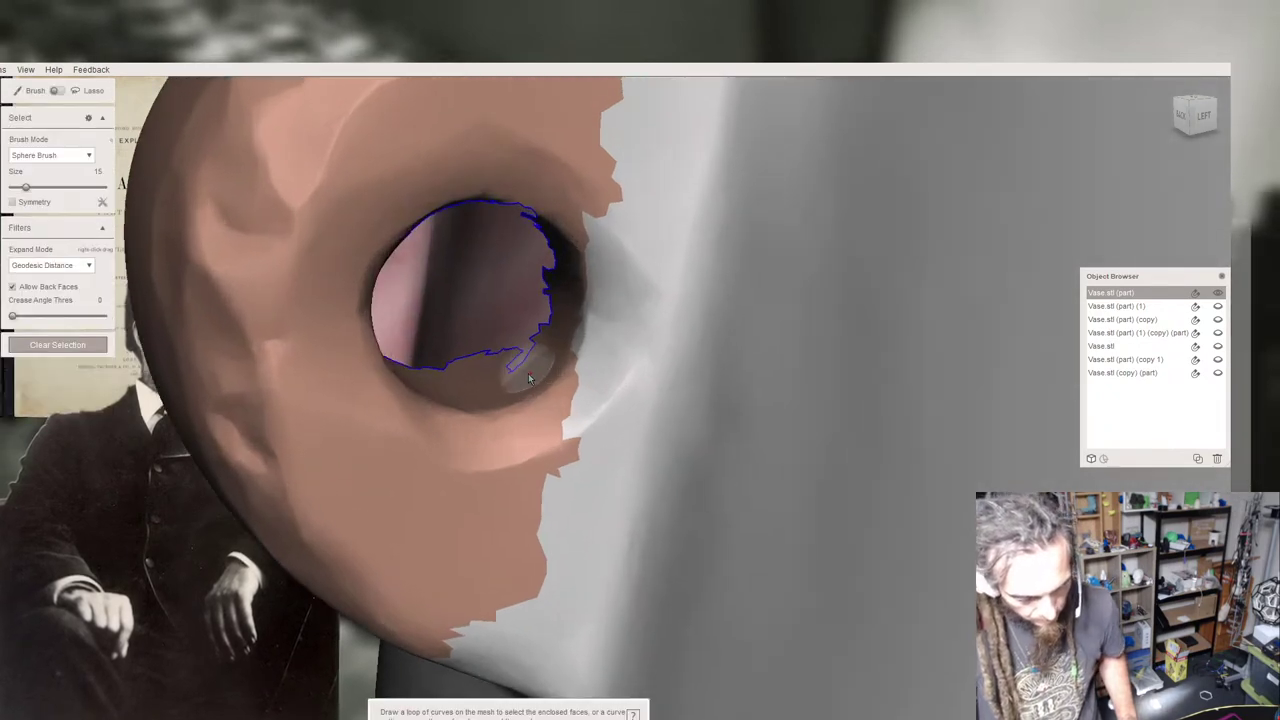
pyautogui.moveTo(528, 366); pyautogui.dragTo(663, 357, button='right')
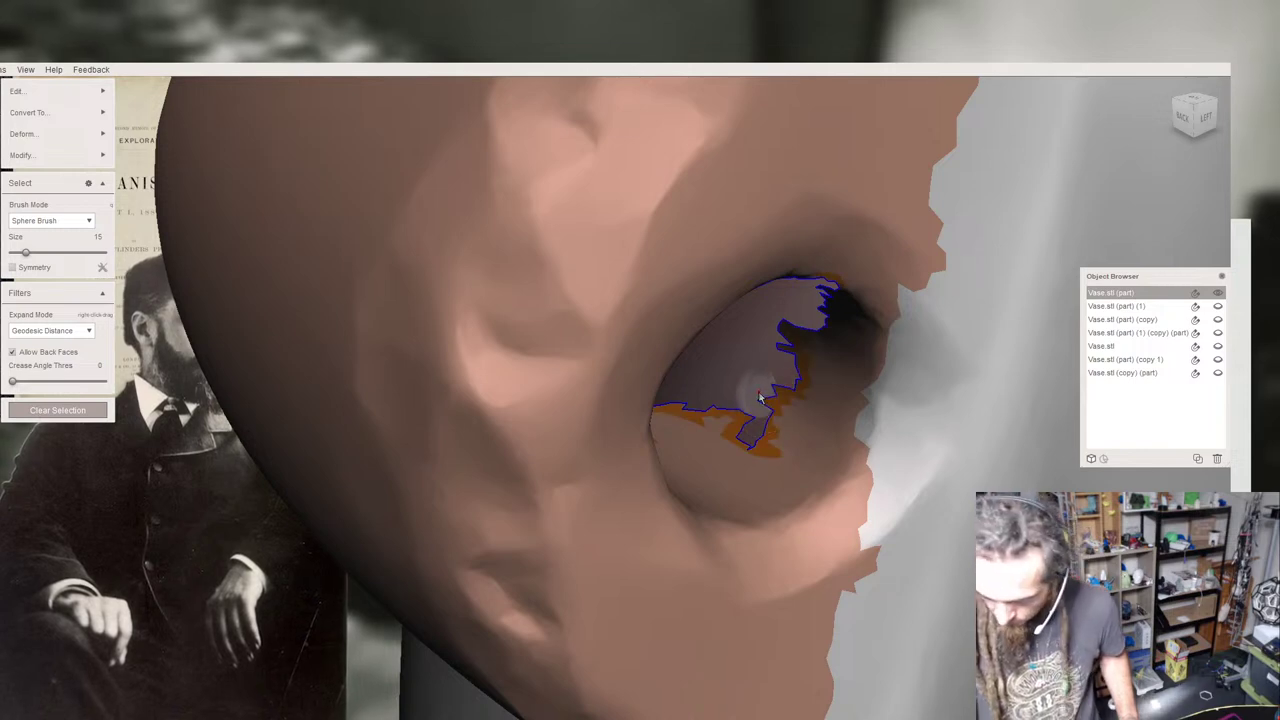
# Use Face Transform to stretch the selected edge lengthwise through the lug until it protrudes beyond the opposite end.
pyautogui.press('t')
pyautogui.moveTo(524, 378); pyautogui.dragTo(460, 388, button='right')
pyautogui.click(820, 325)
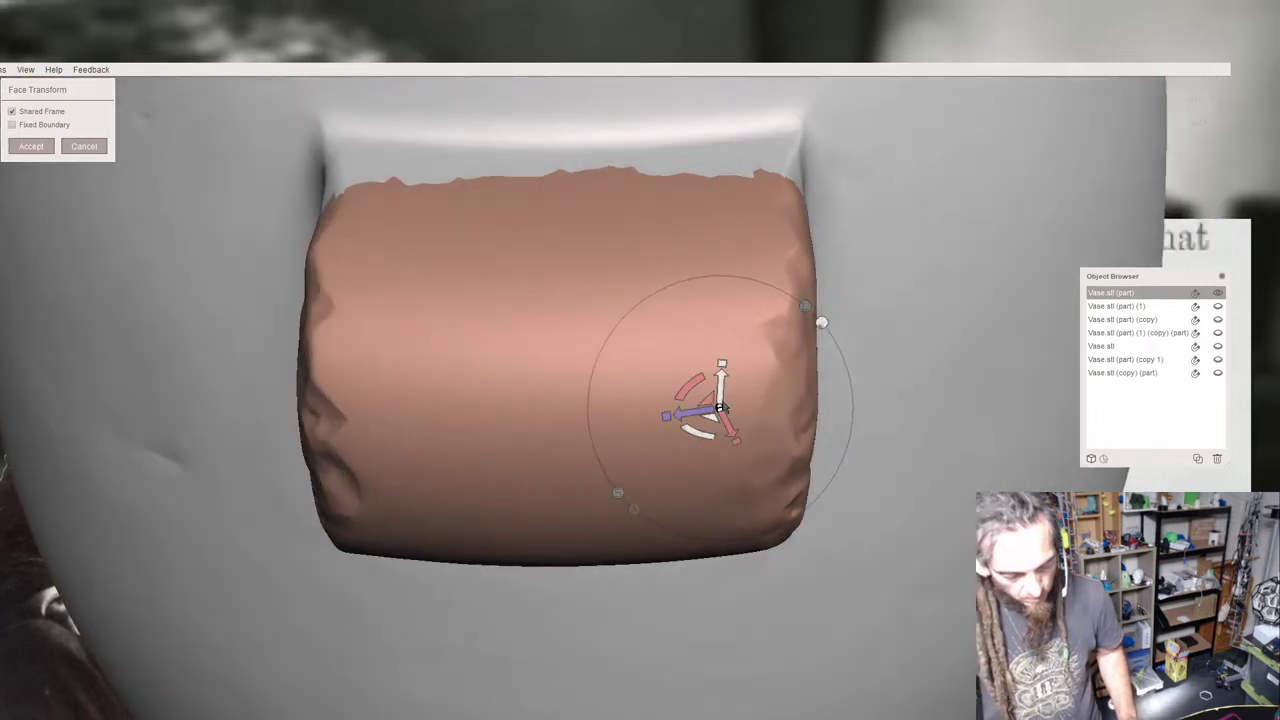
pyautogui.moveTo(714, 422); pyautogui.dragTo(176, 412)
pyautogui.moveTo(176, 415); pyautogui.dragTo(477, 416, button='right')
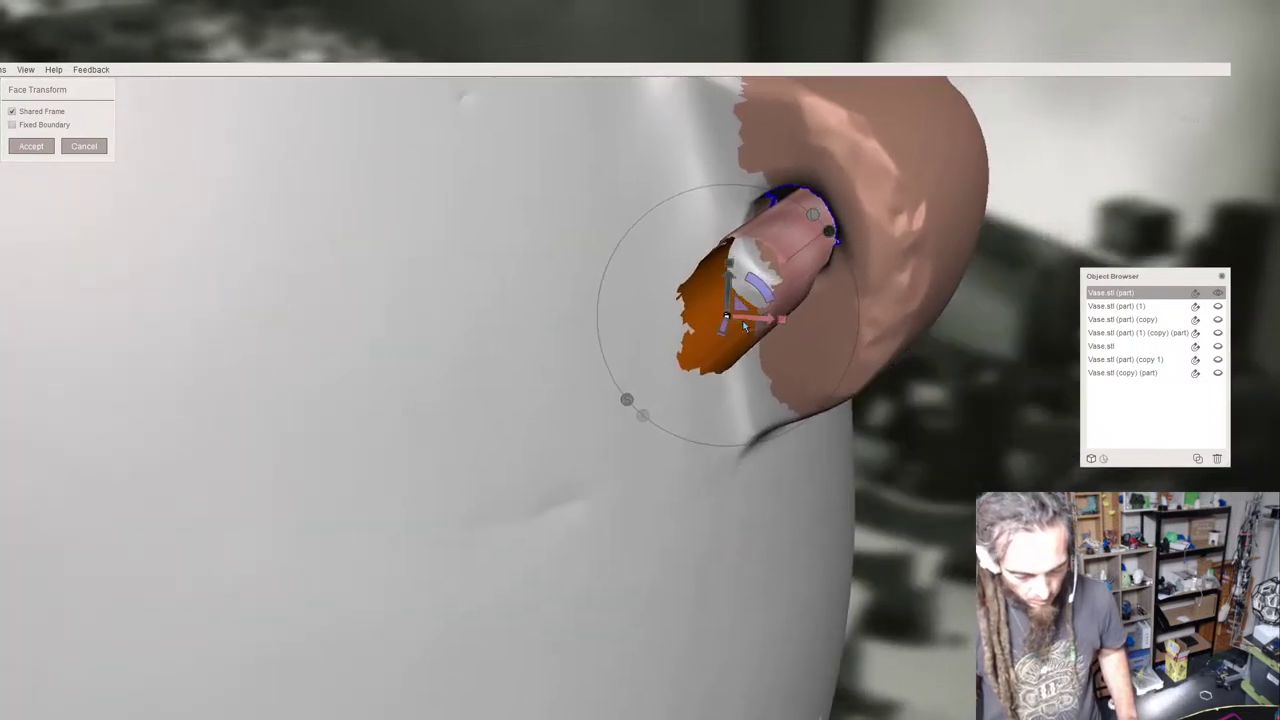
# Fine-tune the stretched faces' position so the extended tube follows the hole's direction, and accept the transform.
pyautogui.moveTo(740, 313); pyautogui.dragTo(769, 259)
pyautogui.moveTo(775, 267); pyautogui.dragTo(803, 250, button='right')
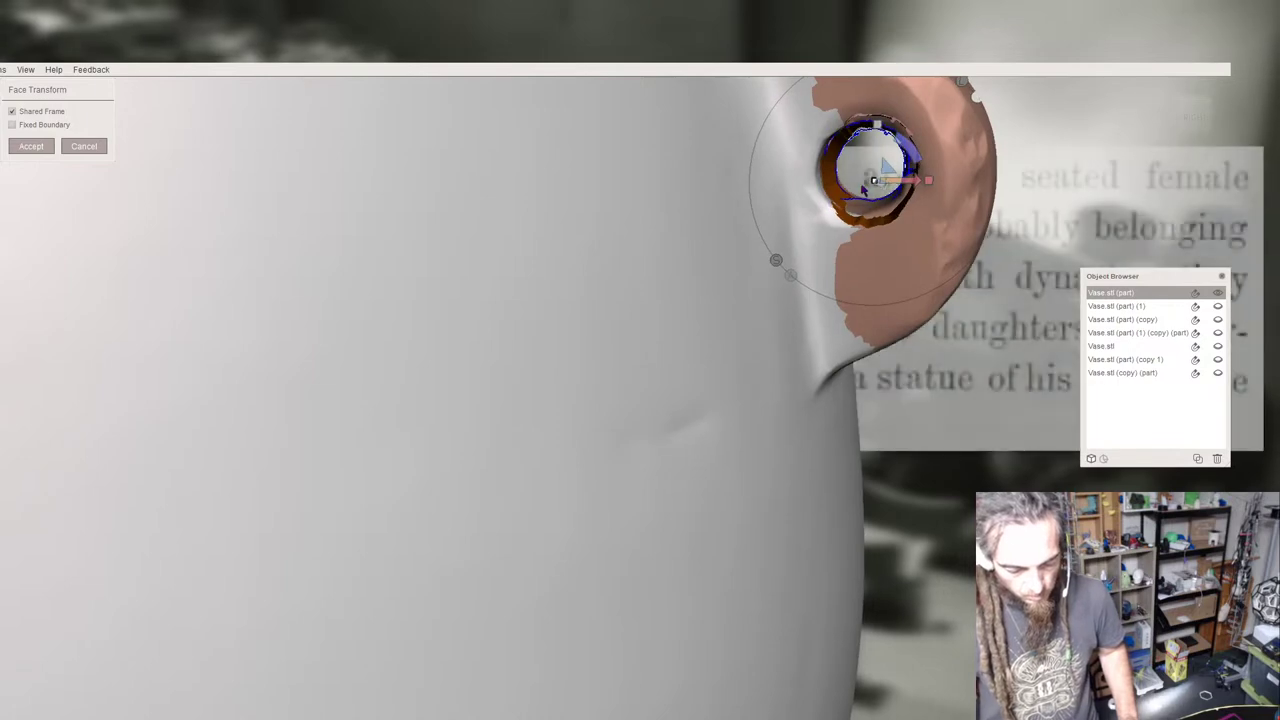
pyautogui.moveTo(887, 170); pyautogui.dragTo(886, 156)
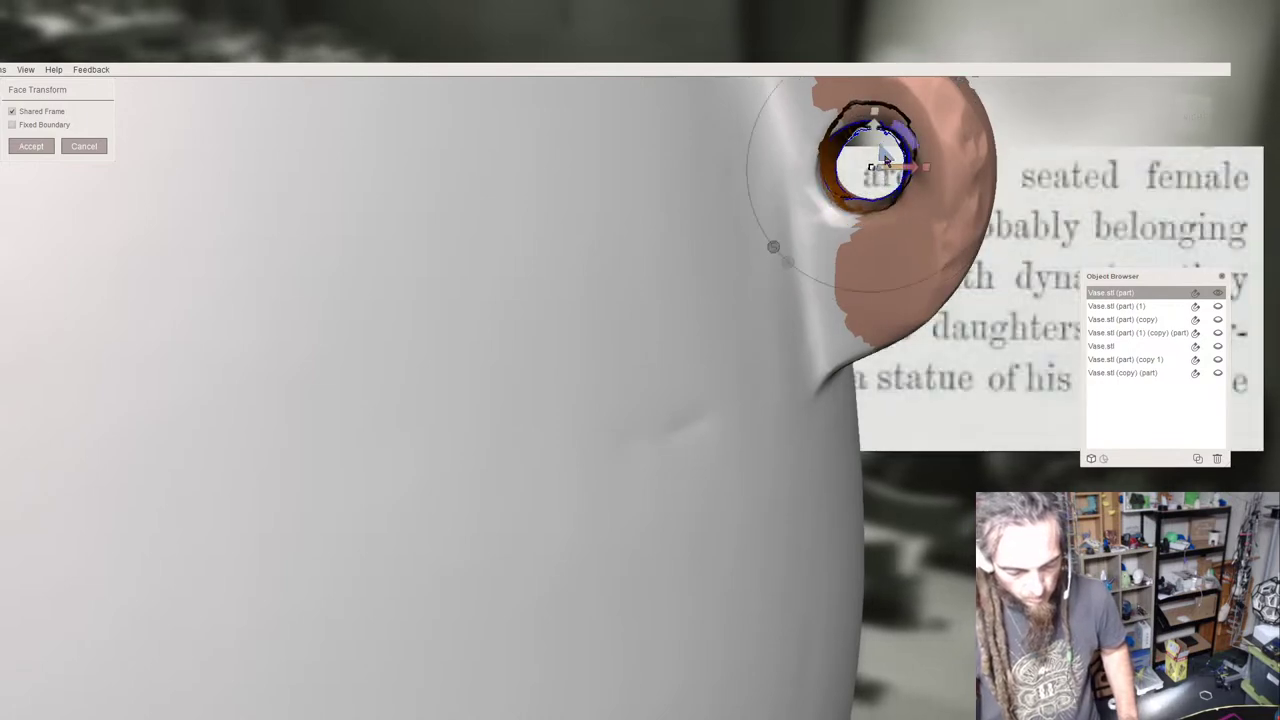
pyautogui.moveTo(885, 158); pyautogui.dragTo(880, 224, button='right')
pyautogui.moveTo(880, 224); pyautogui.dragTo(690, 345, button='middle')
pyautogui.scroll(3, 690, 345)
pyautogui.moveTo(690, 345); pyautogui.dragTo(718, 262, button='right')
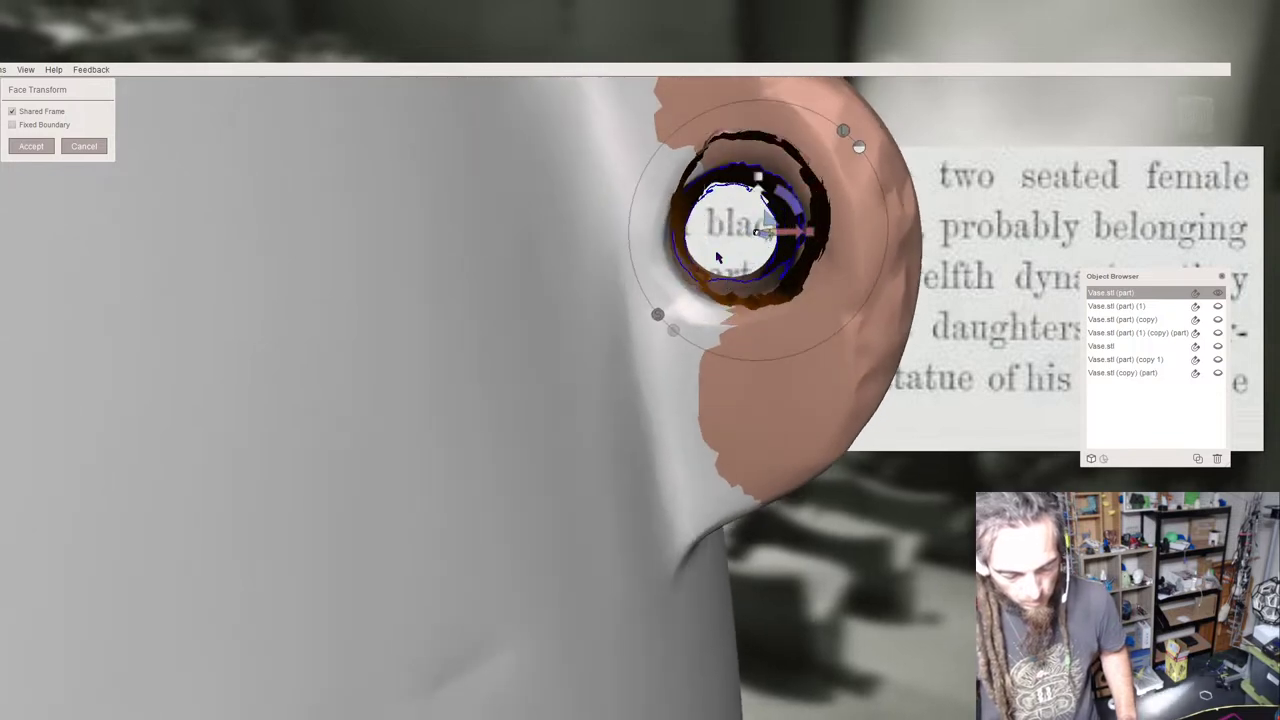
pyautogui.moveTo(765, 228)
pyautogui.mouseDown()
pyautogui.moveTo(752, 210)
pyautogui.moveTo(754, 225)
pyautogui.mouseUp()
pyautogui.moveTo(840, 148); pyautogui.dragTo(740, 256, button='right')
pyautogui.moveTo(650, 432)
pyautogui.mouseDown()
pyautogui.moveTo(663, 456)
pyautogui.moveTo(662, 445)
pyautogui.mouseUp()
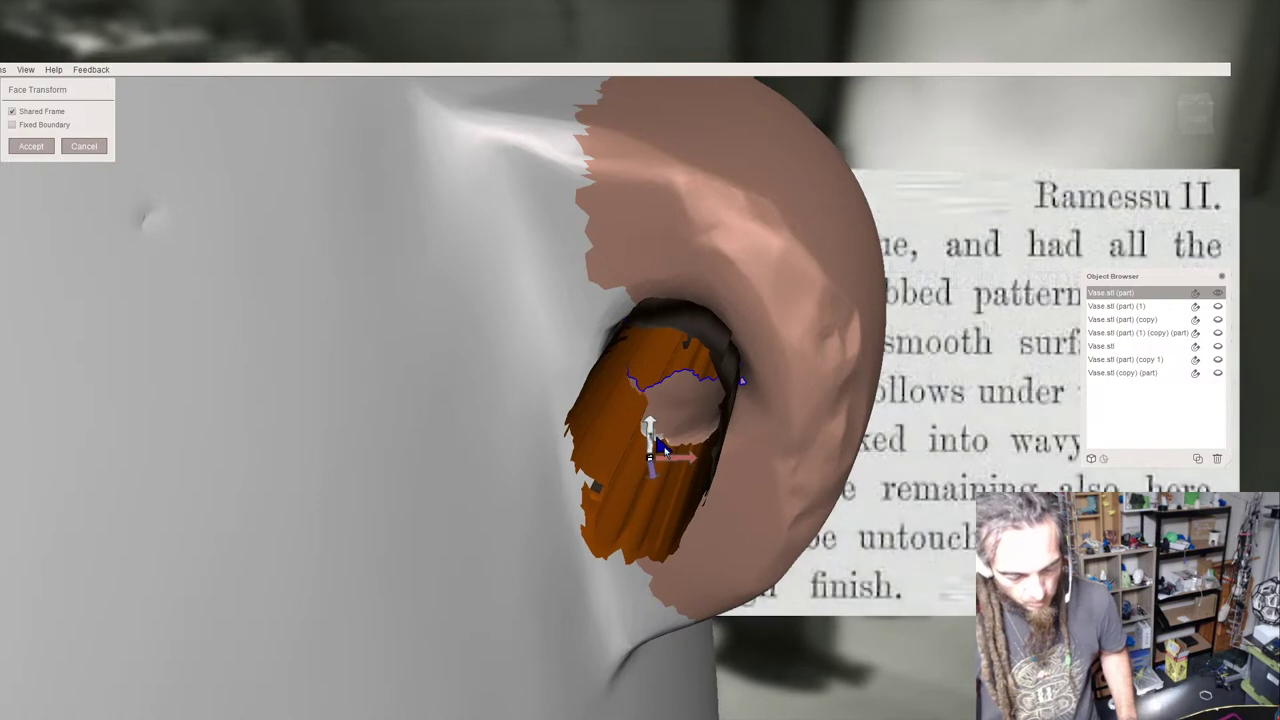
pyautogui.moveTo(665, 450); pyautogui.dragTo(580, 480, button='right')
pyautogui.click(32, 147)
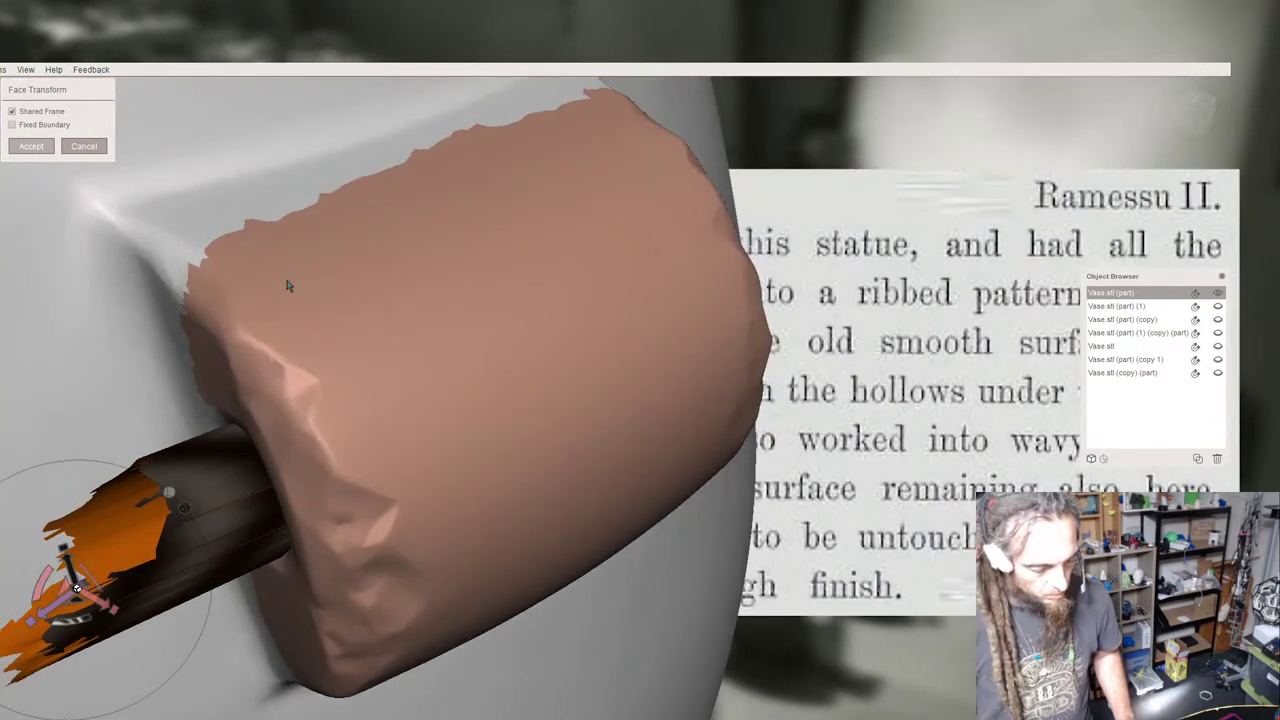
# Expand the selection over the extended hole wall, separate it as its own object, and make that object the target.
pyautogui.moveTo(391, 334); pyautogui.dragTo(535, 255, button='right')
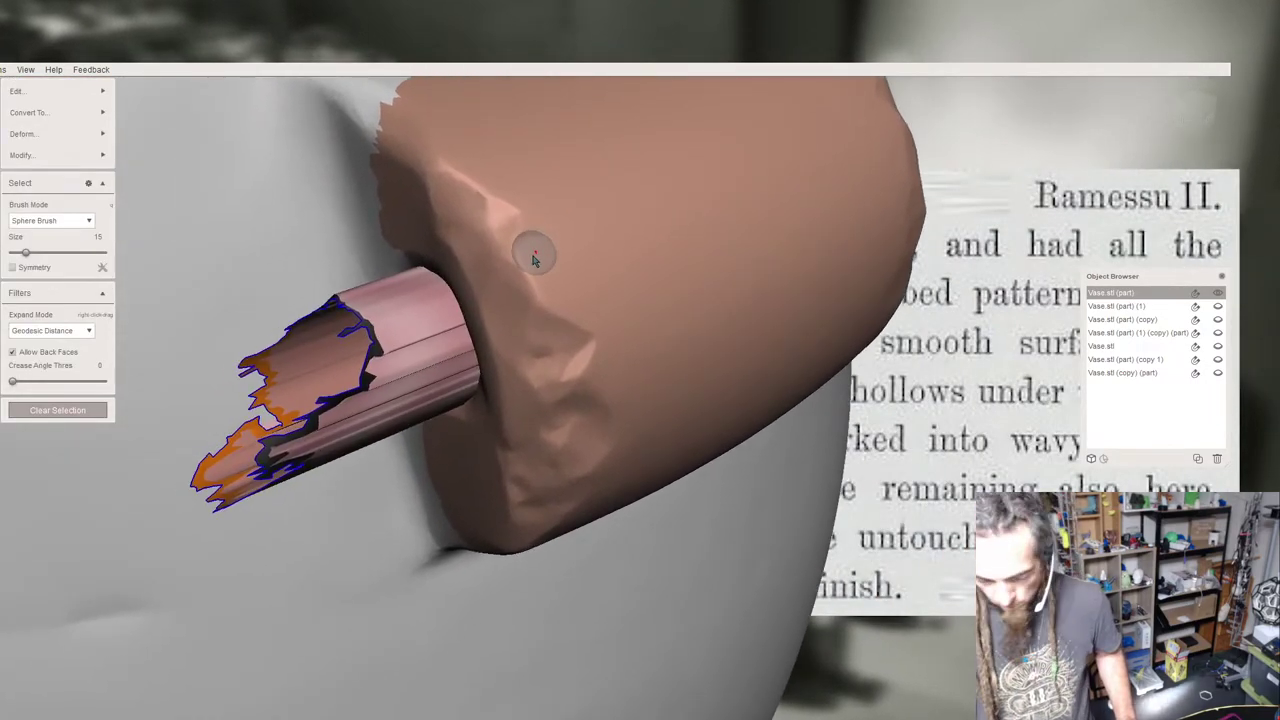
pyautogui.press('e')
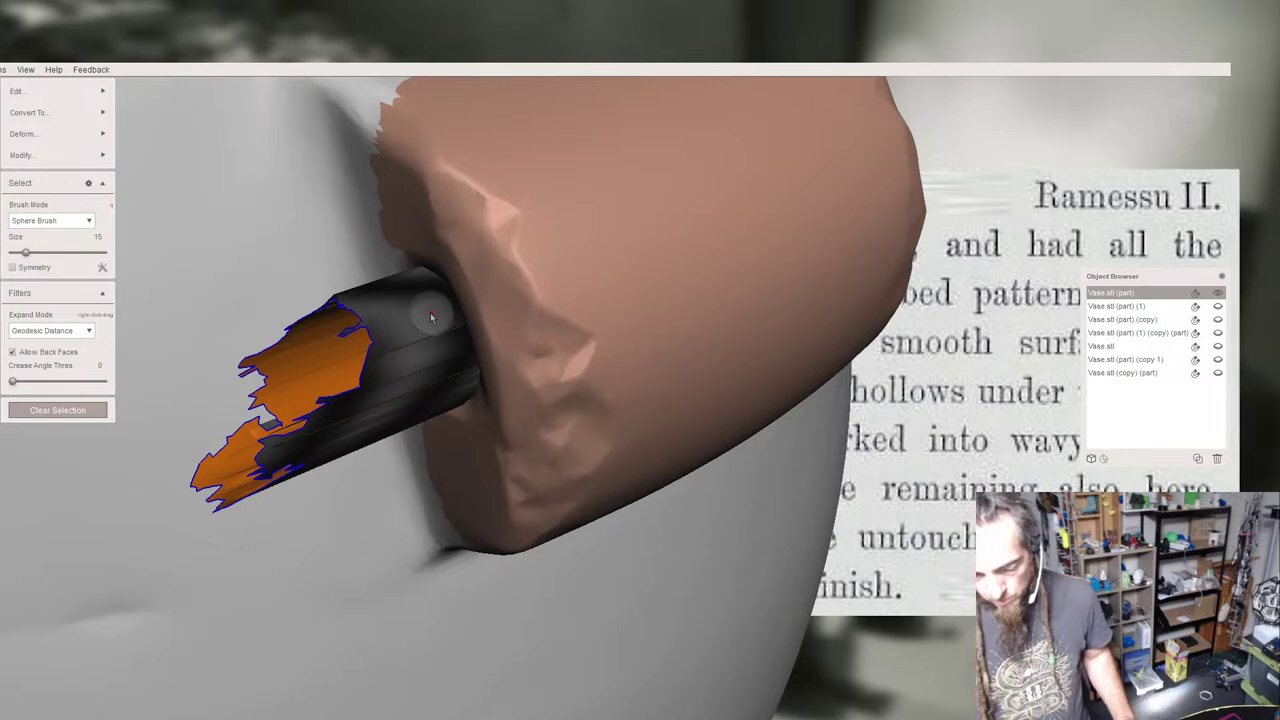
pyautogui.press('y')
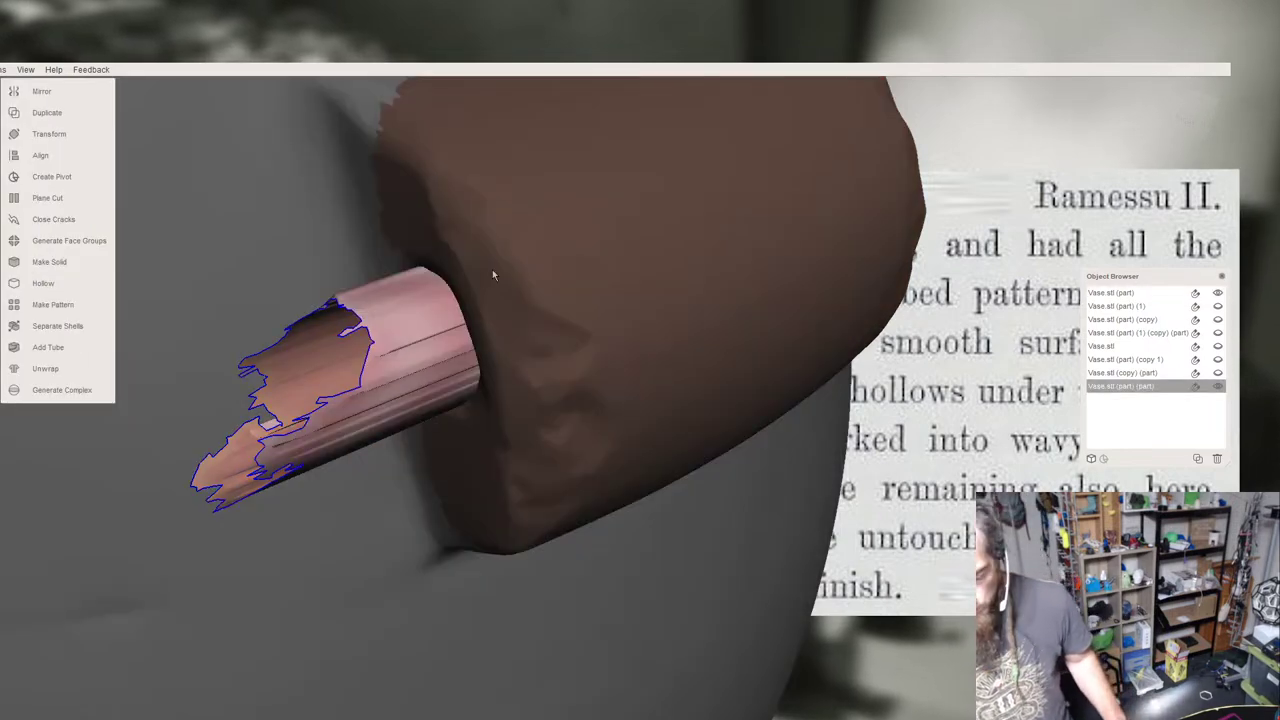
pyautogui.click(1192, 386)
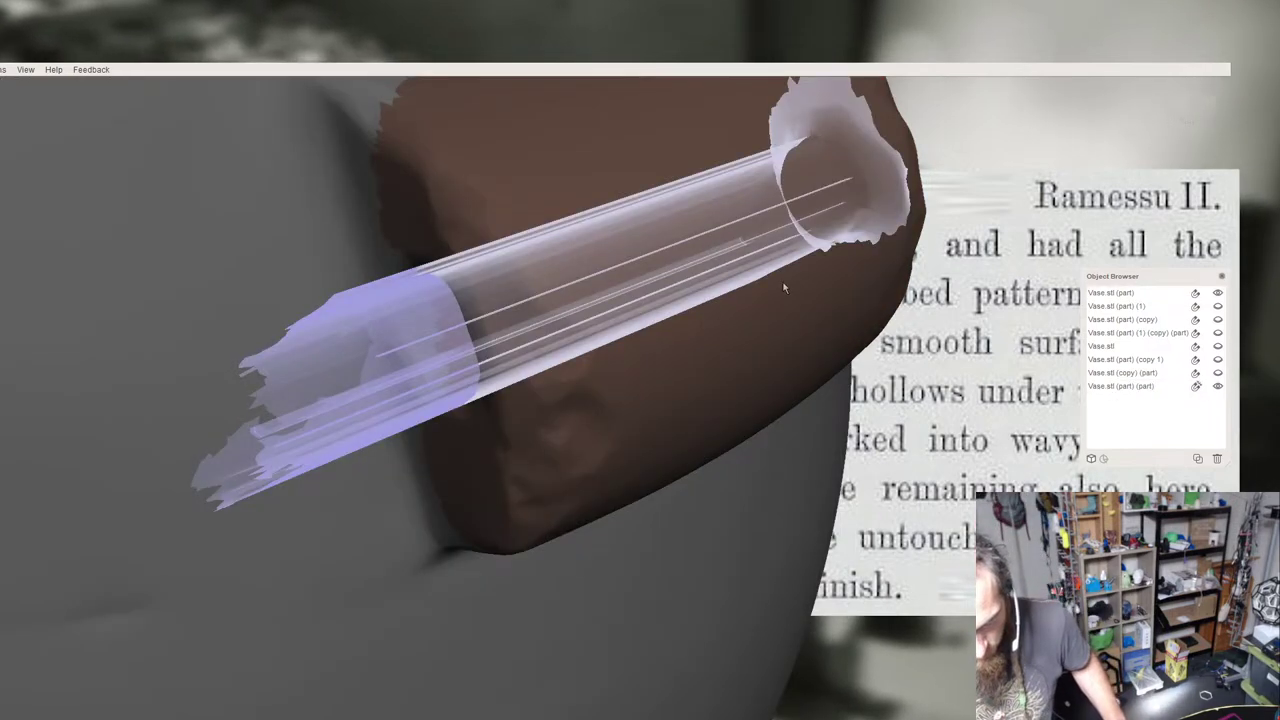
# Make the main vase part active and select the ragged edge of its remaining hole wall.
pyautogui.click(730, 339)
pyautogui.press('s')
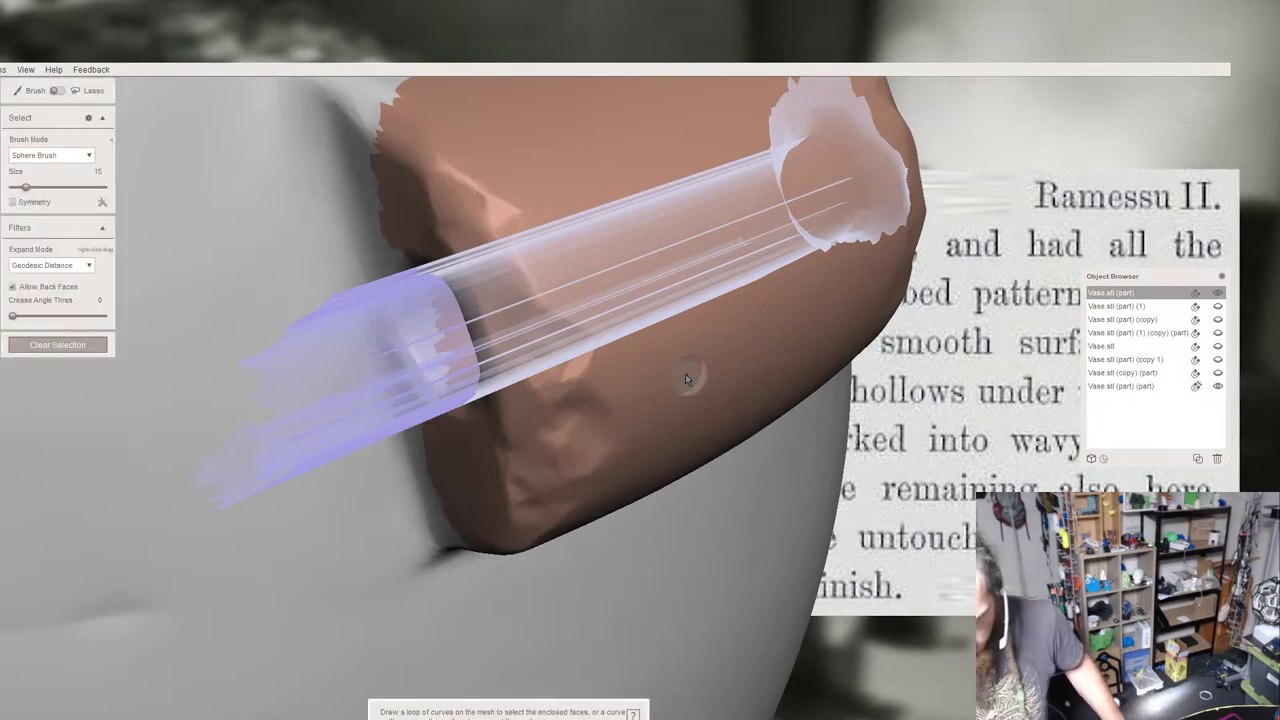
pyautogui.moveTo(686, 372); pyautogui.dragTo(615, 387, button='right')
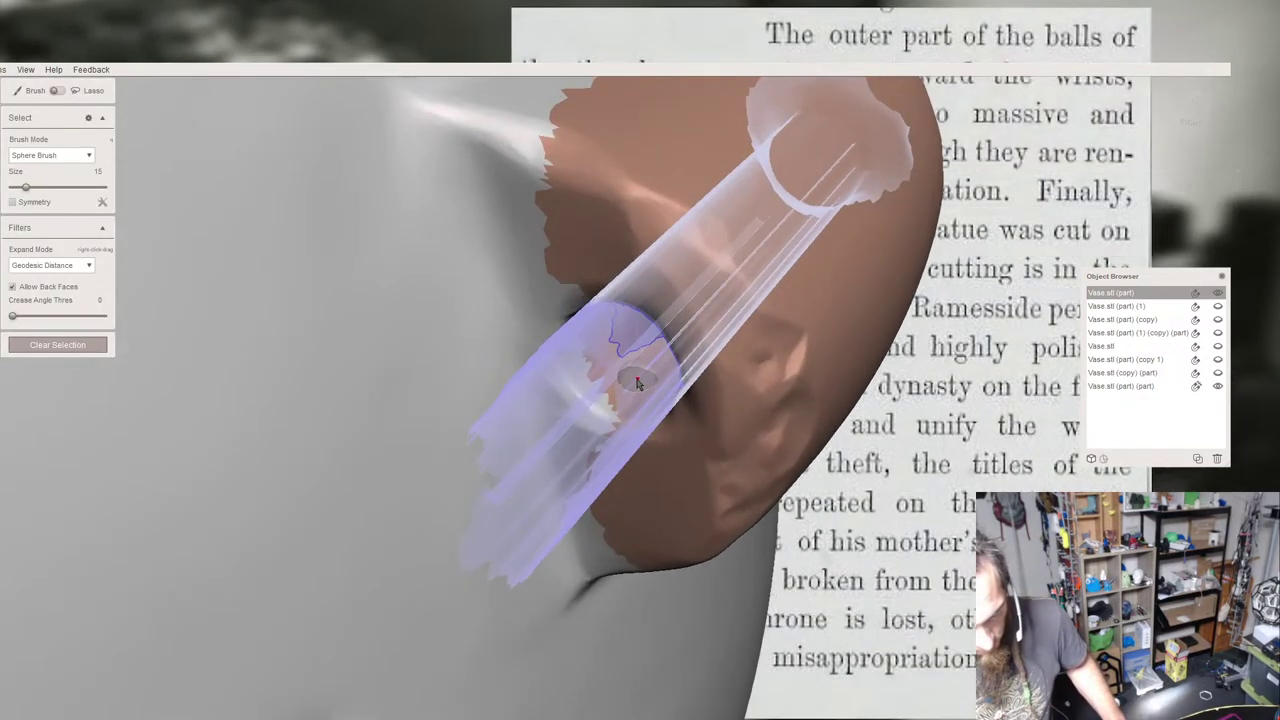
pyautogui.click(615, 348)
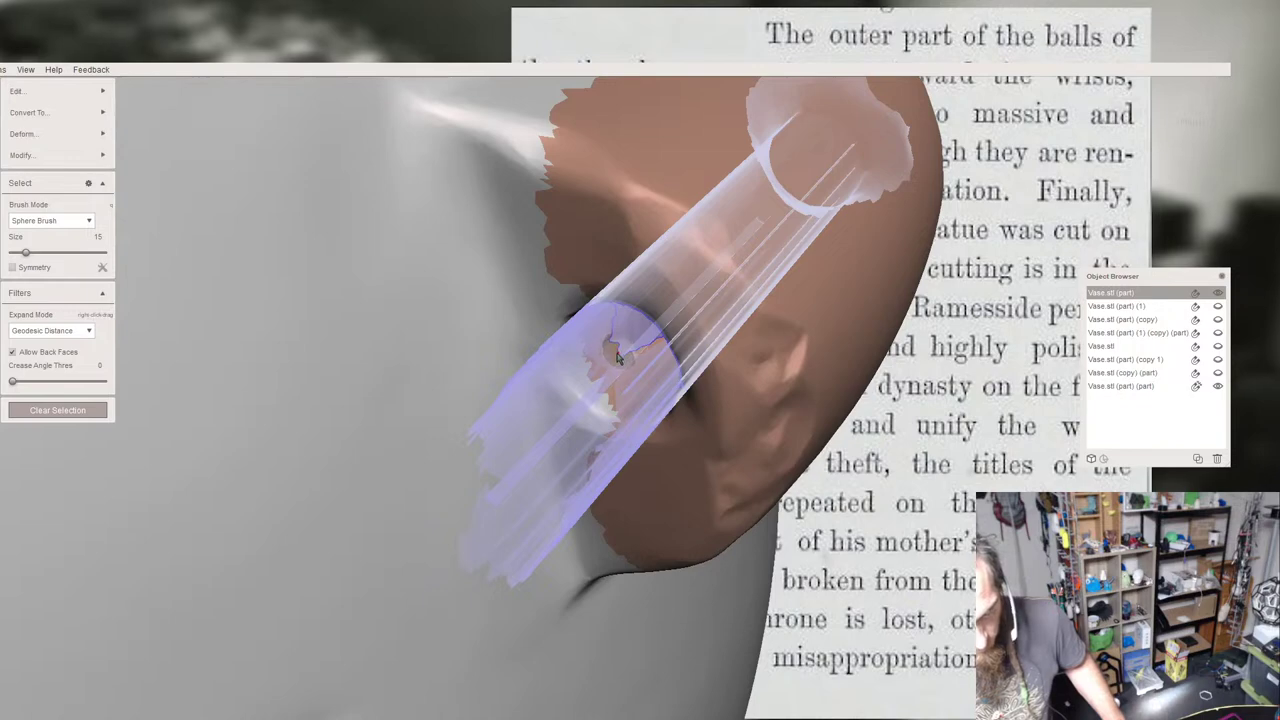
# Use Face Transform to stretch the remaining hole wall's edge through the lug and out of the other end.
pyautogui.press('t')
pyautogui.moveTo(737, 231); pyautogui.dragTo(557, 438, button='right')
pyautogui.click(503, 496)
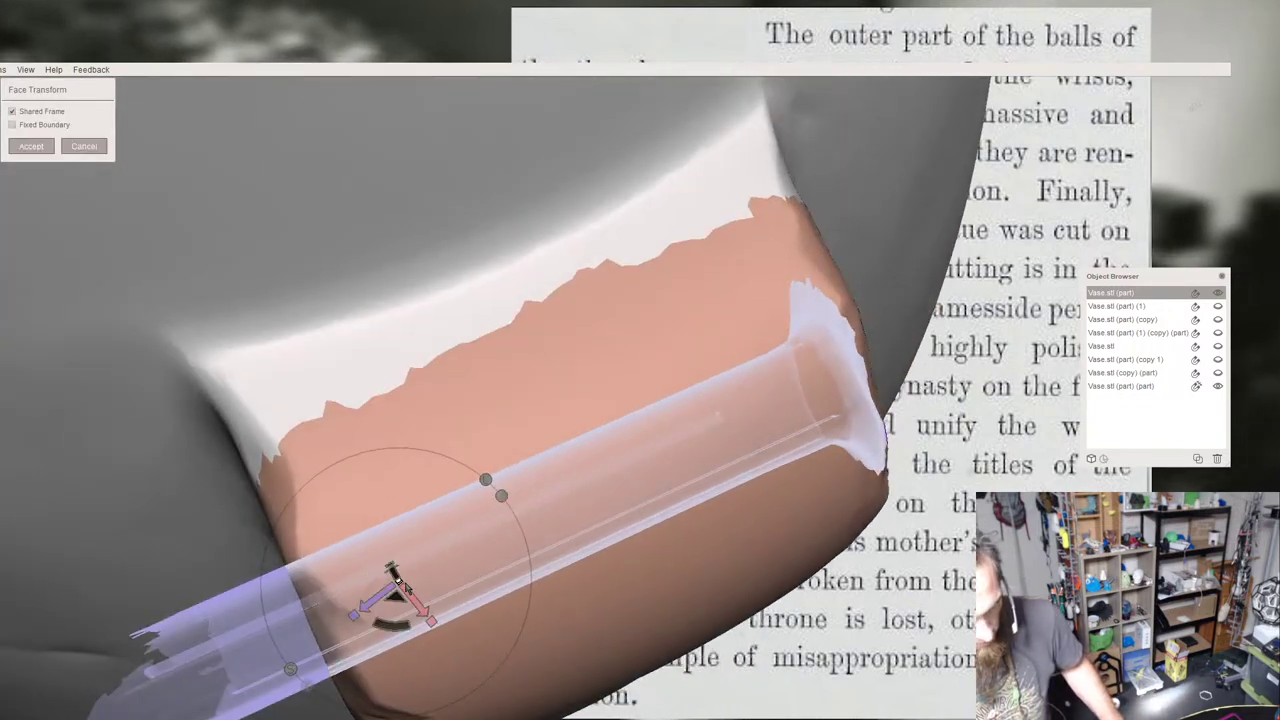
pyautogui.moveTo(398, 598); pyautogui.dragTo(980, 337)
pyautogui.moveTo(980, 337); pyautogui.dragTo(774, 378, button='right')
# Shift the stretched faces to line up with the hole as seen end-on, and accept the transform.
pyautogui.moveTo(514, 233); pyautogui.dragTo(538, 268)
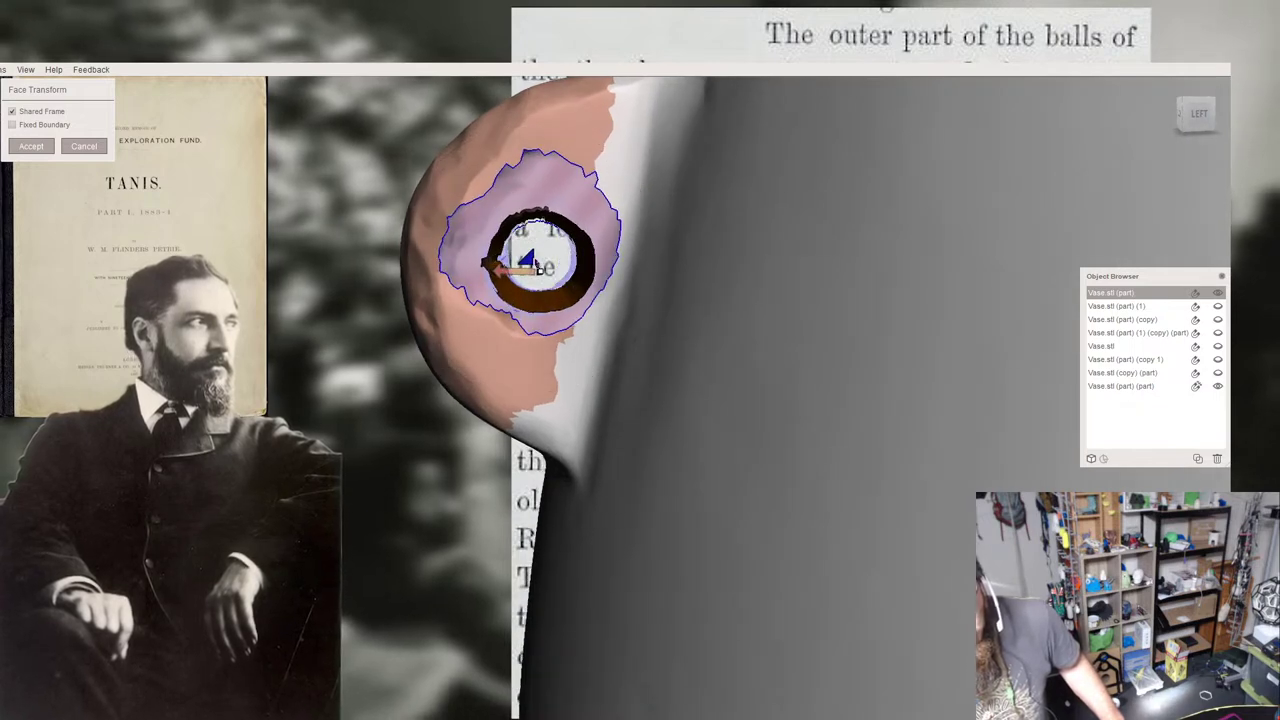
pyautogui.moveTo(537, 265); pyautogui.dragTo(551, 307, button='right')
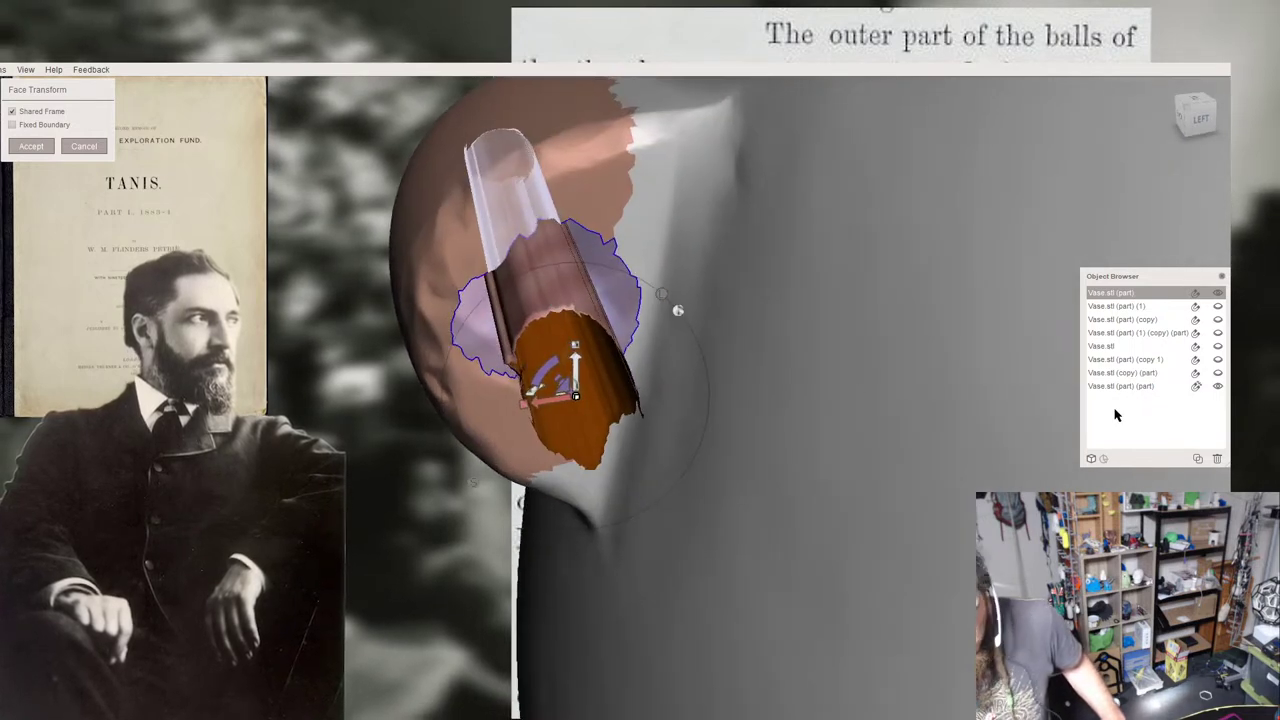
pyautogui.click(1198, 388)
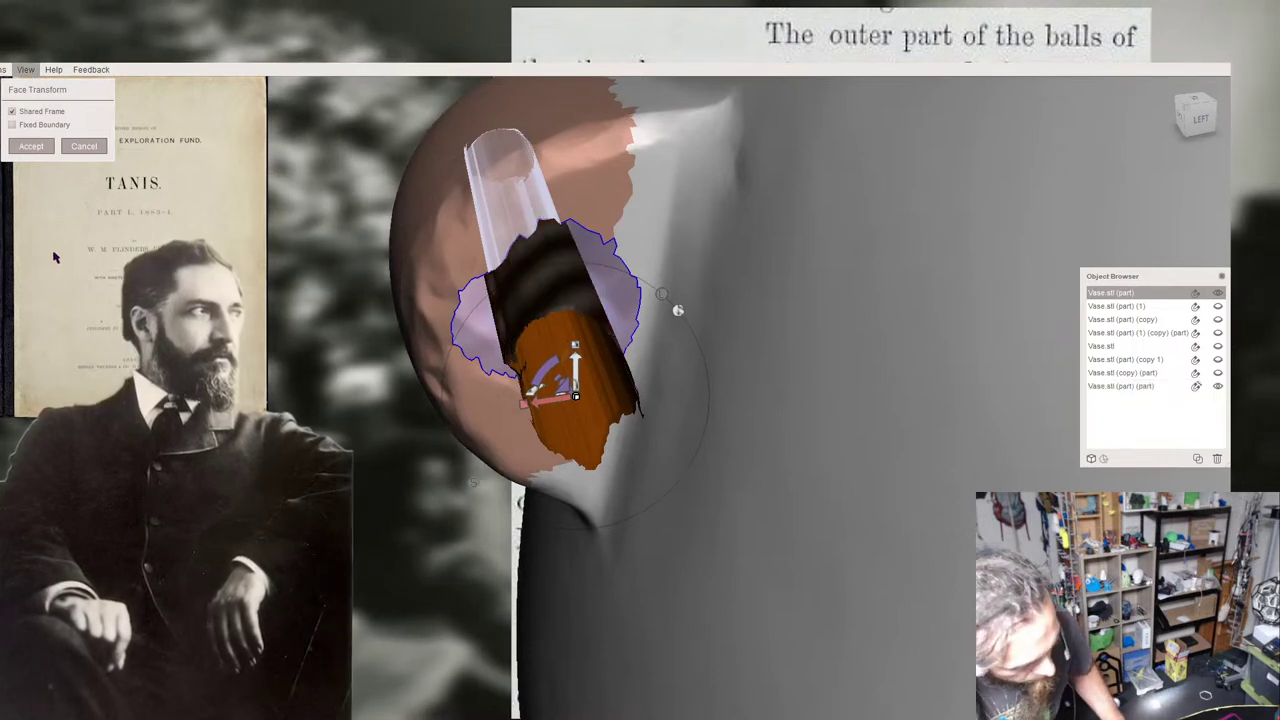
pyautogui.moveTo(378, 287); pyautogui.dragTo(402, 230, button='right')
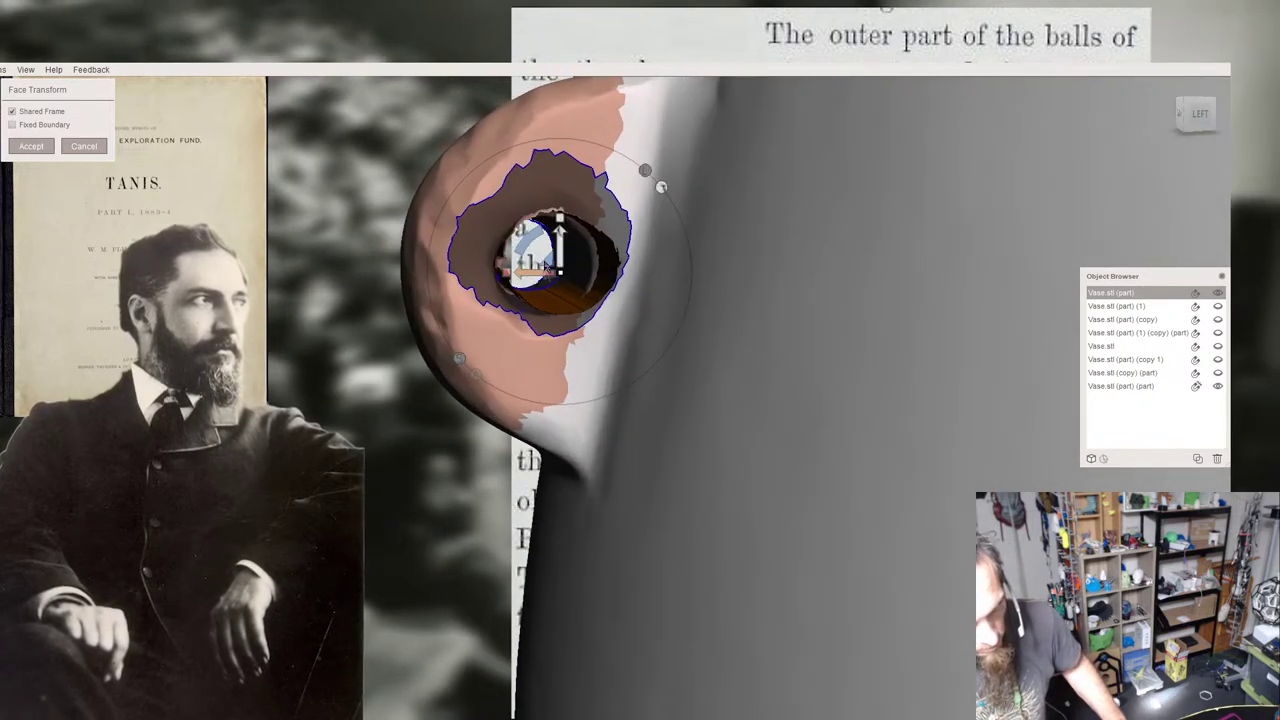
pyautogui.moveTo(548, 270)
pyautogui.mouseDown(button='right')
pyautogui.moveTo(493, 234)
pyautogui.moveTo(537, 288)
pyautogui.moveTo(525, 205)
pyautogui.moveTo(525, 285)
pyautogui.moveTo(538, 272)
pyautogui.moveTo(533, 232)
pyautogui.moveTo(534, 260)
pyautogui.mouseUp(button='right')
pyautogui.click(31, 146)
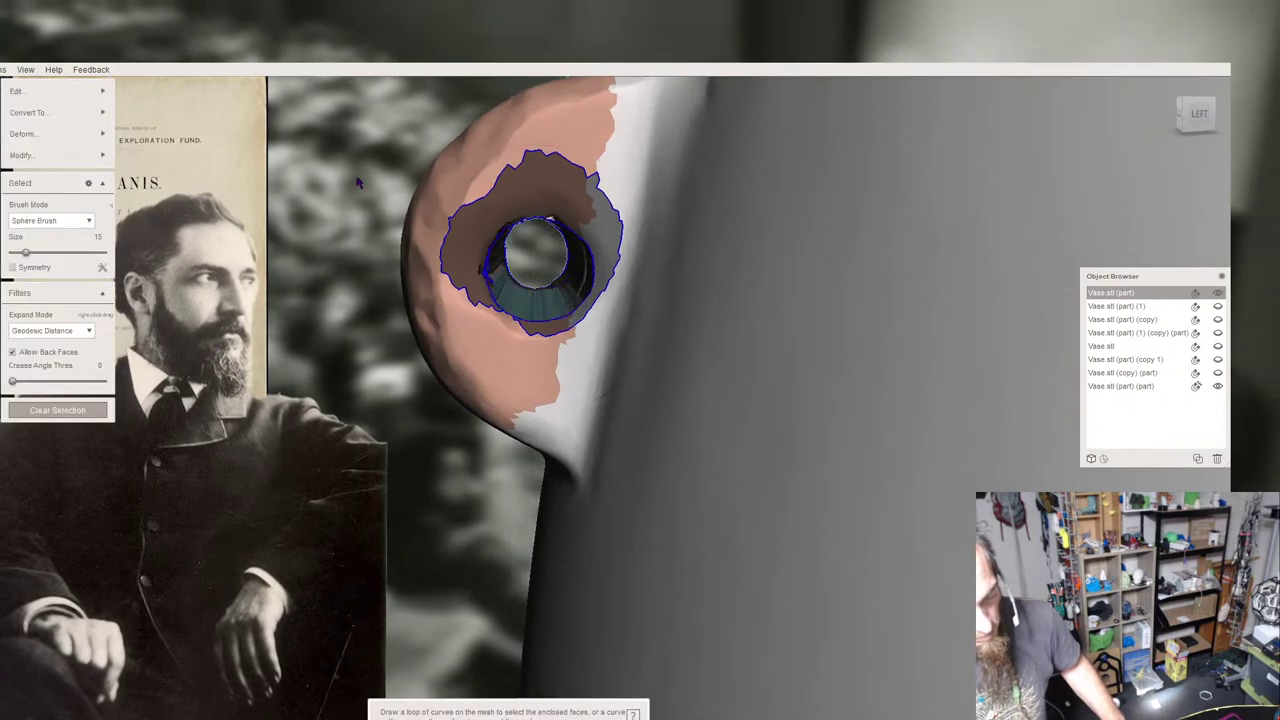
# Expand the selection from the hole wall onto the lug's surrounding end faces and separate it as a new object.
pyautogui.moveTo(366, 187); pyautogui.dragTo(467, 347, button='right')
pyautogui.doubleClick(520, 332)
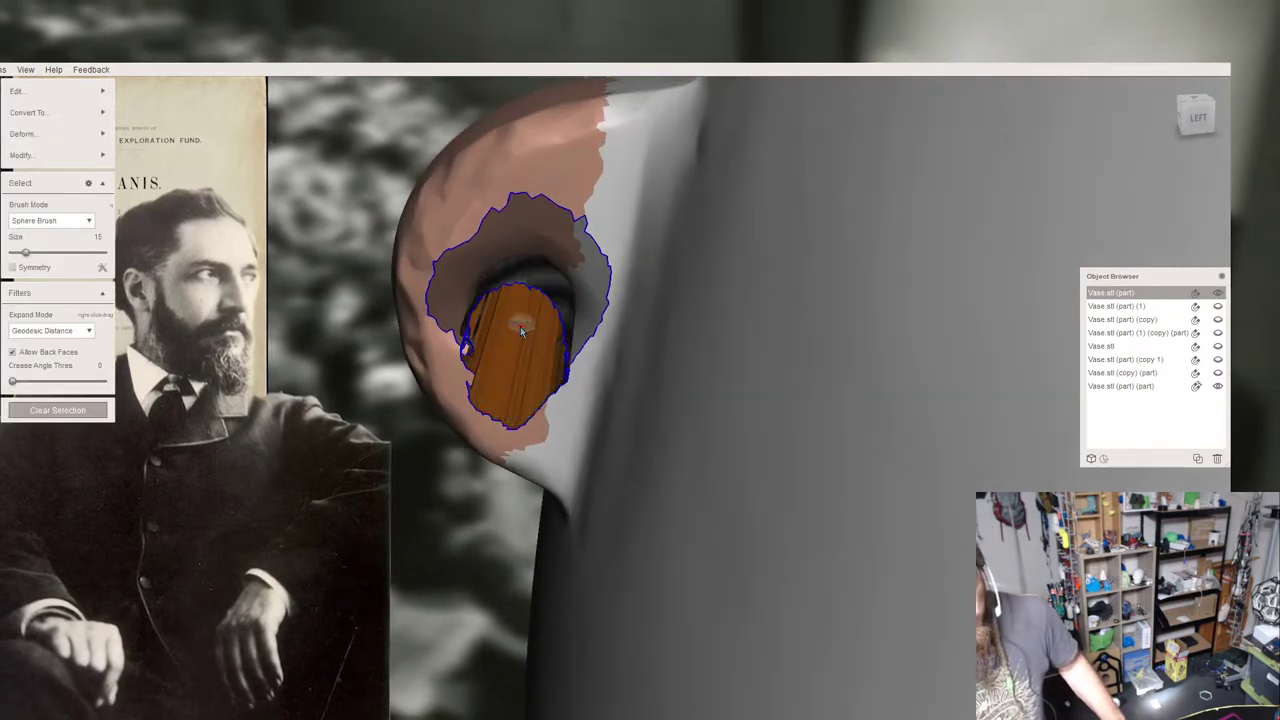
pyautogui.moveTo(420, 268); pyautogui.dragTo(656, 318, button='right')
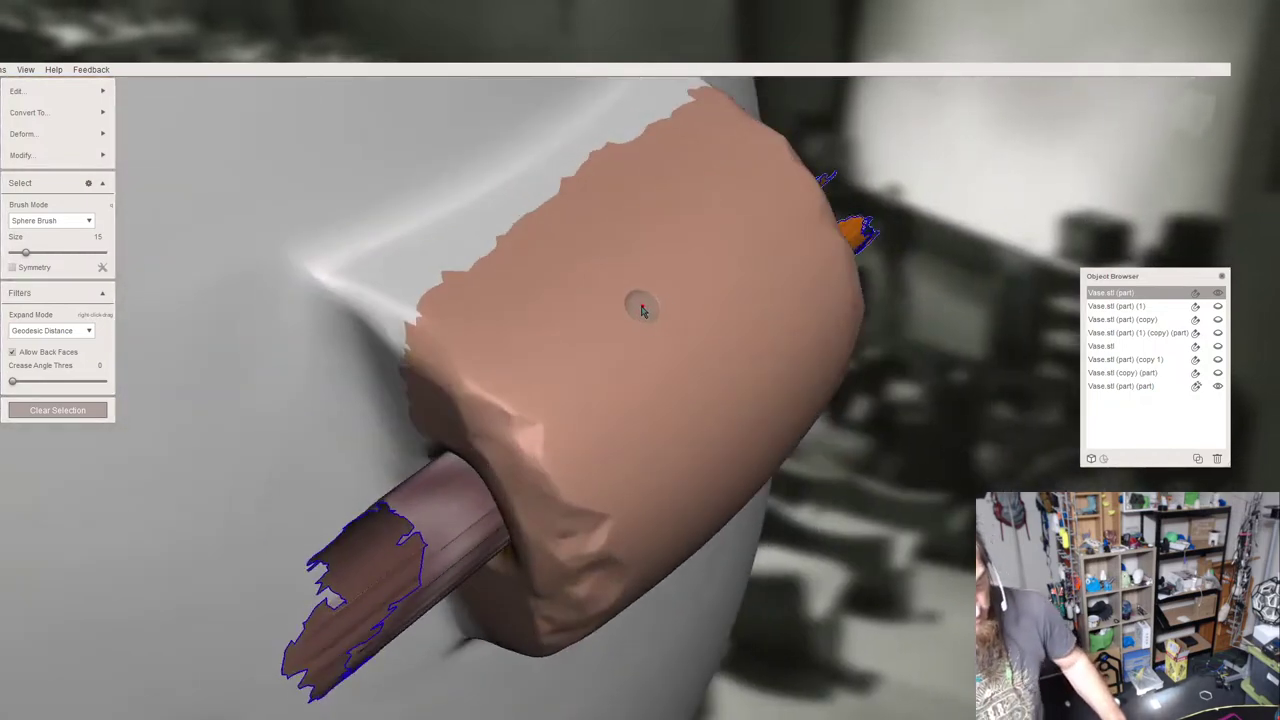
pyautogui.hotkey('shift', '.')
pyautogui.hotkey('shift', '.')
pyautogui.hotkey('shift', '.')
pyautogui.hotkey('shift', '.')
pyautogui.hotkey('shift', '.')
pyautogui.press('>')
pyautogui.press('>')
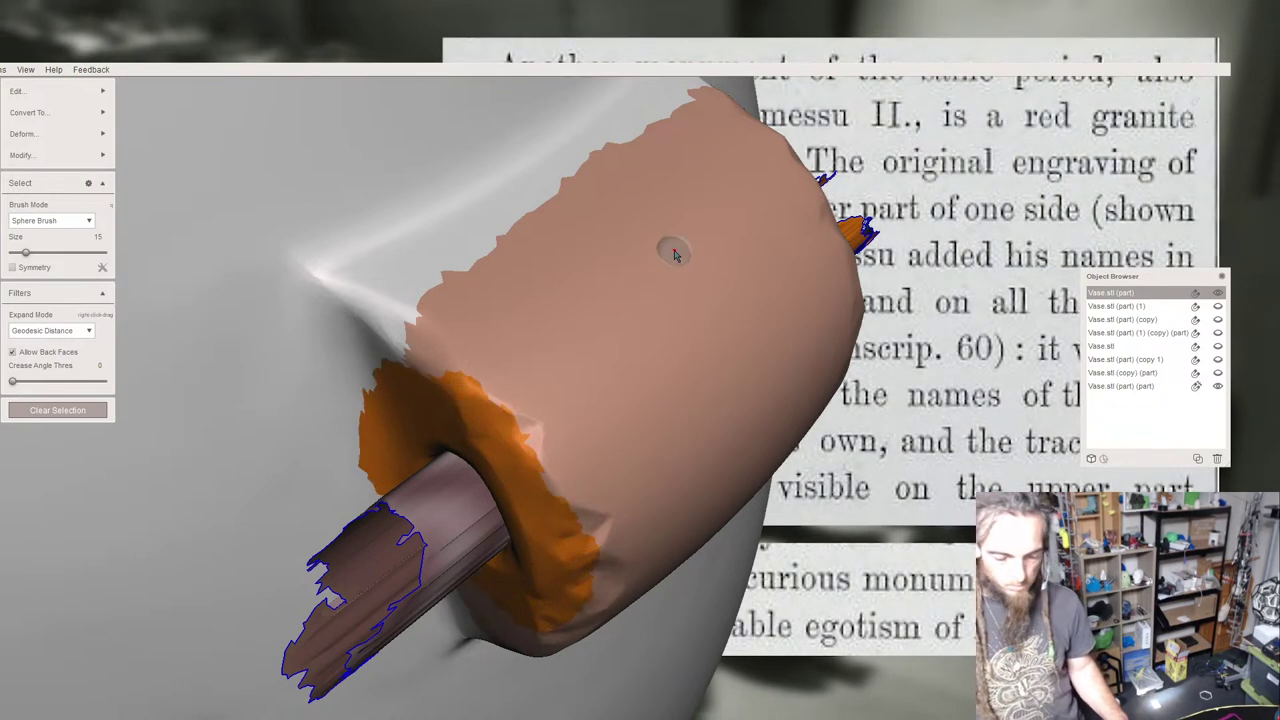
pyautogui.press('y')
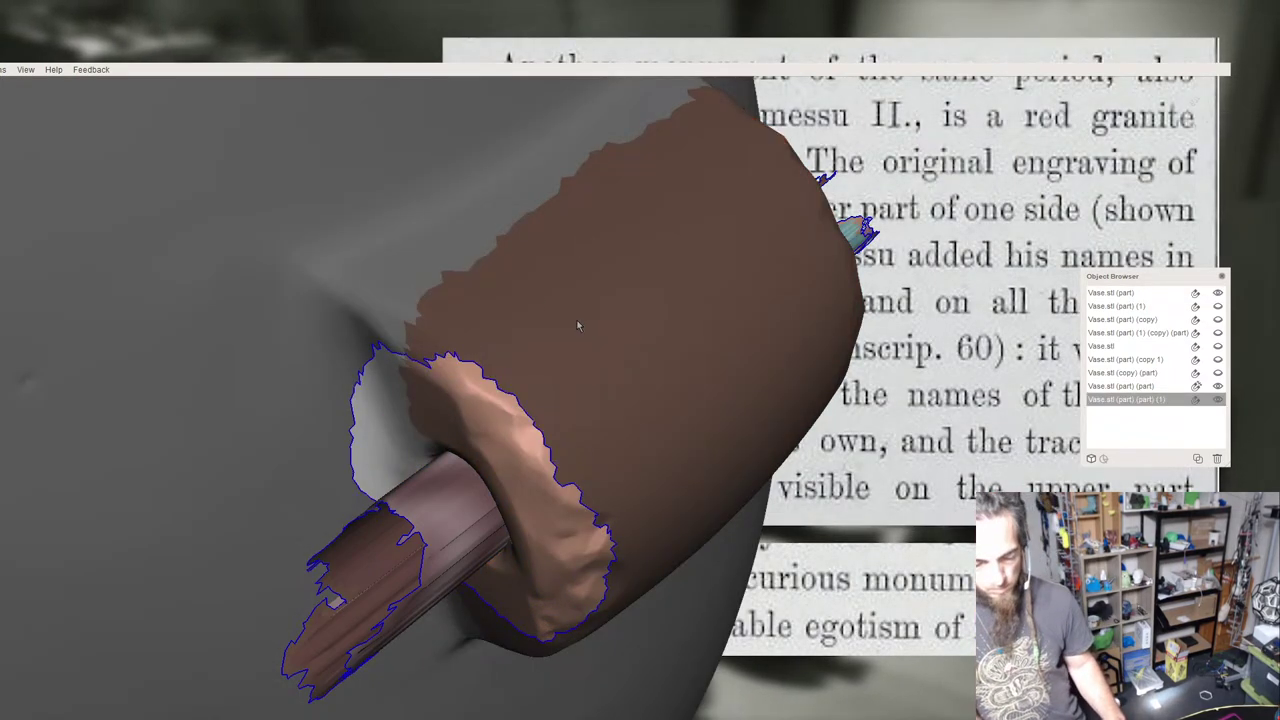
# Hide the original vase part to isolate the separated hole wall, and examine it from the side.
pyautogui.click(577, 324)
pyautogui.click(1218, 294)
pyautogui.click(688, 357)
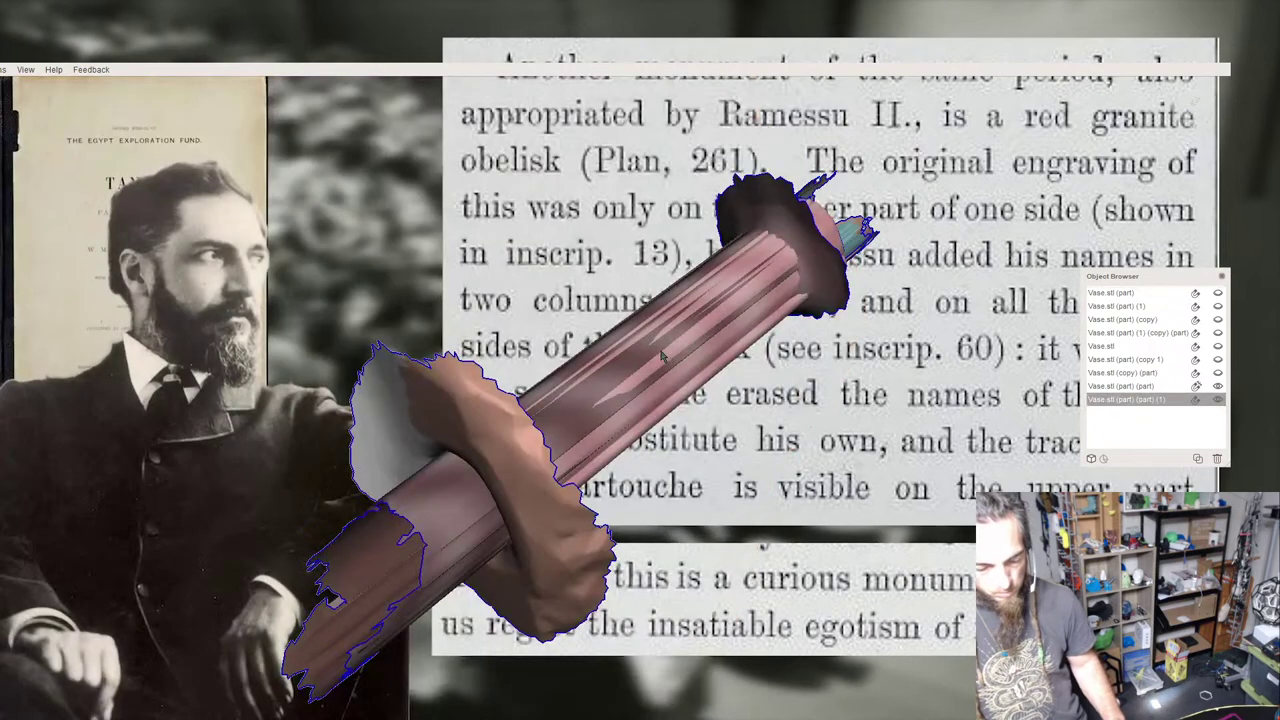
pyautogui.moveTo(688, 360); pyautogui.dragTo(583, 296, button='right')
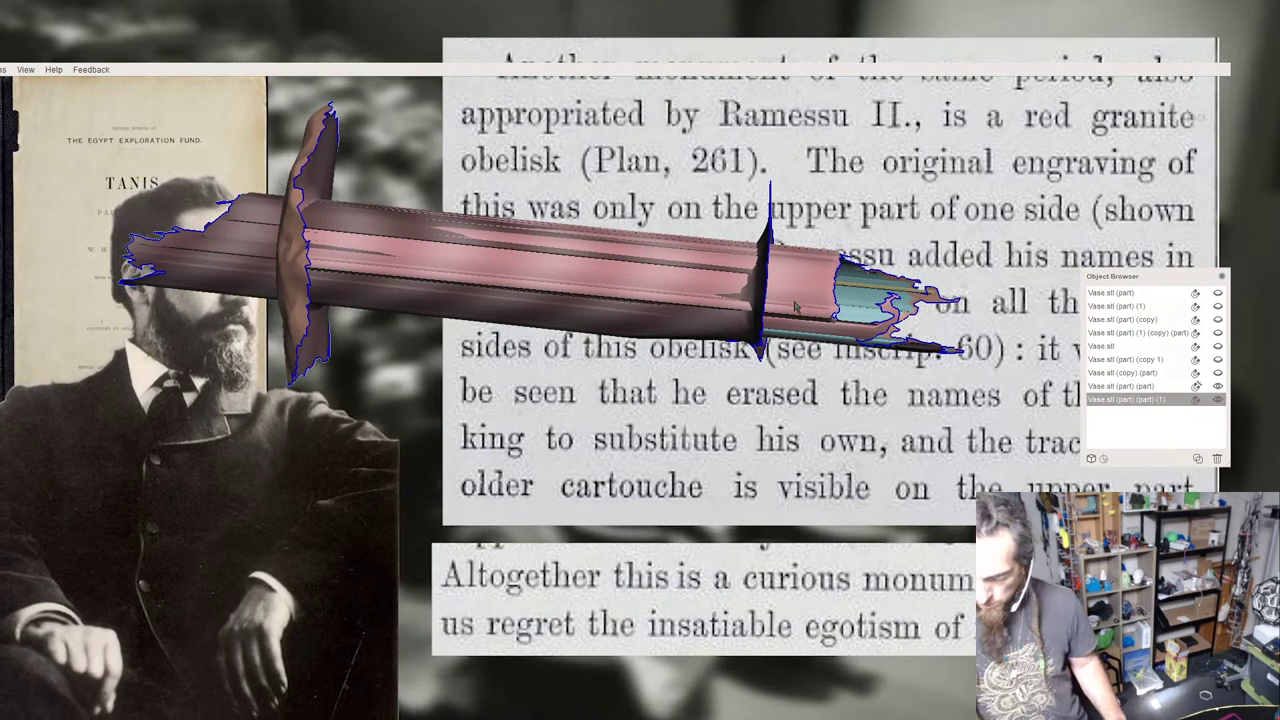
pyautogui.moveTo(765, 305); pyautogui.dragTo(743, 341, button='right')
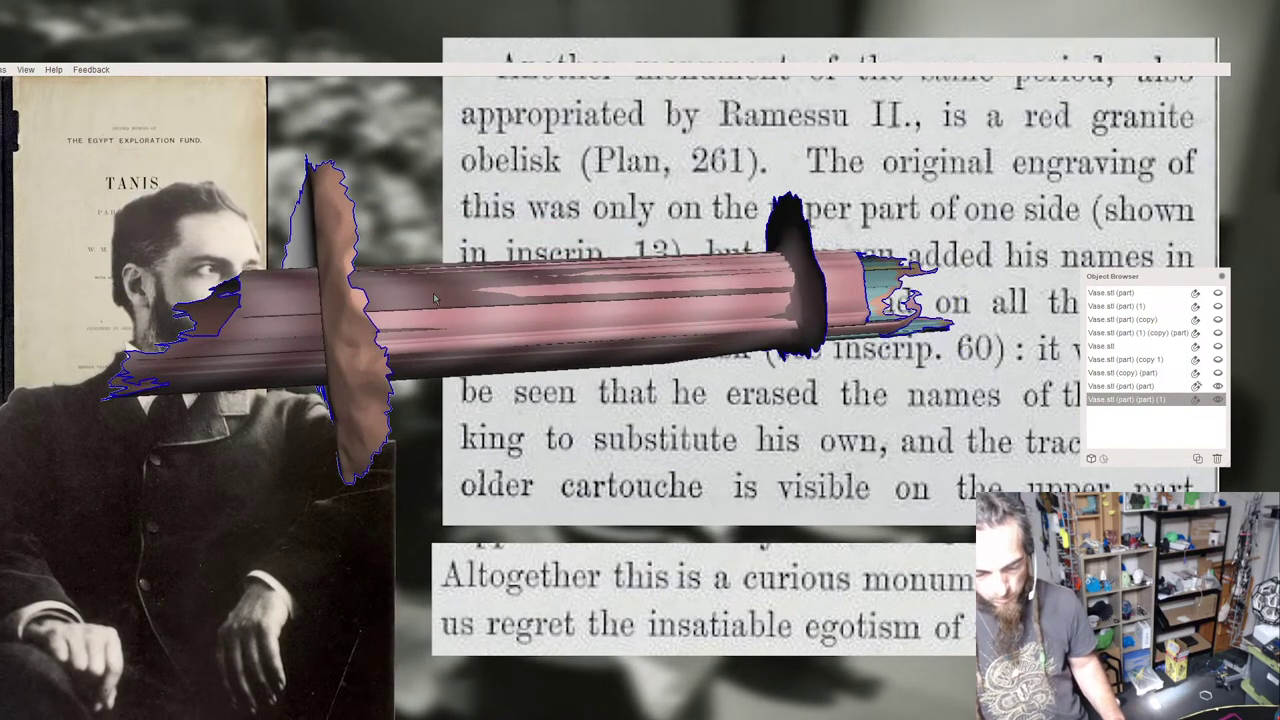
pyautogui.moveTo(412, 307)
pyautogui.mouseDown(button='right')
pyautogui.moveTo(442, 352)
pyautogui.moveTo(408, 322)
pyautogui.mouseUp(button='right')
# Plane-cut the separated hole wall crosswise near its middle with the Slice (Keep Both) cut type.
pyautogui.click(3, 69)
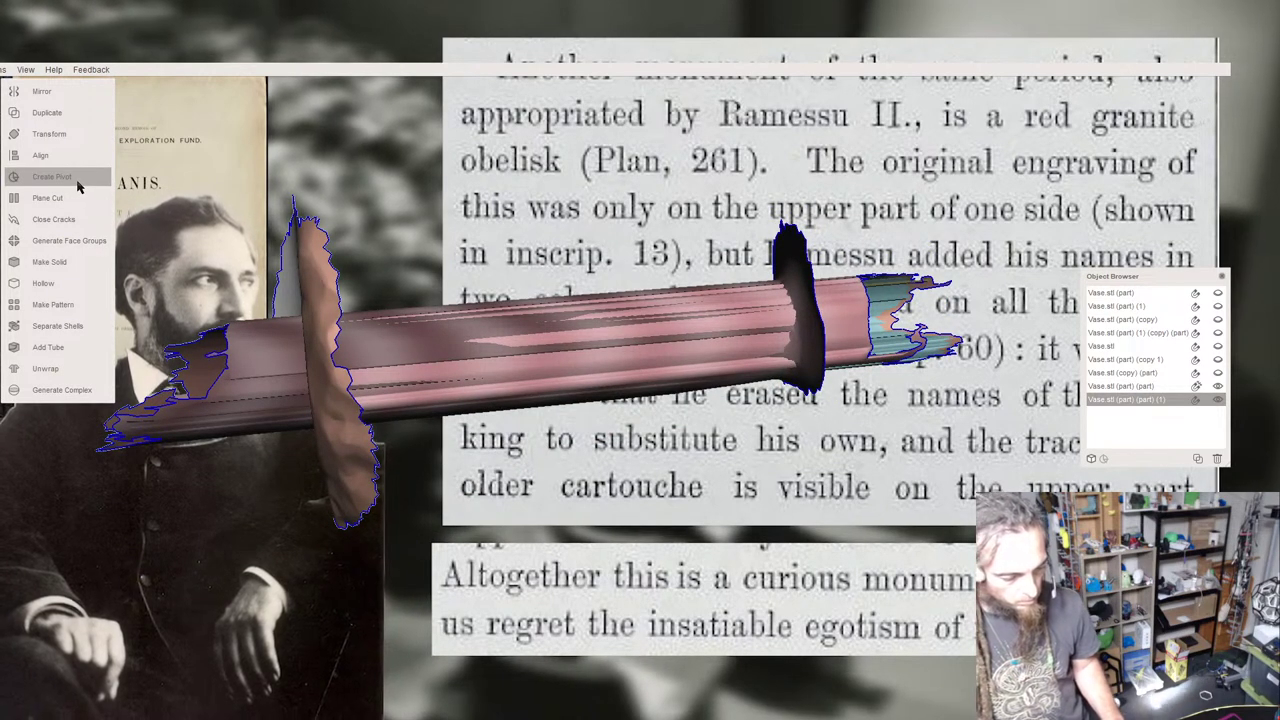
pyautogui.click(66, 198)
pyautogui.moveTo(368, 283); pyautogui.dragTo(534, 163, button='right')
pyautogui.moveTo(543, 476); pyautogui.dragTo(528, 516)
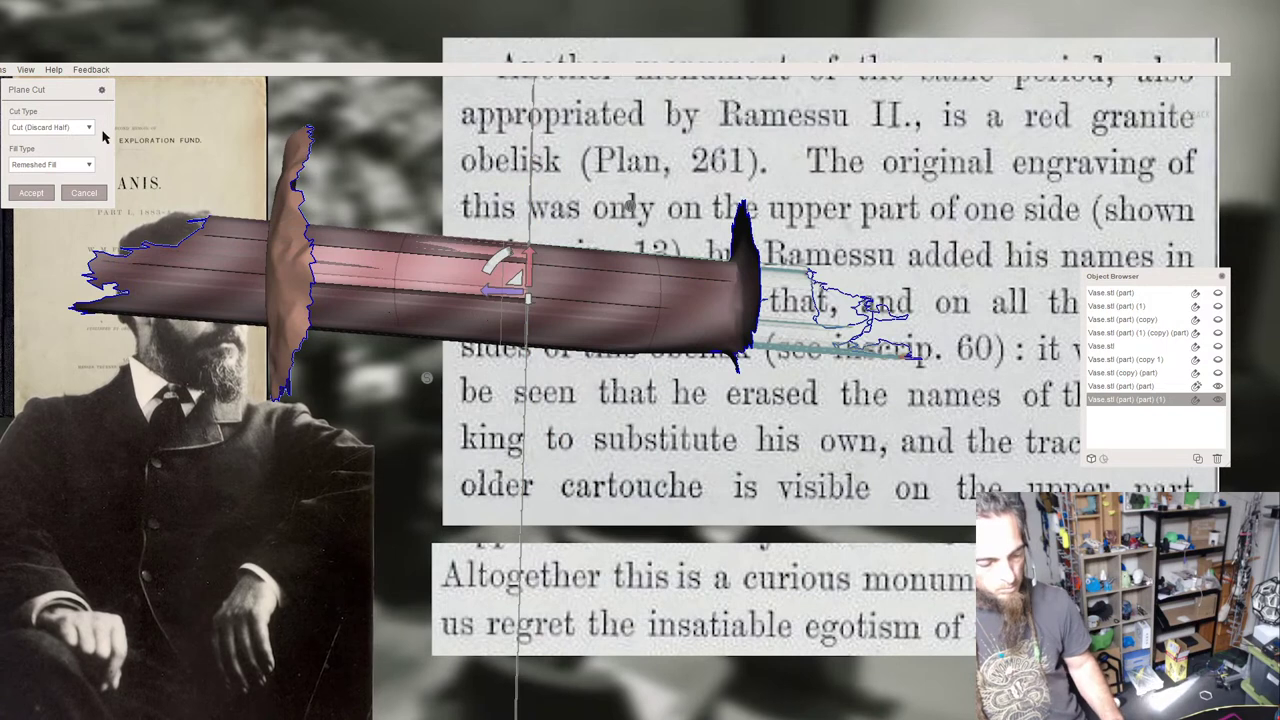
pyautogui.click(55, 130)
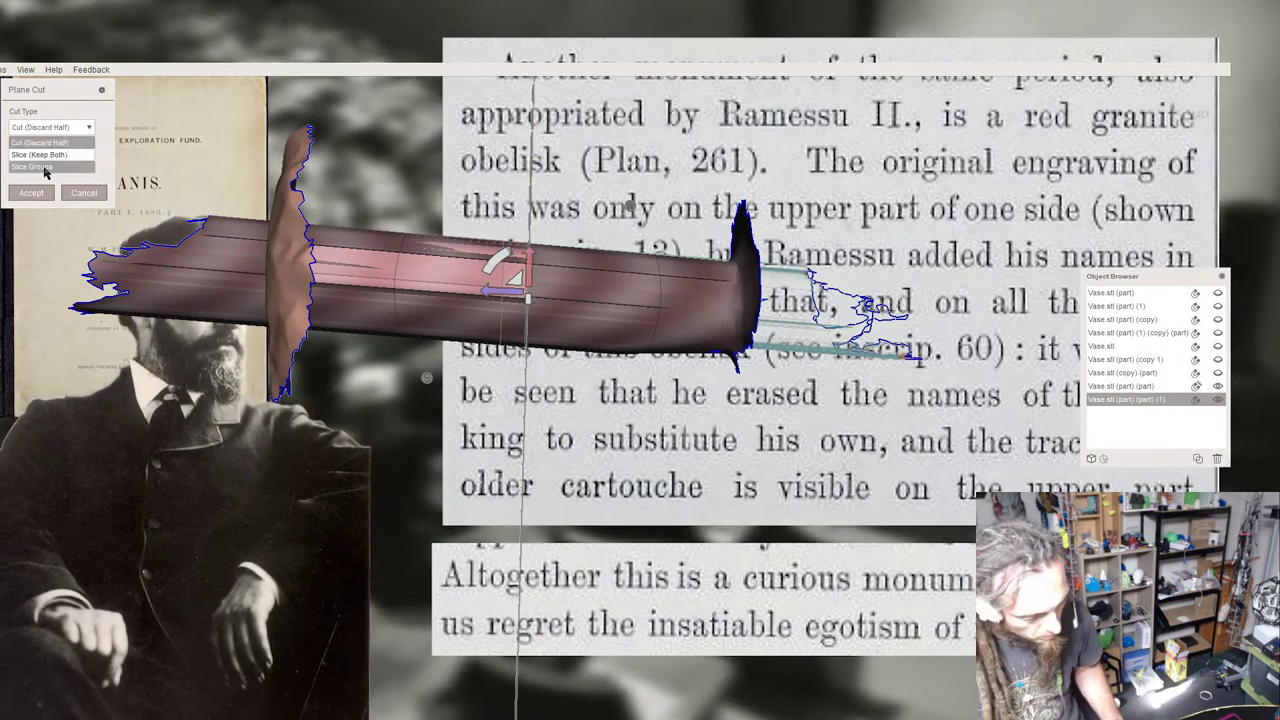
pyautogui.click(40, 155)
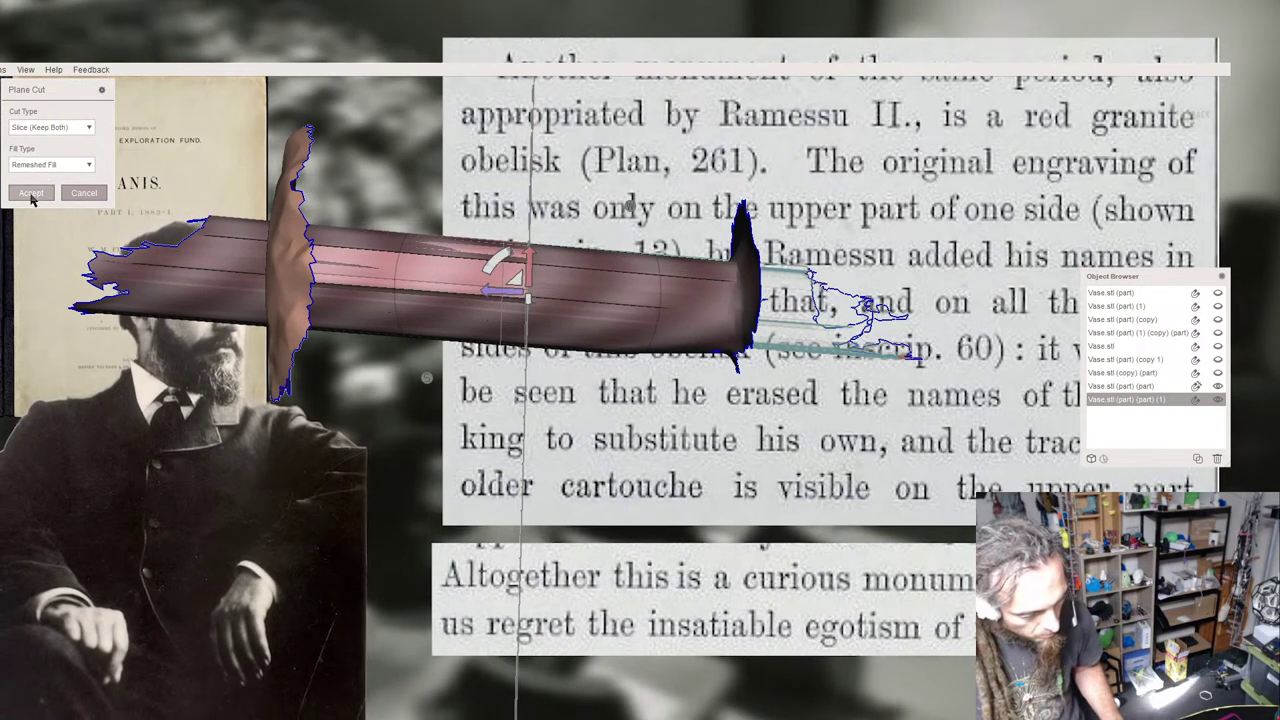
pyautogui.click(40, 164)
pyautogui.click(35, 190)
pyautogui.press('Return')
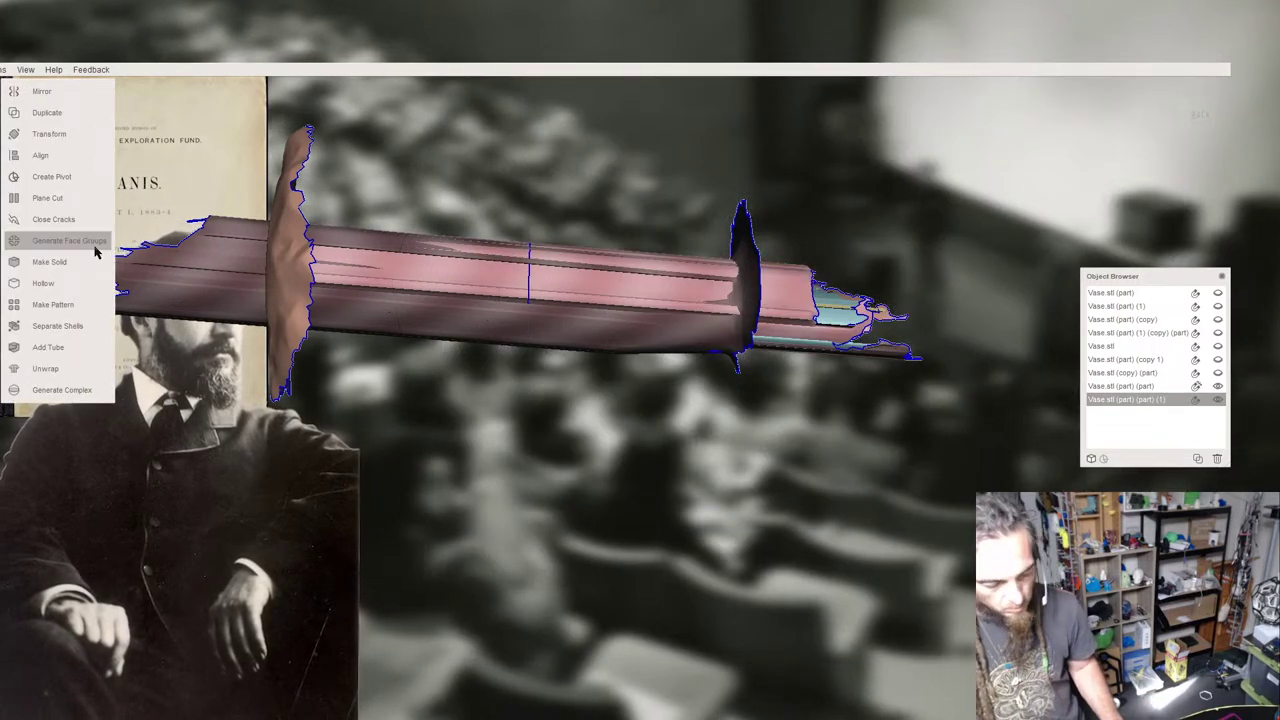
# Delete the portion of the sliced hole wall beyond the cut that carries the ragged stretched end.
pyautogui.press('s')
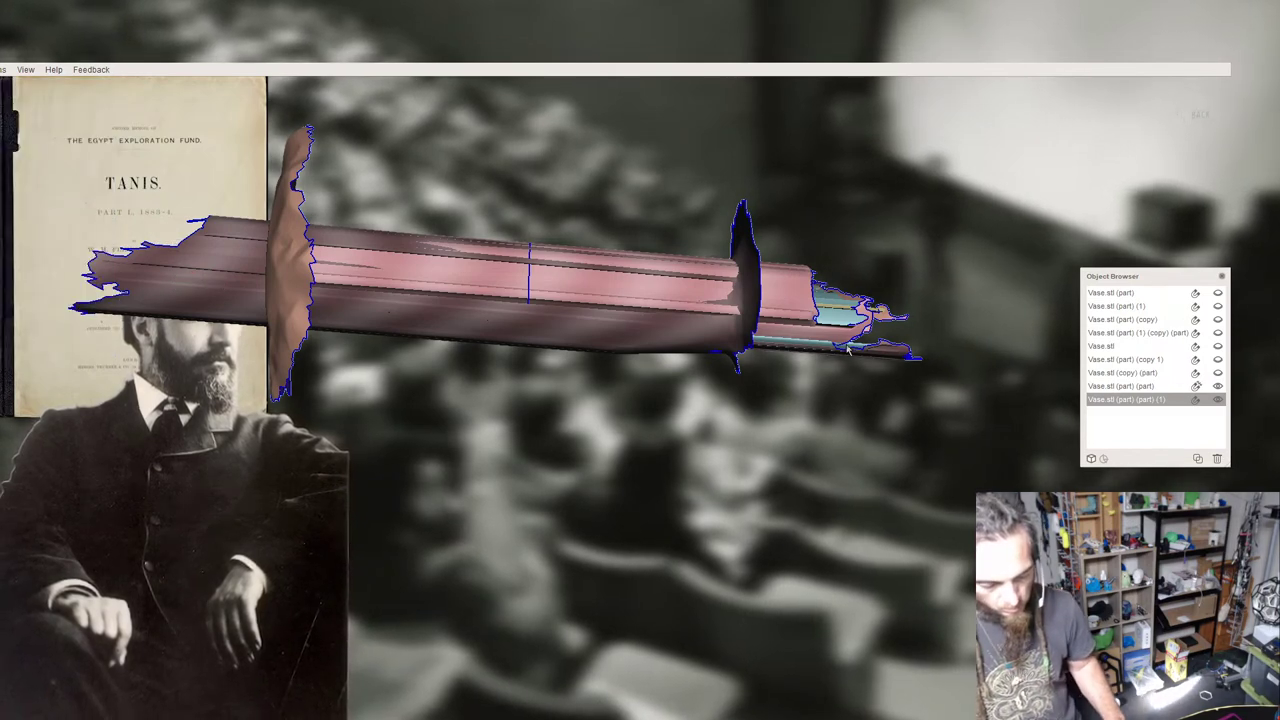
pyautogui.press('s')
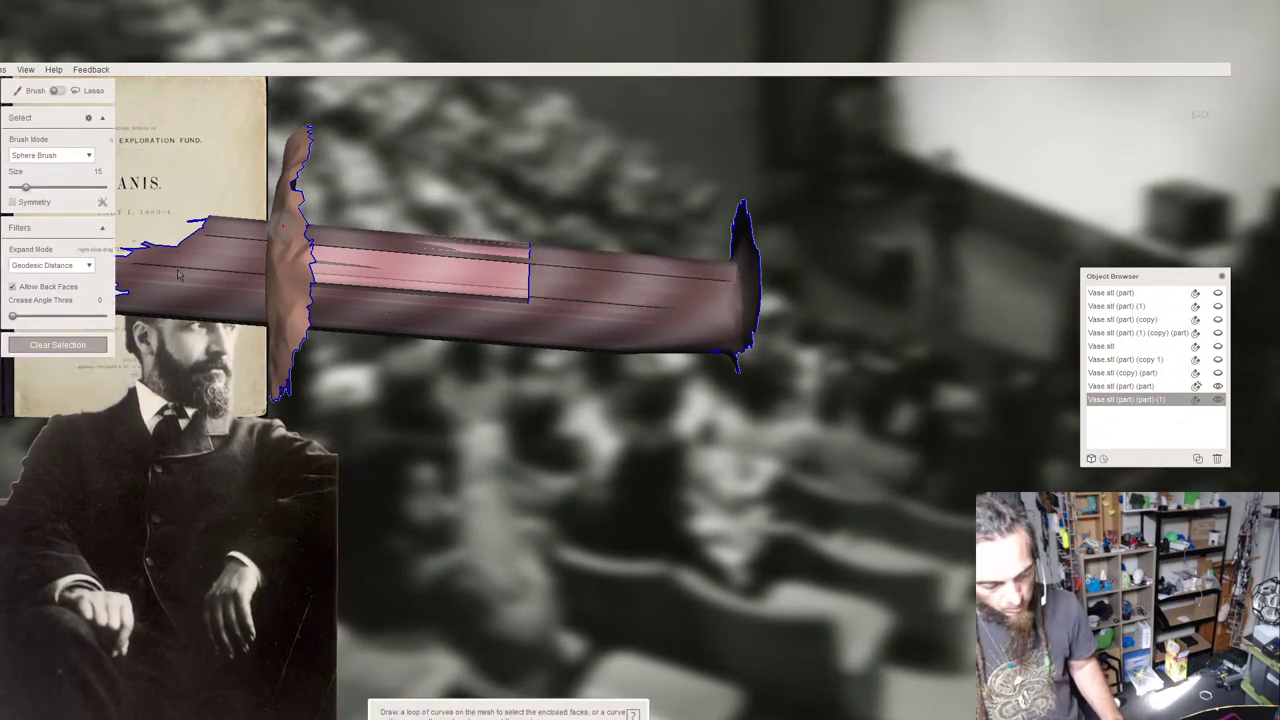
pyautogui.moveTo(179, 275); pyautogui.dragTo(440, 395, button='right')
pyautogui.click(804, 506)
pyautogui.moveTo(762, 531)
pyautogui.mouseDown(button='right')
pyautogui.moveTo(570, 402)
pyautogui.moveTo(651, 486)
pyautogui.moveTo(678, 488)
pyautogui.moveTo(632, 450)
pyautogui.mouseUp(button='right')
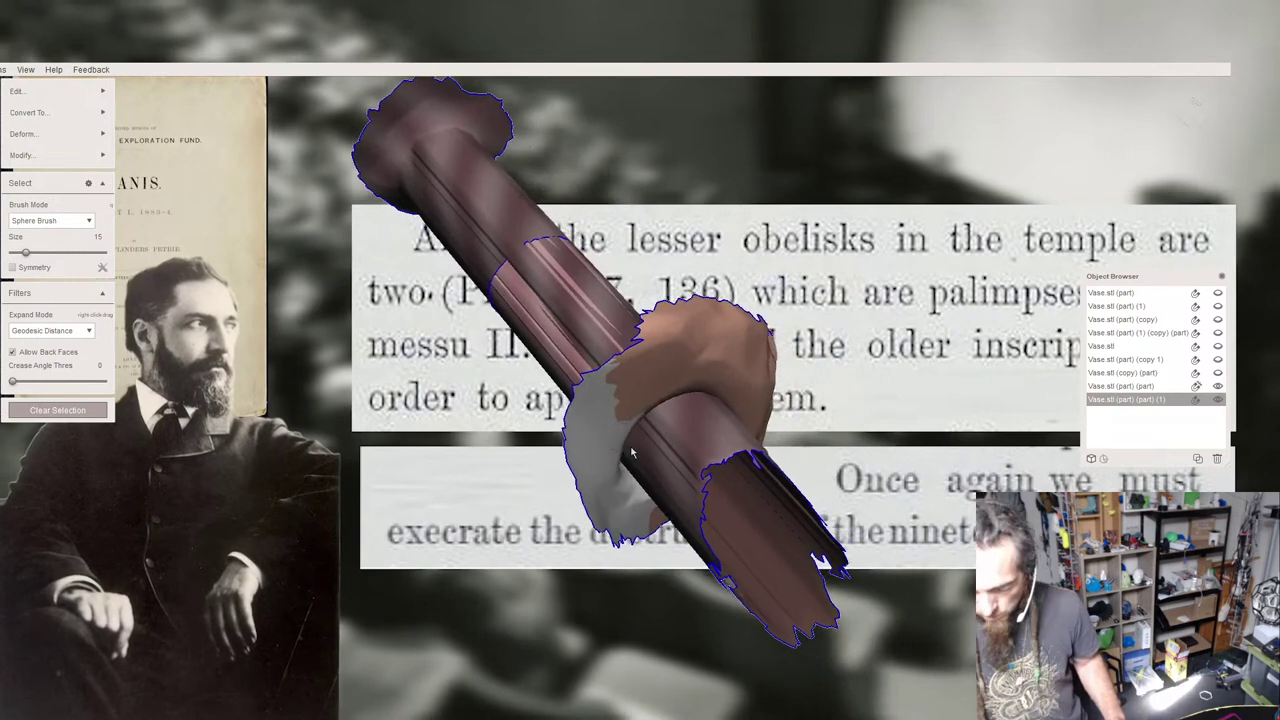
pyautogui.press('Delete')
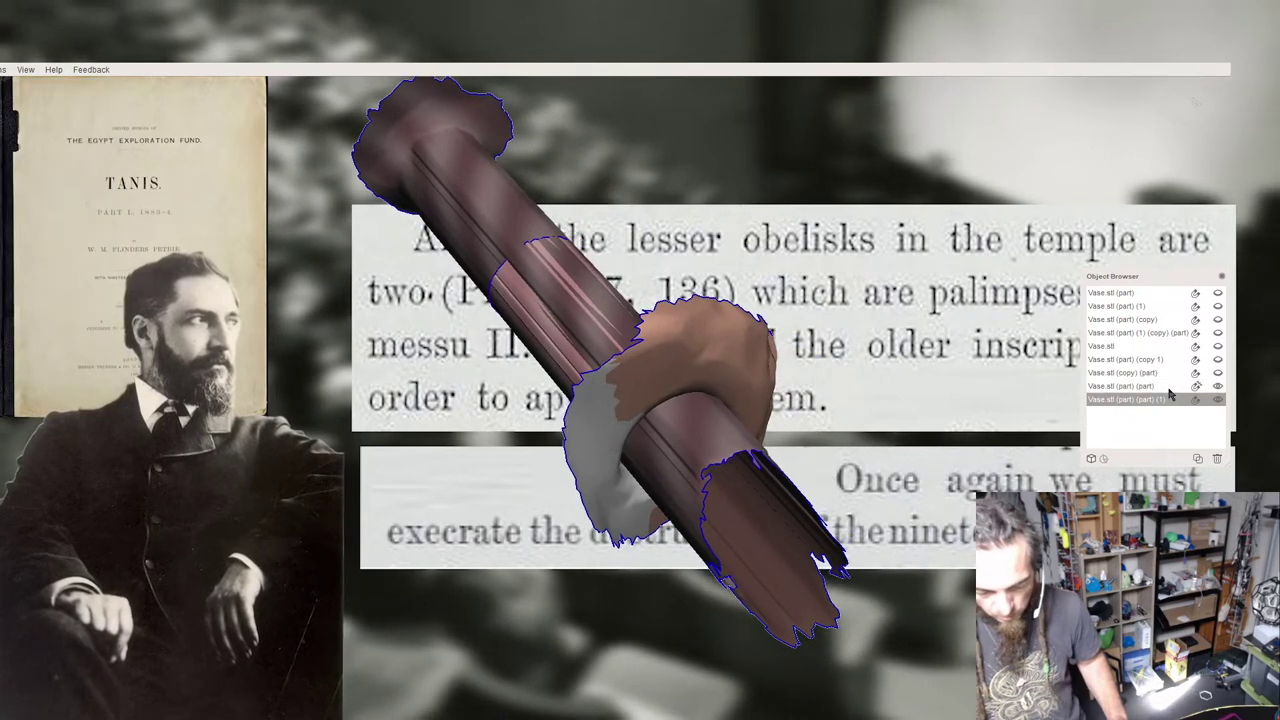
# Hide the opposite hole wall to examine the trimmed piece alone, and show it again.
pyautogui.click(1217, 386)
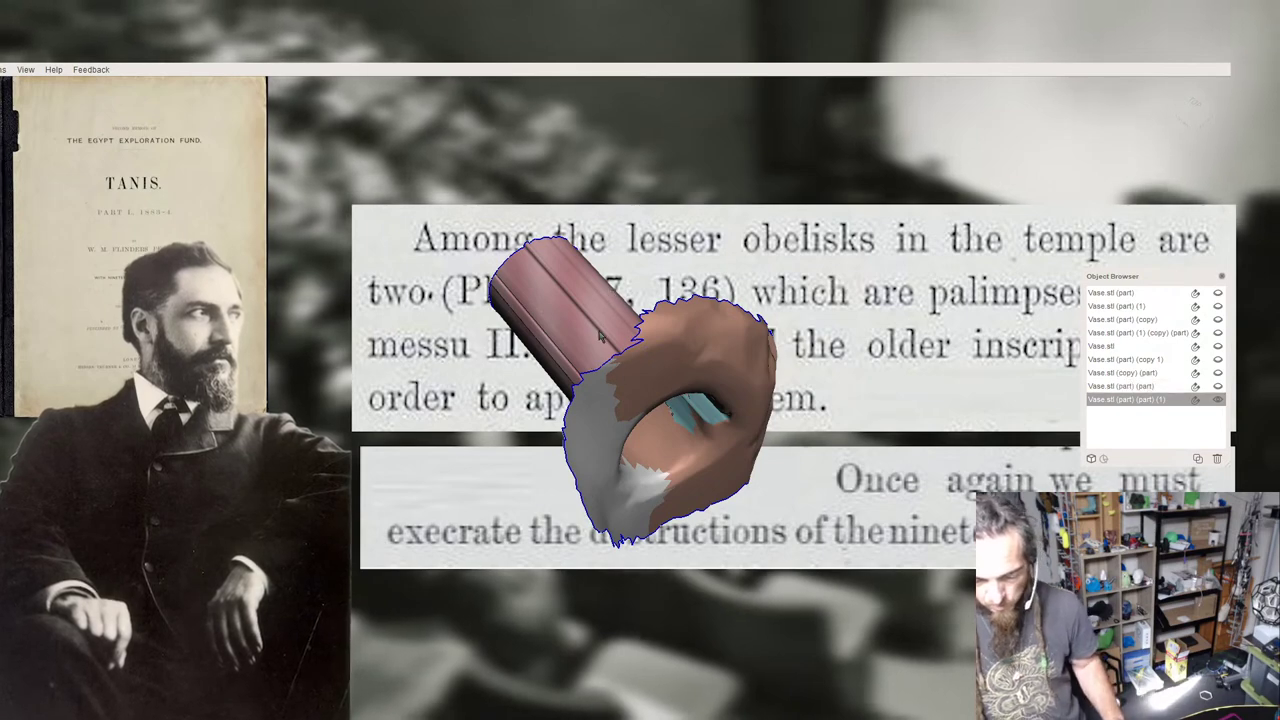
pyautogui.moveTo(596, 347); pyautogui.dragTo(665, 355, button='right')
pyautogui.click(1218, 387)
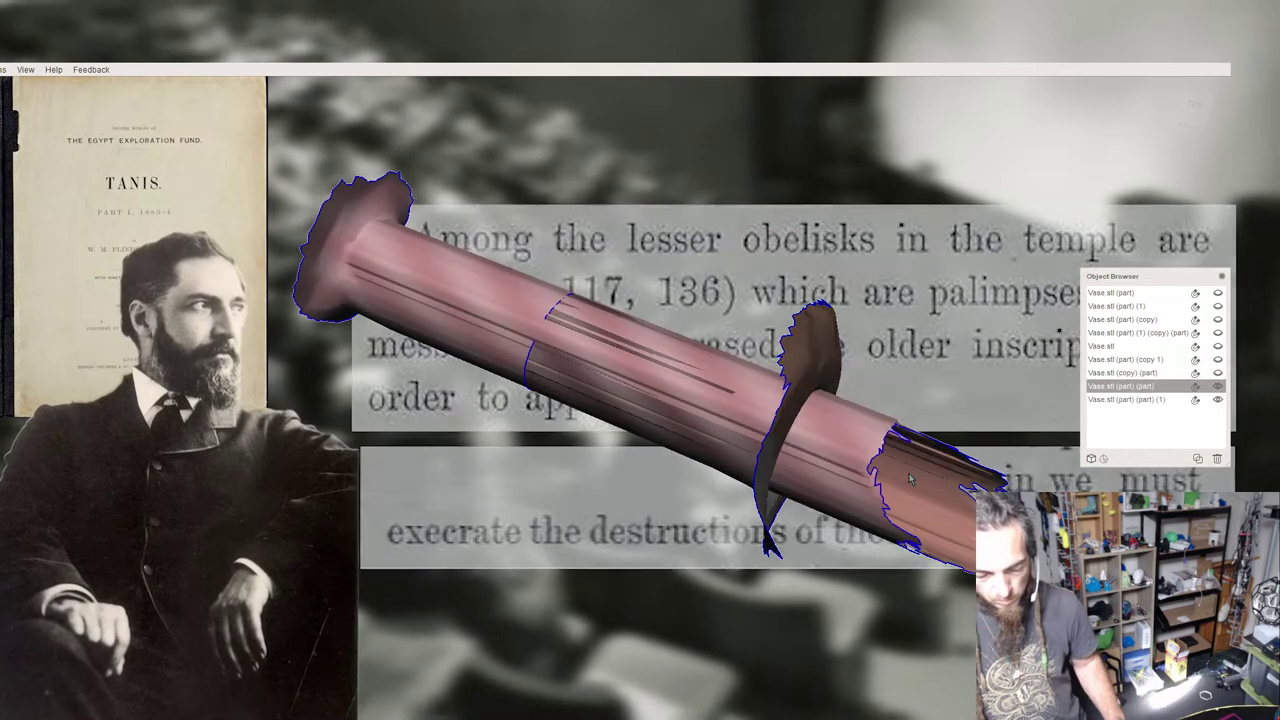
pyautogui.moveTo(905, 476); pyautogui.dragTo(878, 456, button='right')
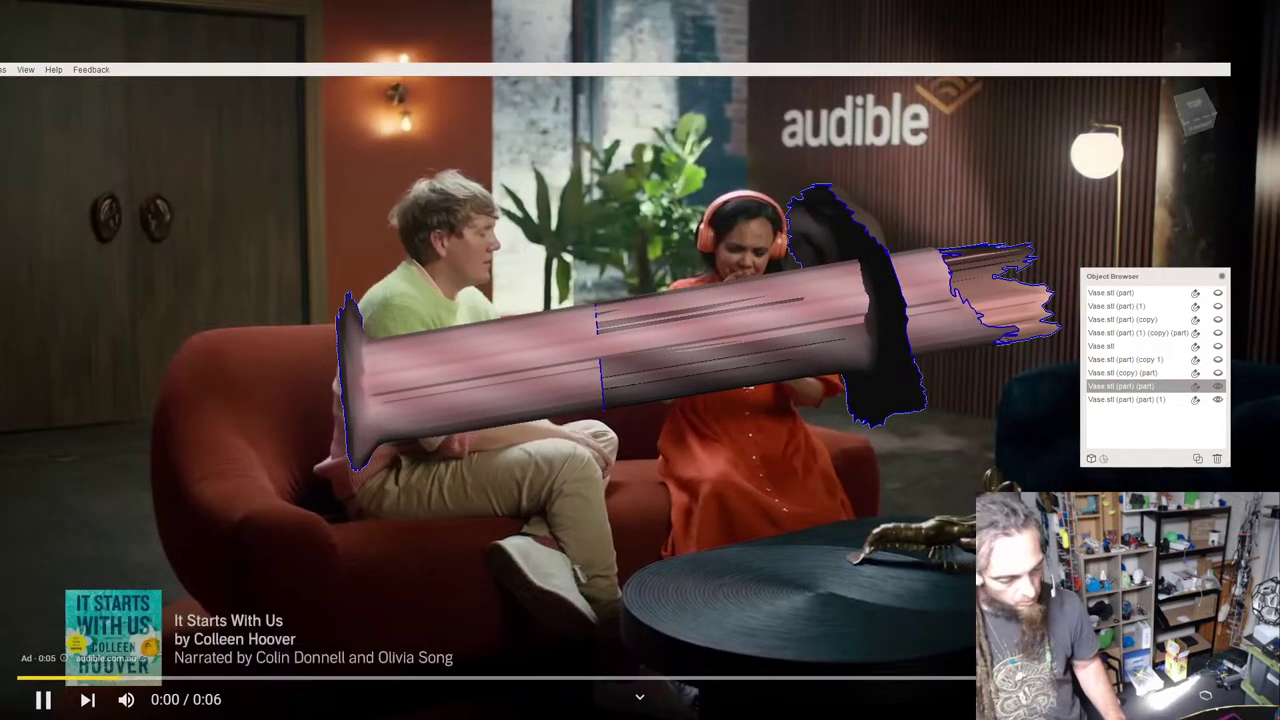
# Plane-cut the opposite hole wall just short of the trimmed piece, discarding the half with the ragged stretched end.
pyautogui.click(2, 272)
pyautogui.click(45, 201)
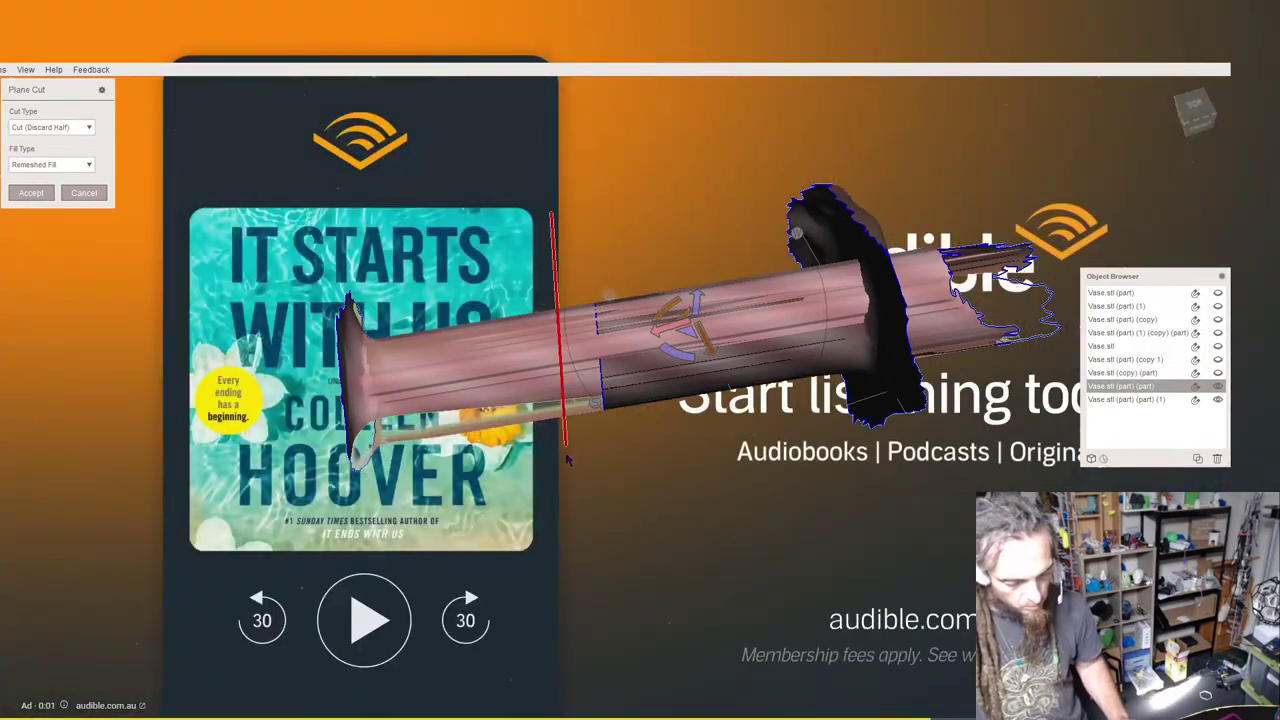
pyautogui.moveTo(576, 497); pyautogui.dragTo(577, 499)
pyautogui.click(14, 193)
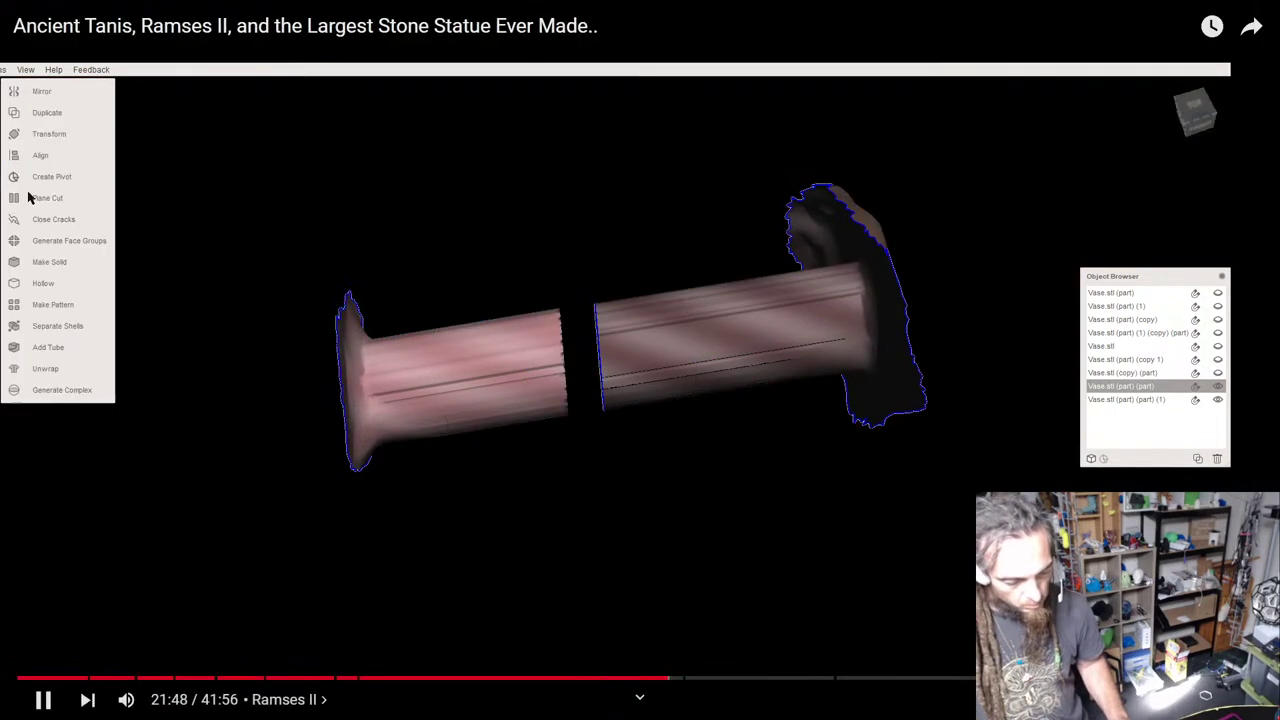
# Remove the fill surface from the newly cut end and combine the two hole walls into one object.
pyautogui.moveTo(620, 240); pyautogui.dragTo(511, 267, button='right')
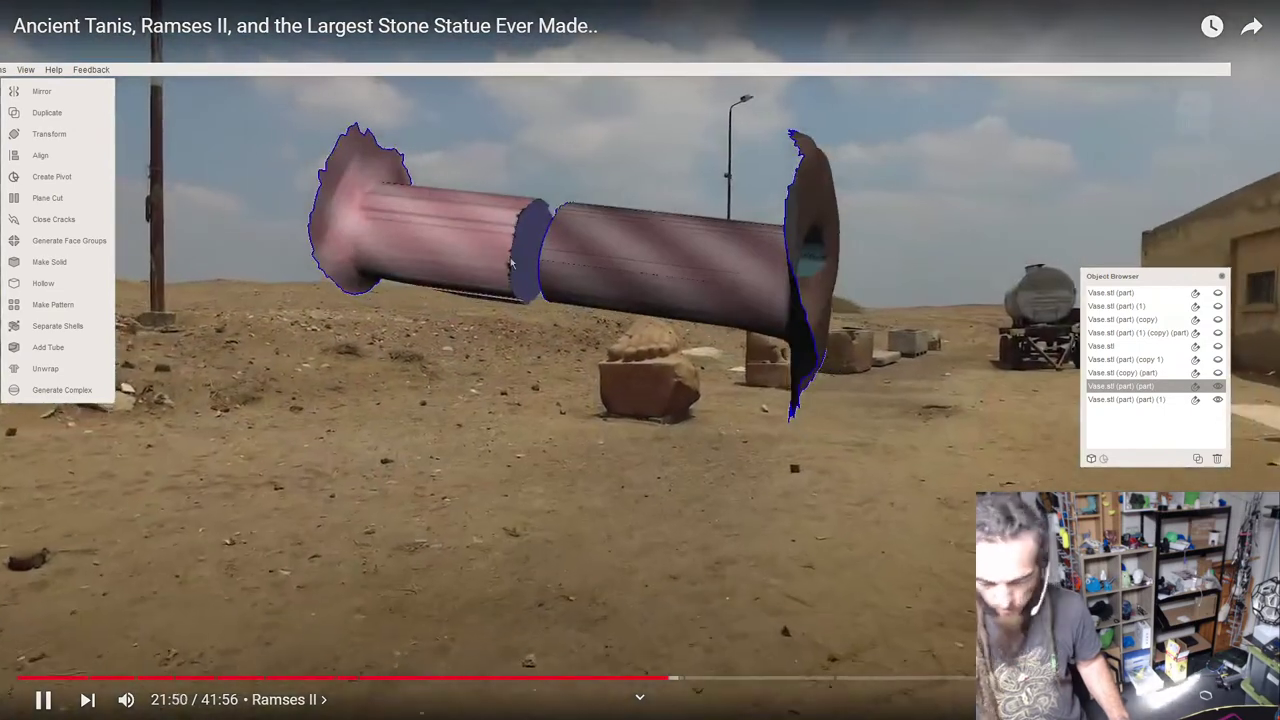
pyautogui.scroll(1, 511, 267)
pyautogui.scroll(1, 511, 267)
pyautogui.press('s')
pyautogui.click(508, 260)
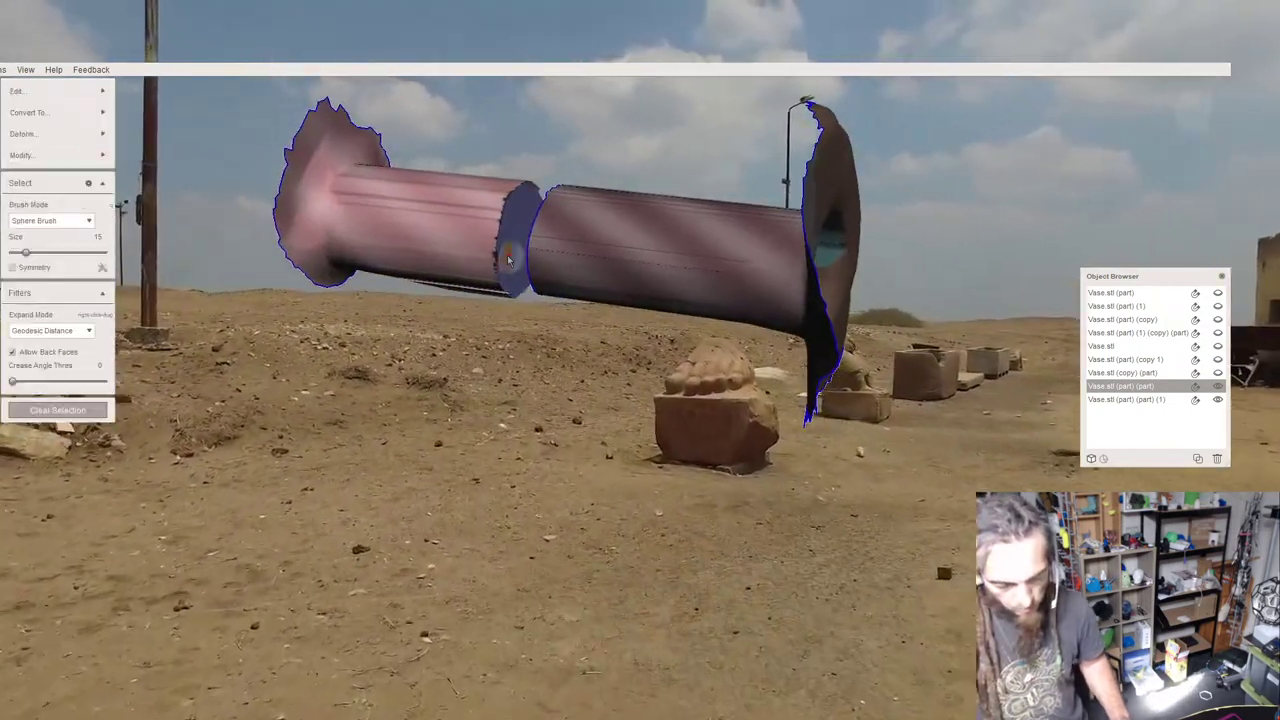
pyautogui.press('g')
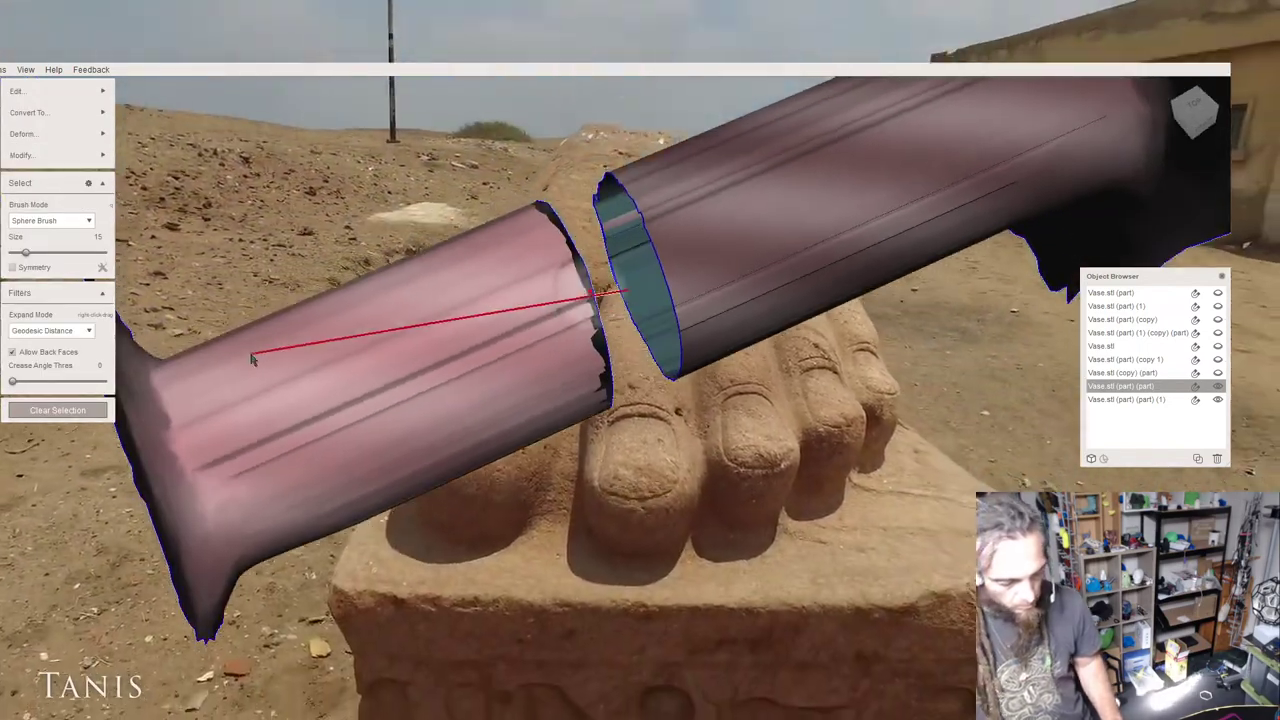
pyautogui.click(69, 409)
pyautogui.keyDown('shift'); pyautogui.click(710, 266); pyautogui.keyUp('shift')
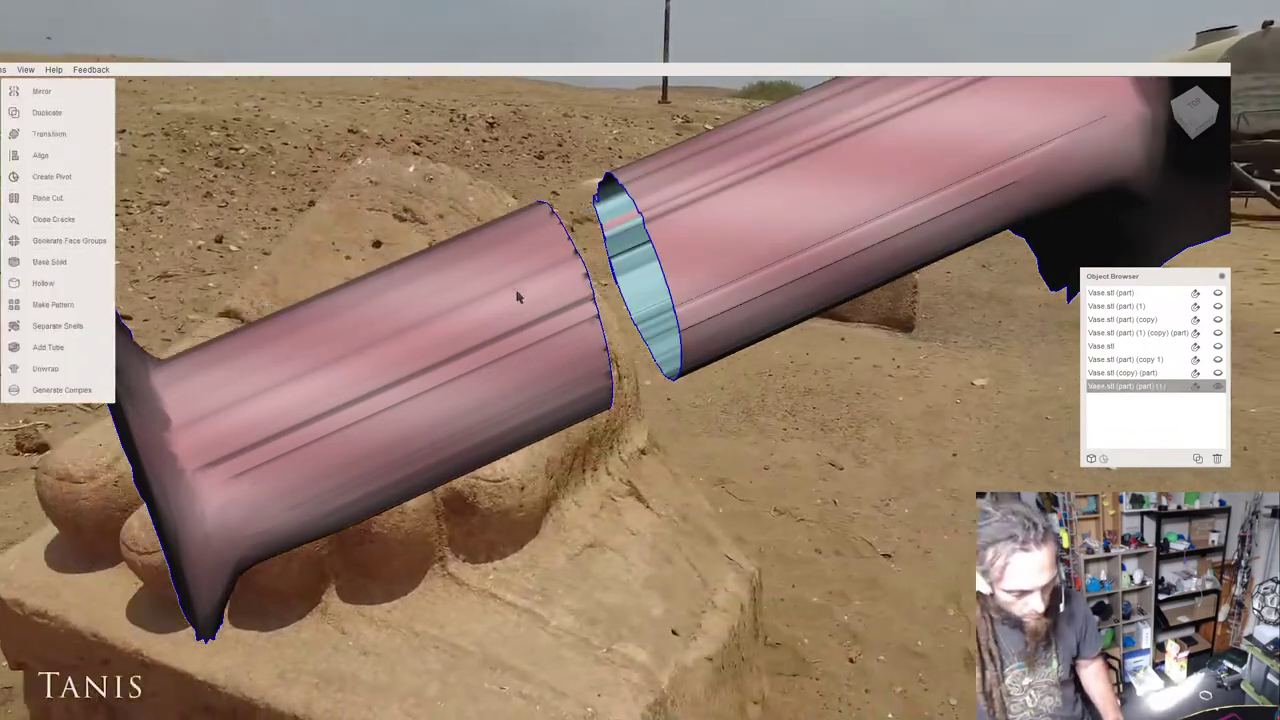
# Bridge the gap between the two hole walls by joining facing patches on their cut edges.
pyautogui.press('s')
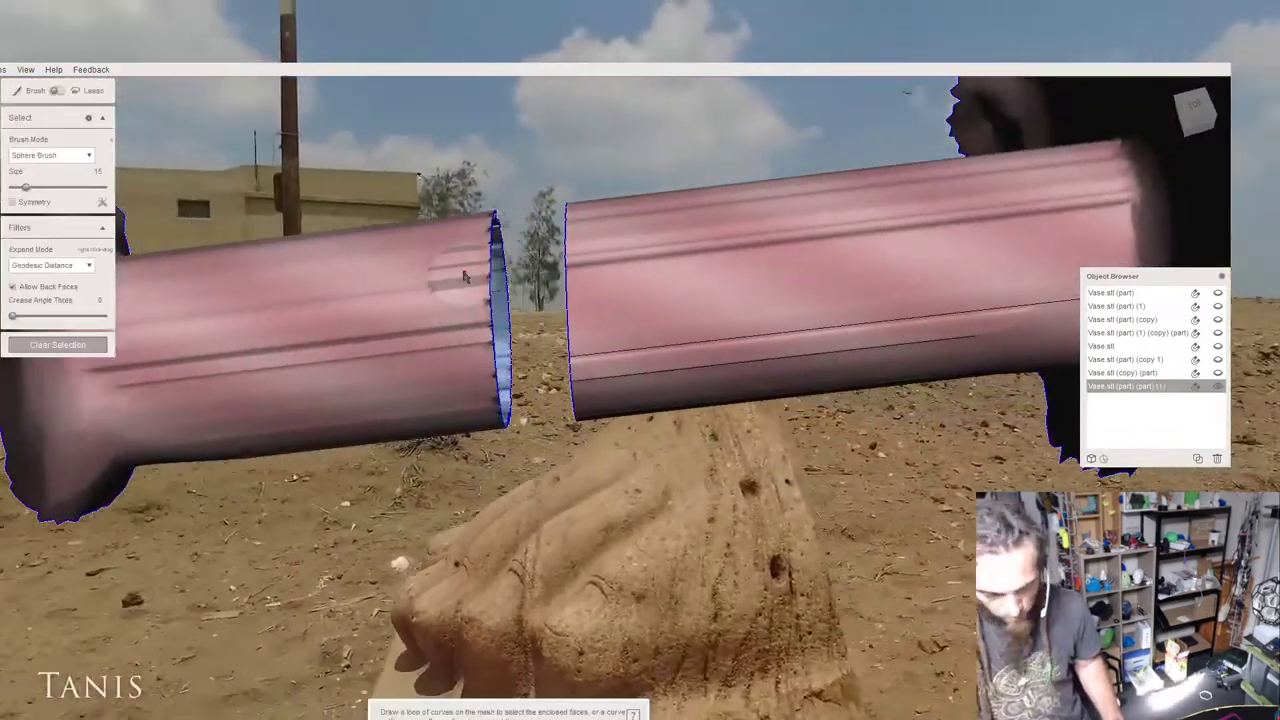
pyautogui.click(450, 283)
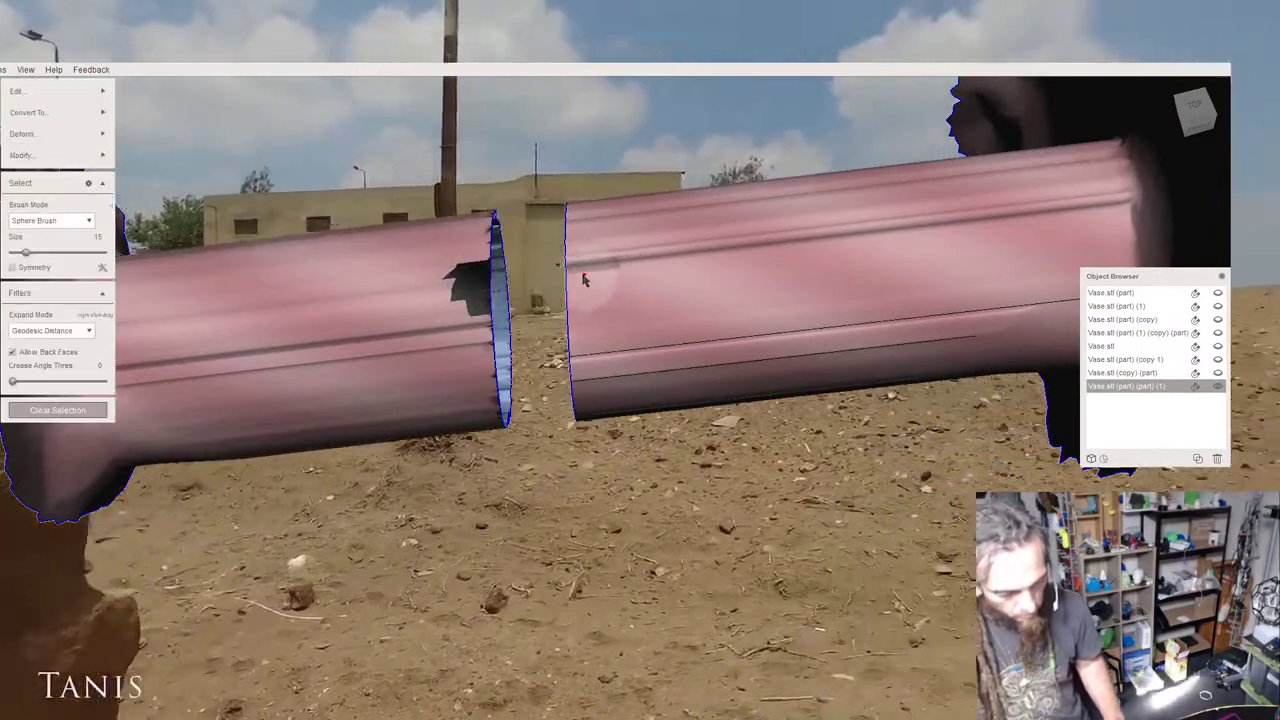
pyautogui.click(585, 285)
pyautogui.hotkey('ctrl', 'b')
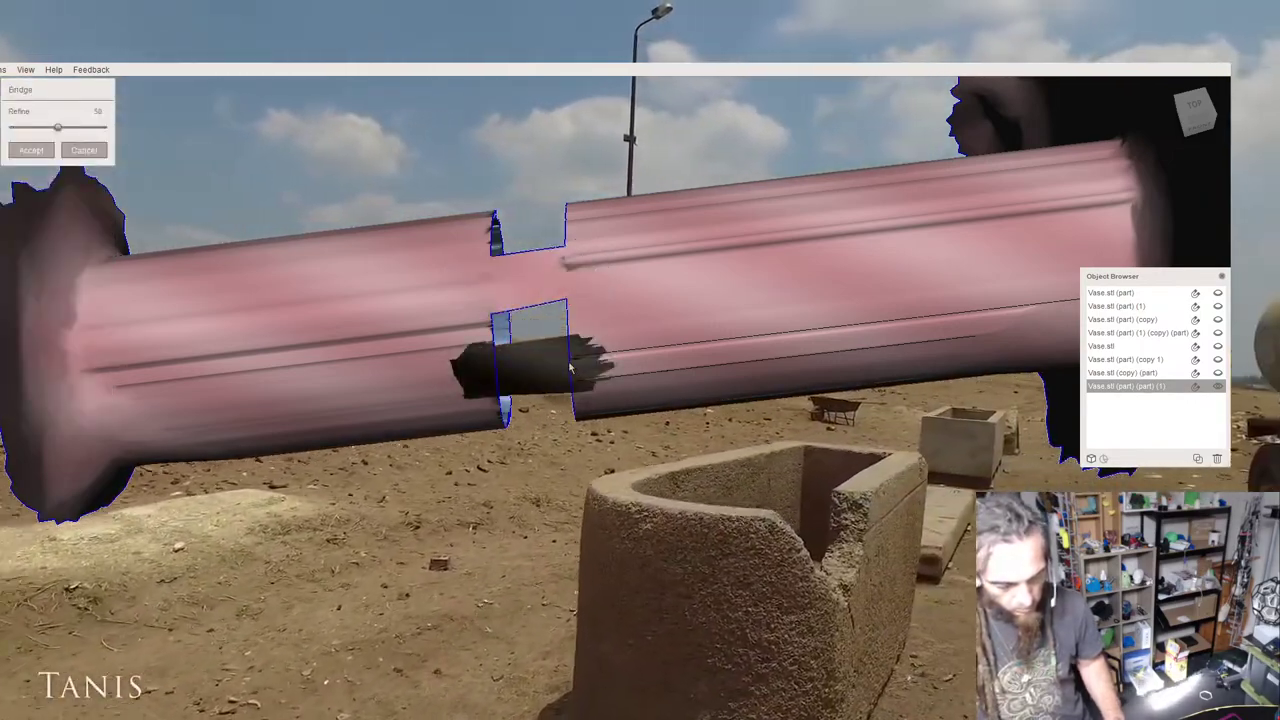
pyautogui.press('Return')
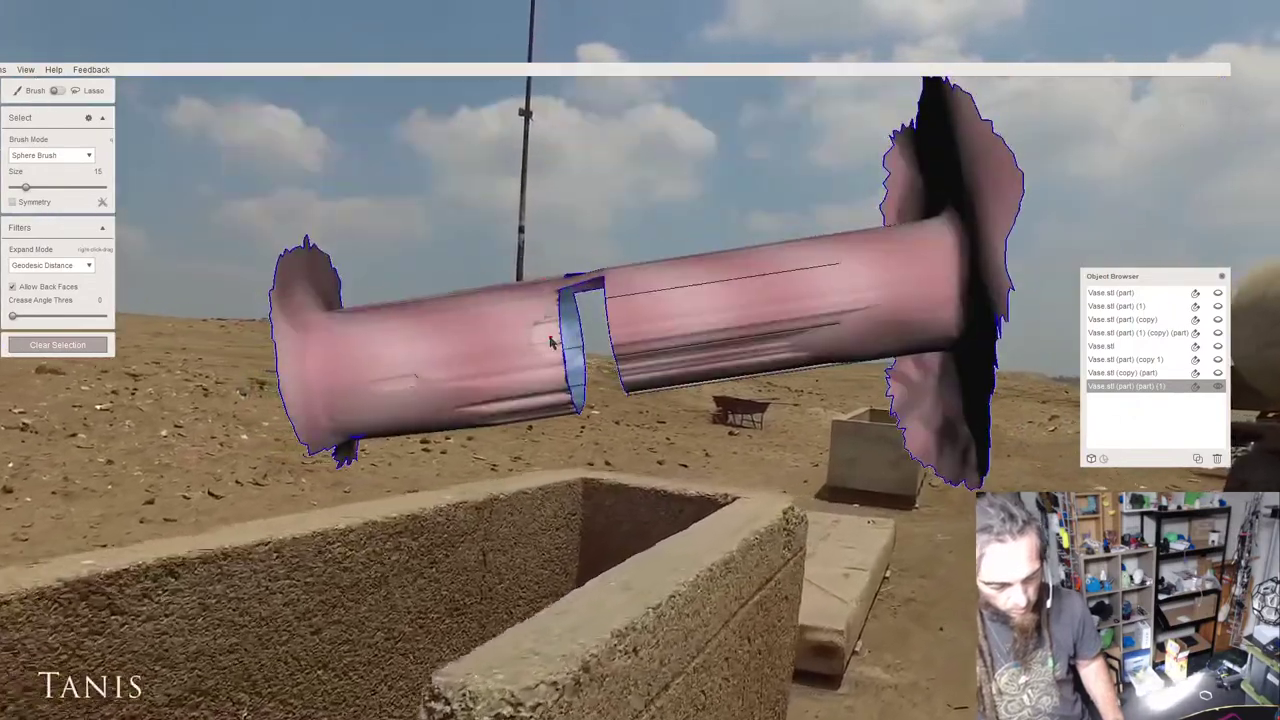
# Add further bridges across the gap, working around the tube to its underside.
pyautogui.click(551, 342)
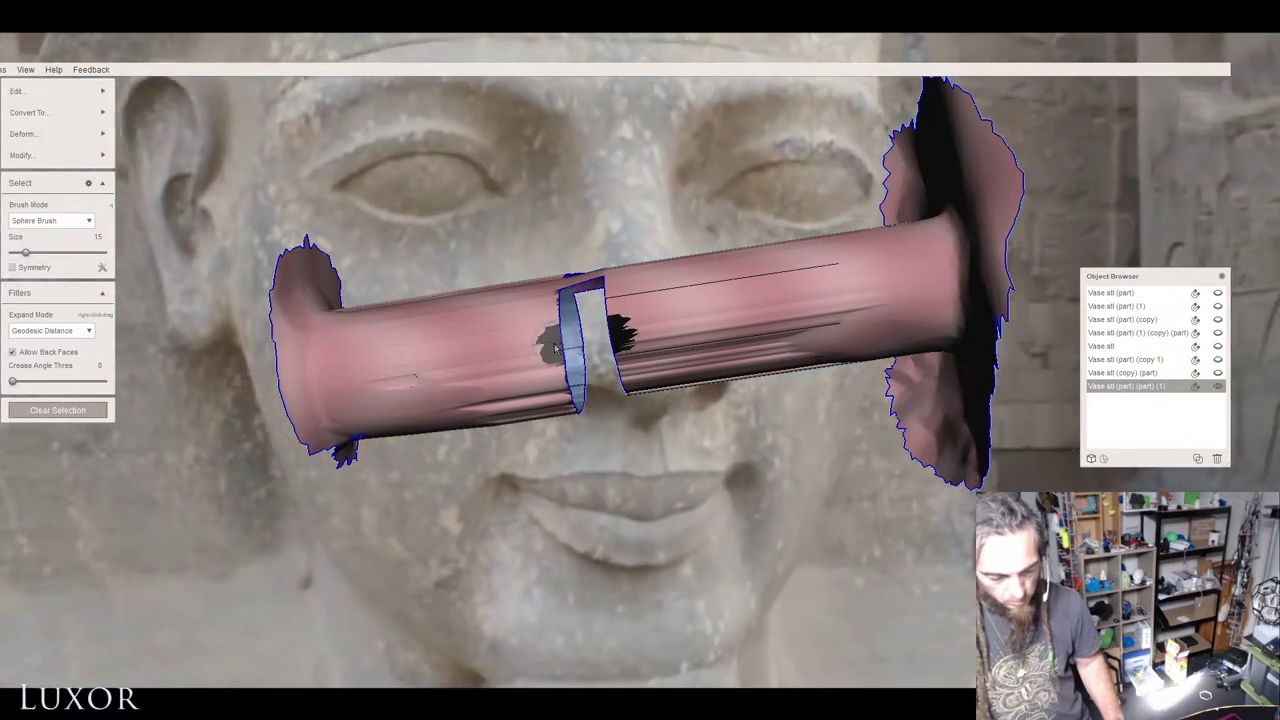
pyautogui.hotkey('ctrl', 'b')
pyautogui.press('Return')
pyautogui.moveTo(561, 345); pyautogui.dragTo(563, 244, button='right')
pyautogui.moveTo(554, 446); pyautogui.dragTo(588, 234, button='middle')
pyautogui.moveTo(586, 337); pyautogui.dragTo(571, 210, button='right')
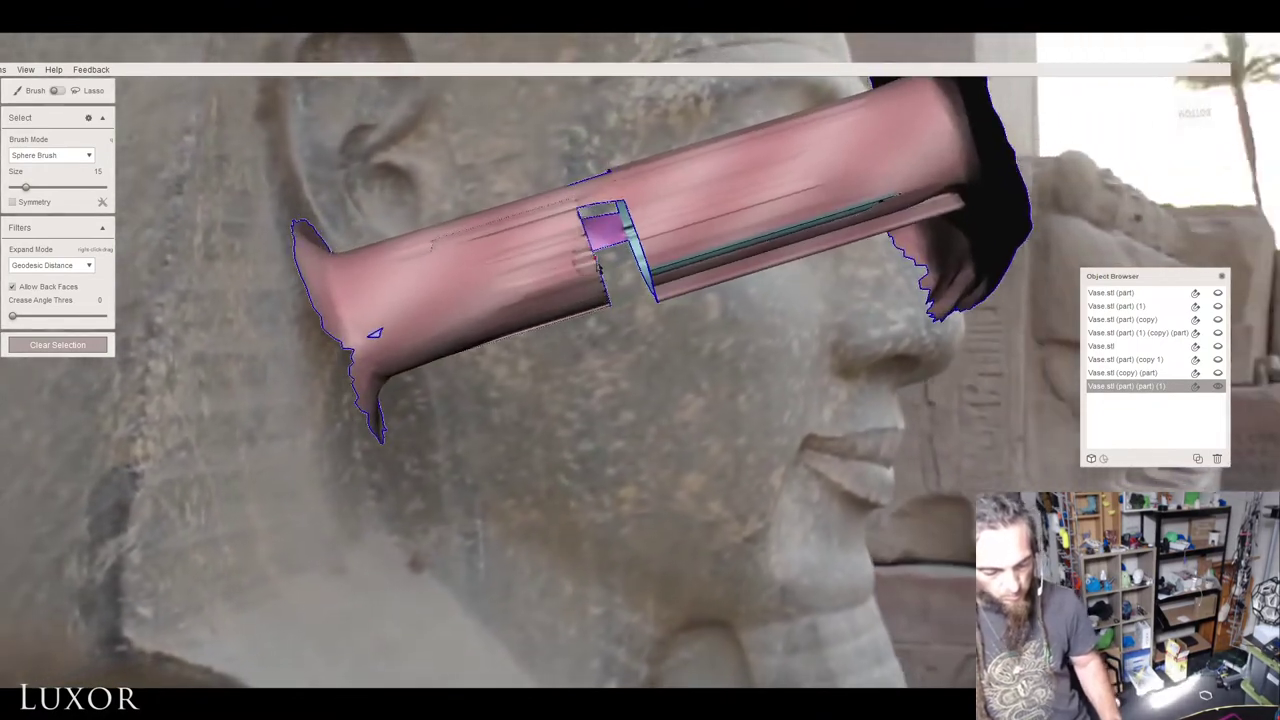
pyautogui.click(599, 265)
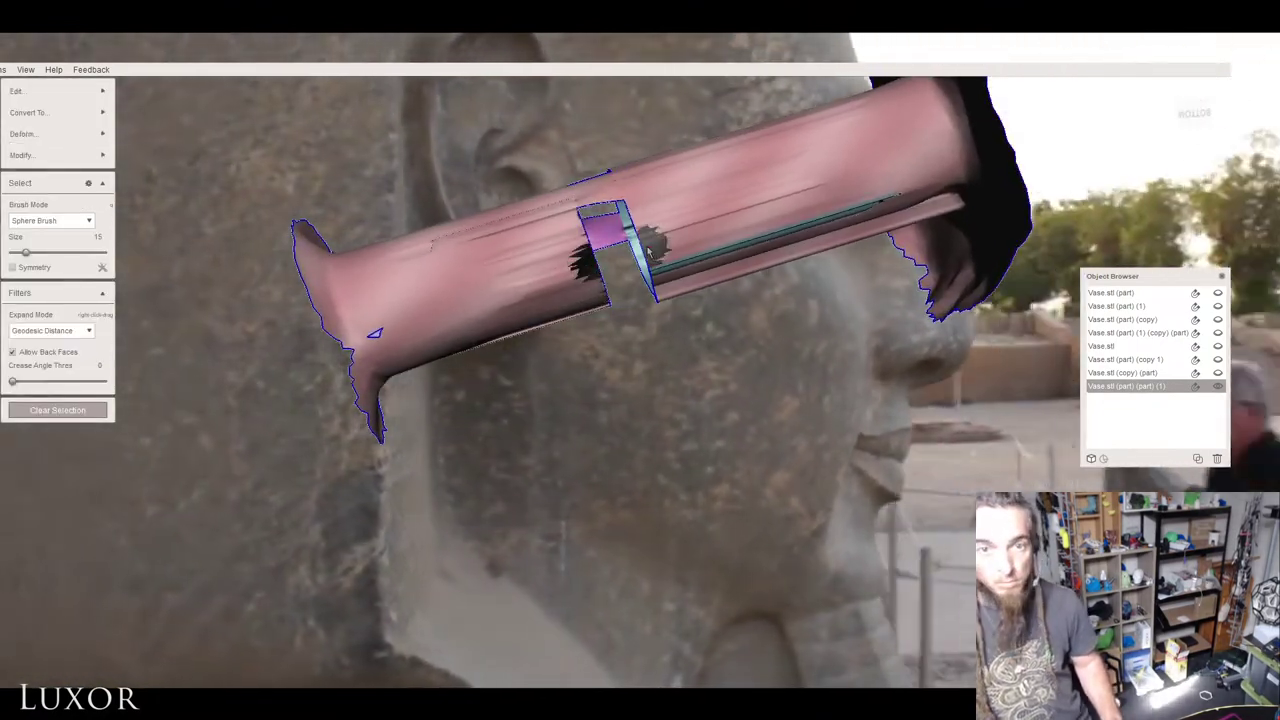
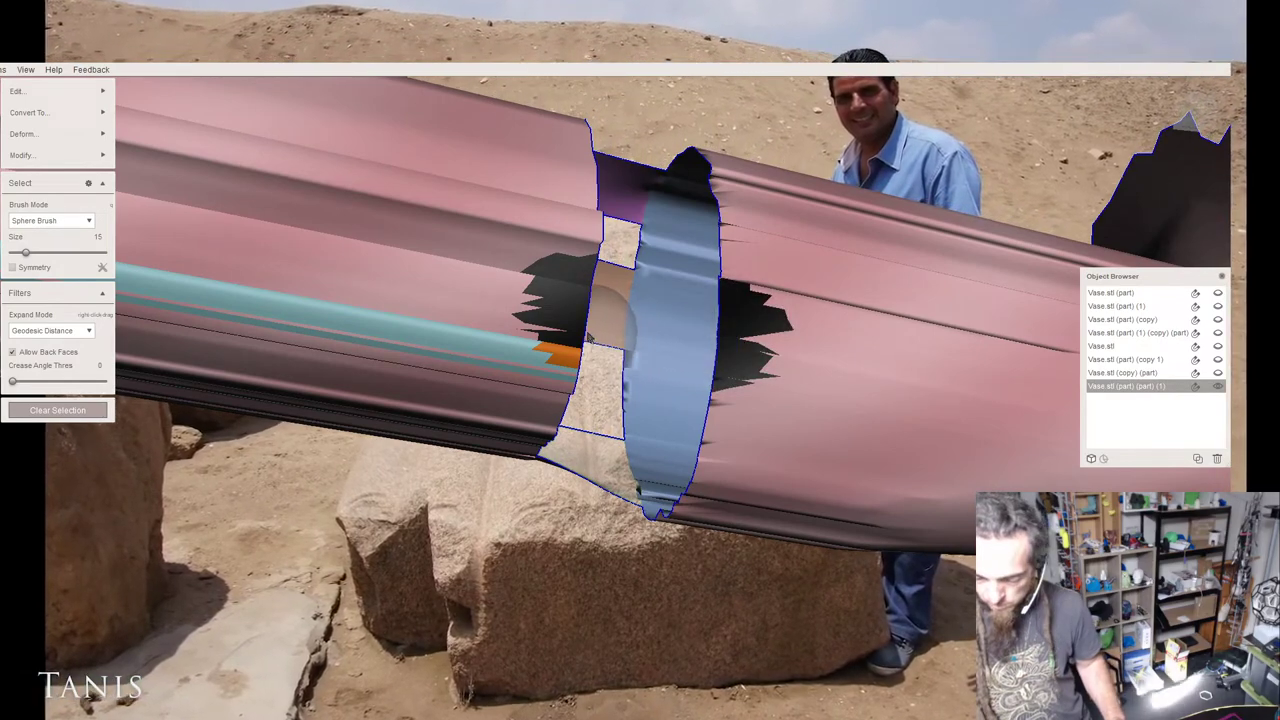
pyautogui.press('Escape')
pyautogui.click(500, 349)
pyautogui.press('e')
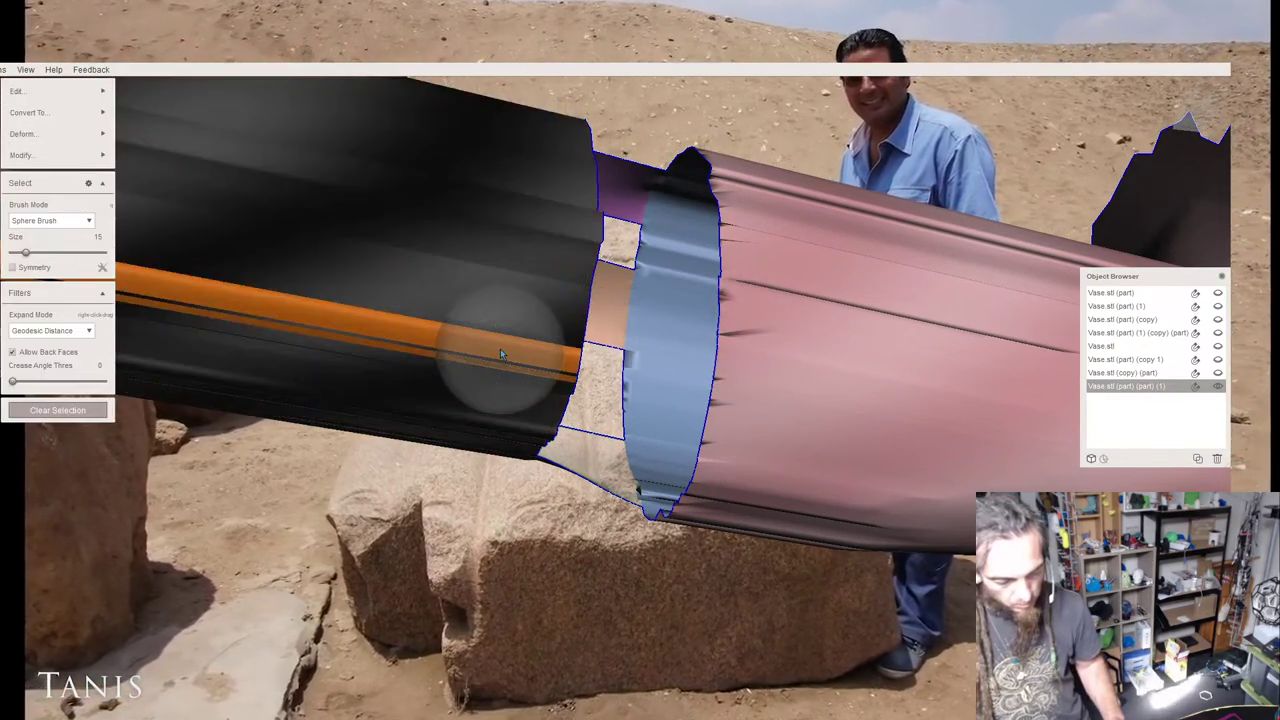
pyautogui.press('Escape')
# Brush-select the faces along the teal strip on the tube wall, grow the selection four times, and smooth it with Shape Preserving smoothing.
pyautogui.moveTo(497, 347)
pyautogui.mouseDown(button='right')
pyautogui.moveTo(430, 342)
pyautogui.moveTo(358, 401)
pyautogui.moveTo(391, 397)
pyautogui.moveTo(411, 346)
pyautogui.mouseUp(button='right')
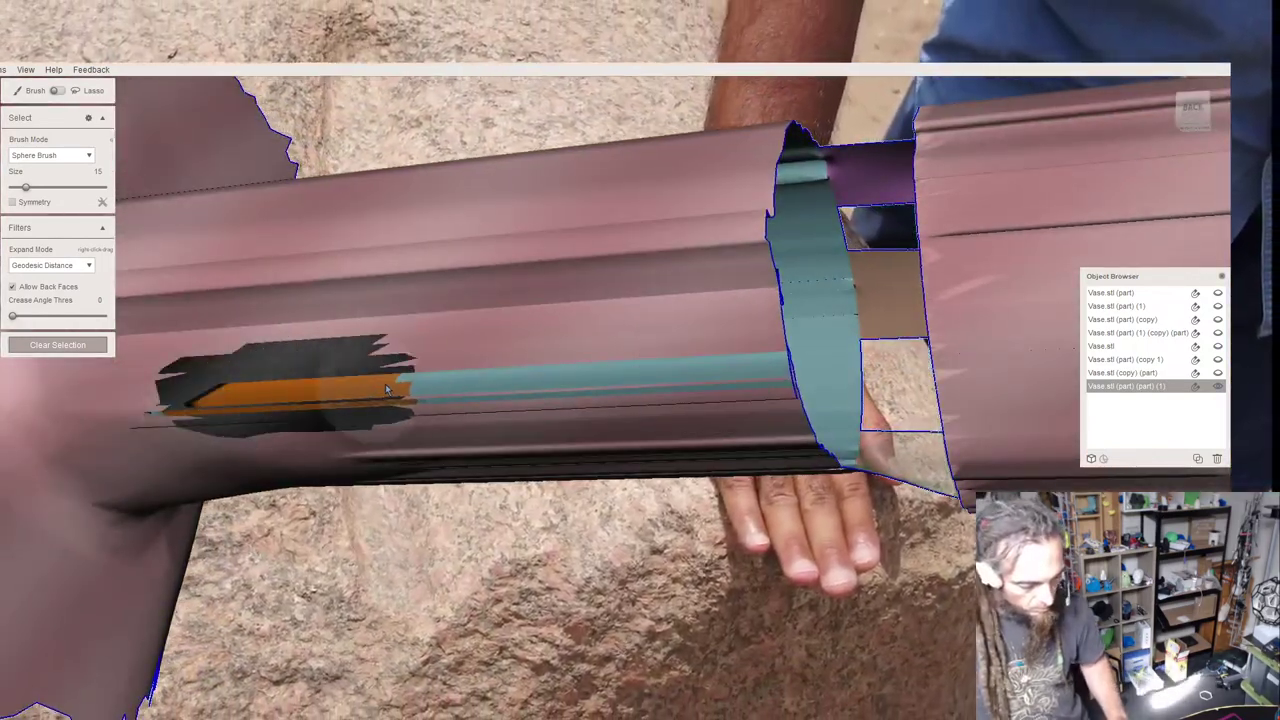
pyautogui.moveTo(392, 384); pyautogui.dragTo(724, 360)
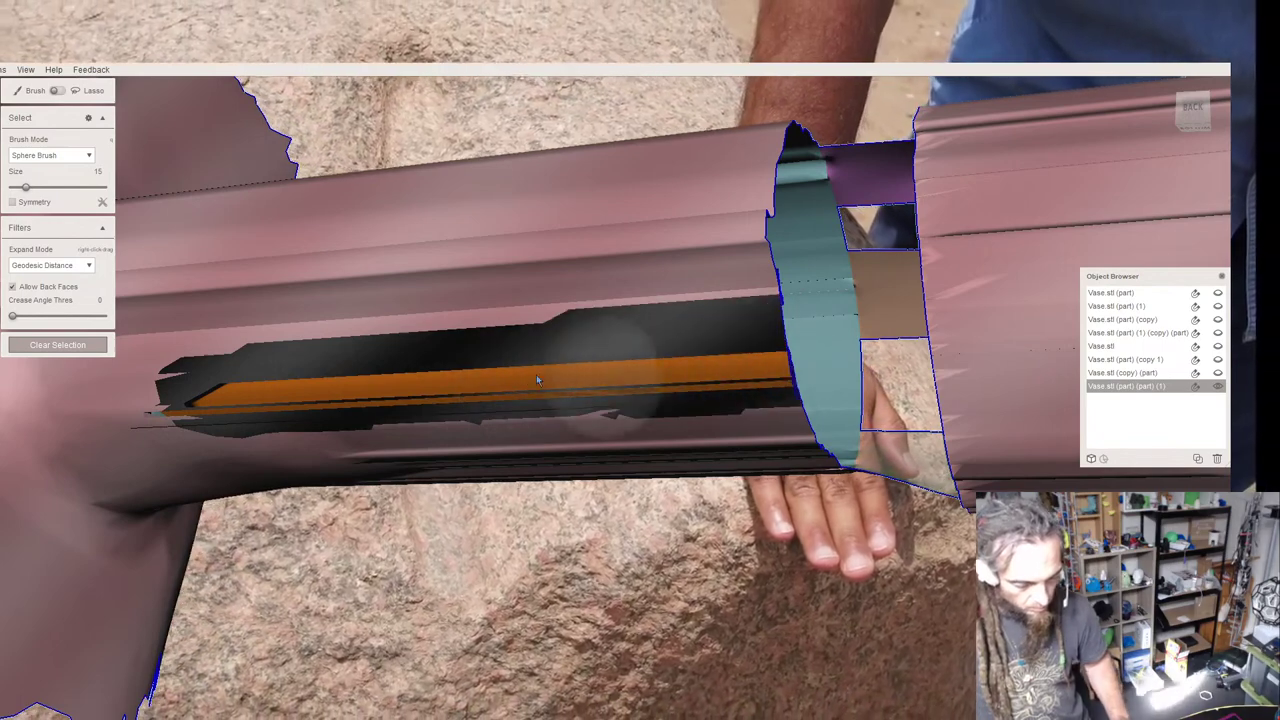
pyautogui.hotkey('shift', '.')
pyautogui.hotkey('shift', '.')
pyautogui.hotkey('shift', '.')
pyautogui.hotkey('shift', '.')
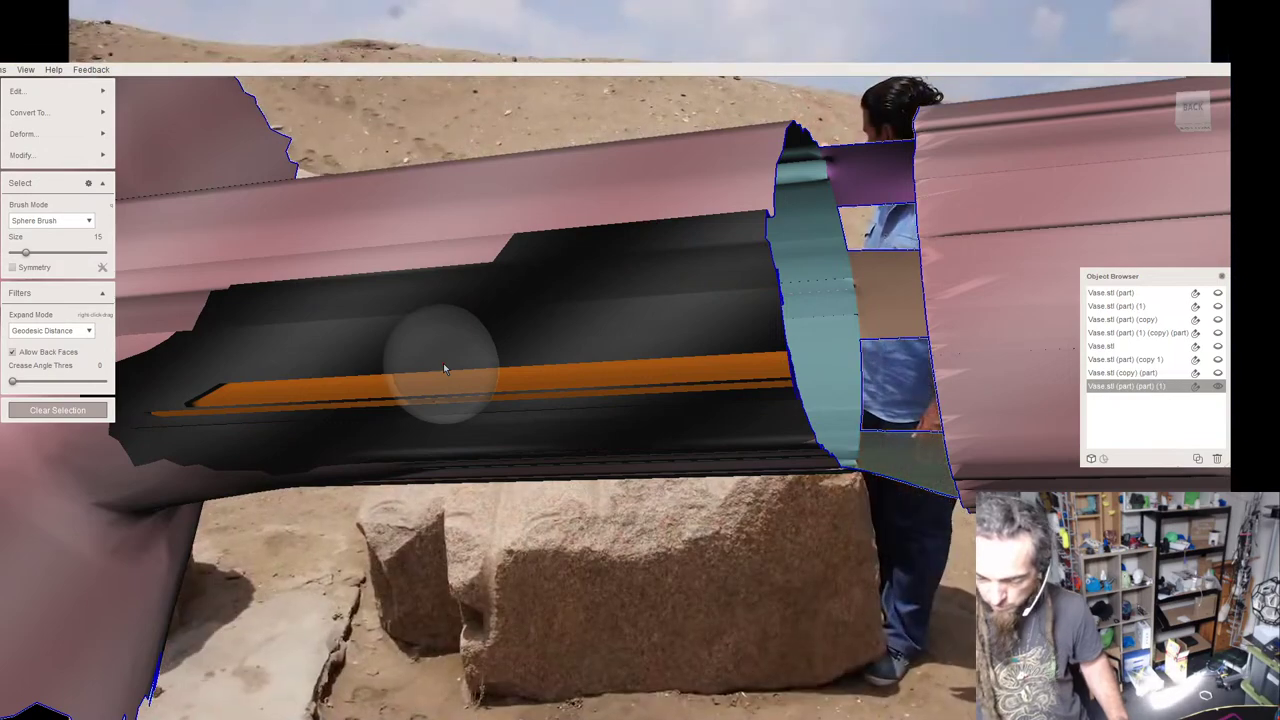
pyautogui.hotkey('ctrl', 'f')
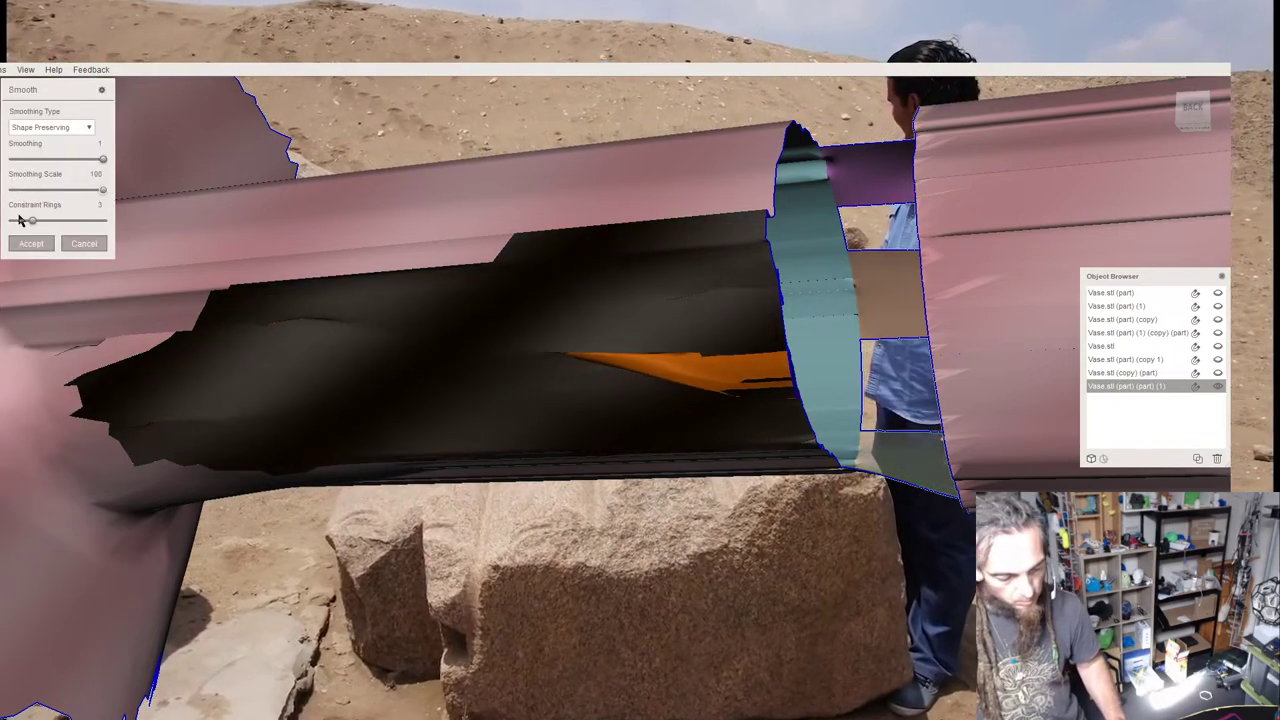
pyautogui.click(31, 244)
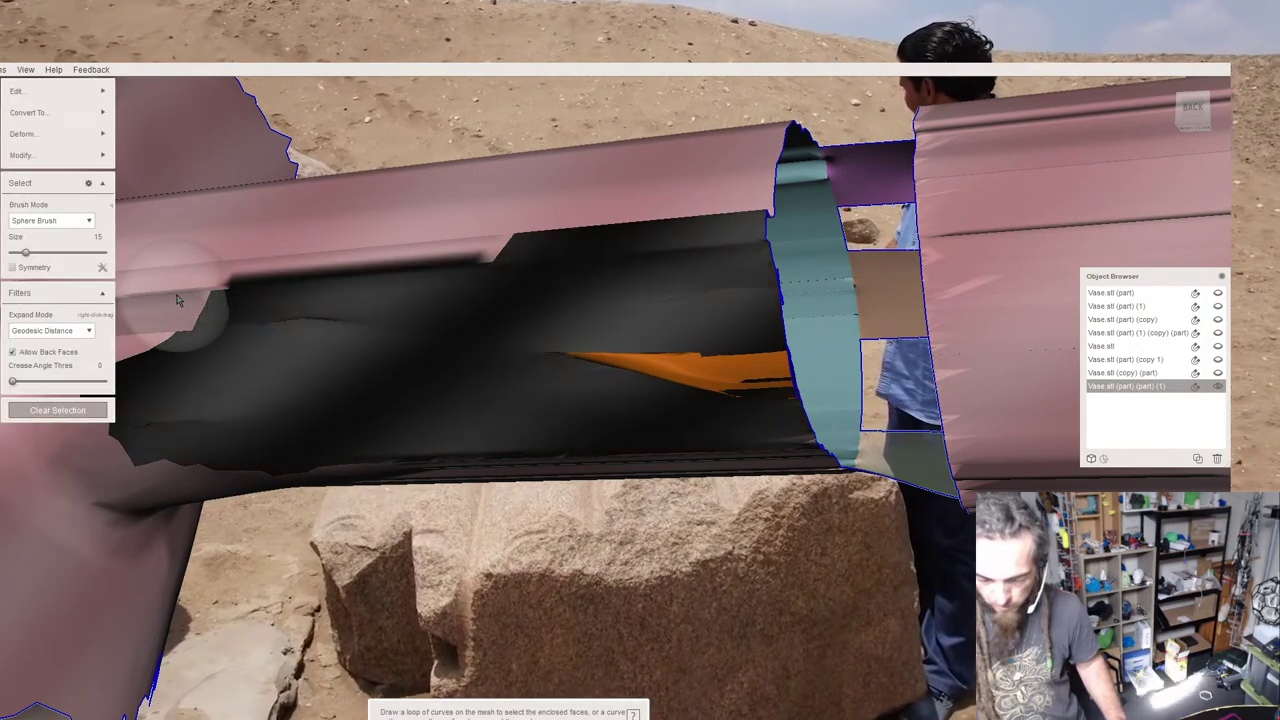
# Reselect the remaining teal sliver near the cut edge, grow the selection around it, and apply Shape Preserving smoothing again.
pyautogui.press('Escape')
pyautogui.click(570, 357)
pyautogui.moveTo(570, 357); pyautogui.dragTo(770, 362)
pyautogui.hotkey('shift', '.')
pyautogui.hotkey('shift', '.')
pyautogui.hotkey('shift', '.')
pyautogui.hotkey('shift', '.')
pyautogui.moveTo(546, 374); pyautogui.dragTo(519, 382)
pyautogui.hotkey('ctrl', 'f')
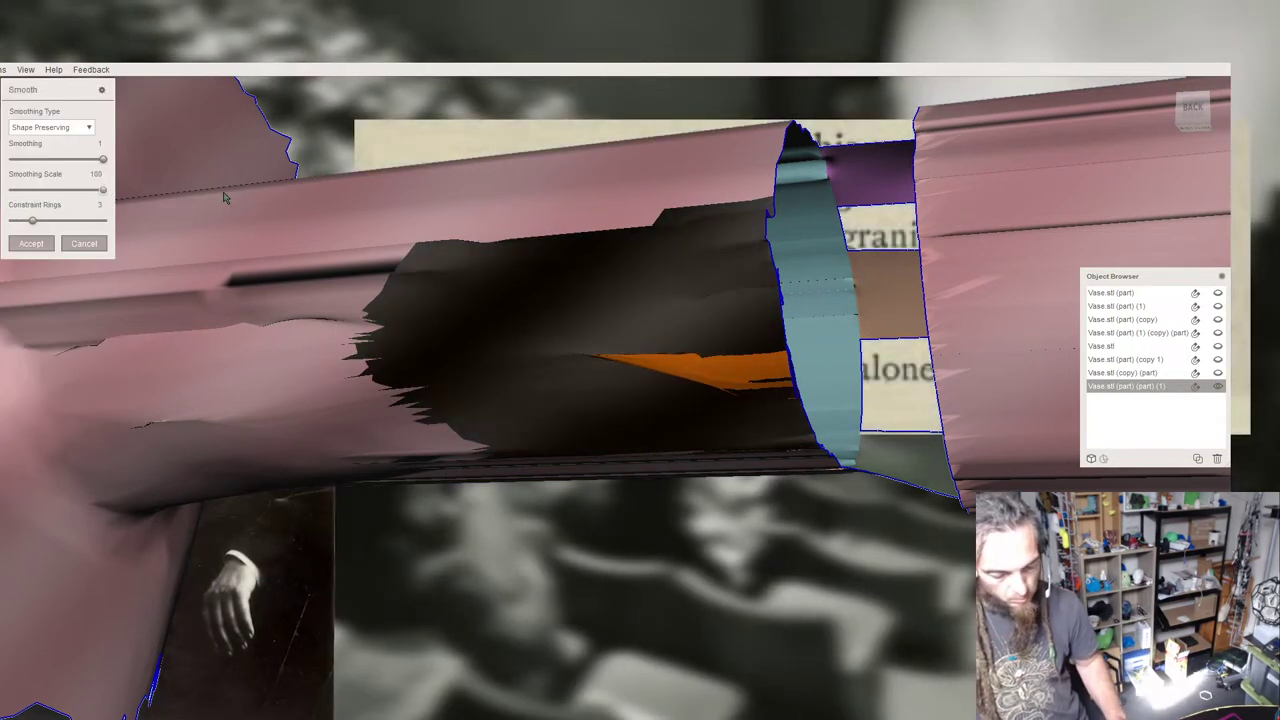
pyautogui.click(31, 244)
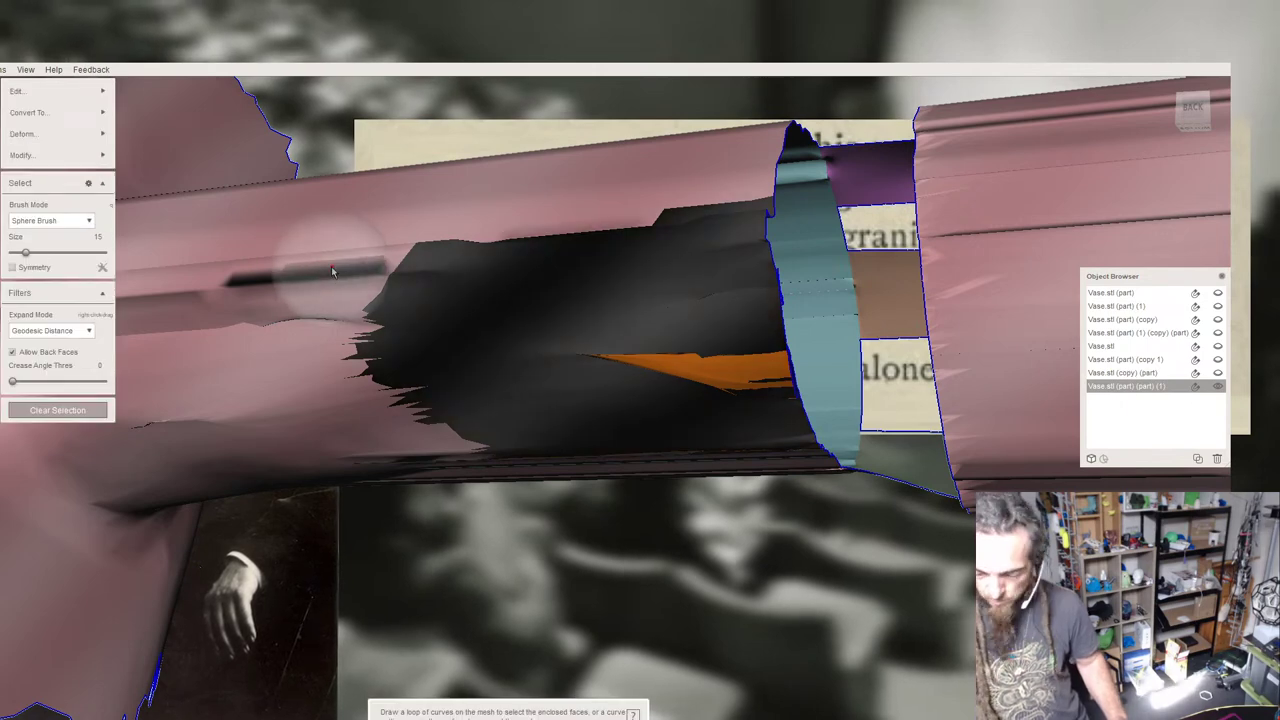
pyautogui.press('Escape')
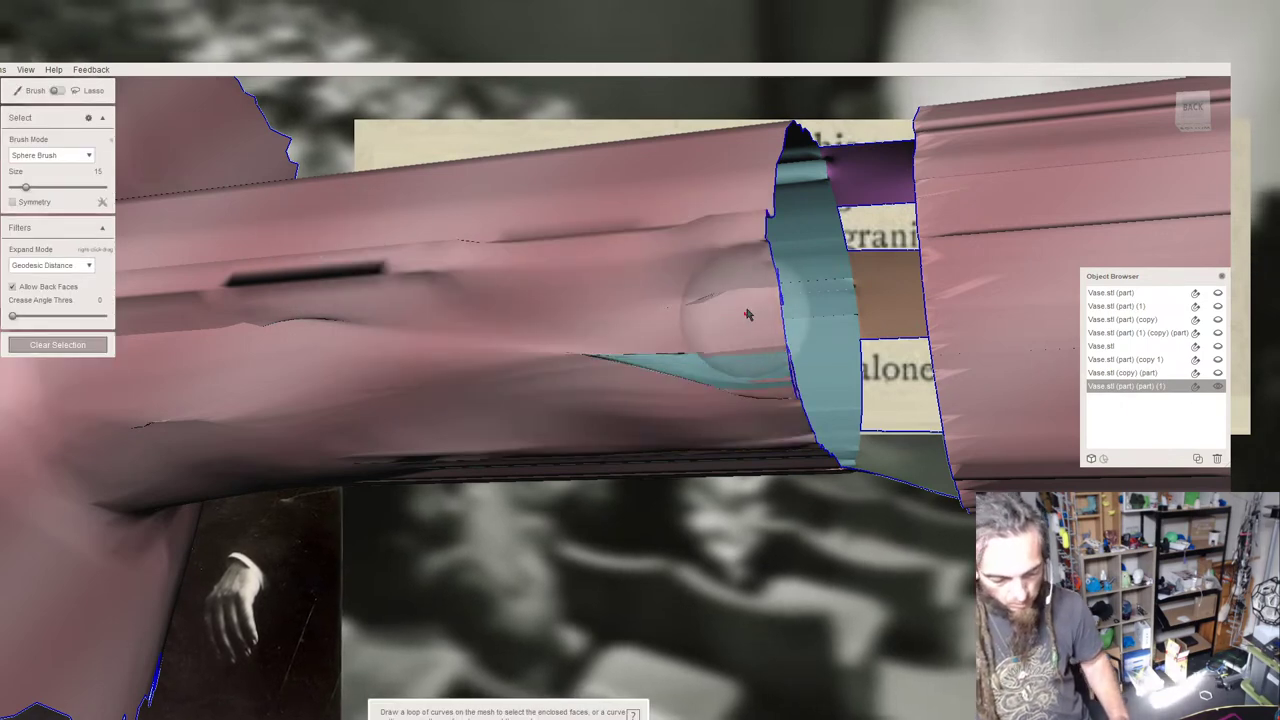
pyautogui.click(760, 257)
pyautogui.moveTo(760, 257); pyautogui.dragTo(848, 254)
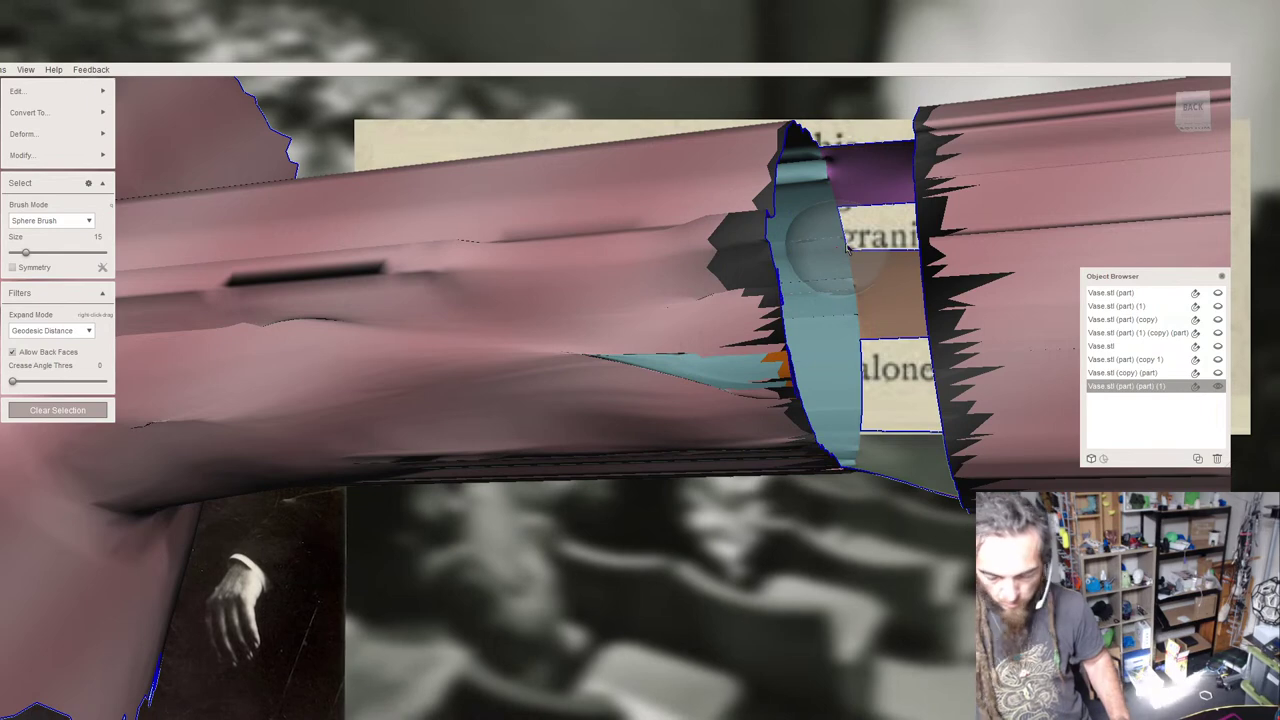
pyautogui.press('Escape')
pyautogui.click(757, 271)
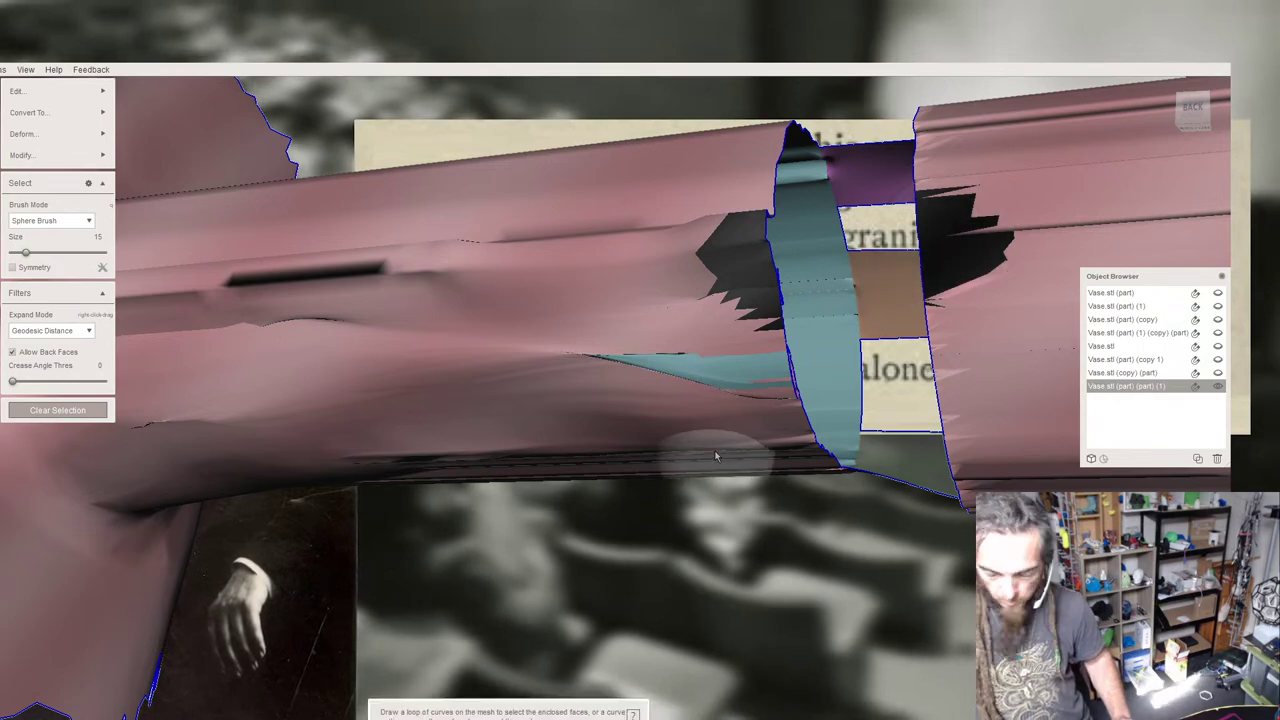
pyautogui.press('Escape')
pyautogui.moveTo(662, 418)
pyautogui.mouseDown(button='right')
pyautogui.moveTo(665, 431)
pyautogui.moveTo(683, 323)
pyautogui.moveTo(563, 446)
pyautogui.moveTo(543, 449)
pyautogui.moveTo(545, 500)
pyautogui.moveTo(480, 491)
pyautogui.moveTo(569, 306)
pyautogui.moveTo(701, 451)
pyautogui.moveTo(722, 390)
pyautogui.moveTo(626, 251)
pyautogui.moveTo(560, 322)
pyautogui.moveTo(546, 311)
pyautogui.moveTo(503, 330)
pyautogui.mouseUp(button='right')
pyautogui.scroll(-5, 726, 357)
pyautogui.scroll(5, 491, 320)
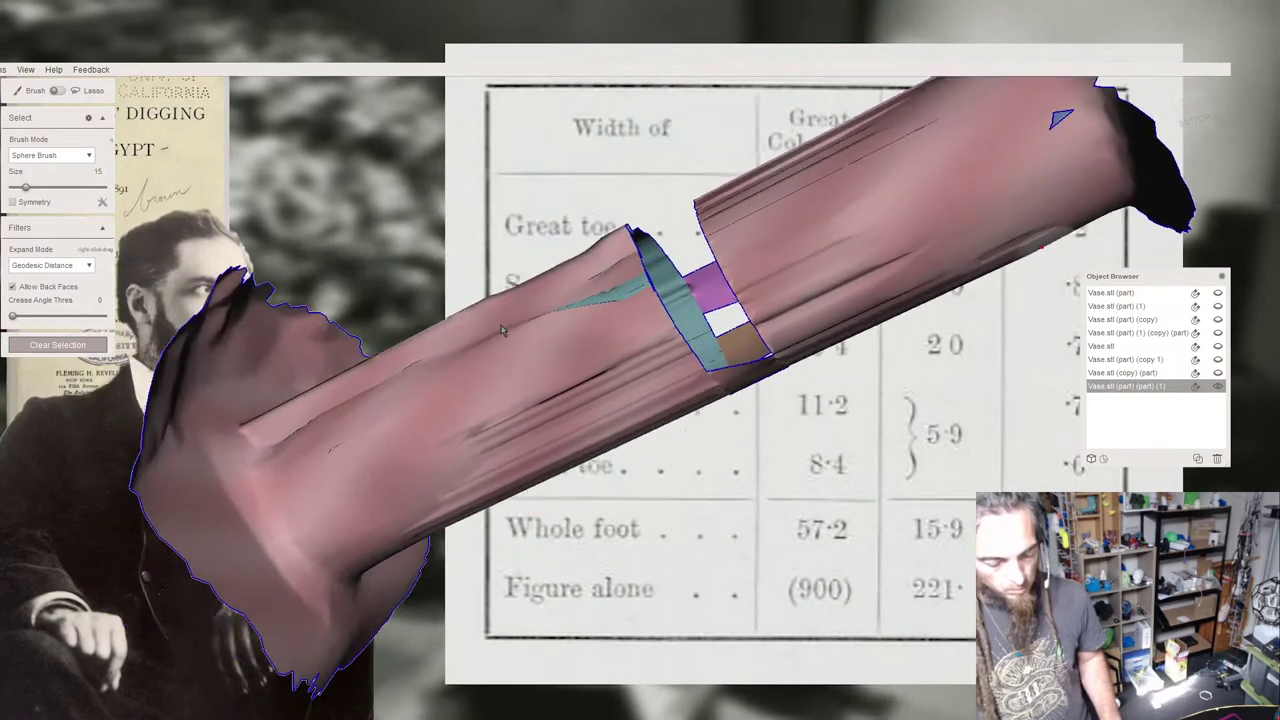
pyautogui.click(679, 313)
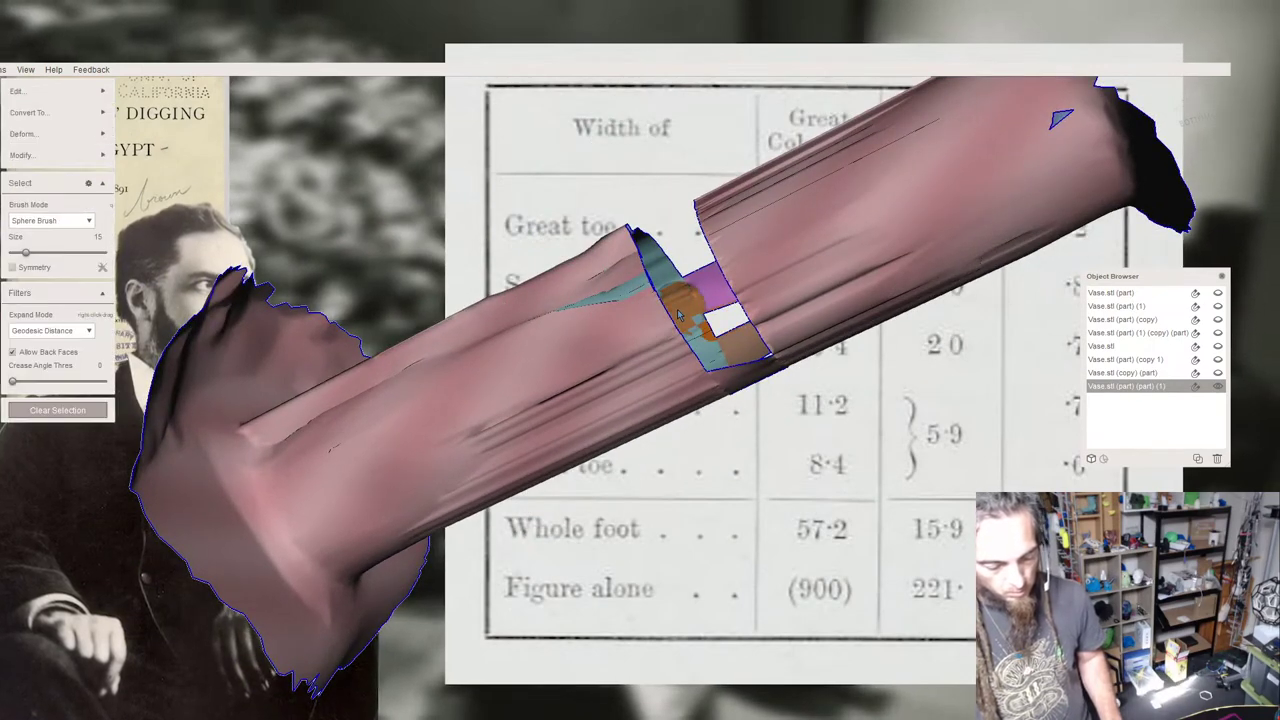
pyautogui.press('Escape')
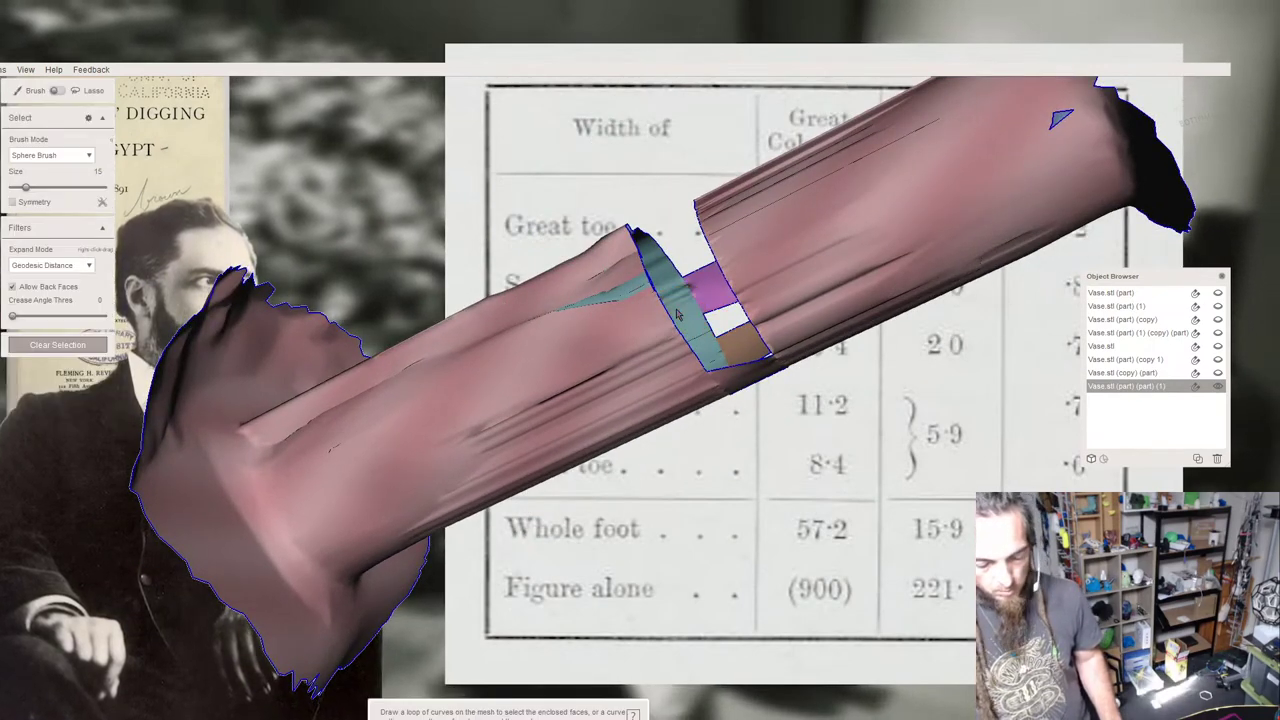
pyautogui.click(665, 290)
pyautogui.moveTo(665, 294); pyautogui.dragTo(629, 328, button='right')
pyautogui.press('Escape')
pyautogui.doubleClick(656, 227)
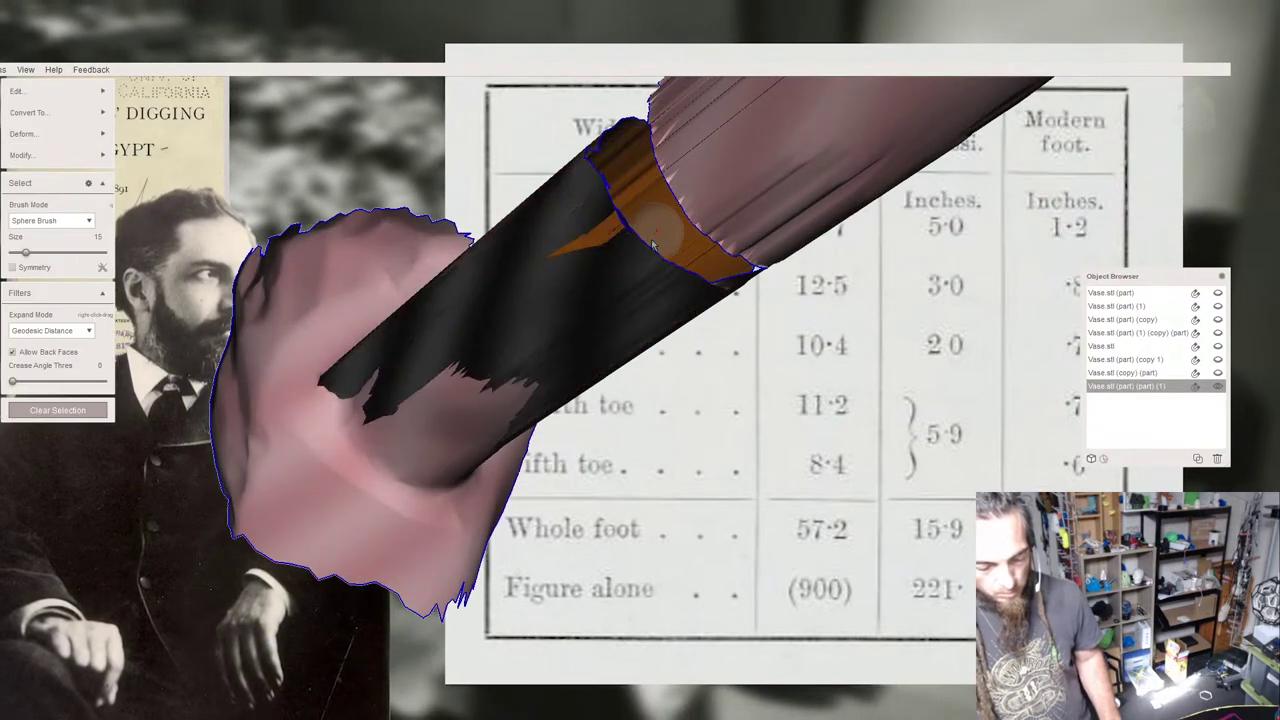
pyautogui.moveTo(642, 258); pyautogui.dragTo(617, 211, button='right')
pyautogui.scroll(-10, 729, 411)
pyautogui.press('Escape')
# Select the end portions of the tube with their flared rims, invert the selection to the middle section, and smooth it.
pyautogui.moveTo(731, 347)
pyautogui.mouseDown()
pyautogui.moveTo(755, 215)
pyautogui.moveTo(601, 181)
pyautogui.moveTo(574, 201)
pyautogui.mouseUp()
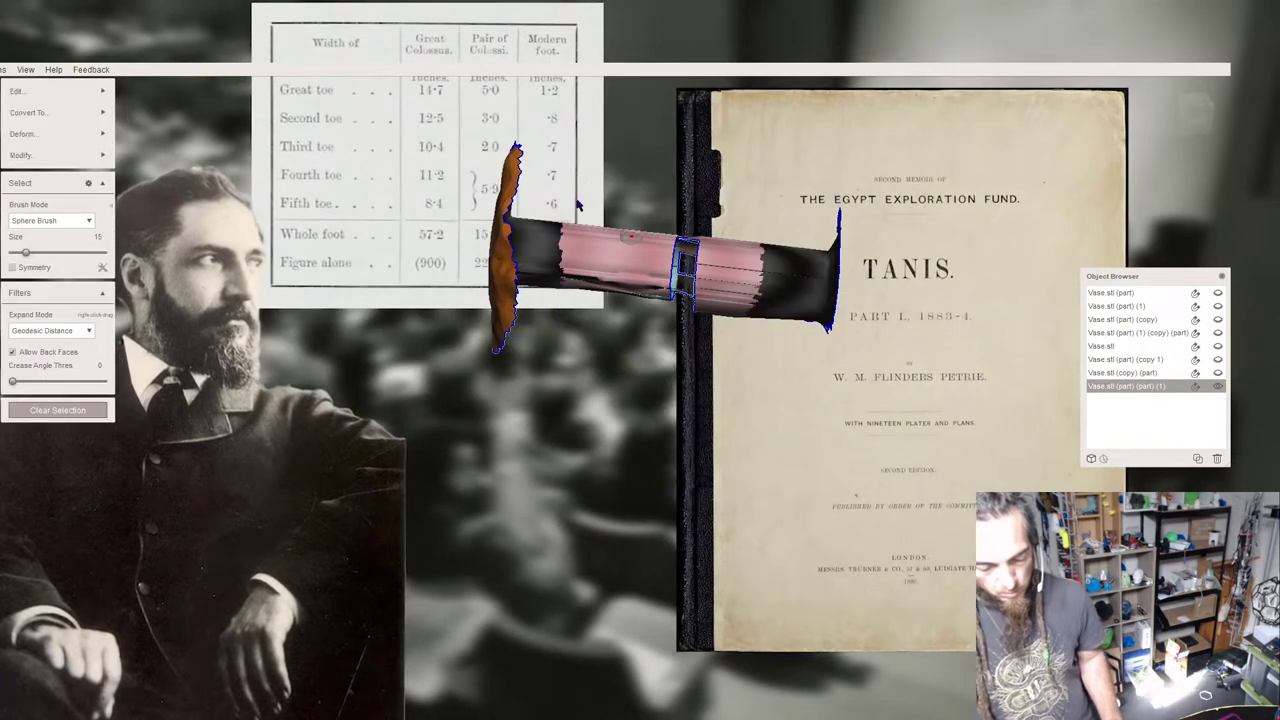
pyautogui.press('i')
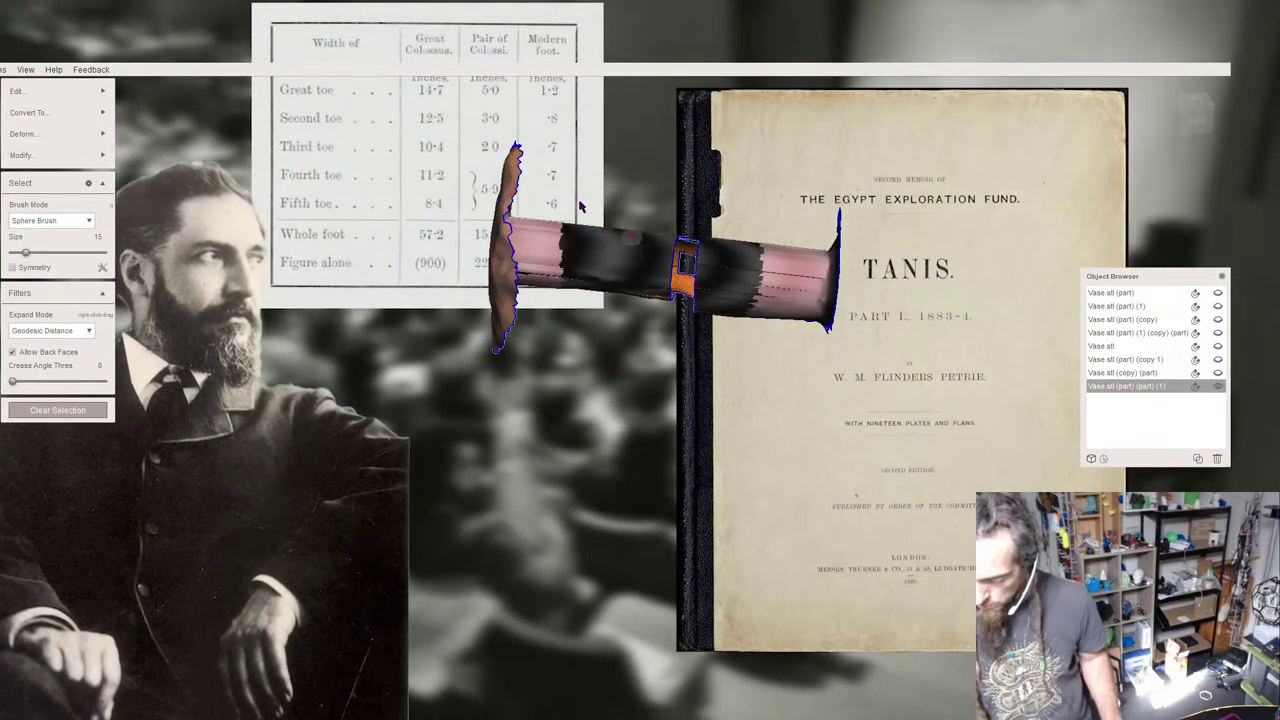
pyautogui.hotkey('ctrl', 'f')
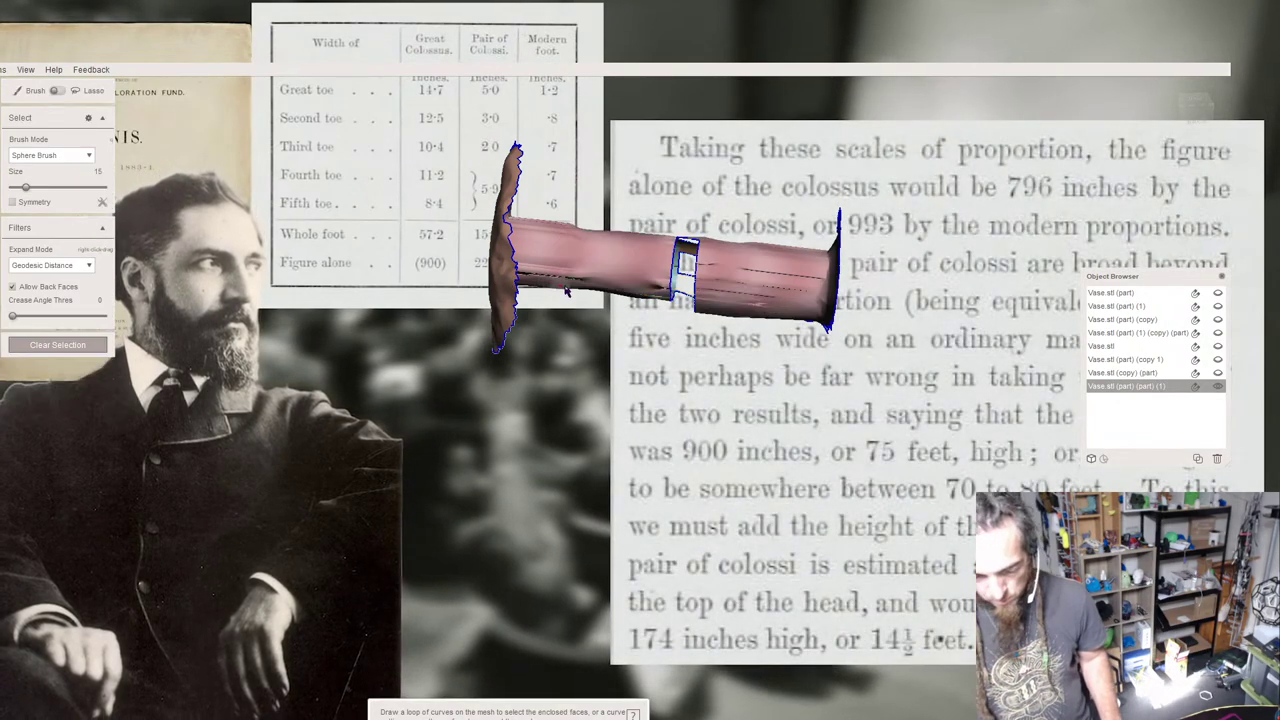
# Smooth out the creases on the tube wall around the remaining gap with the RobustSmooth sculpting brush.
pyautogui.scroll(8, 577, 274)
pyautogui.moveTo(577, 274); pyautogui.dragTo(578, 320, button='middle')
pyautogui.moveTo(578, 320); pyautogui.dragTo(446, 347, button='right')
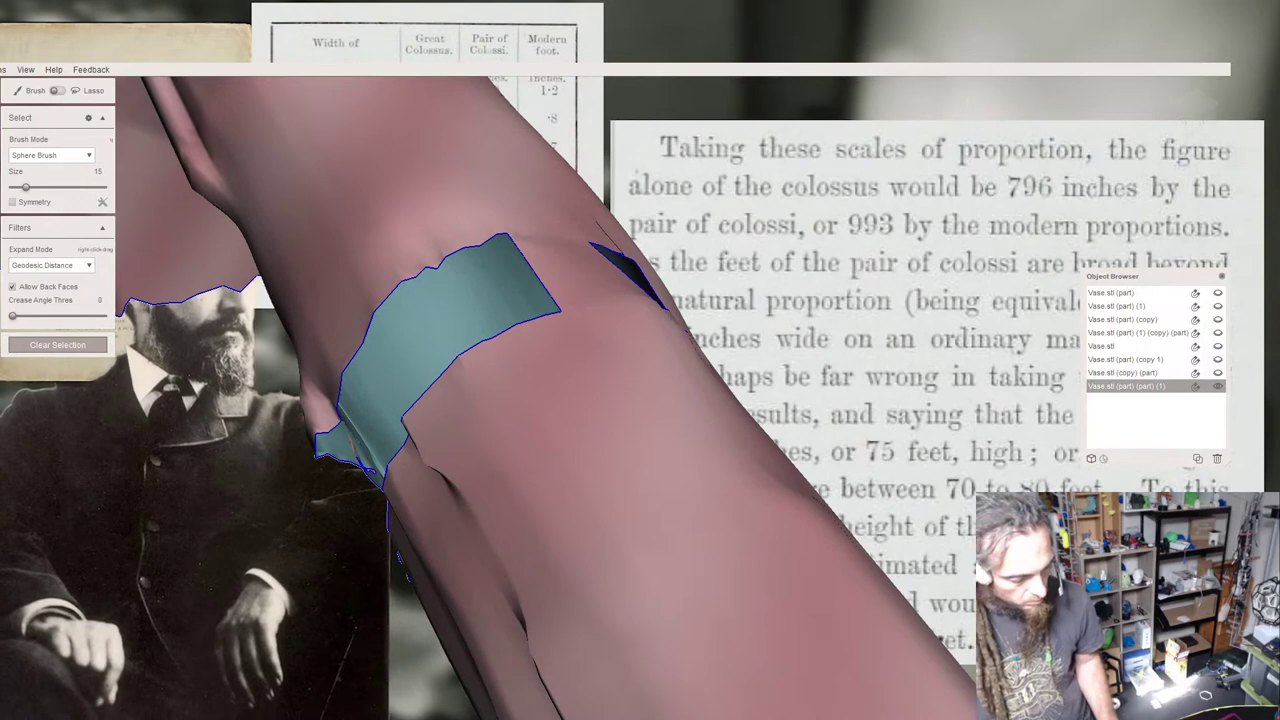
pyautogui.press('2')
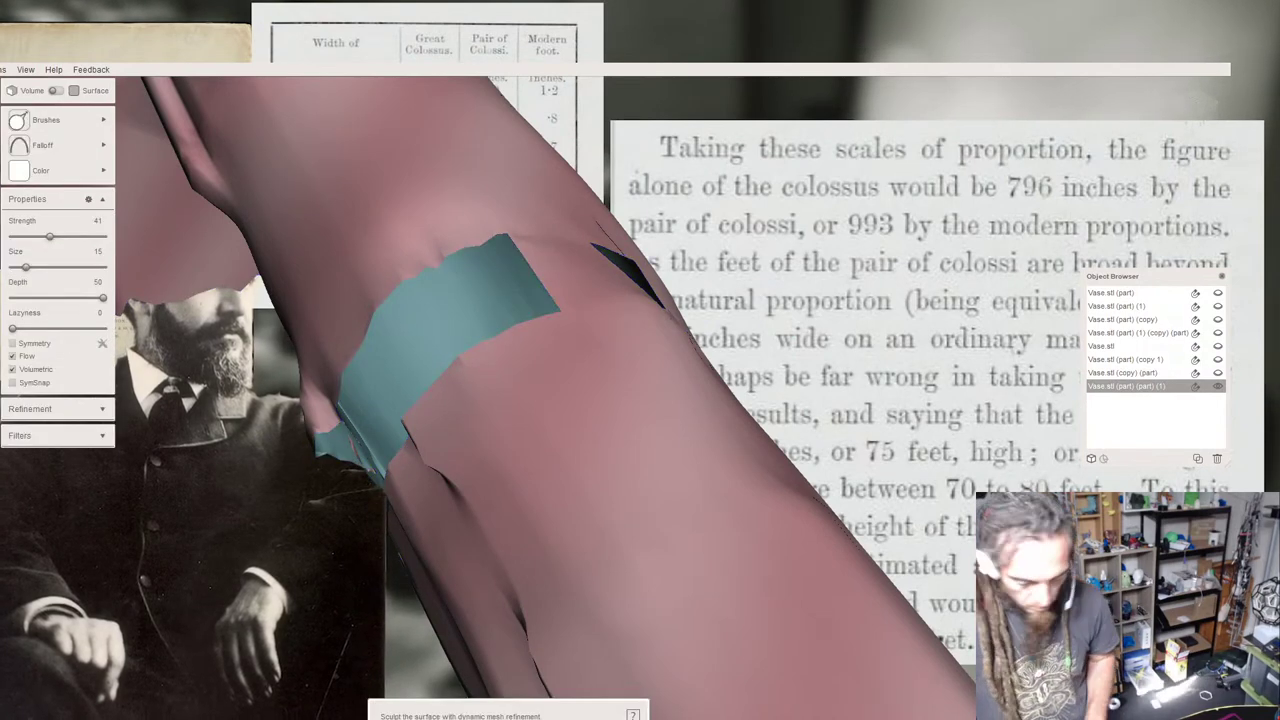
pyautogui.click(61, 127)
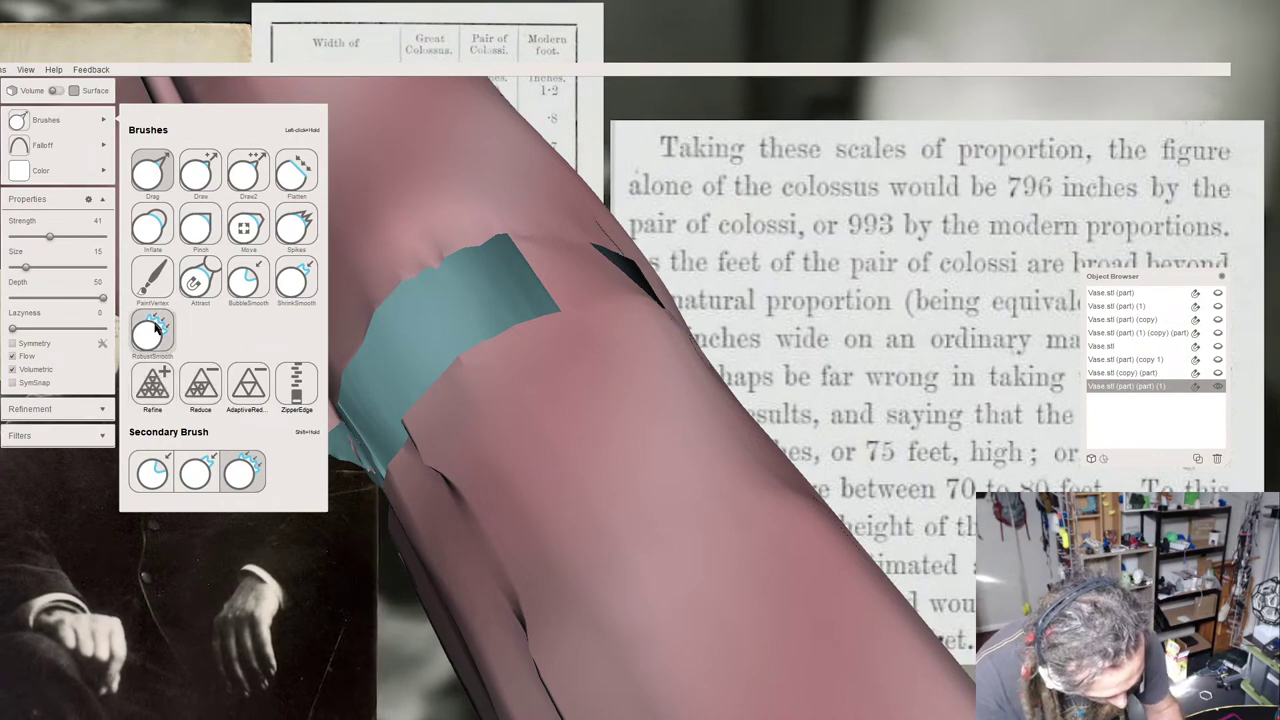
pyautogui.click(165, 322)
pyautogui.moveTo(340, 425)
pyautogui.mouseDown(button='right')
pyautogui.moveTo(311, 453)
pyautogui.moveTo(352, 446)
pyautogui.mouseUp(button='right')
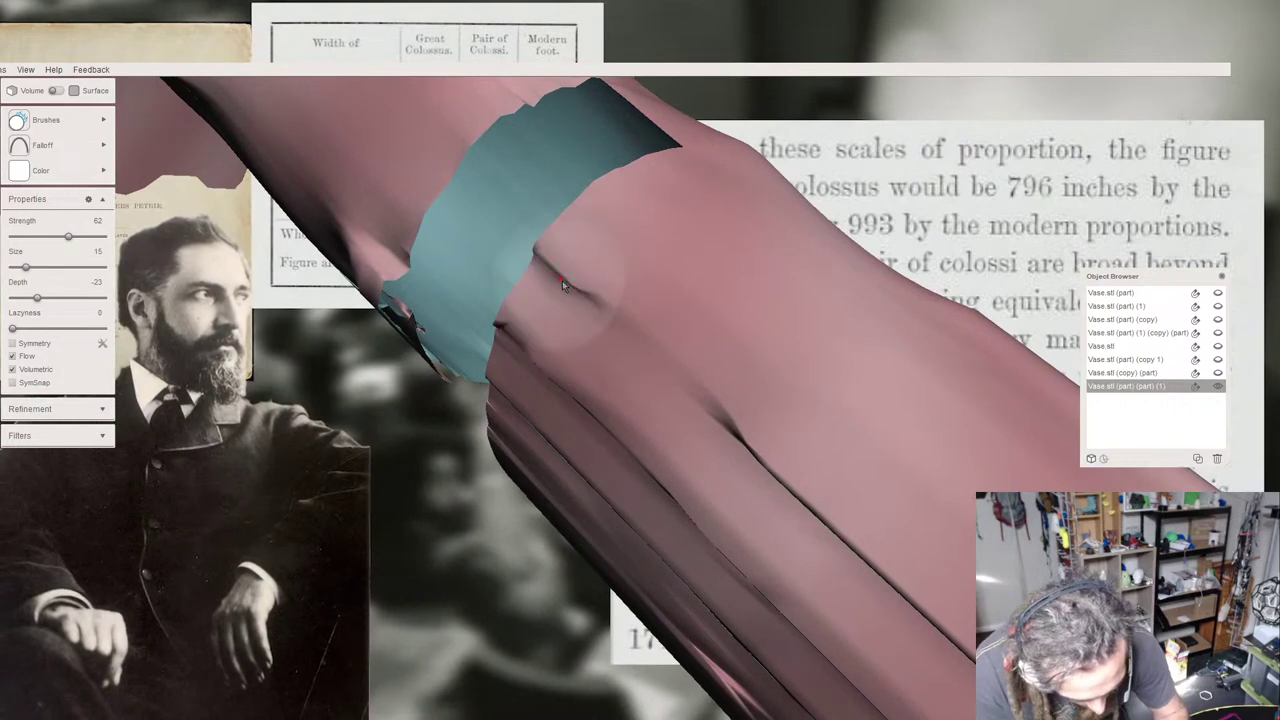
pyautogui.moveTo(625, 345); pyautogui.dragTo(880, 582)
pyautogui.moveTo(527, 358); pyautogui.dragTo(595, 427)
pyautogui.moveTo(342, 250); pyautogui.dragTo(366, 253, button='right')
pyautogui.moveTo(563, 357); pyautogui.dragTo(457, 384, button='right')
pyautogui.moveTo(447, 432); pyautogui.dragTo(296, 451, button='right')
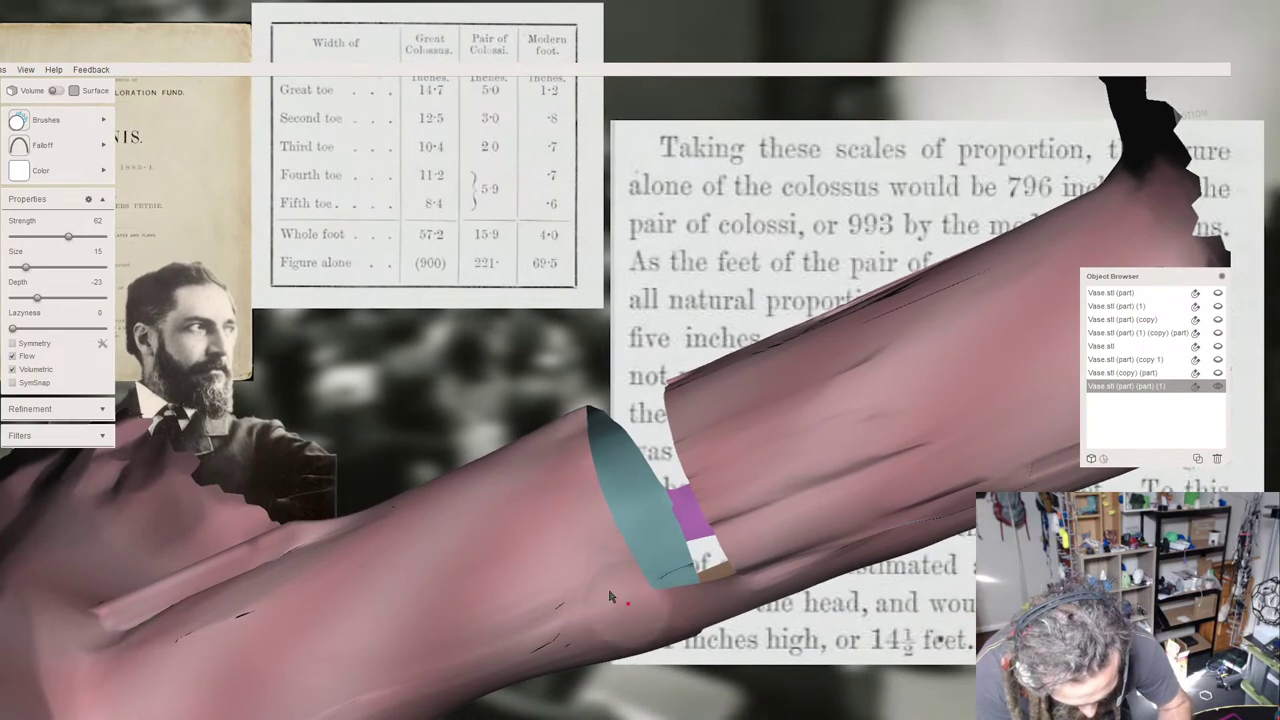
pyautogui.moveTo(438, 664); pyautogui.dragTo(374, 596, button='right')
pyautogui.scroll(-3, 508, 530)
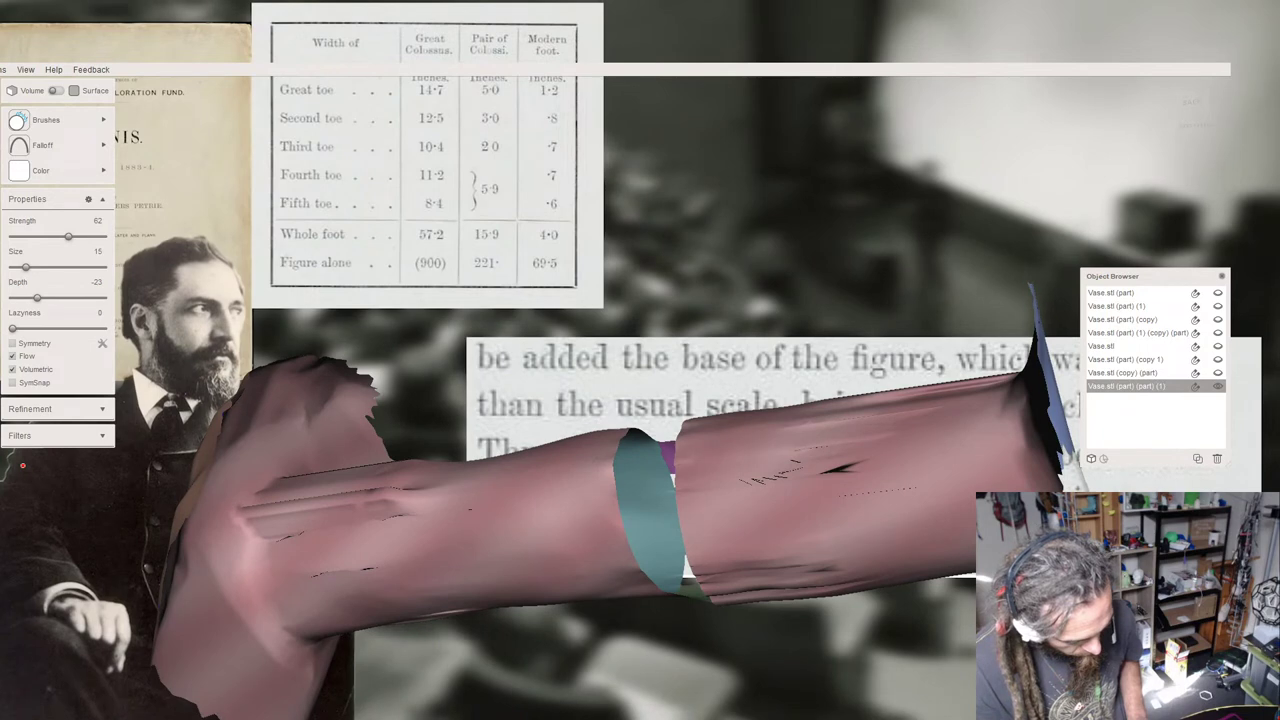
# Select the faces along the cut edges of the gap and close it with a Smooth MVC replace fill.
pyautogui.click(2, 302)
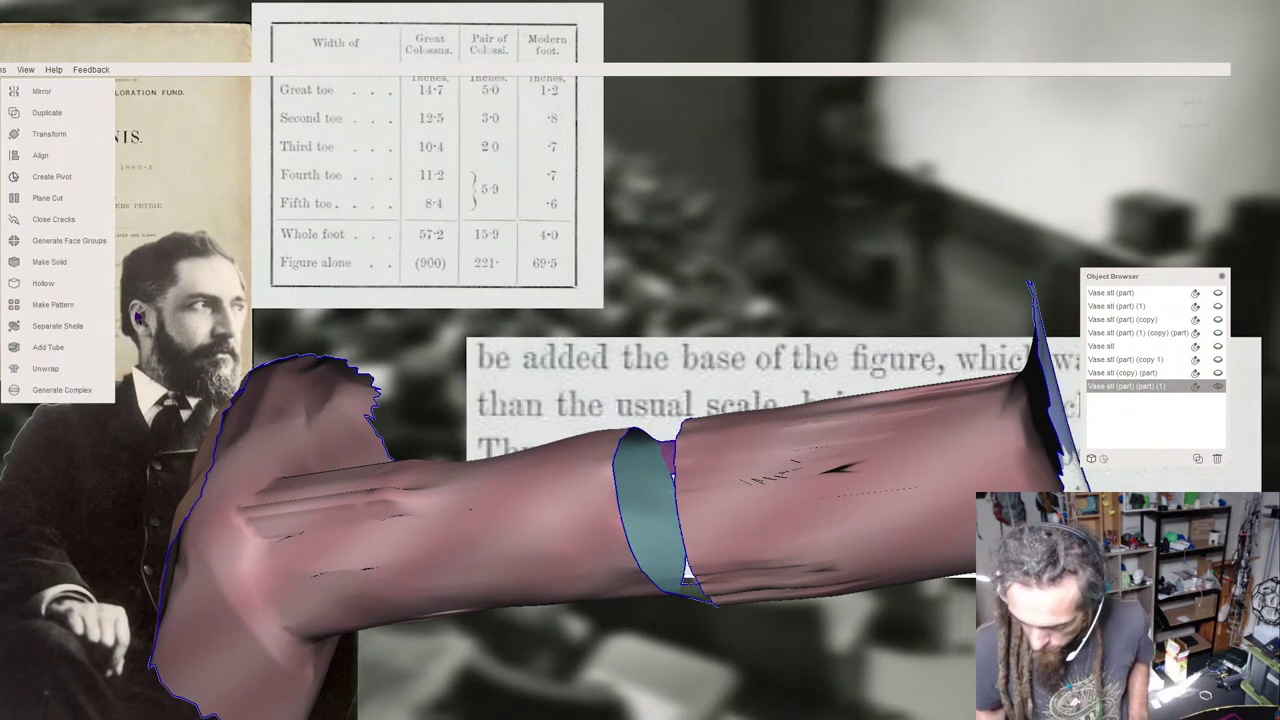
pyautogui.press('s')
pyautogui.scroll(3, 655, 518)
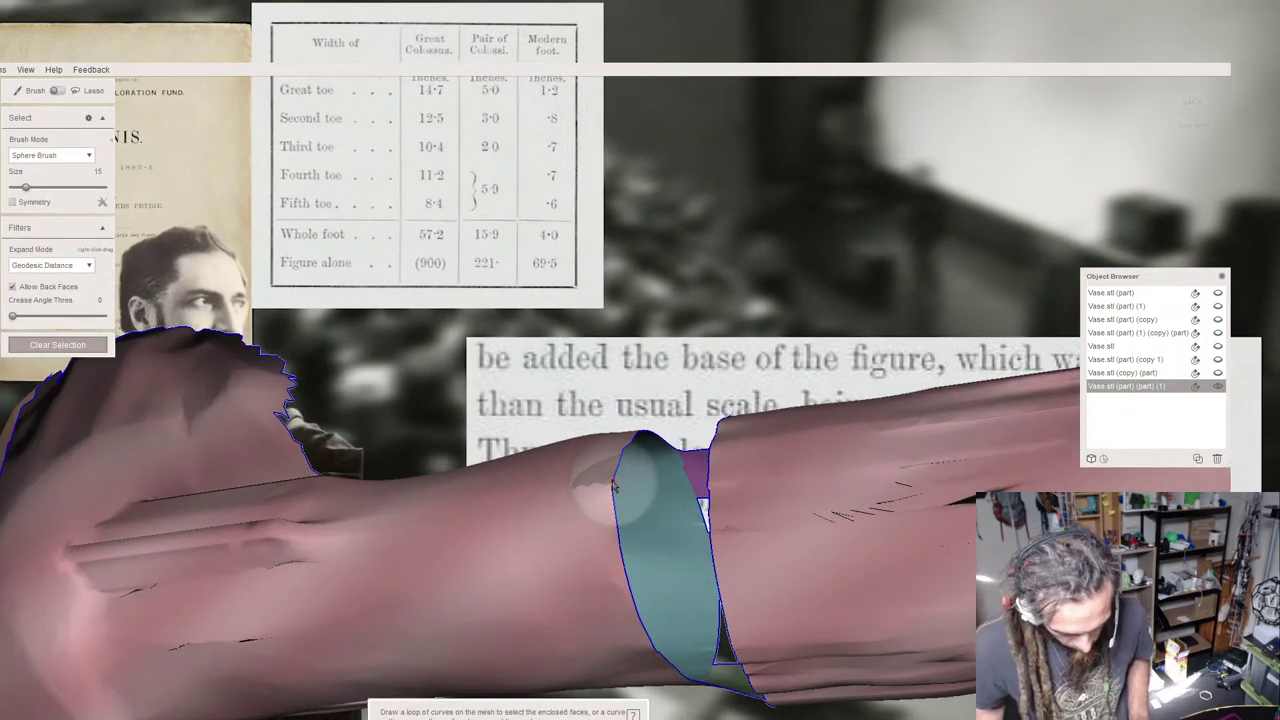
pyautogui.click(613, 484)
pyautogui.doubleClick(613, 484)
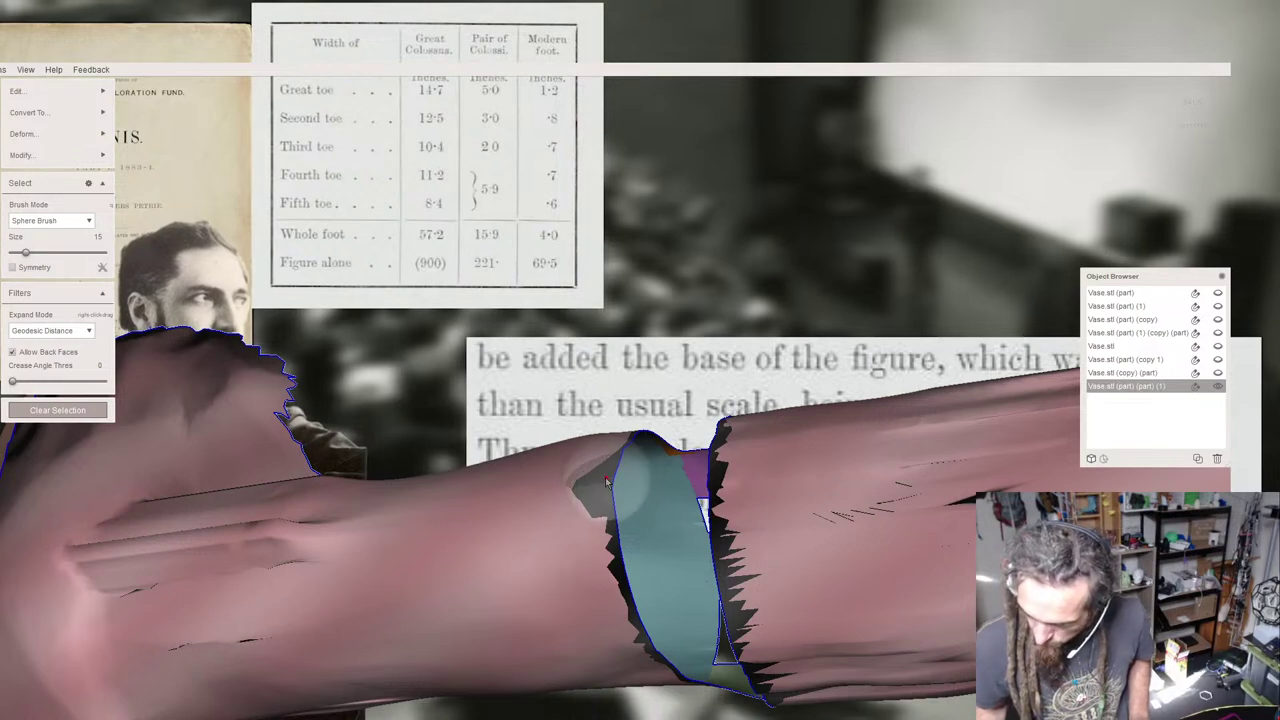
pyautogui.press('f')
pyautogui.moveTo(627, 528); pyautogui.dragTo(562, 408, button='right')
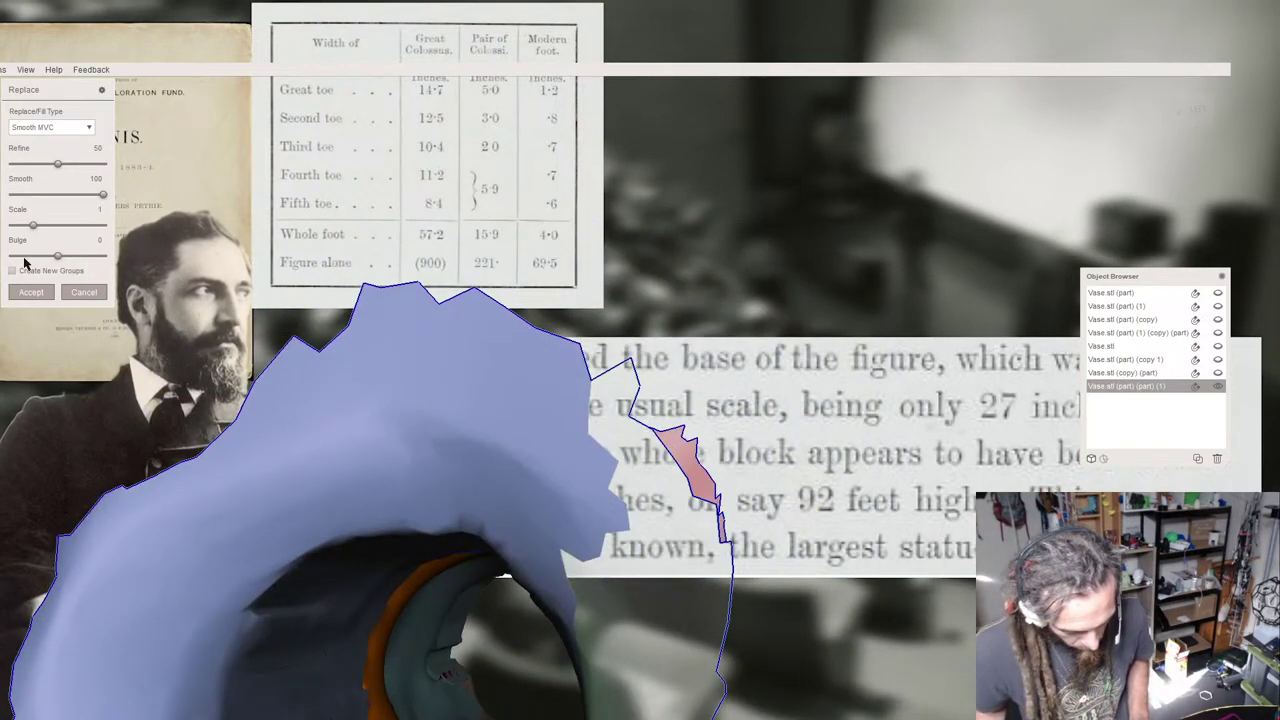
pyautogui.click(33, 293)
pyautogui.scroll(5, 381, 394)
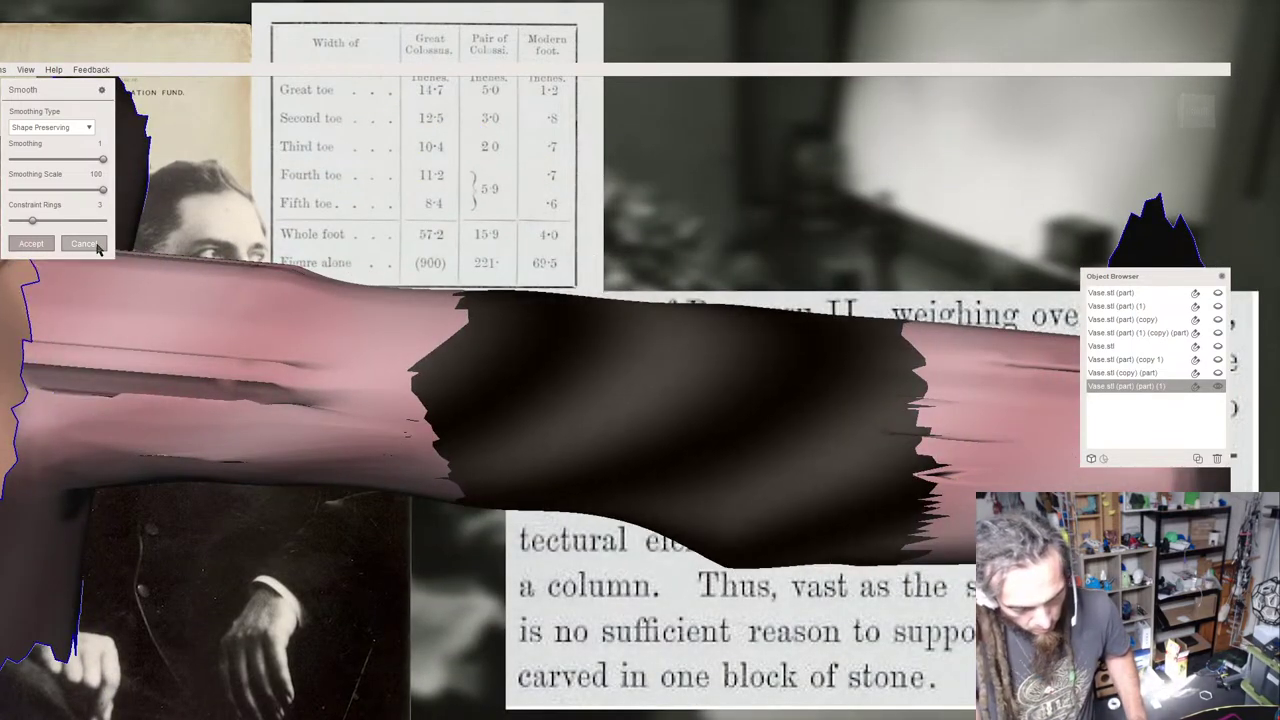
pyautogui.click(98, 246)
pyautogui.press('Escape')
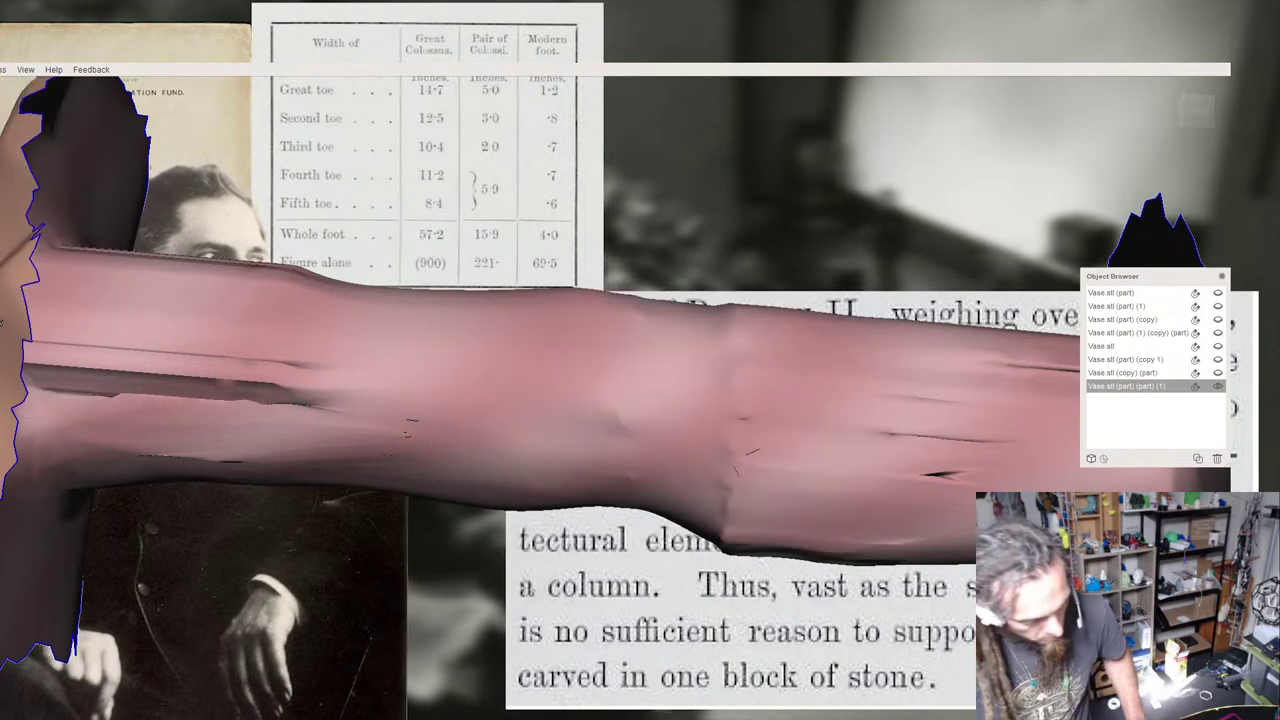
# Brush over the filled seam and creases around the tube with the BubbleSmooth brush at size 22.
pyautogui.press('s')
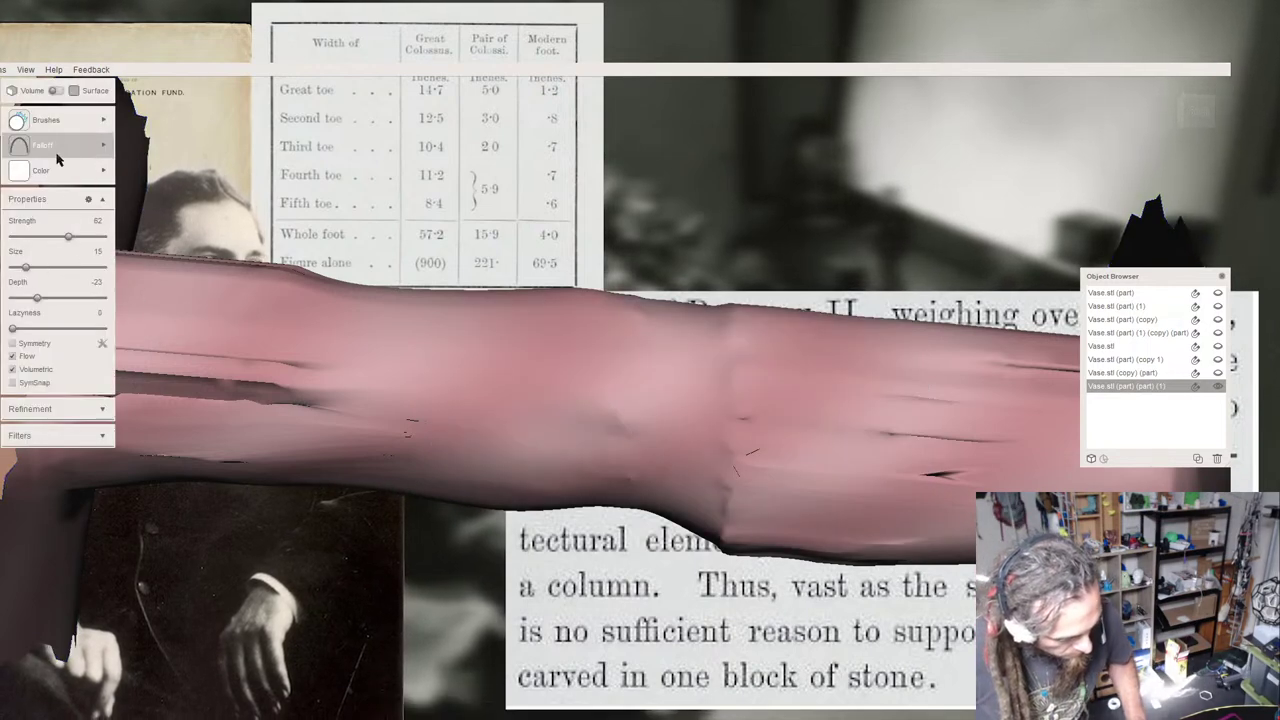
pyautogui.moveTo(73, 131)
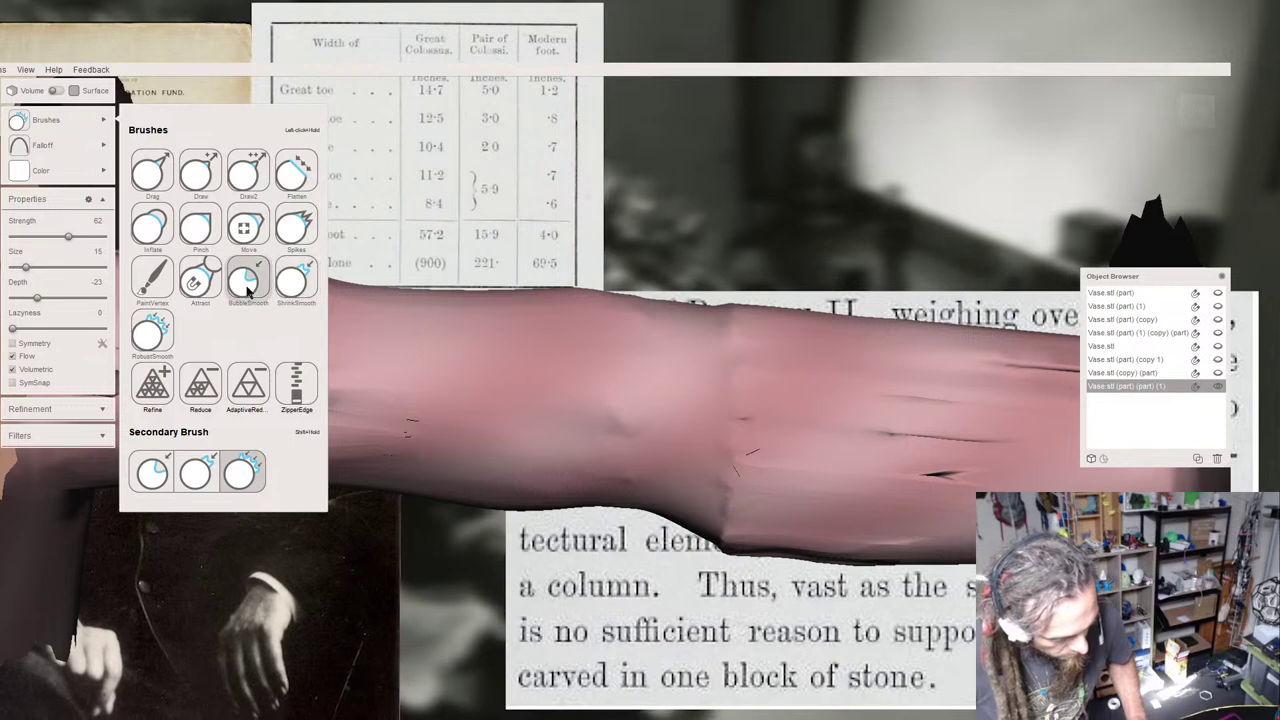
pyautogui.click(248, 285)
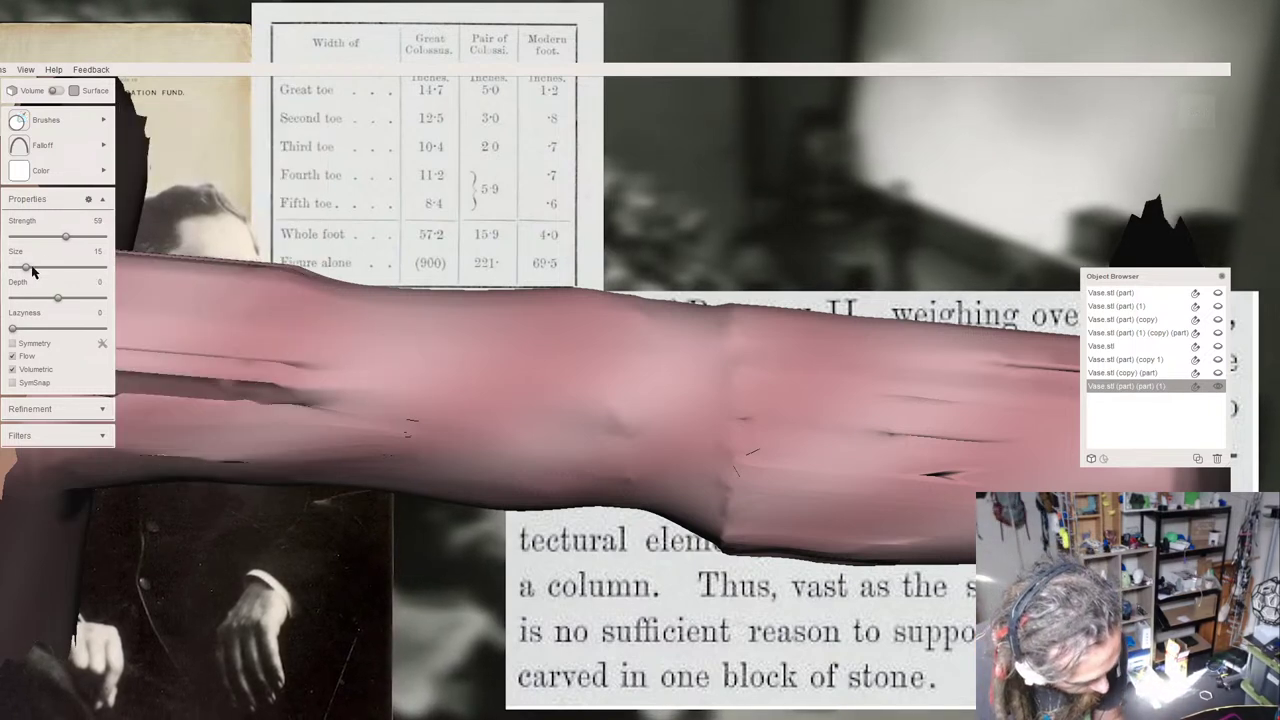
pyautogui.moveTo(701, 444)
pyautogui.mouseDown()
pyautogui.moveTo(403, 411)
pyautogui.moveTo(440, 420)
pyautogui.mouseUp()
pyautogui.moveTo(546, 423); pyautogui.dragTo(494, 431, button='middle')
pyautogui.moveTo(312, 460)
pyautogui.mouseDown()
pyautogui.moveTo(429, 443)
pyautogui.moveTo(714, 477)
pyautogui.moveTo(331, 429)
pyautogui.moveTo(603, 459)
pyautogui.moveTo(609, 540)
pyautogui.moveTo(337, 529)
pyautogui.moveTo(734, 531)
pyautogui.moveTo(374, 509)
pyautogui.moveTo(486, 563)
pyautogui.moveTo(370, 561)
pyautogui.moveTo(377, 537)
pyautogui.moveTo(694, 537)
pyautogui.moveTo(651, 563)
pyautogui.moveTo(283, 460)
pyautogui.mouseUp()
pyautogui.moveTo(435, 461)
pyautogui.mouseDown()
pyautogui.moveTo(560, 459)
pyautogui.moveTo(637, 425)
pyautogui.moveTo(580, 428)
pyautogui.moveTo(702, 486)
pyautogui.mouseUp()
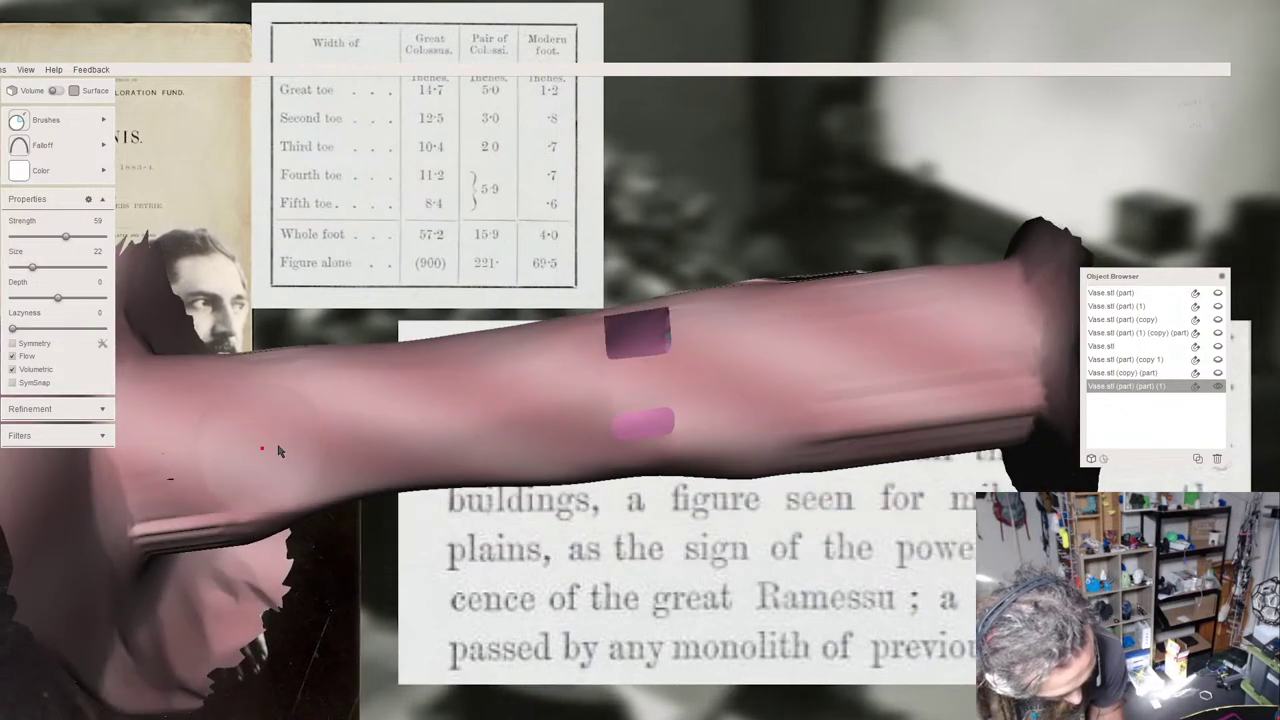
pyautogui.moveTo(405, 483)
pyautogui.mouseDown()
pyautogui.moveTo(491, 449)
pyautogui.moveTo(323, 386)
pyautogui.moveTo(354, 297)
pyautogui.moveTo(490, 317)
pyautogui.mouseUp()
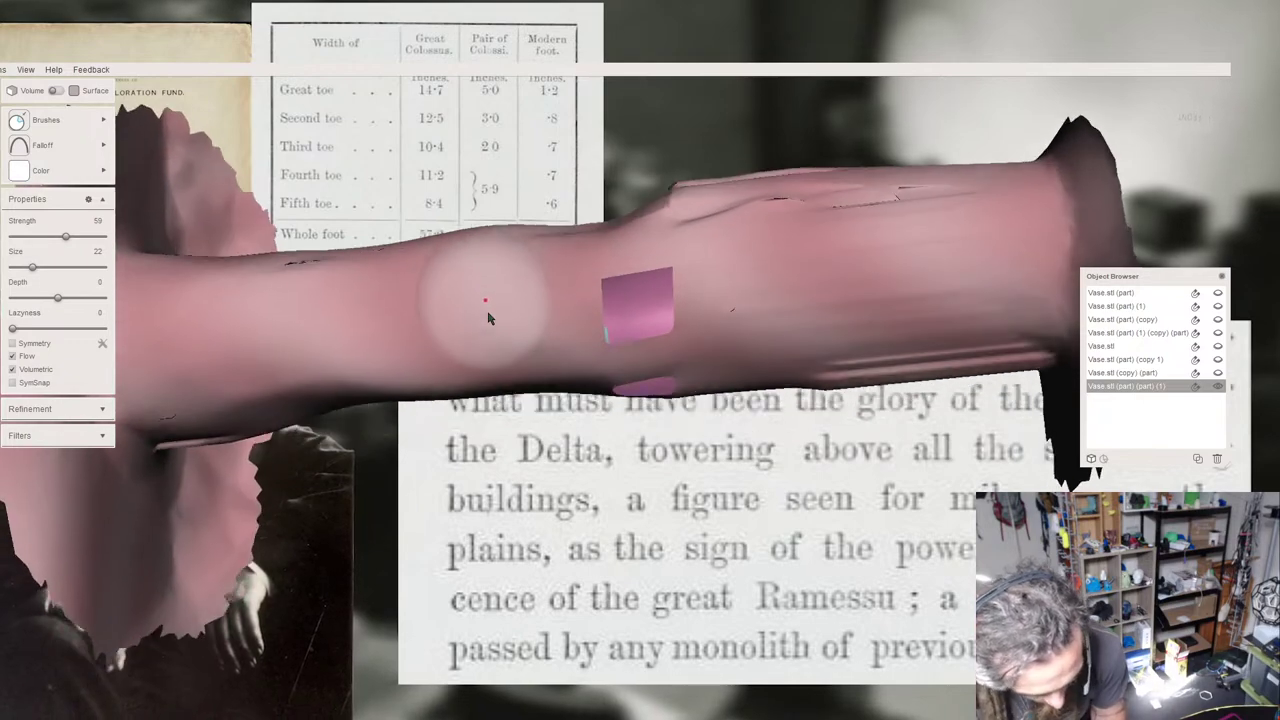
pyautogui.moveTo(920, 177)
pyautogui.mouseDown()
pyautogui.moveTo(668, 206)
pyautogui.moveTo(868, 193)
pyautogui.moveTo(686, 220)
pyautogui.mouseUp()
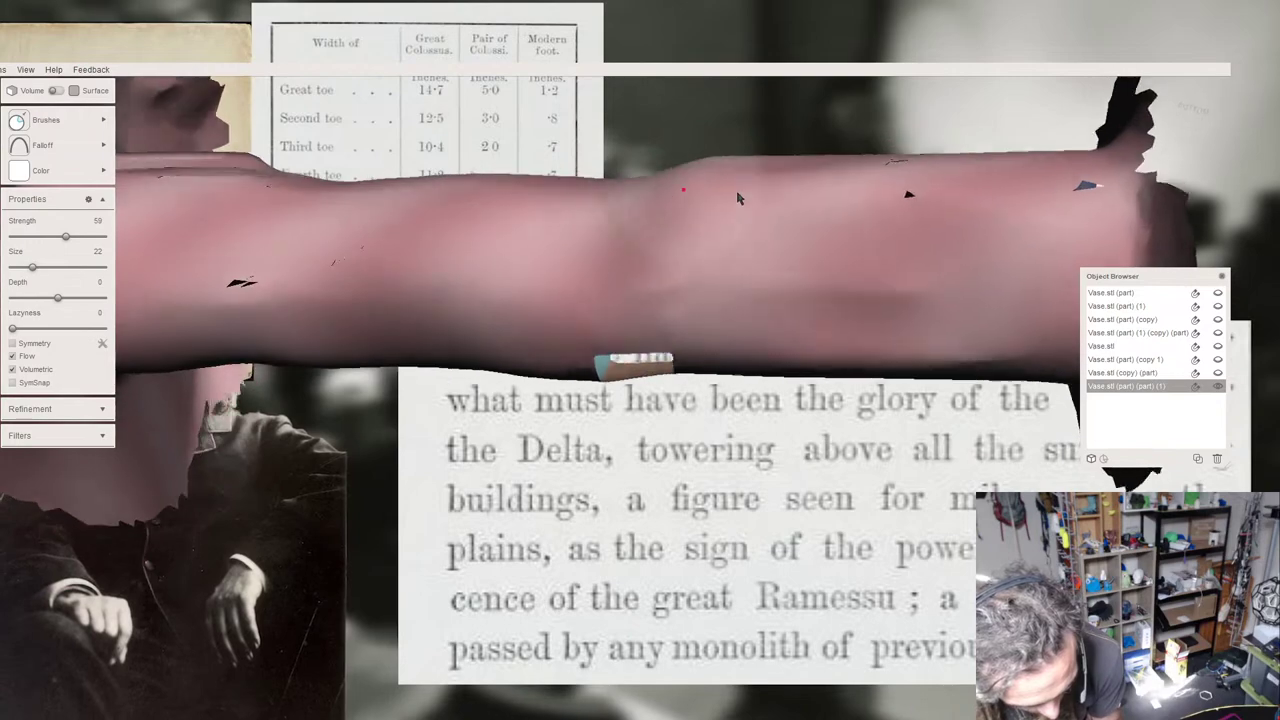
pyautogui.moveTo(843, 276)
pyautogui.mouseDown()
pyautogui.moveTo(858, 275)
pyautogui.moveTo(709, 323)
pyautogui.mouseUp()
pyautogui.moveTo(760, 411); pyautogui.dragTo(652, 405)
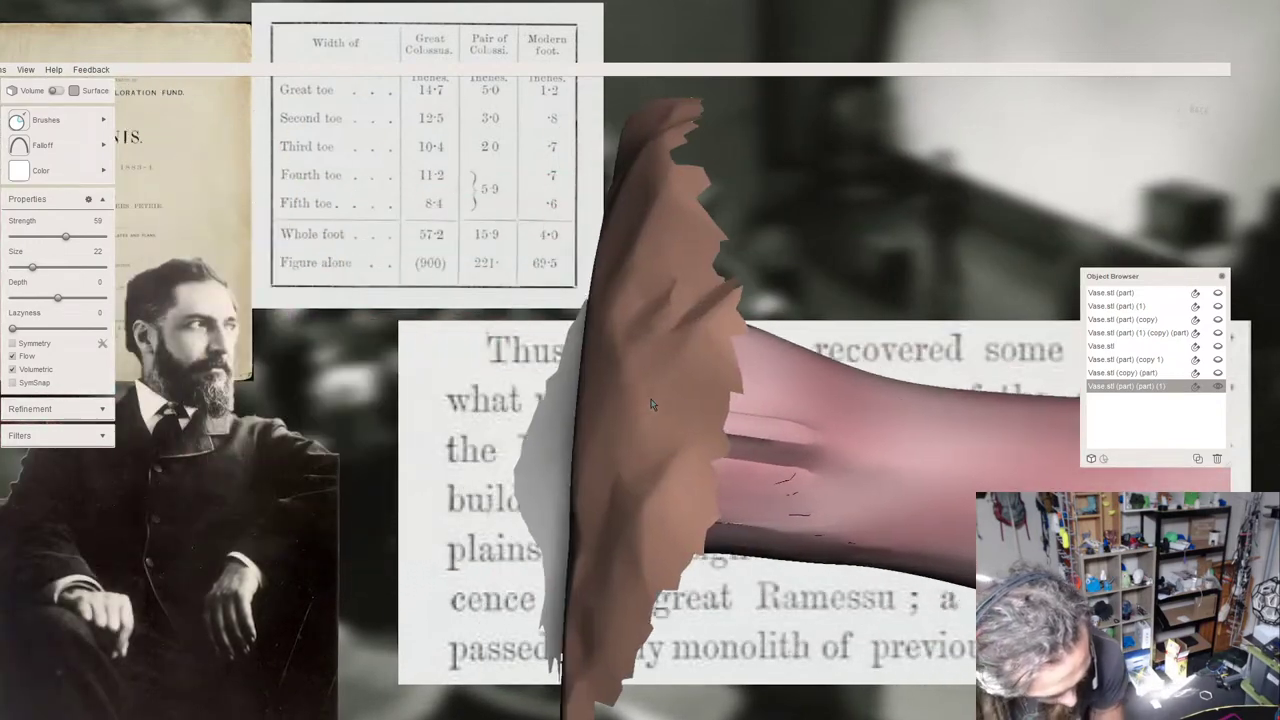
pyautogui.moveTo(415, 472)
pyautogui.mouseDown()
pyautogui.moveTo(317, 445)
pyautogui.moveTo(338, 445)
pyautogui.mouseUp()
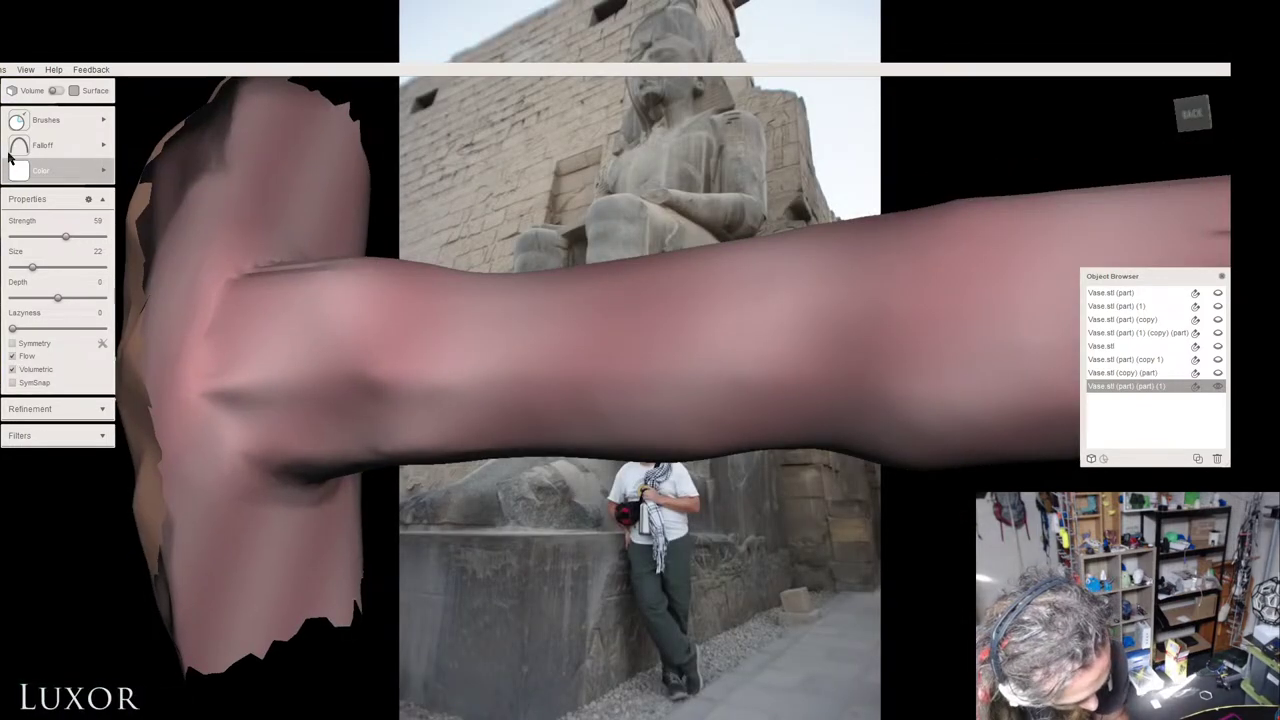
# Even out the remaining dents along the tube wall with the Draw2 sculpting brush at strength 67 and size 22.
pyautogui.moveTo(60, 120)
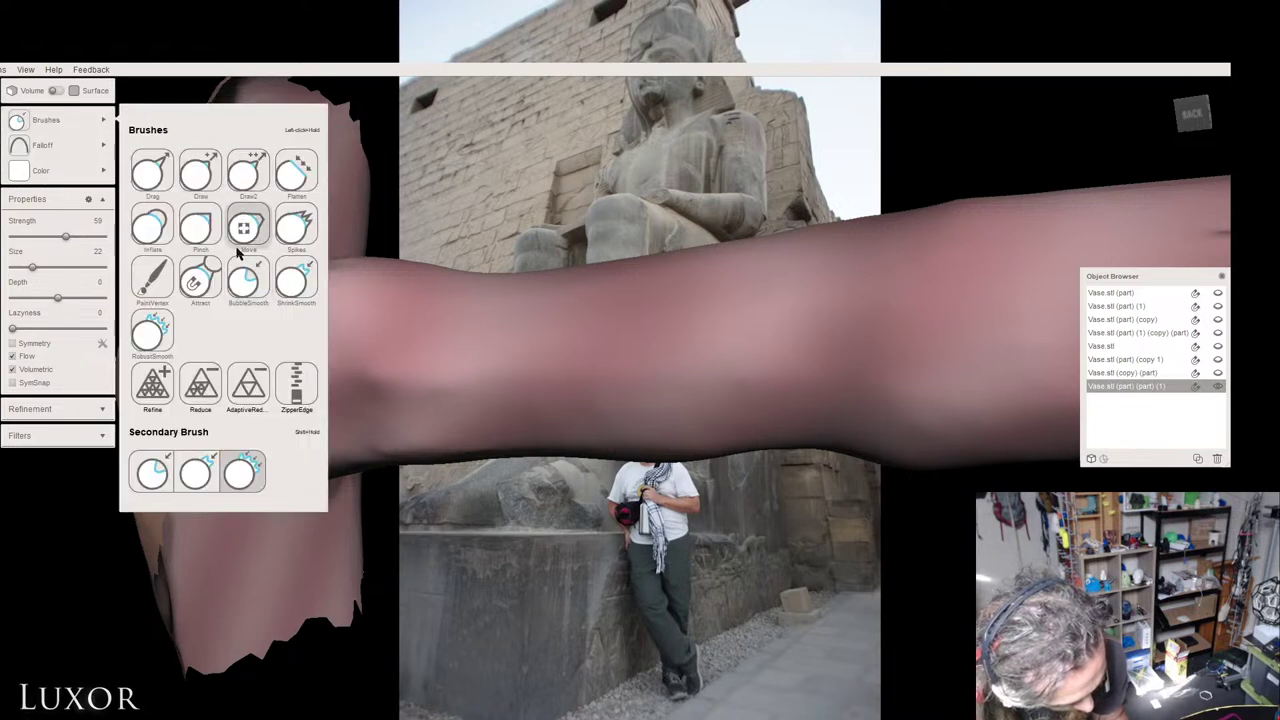
pyautogui.click(262, 285)
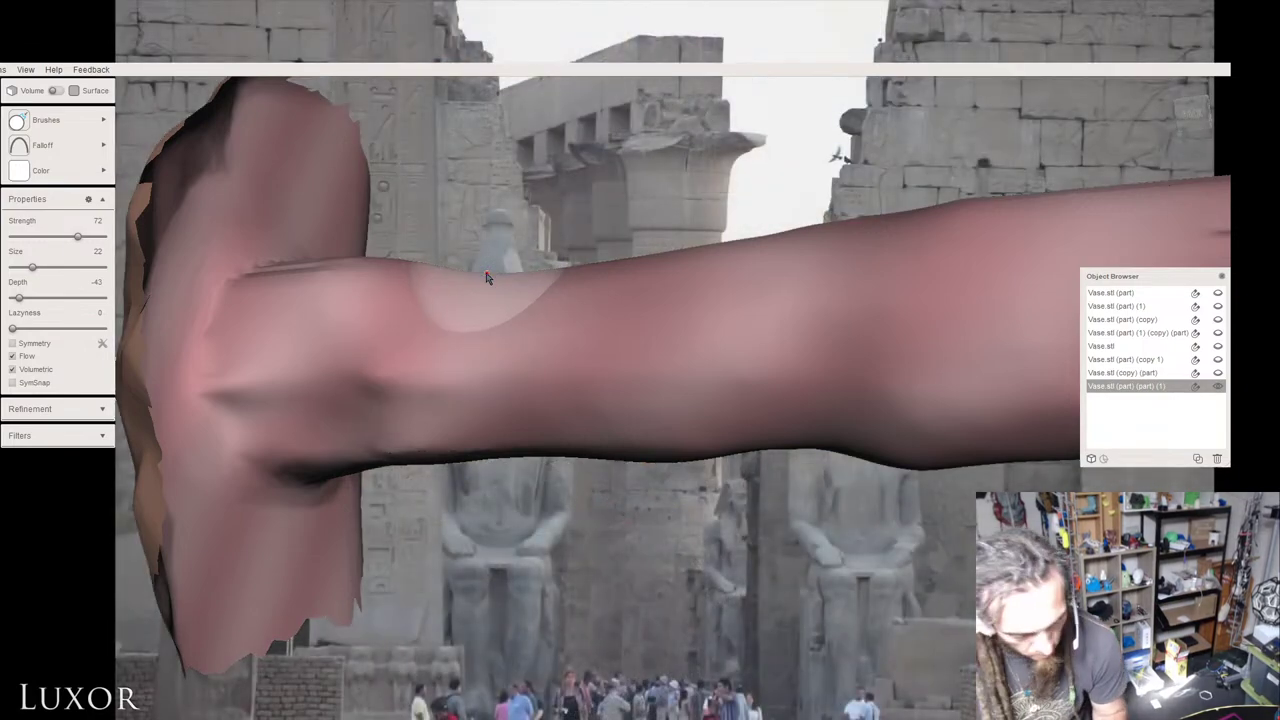
pyautogui.moveTo(60, 120)
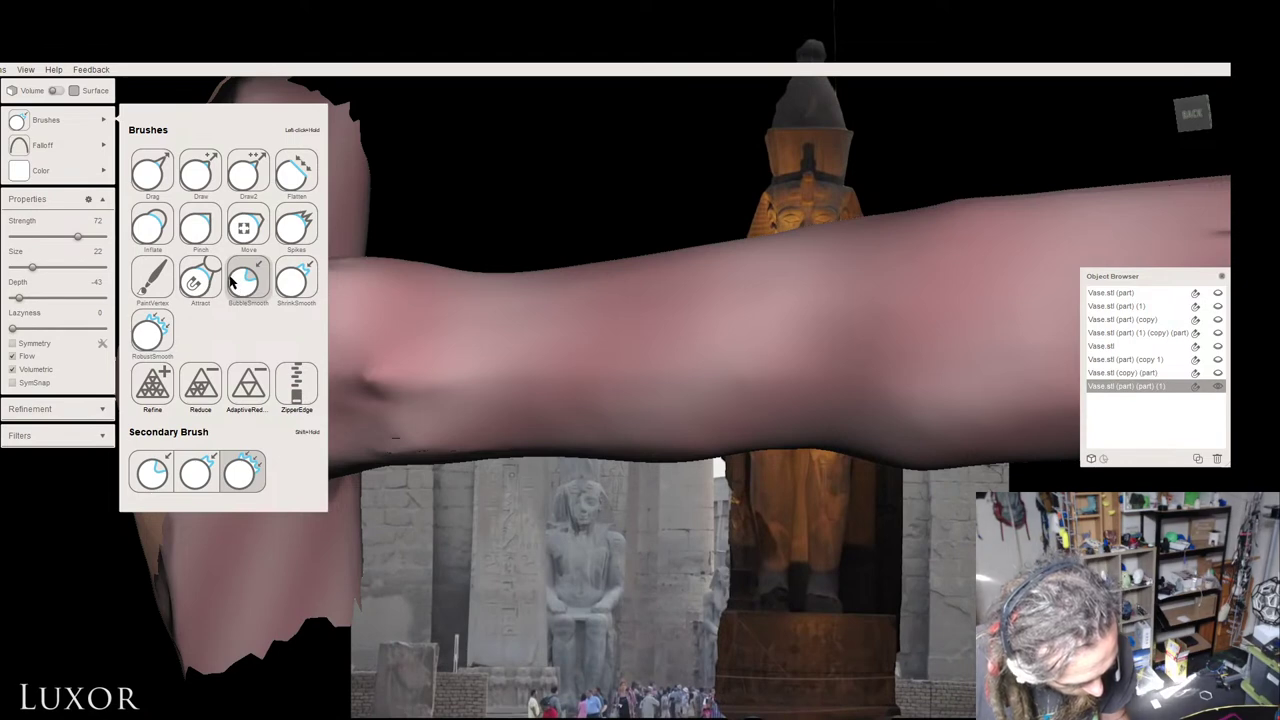
pyautogui.click(248, 176)
pyautogui.moveTo(30, 142)
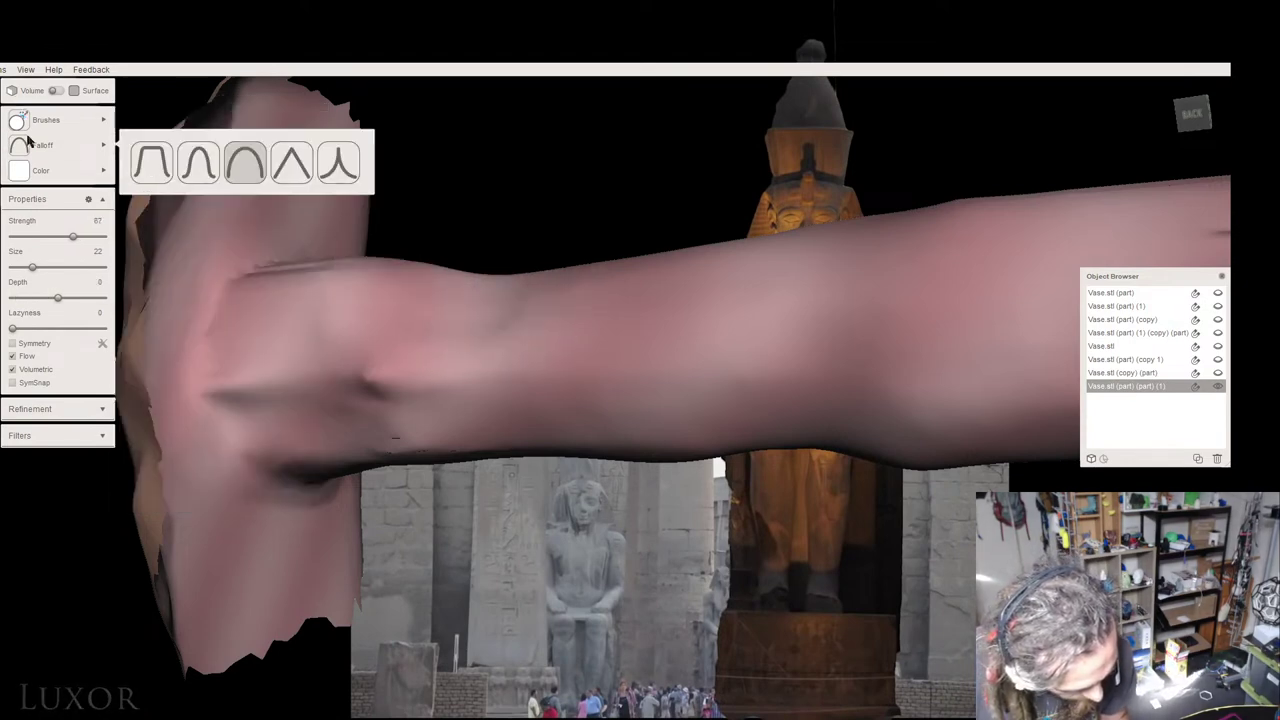
pyautogui.moveTo(93, 120)
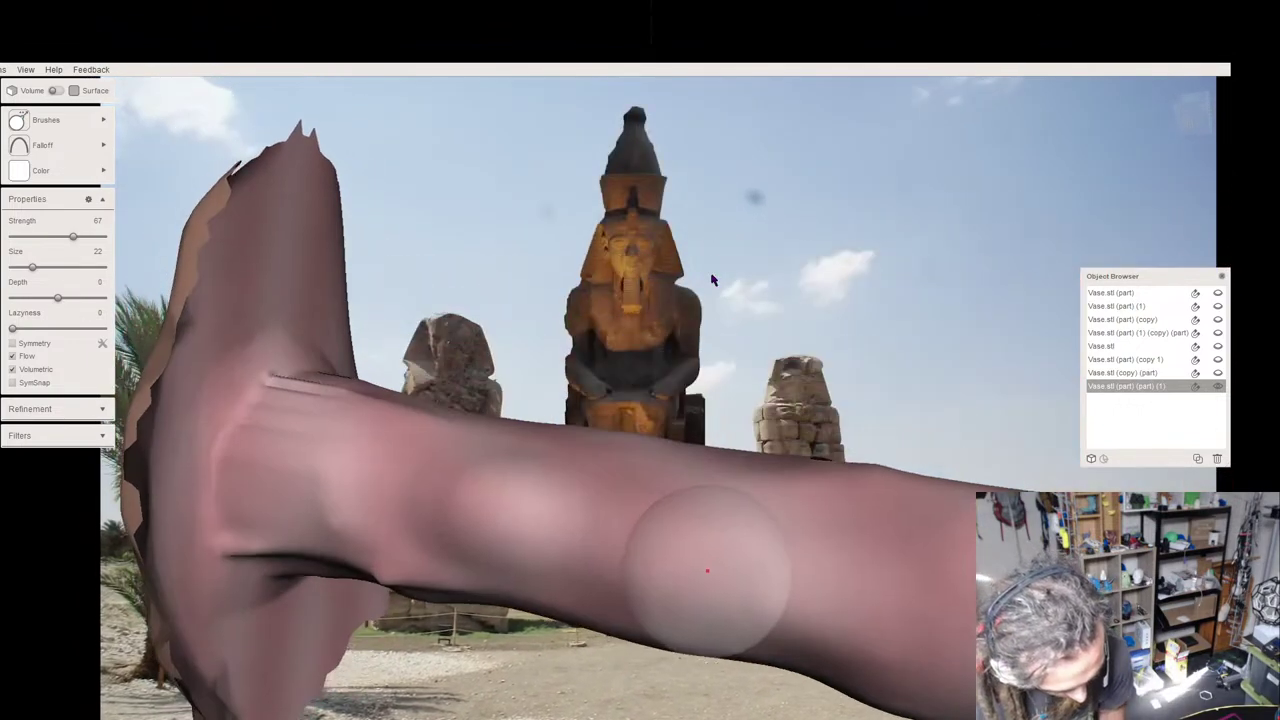
pyautogui.moveTo(388, 488)
pyautogui.mouseDown()
pyautogui.moveTo(413, 486)
pyautogui.moveTo(390, 460)
pyautogui.mouseUp()
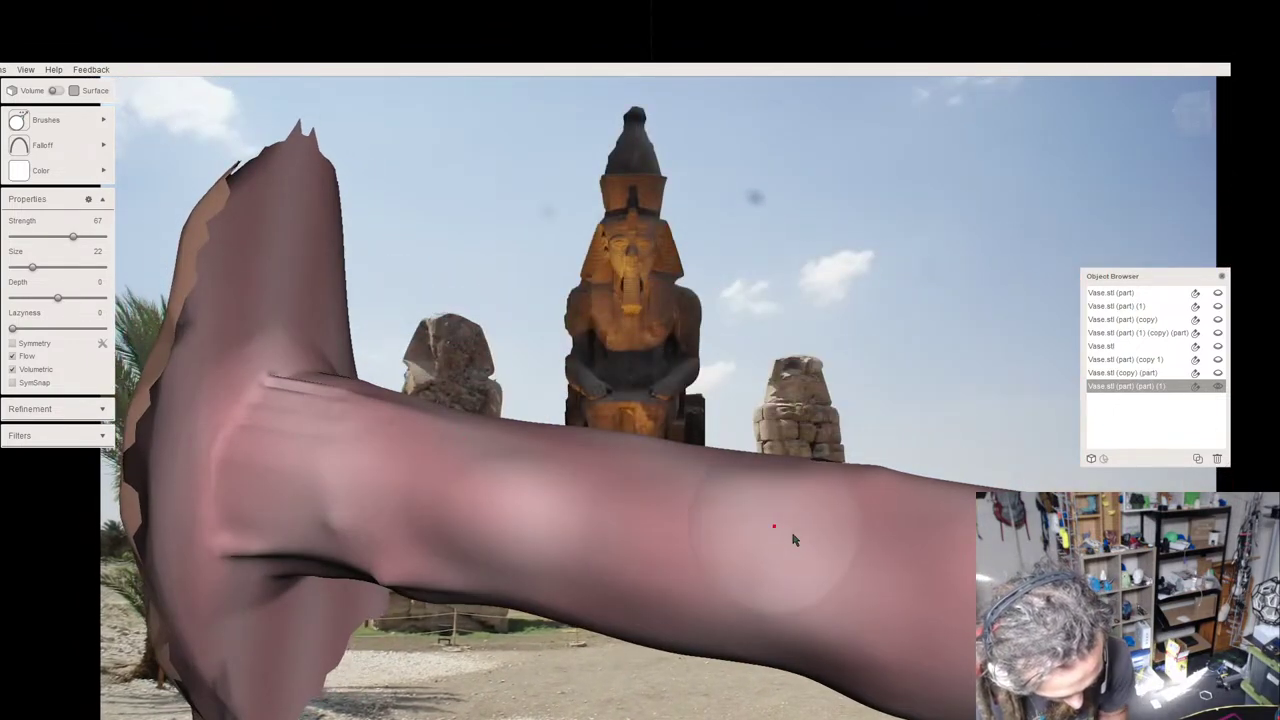
pyautogui.moveTo(797, 540); pyautogui.dragTo(598, 546, button='right')
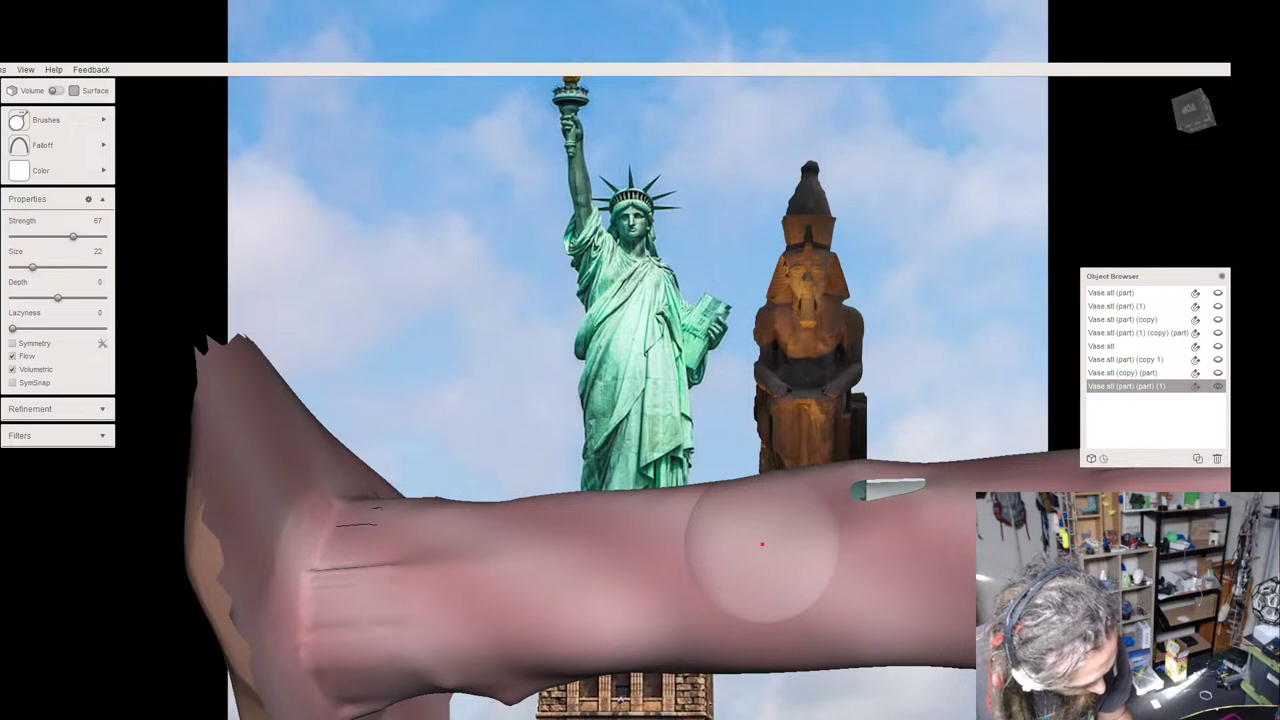
# Close the two small holes in the middle of the tube wall with the Inspector's Flat Fill mode, leaving the rims open.
pyautogui.press('Escape')
pyautogui.click(42, 91)
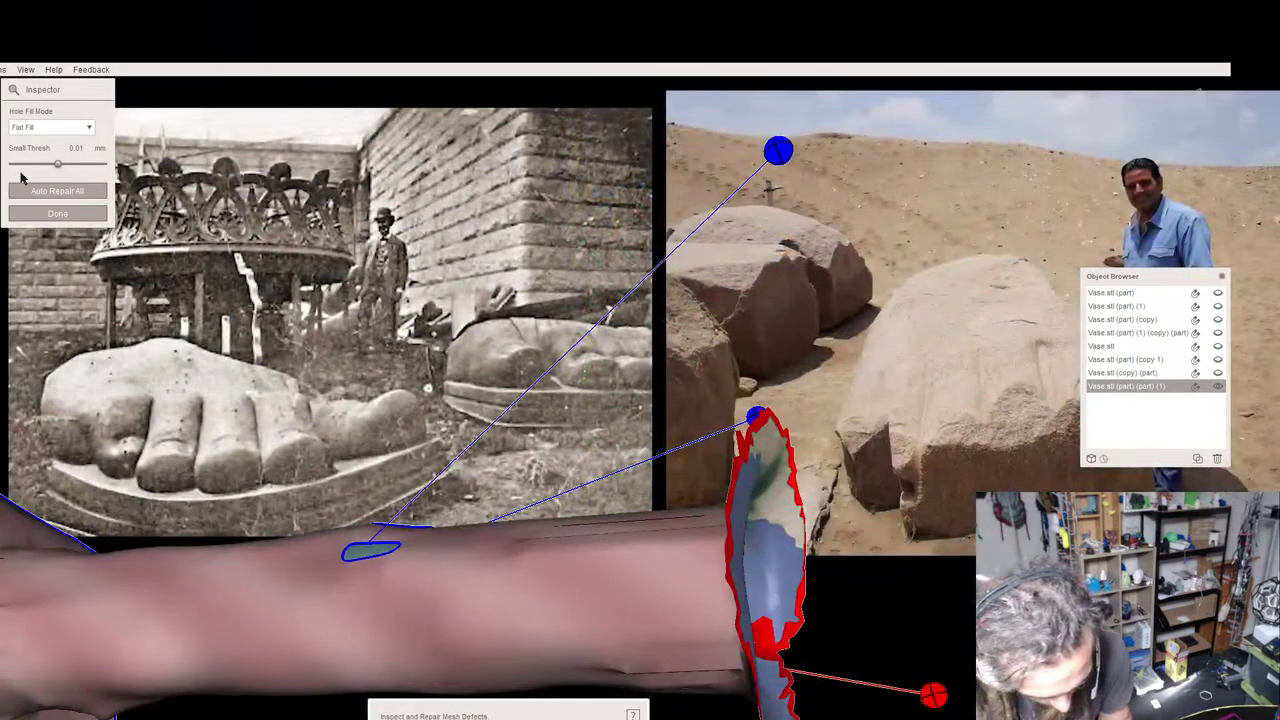
pyautogui.press('s')
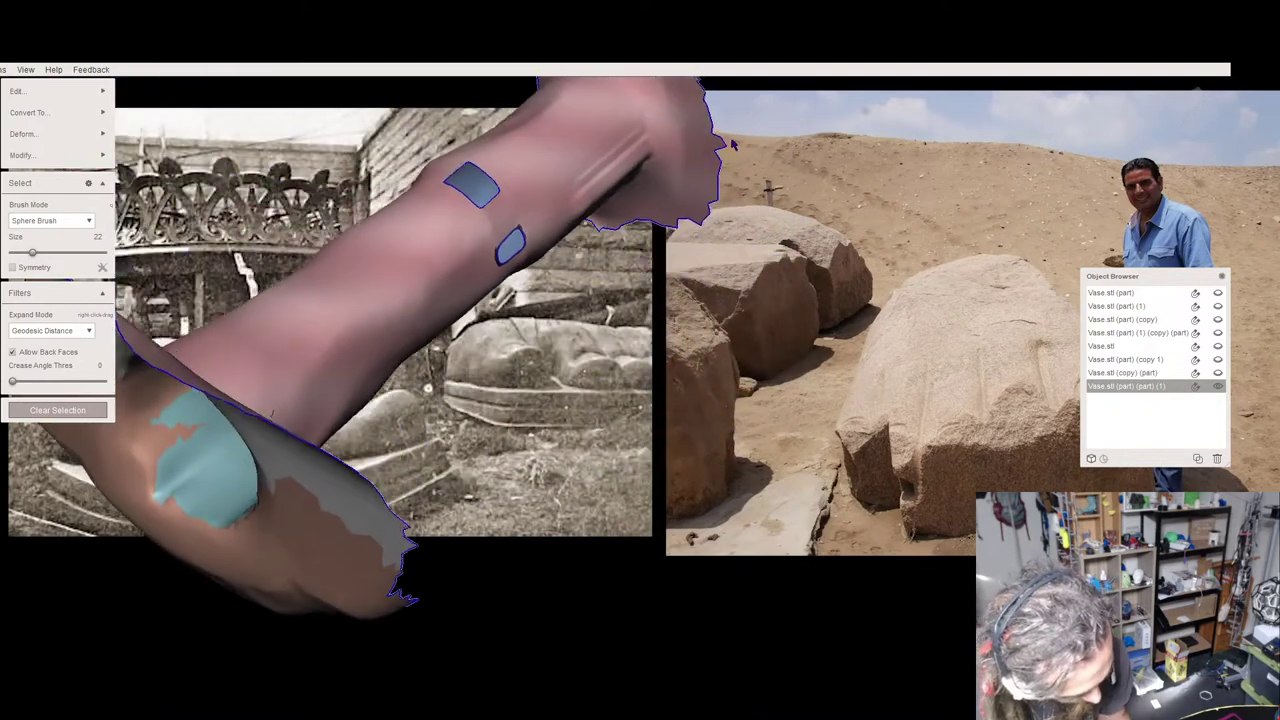
pyautogui.moveTo(733, 145); pyautogui.dragTo(736, 146, button='right')
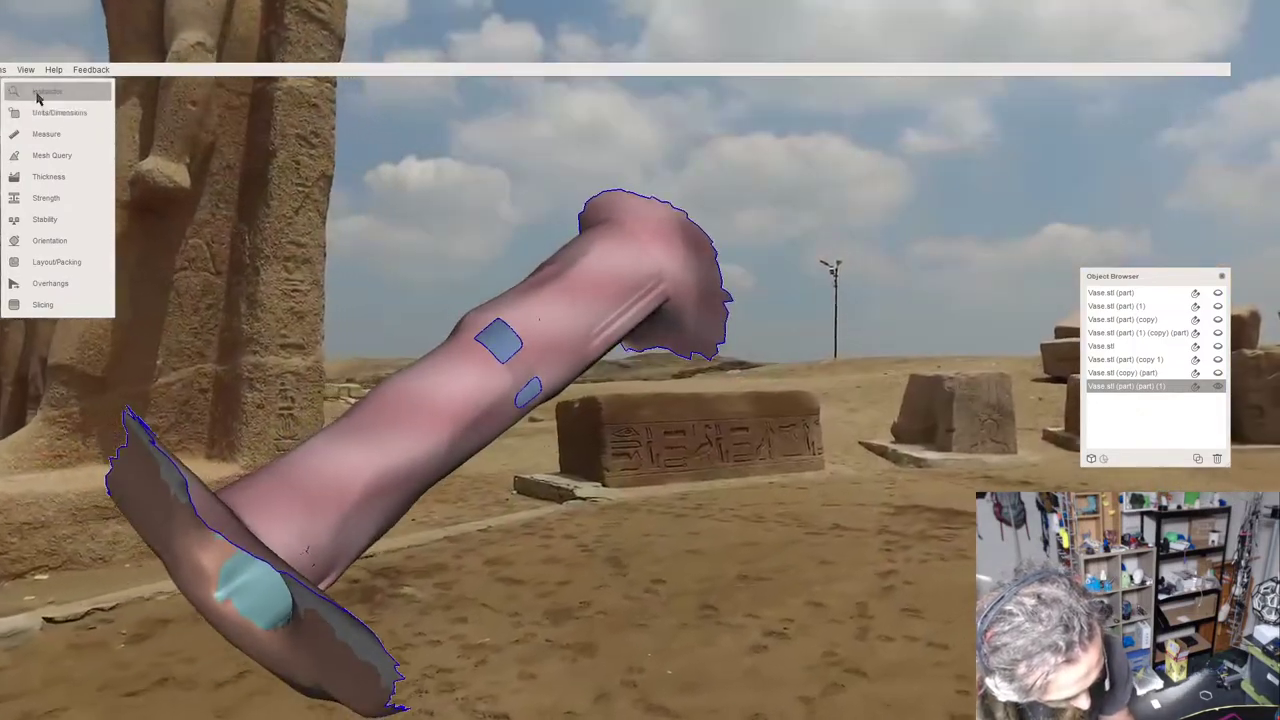
pyautogui.click(37, 93)
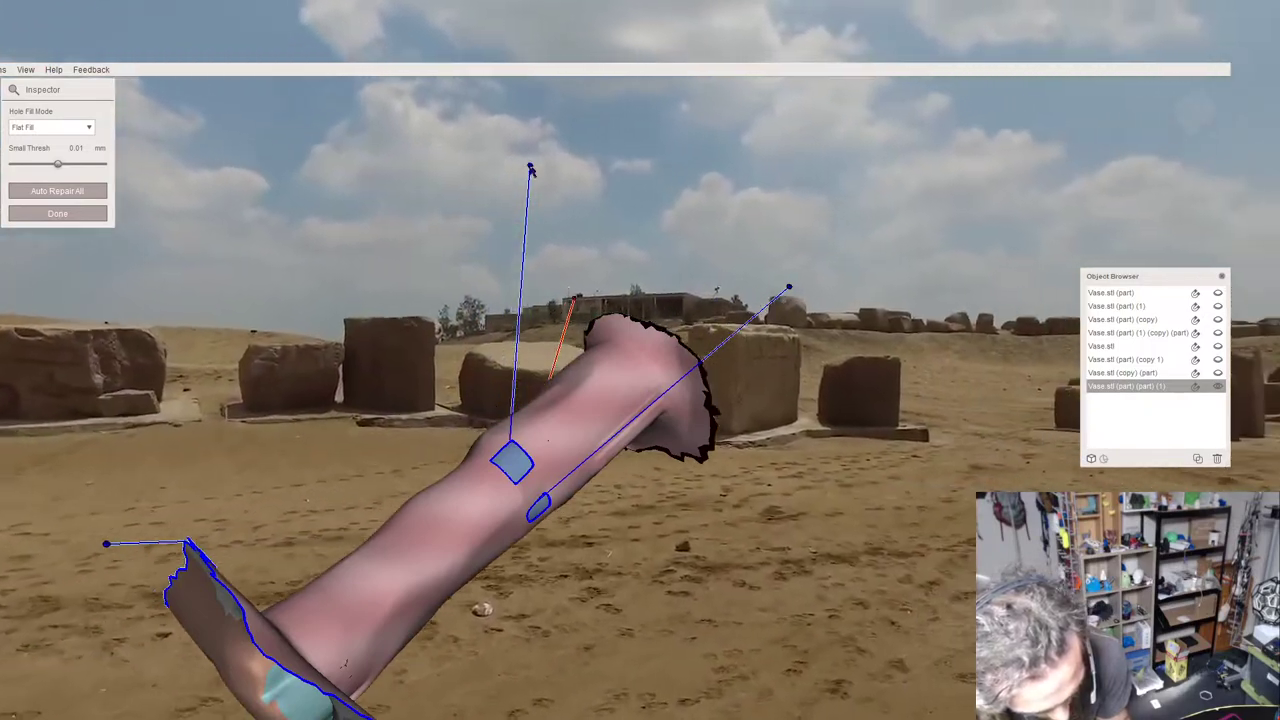
pyautogui.click(531, 171)
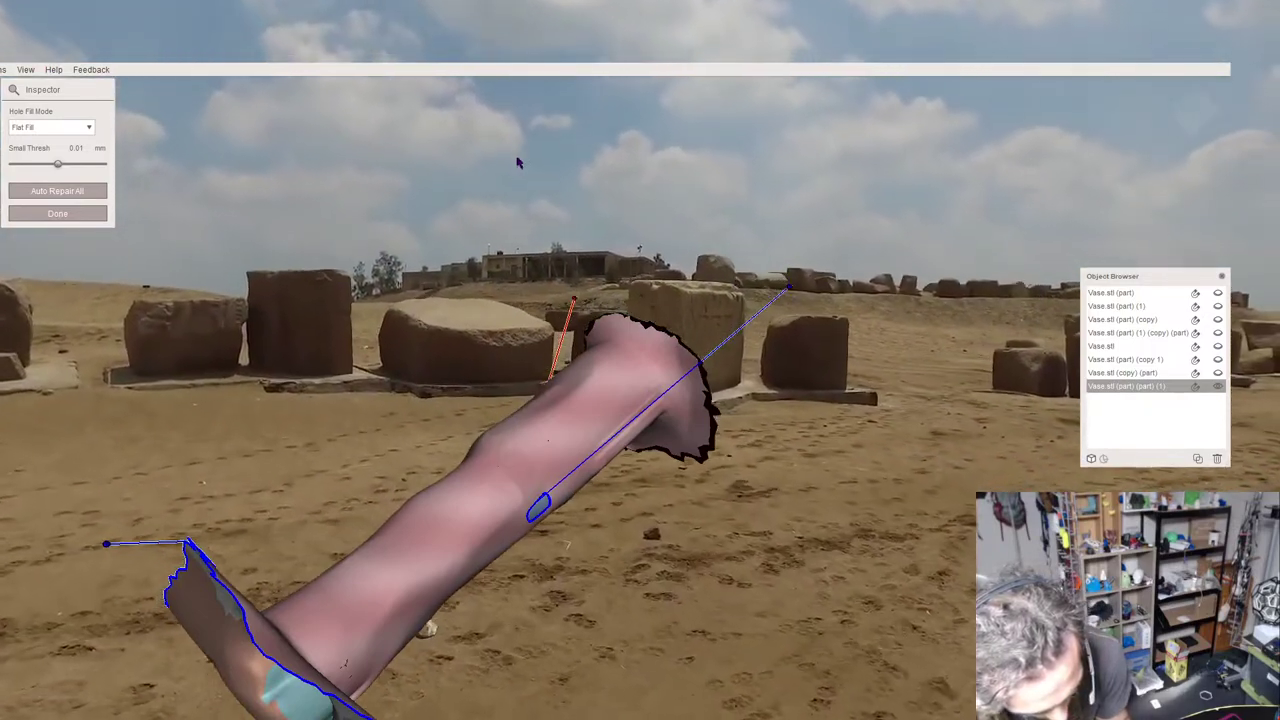
pyautogui.click(788, 286)
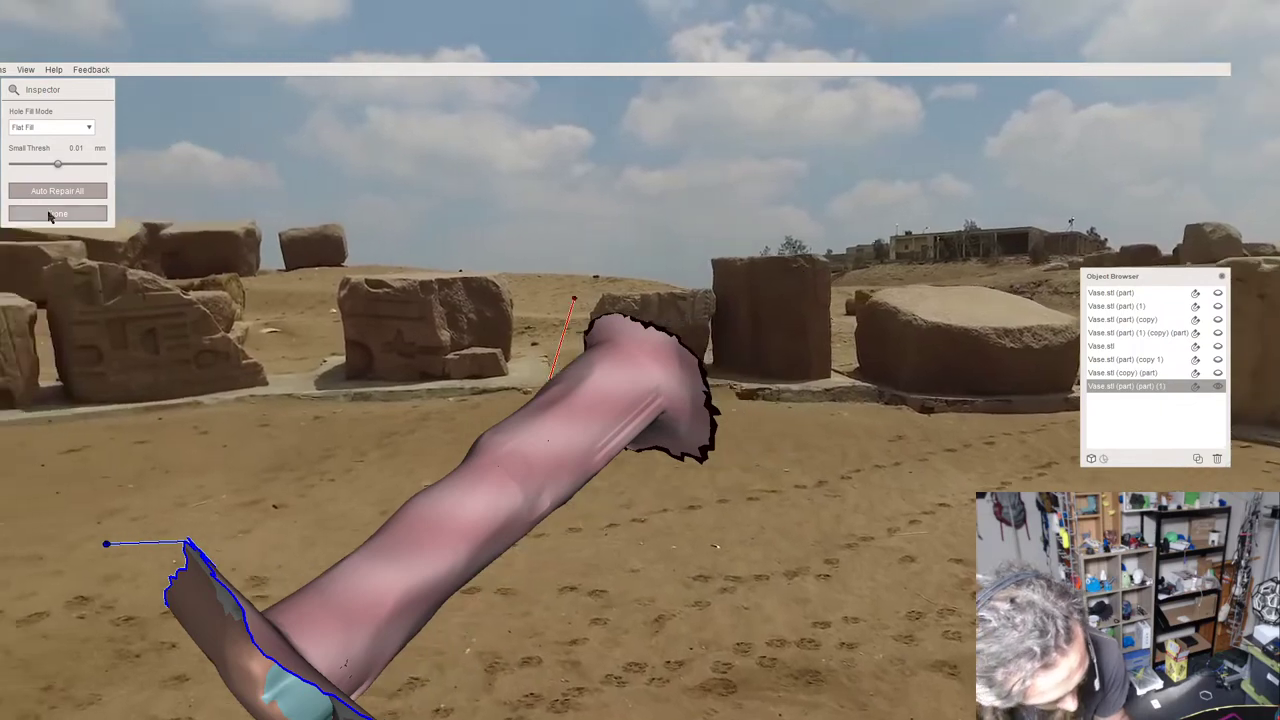
pyautogui.click(50, 215)
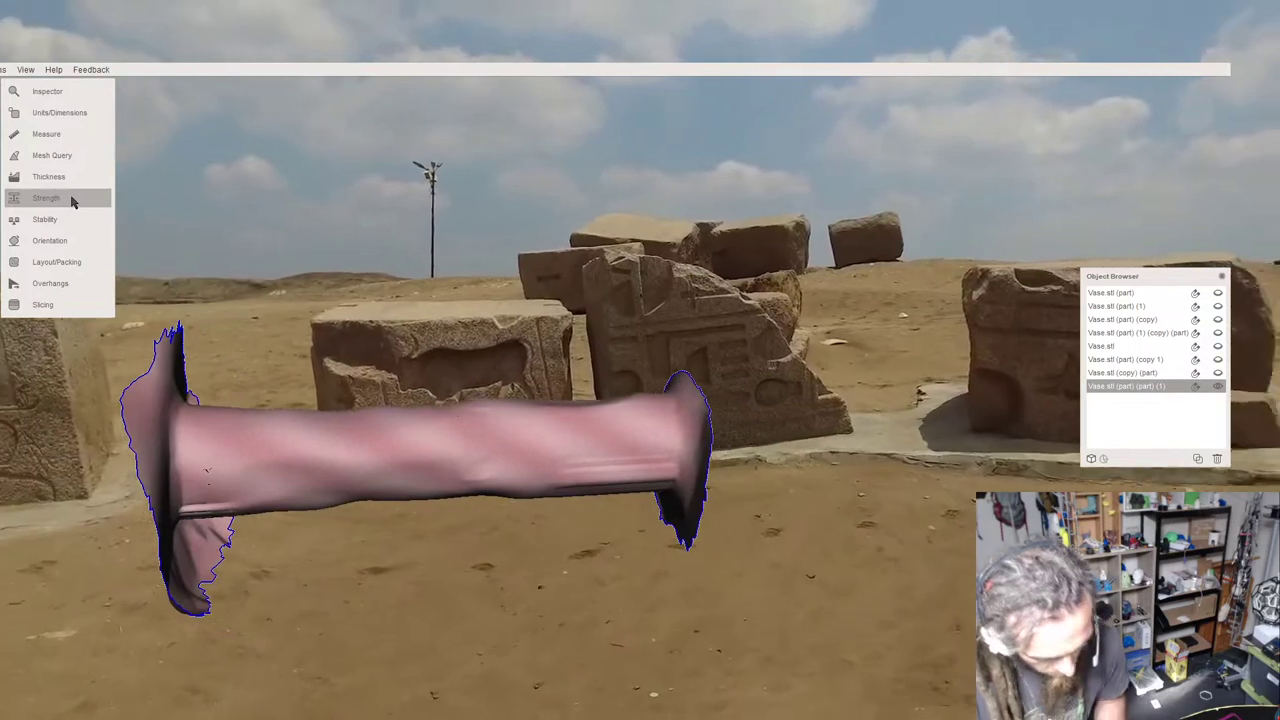
# Select the tube's middle section between the flared ends and smooth it with Shape Preserving smoothing at scale 54.09 and maximum constraint rings.
pyautogui.press('s')
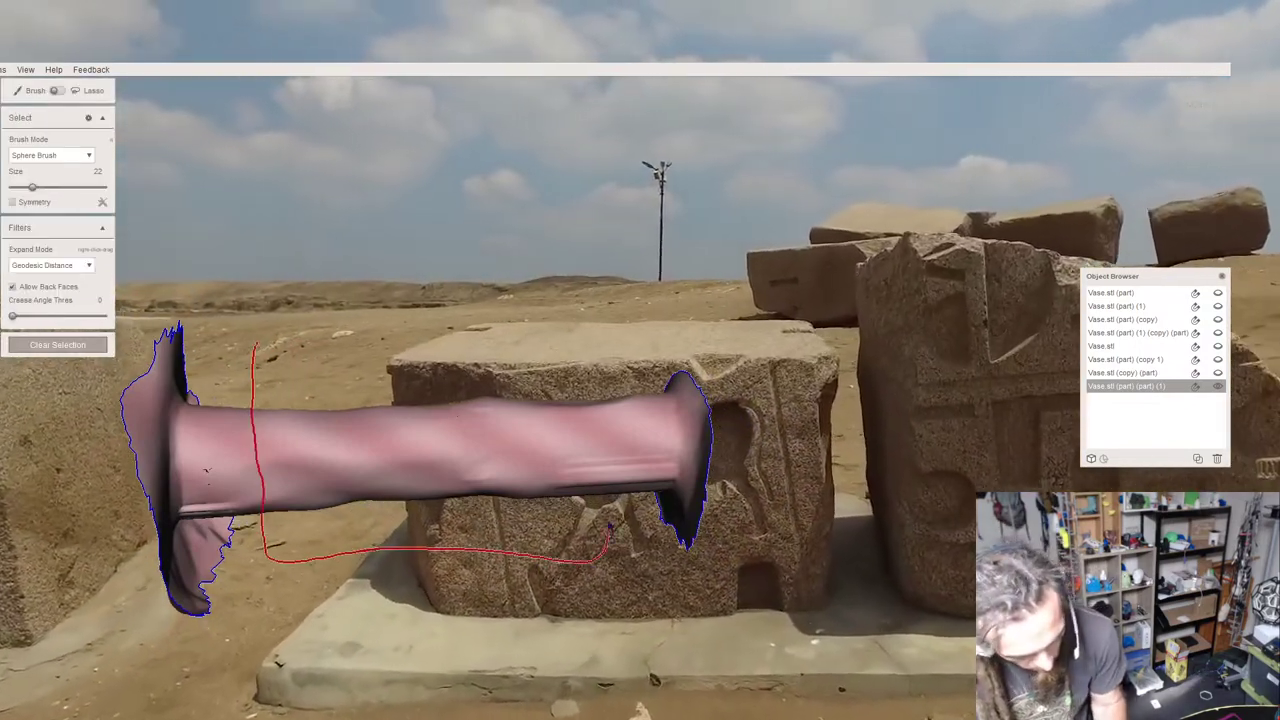
pyautogui.moveTo(495, 368); pyautogui.dragTo(267, 357)
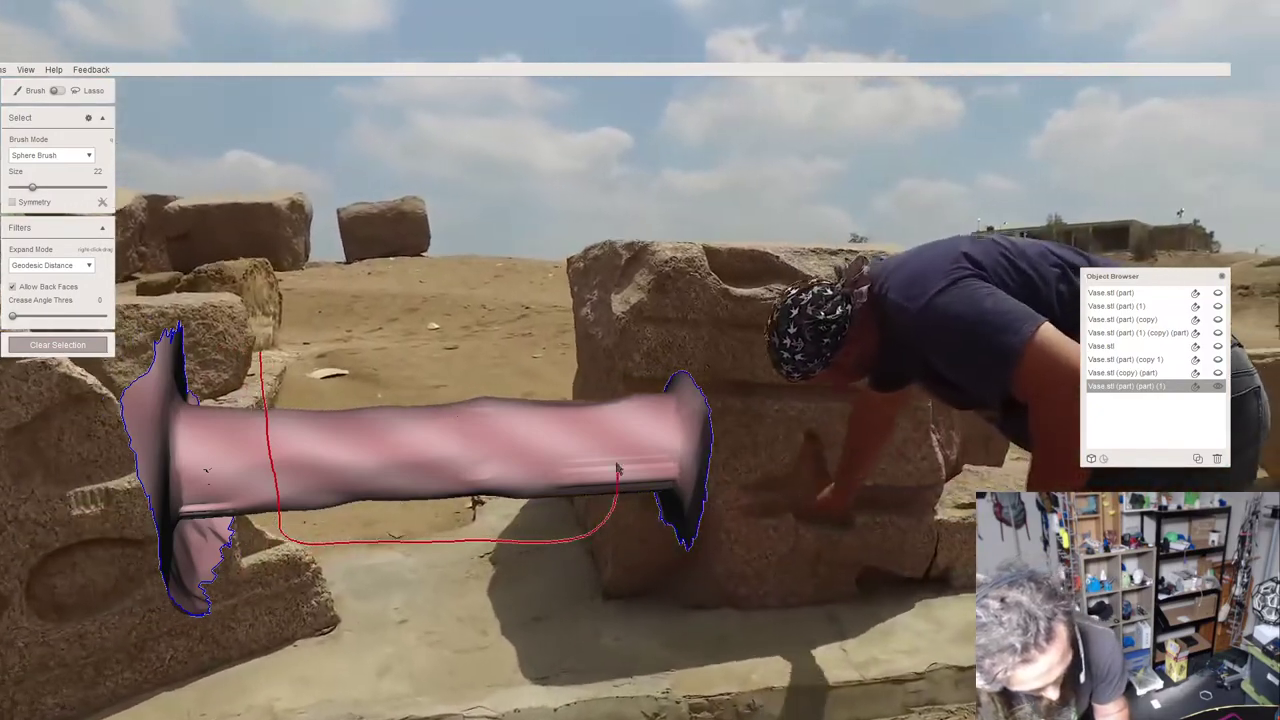
pyautogui.moveTo(617, 470)
pyautogui.mouseDown()
pyautogui.moveTo(608, 400)
pyautogui.moveTo(270, 360)
pyautogui.mouseUp()
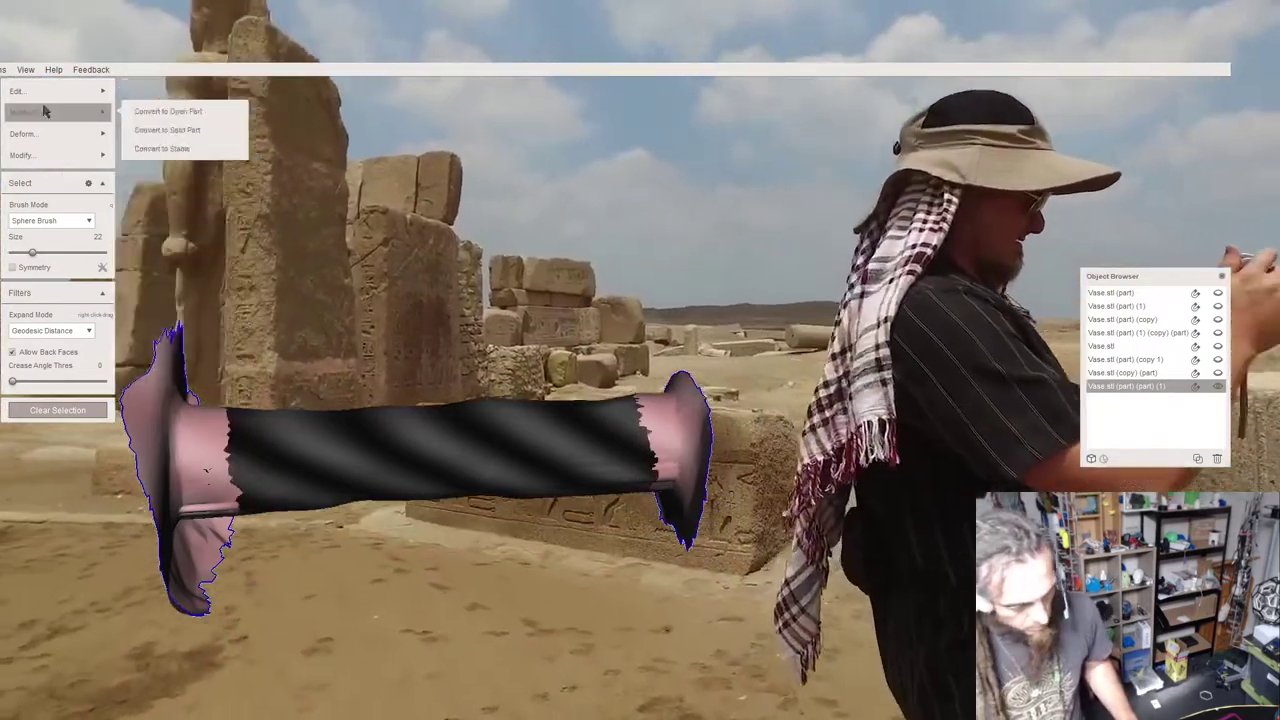
pyautogui.moveTo(43, 91)
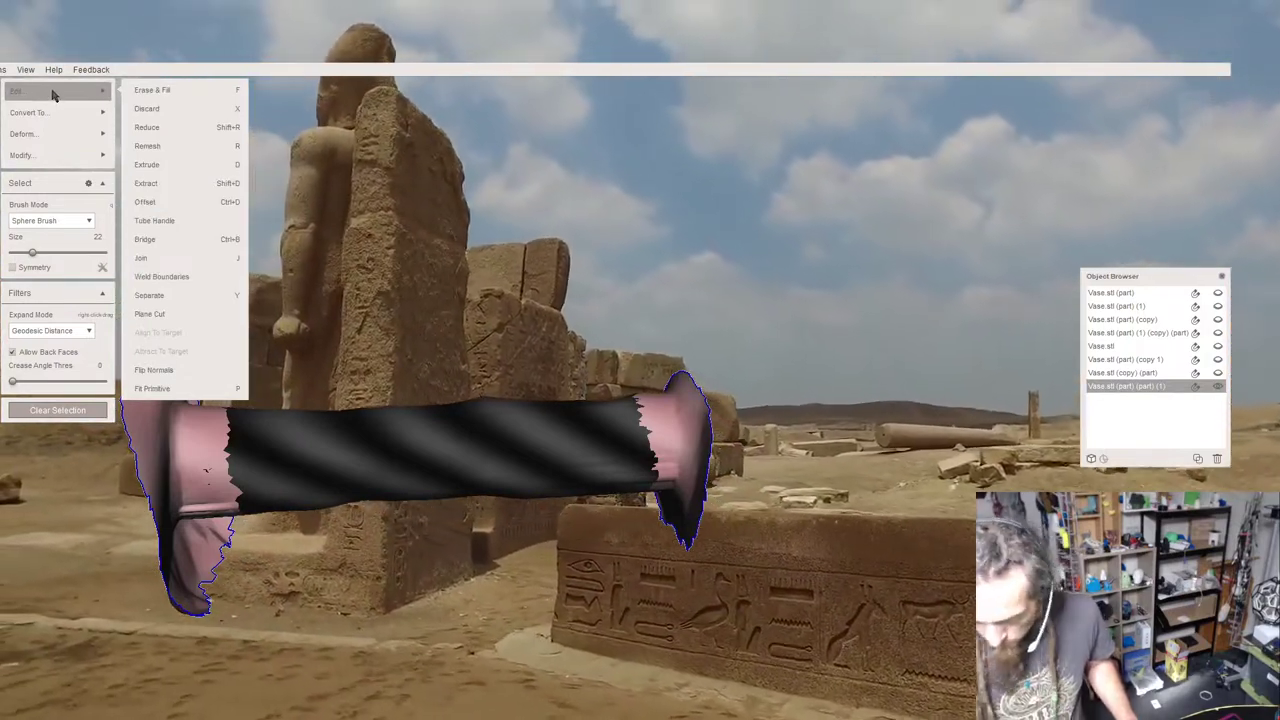
pyautogui.hotkey('ctrl', 'f')
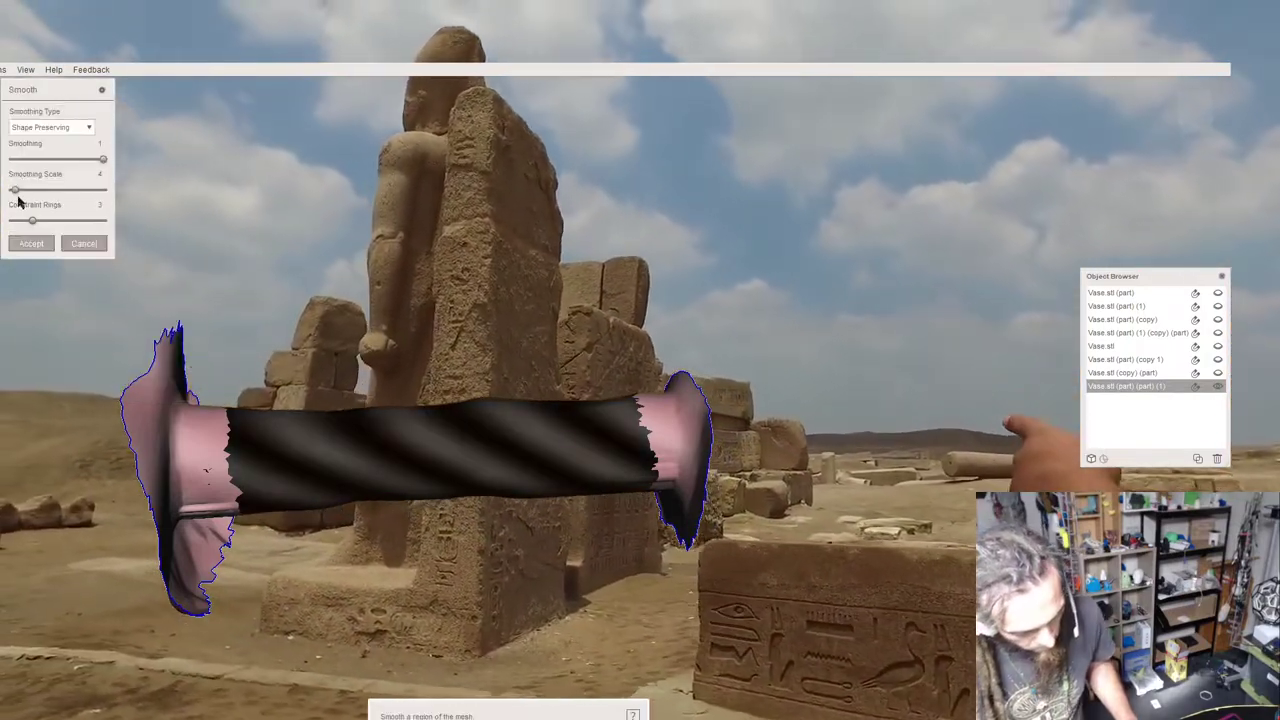
pyautogui.moveTo(28, 192); pyautogui.dragTo(101, 217)
pyautogui.click(103, 220)
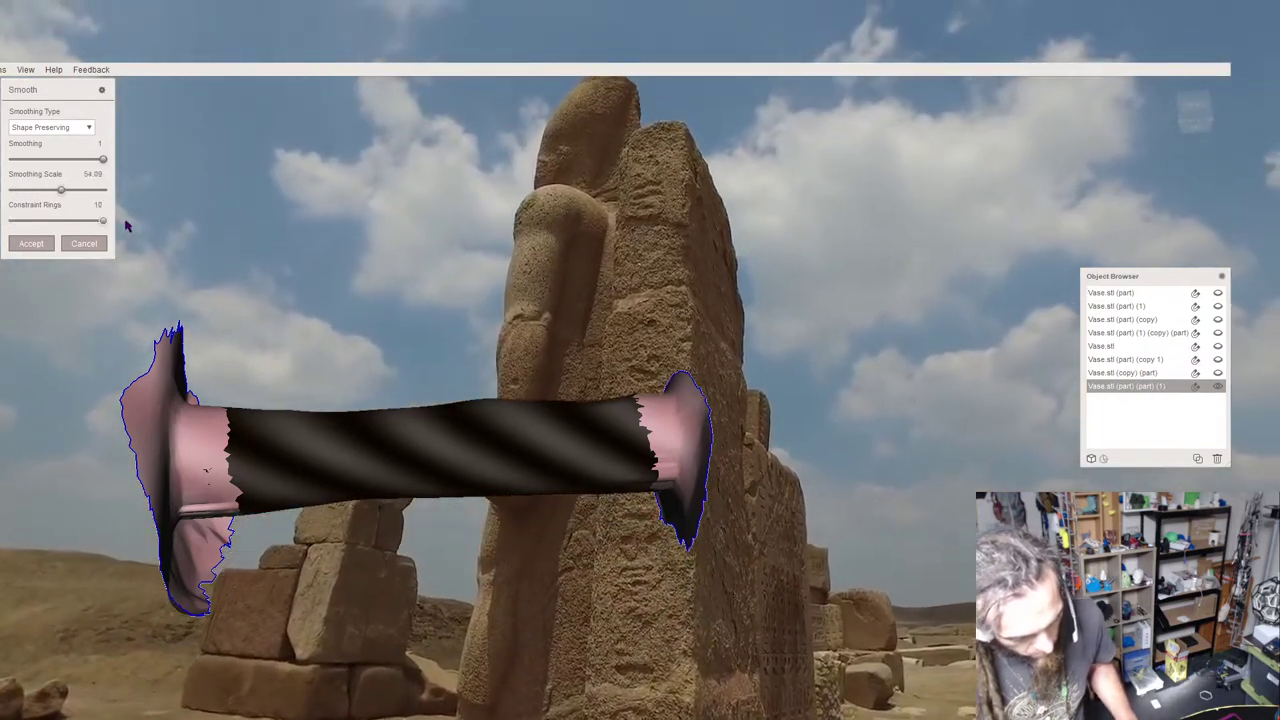
pyautogui.click(22, 247)
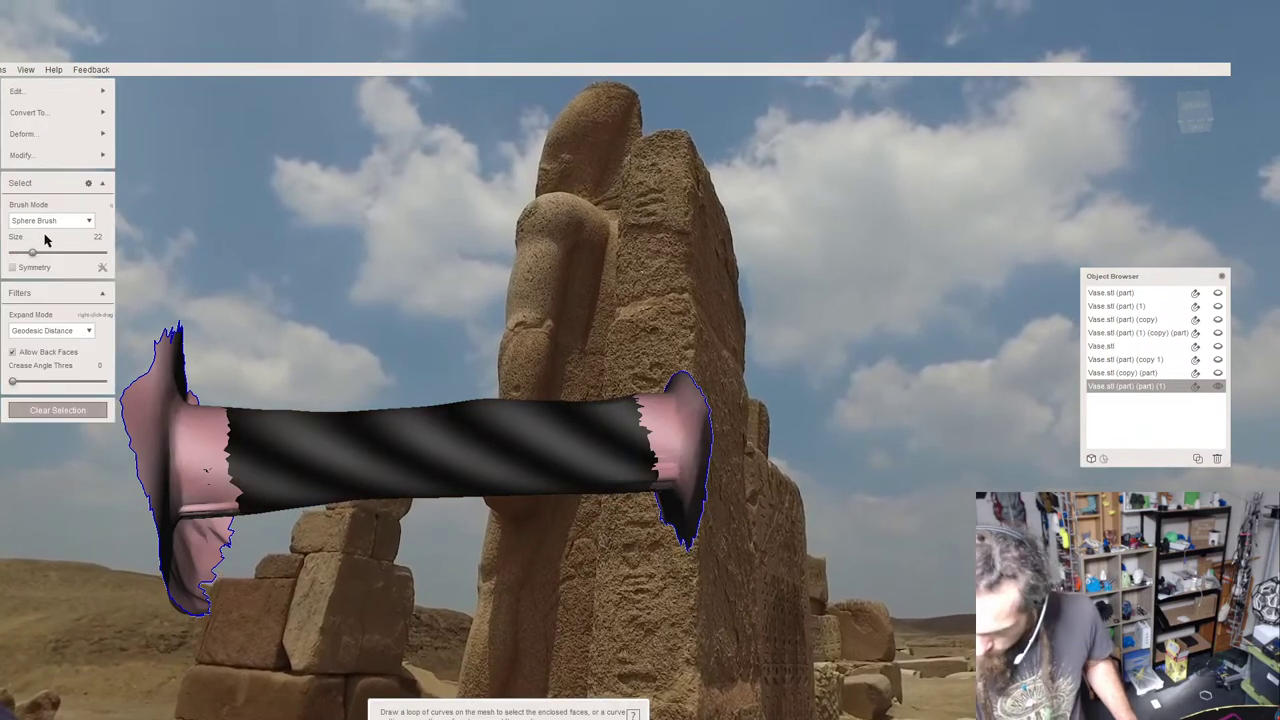
pyautogui.press('Escape')
pyautogui.moveTo(244, 289); pyautogui.dragTo(245, 323, button='right')
pyautogui.click(57, 343)
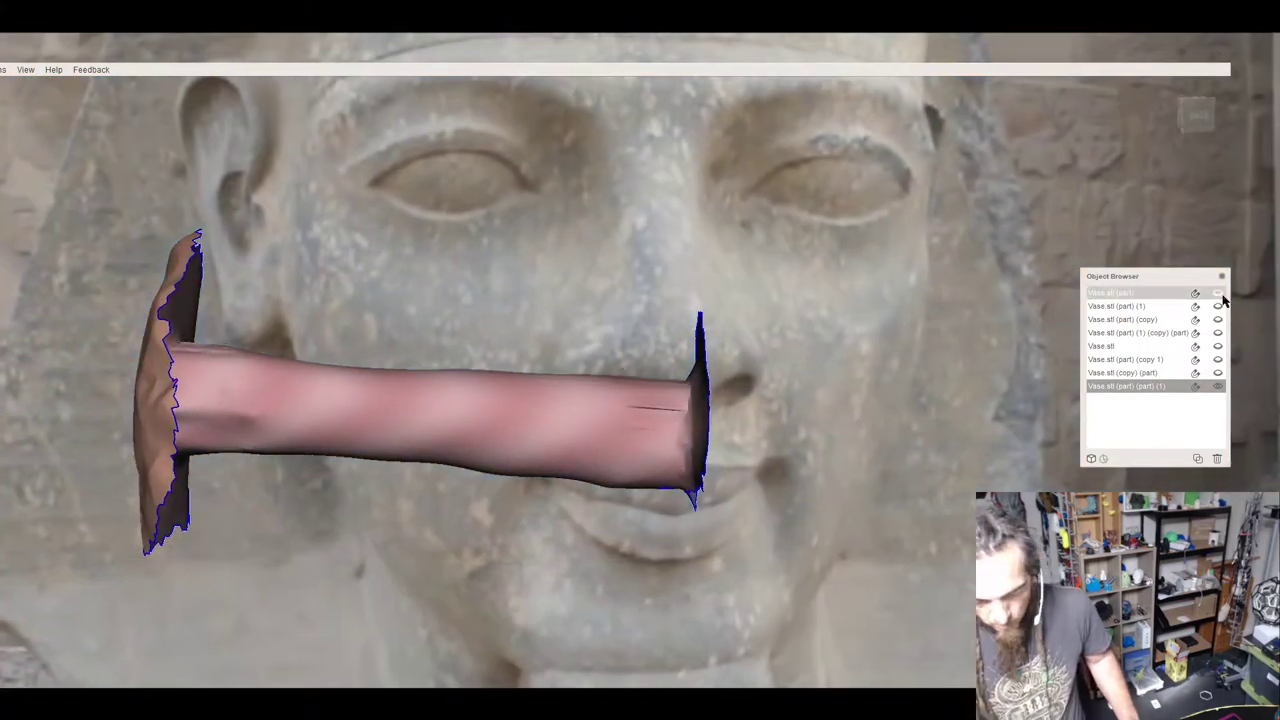
# Show the hidden vase body with the lug handle, select it together with the tube, and combine both into one mesh.
pyautogui.click(1217, 293)
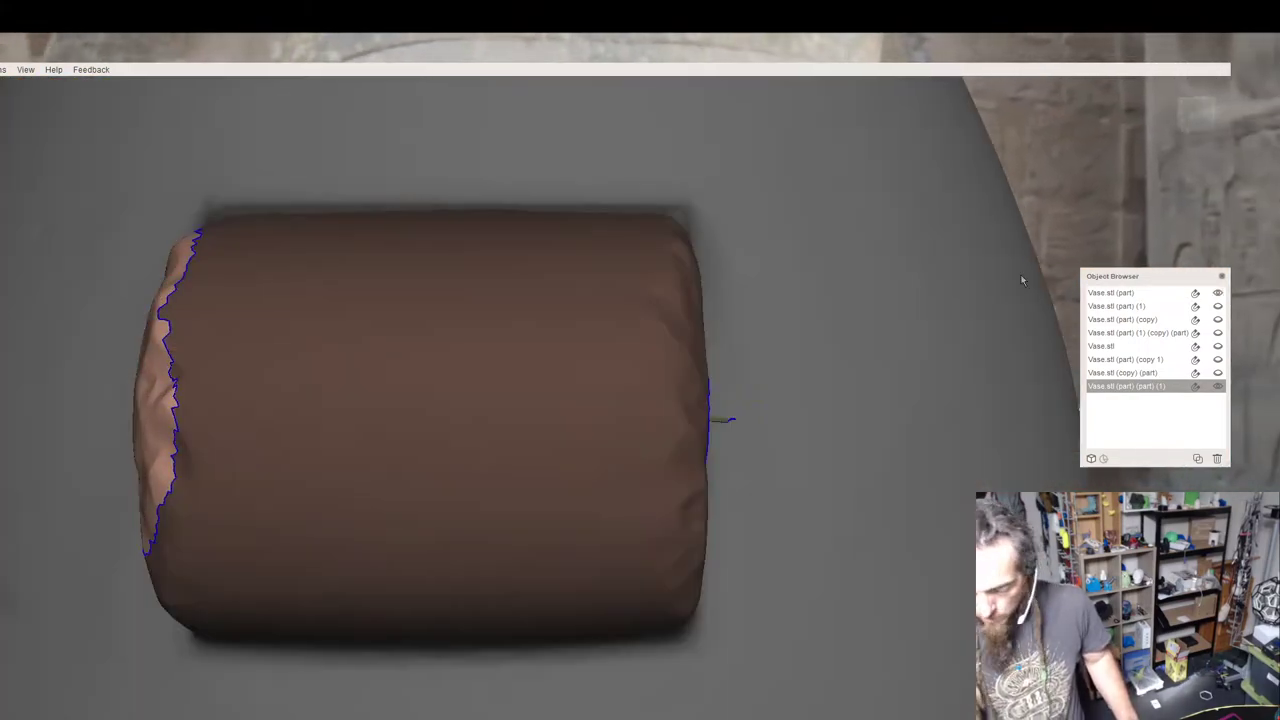
pyautogui.click(440, 360)
pyautogui.moveTo(541, 381); pyautogui.dragTo(612, 388, button='right')
pyautogui.keyDown('shift'); pyautogui.click(366, 380); pyautogui.keyUp('shift')
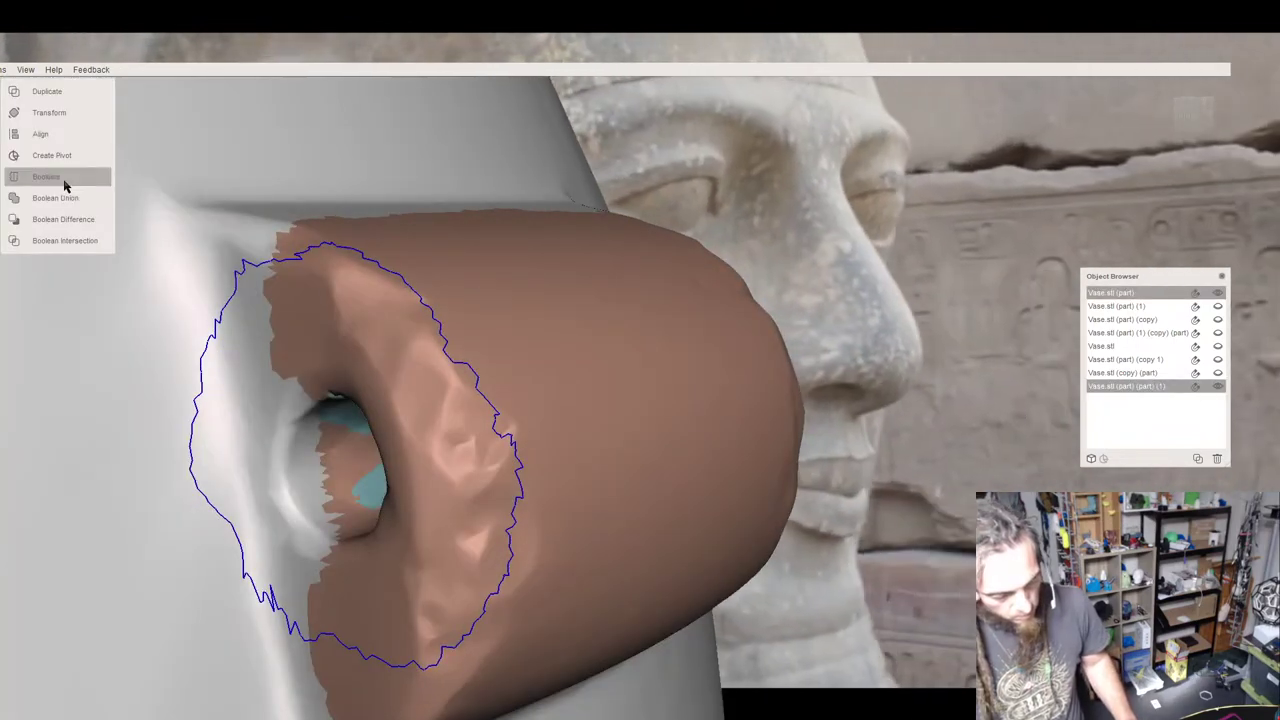
pyautogui.click(60, 197)
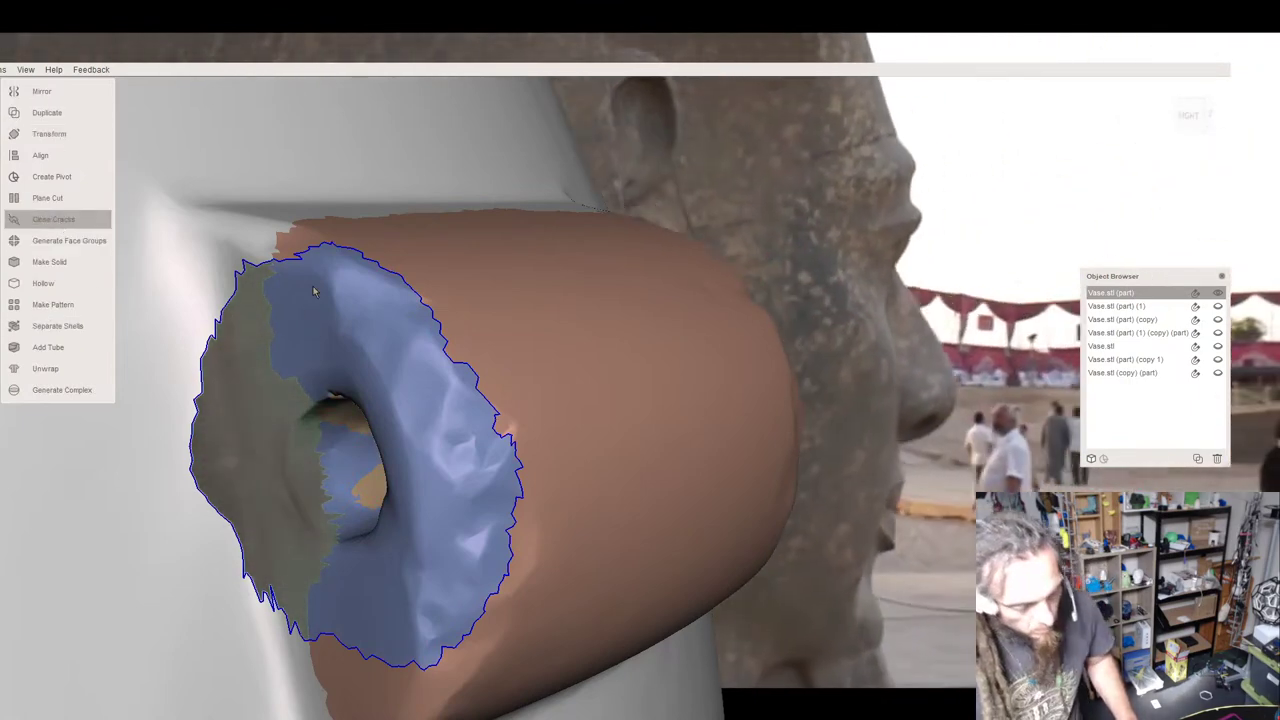
# Select the entire combined vase mesh and clear its face groups.
pyautogui.scroll(-2, 321, 288)
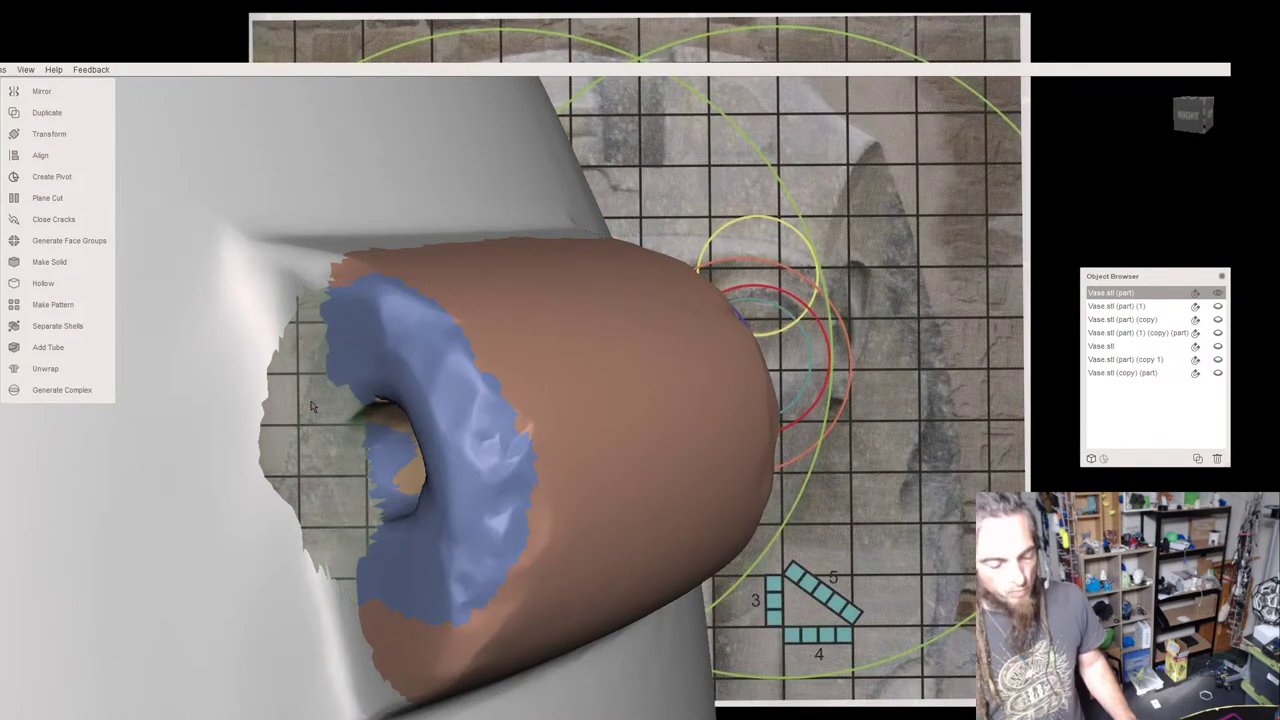
pyautogui.moveTo(310, 408)
pyautogui.mouseDown(button='right')
pyautogui.moveTo(397, 383)
pyautogui.moveTo(374, 423)
pyautogui.moveTo(362, 408)
pyautogui.mouseUp(button='right')
pyautogui.press('s')
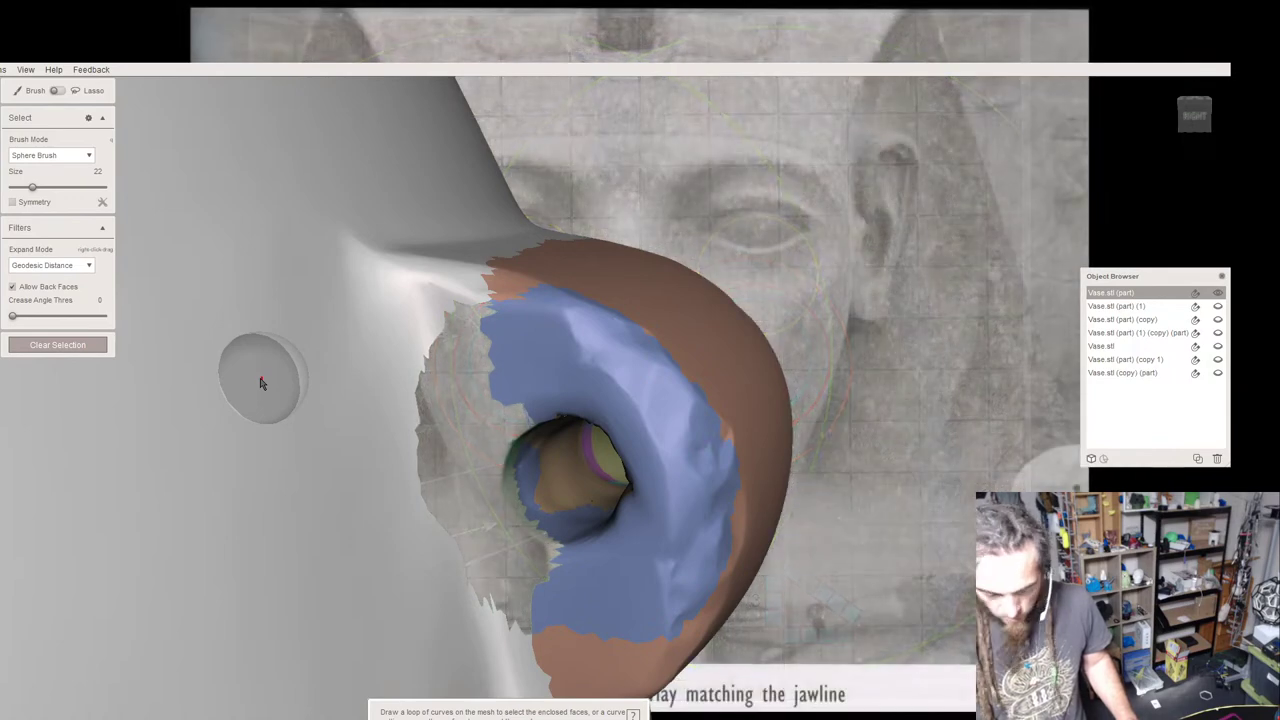
pyautogui.hotkey('ctrl', 'a')
pyautogui.moveTo(100, 91)
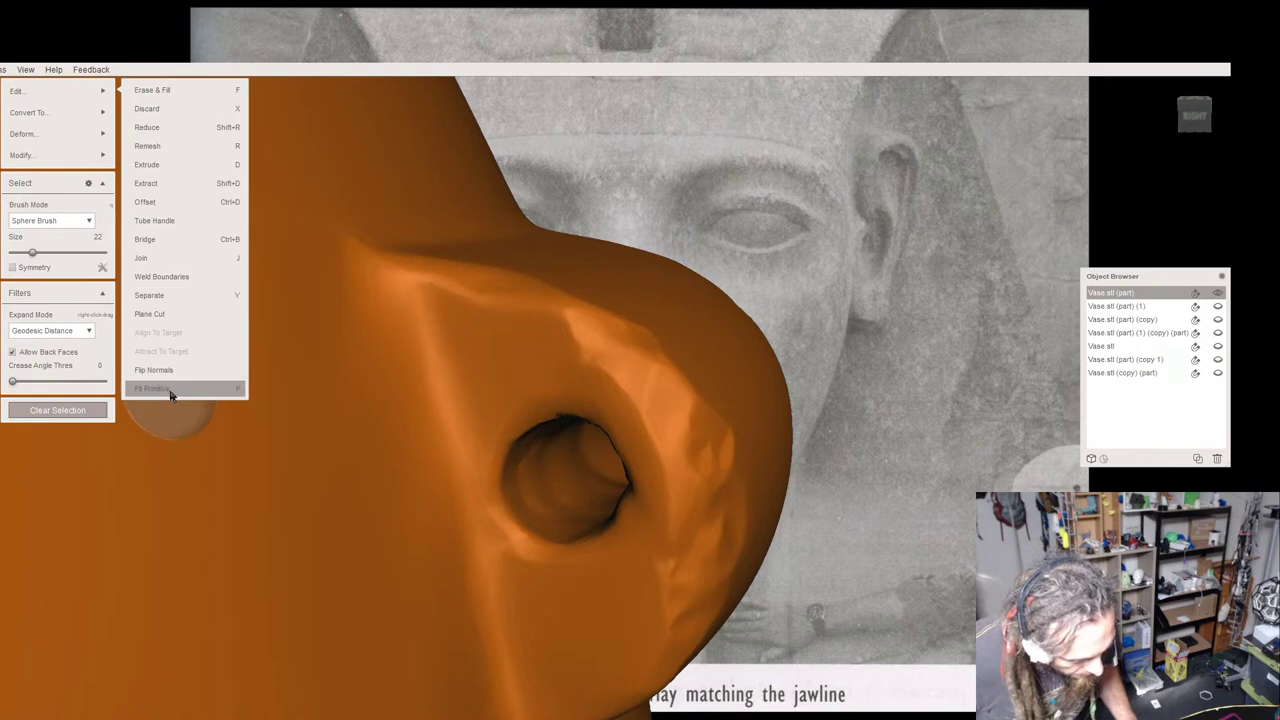
pyautogui.moveTo(60, 157)
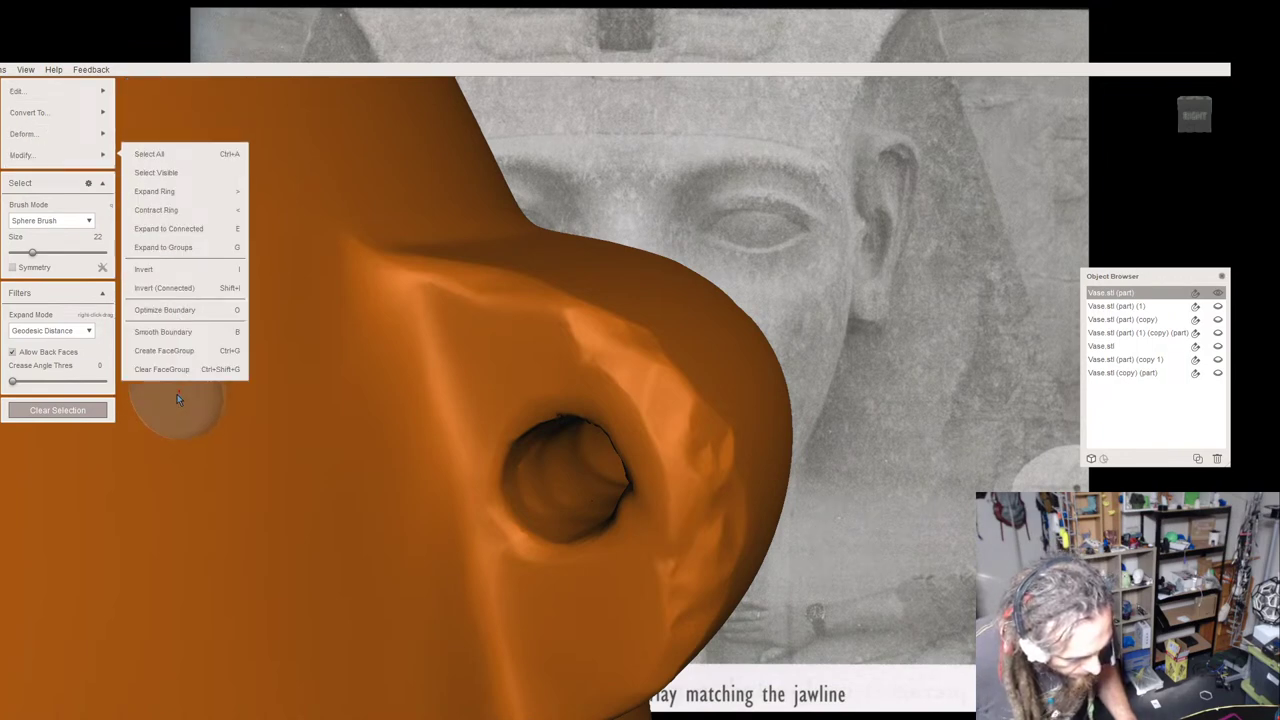
pyautogui.press('Escape')
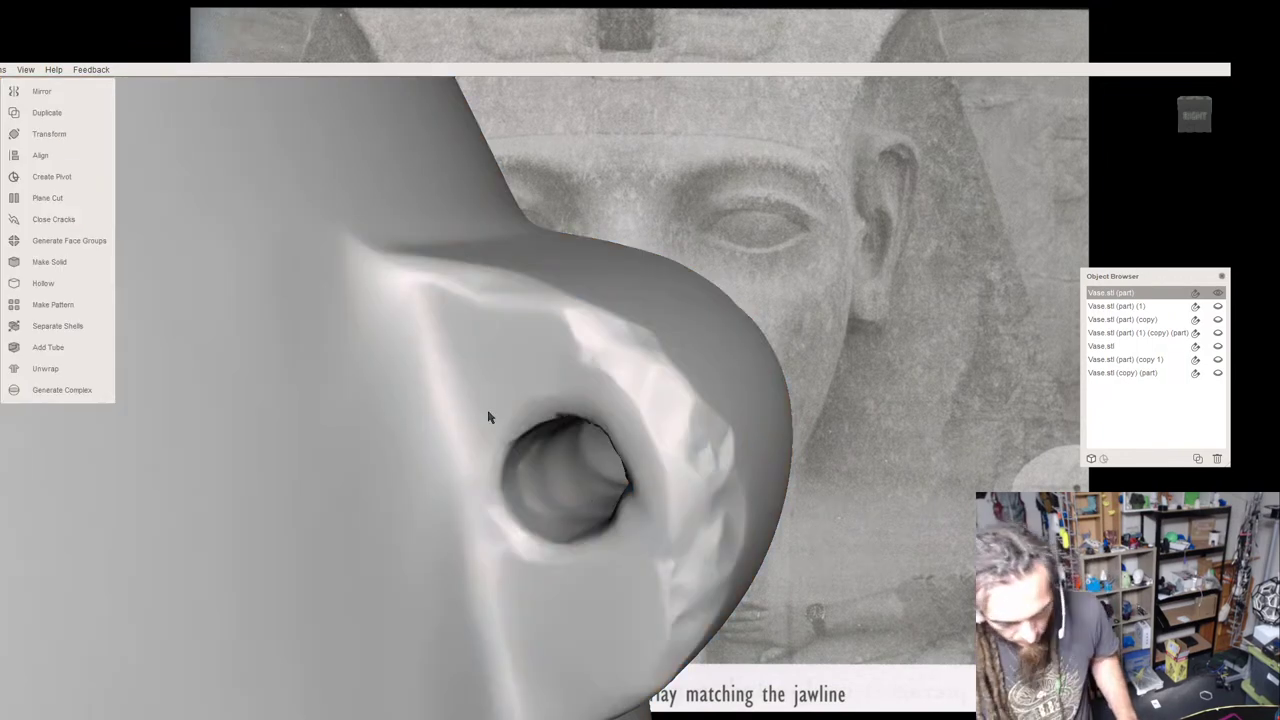
# Select all faces connected to the vase's outer surface, separate them into their own object, and hide that object.
pyautogui.moveTo(582, 478); pyautogui.dragTo(645, 392, button='right')
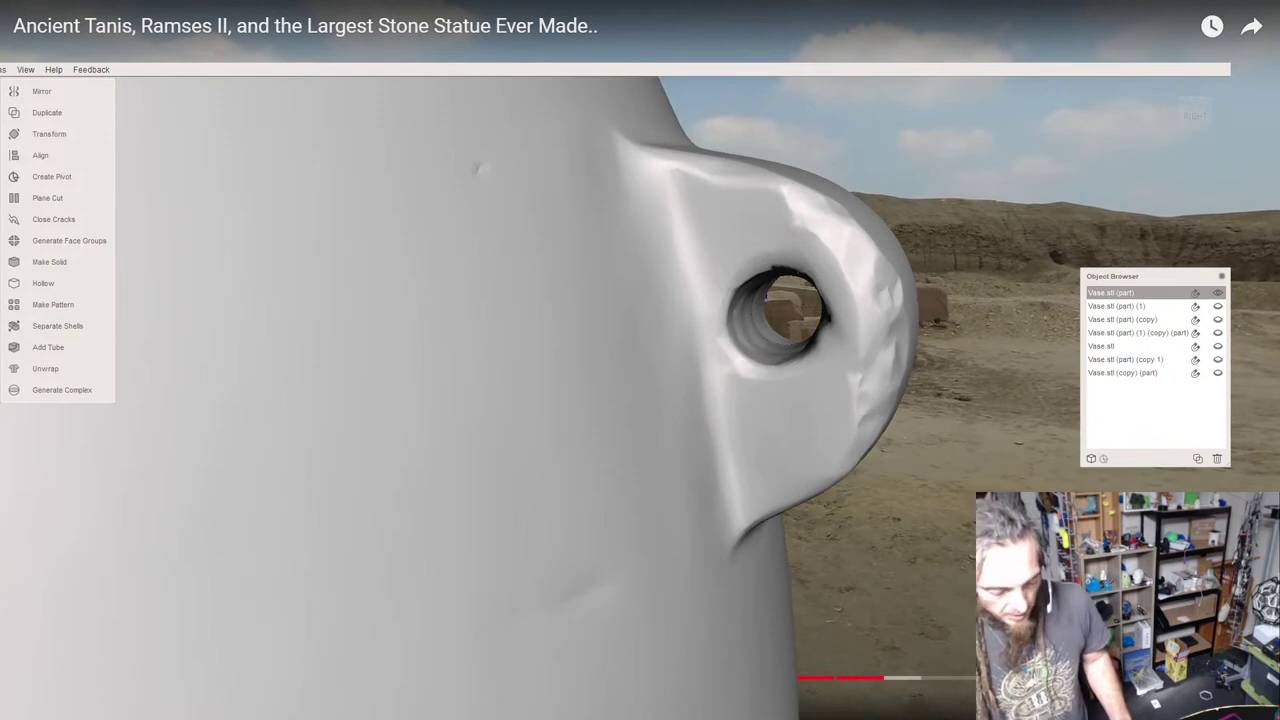
pyautogui.moveTo(648, 376)
pyautogui.mouseDown(button='right')
pyautogui.moveTo(691, 385)
pyautogui.moveTo(587, 374)
pyautogui.moveTo(564, 346)
pyautogui.moveTo(571, 300)
pyautogui.moveTo(566, 320)
pyautogui.moveTo(569, 363)
pyautogui.moveTo(583, 349)
pyautogui.moveTo(577, 383)
pyautogui.moveTo(640, 317)
pyautogui.moveTo(645, 334)
pyautogui.moveTo(609, 363)
pyautogui.moveTo(677, 323)
pyautogui.moveTo(660, 303)
pyautogui.moveTo(446, 362)
pyautogui.moveTo(255, 283)
pyautogui.moveTo(437, 346)
pyautogui.moveTo(598, 328)
pyautogui.mouseUp(button='right')
pyautogui.press('s')
pyautogui.click(342, 320)
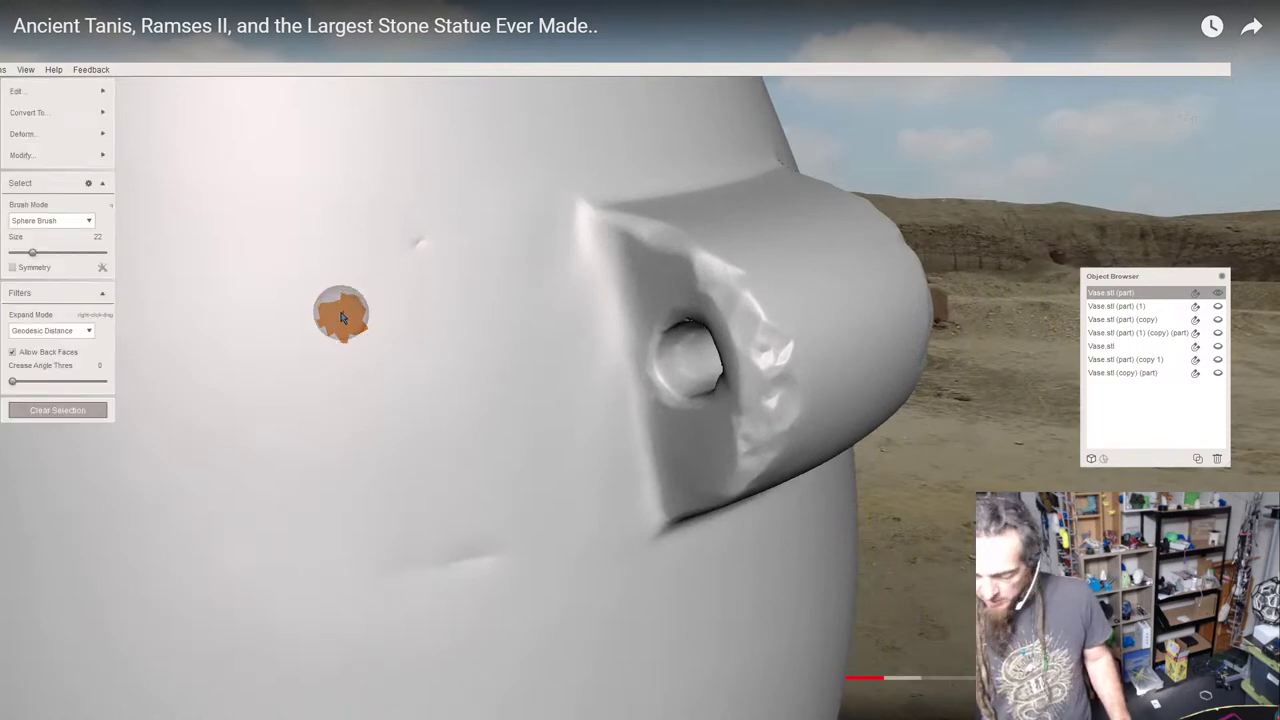
pyautogui.doubleClick(343, 312)
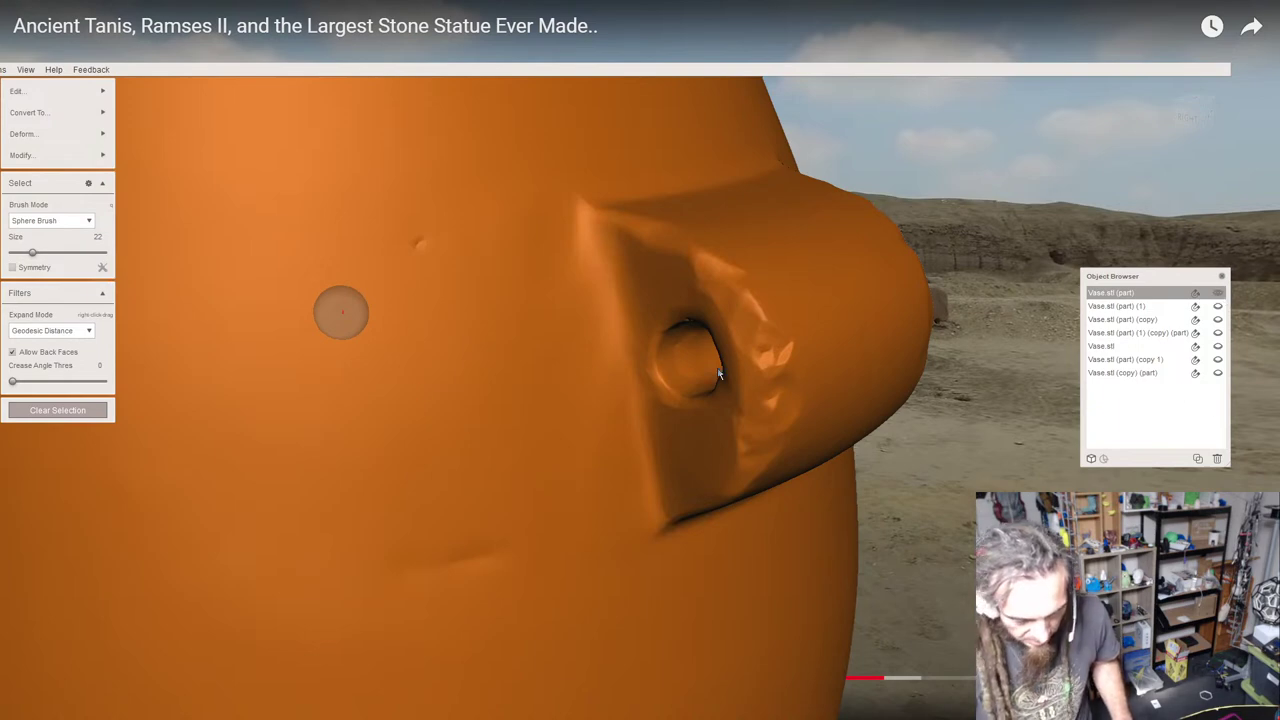
pyautogui.press('y')
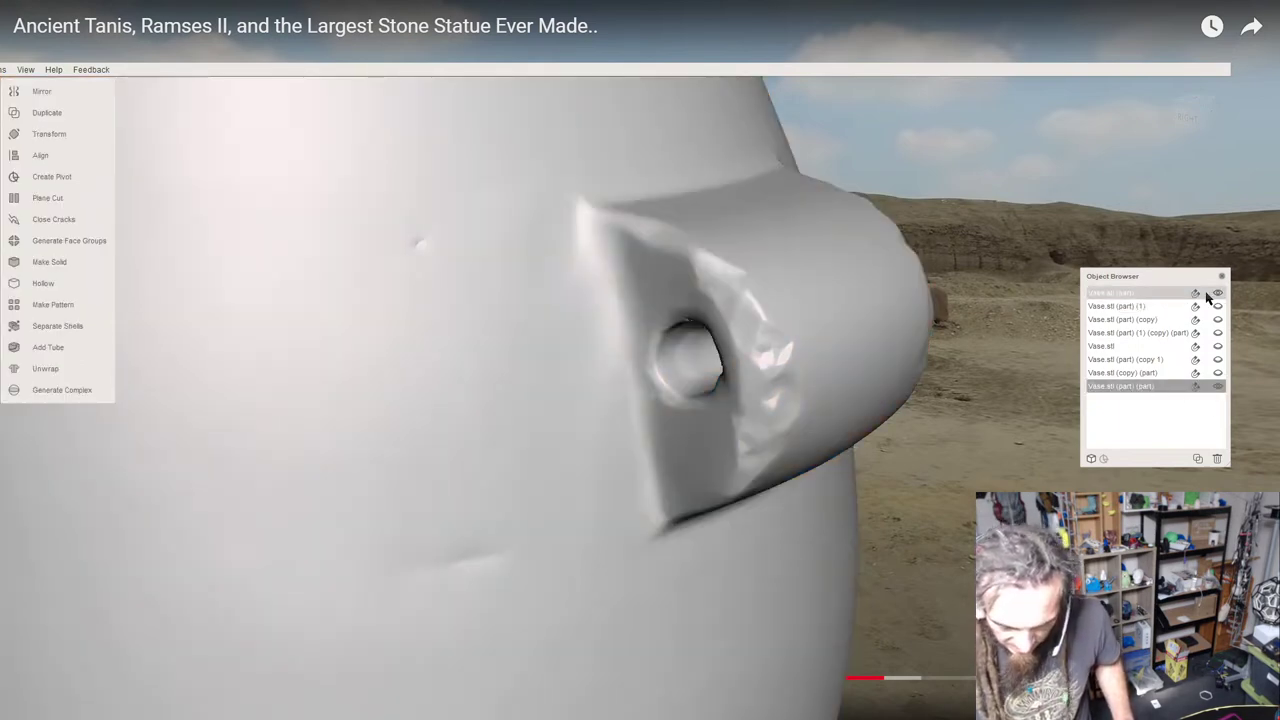
pyautogui.click(1218, 388)
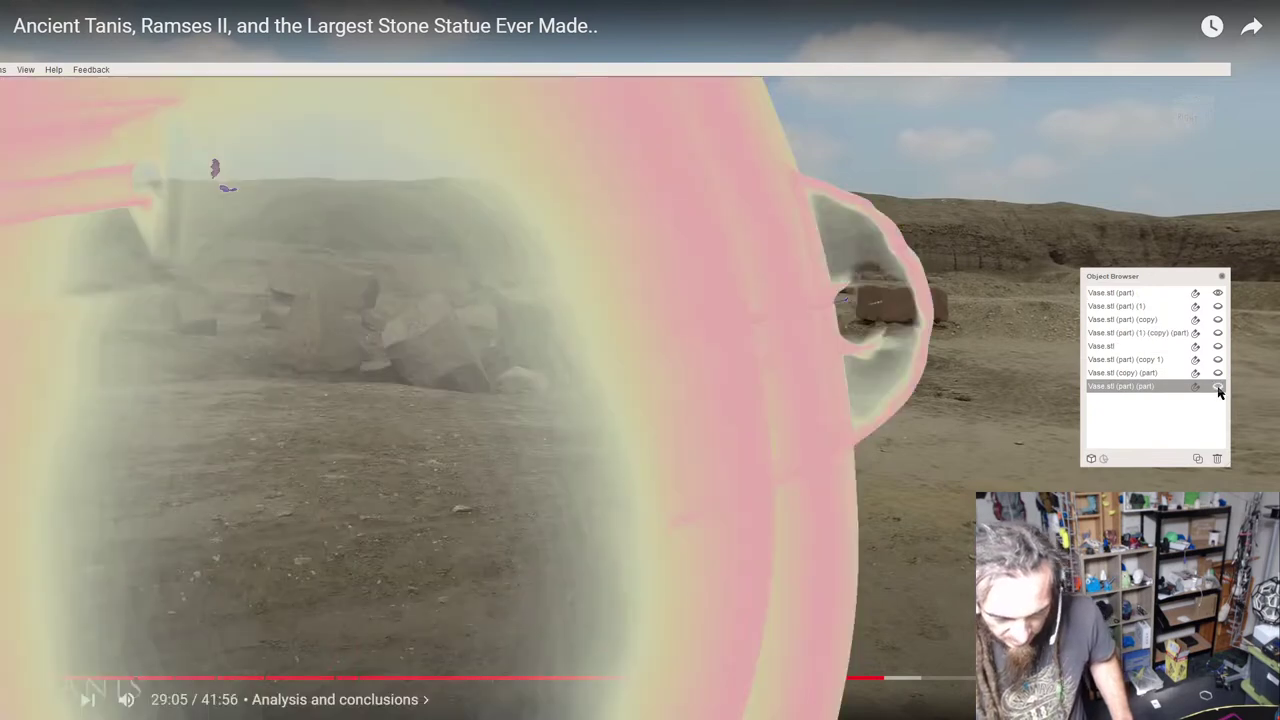
# Show the separated vase body on its own and rename it "the pot".
pyautogui.click(1218, 388)
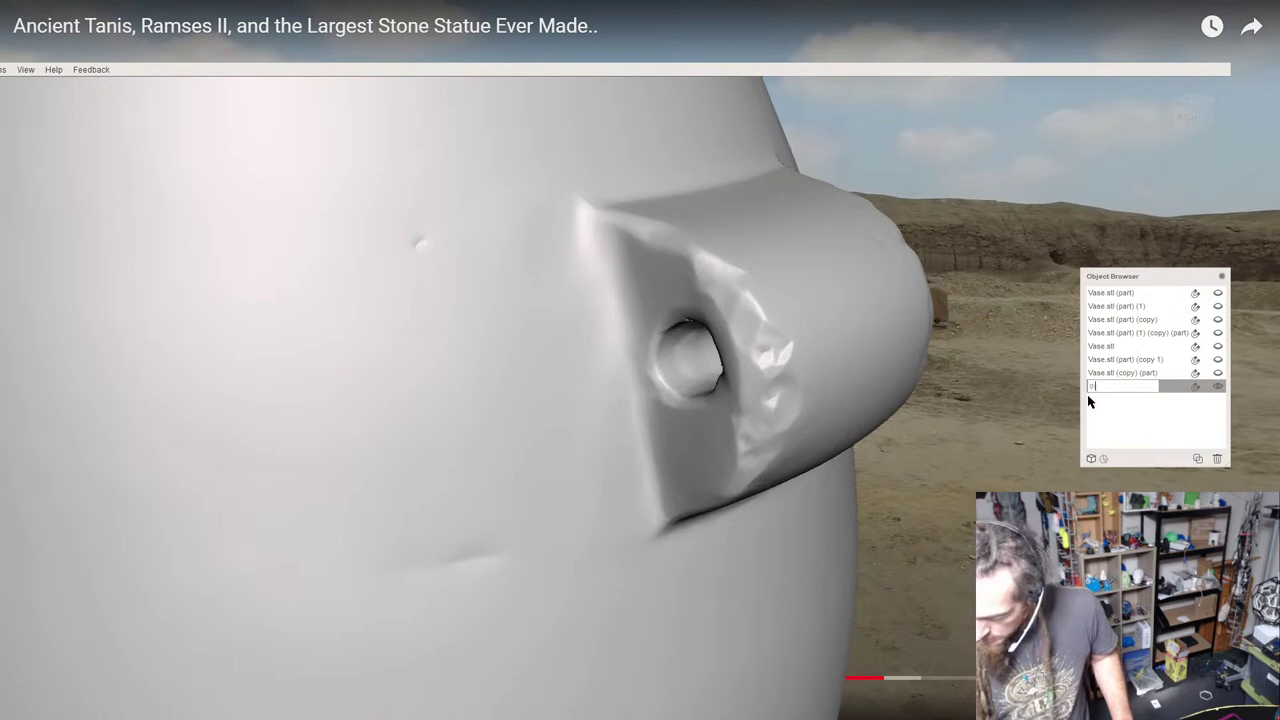
pyautogui.write('e pot')
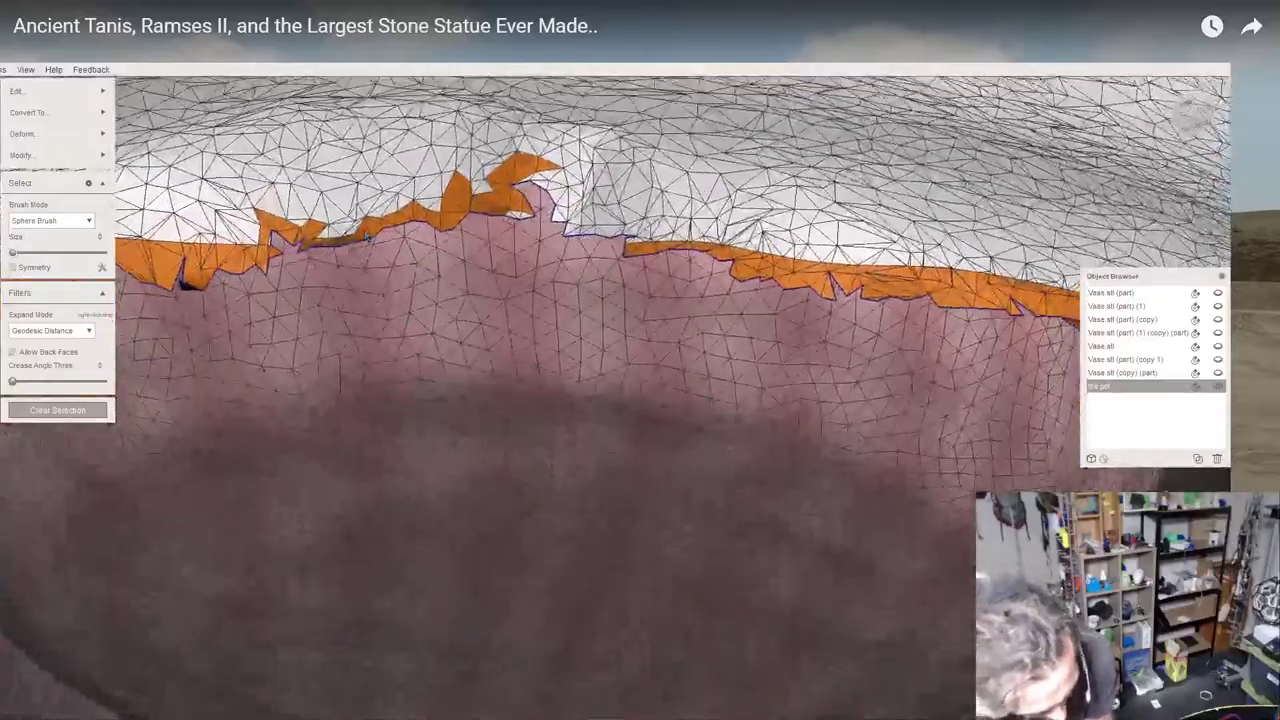
# Complete the brush selection along the vase's ragged open edge and grow it upward by four rings of faces.
pyautogui.moveTo(368, 238); pyautogui.dragTo(378, 350, button='right')
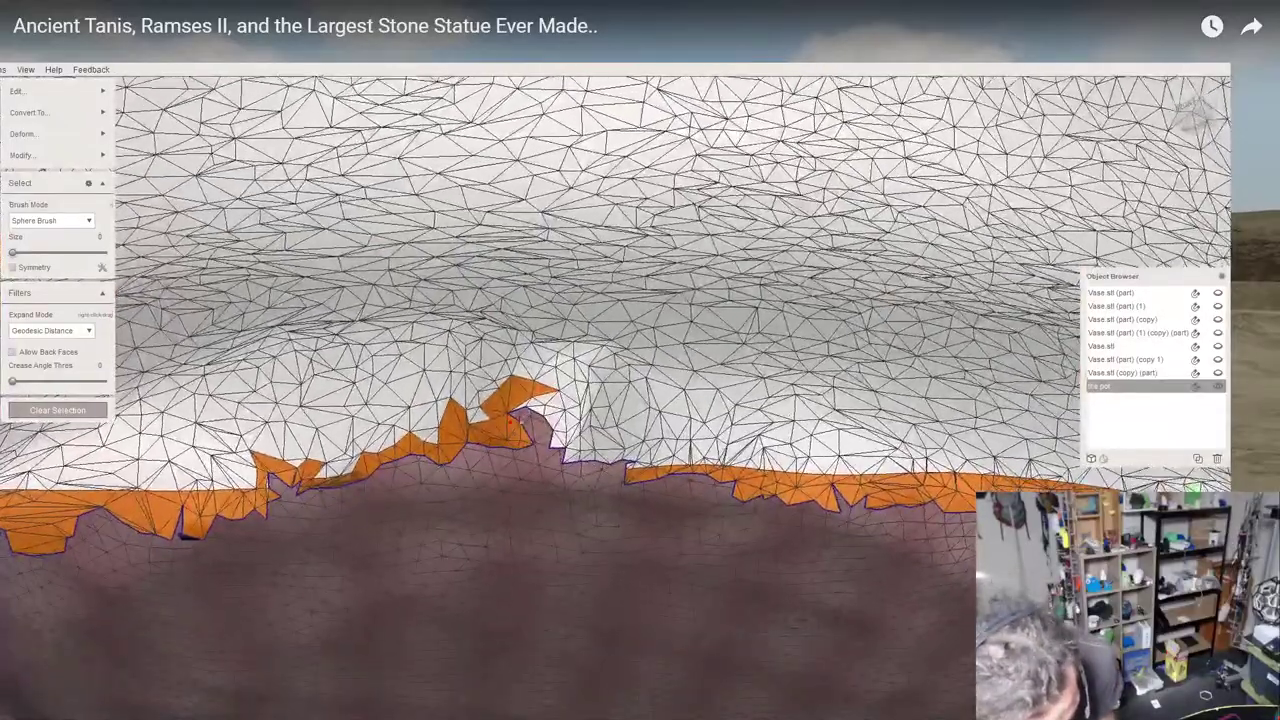
pyautogui.moveTo(540, 402); pyautogui.dragTo(562, 431)
pyautogui.moveTo(557, 428); pyautogui.dragTo(598, 442, button='right')
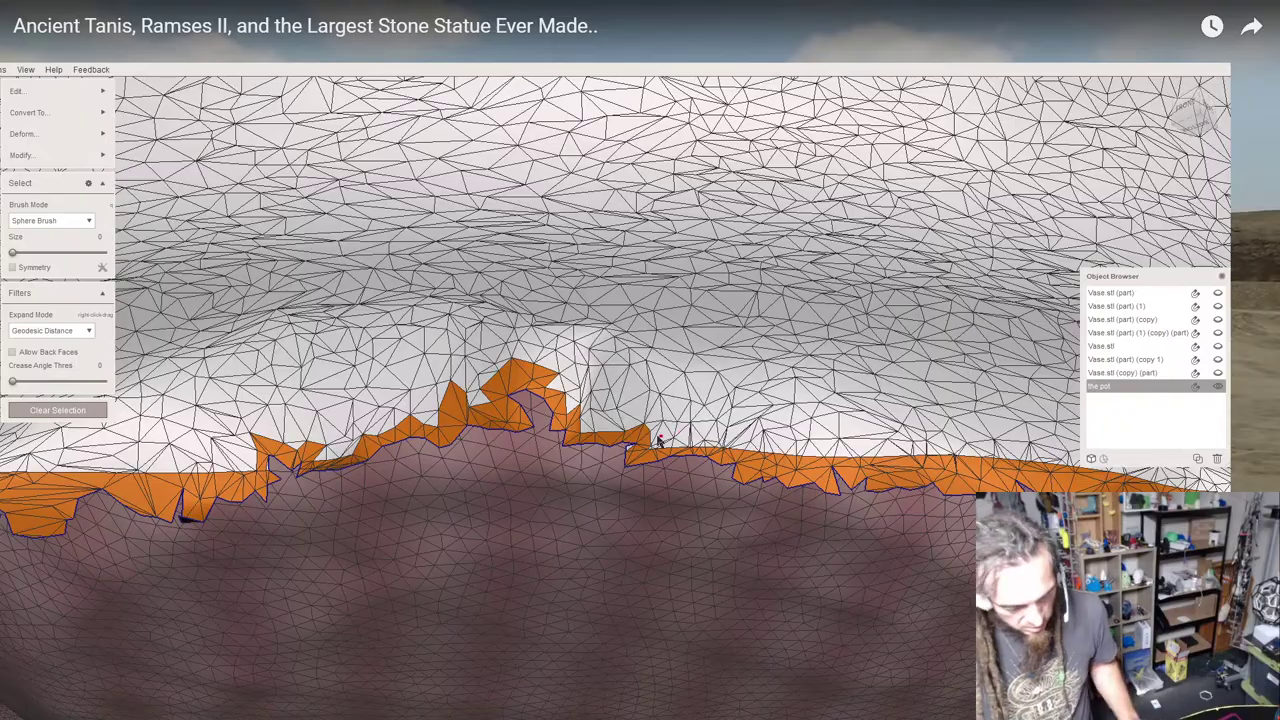
pyautogui.hotkey('shift', '.')
pyautogui.hotkey('shift', '.')
pyautogui.hotkey('shift', '.')
pyautogui.hotkey('shift', '.')
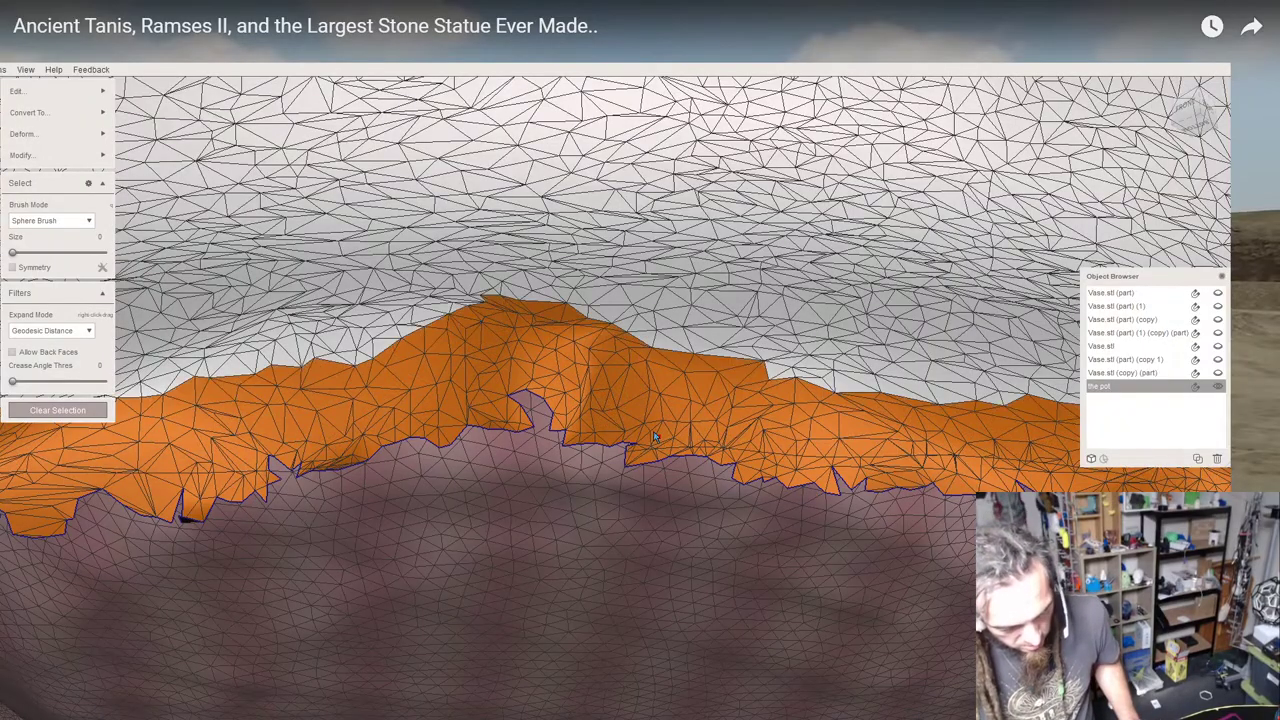
pyautogui.scroll(-4, 651, 432)
pyautogui.scroll(-6, 650, 430)
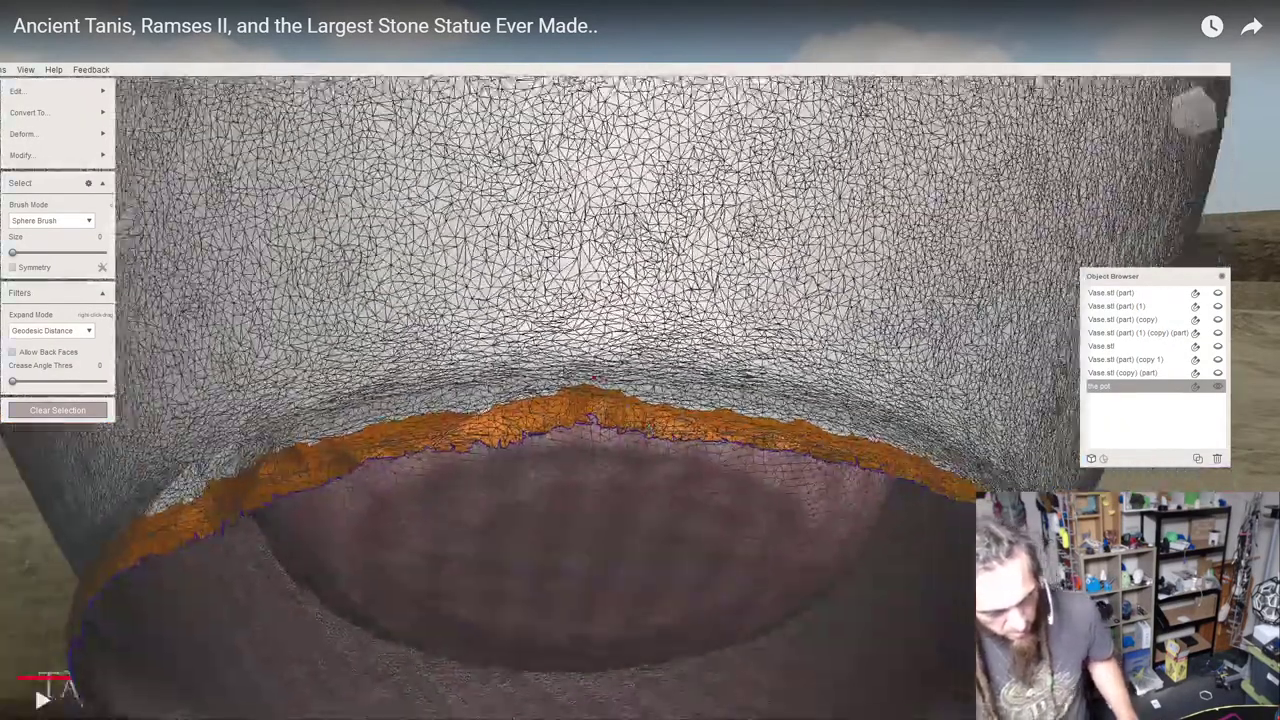
pyautogui.moveTo(650, 430); pyautogui.dragTo(705, 500, button='right')
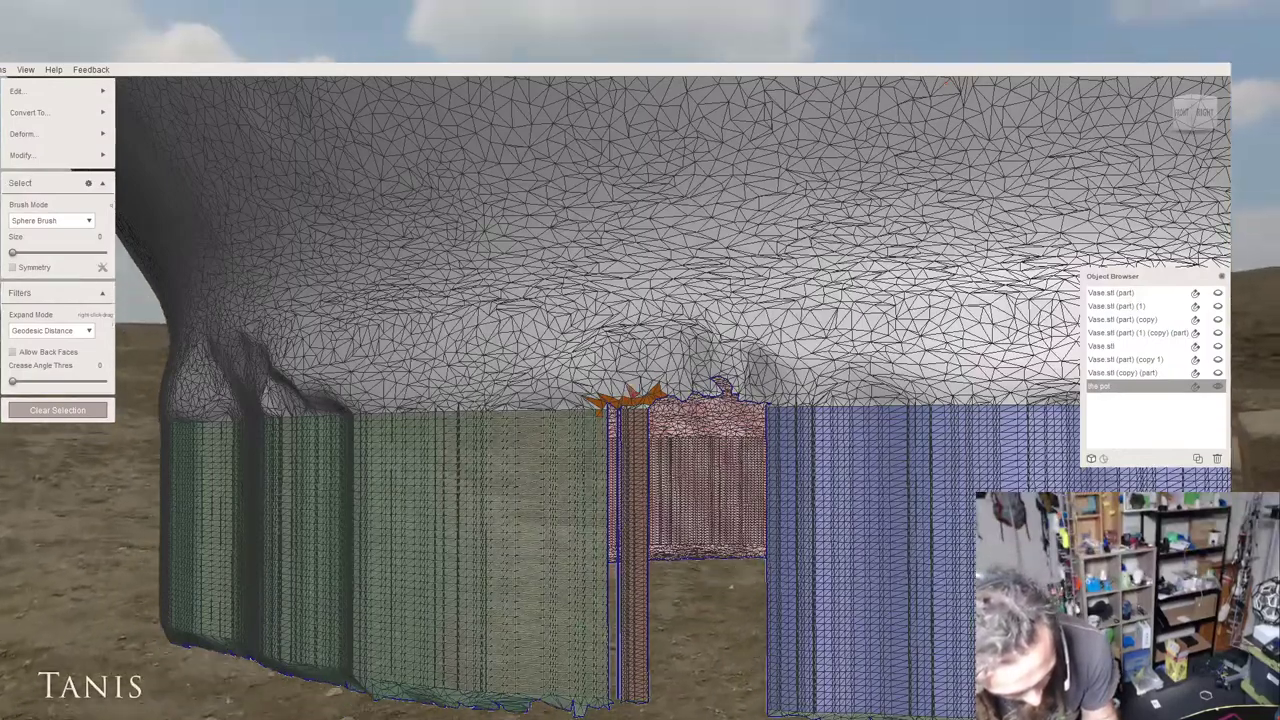
pyautogui.moveTo(643, 365); pyautogui.dragTo(645, 394, button='right')
pyautogui.scroll(5, 642, 320)
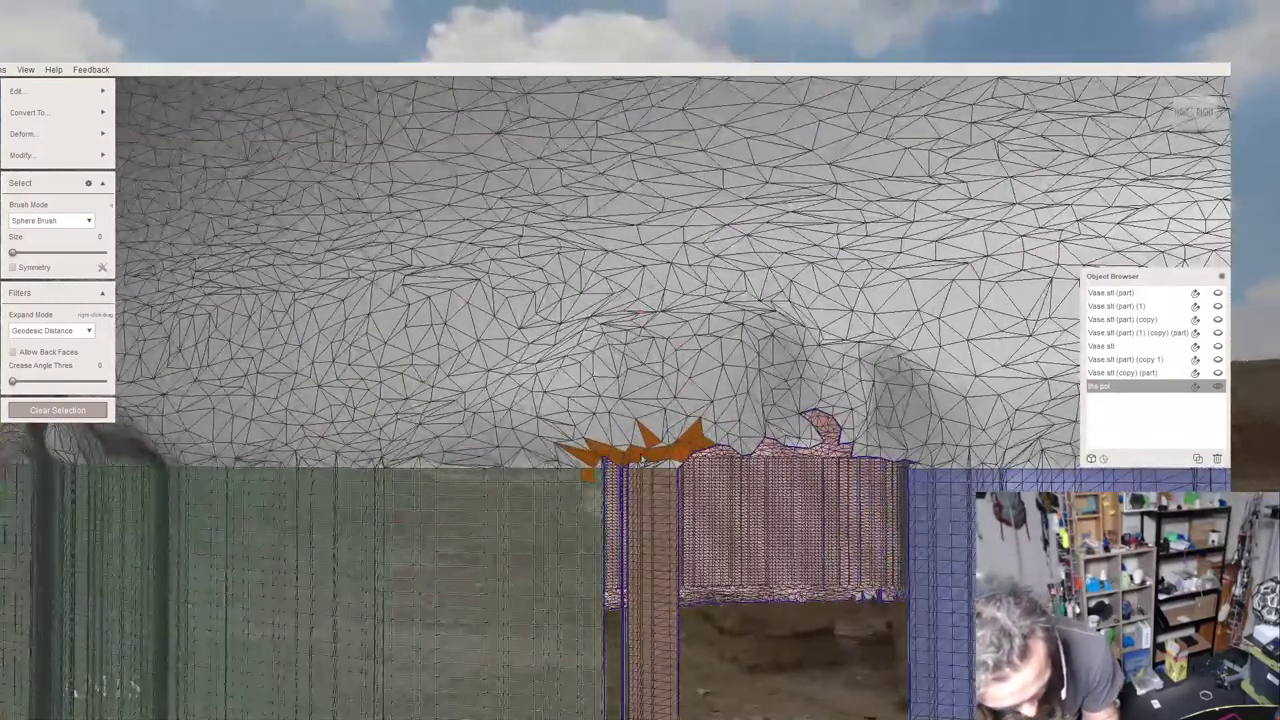
pyautogui.press('e')
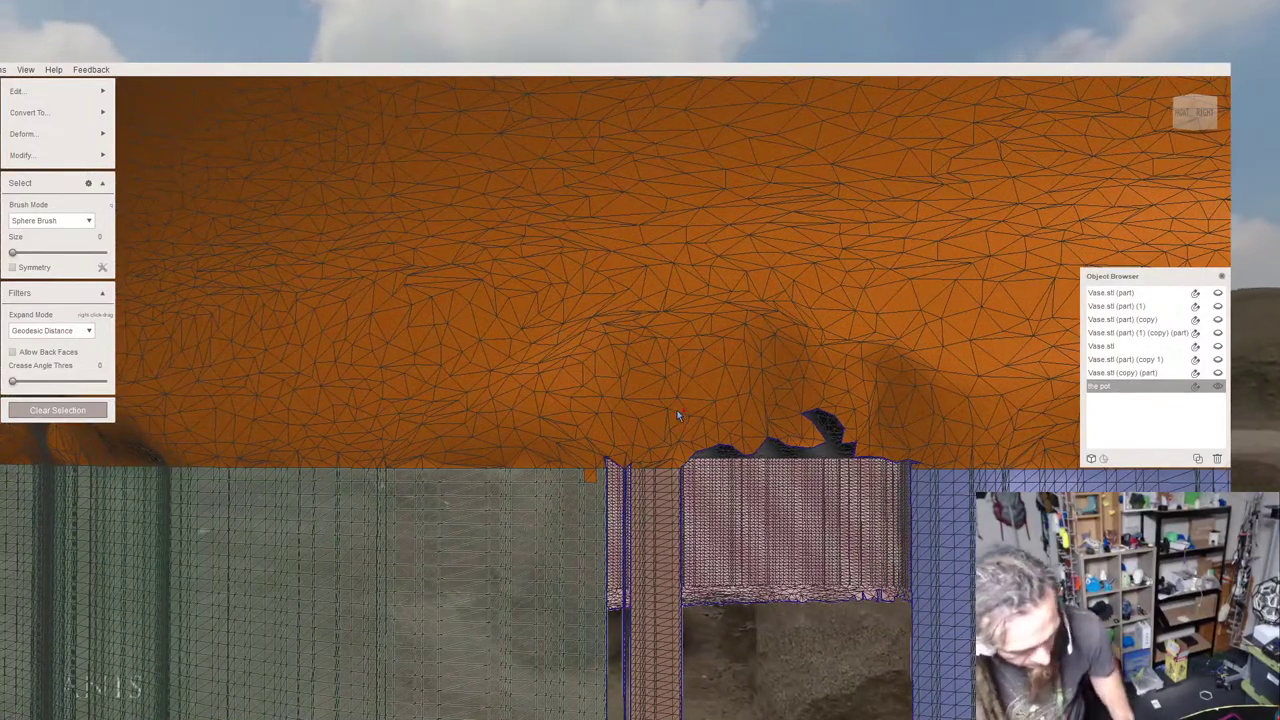
pyautogui.press('Escape')
# Select a band of faces along the ragged edge above the wall's opening and grow it by three rings.
pyautogui.click(595, 458)
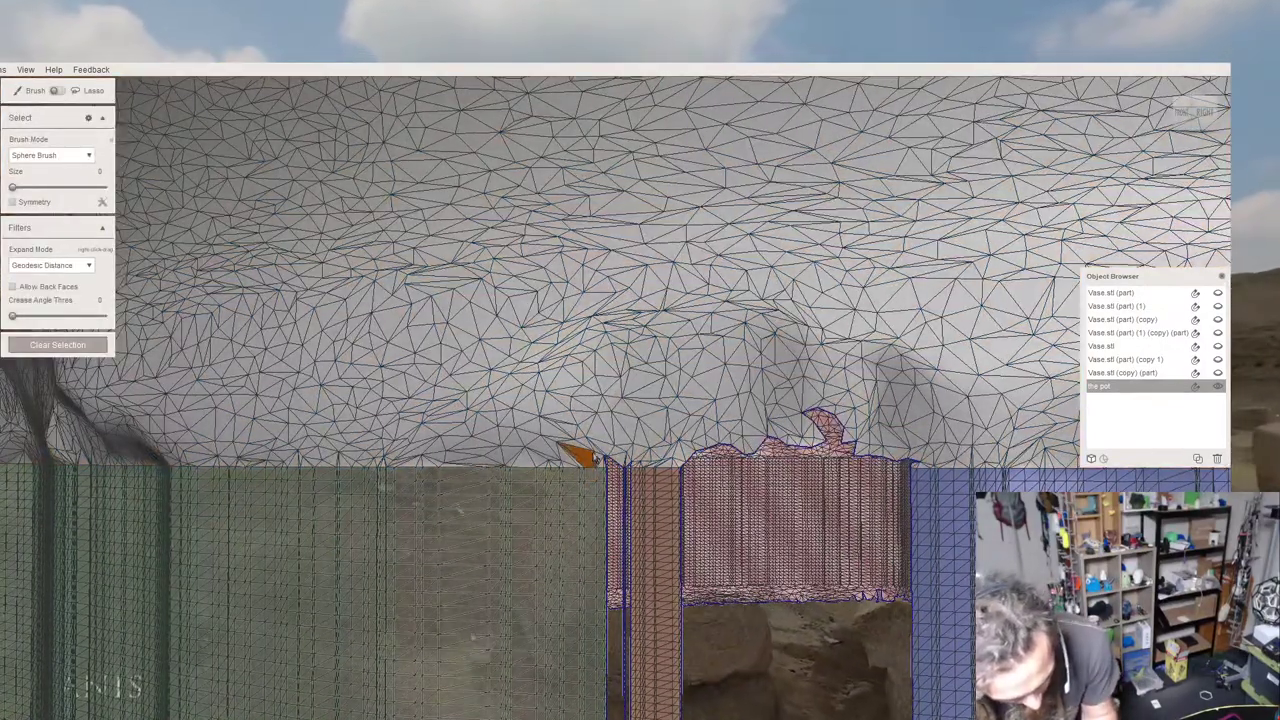
pyautogui.moveTo(617, 449); pyautogui.dragTo(656, 458)
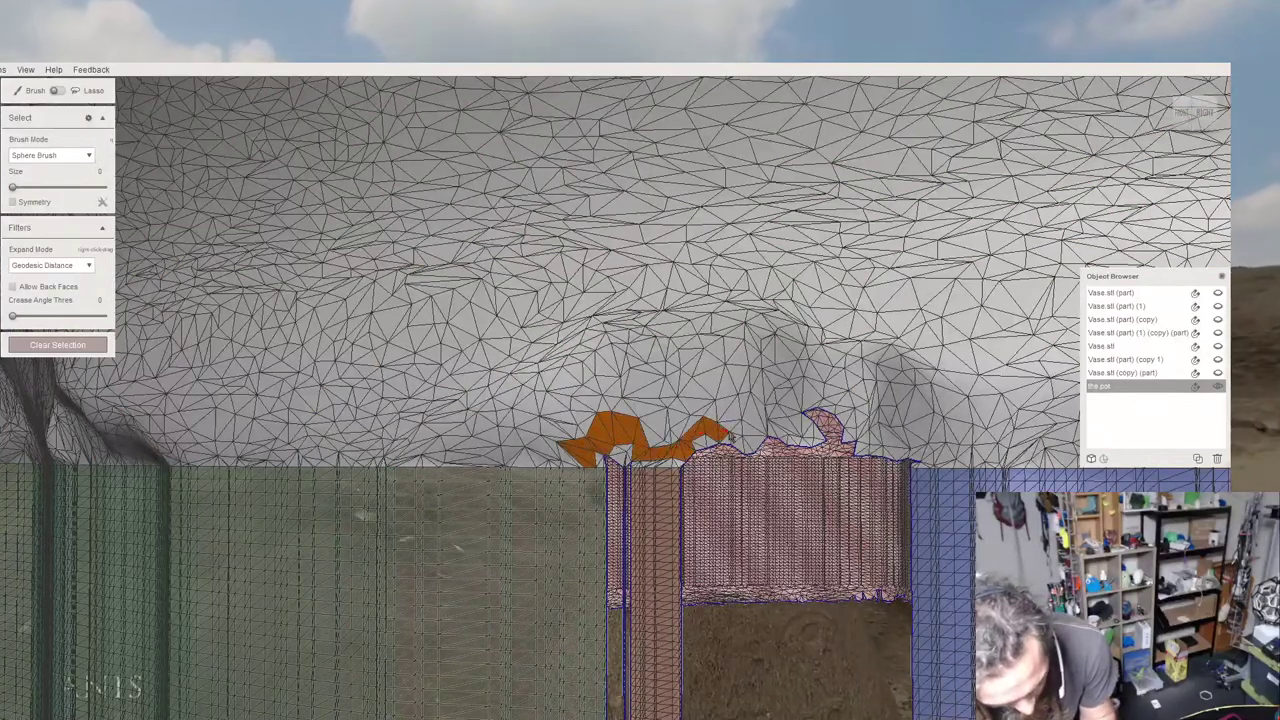
pyautogui.moveTo(823, 398); pyautogui.dragTo(935, 451)
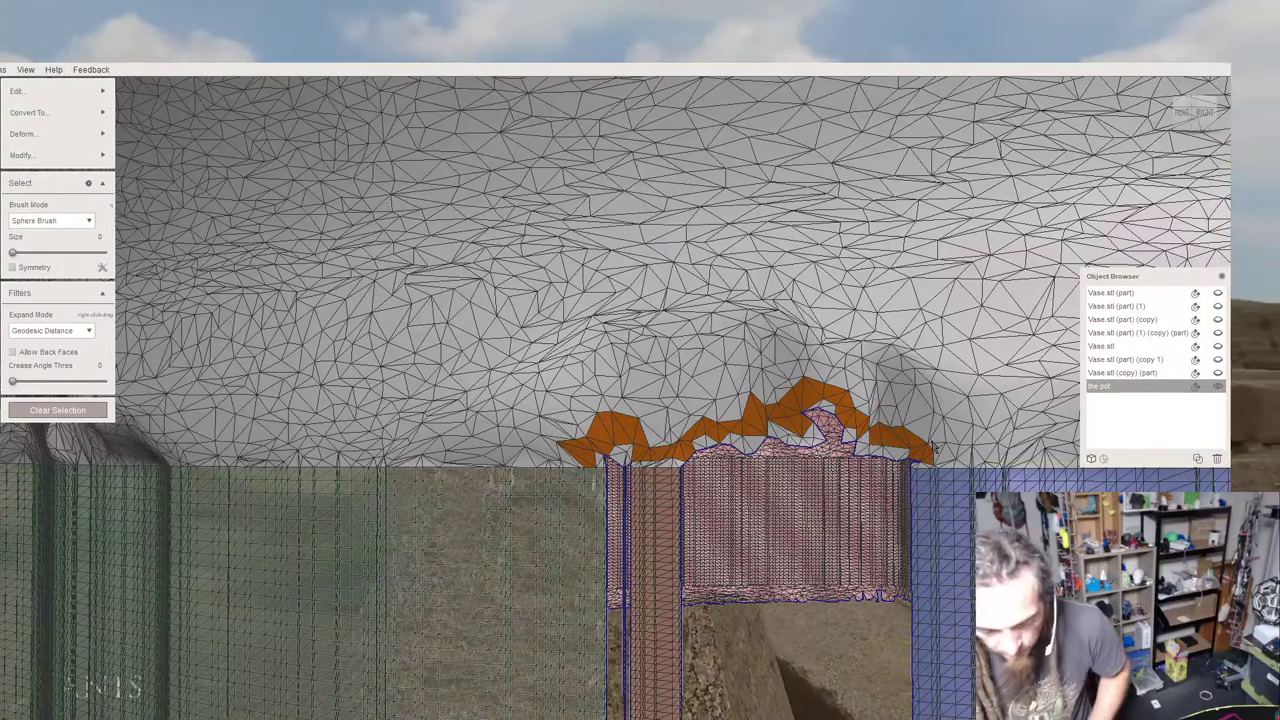
pyautogui.hotkey('shift', '.')
pyautogui.hotkey('shift', '.')
pyautogui.hotkey('shift', '.')
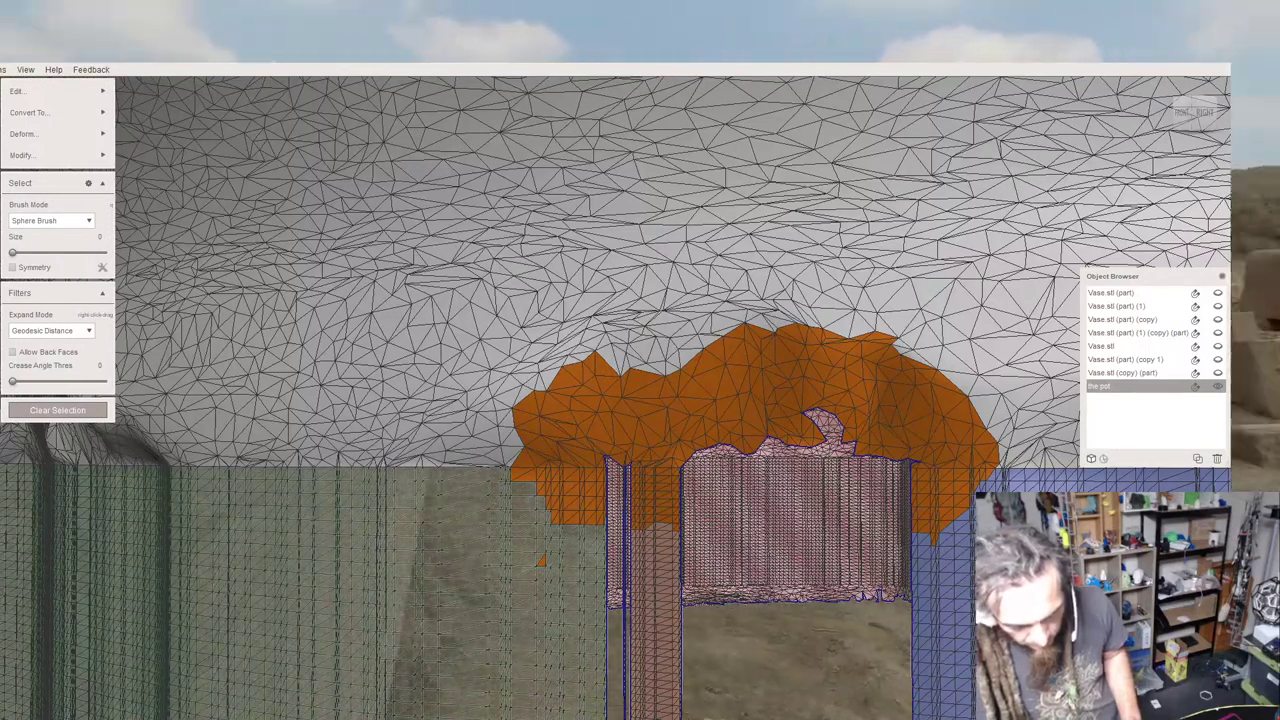
# Add the extruded wall face groups on both sides of the opening and the narrow strip between them to the selection.
pyautogui.doubleClick(943, 598)
pyautogui.doubleClick(648, 582)
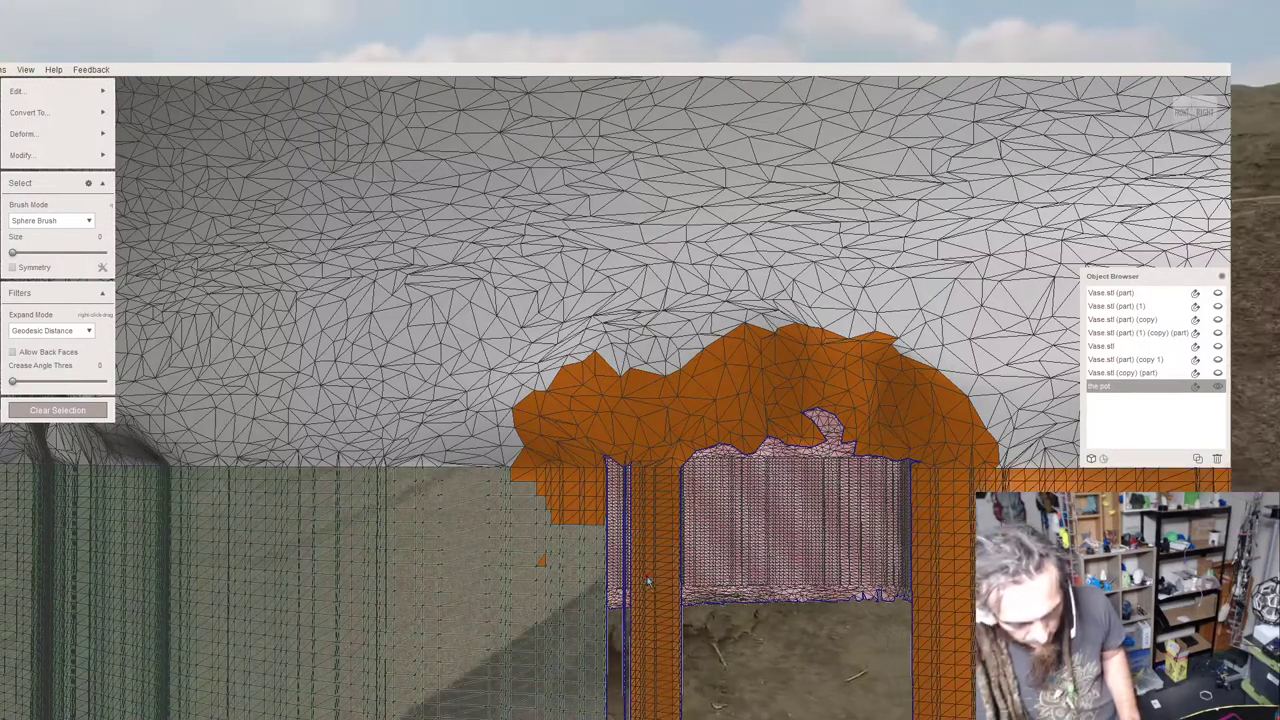
pyautogui.doubleClick(486, 590)
pyautogui.keyDown('alt'); pyautogui.moveTo(508, 608); pyautogui.dragTo(488, 532); pyautogui.keyUp('alt')
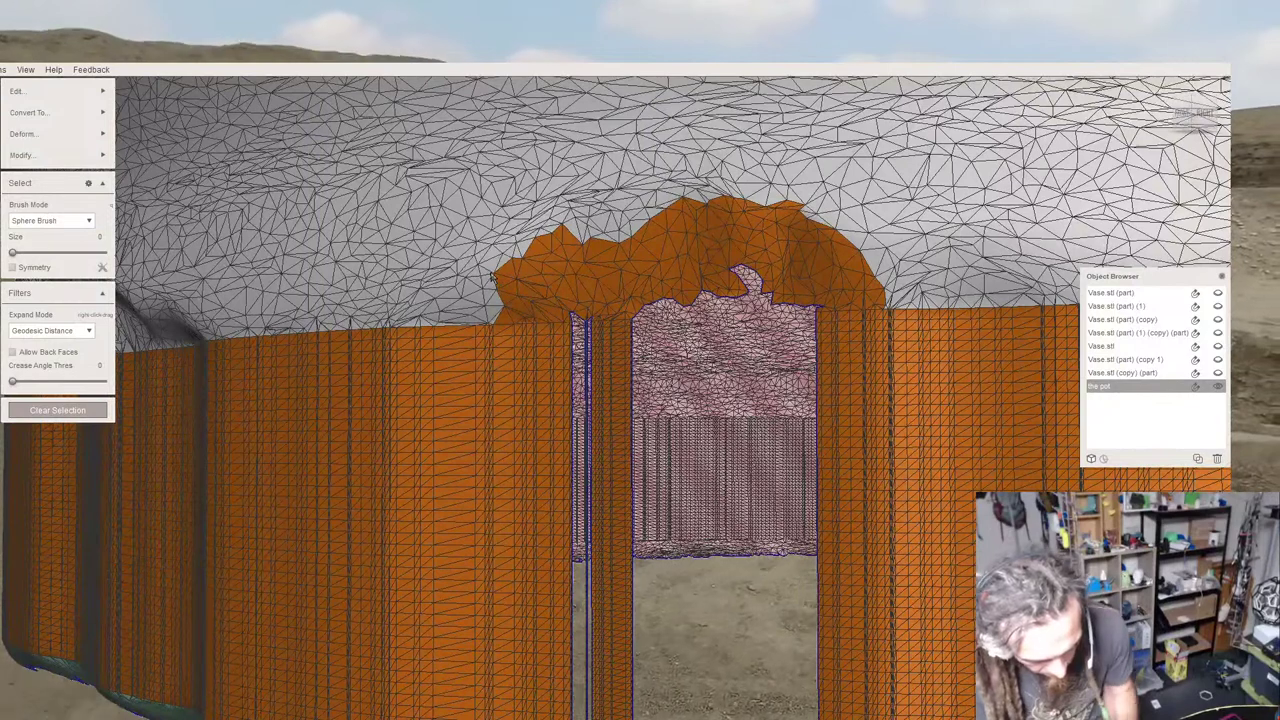
# Trim the selection above the opening with a size 13 brush and reselect the wall faces removed beside it.
pyautogui.keyDown('alt'); pyautogui.moveTo(491, 276); pyautogui.dragTo(498, 282); pyautogui.keyUp('alt')
pyautogui.keyDown('ctrl'); pyautogui.moveTo(498, 282); pyautogui.dragTo(507, 281); pyautogui.keyUp('ctrl')
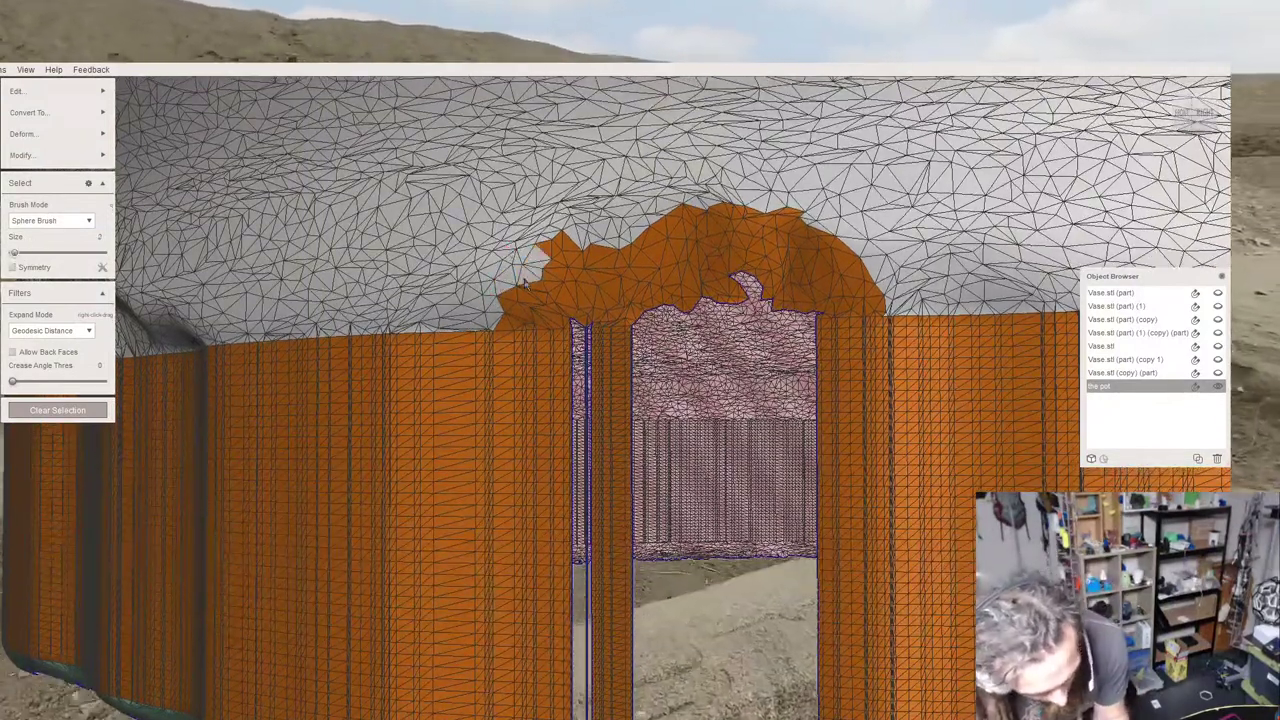
pyautogui.click(14, 256)
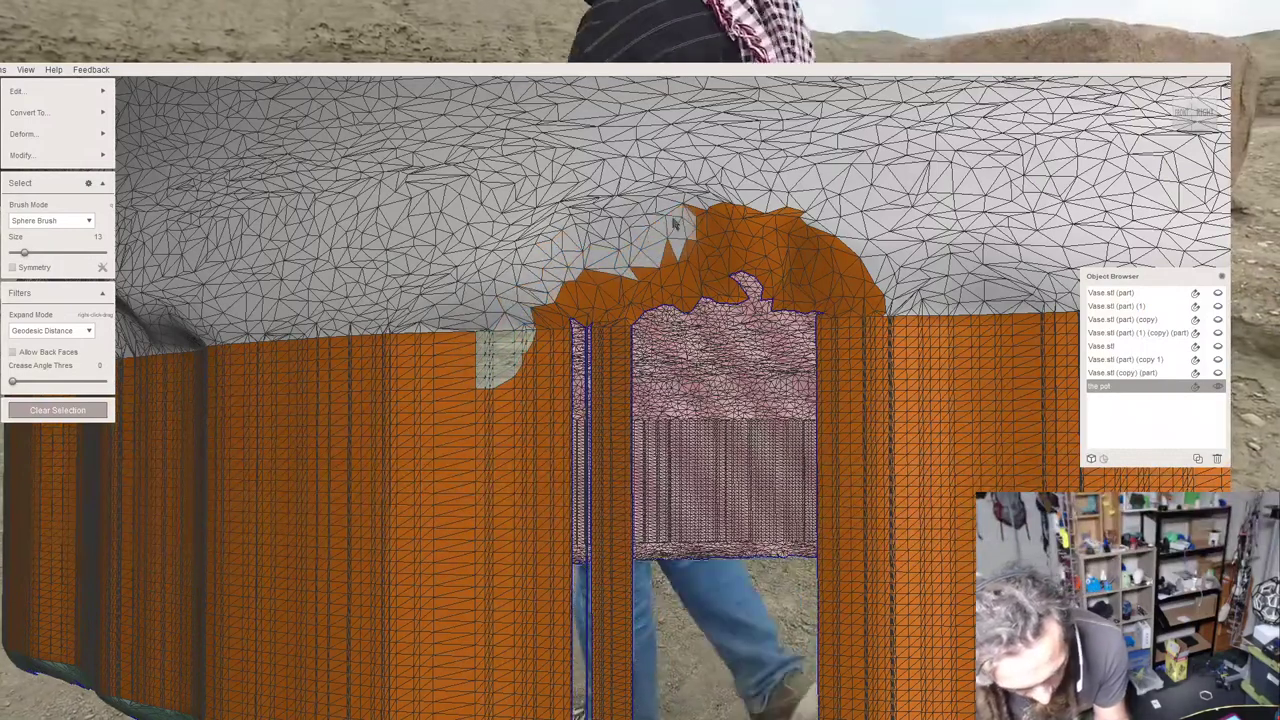
pyautogui.keyDown('ctrl'); pyautogui.moveTo(679, 222); pyautogui.dragTo(860, 262); pyautogui.keyUp('ctrl')
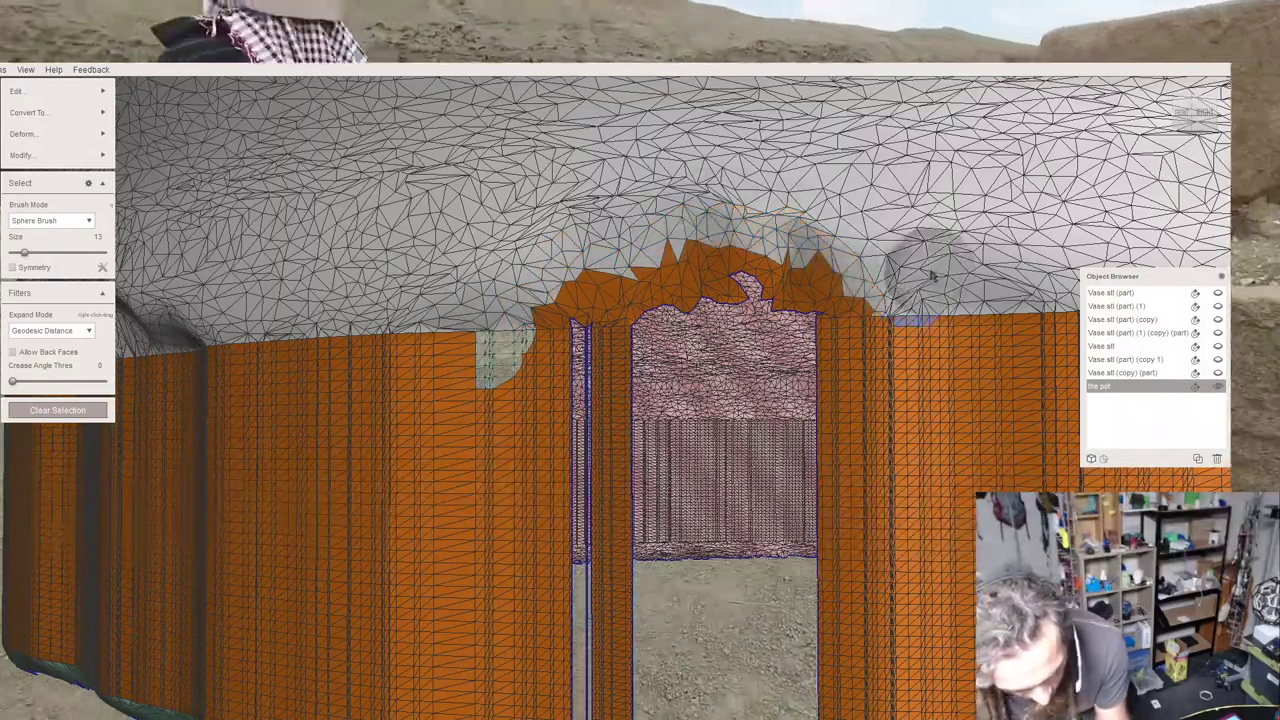
pyautogui.moveTo(490, 378); pyautogui.dragTo(517, 366)
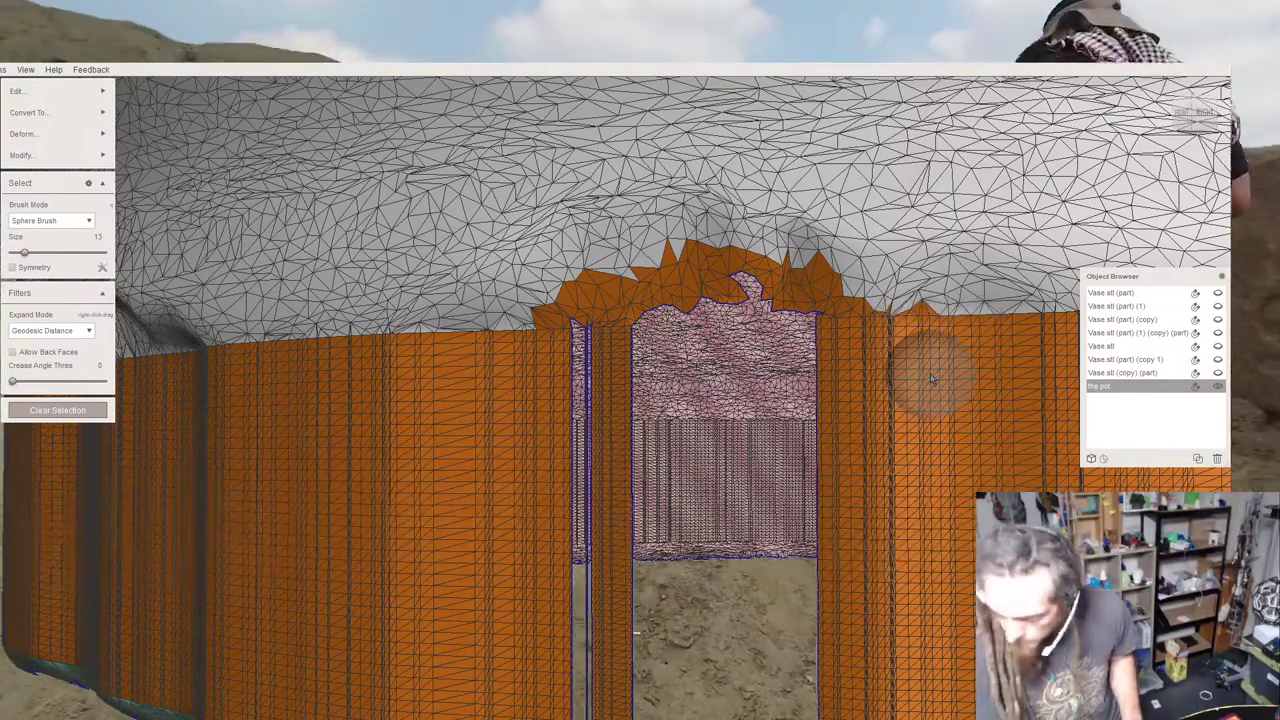
# Move the selected wall and edge faces straight downward with a face transform and accept it.
pyautogui.press('t')
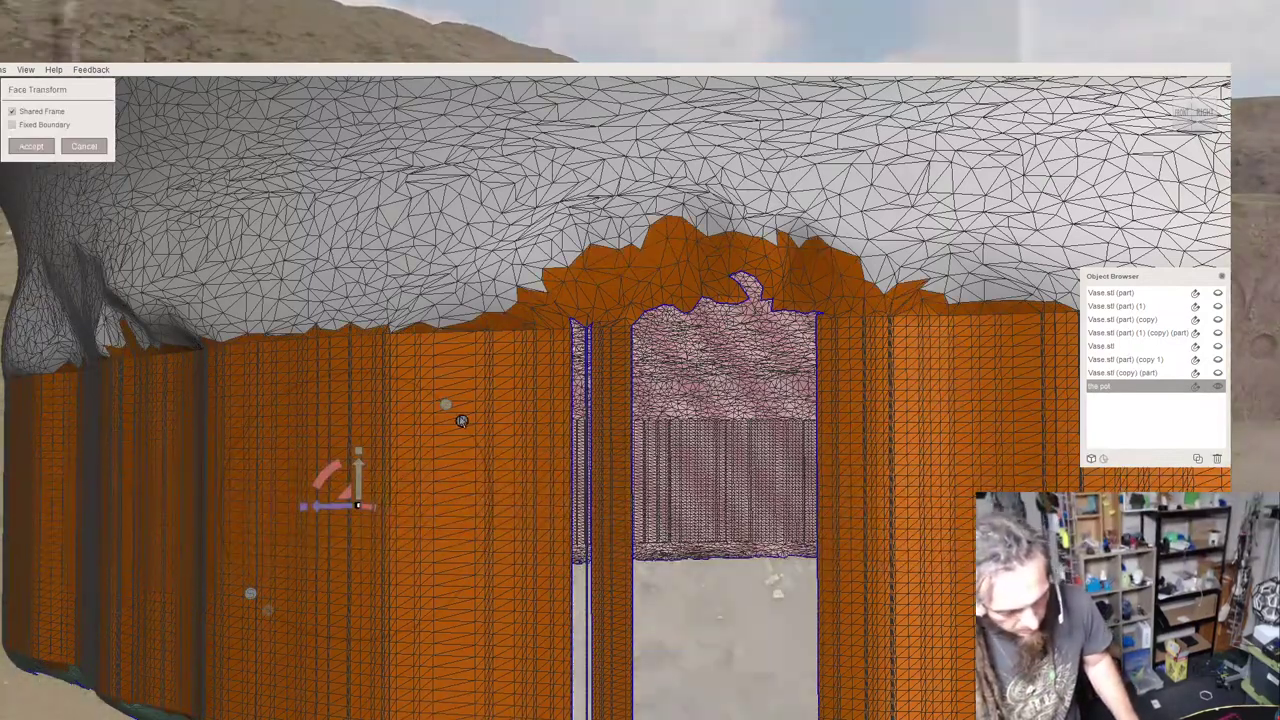
pyautogui.moveTo(380, 490); pyautogui.dragTo(385, 705)
pyautogui.scroll(-2, 481, 547)
pyautogui.moveTo(483, 545); pyautogui.dragTo(464, 483, button='right')
pyautogui.scroll(-2, 462, 488)
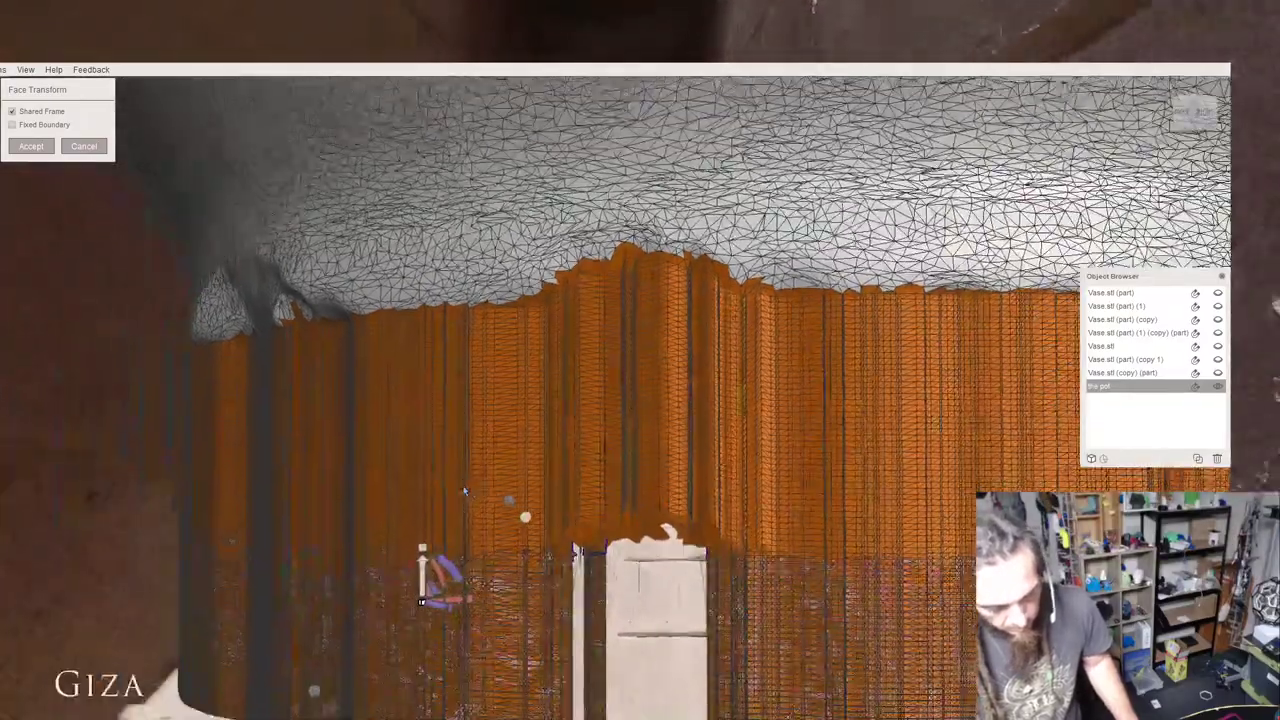
pyautogui.moveTo(463, 489); pyautogui.dragTo(421, 397, button='middle')
pyautogui.scroll(-2, 420, 485)
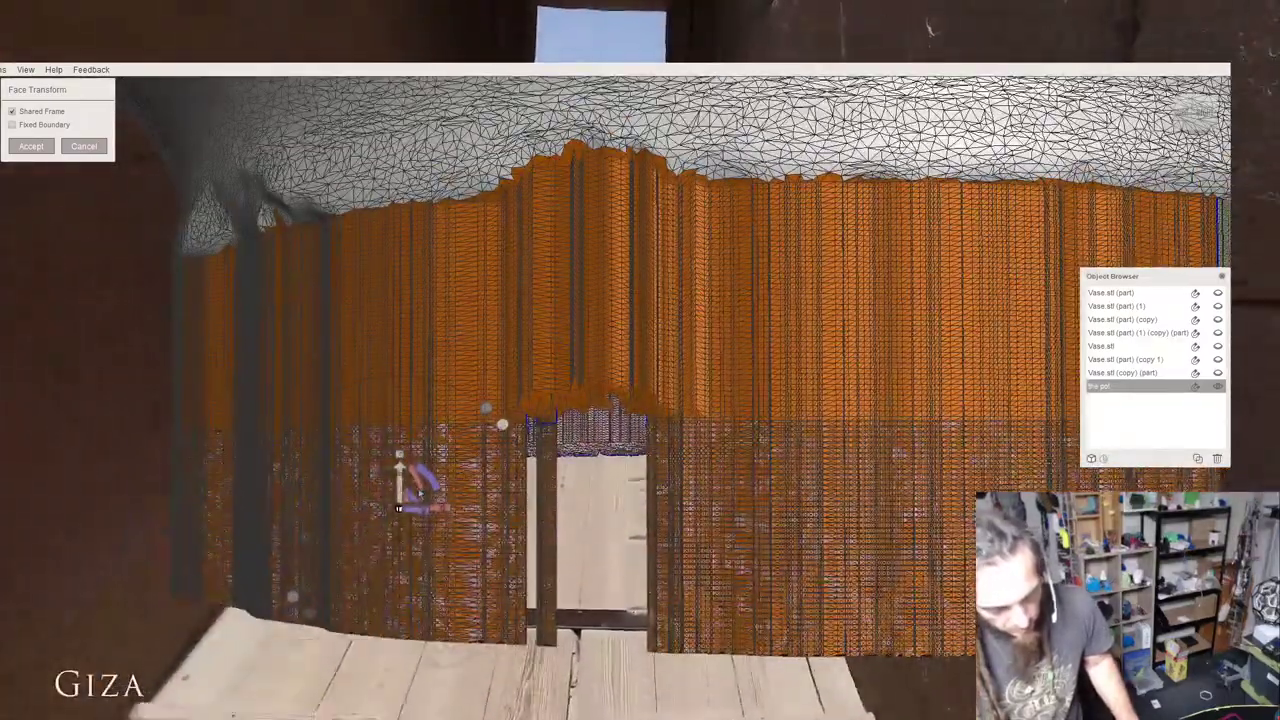
pyautogui.moveTo(400, 482); pyautogui.dragTo(400, 600)
pyautogui.click(30, 147)
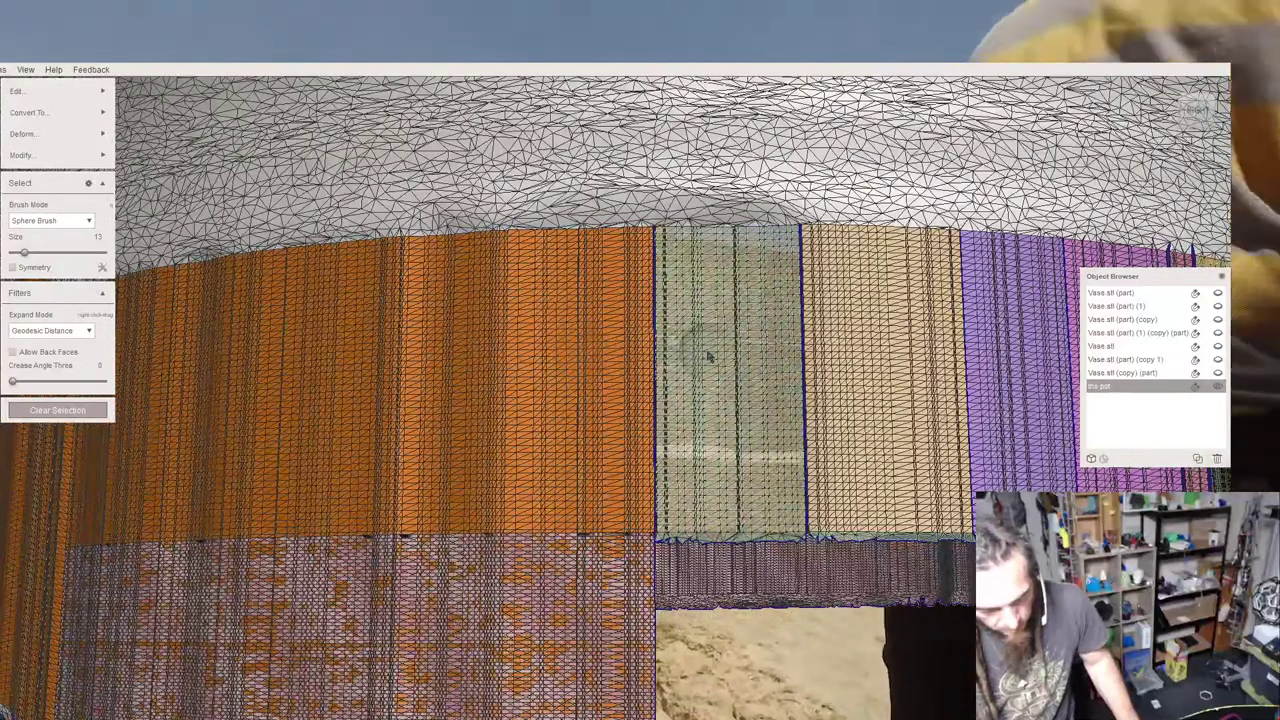
# Add the neighbouring extruded wall face groups to the selection and brush in the upper faces at their seams.
pyautogui.doubleClick(709, 350)
pyautogui.doubleClick(871, 350)
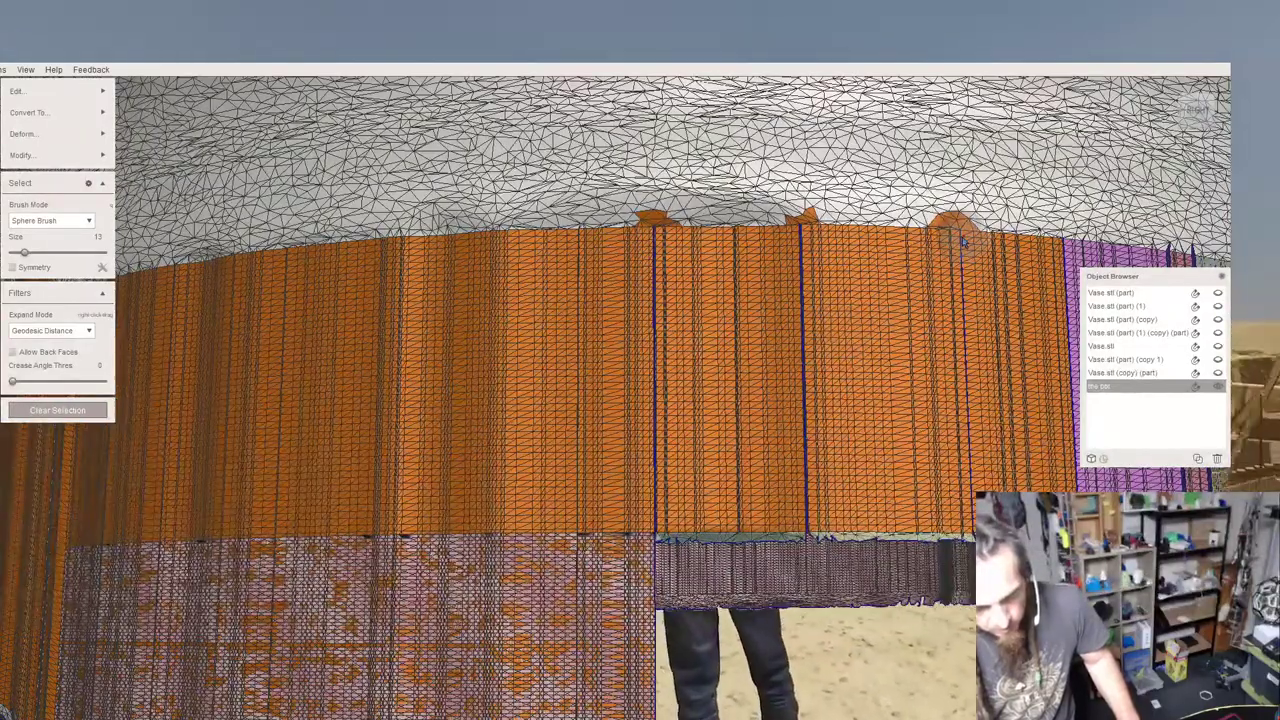
pyautogui.moveTo(948, 238); pyautogui.dragTo(662, 388, button='right')
pyautogui.doubleClick(662, 388)
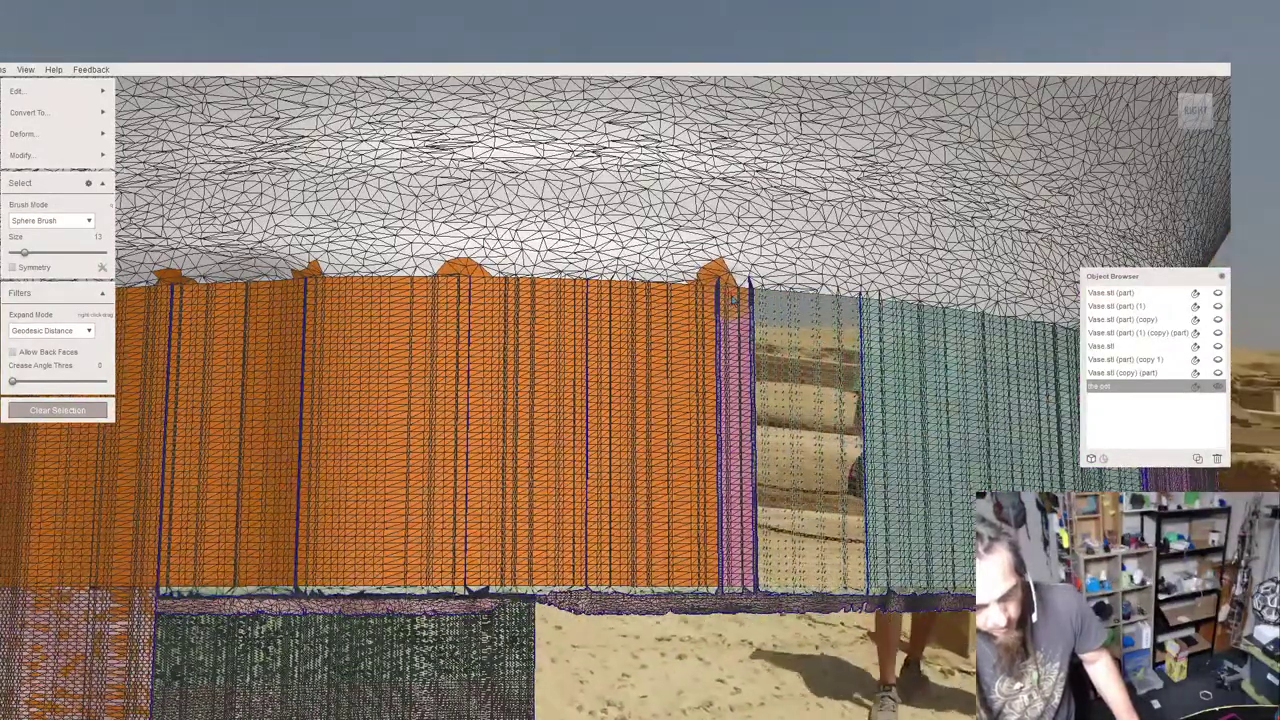
pyautogui.click(750, 288)
pyautogui.click(758, 322)
# Continue the selection around the vase through the narrow strip and the following wall face groups up to the dark gap.
pyautogui.moveTo(846, 345); pyautogui.dragTo(792, 350, button='right')
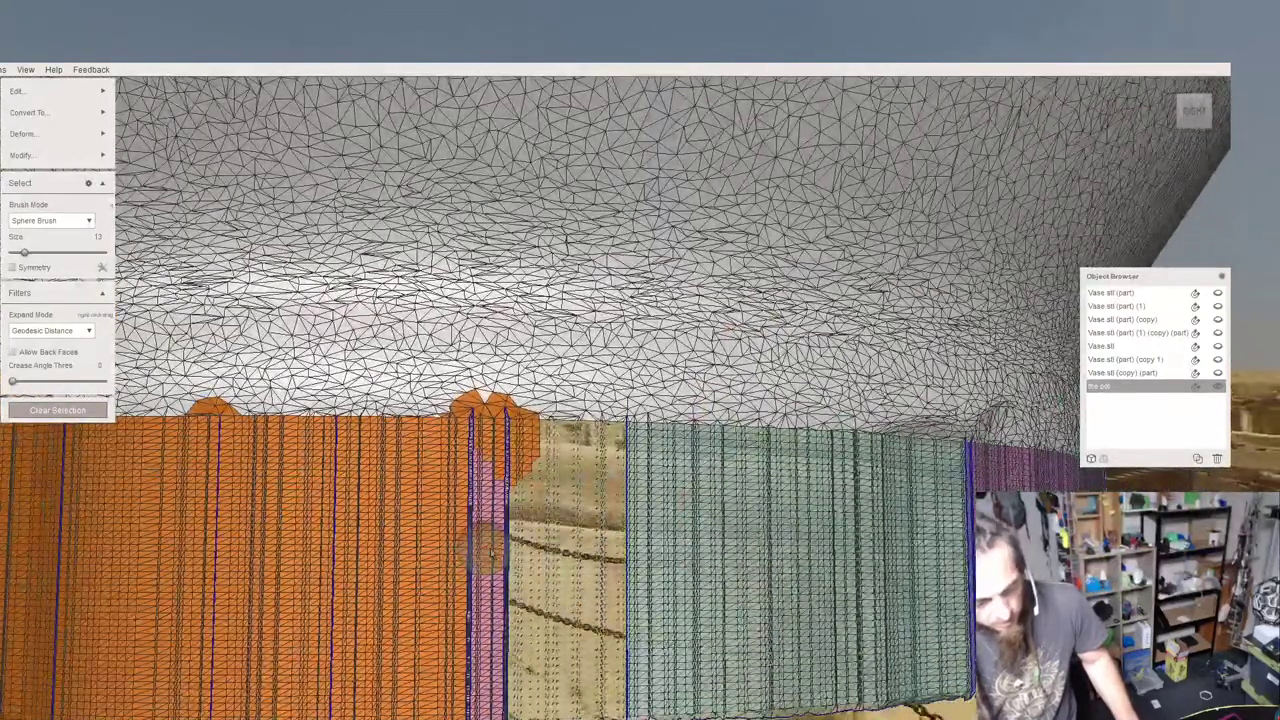
pyautogui.click(486, 547)
pyautogui.doubleClick(560, 545)
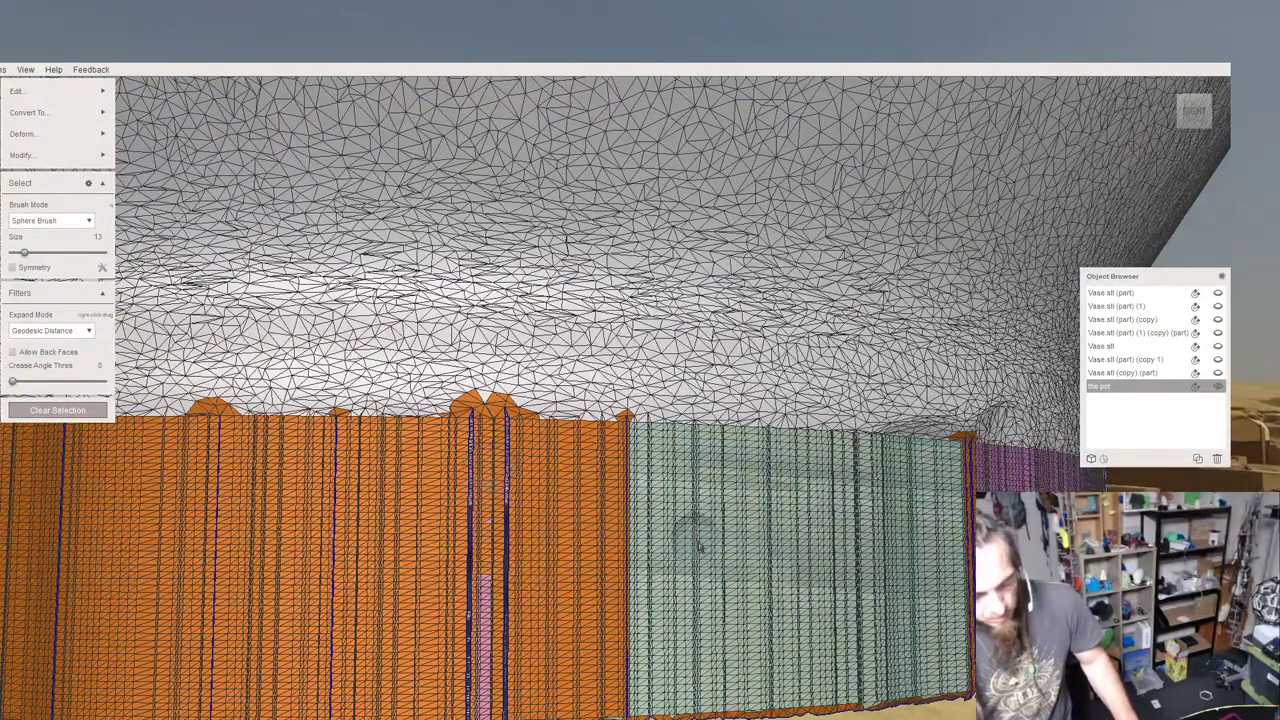
pyautogui.click(714, 545)
pyautogui.doubleClick(712, 556)
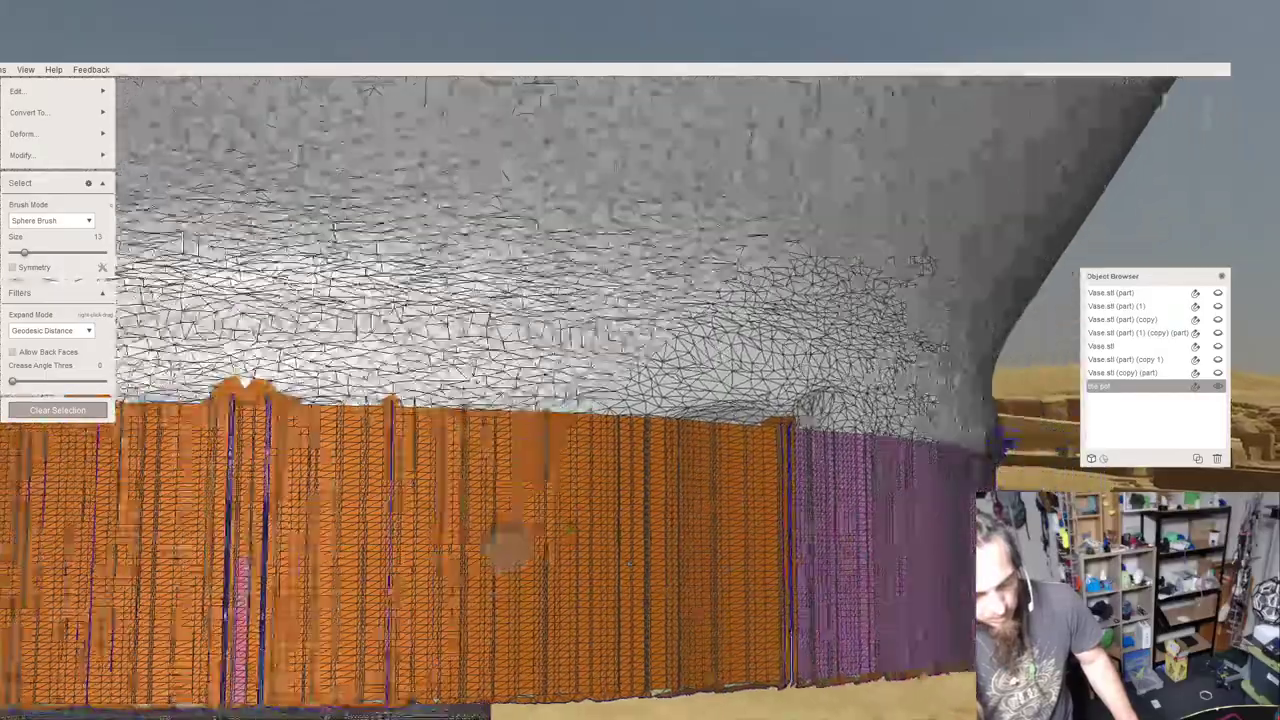
pyautogui.moveTo(724, 566); pyautogui.dragTo(714, 566, button='right')
pyautogui.moveTo(714, 566); pyautogui.dragTo(857, 500, button='middle')
pyautogui.moveTo(857, 500); pyautogui.dragTo(734, 514, button='right')
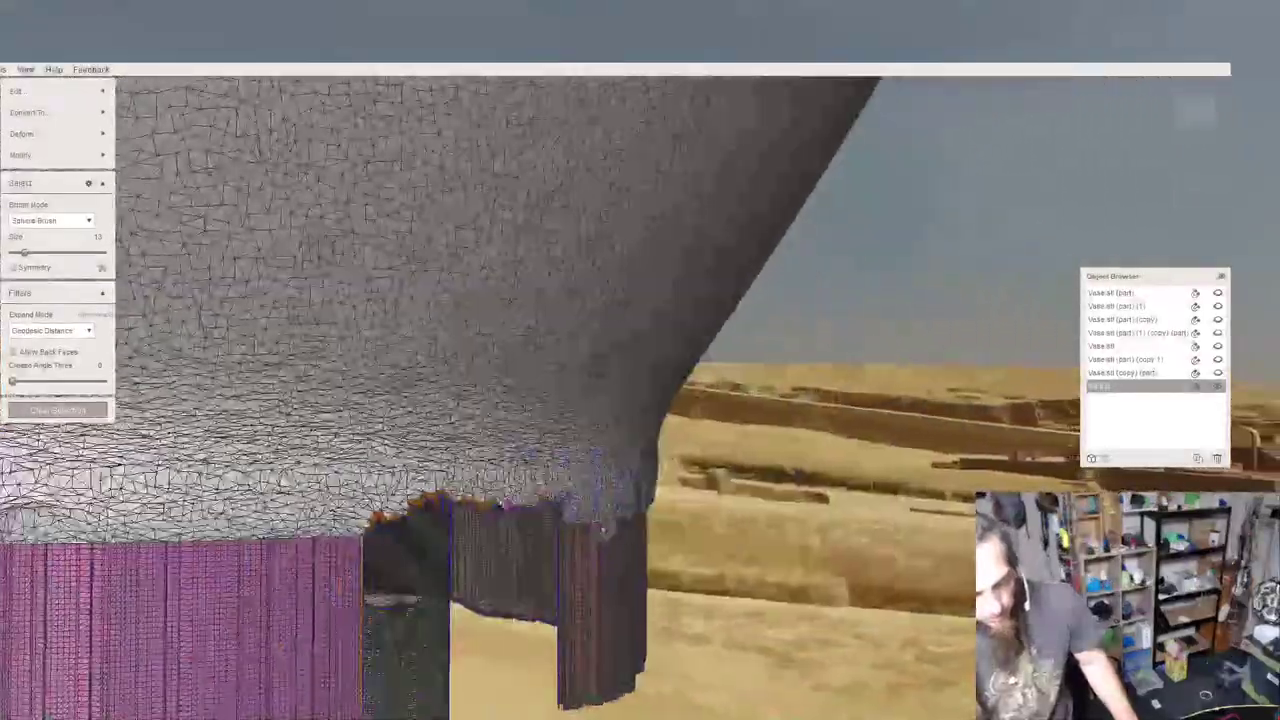
pyautogui.moveTo(604, 530); pyautogui.dragTo(697, 491, button='right')
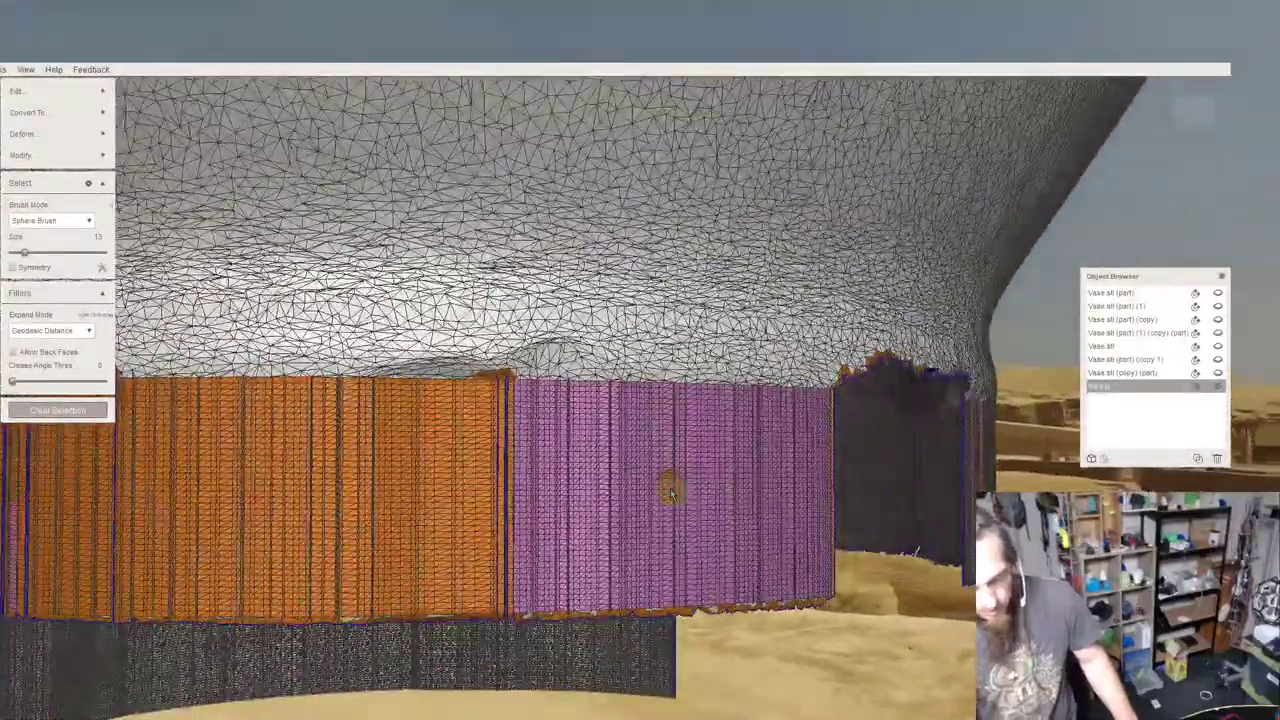
pyautogui.doubleClick(660, 495)
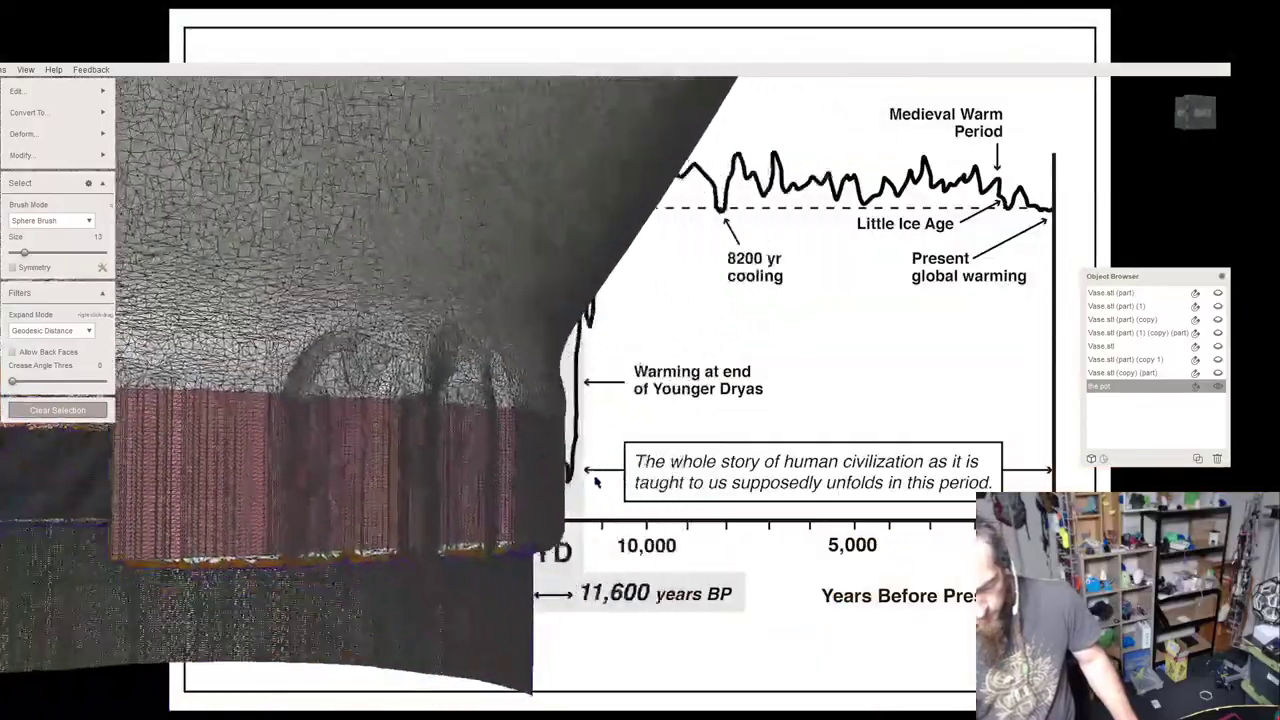
pyautogui.moveTo(595, 477); pyautogui.dragTo(582, 469, button='right')
pyautogui.moveTo(502, 483); pyautogui.dragTo(399, 457, button='right')
pyautogui.scroll(2, 400, 456)
pyautogui.moveTo(403, 453); pyautogui.dragTo(575, 472, button='middle')
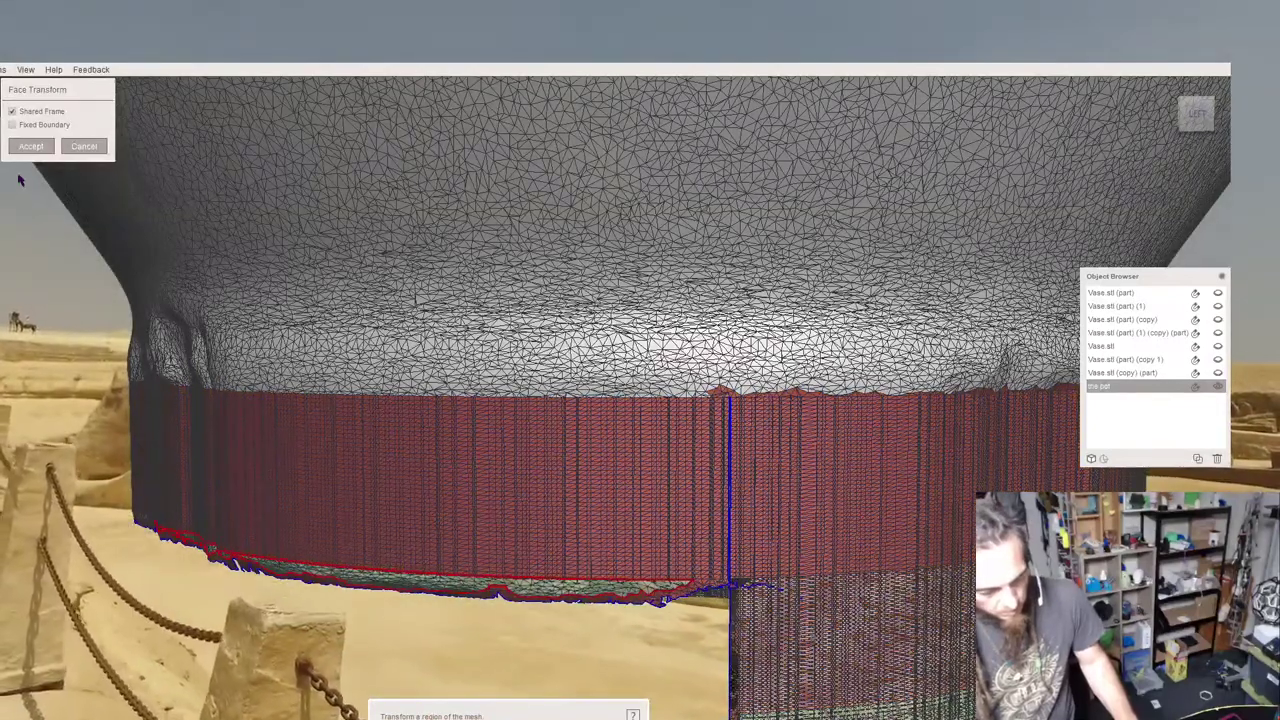
pyautogui.click(85, 148)
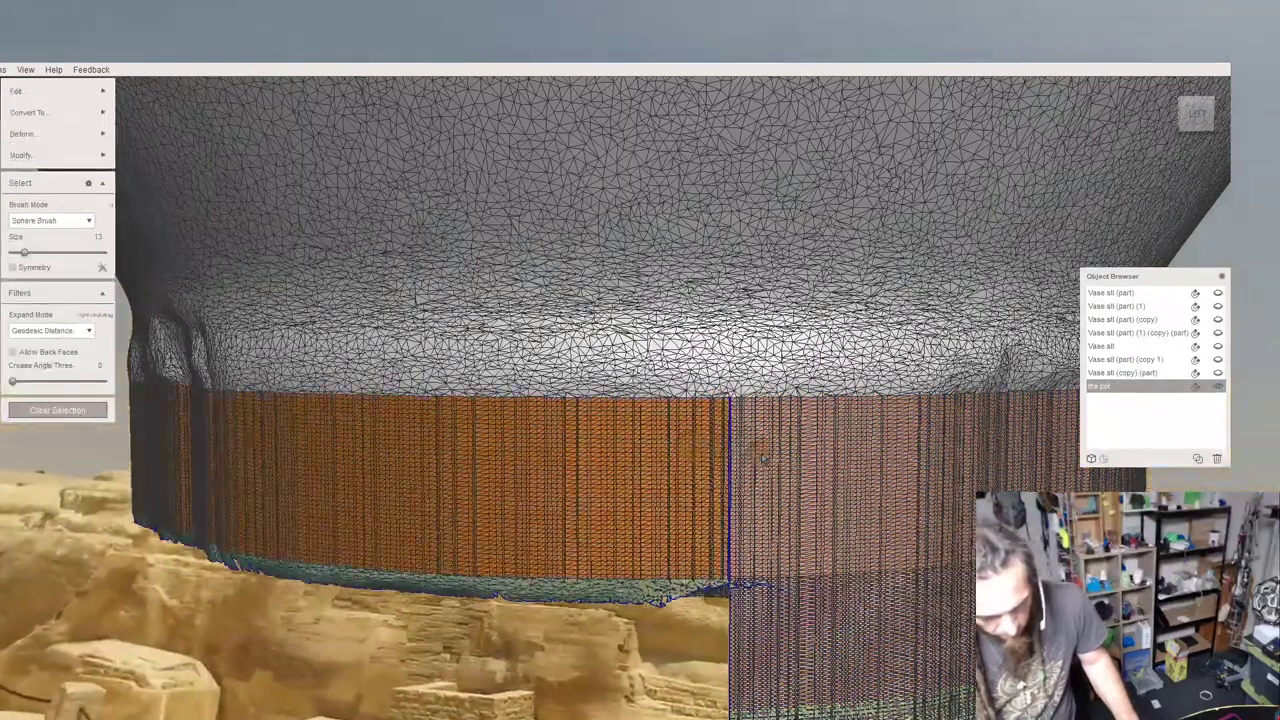
# Add the adjoining wall face group and its seam faces to the selection, then move everything straight down with an accepted face transform.
pyautogui.moveTo(763, 458); pyautogui.dragTo(718, 403)
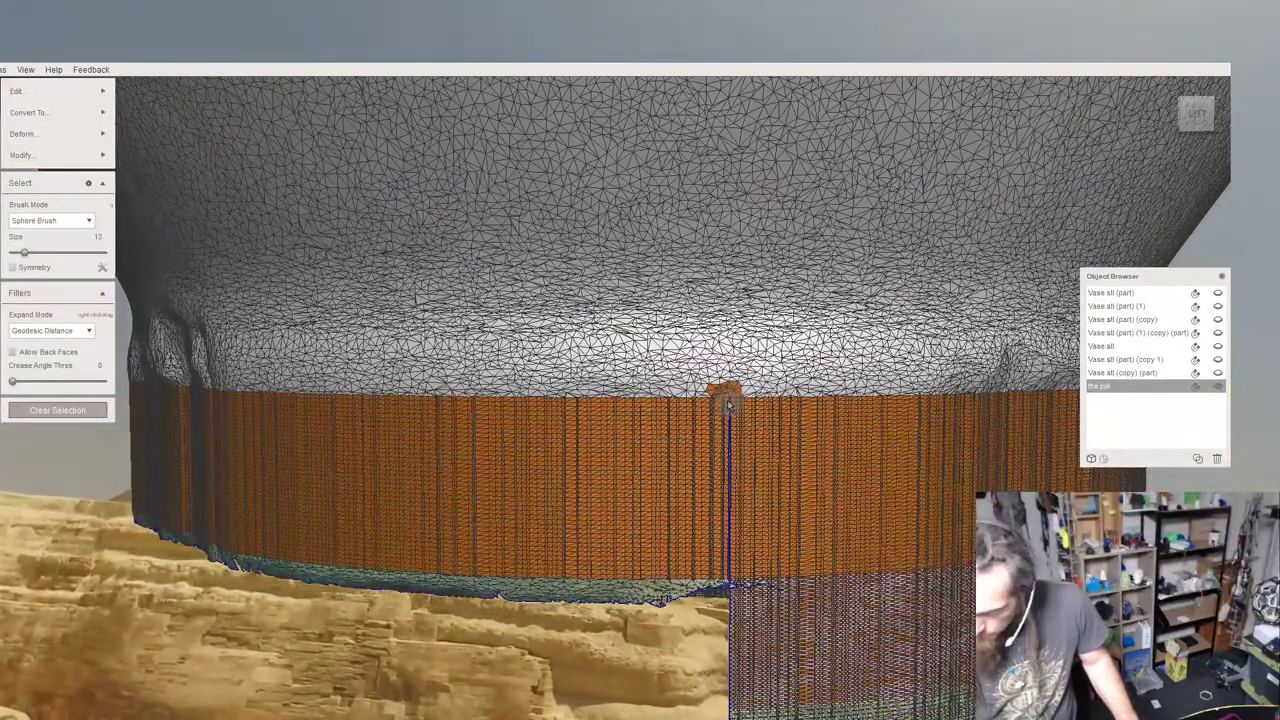
pyautogui.press('t')
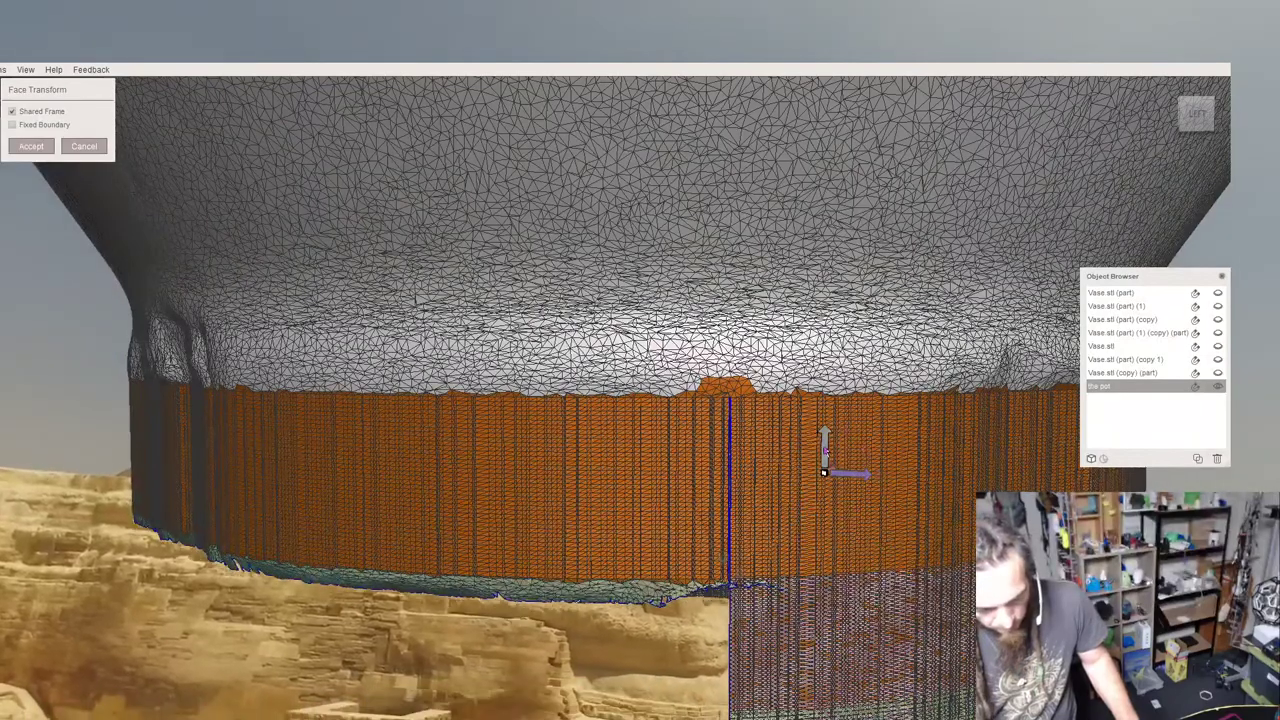
pyautogui.moveTo(825, 470); pyautogui.dragTo(828, 692)
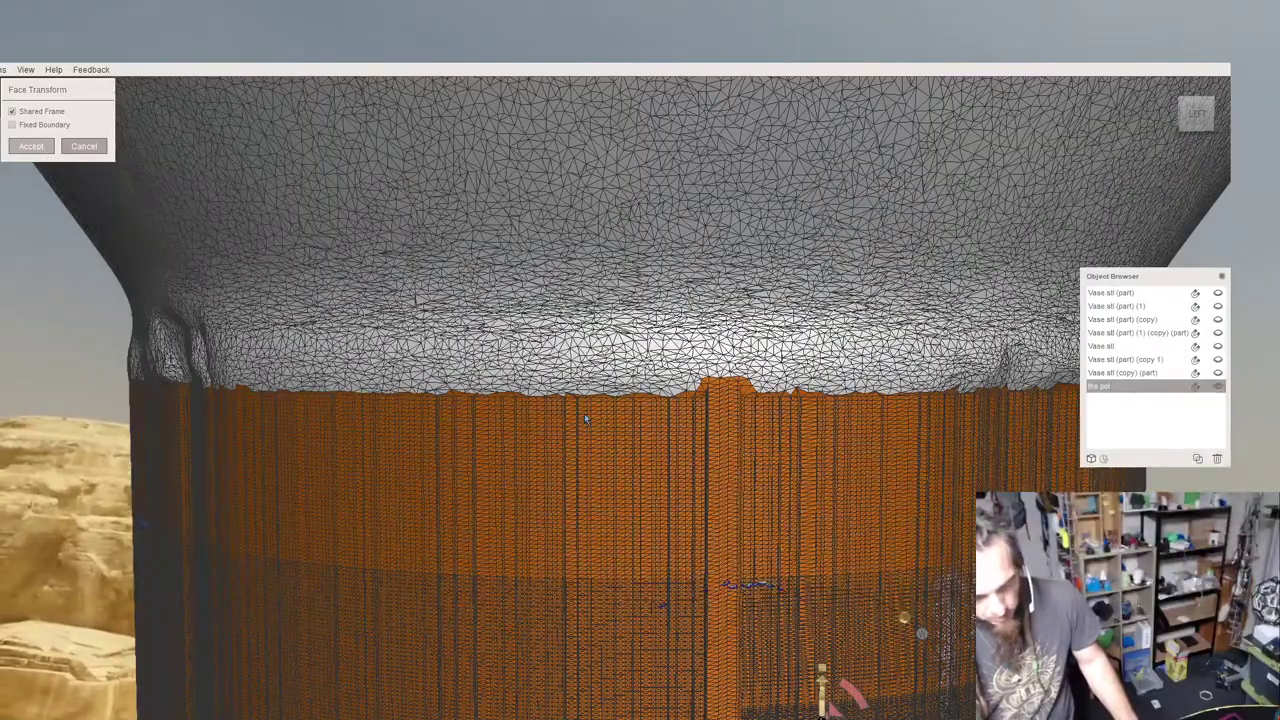
pyautogui.press('Return')
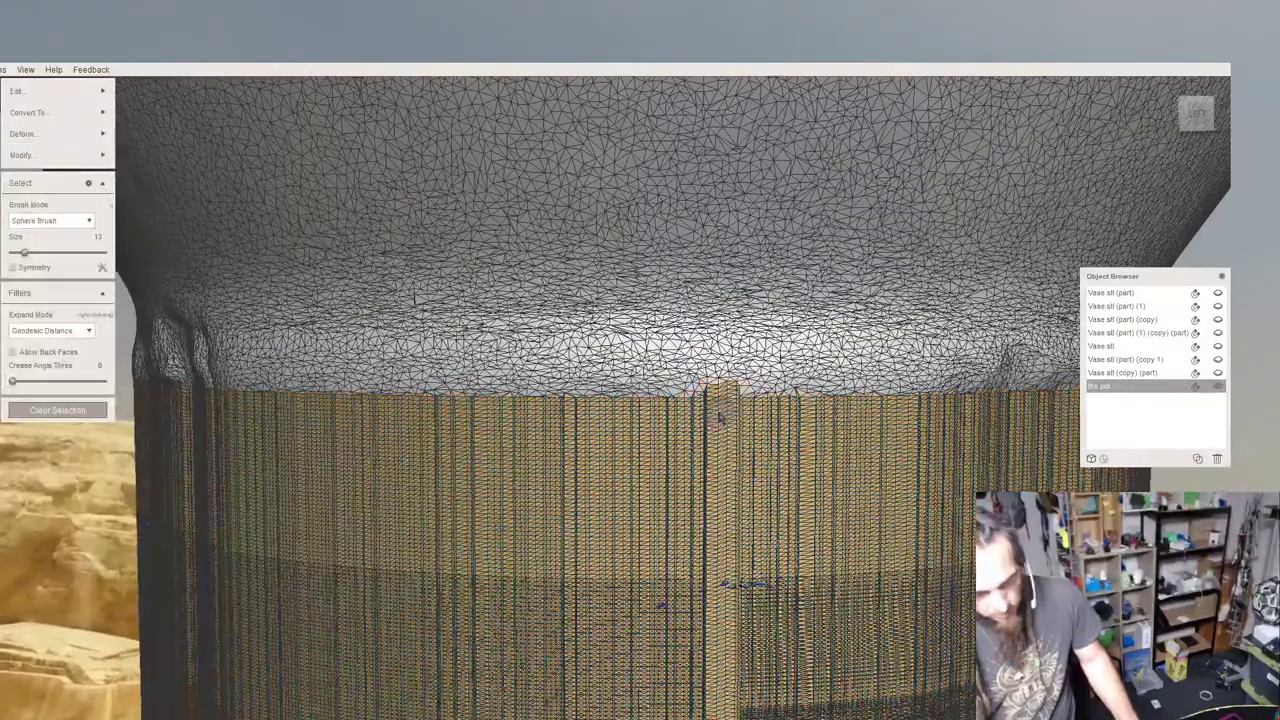
pyautogui.moveTo(720, 418)
pyautogui.mouseDown(button='right')
pyautogui.moveTo(612, 412)
pyautogui.moveTo(708, 416)
pyautogui.mouseUp(button='right')
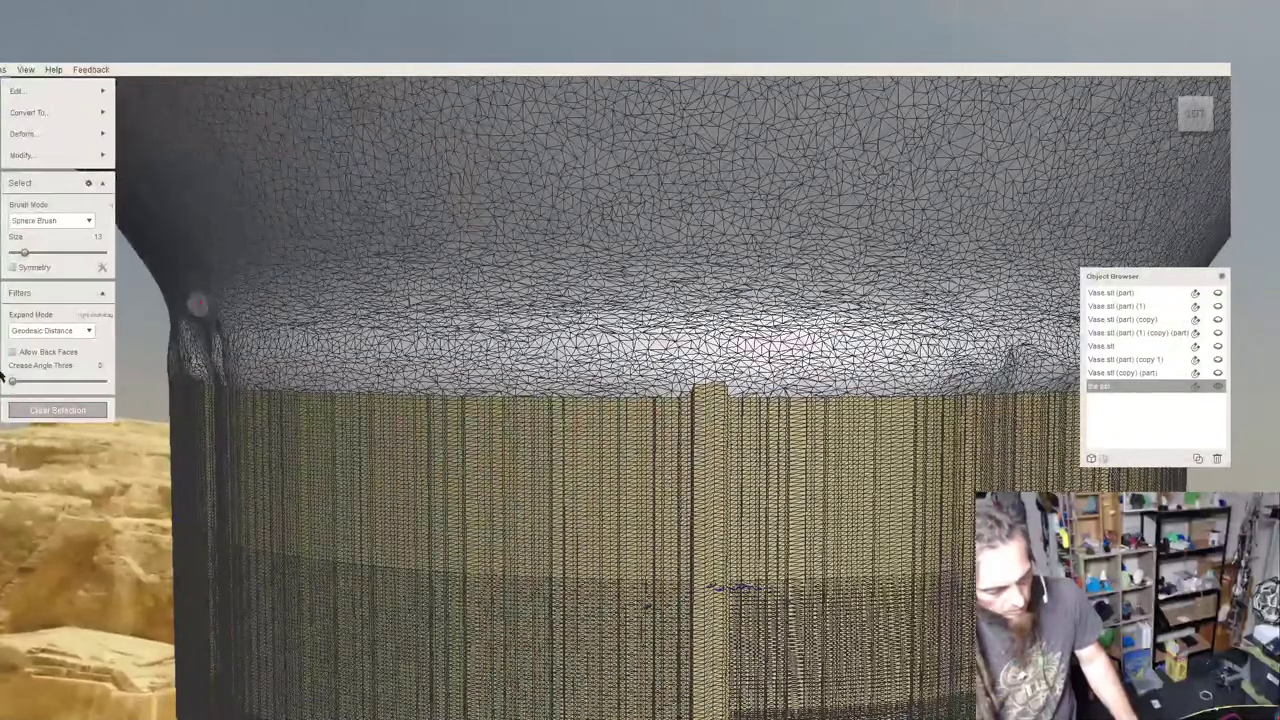
pyautogui.click(42, 411)
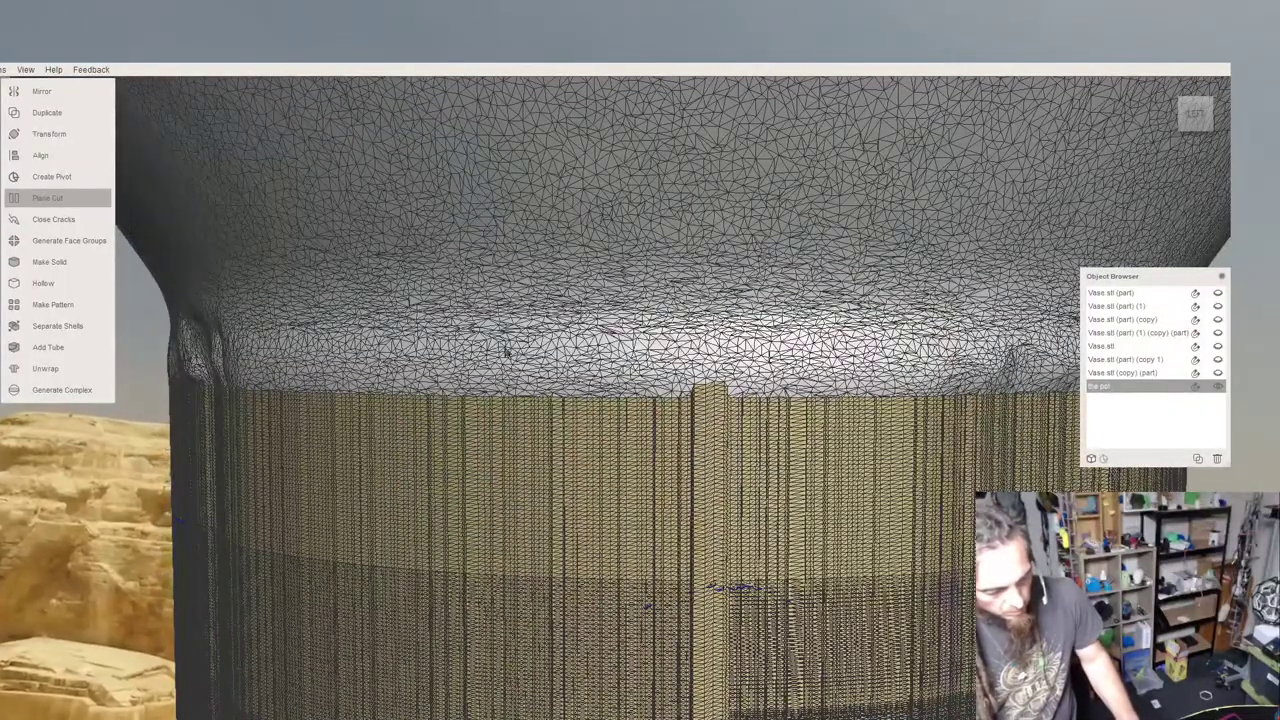
# Cut off the uneven lower part of the extended walls with a horizontal discard-half plane cut just below the neck, using Remeshed Fill.
pyautogui.click(58, 205)
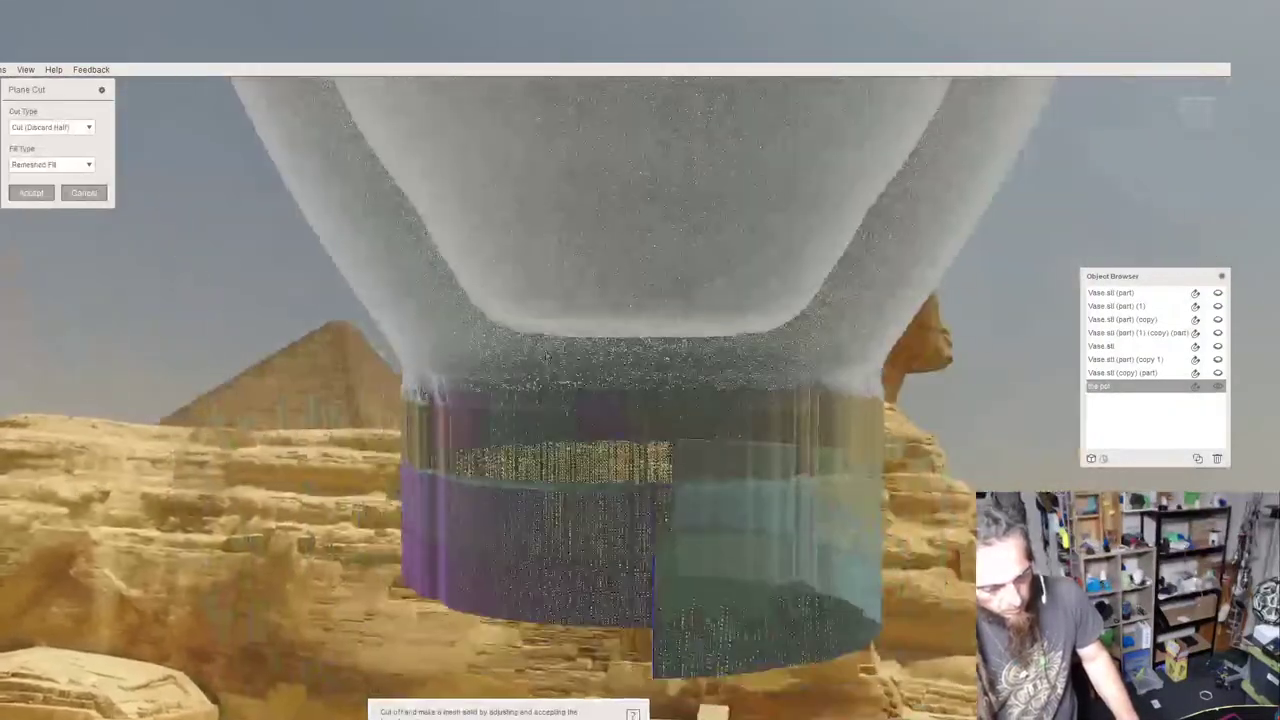
pyautogui.scroll(-3, 548, 354)
pyautogui.moveTo(554, 334); pyautogui.dragTo(569, 394, button='right')
pyautogui.scroll(-1, 570, 394)
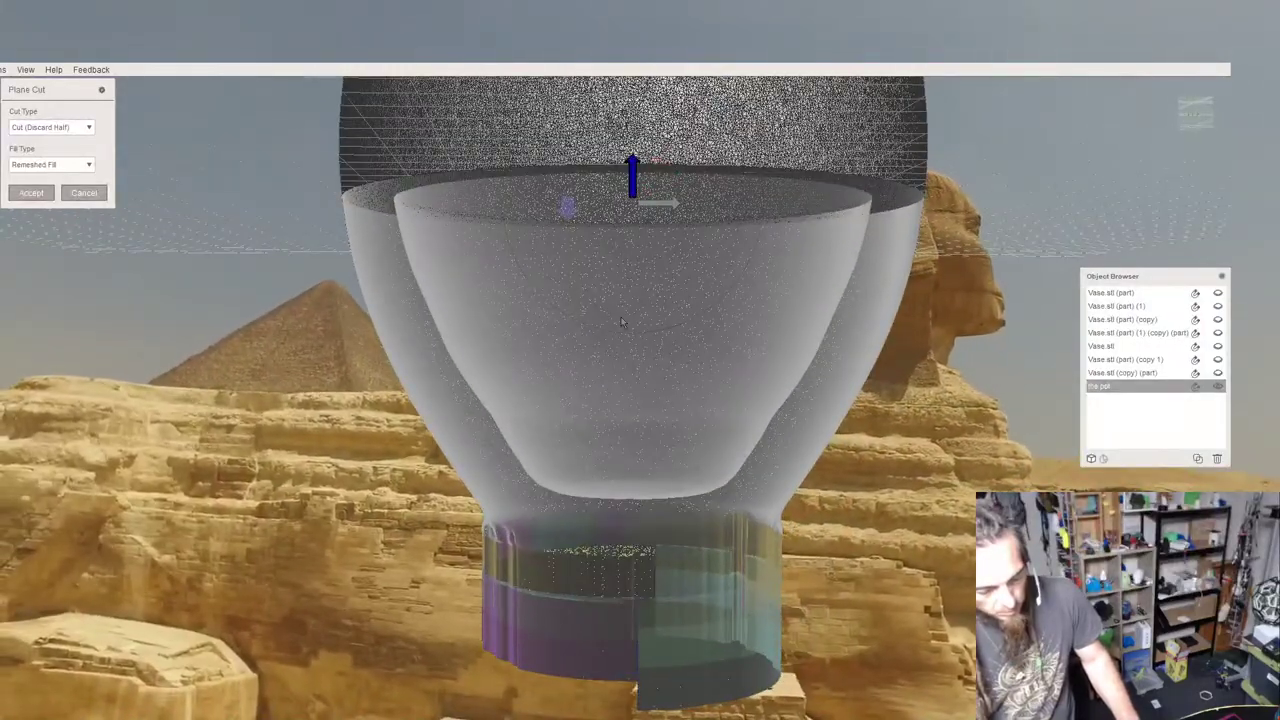
pyautogui.moveTo(632, 172); pyautogui.dragTo(629, 540)
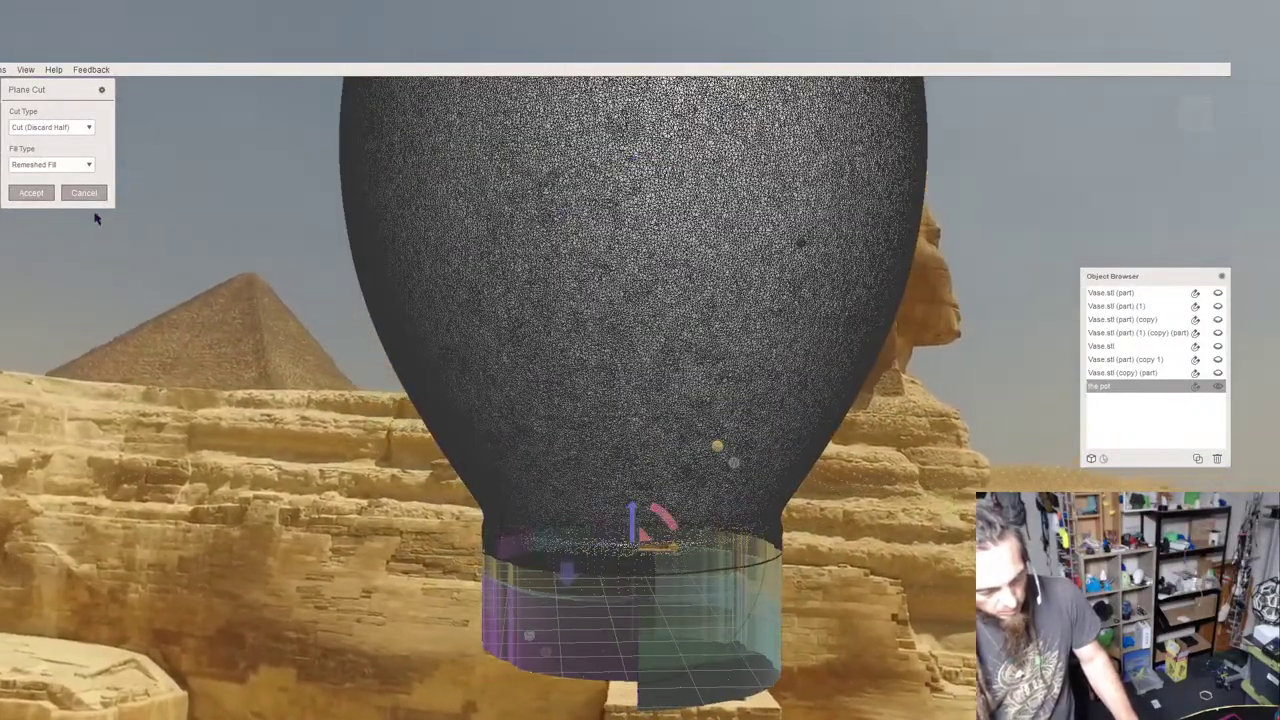
pyautogui.press('Return')
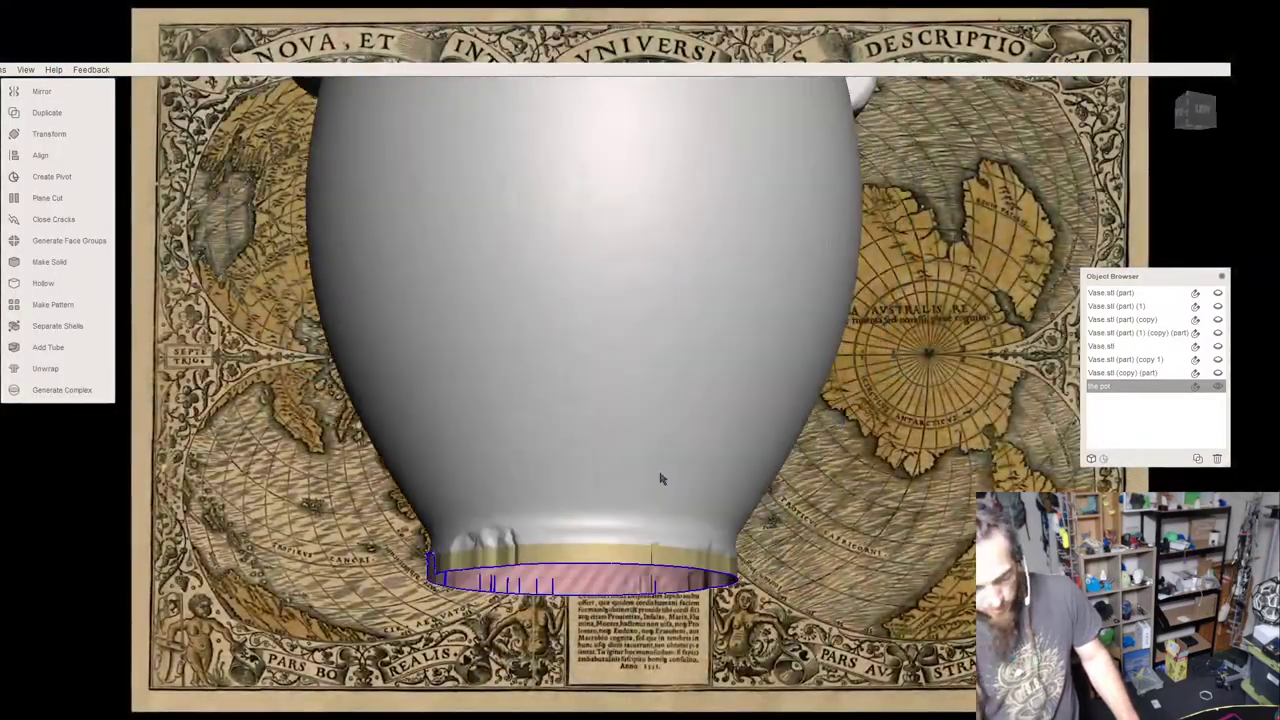
# Show the mesh wireframe and examine the ragged gap in the extended wall at the back of the vase.
pyautogui.moveTo(660, 478); pyautogui.dragTo(762, 488, button='right')
pyautogui.scroll(5, 569, 442)
pyautogui.scroll(5, 570, 443)
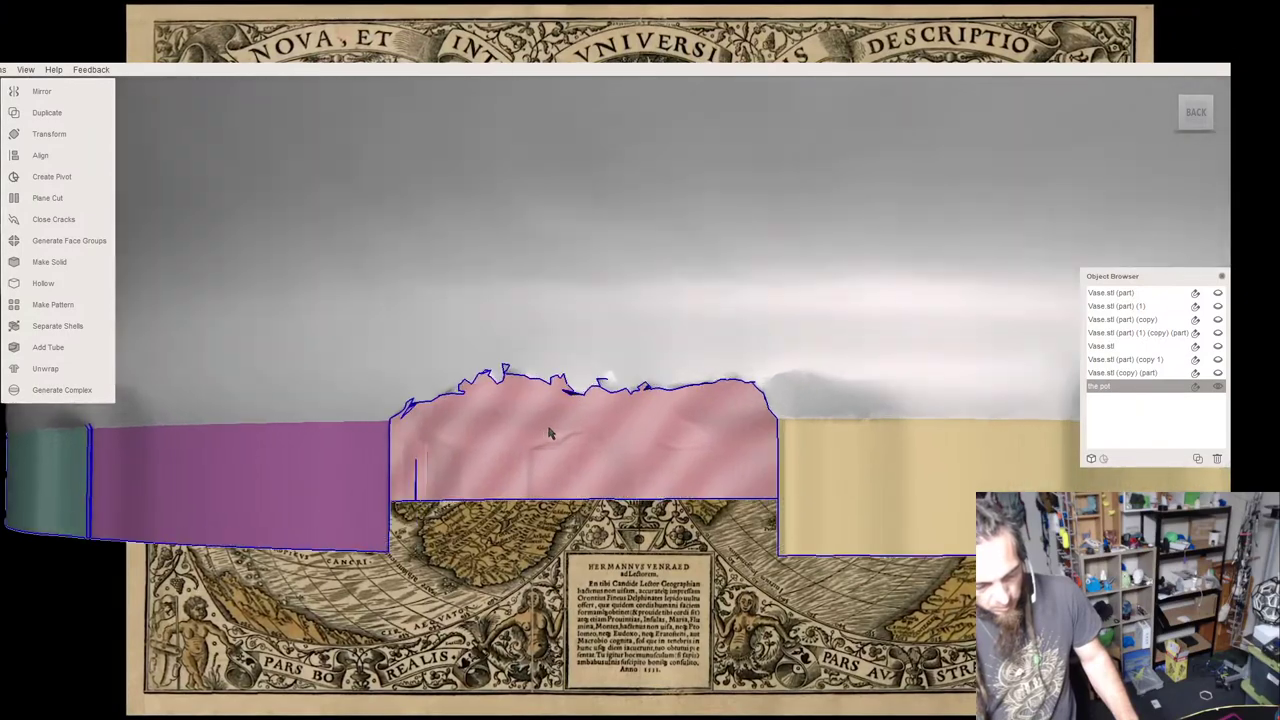
pyautogui.press('w')
pyautogui.scroll(3, 370, 435)
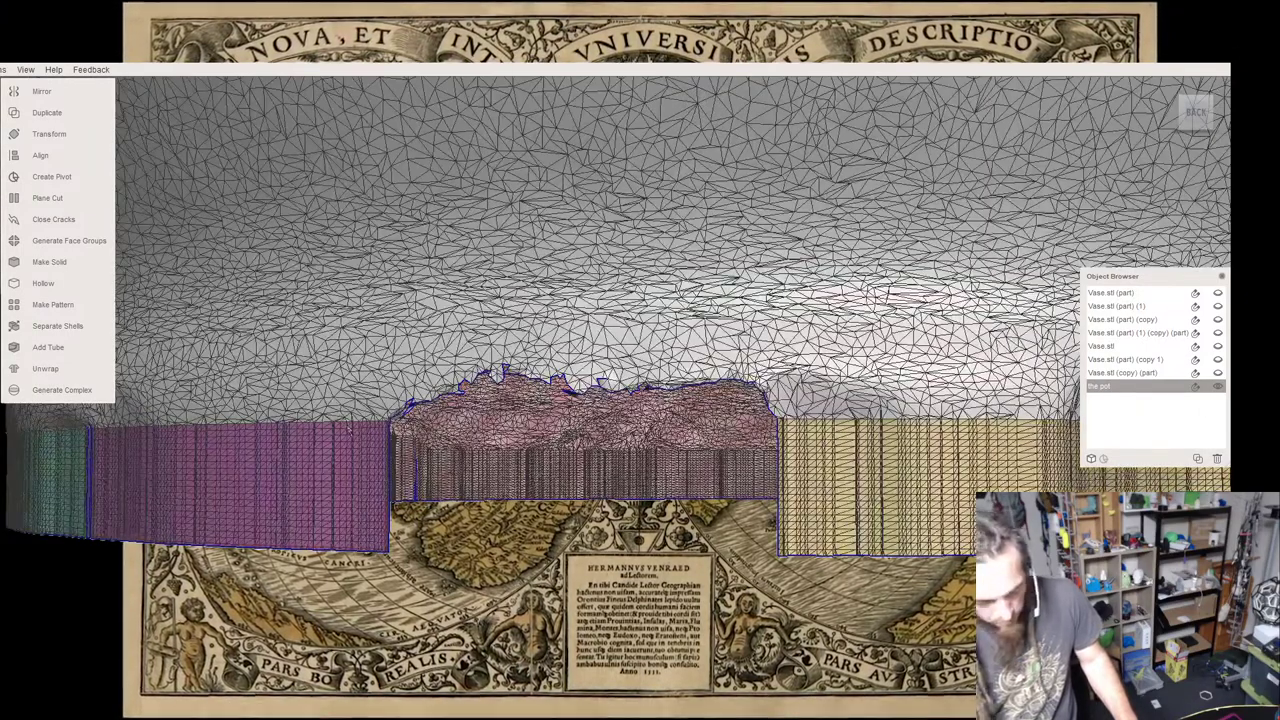
pyautogui.press('s')
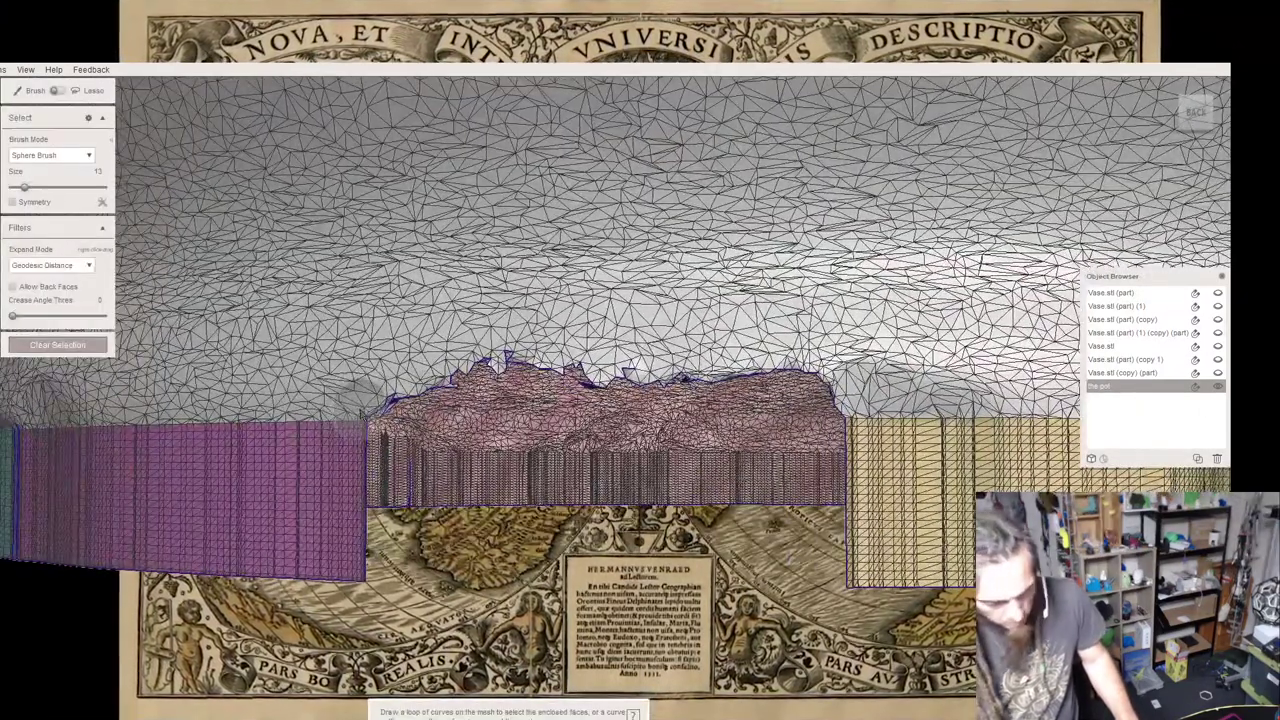
pyautogui.click(352, 410)
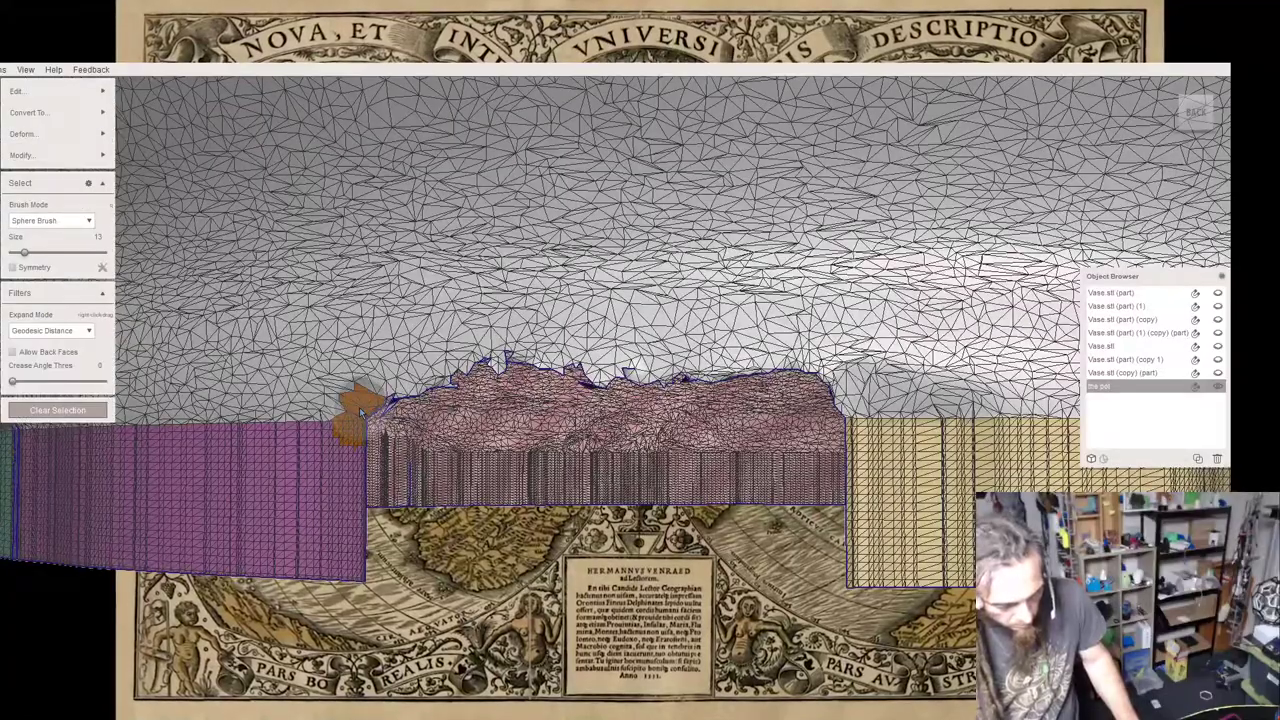
pyautogui.moveTo(347, 398); pyautogui.dragTo(385, 450, button='right')
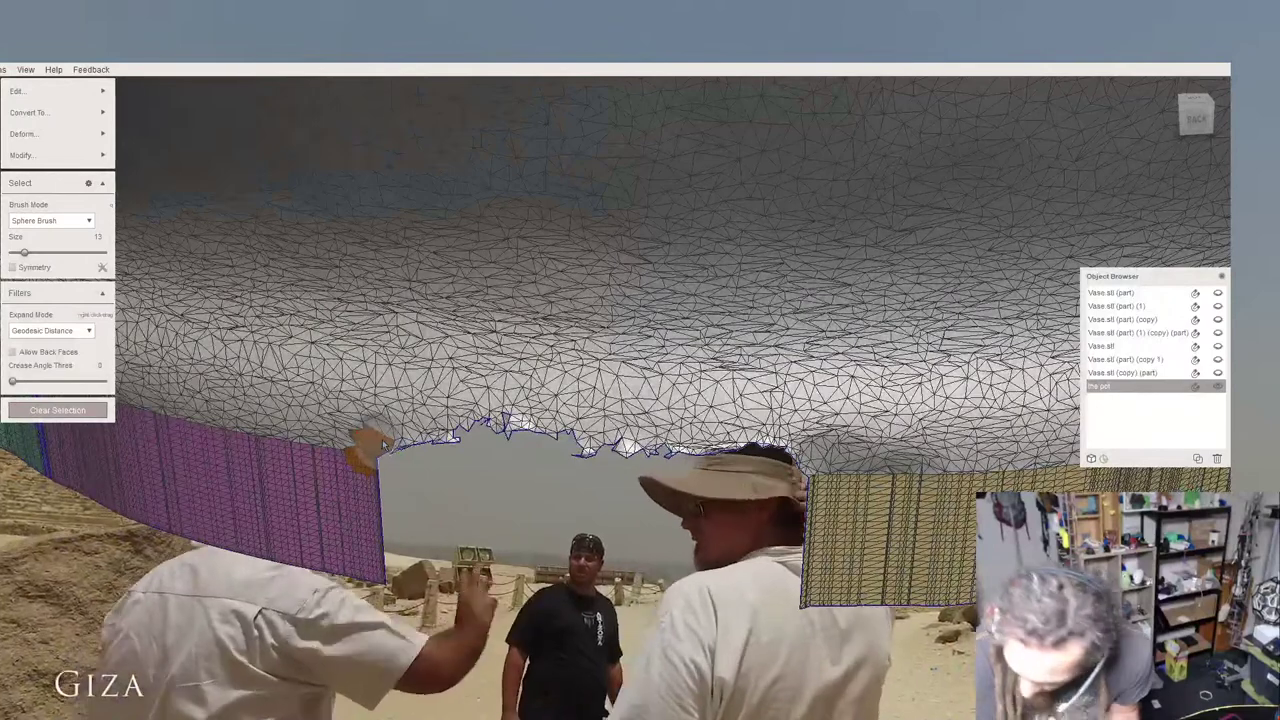
pyautogui.press('Escape')
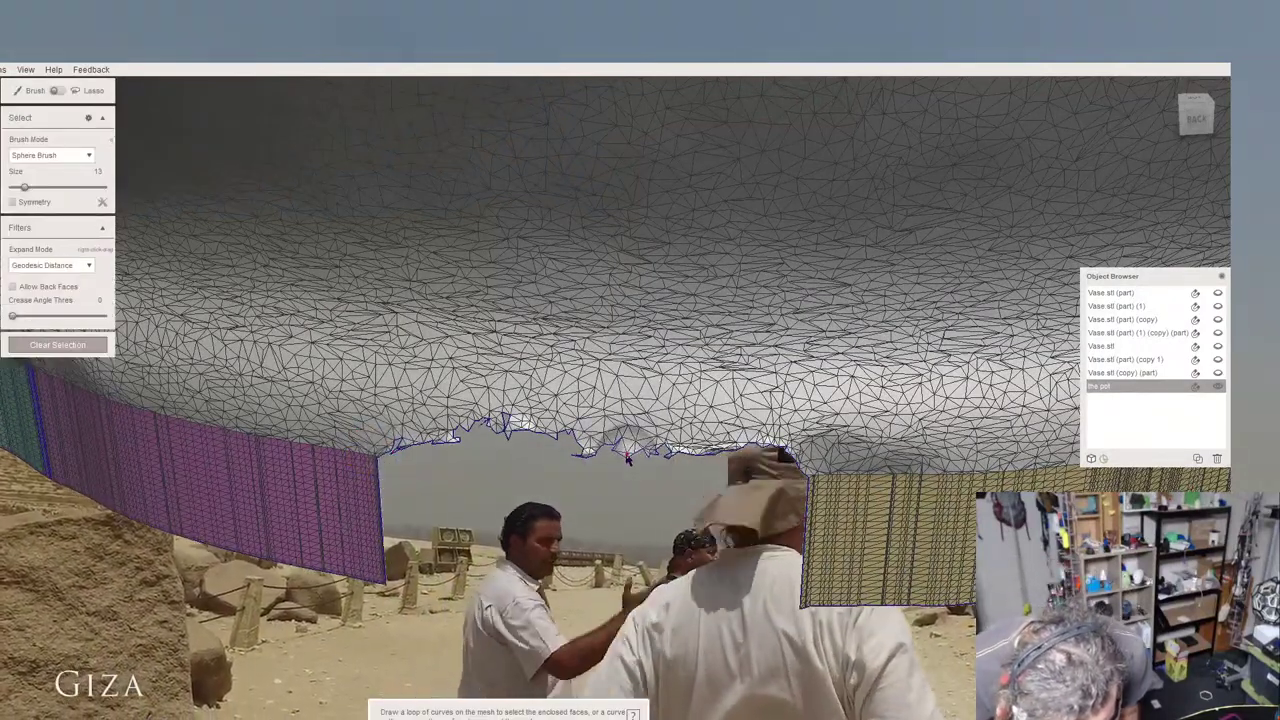
# Select the faces along the whole open boundary, move them straight down and scale them inward with a face transform, and accept it.
pyautogui.doubleClick(627, 457)
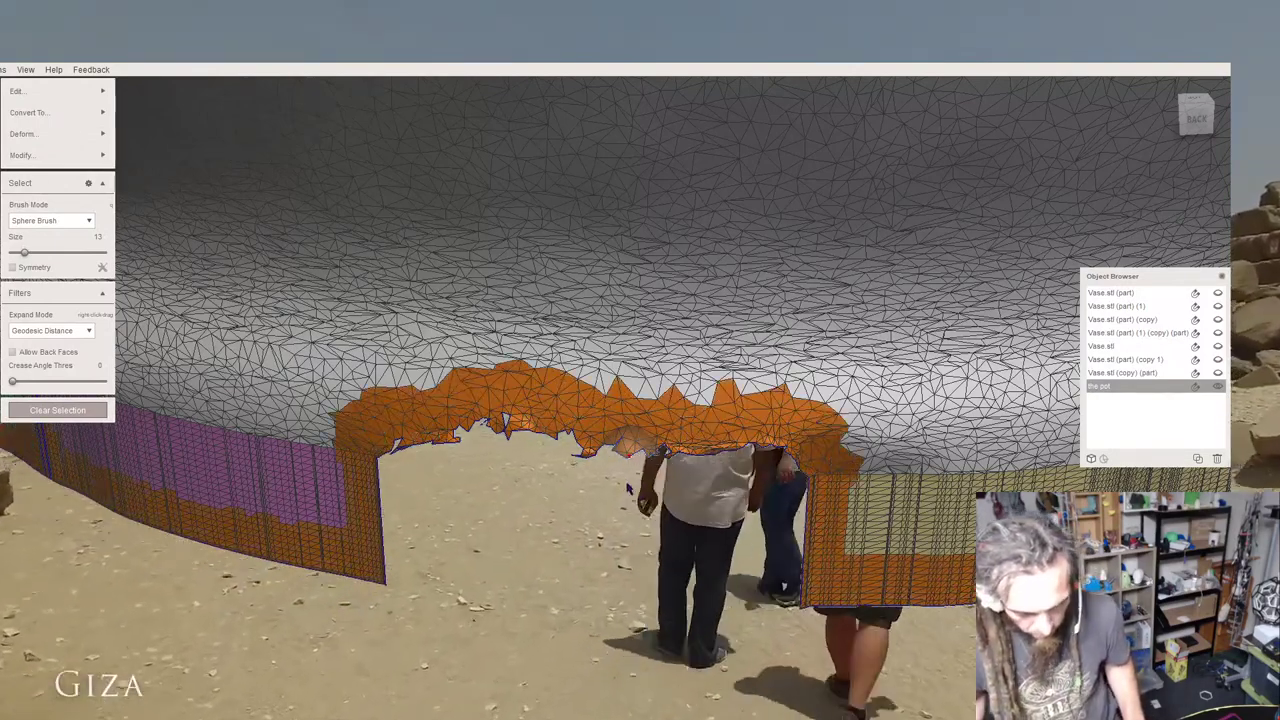
pyautogui.scroll(-10, 616, 500)
pyautogui.moveTo(614, 502); pyautogui.dragTo(205, 392, button='right')
pyautogui.moveTo(632, 420); pyautogui.dragTo(504, 436, button='right')
pyautogui.moveTo(504, 436); pyautogui.dragTo(714, 391, button='middle')
pyautogui.moveTo(714, 391); pyautogui.dragTo(701, 383, button='right')
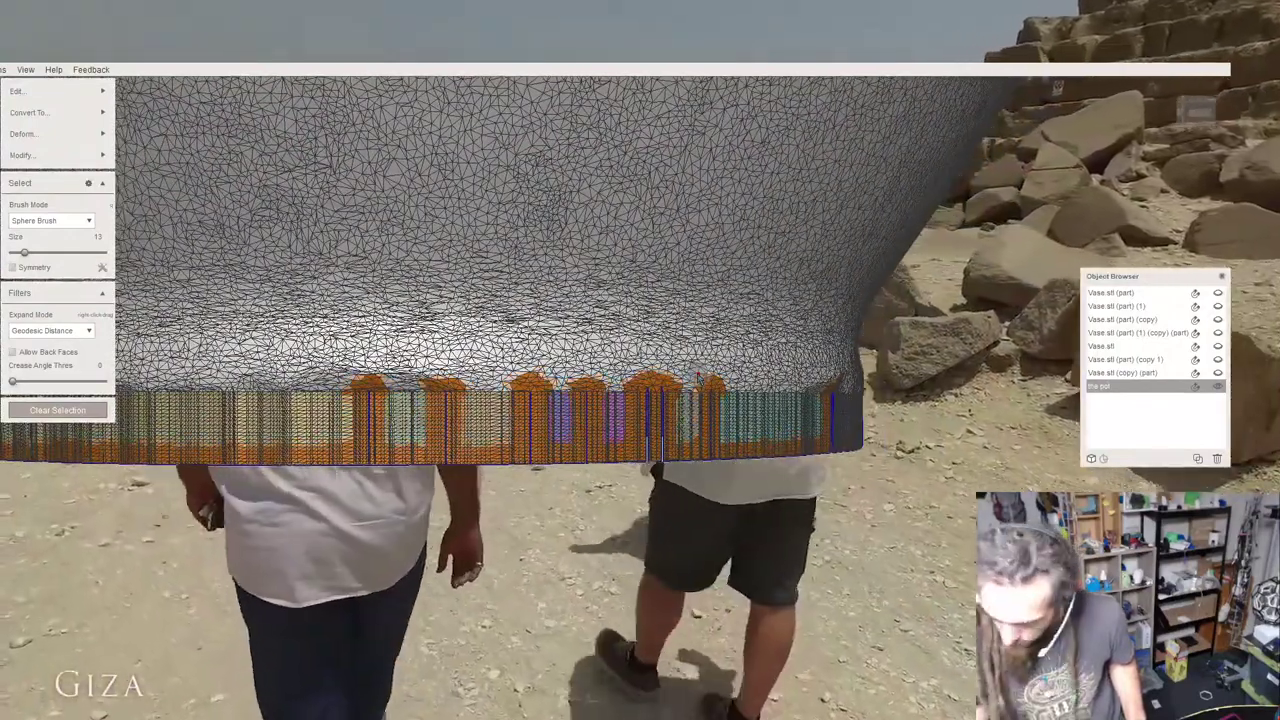
pyautogui.press('t')
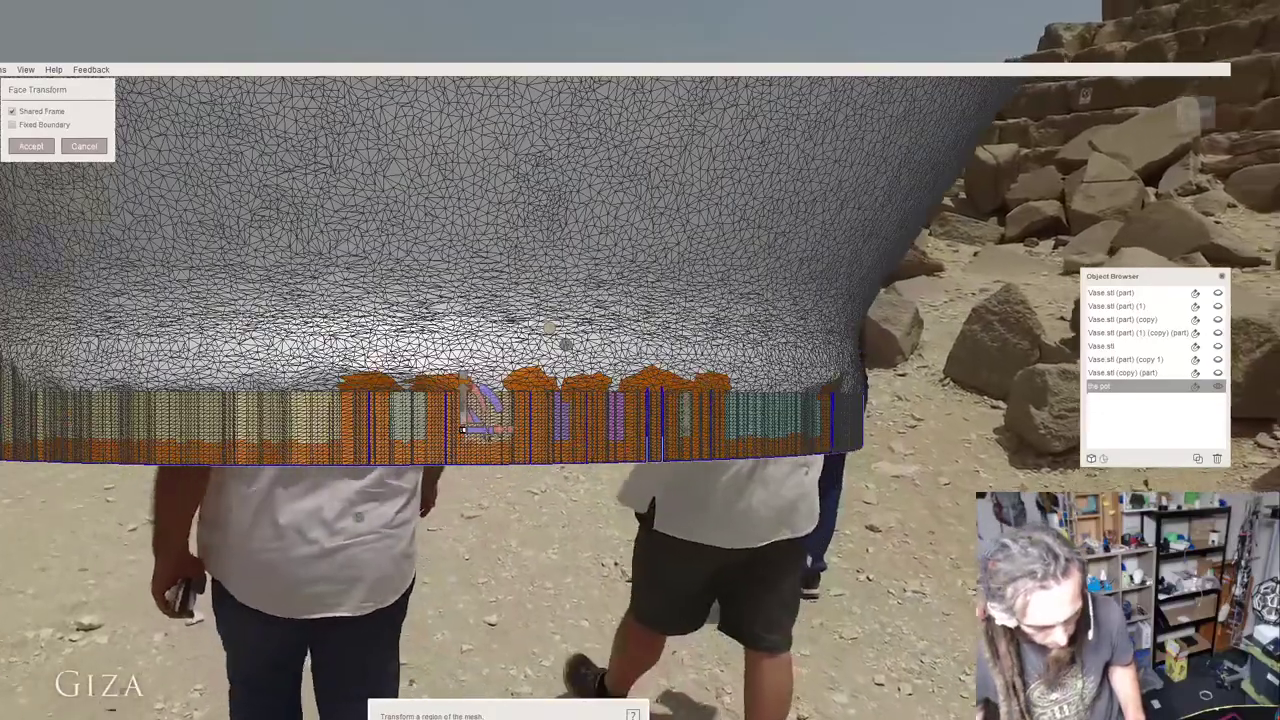
pyautogui.moveTo(487, 407); pyautogui.dragTo(486, 601)
pyautogui.moveTo(432, 468); pyautogui.dragTo(503, 461, button='right')
pyautogui.moveTo(501, 634); pyautogui.dragTo(391, 629)
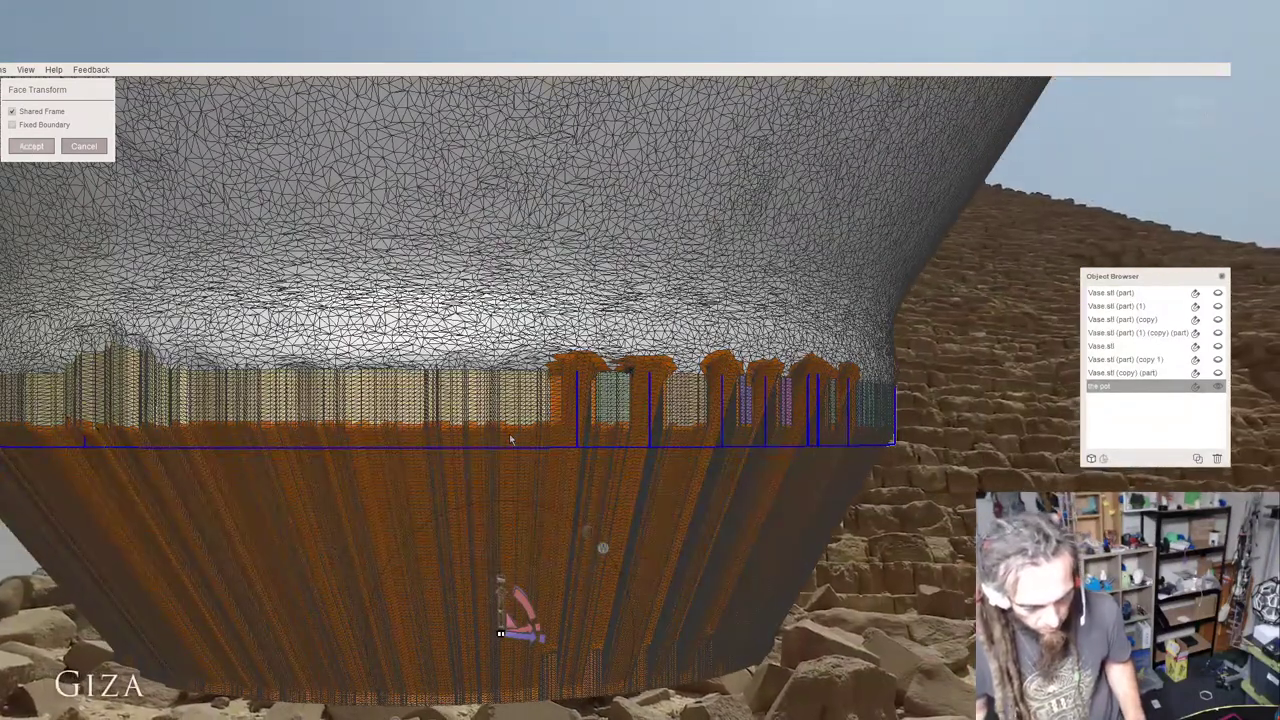
pyautogui.press('Return')
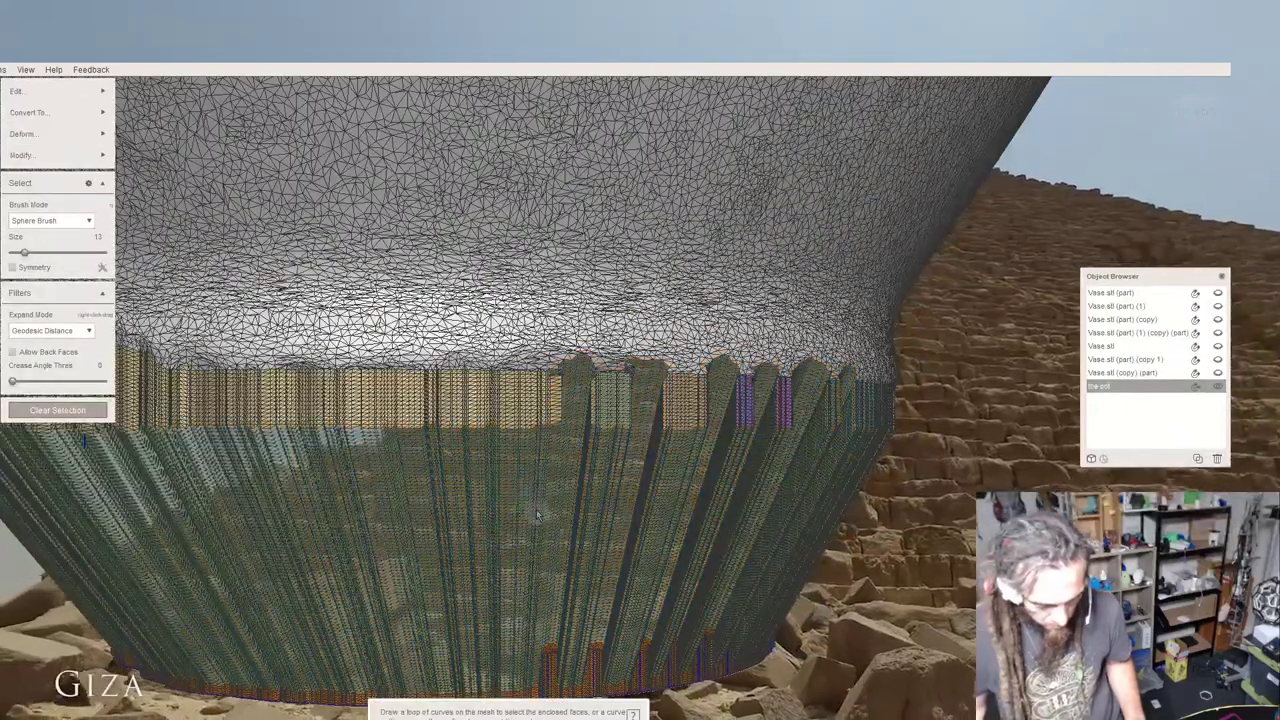
# Reselect the tapered wall faces, expand the selection by three rings and apply Shape Preserving smoothing of 1 at a scale of 4.59.
pyautogui.doubleClick(536, 510)
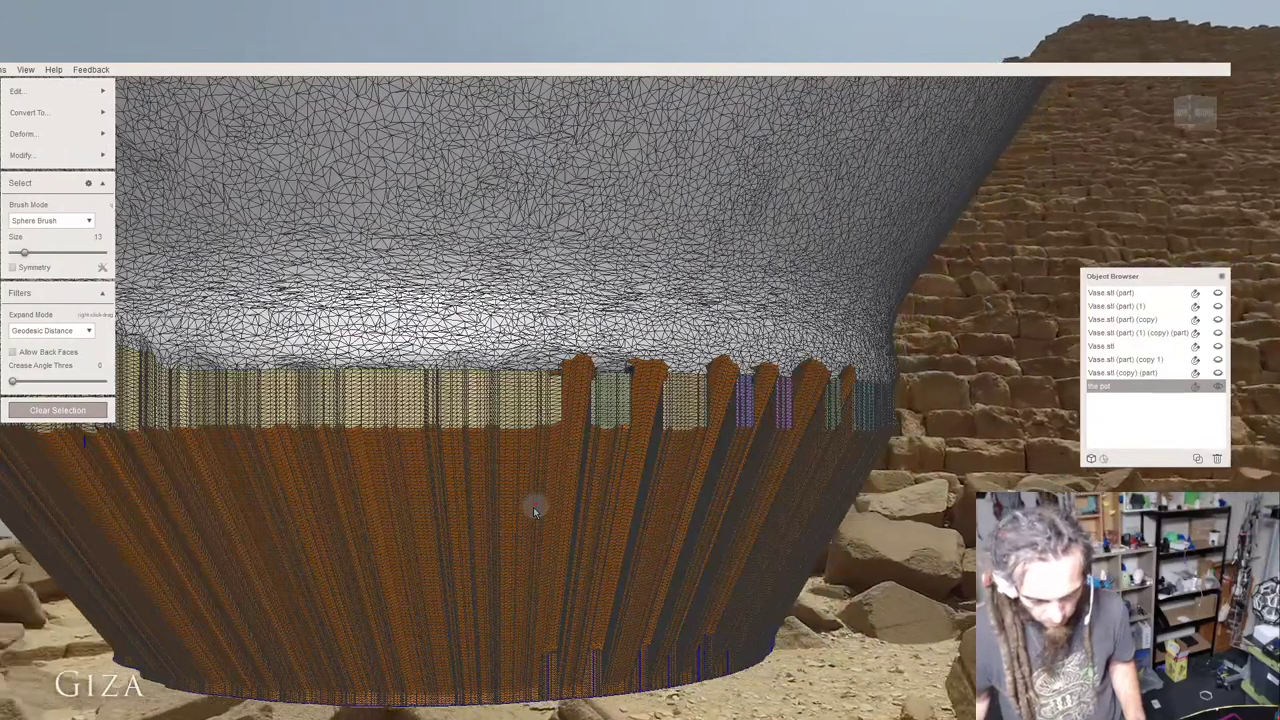
pyautogui.hotkey('shift', '.')
pyautogui.hotkey('shift', '.')
pyautogui.hotkey('shift', '.')
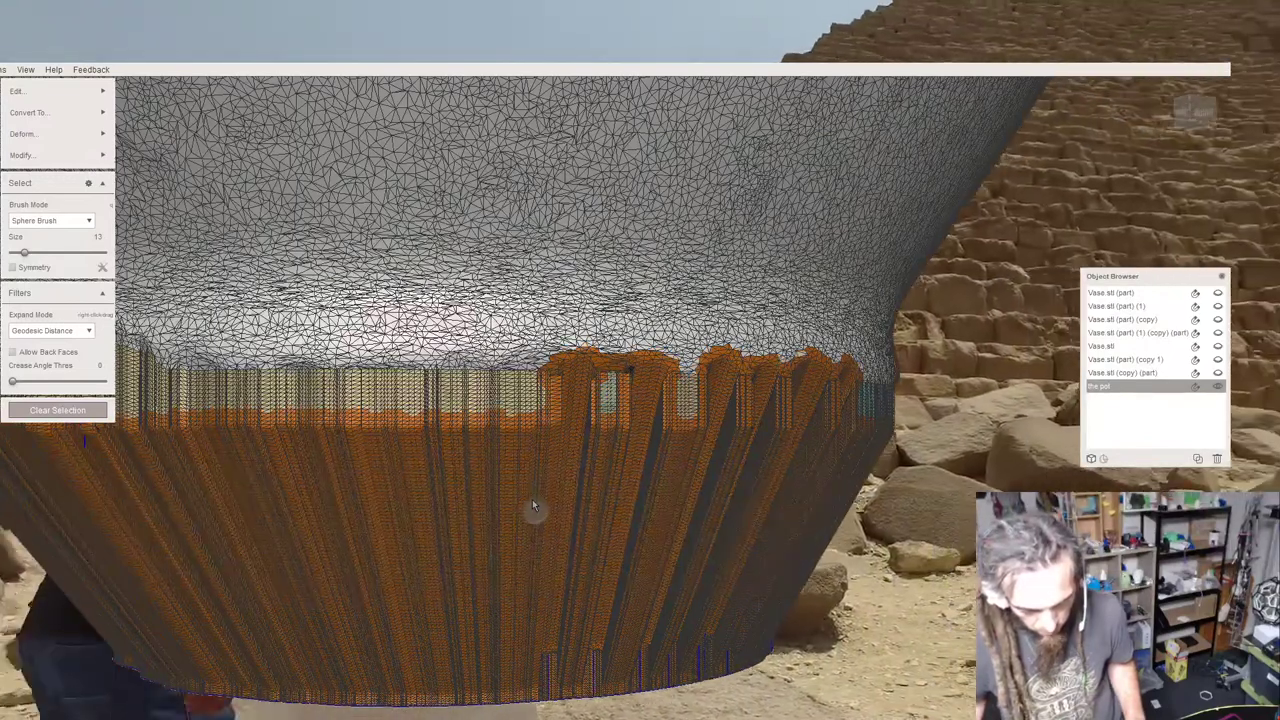
pyautogui.hotkey('ctrl', 'f')
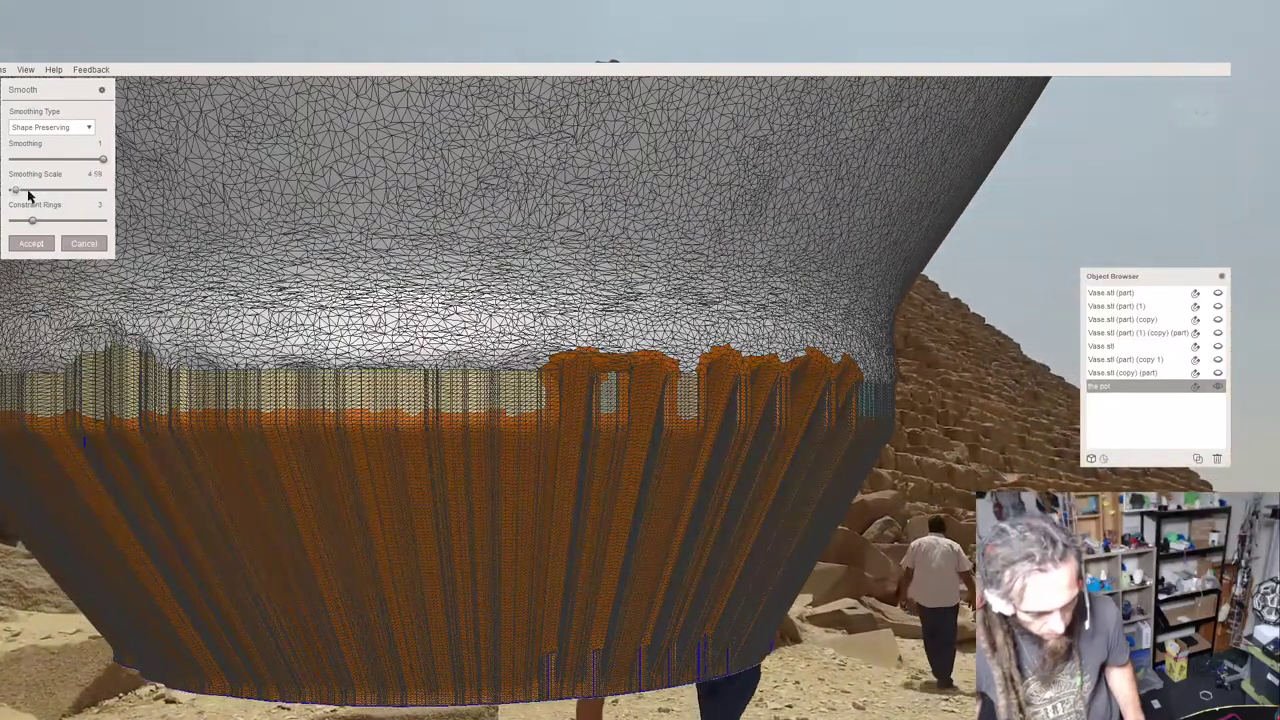
pyautogui.moveTo(16, 190); pyautogui.dragTo(53, 190)
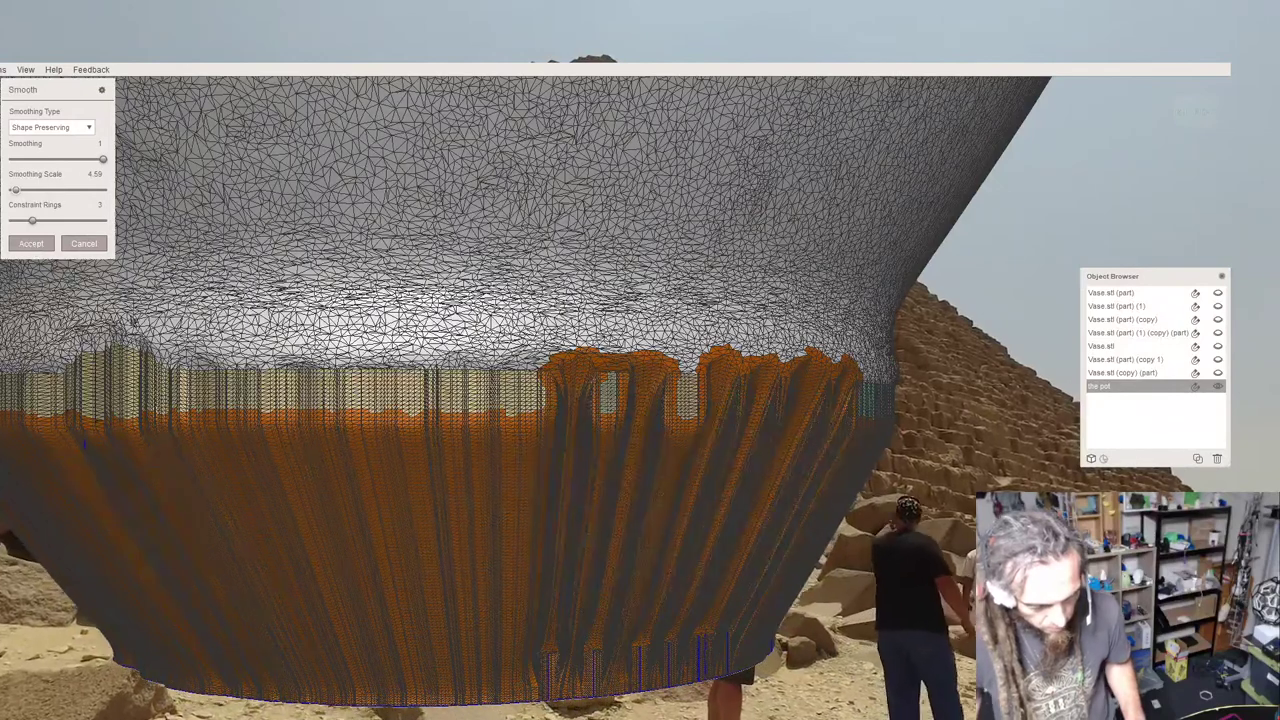
pyautogui.click(32, 244)
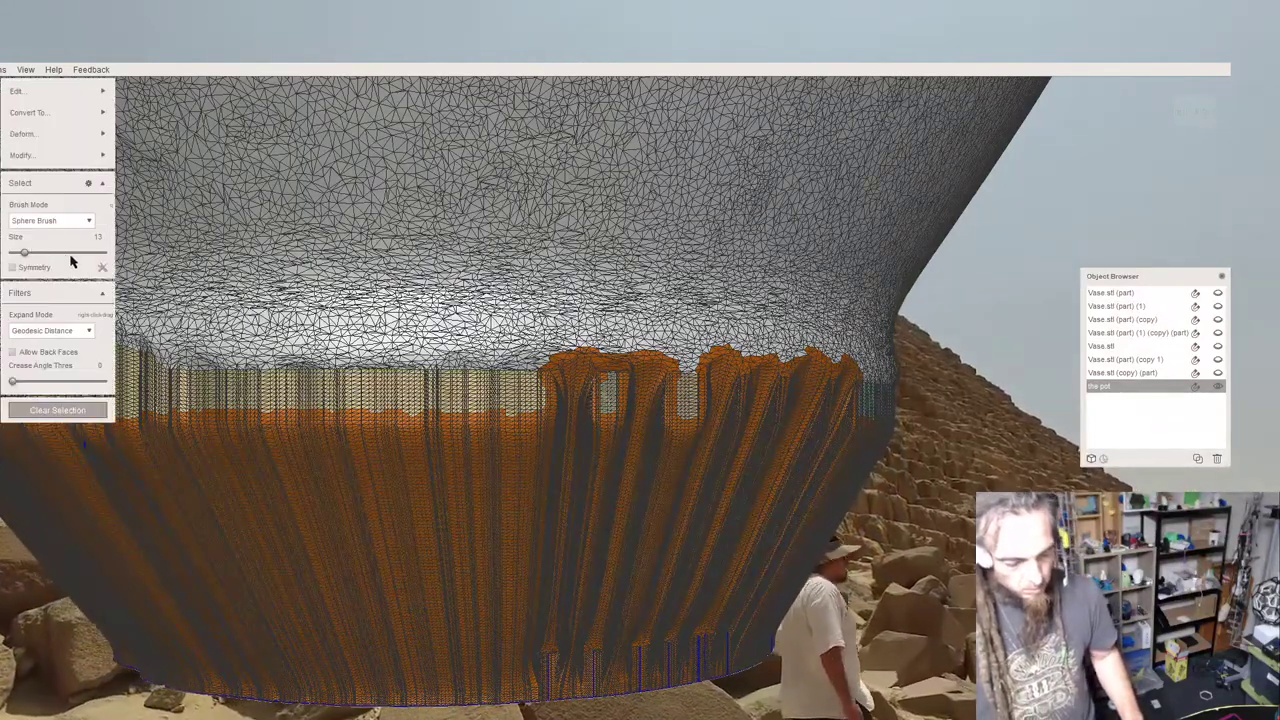
pyautogui.press('Escape')
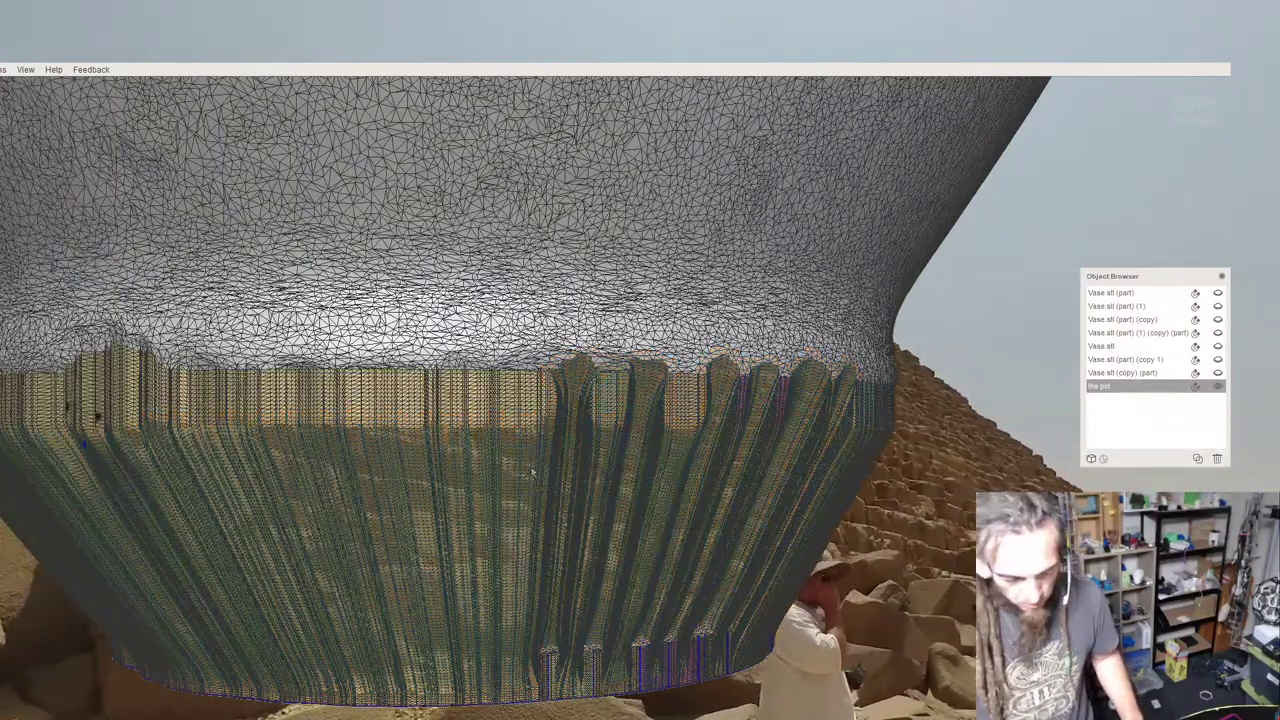
pyautogui.scroll(-1, 496, 467)
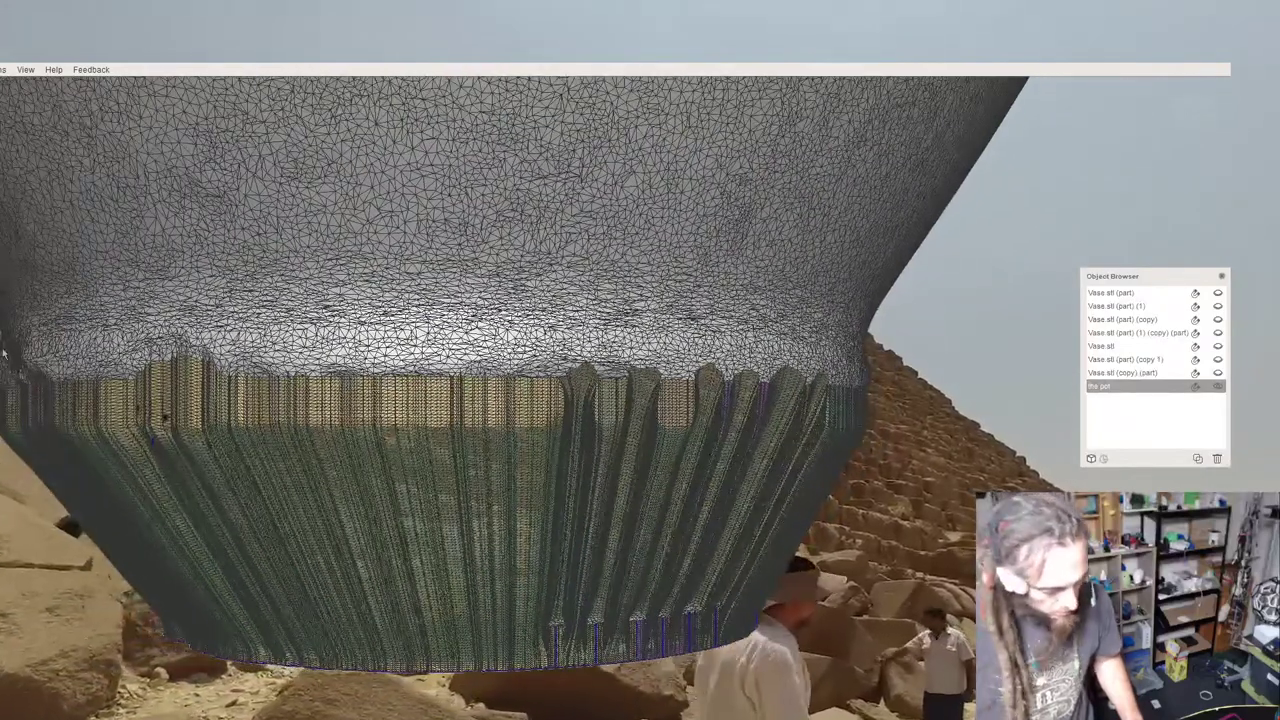
pyautogui.click(0, 290)
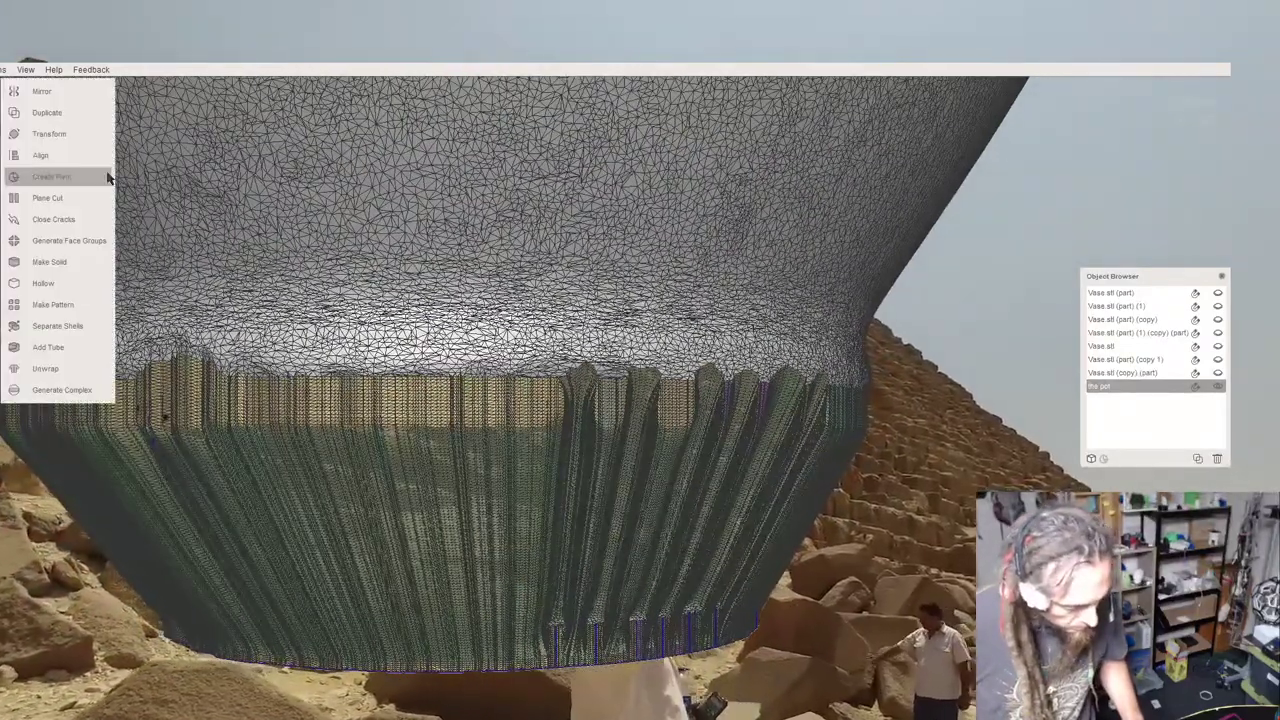
pyautogui.click(48, 197)
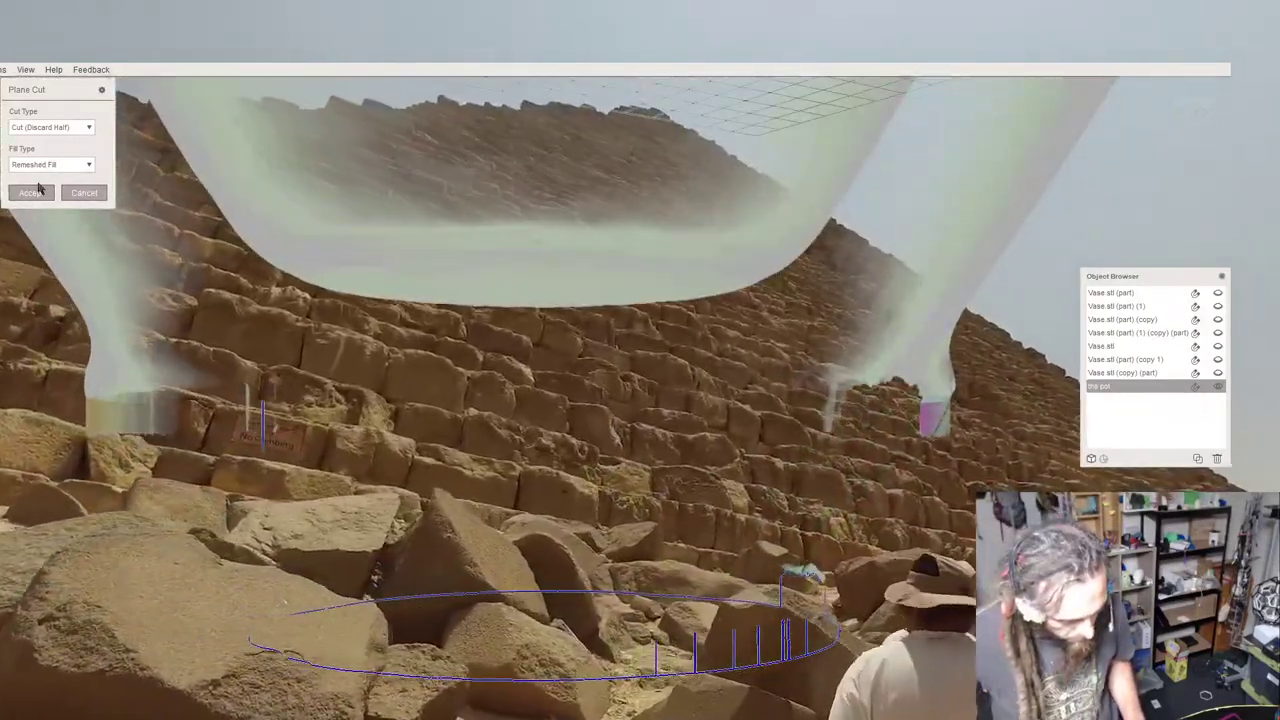
pyautogui.click(36, 191)
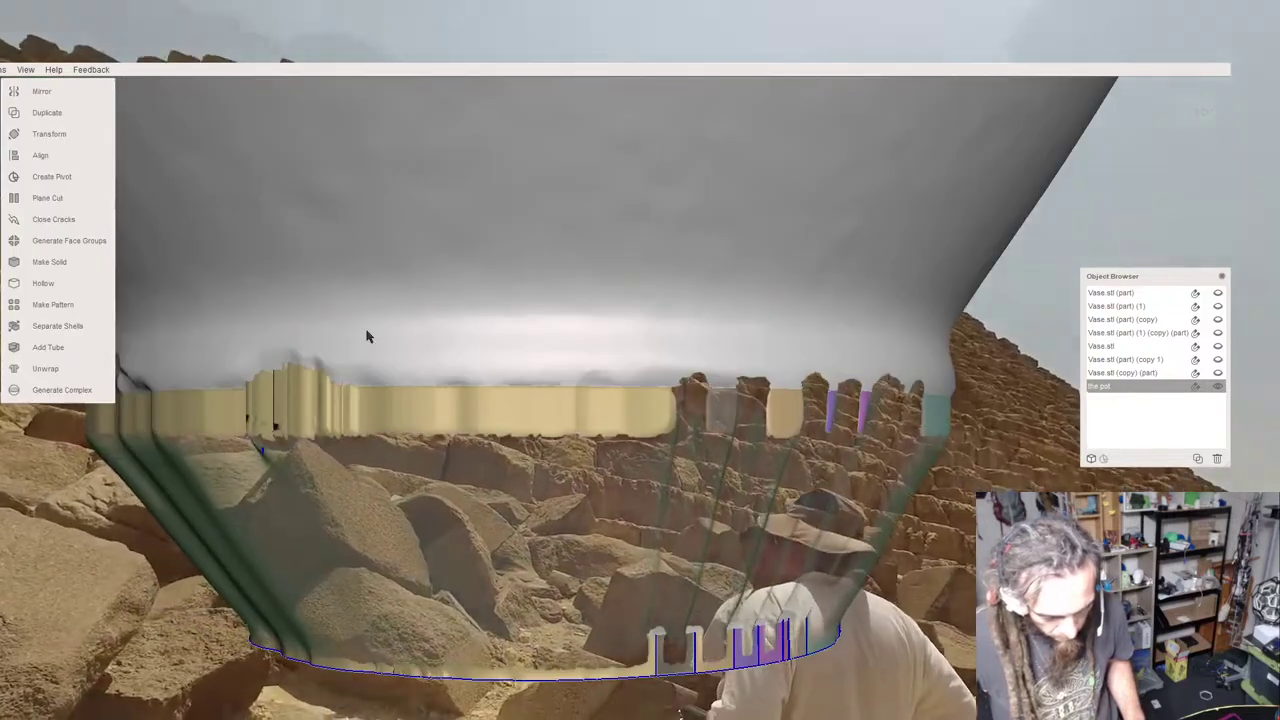
pyautogui.moveTo(367, 332); pyautogui.dragTo(447, 342, button='middle')
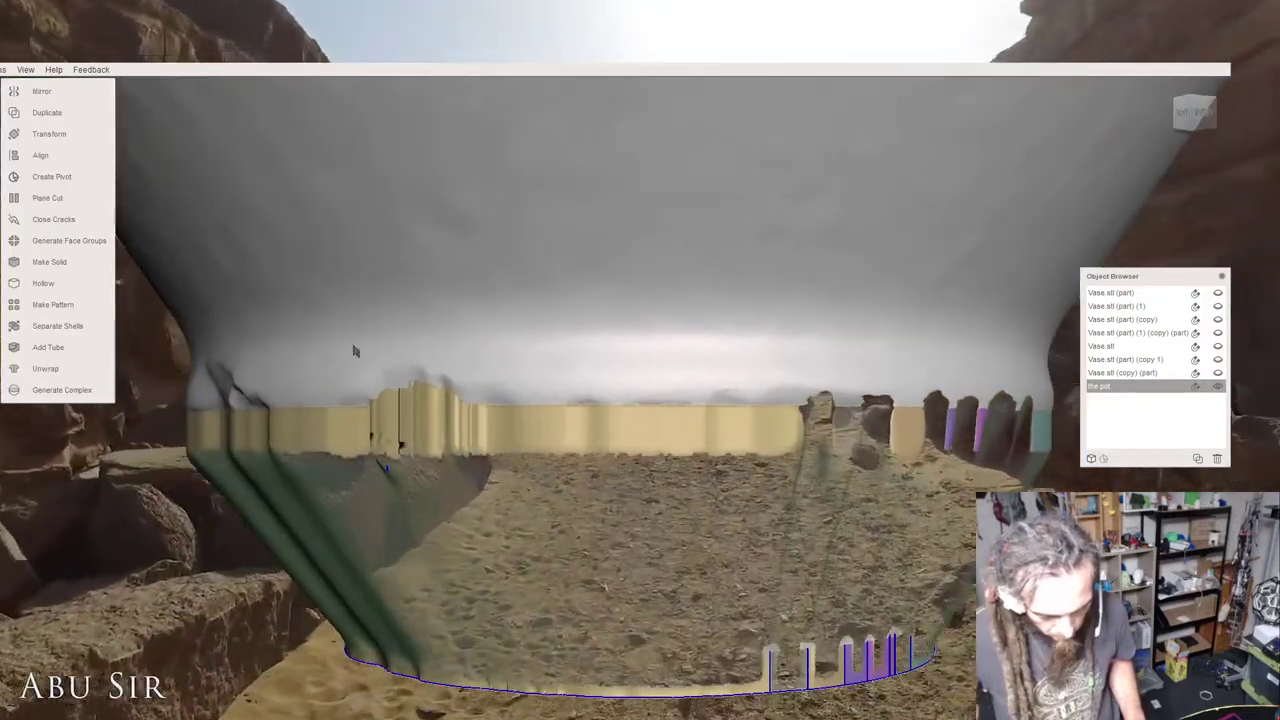
pyautogui.click(45, 198)
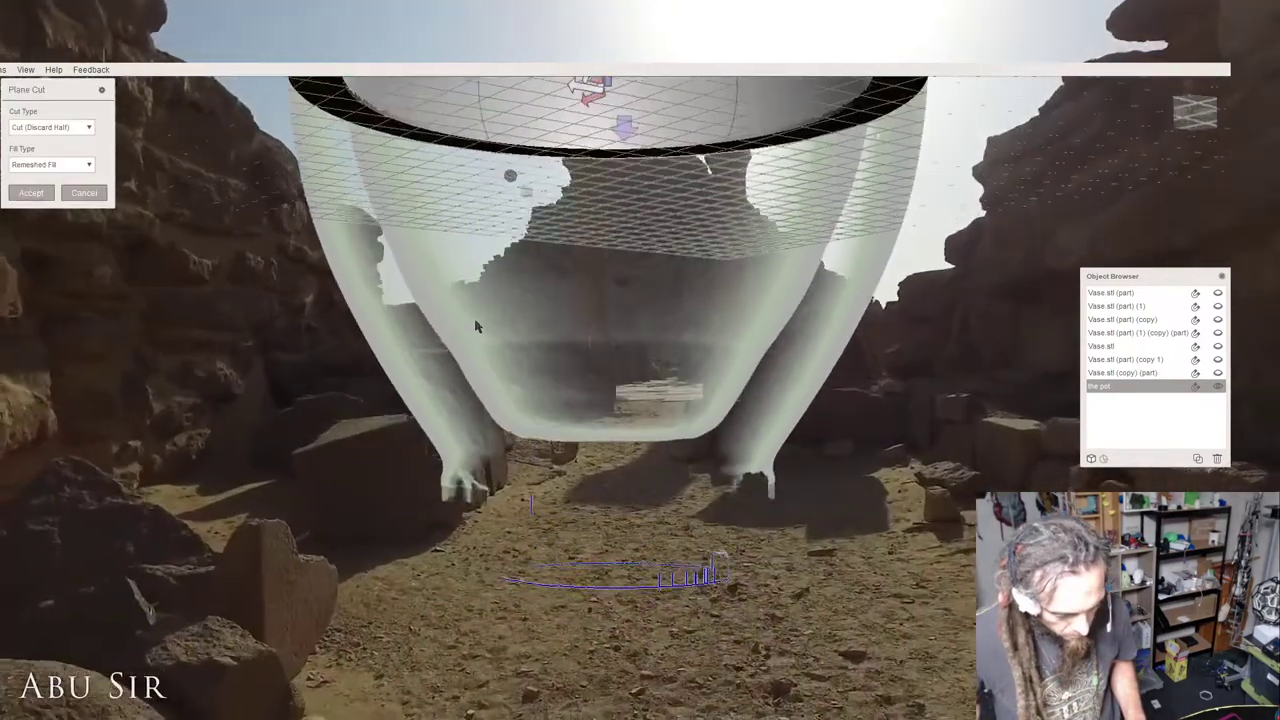
pyautogui.moveTo(476, 326); pyautogui.dragTo(489, 426, button='middle')
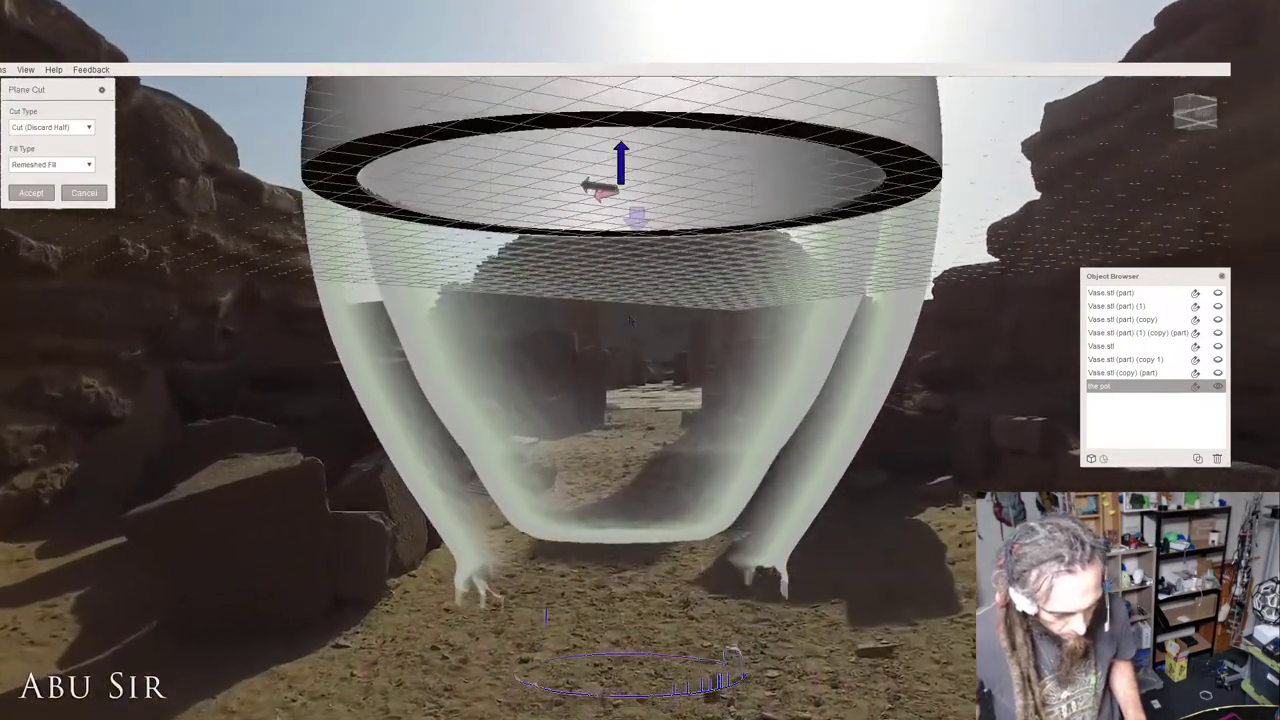
pyautogui.moveTo(621, 165); pyautogui.dragTo(624, 610)
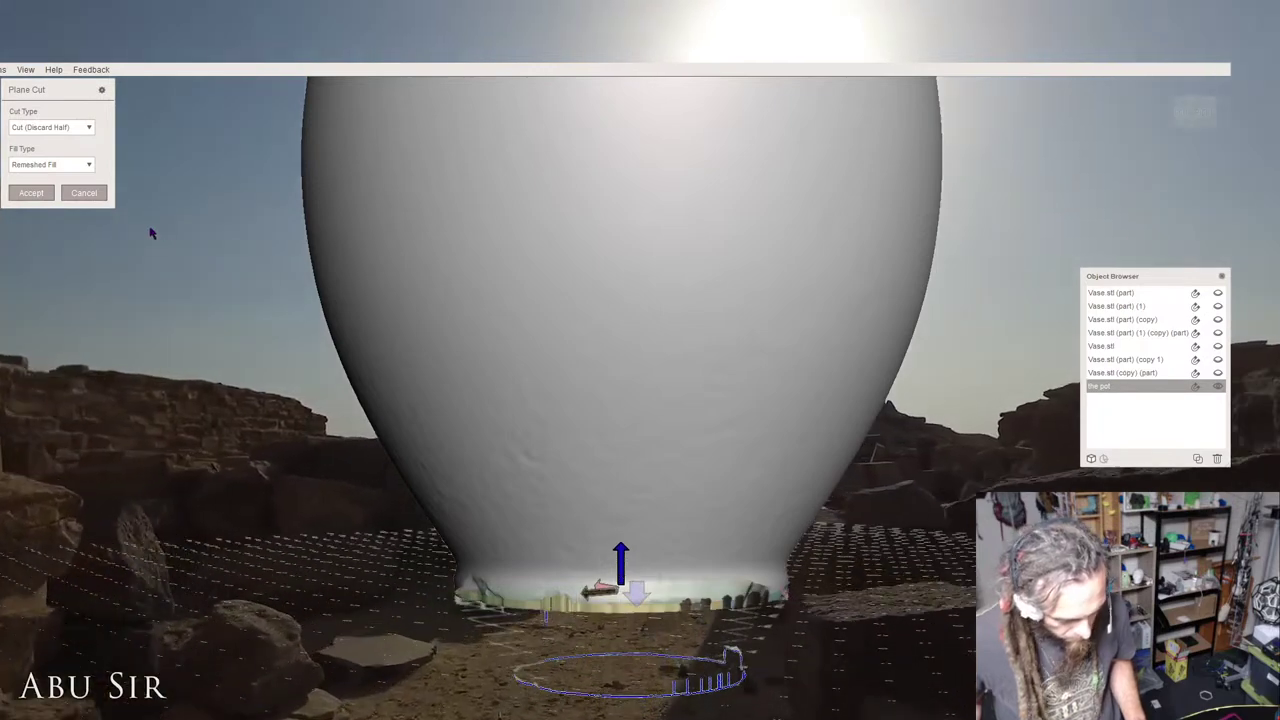
pyautogui.press('Return')
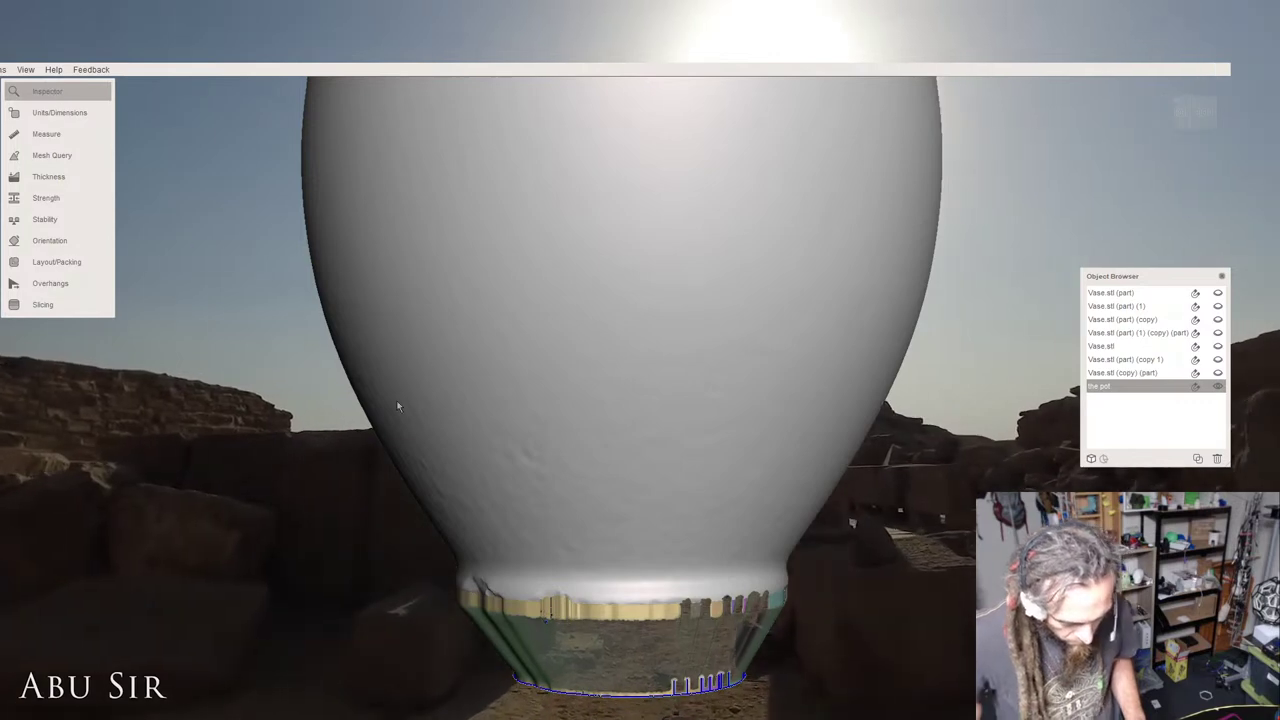
# Check the open boundary of the tapered walls with Inspector in Flat Fill mode, and place the cursor in the Wikipedia search field.
pyautogui.scroll(-2, 446, 436)
pyautogui.moveTo(446, 436); pyautogui.dragTo(413, 306, button='middle')
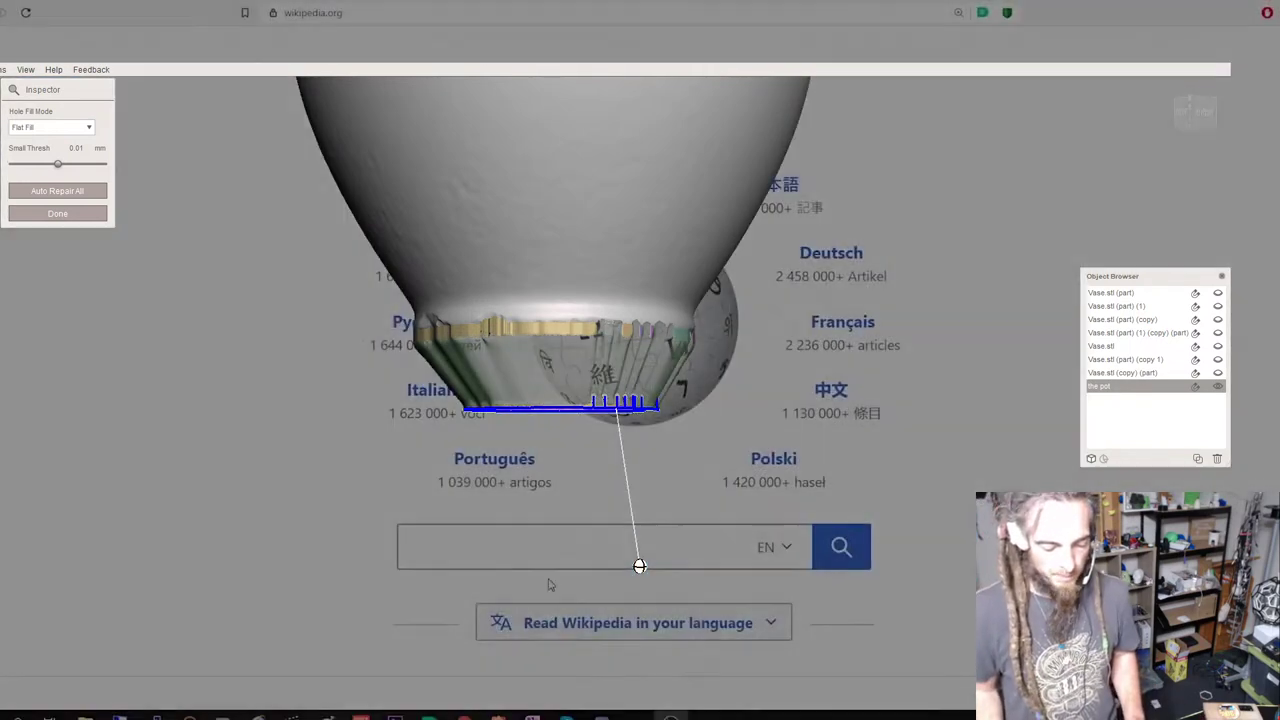
pyautogui.click(528, 548)
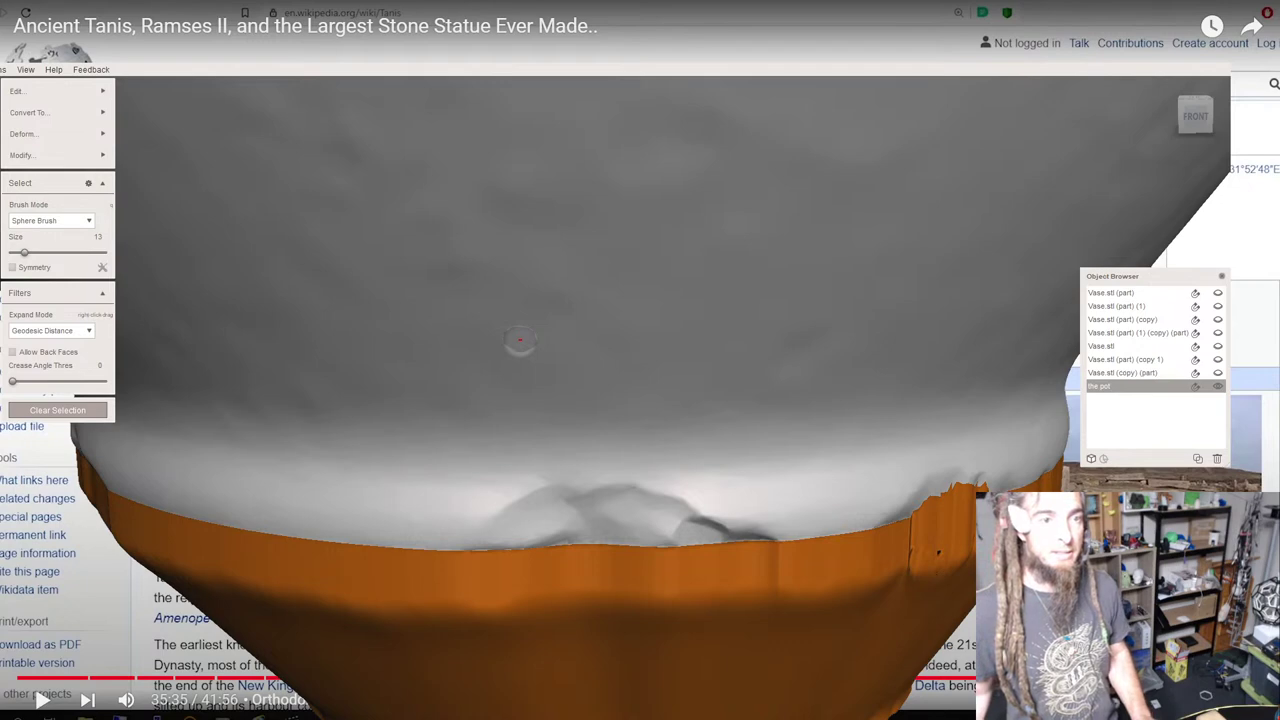
# Resume the Tanis video, switch to the Wikipedia article on Tanis and mark the History passage on monuments datable before the 21st Dynasty.
pyautogui.press('space')
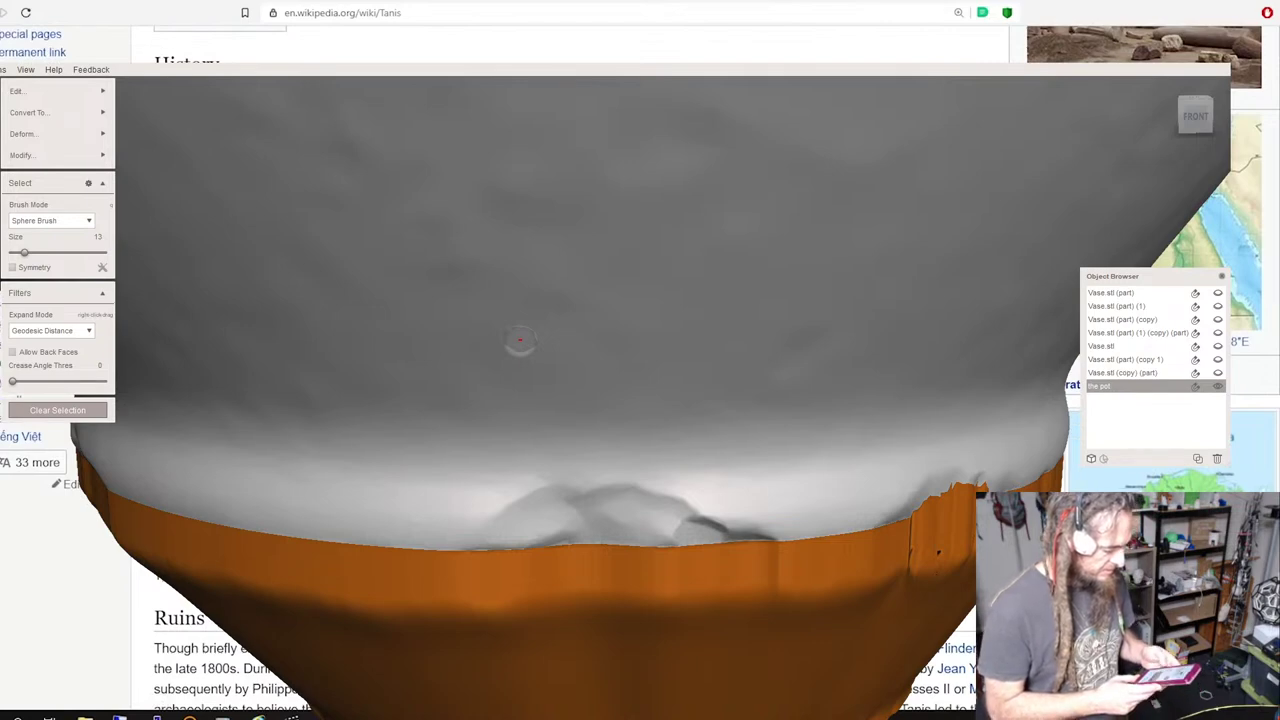
pyautogui.hotkey('alt', 'Tab')
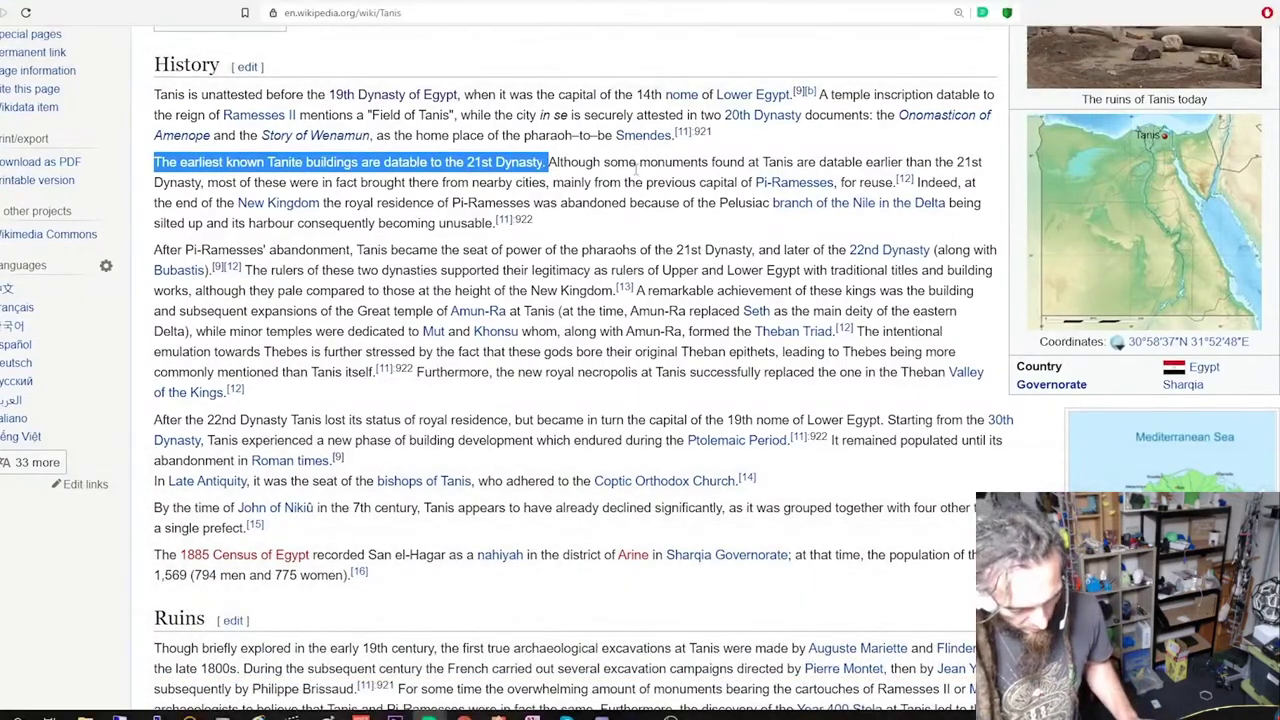
pyautogui.click(636, 170)
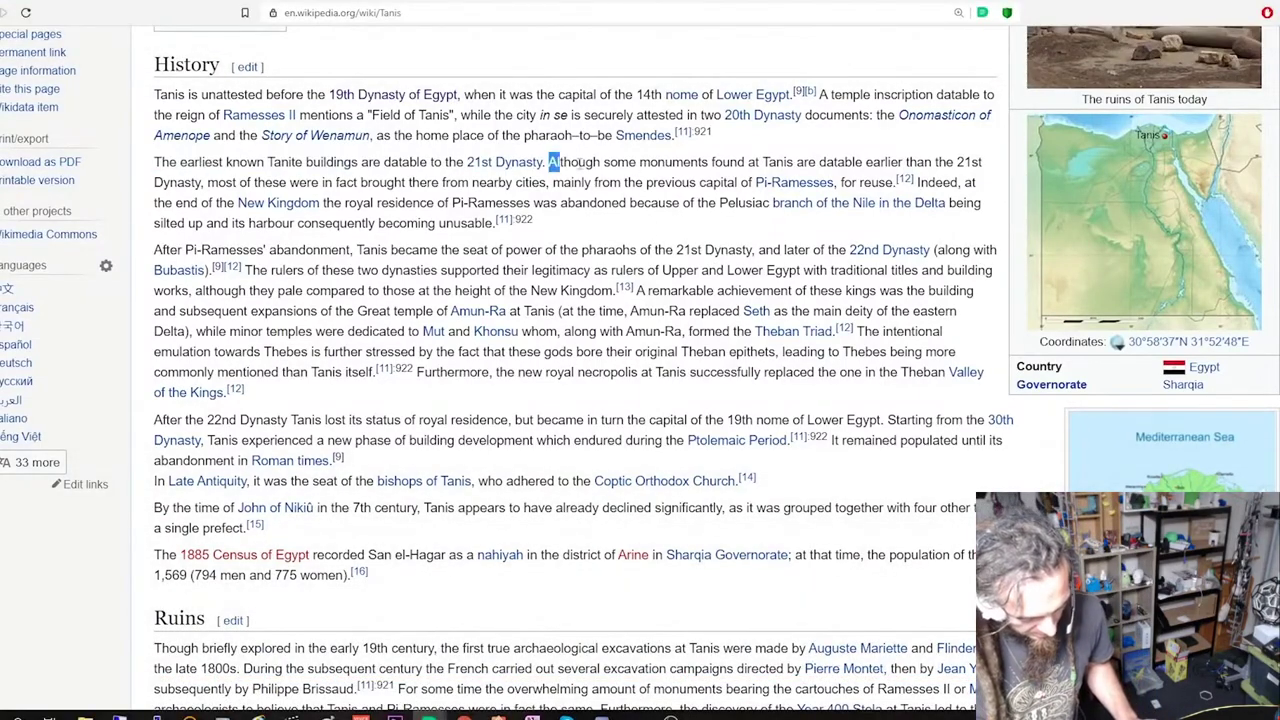
pyautogui.moveTo(612, 168)
pyautogui.mouseDown()
pyautogui.moveTo(984, 166)
pyautogui.moveTo(608, 184)
pyautogui.mouseUp()
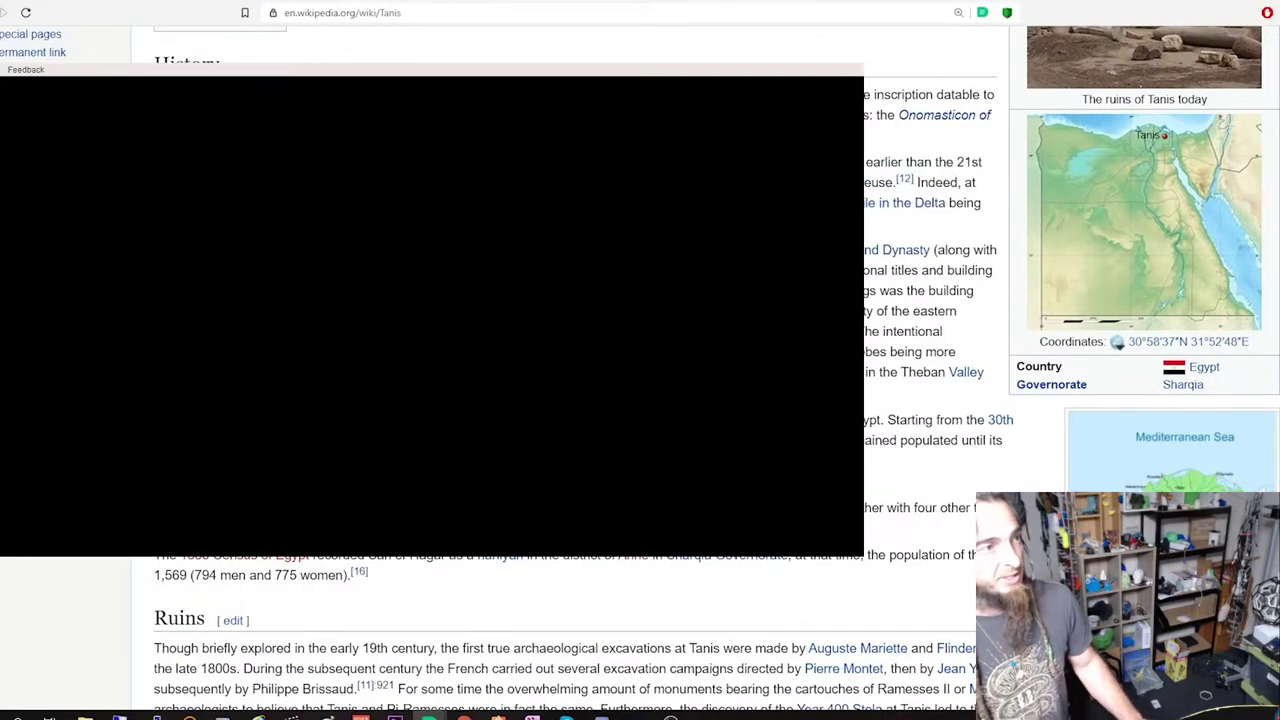
# Skim the Tanis article's Ruins and Cultural references sections down to the references, and return to its introduction.
pyautogui.scroll(-2, 434, 349)
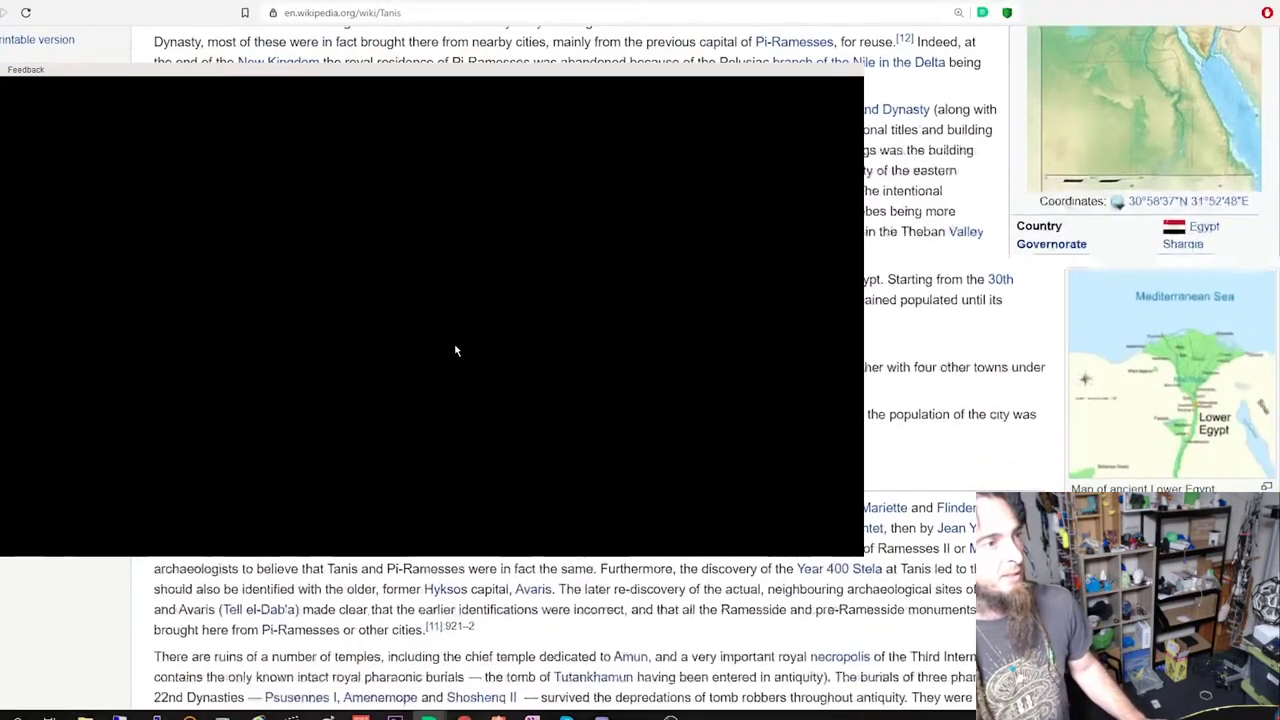
pyautogui.scroll(-3, 450, 366)
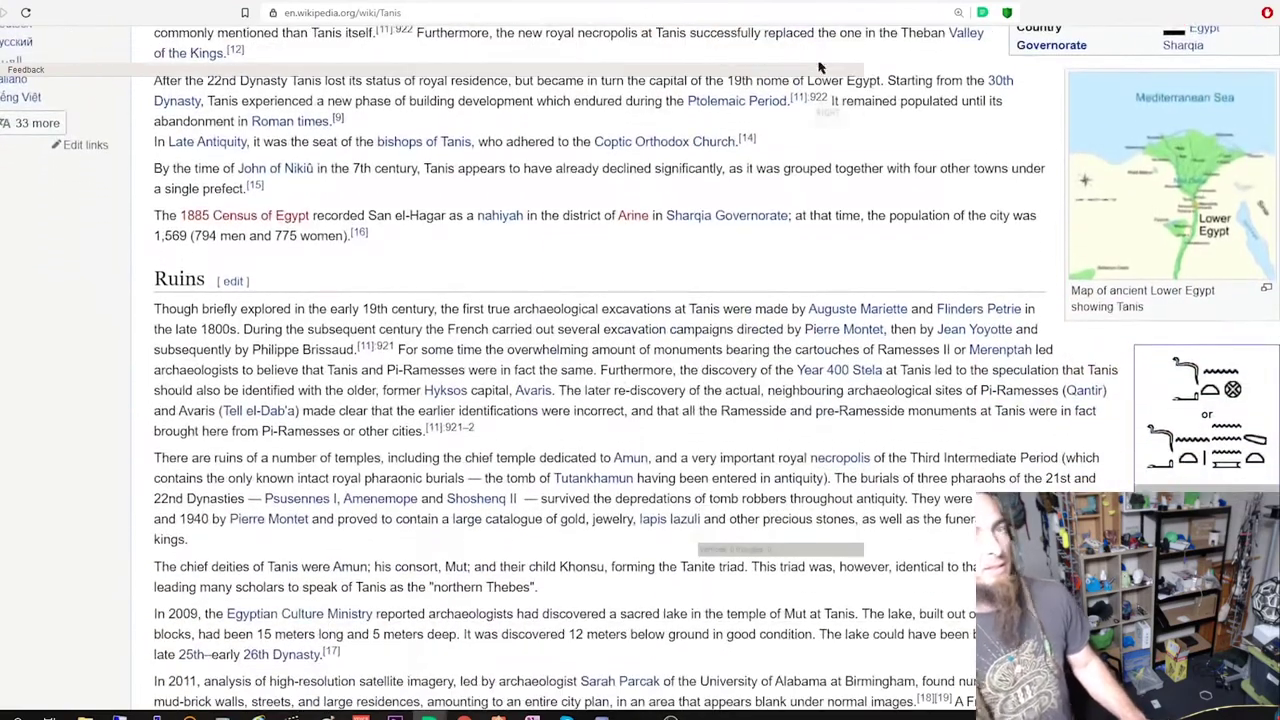
pyautogui.scroll(-5, 673, 240)
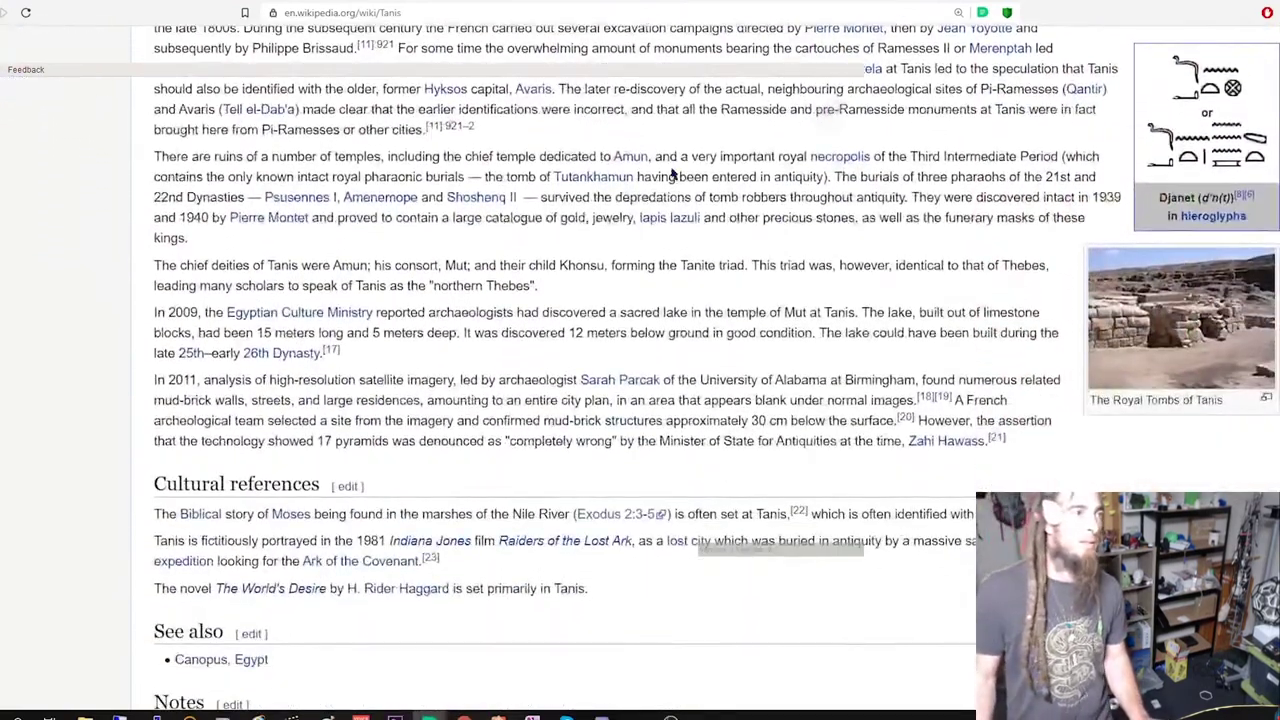
pyautogui.scroll(-2, 674, 234)
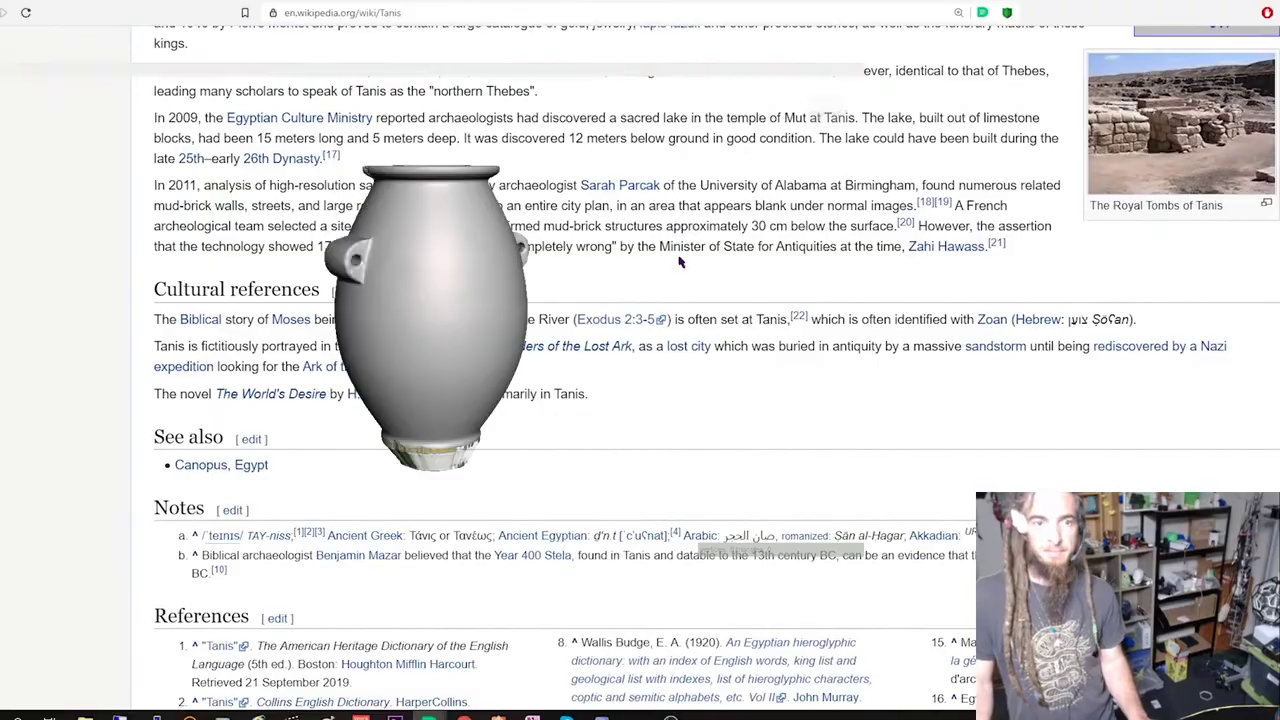
pyautogui.scroll(12, 640, 360)
pyautogui.scroll(5, 640, 360)
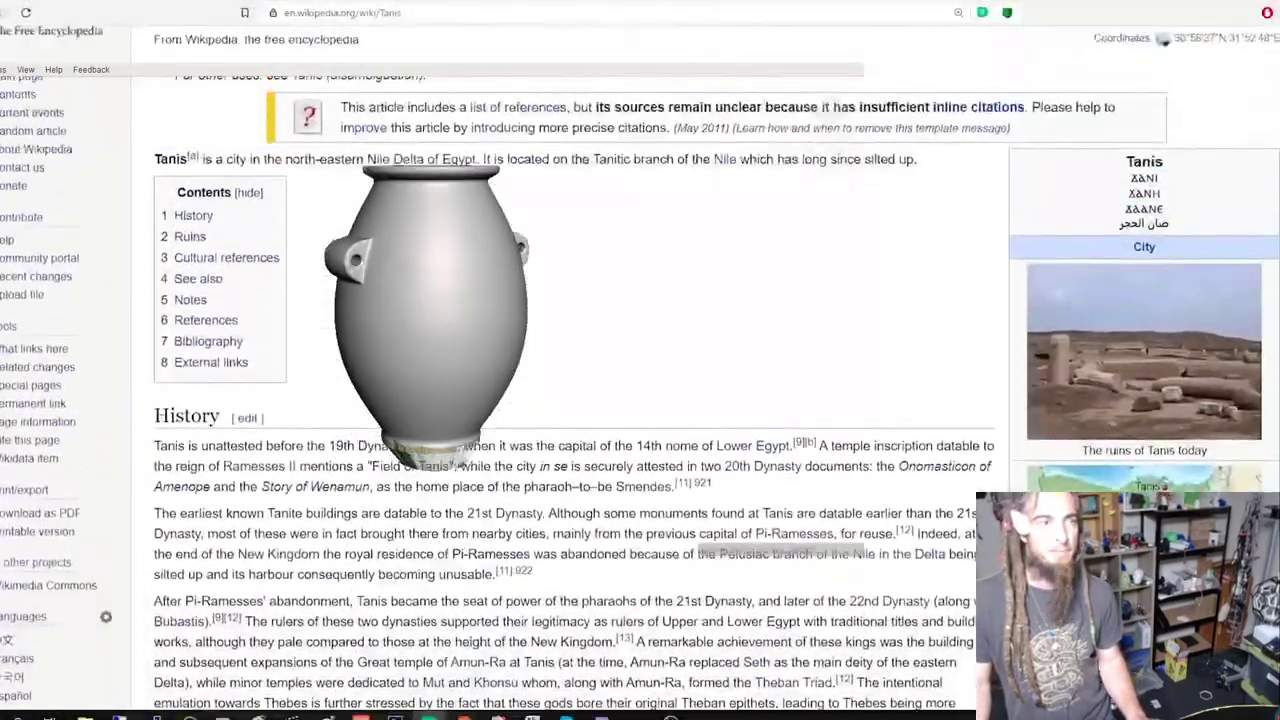